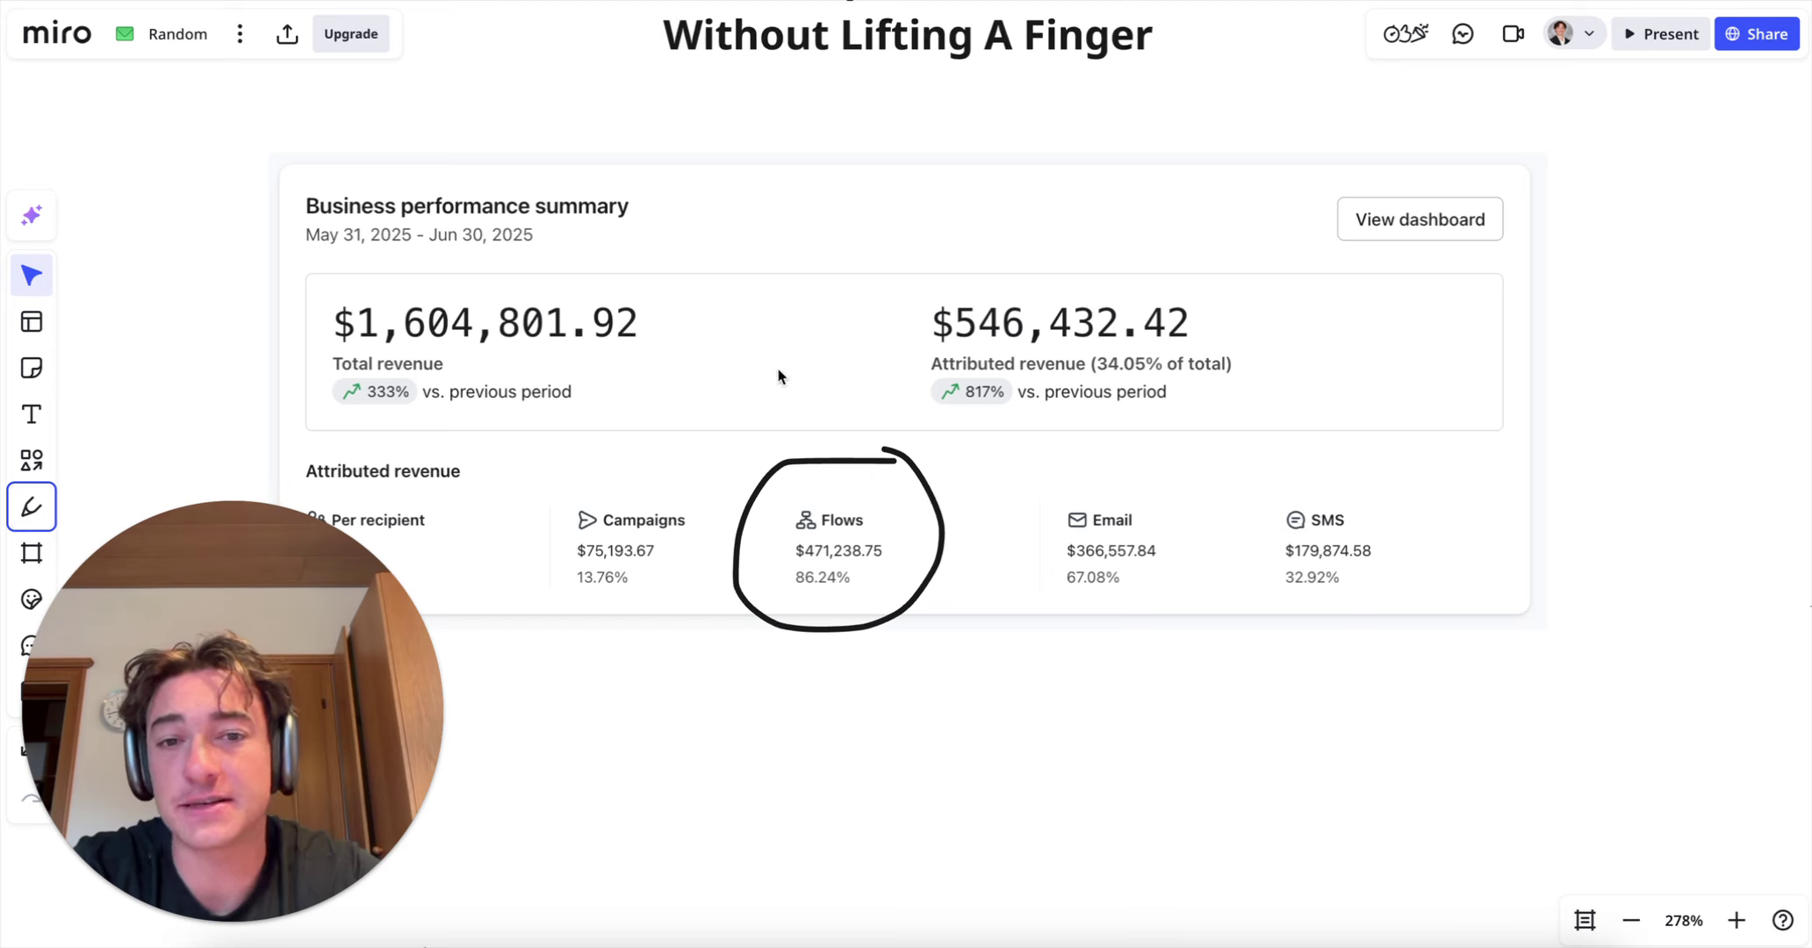
Step: Examine the Business performance summary image on the board, including the circled Flows revenue
{"action": "scroll", "coordinate": [1137, 382], "scroll_direction": "up", "scroll_amount": 2}
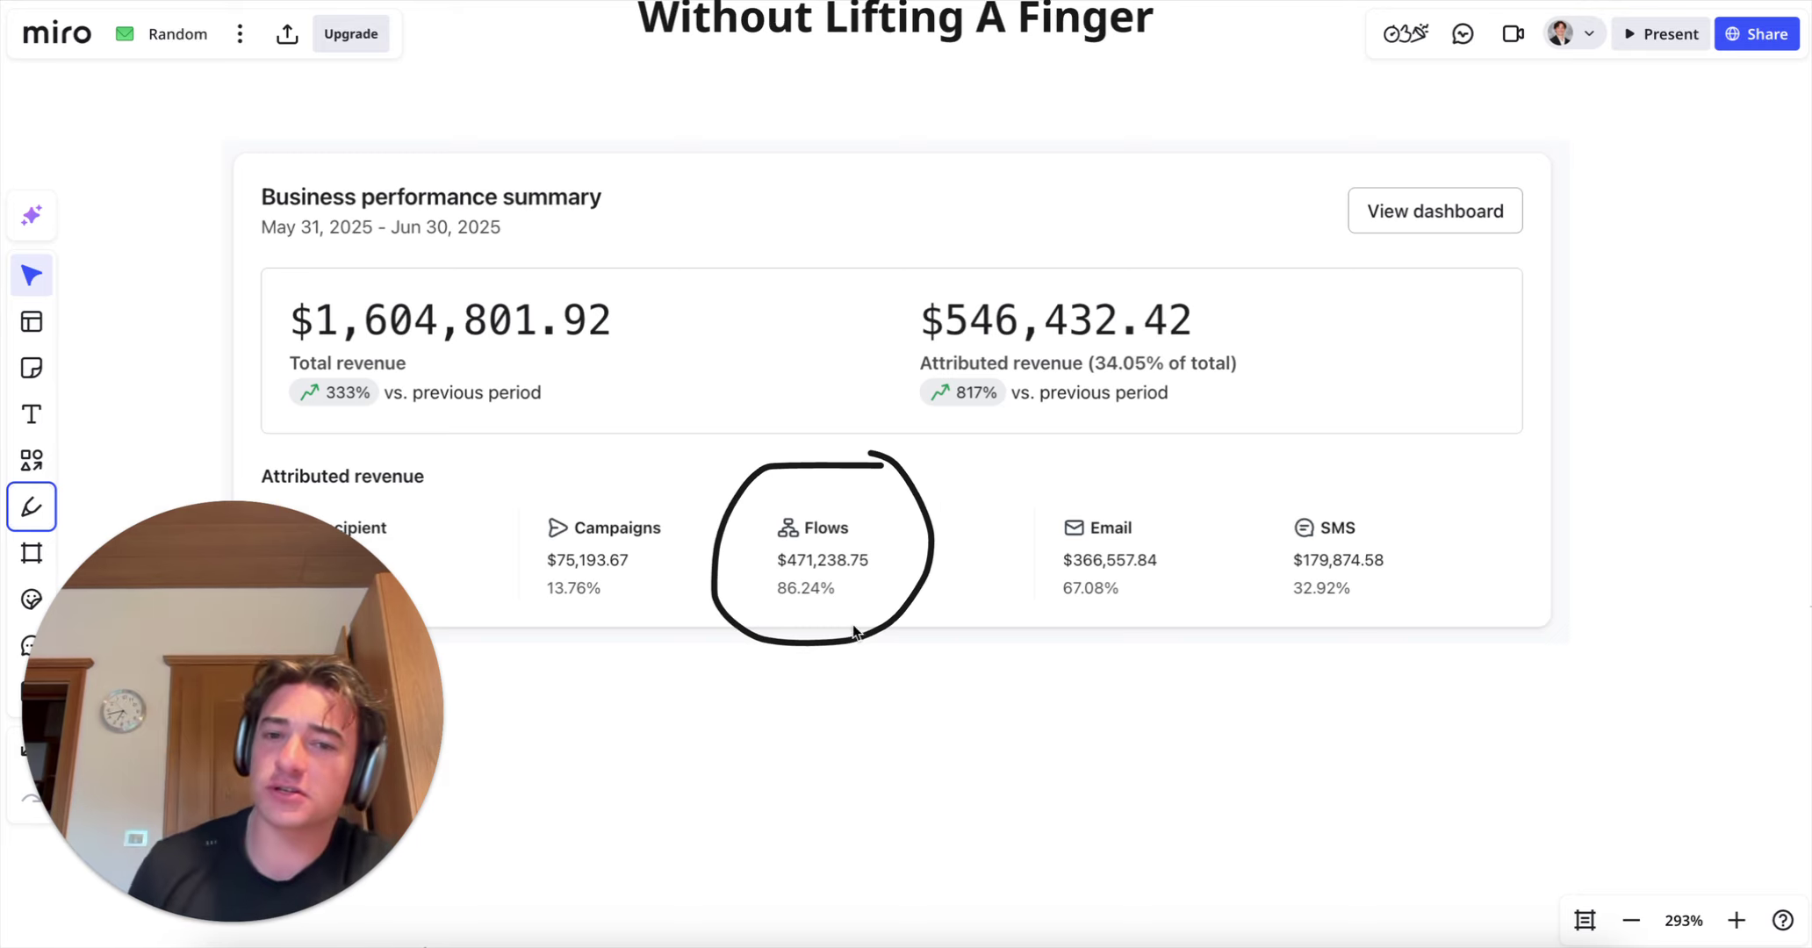
{"action": "scroll", "coordinate": [922, 632], "scroll_direction": "down", "scroll_amount": 5}
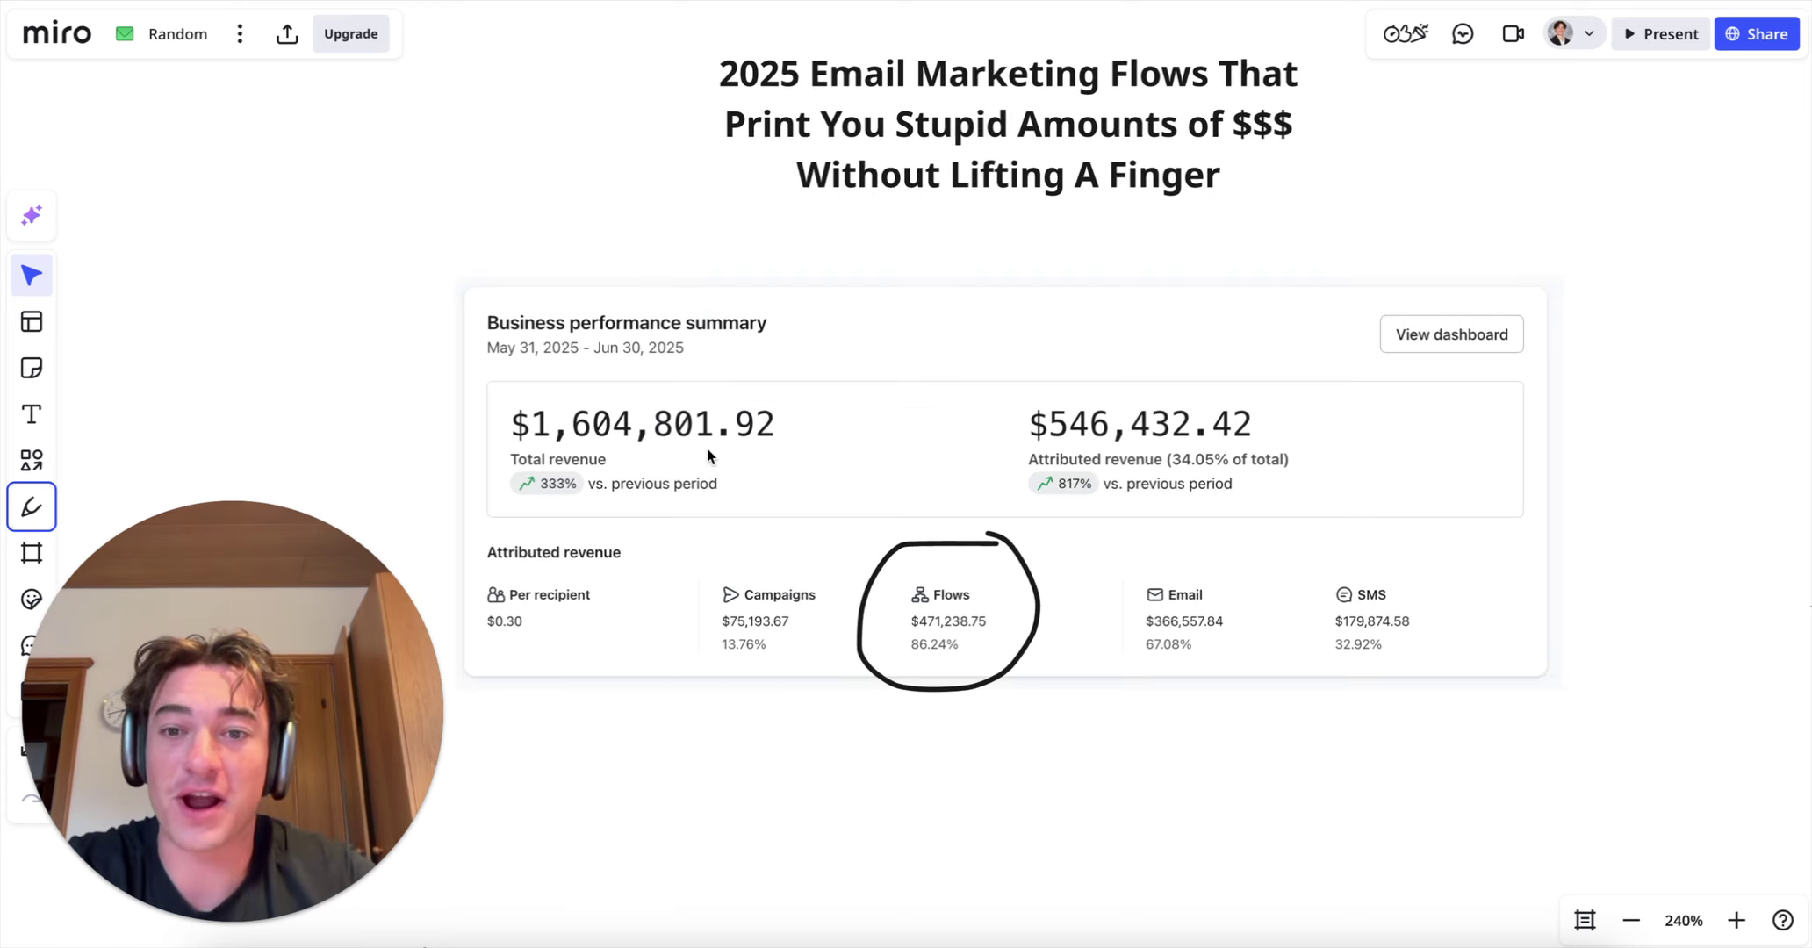
{"action": "scroll", "coordinate": [593, 452], "scroll_direction": "down", "scroll_amount": 1}
{"action": "scroll", "coordinate": [901, 569], "scroll_direction": "down", "scroll_amount": 2}
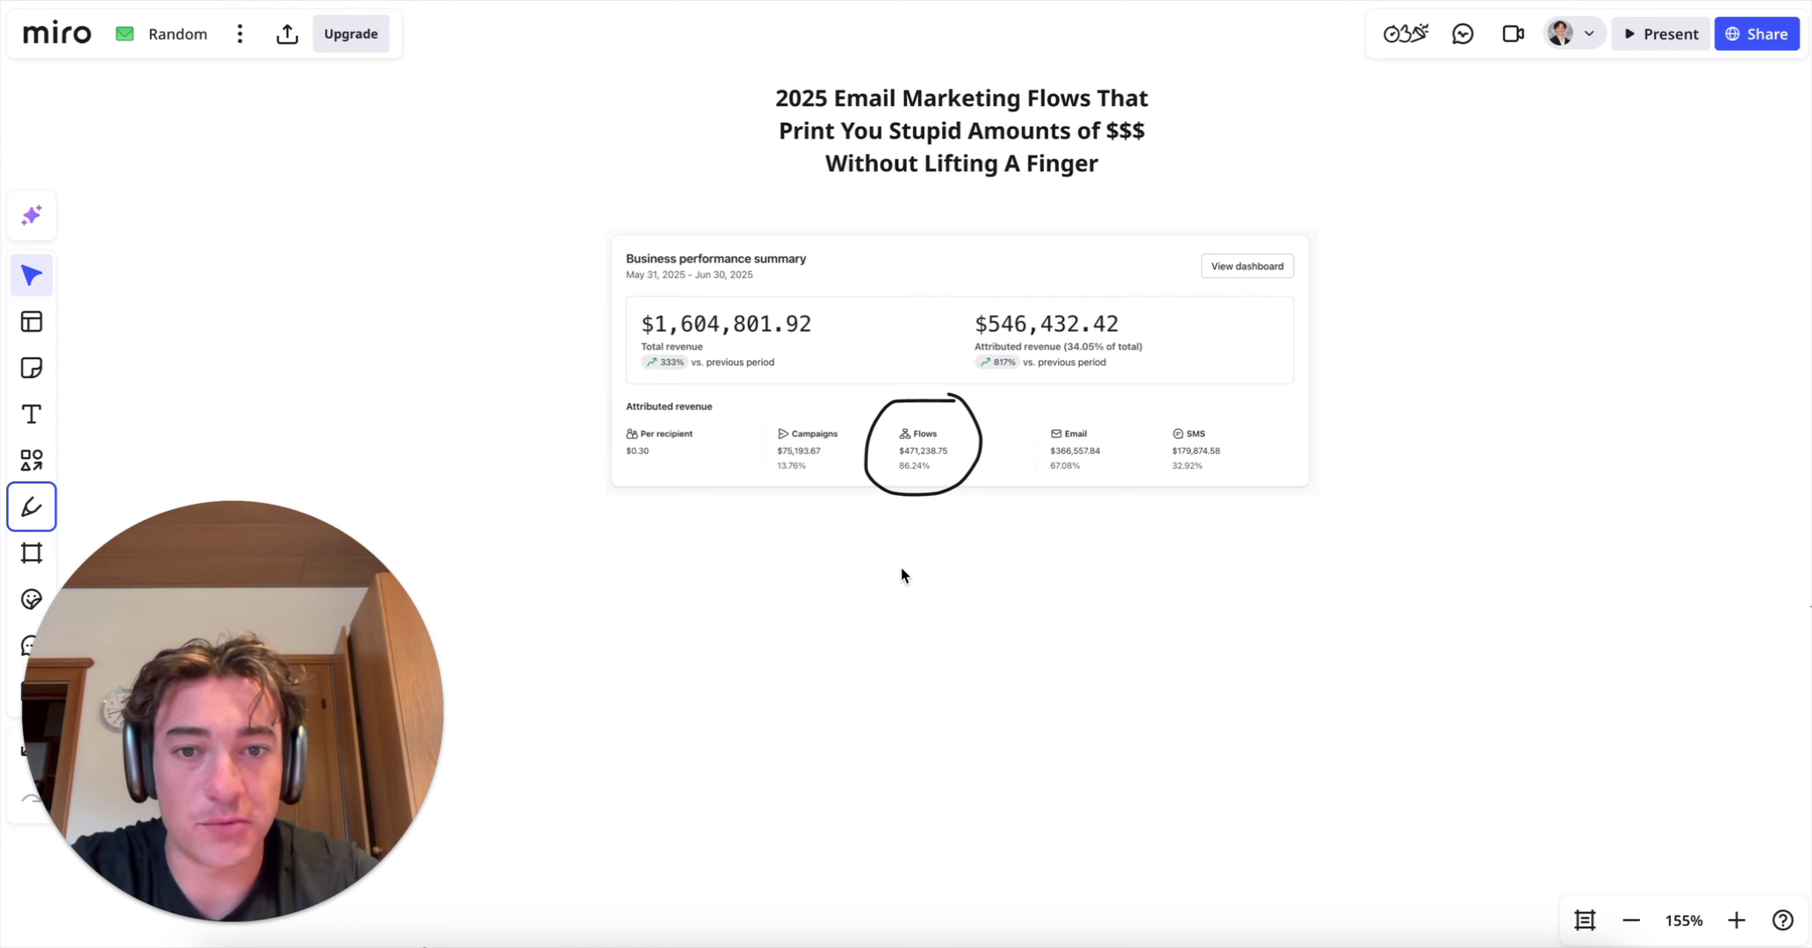
{"action": "scroll", "coordinate": [1058, 381], "scroll_direction": "down", "scroll_amount": 1}
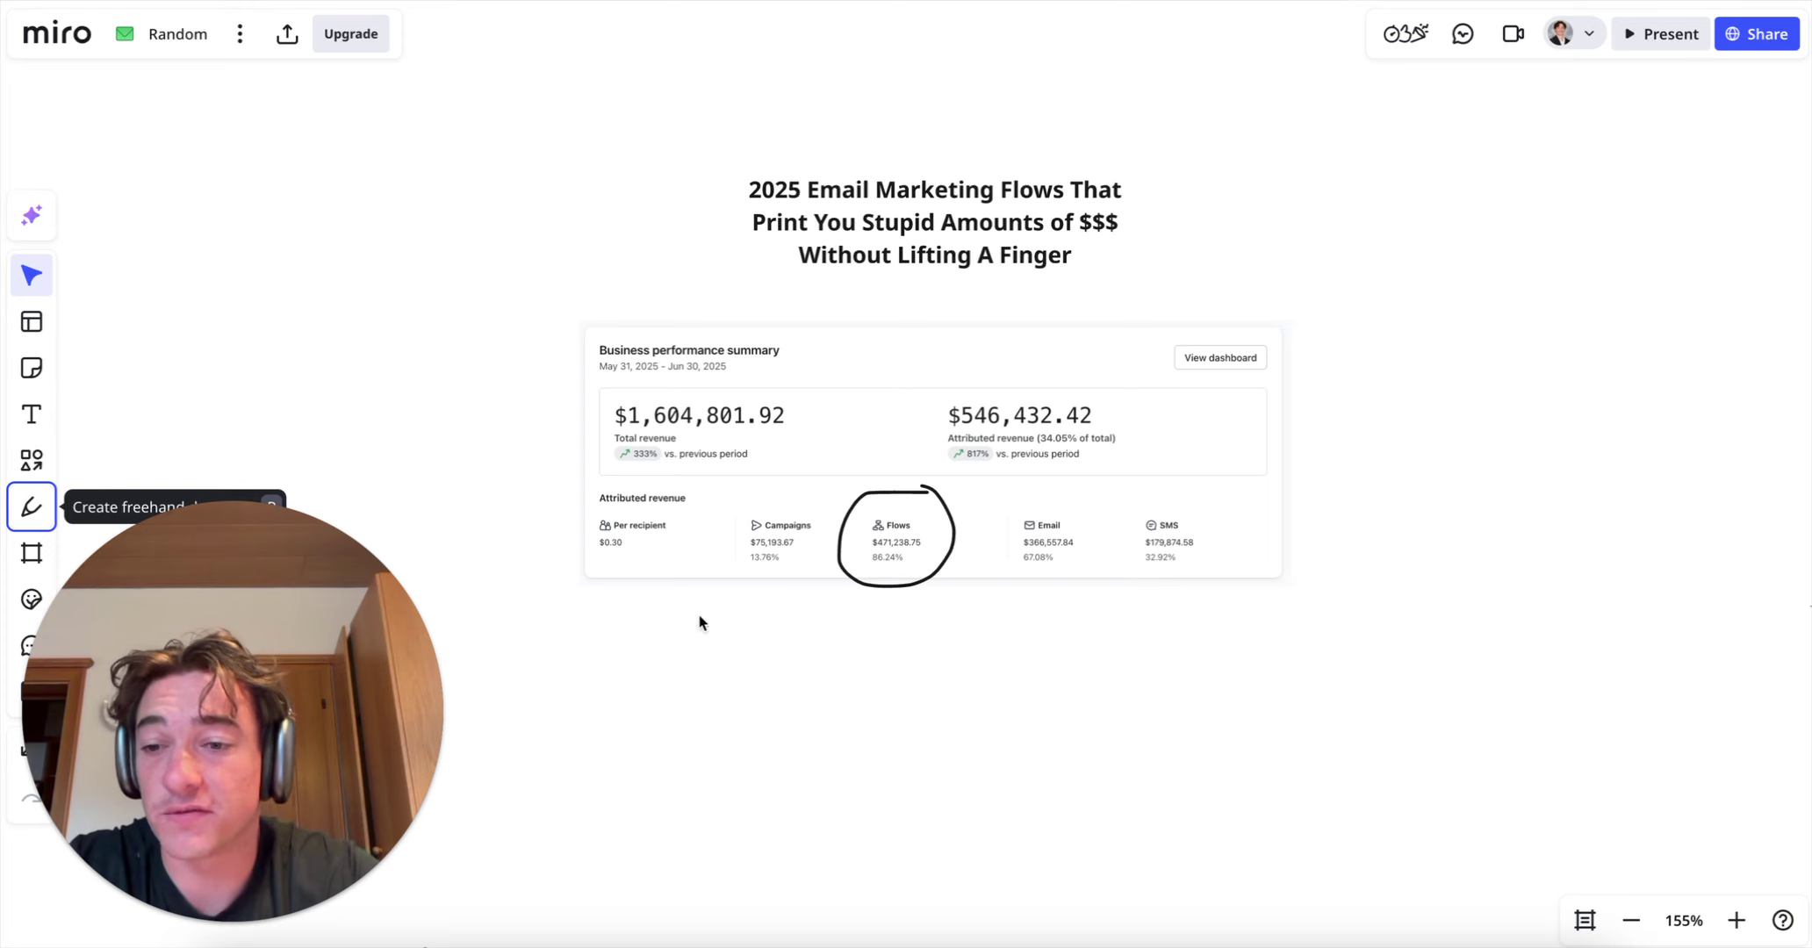
{"action": "scroll", "coordinate": [700, 622], "scroll_direction": "left", "scroll_amount": 5}
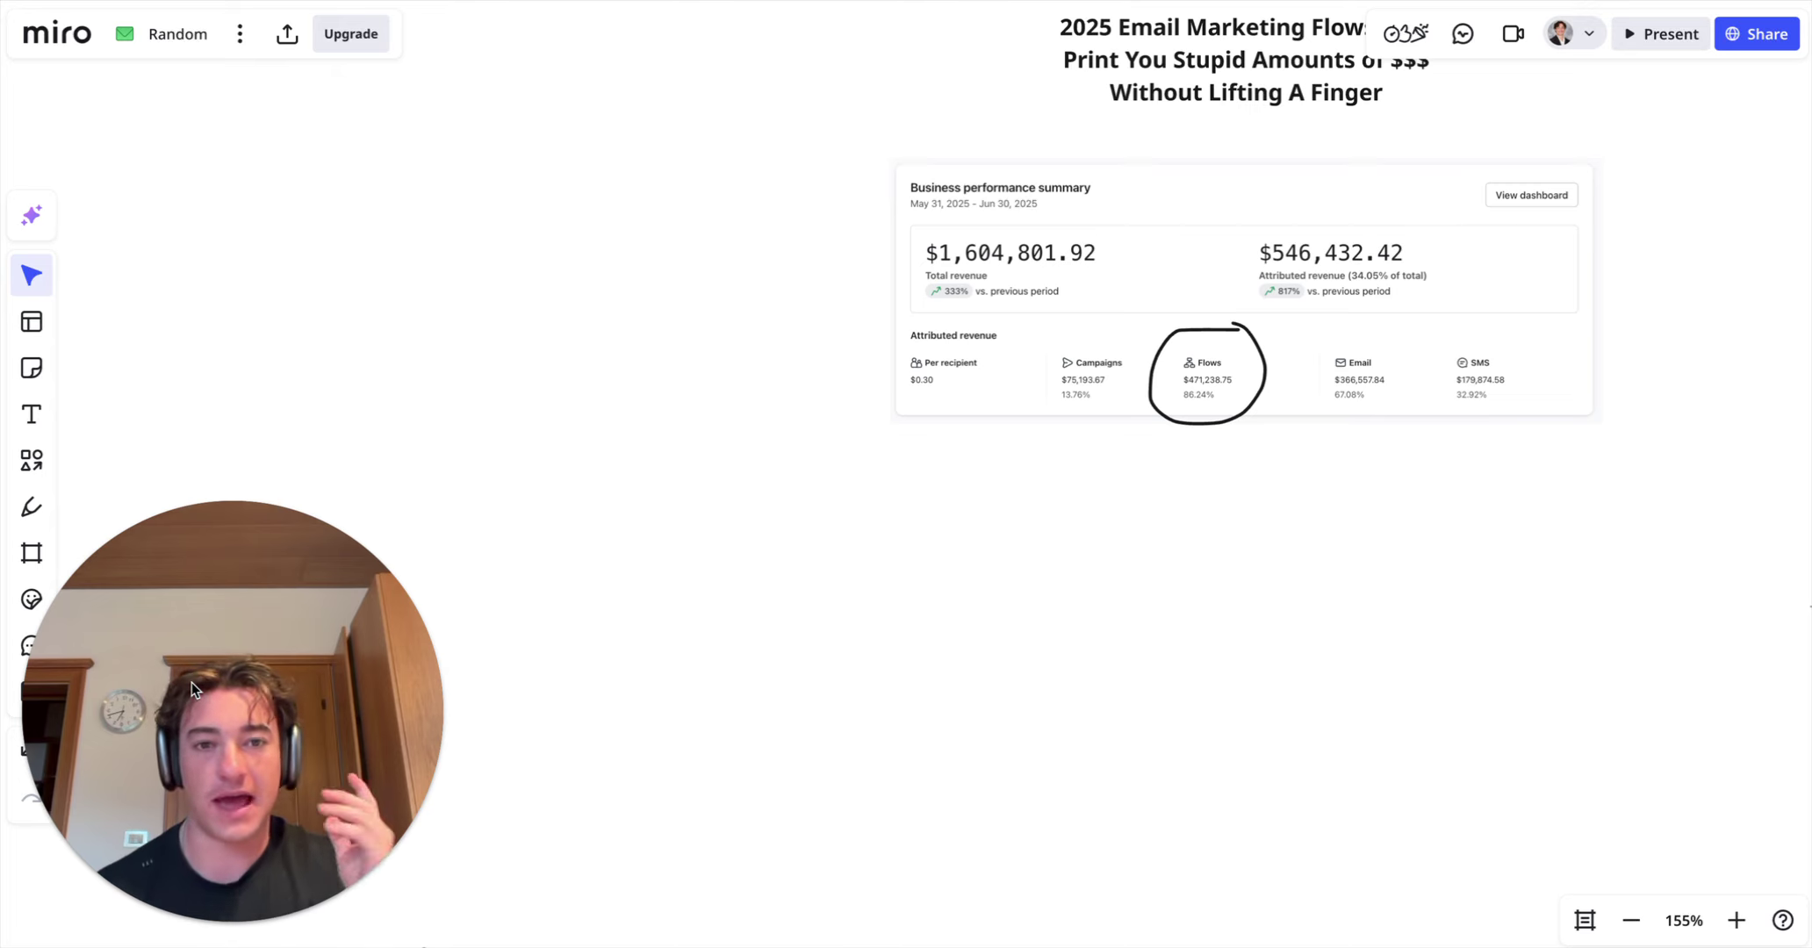
{"action": "scroll", "coordinate": [959, 444], "scroll_direction": "down", "scroll_amount": 2}
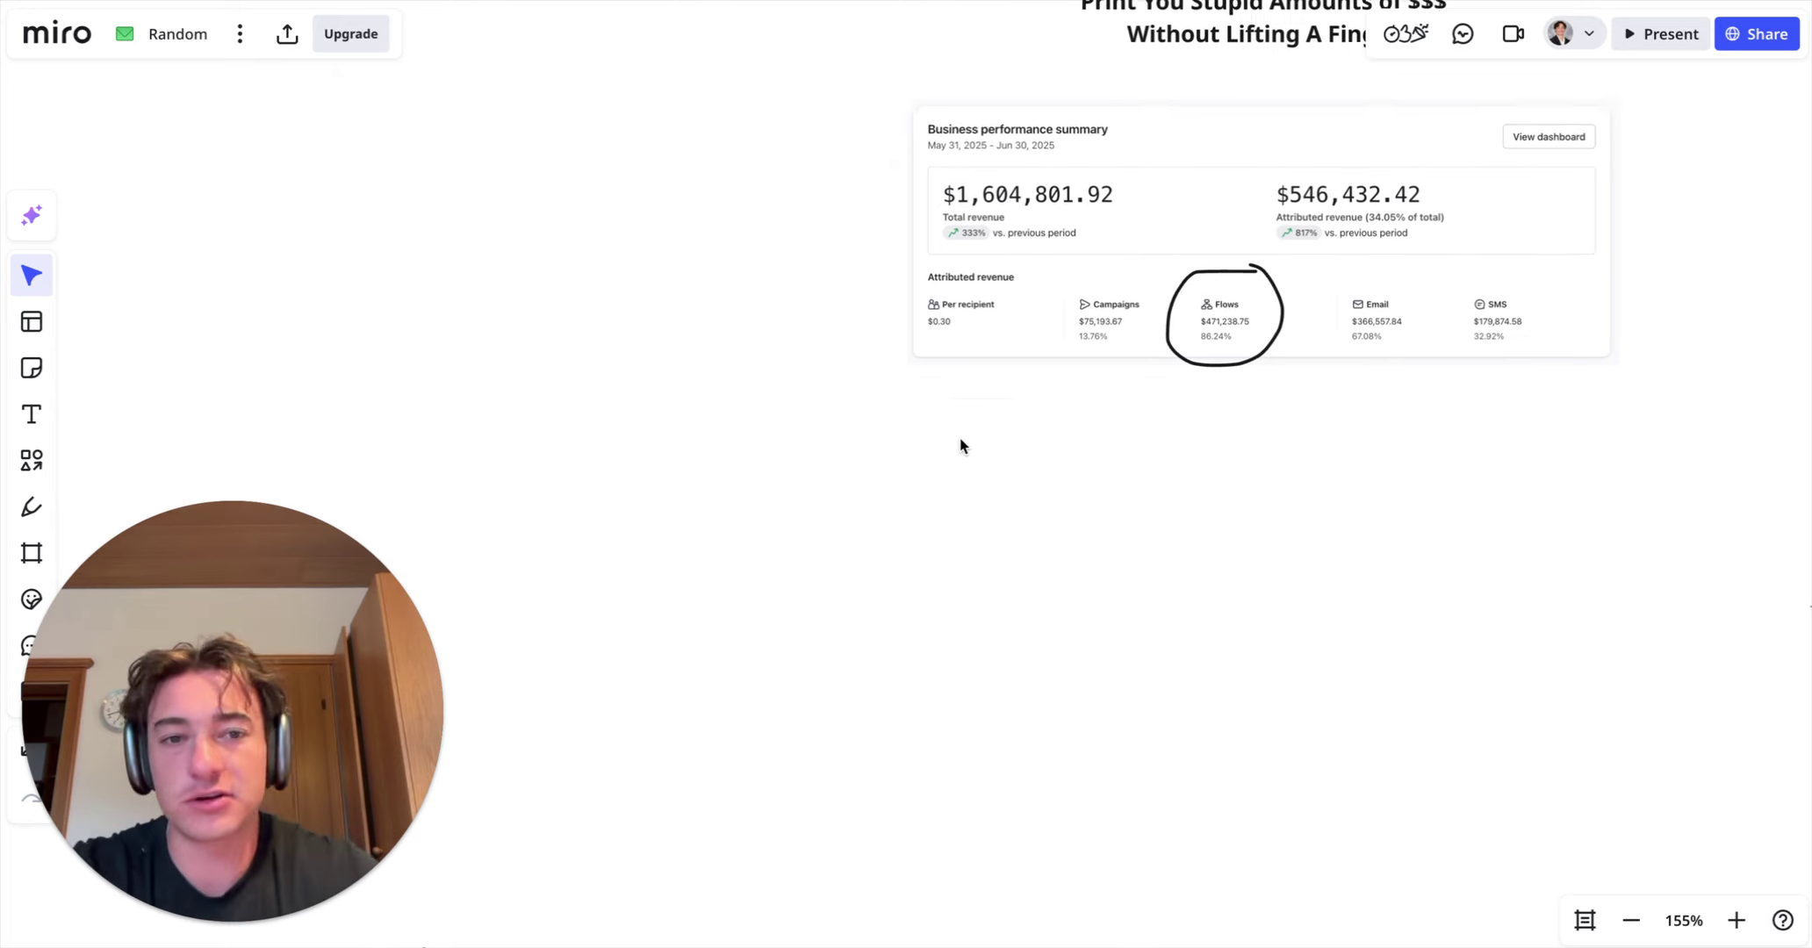
{"action": "scroll", "coordinate": [960, 446], "scroll_direction": "up", "scroll_amount": 4}
{"action": "scroll", "coordinate": [960, 446], "scroll_direction": "right", "scroll_amount": 4}
{"action": "scroll", "coordinate": [1059, 606], "scroll_direction": "right", "scroll_amount": 3}
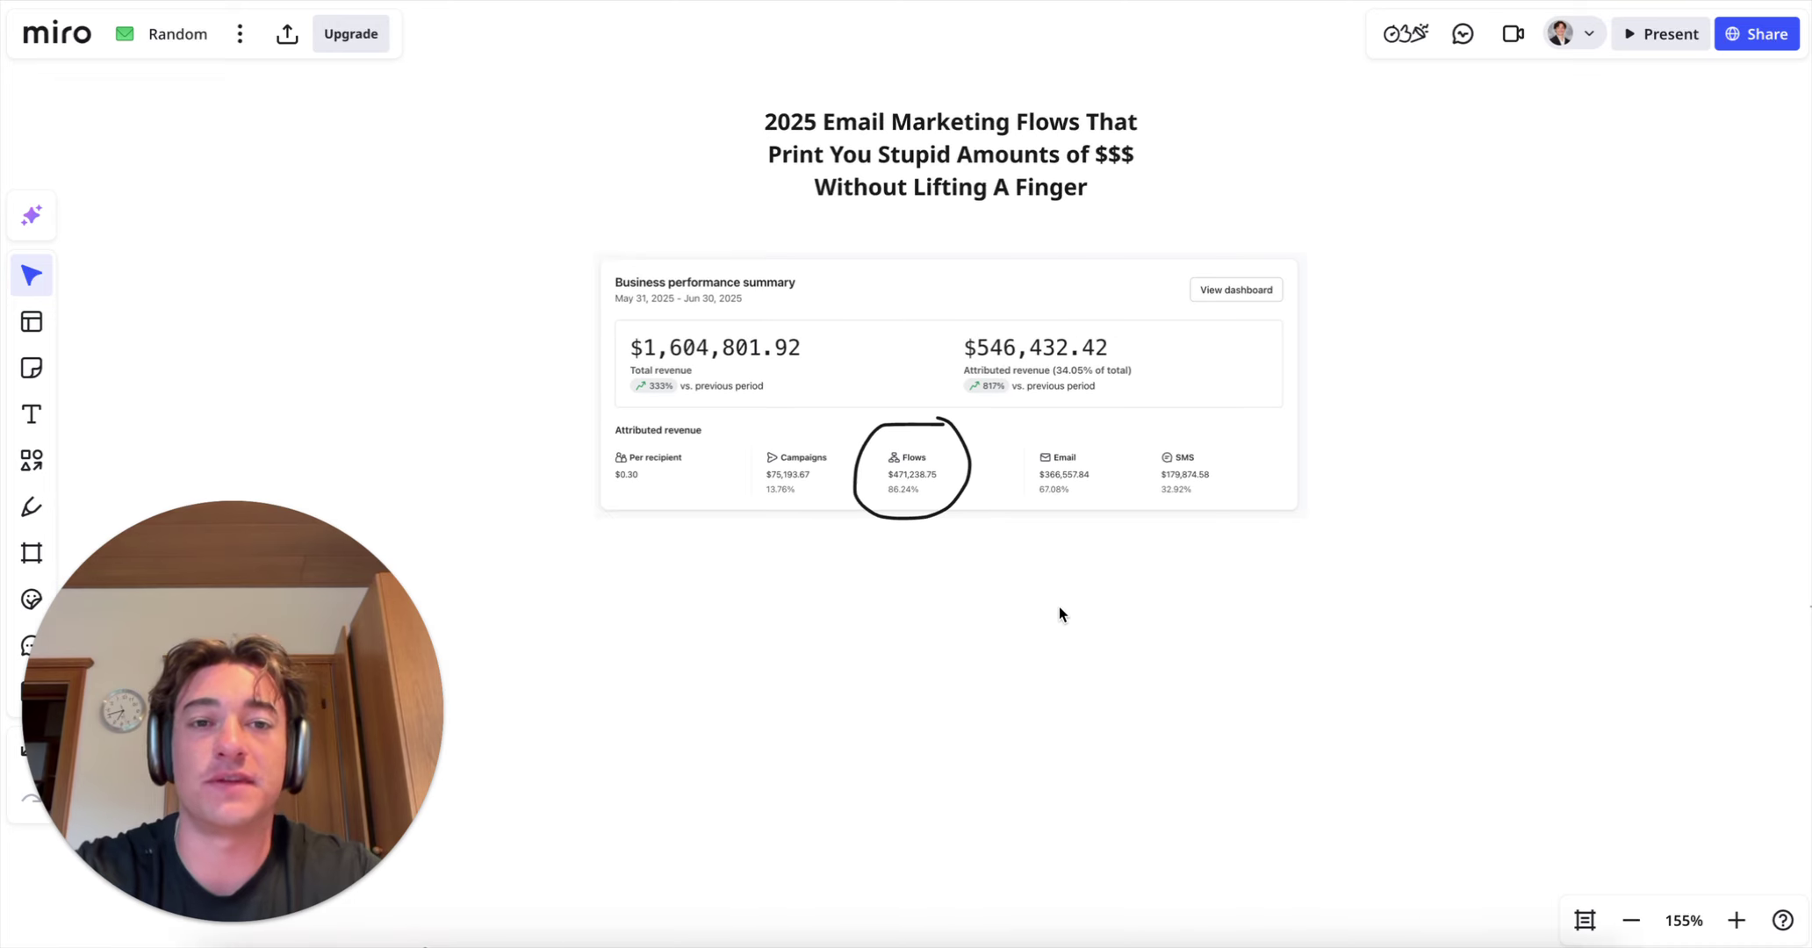
{"action": "scroll", "coordinate": [1059, 606], "scroll_direction": "down", "scroll_amount": 3}
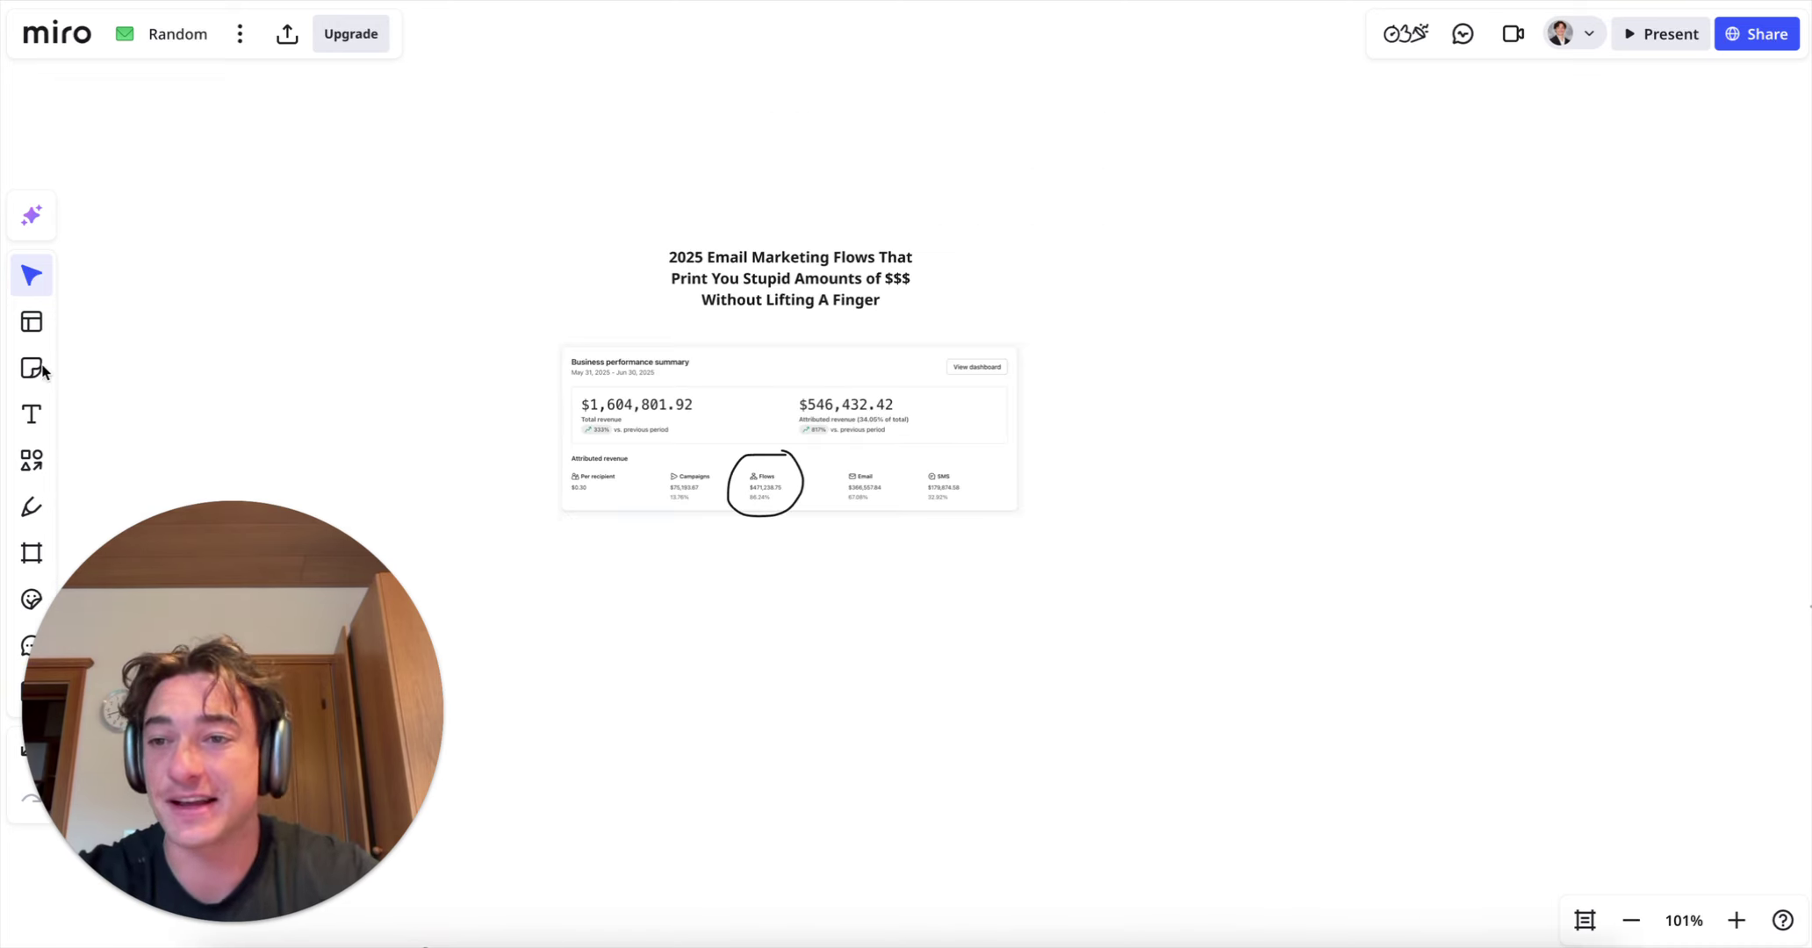
Step: Add a text label reading "Pre Purchase" below and to the left of the Business performance summary image
{"action": "left_click", "coordinate": [31, 413]}
{"action": "scroll", "coordinate": [534, 531], "scroll_direction": "up", "scroll_amount": 5}
{"action": "left_click", "coordinate": [534, 531]}
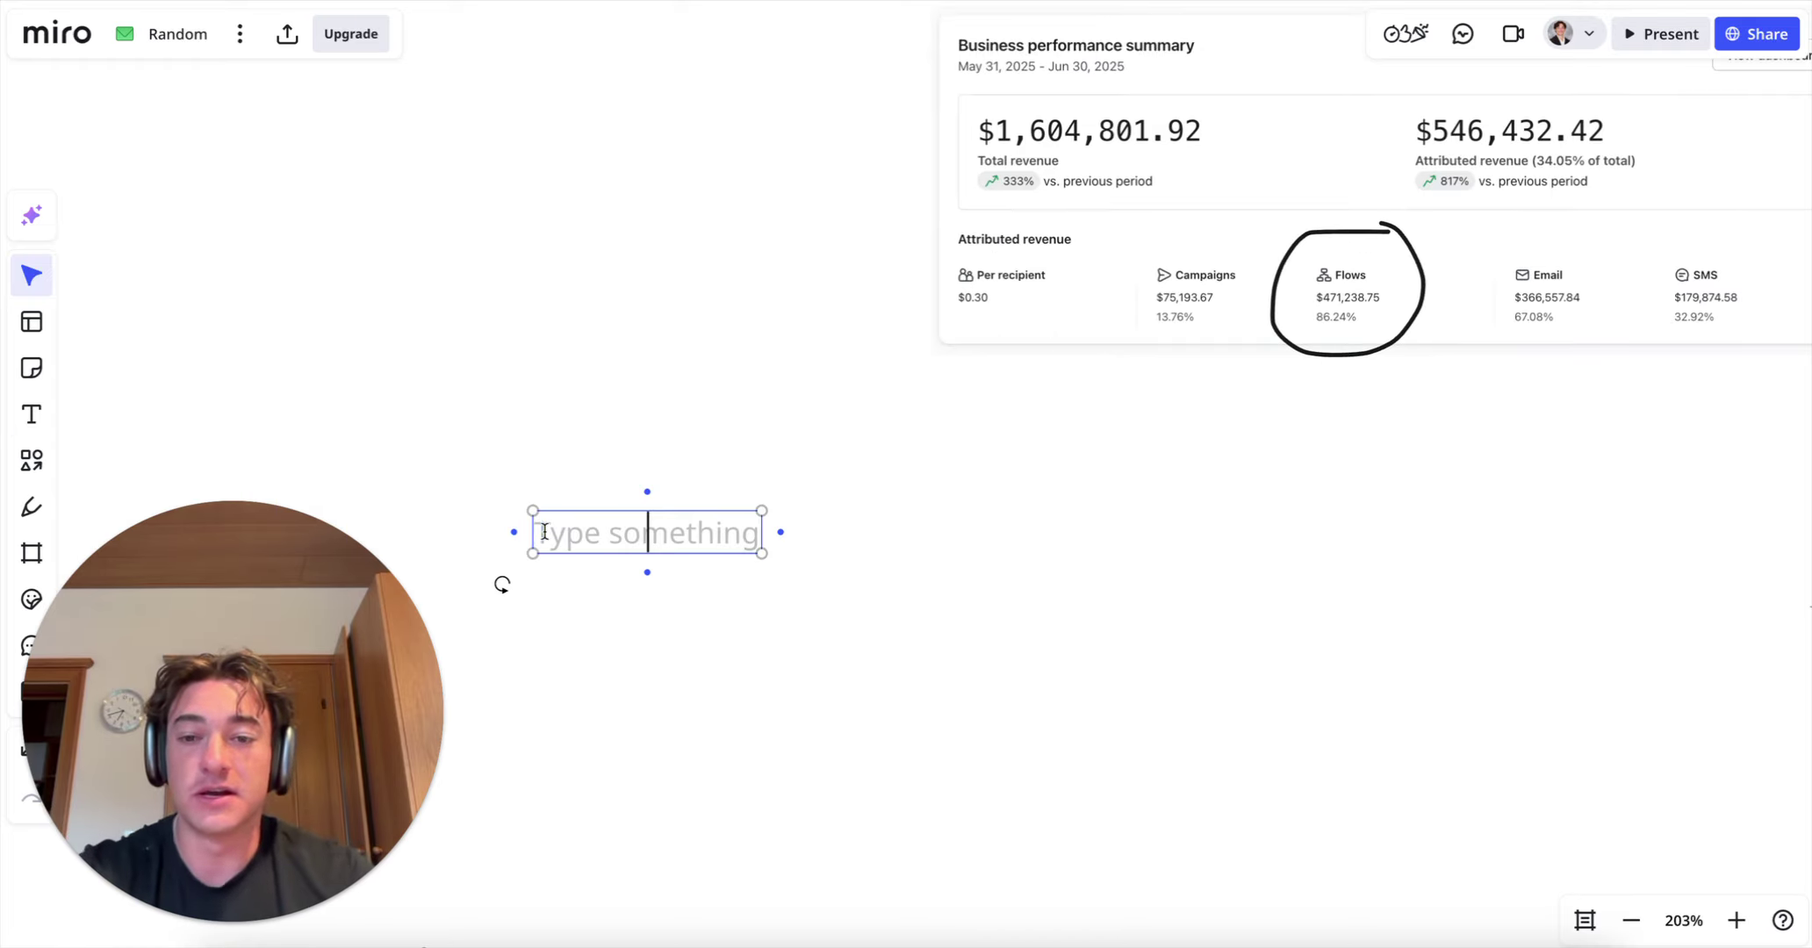
{"action": "type", "text": "Pre Purchase"}
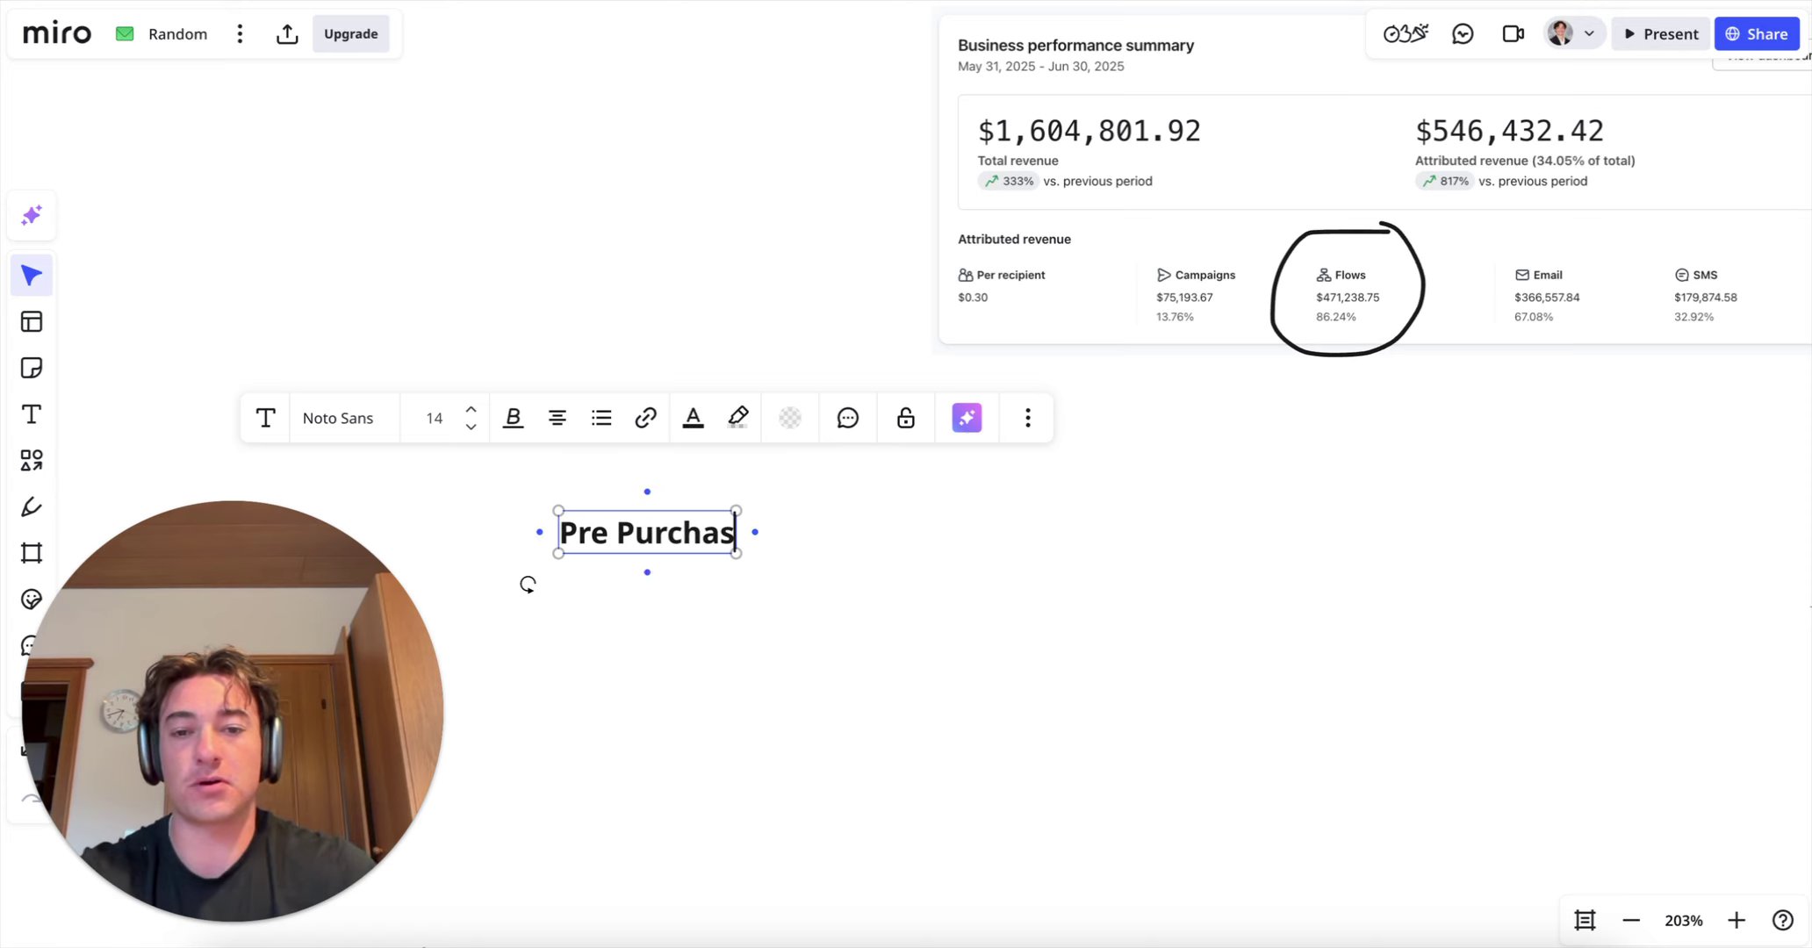
{"action": "left_click", "coordinate": [890, 705]}
Step: Copy the Pre Purchase label to its right at the same height and change the copy's text to "Post Purchase"
{"action": "scroll", "coordinate": [889, 698], "scroll_direction": "down", "scroll_amount": 4}
{"action": "left_click", "coordinate": [731, 587]}
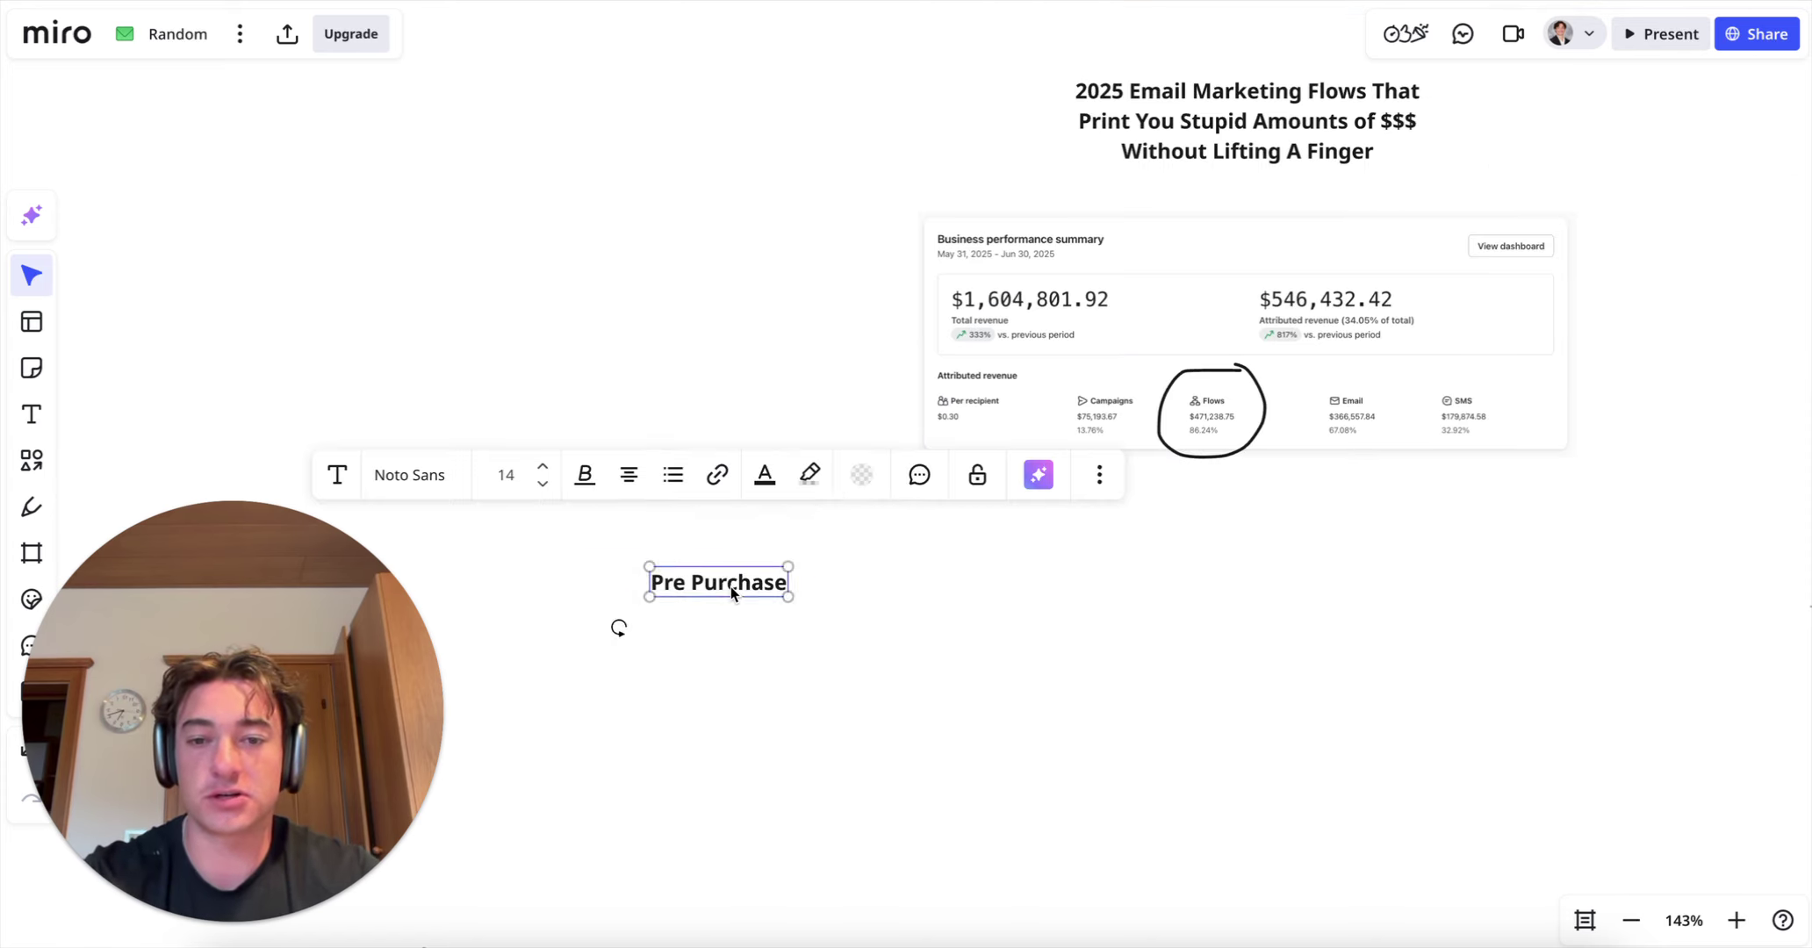
{"action": "left_click_drag", "start_coordinate": [731, 587], "coordinate": [1433, 596]}
{"action": "left_click", "coordinate": [715, 519]}
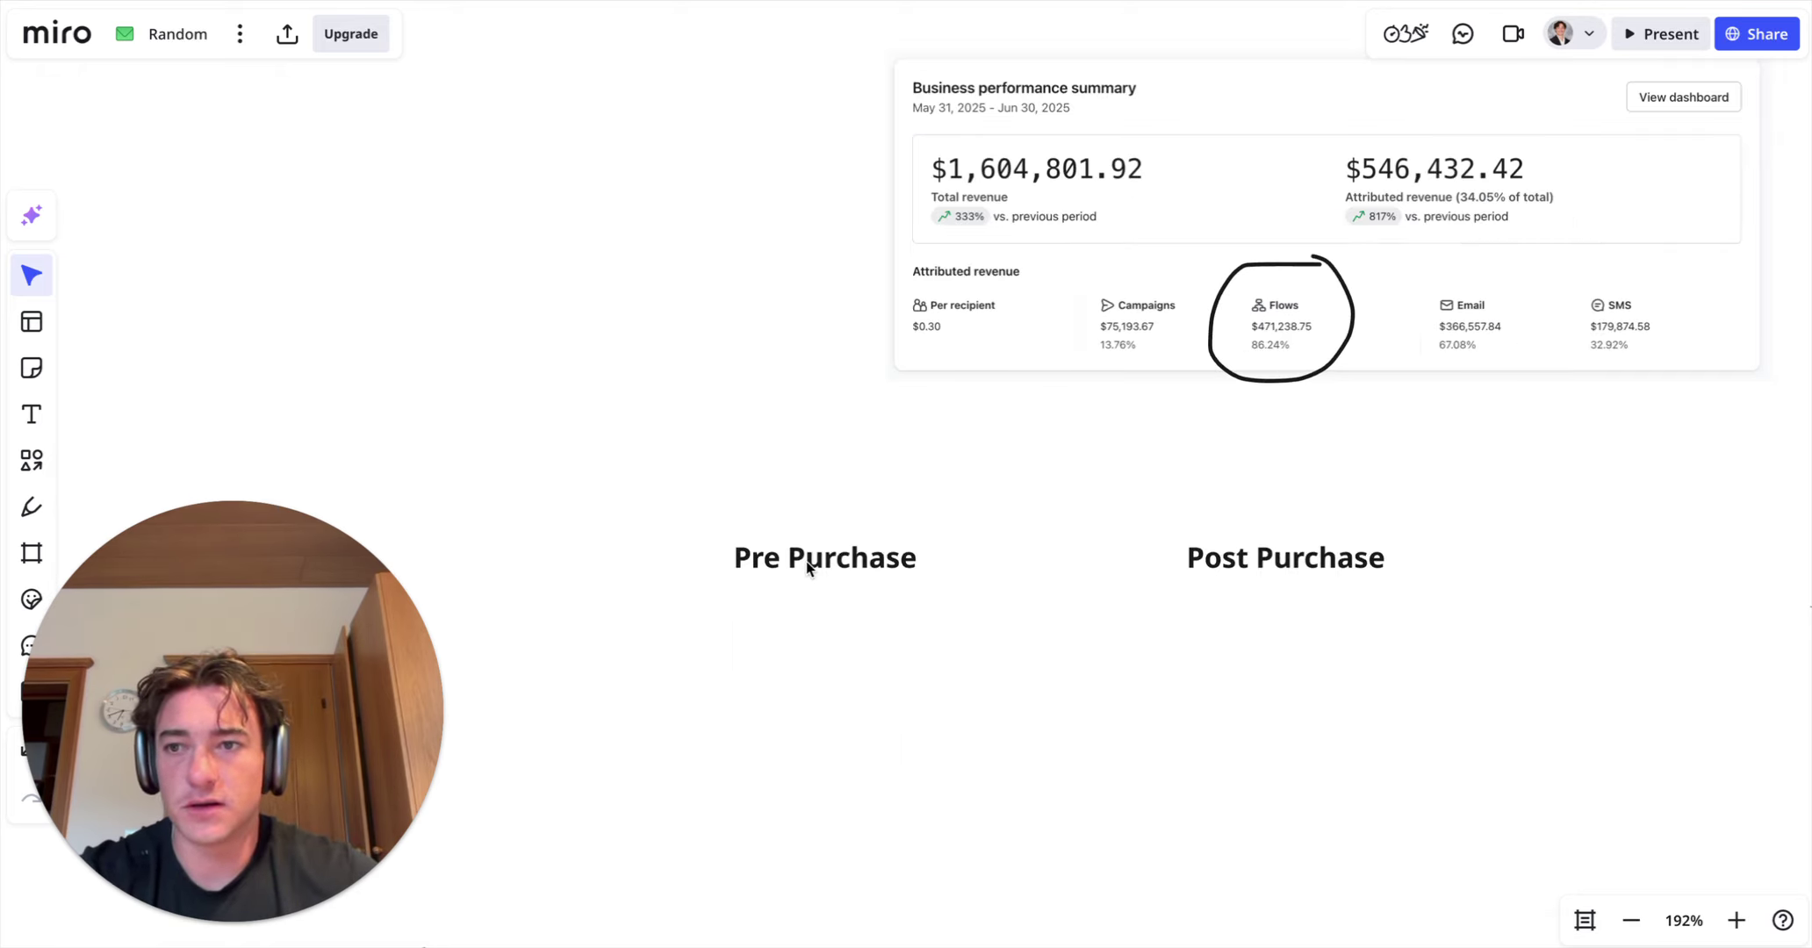
Step: Move the Pre Purchase label further left, widening the gap to the Post Purchase label
{"action": "scroll", "coordinate": [806, 561], "scroll_direction": "down", "scroll_amount": 2}
{"action": "scroll", "coordinate": [1001, 622], "scroll_direction": "down", "scroll_amount": 2}
{"action": "scroll", "coordinate": [1037, 607], "scroll_direction": "up", "scroll_amount": 2}
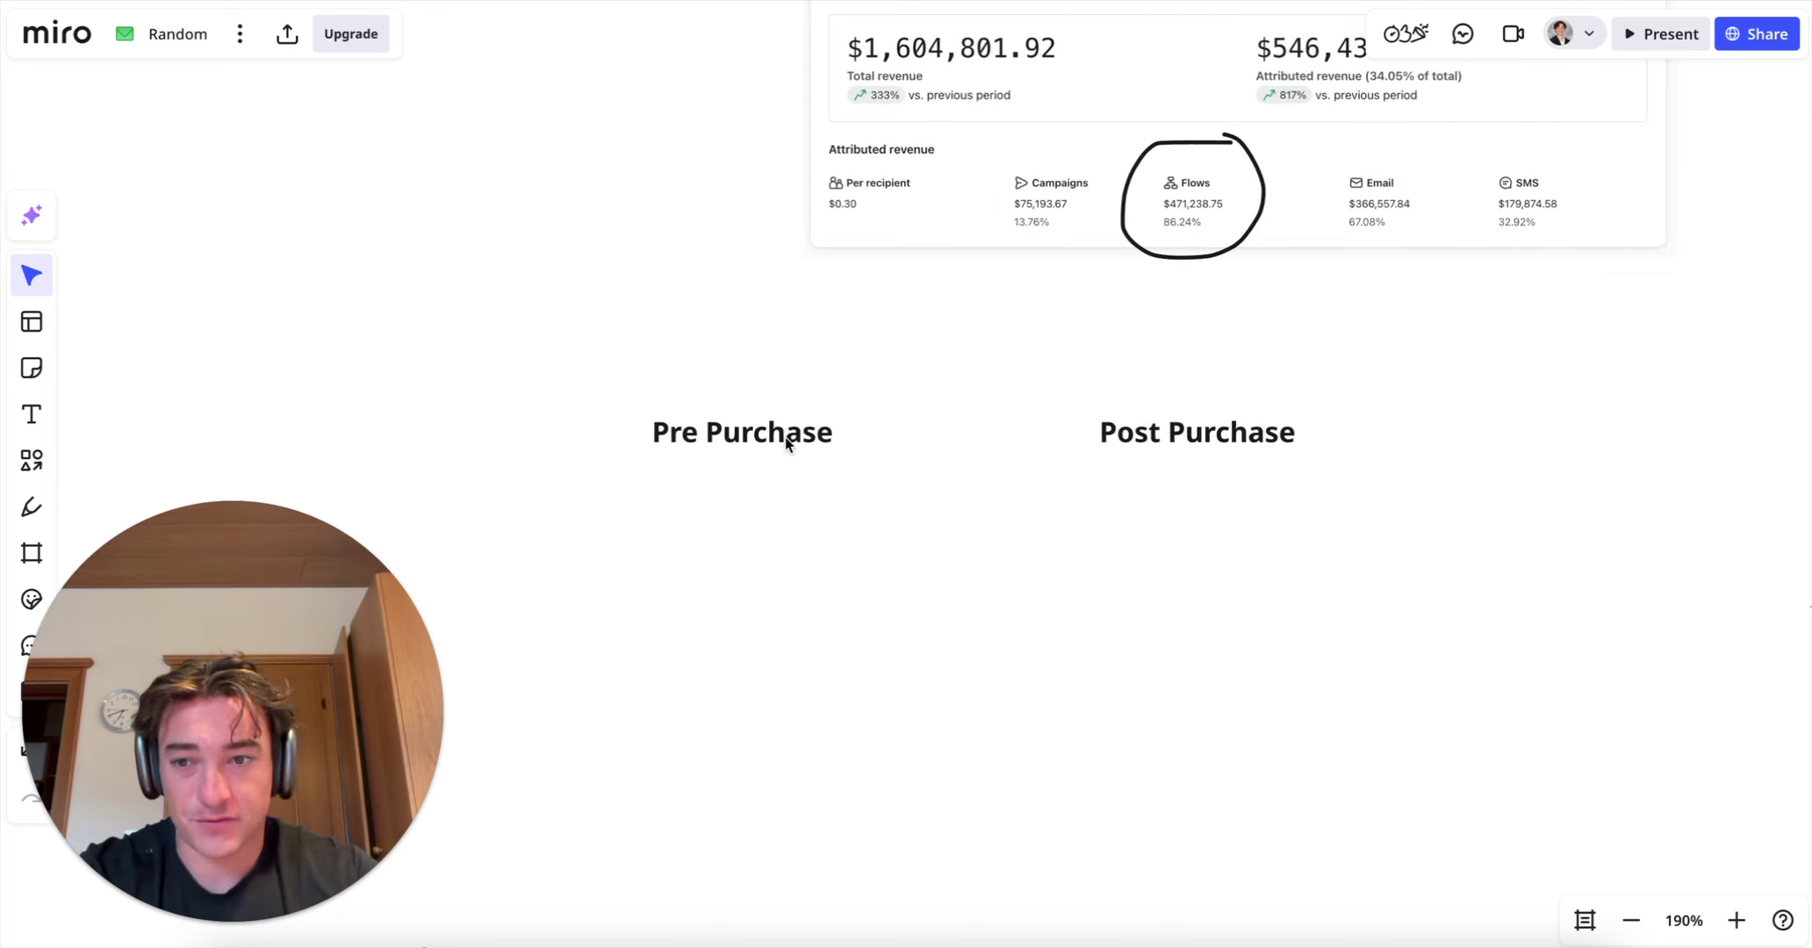
{"action": "left_click_drag", "start_coordinate": [789, 438], "coordinate": [597, 441]}
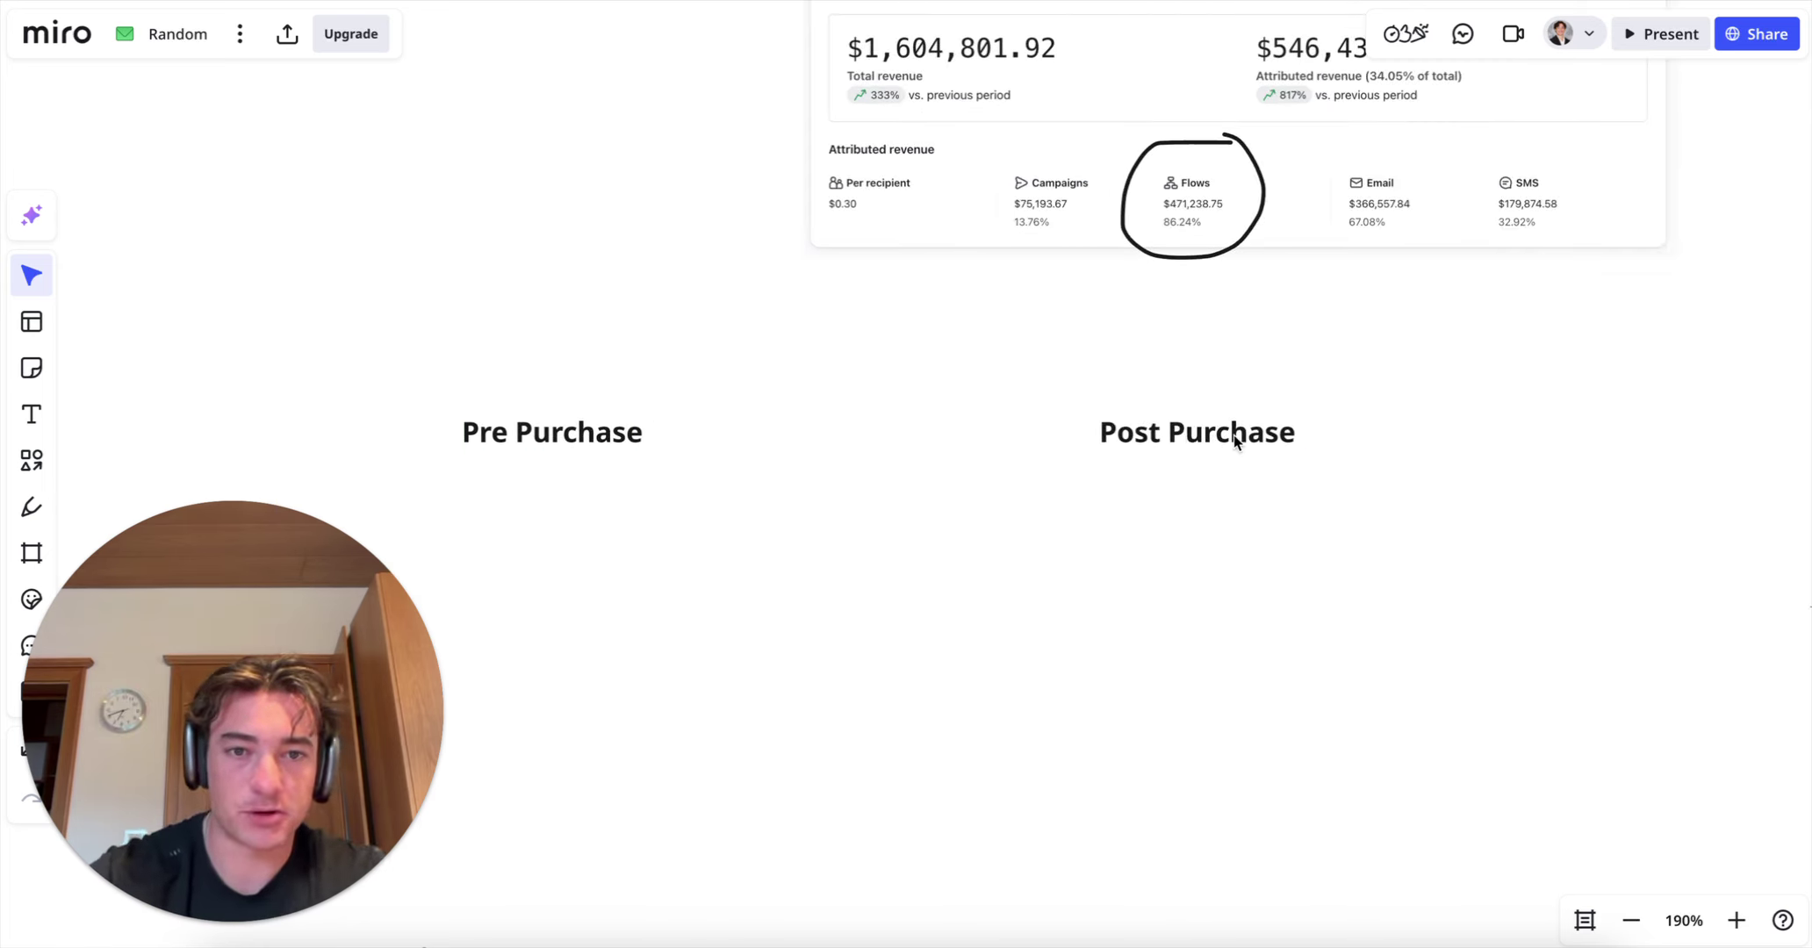
Step: Add a text label reading "Welcome" below and to the left of the Pre Purchase heading
{"action": "scroll", "coordinate": [826, 537], "scroll_direction": "left", "scroll_amount": 5}
{"action": "scroll", "coordinate": [826, 538], "scroll_direction": "left", "scroll_amount": 1}
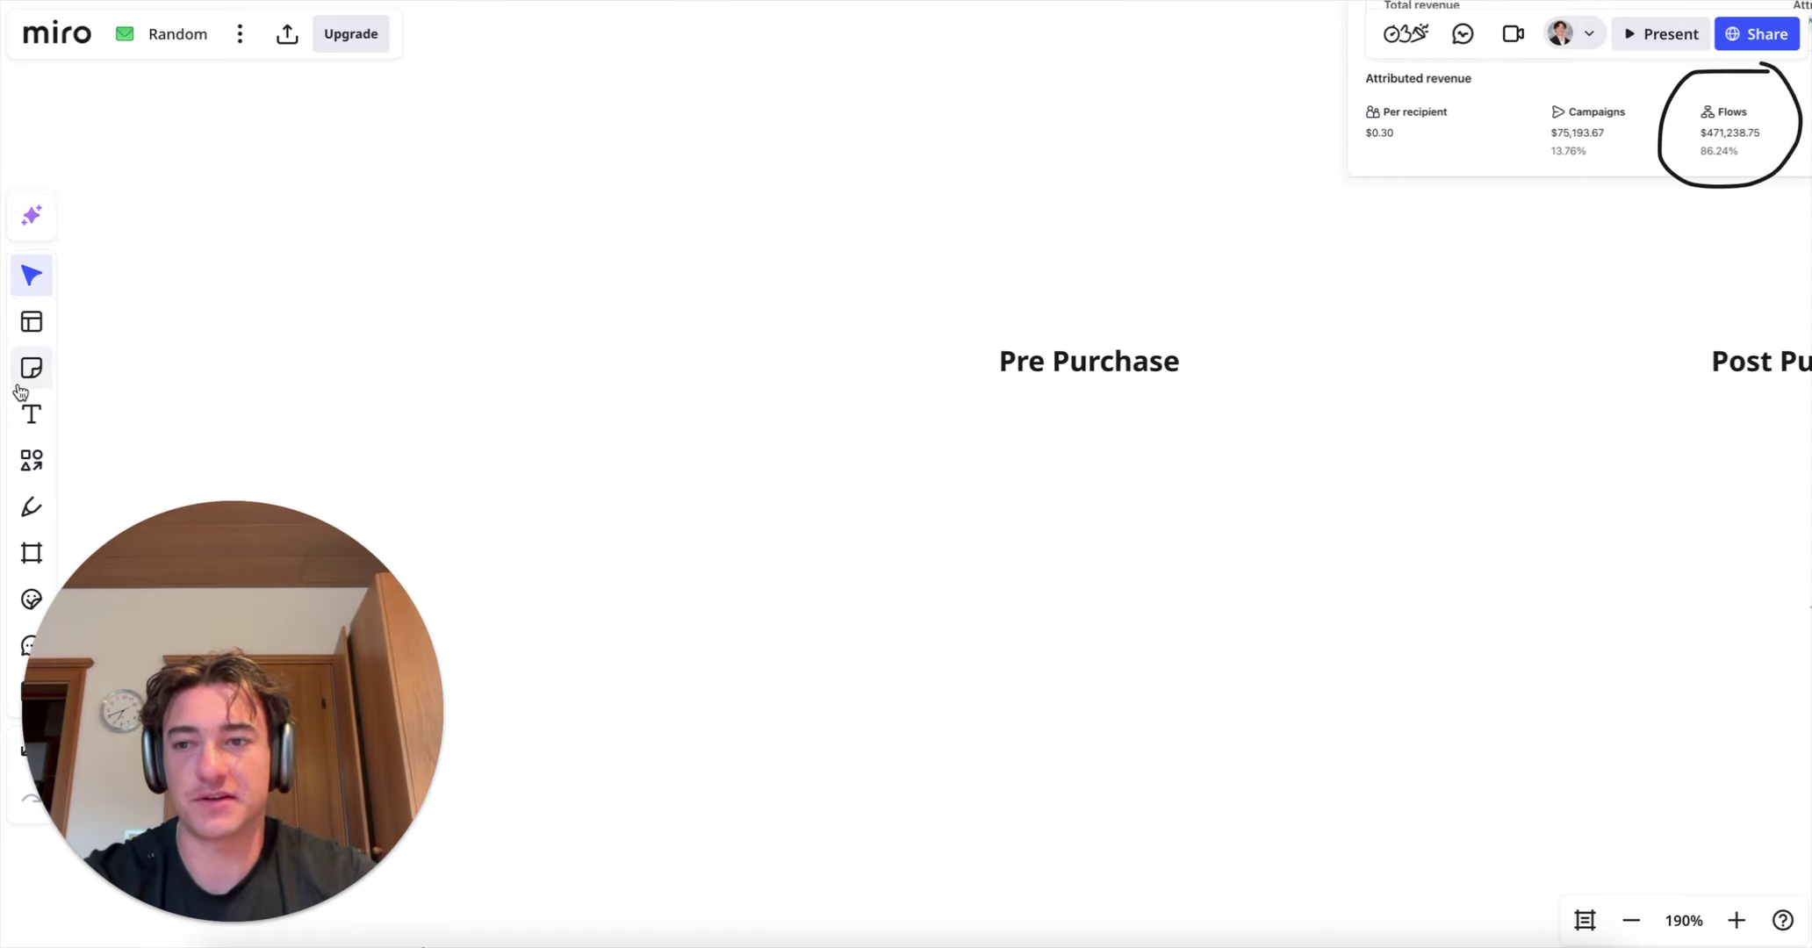
{"action": "left_click", "coordinate": [31, 414]}
{"action": "left_click", "coordinate": [686, 482]}
{"action": "scroll", "coordinate": [844, 549], "scroll_direction": "down", "scroll_amount": 3}
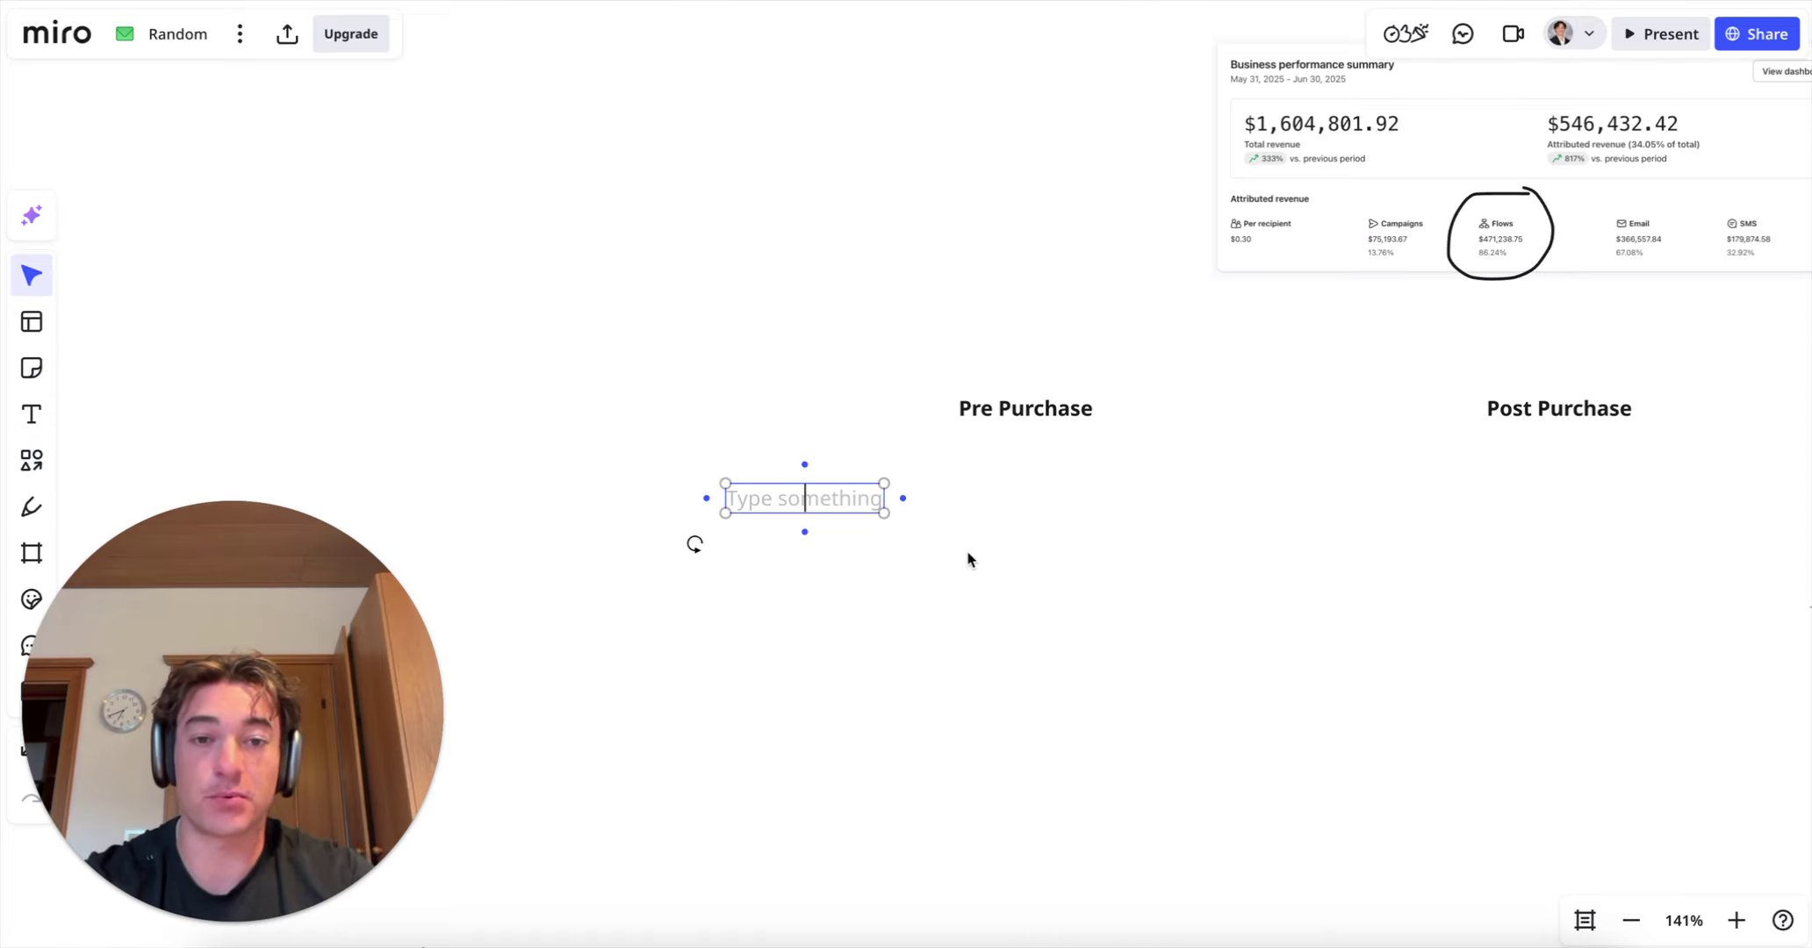
{"action": "type", "text": "Welcxom"}
{"action": "key", "text": "BackSpace"}
{"action": "key", "text": "BackSpace"}
{"action": "key", "text": "BackSpace"}
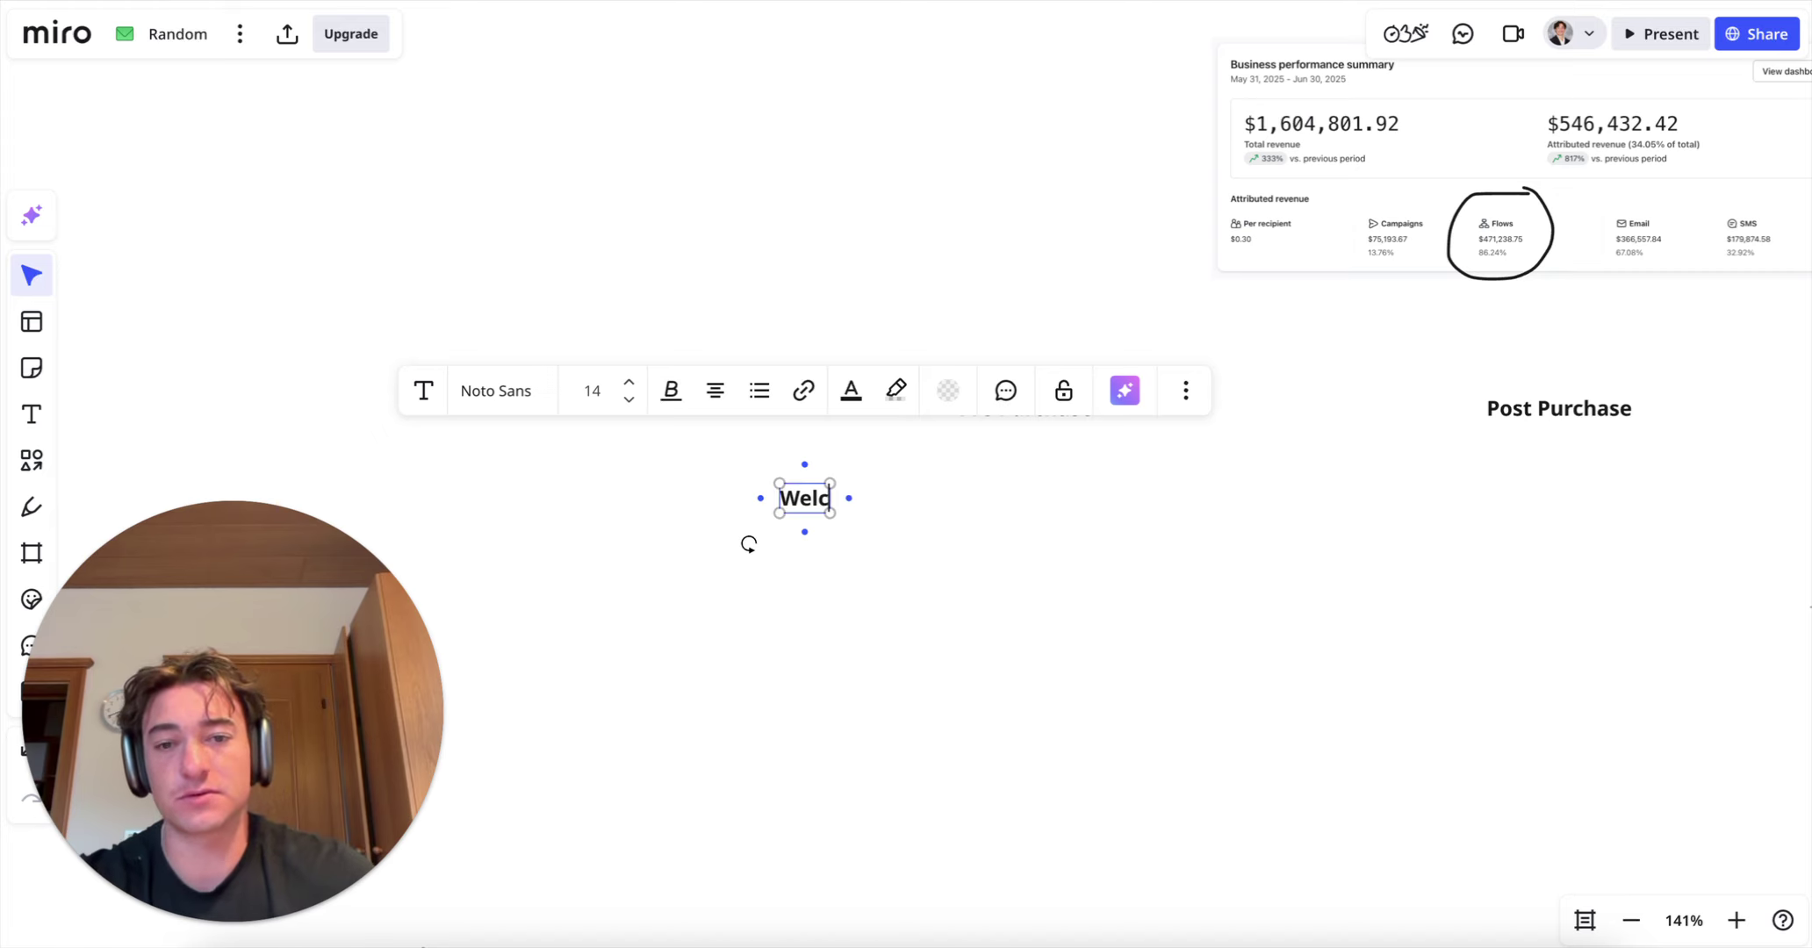
{"action": "type", "text": "ome"}
{"action": "left_click", "coordinate": [1096, 677]}
Step: Move the Welcome label further left, well clear of the Pre Purchase heading
{"action": "left_click_drag", "start_coordinate": [813, 516], "coordinate": [657, 509]}
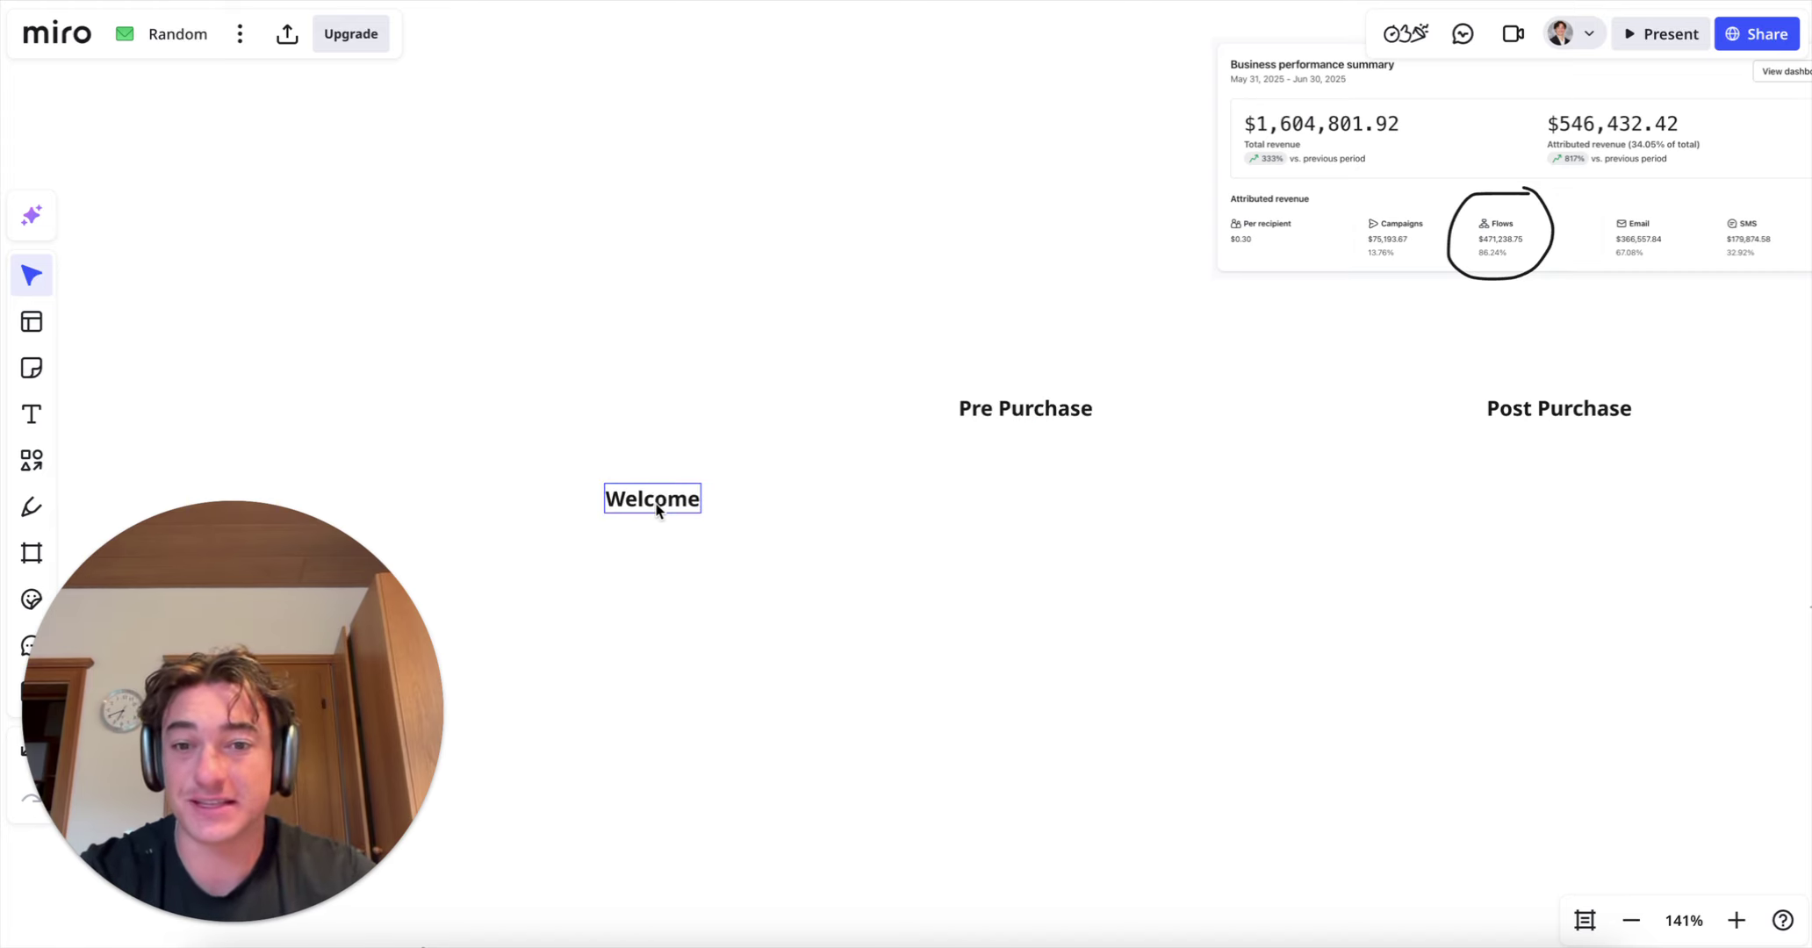
{"action": "scroll", "coordinate": [583, 506], "scroll_direction": "right", "scroll_amount": 2}
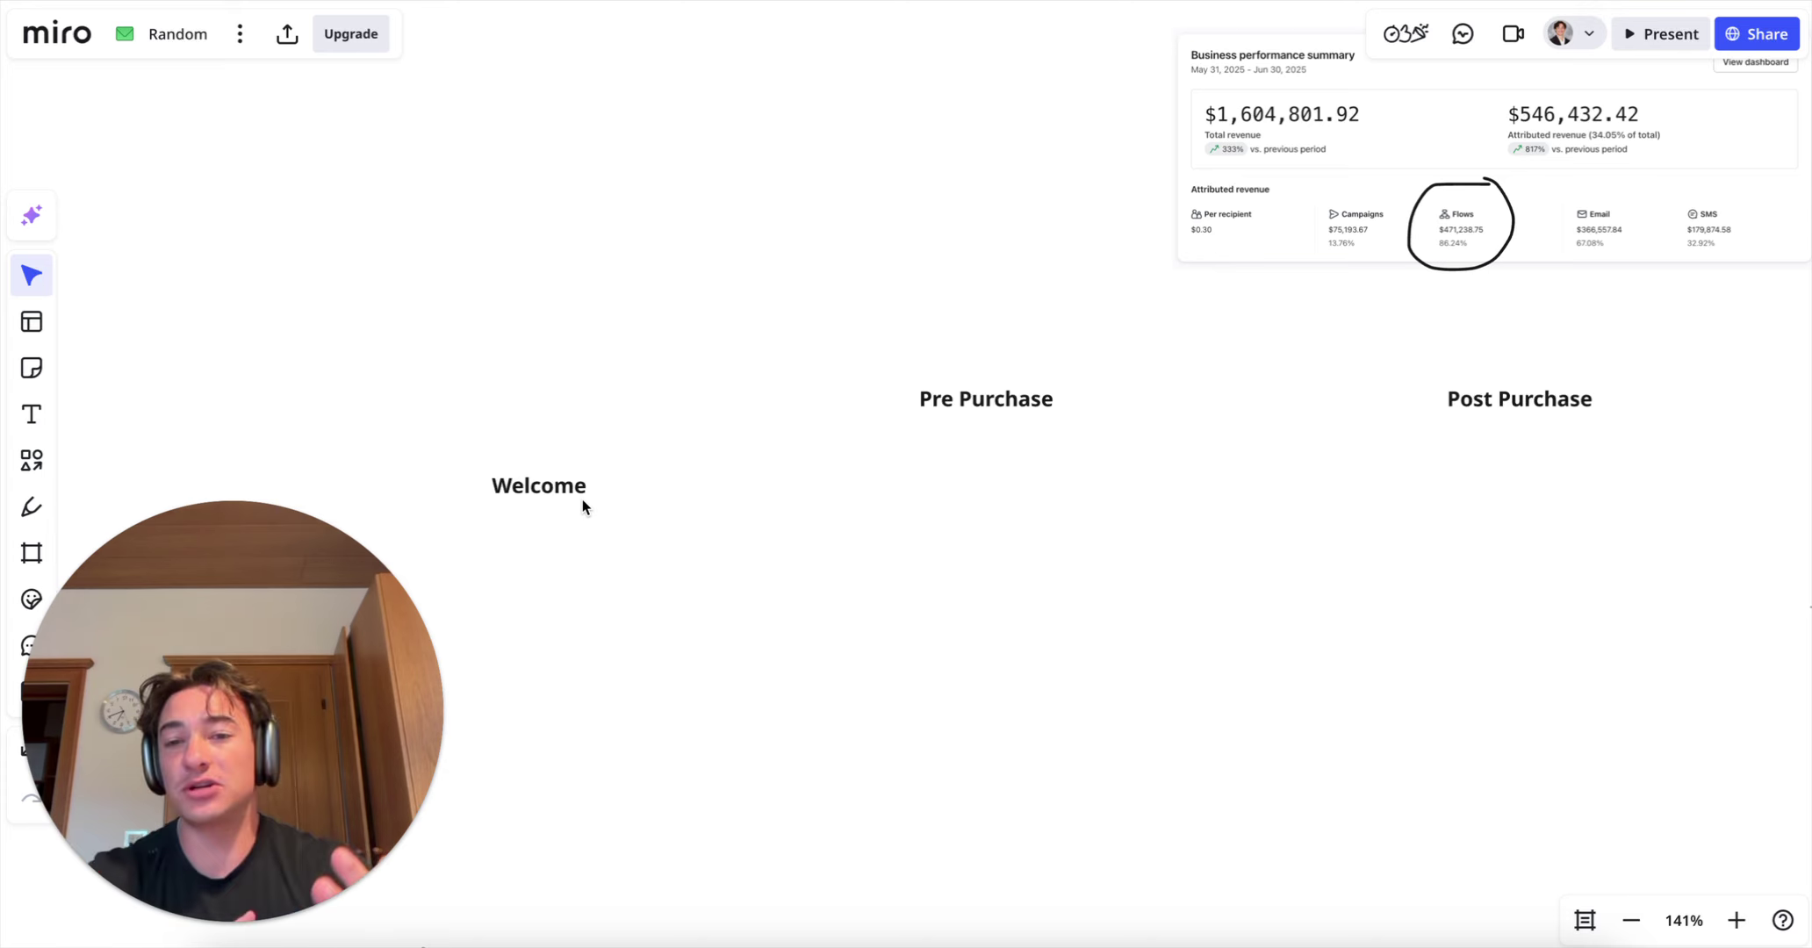
{"action": "left_click", "coordinate": [571, 494]}
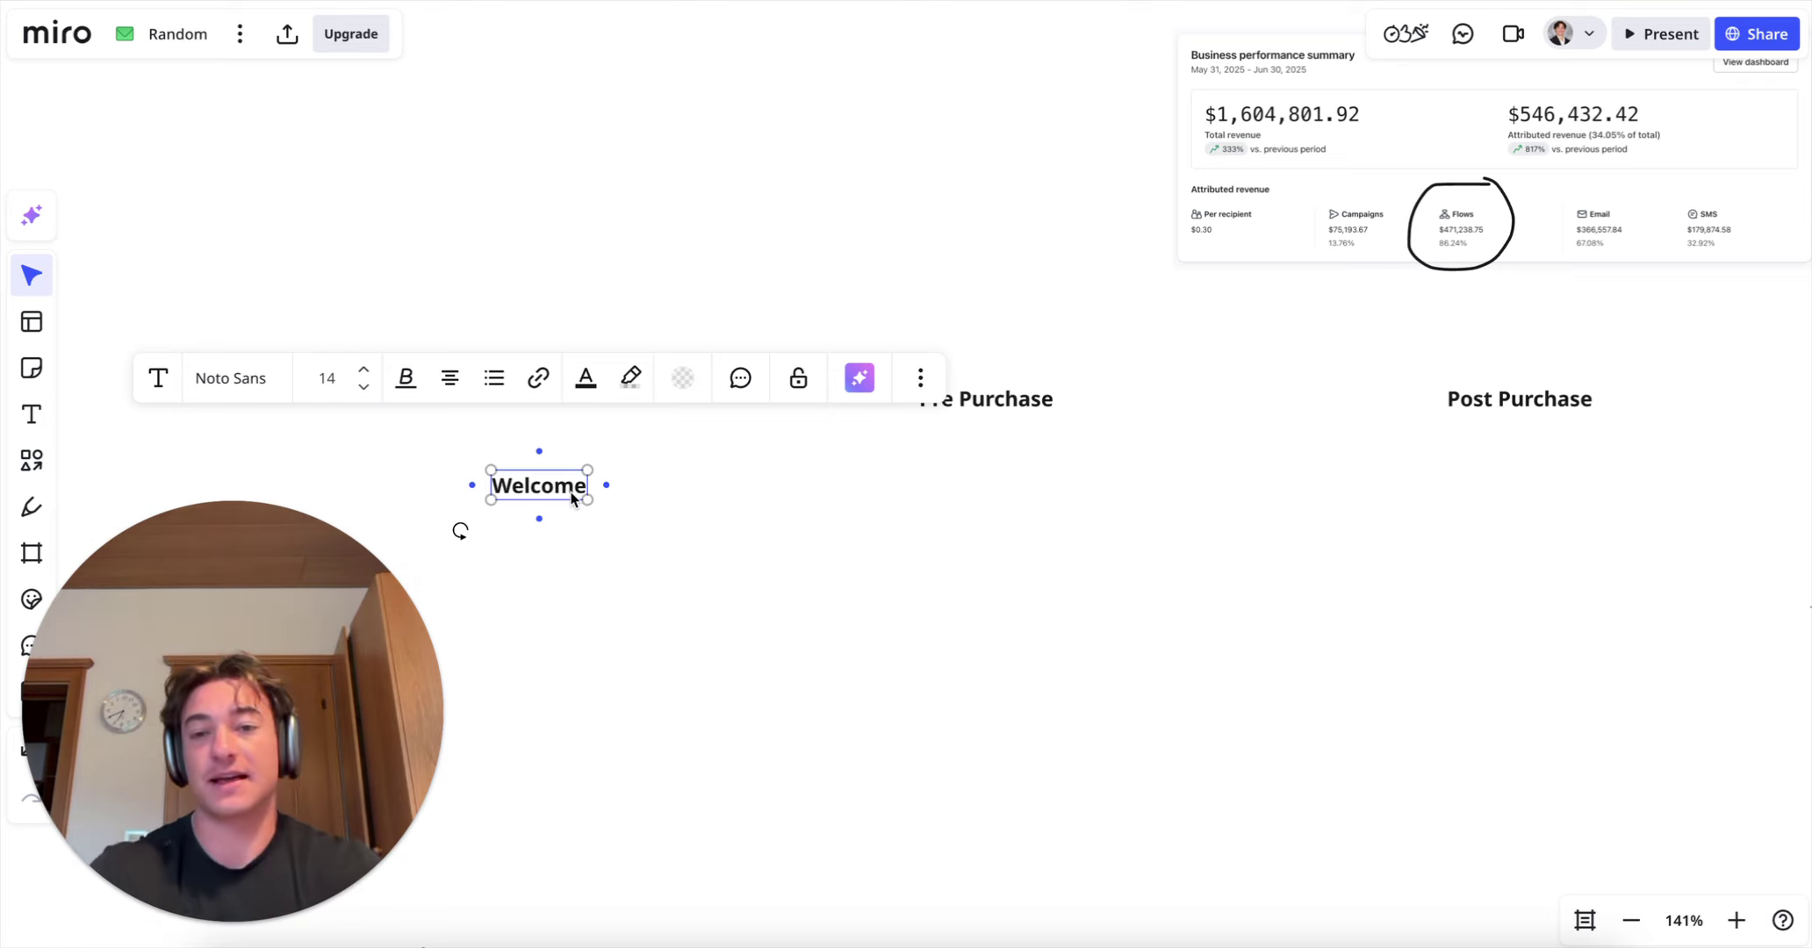
{"action": "left_click_drag", "start_coordinate": [575, 499], "coordinate": [471, 490]}
{"action": "key", "text": "ctrl+v"}
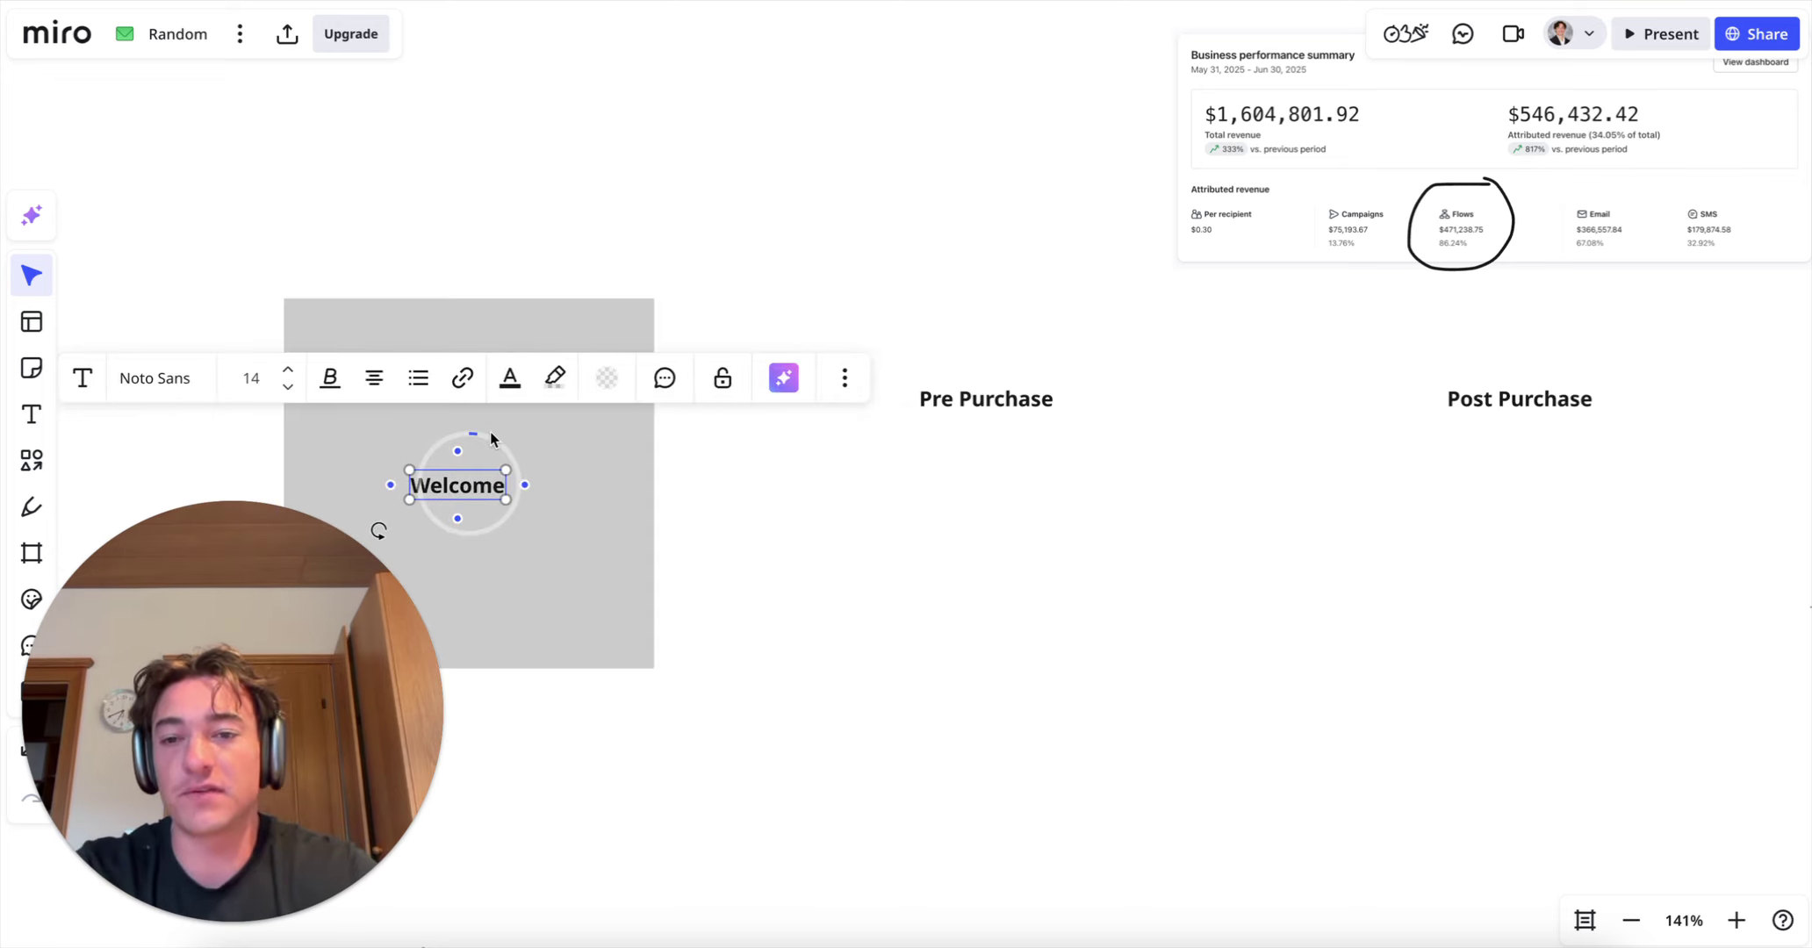
{"action": "scroll", "coordinate": [902, 526], "scroll_direction": "left", "scroll_amount": 2}
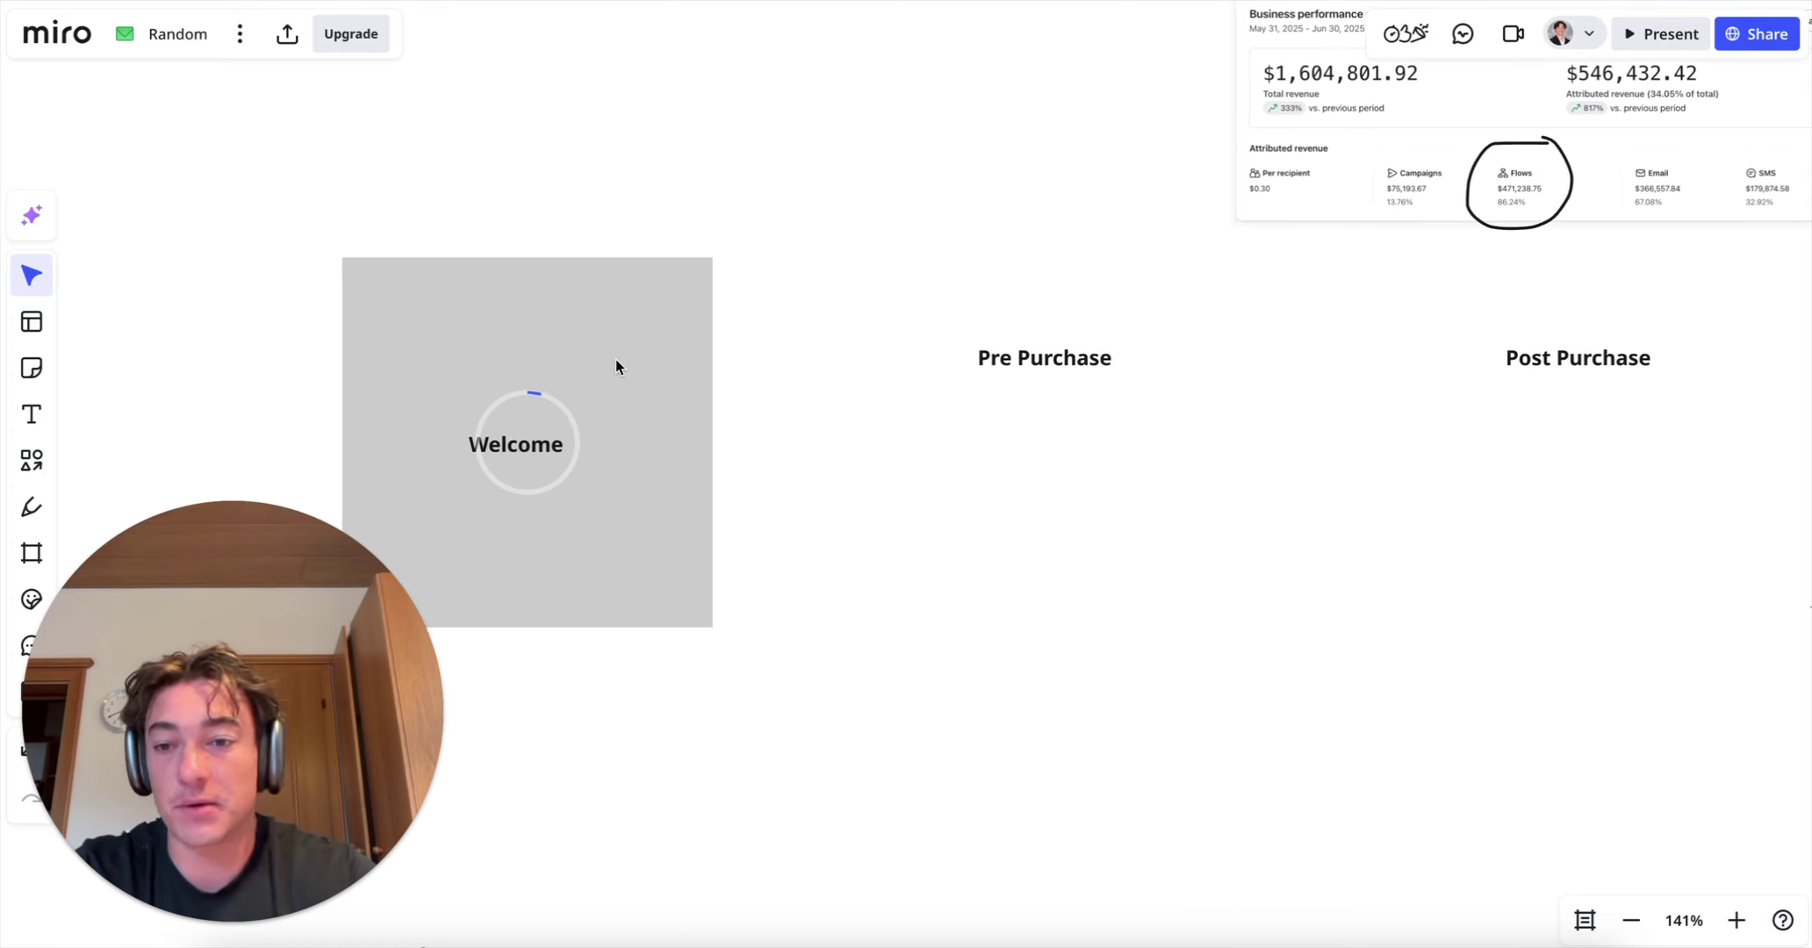
{"action": "left_click", "coordinate": [585, 390]}
{"action": "key", "text": "Delete"}
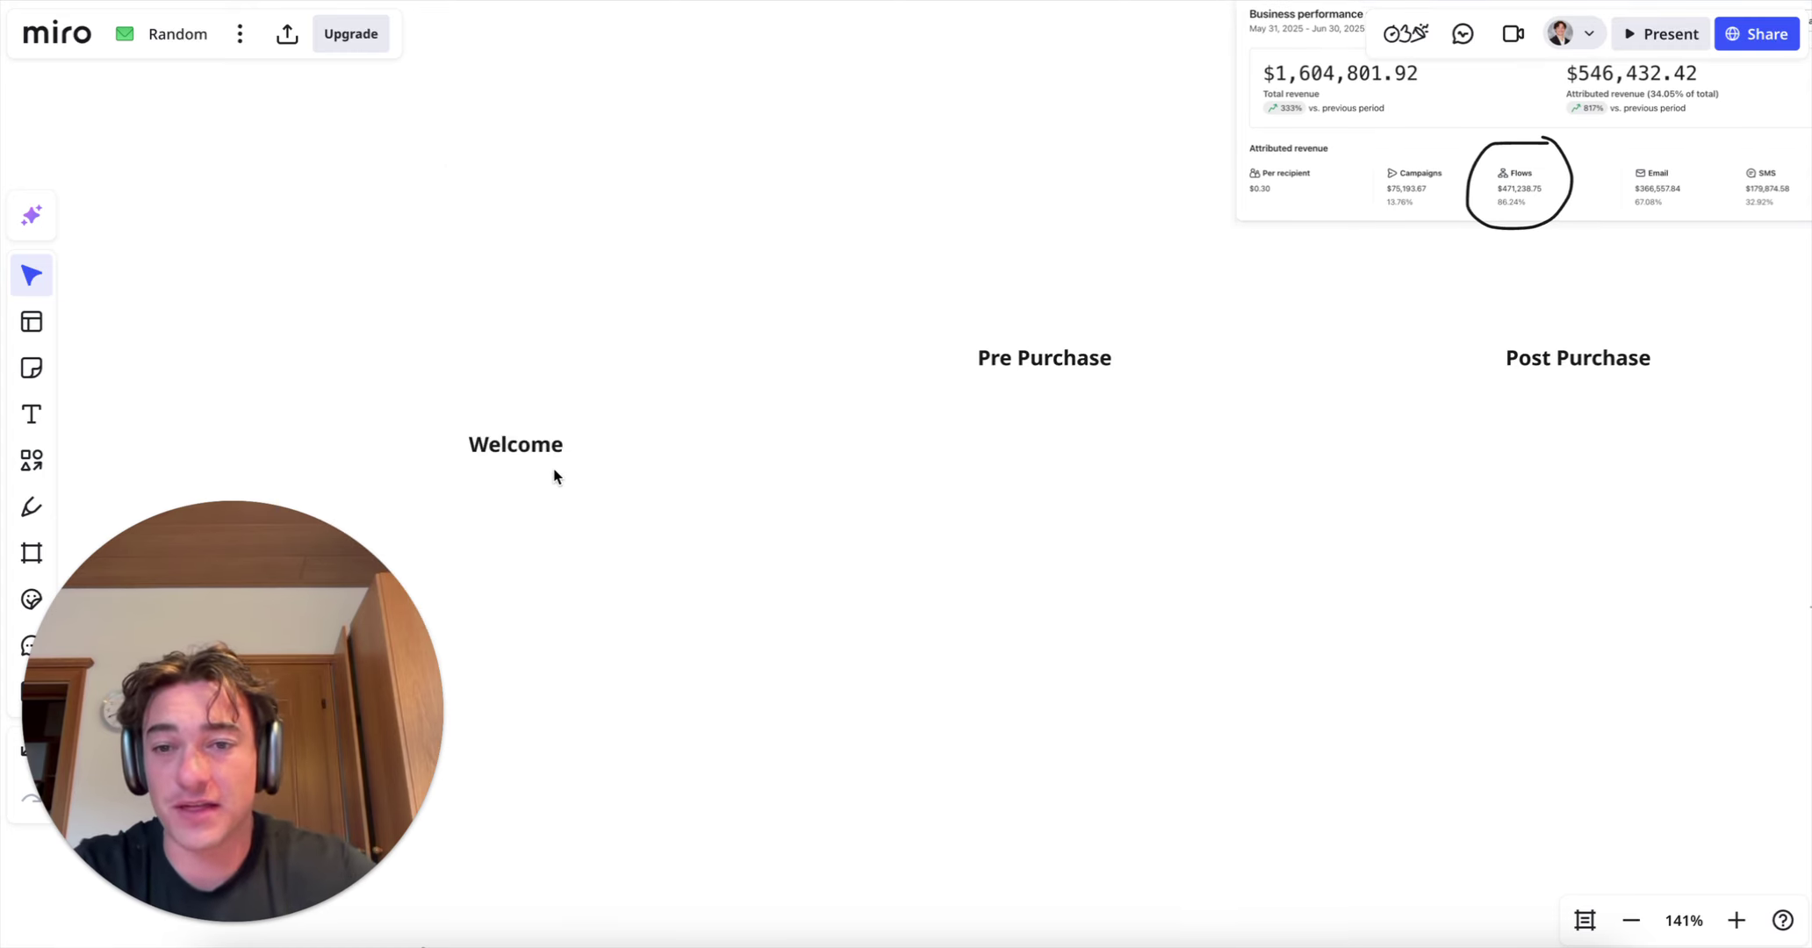
Step: Duplicate the Welcome label seven times in an evenly spaced horizontal row beneath the two headings
{"action": "left_click", "coordinate": [525, 452]}
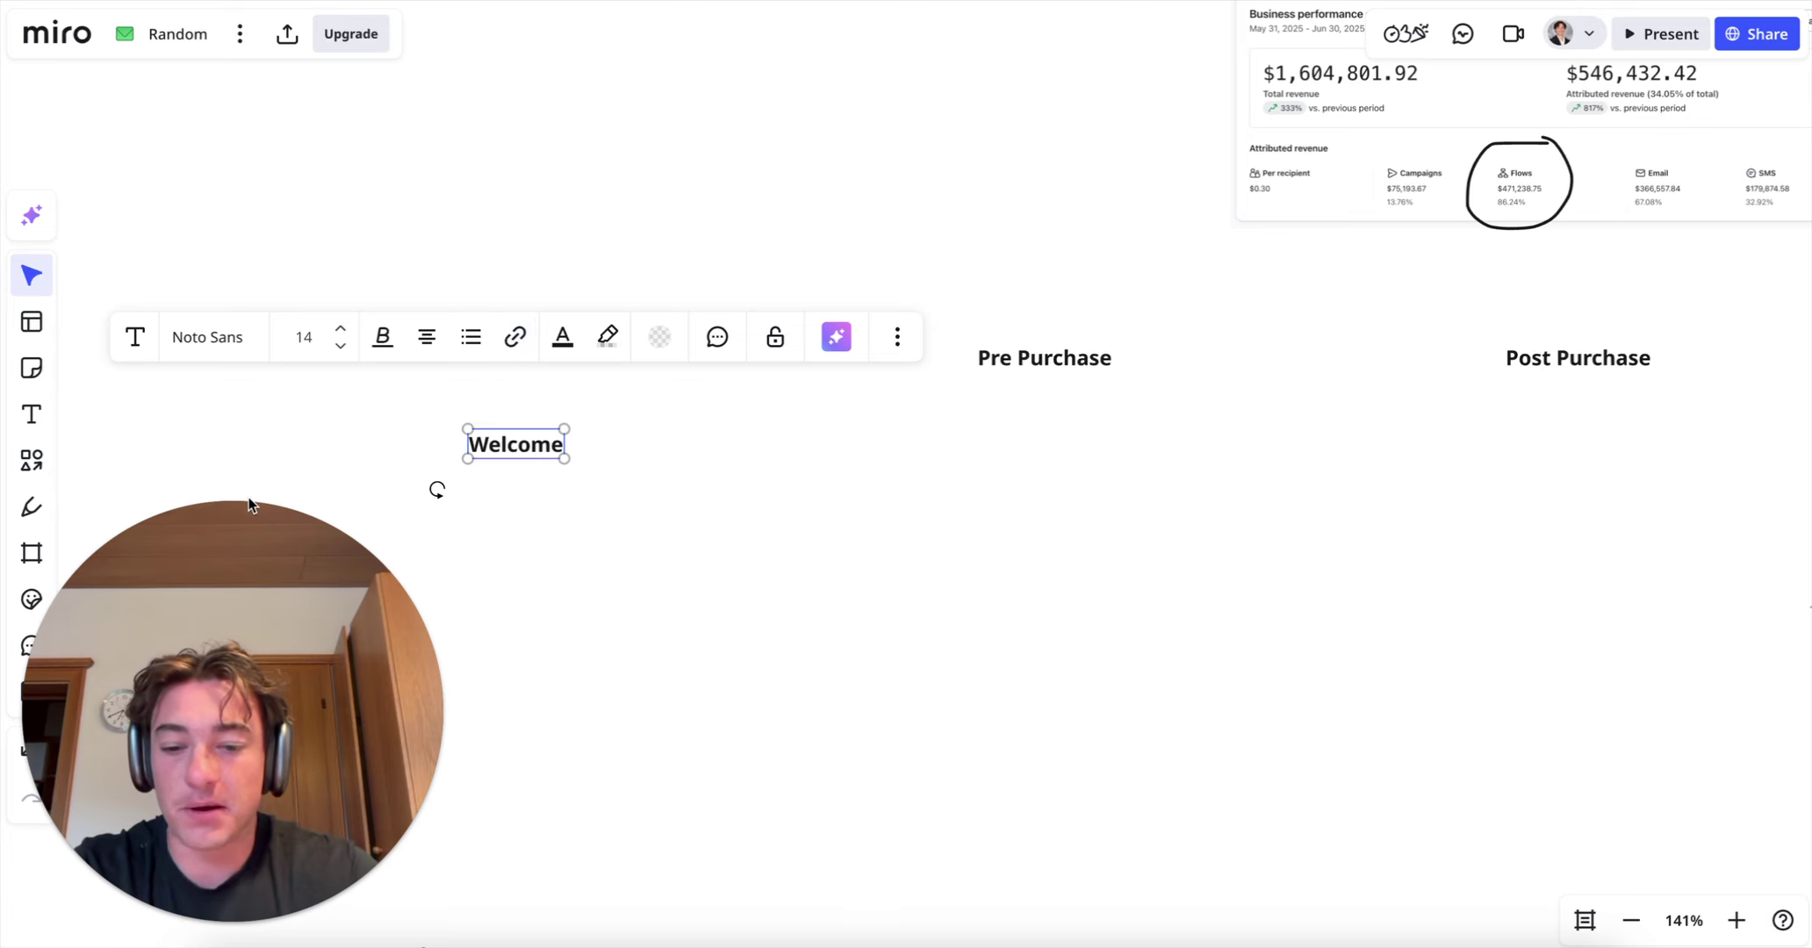
{"action": "key", "text": "ctrl+d"}
{"action": "key", "text": "ctrl+d"}
{"action": "key", "text": "ctrl+d"}
{"action": "key", "text": "ctrl+d"}
{"action": "key", "text": "ctrl+d"}
{"action": "key", "text": "ctrl+d"}
{"action": "key", "text": "ctrl+d"}
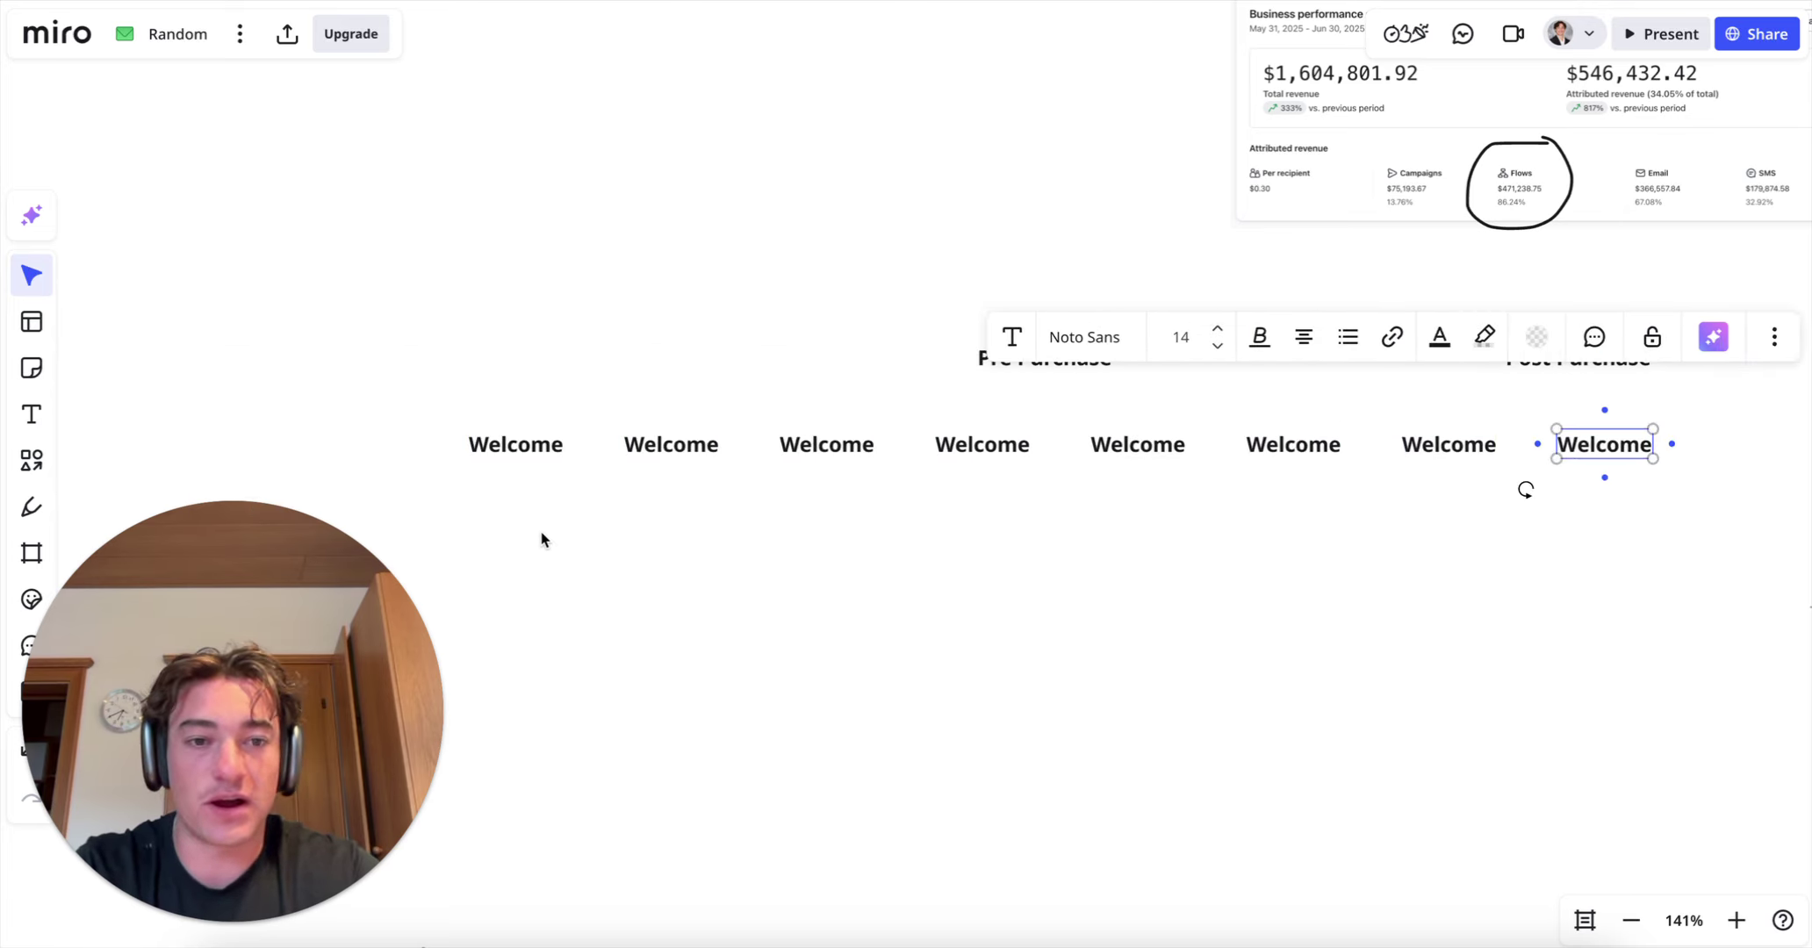
Step: Change the second Welcome label in the row to "Site Abandonment"
{"action": "double_click", "coordinate": [648, 450]}
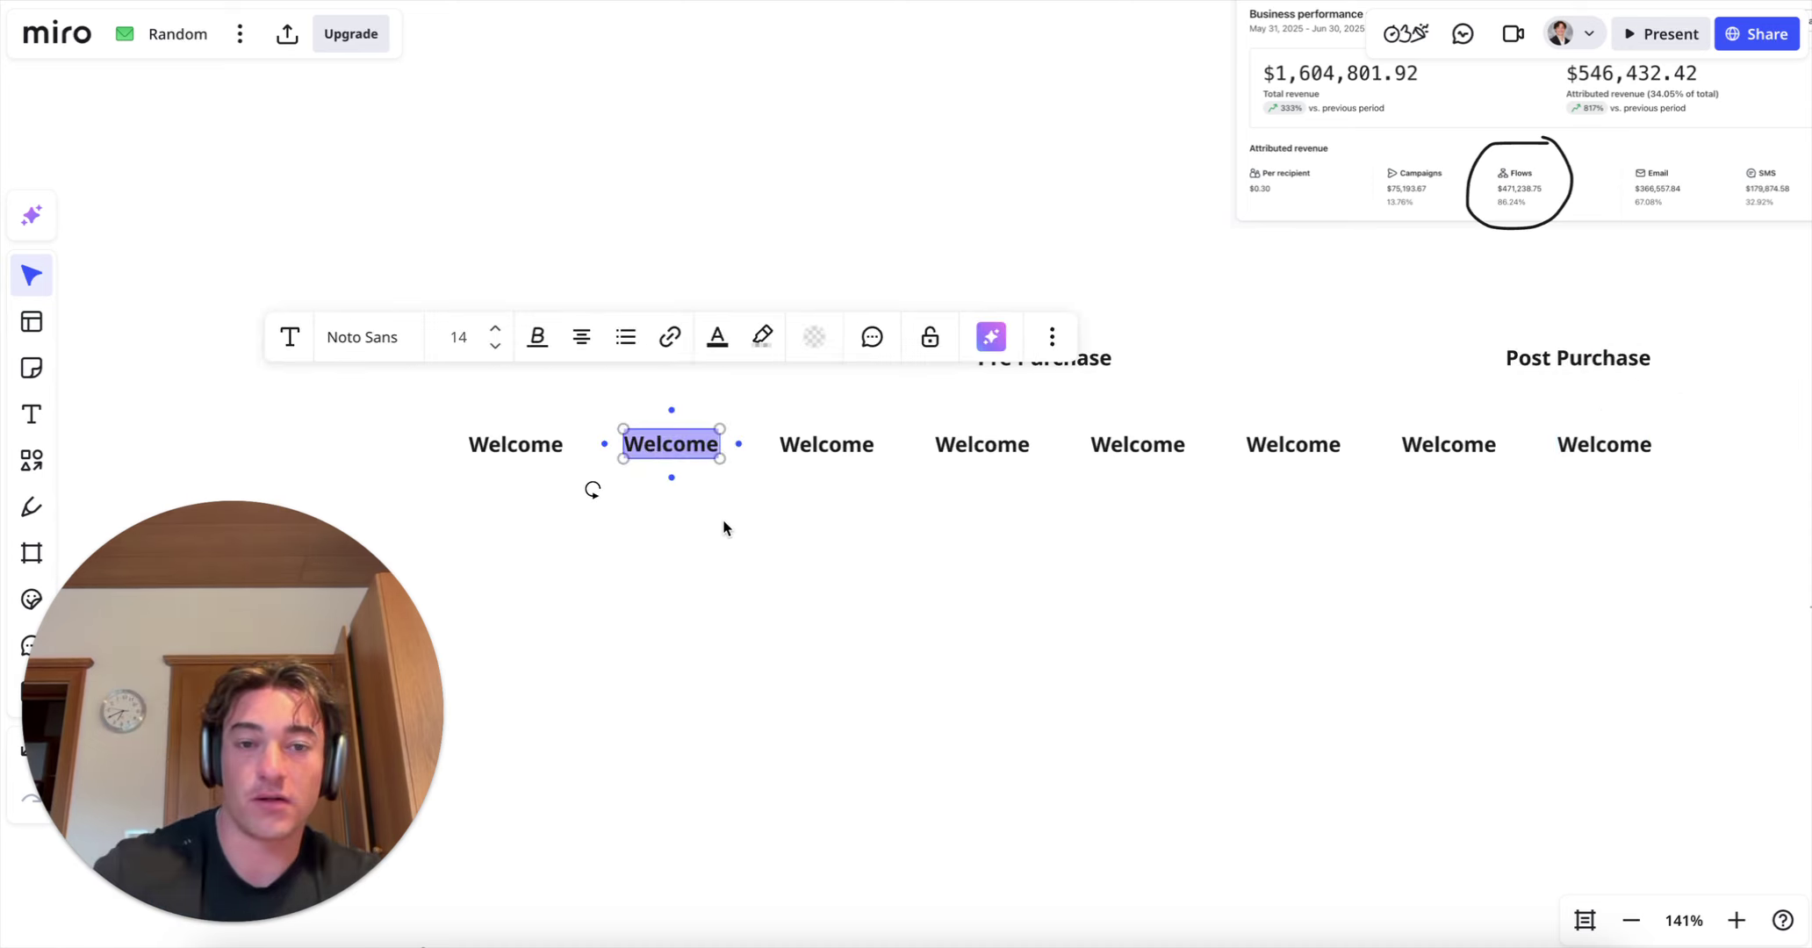
{"action": "type", "text": "Site "}
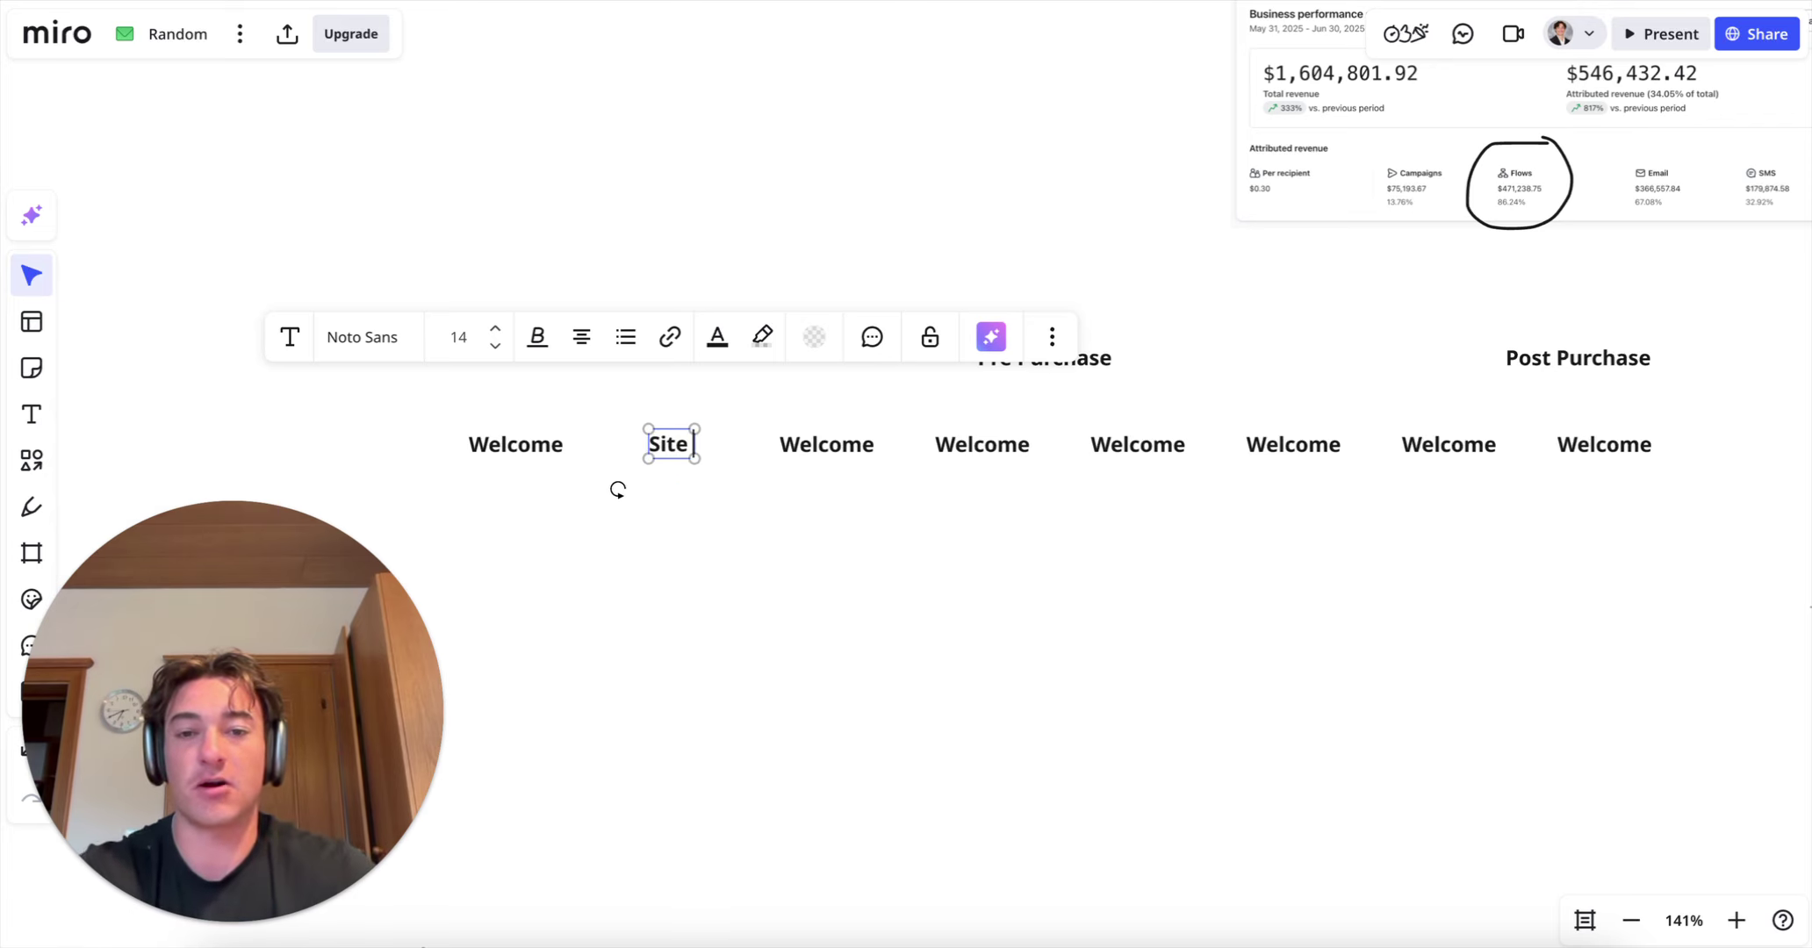
{"action": "type", "text": "Abandonment"}
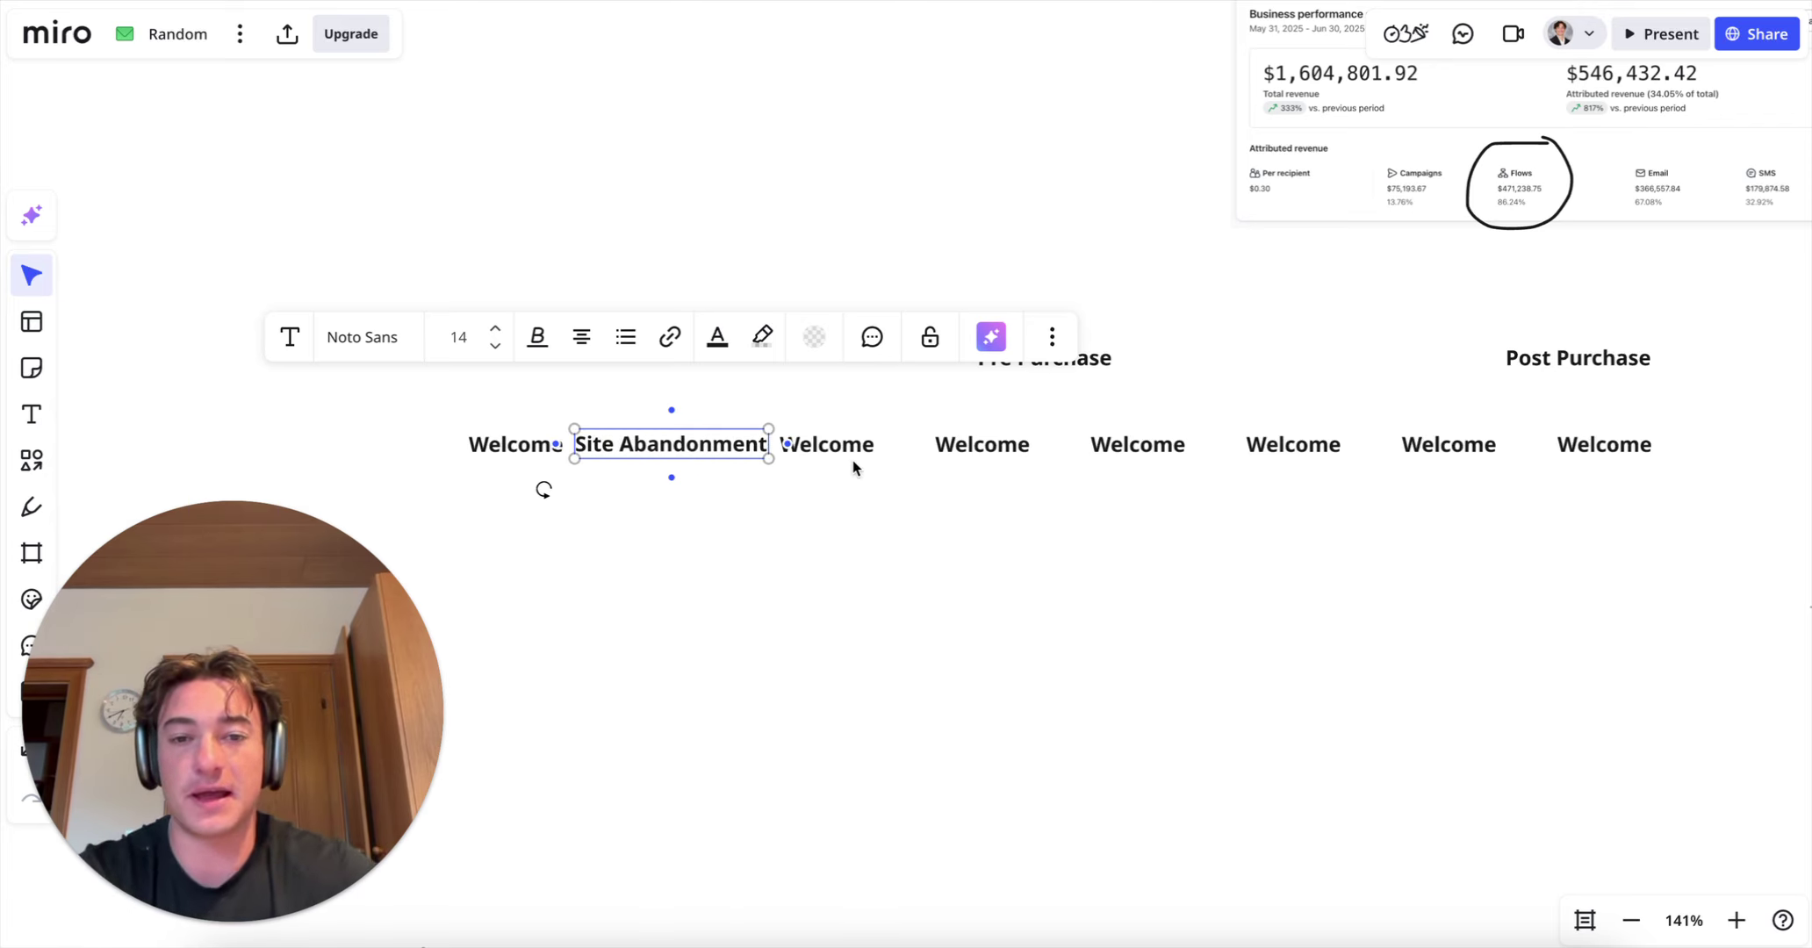
Step: Change the third label in the row to "Browse Abandonment"
{"action": "double_click", "coordinate": [845, 446]}
{"action": "type", "text": "Browse ABandon"}
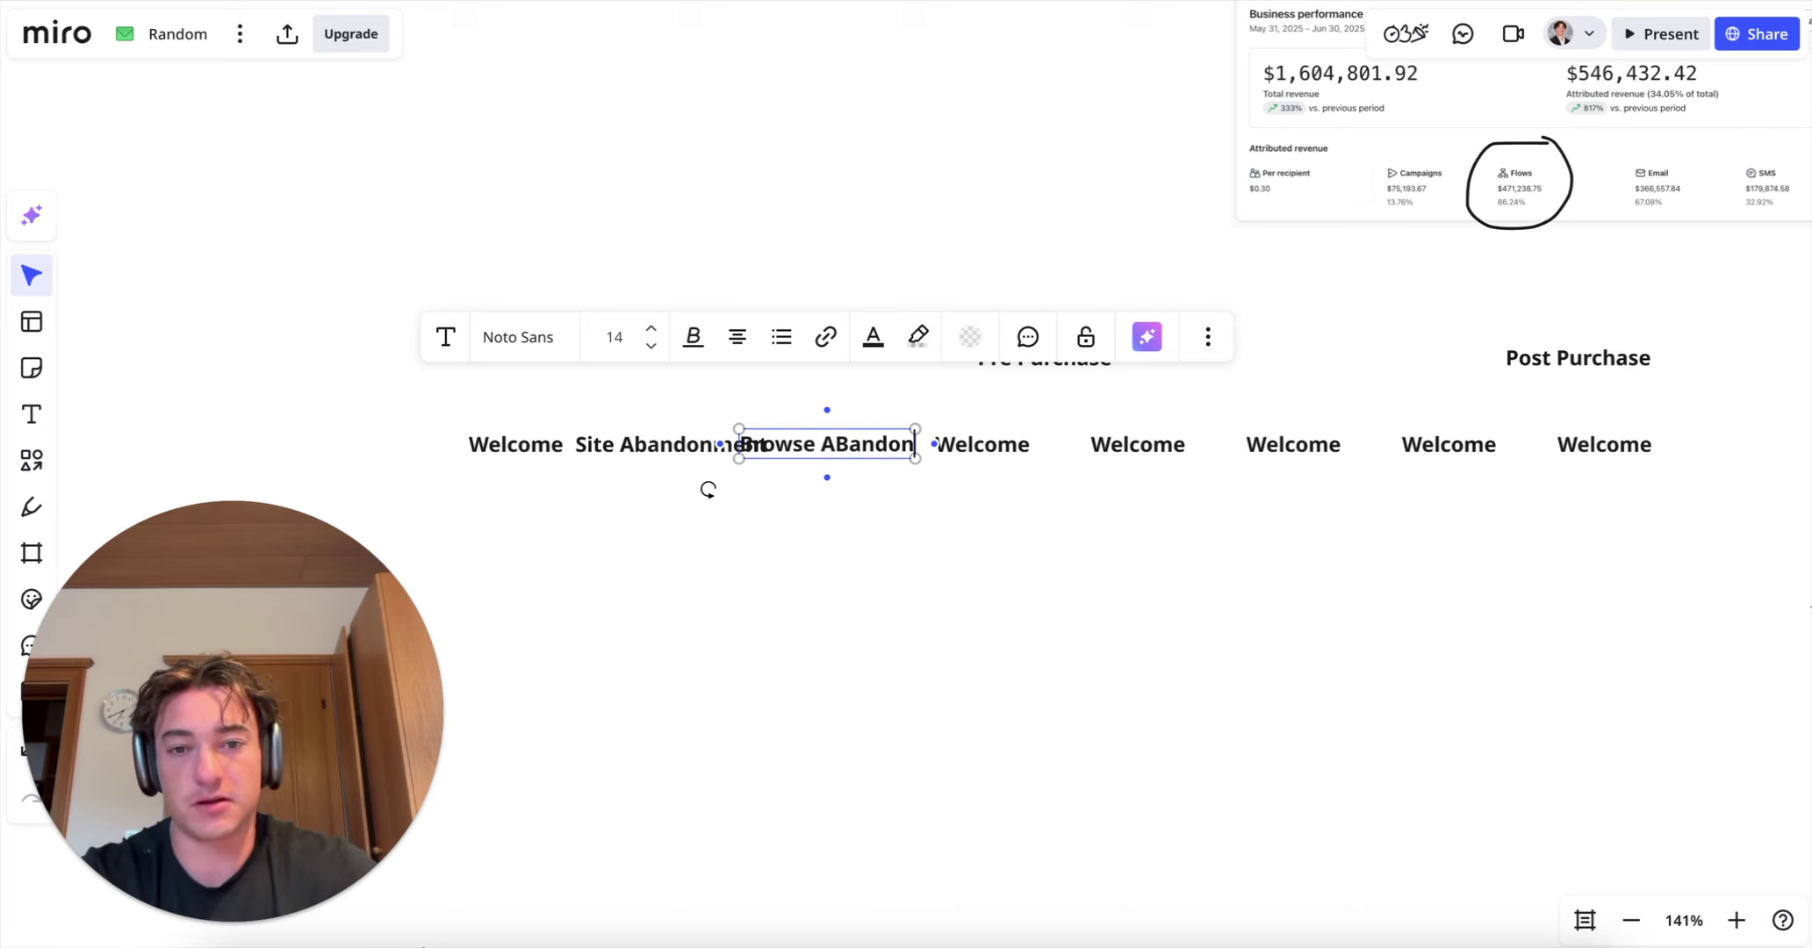
{"action": "key", "text": "BackSpace"}
{"action": "key", "text": "BackSpace"}
{"action": "key", "text": "BackSpace"}
{"action": "key", "text": "BackSpace"}
{"action": "type", "text": "bandonment"}
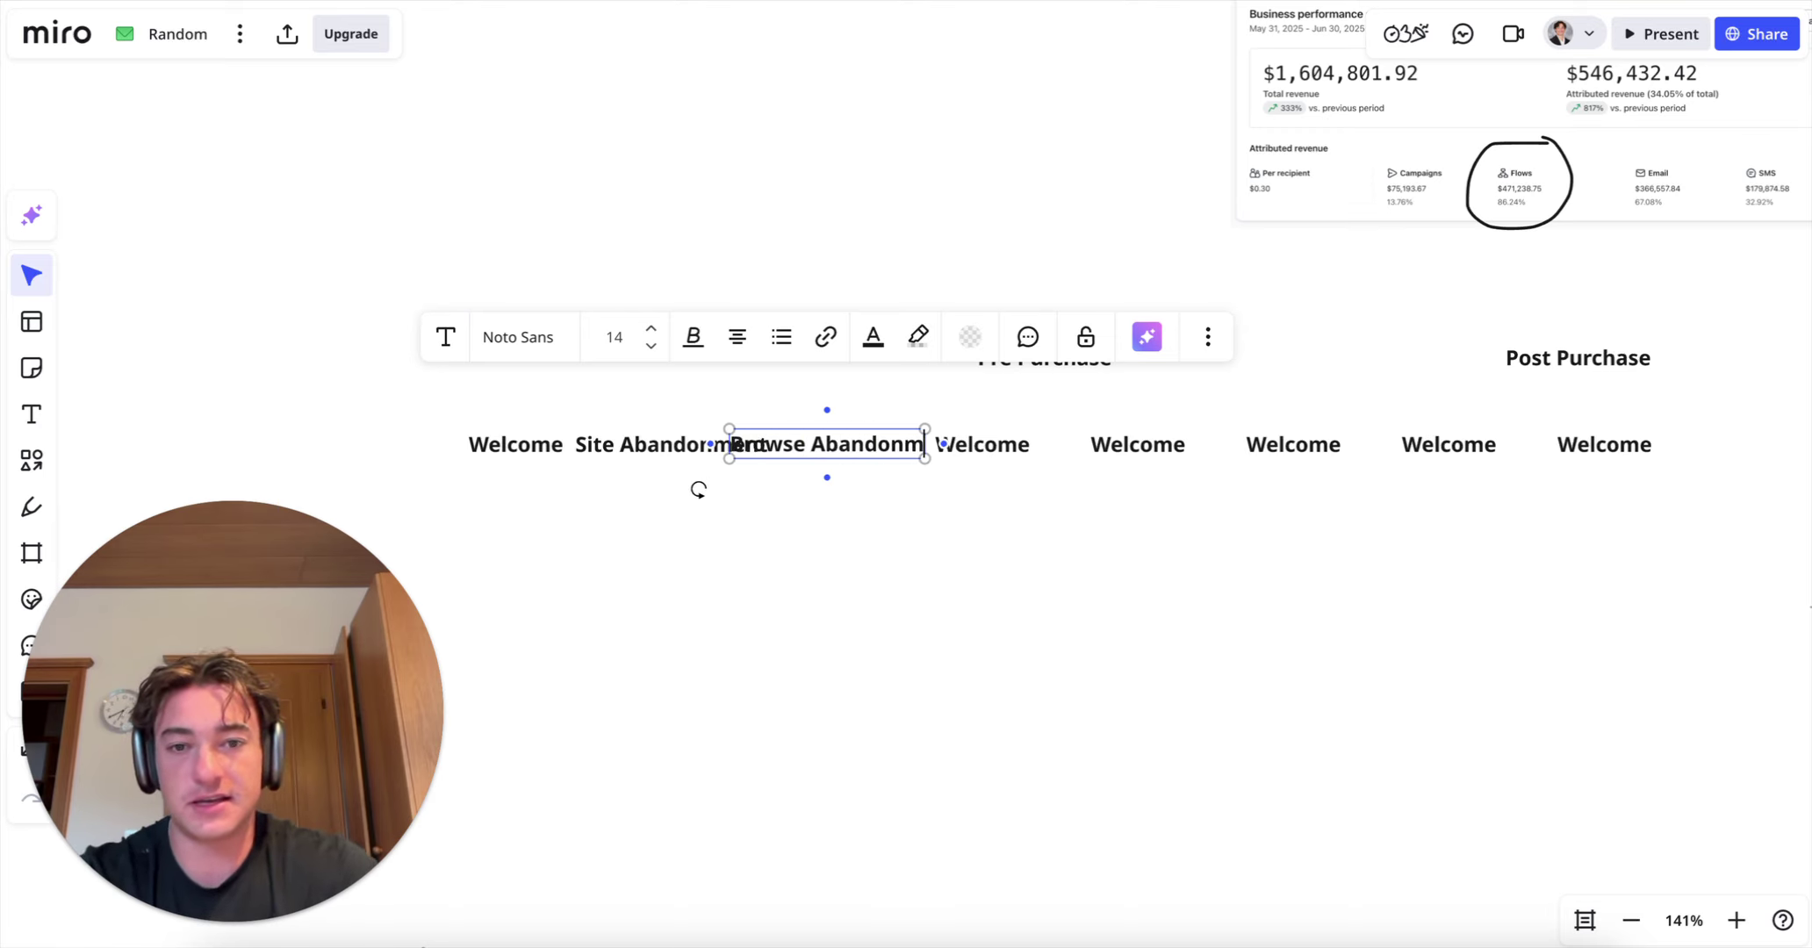
Step: Change the fourth label in the row to "Cart Abandonment"
{"action": "double_click", "coordinate": [994, 449]}
{"action": "type", "text": "Cart A"}
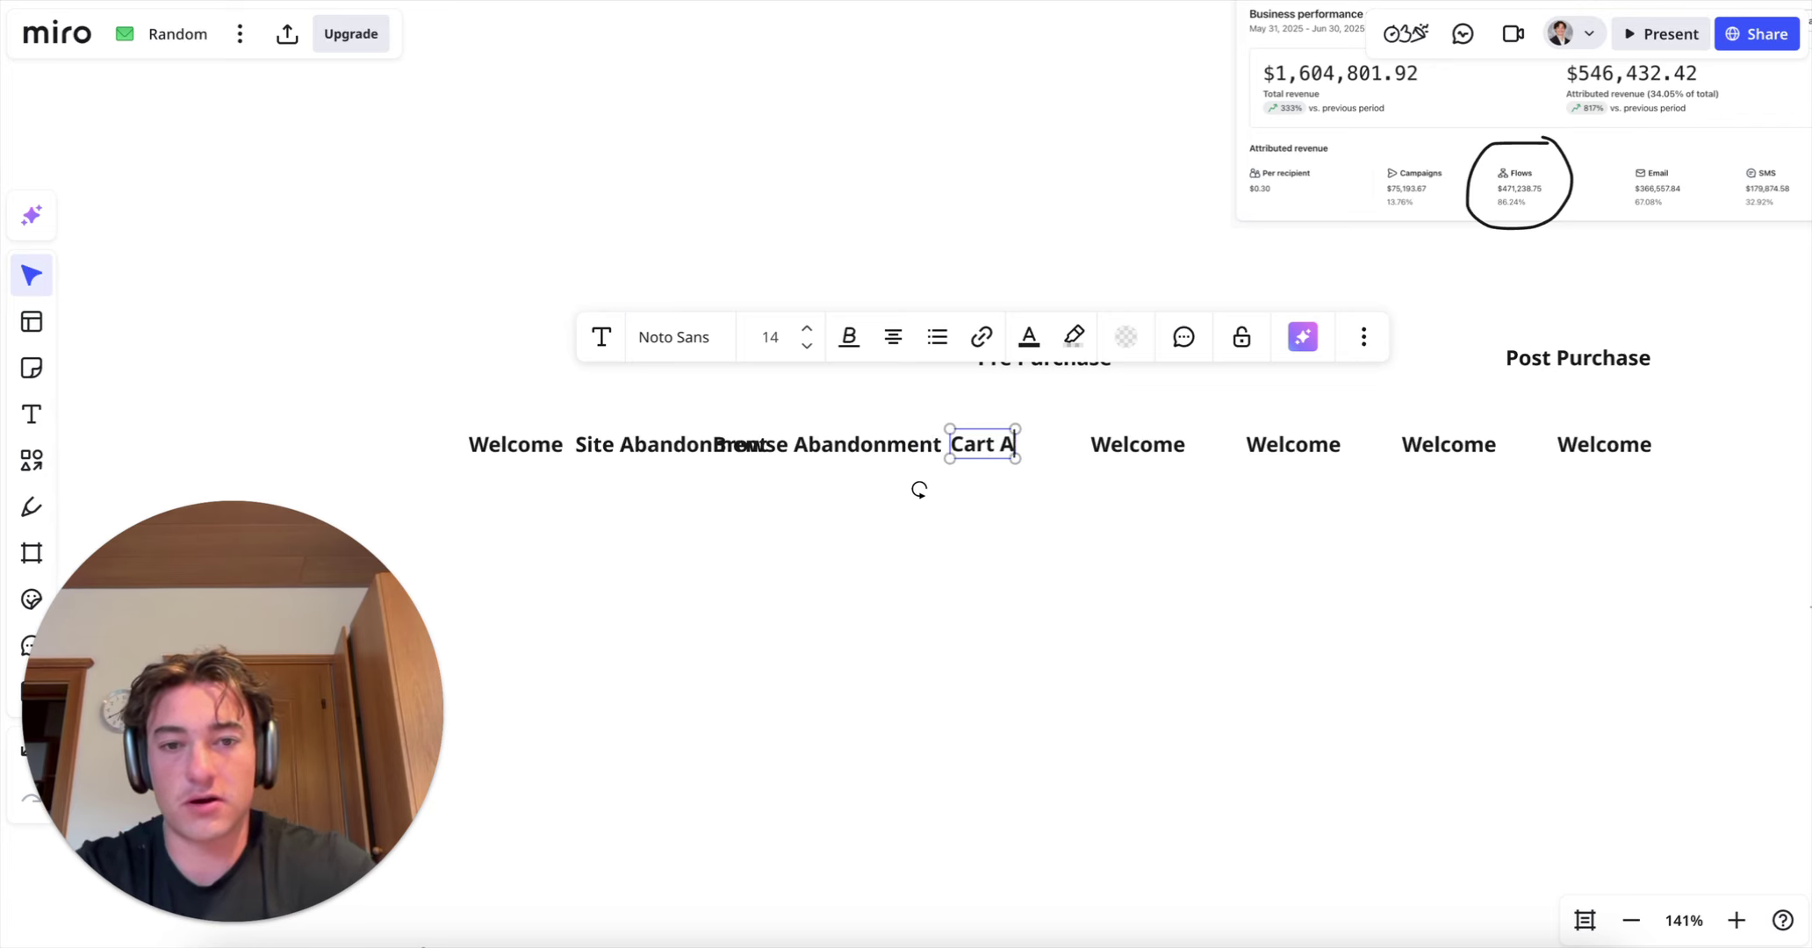
{"action": "type", "text": "bandonment"}
{"action": "left_click", "coordinate": [1147, 435]}
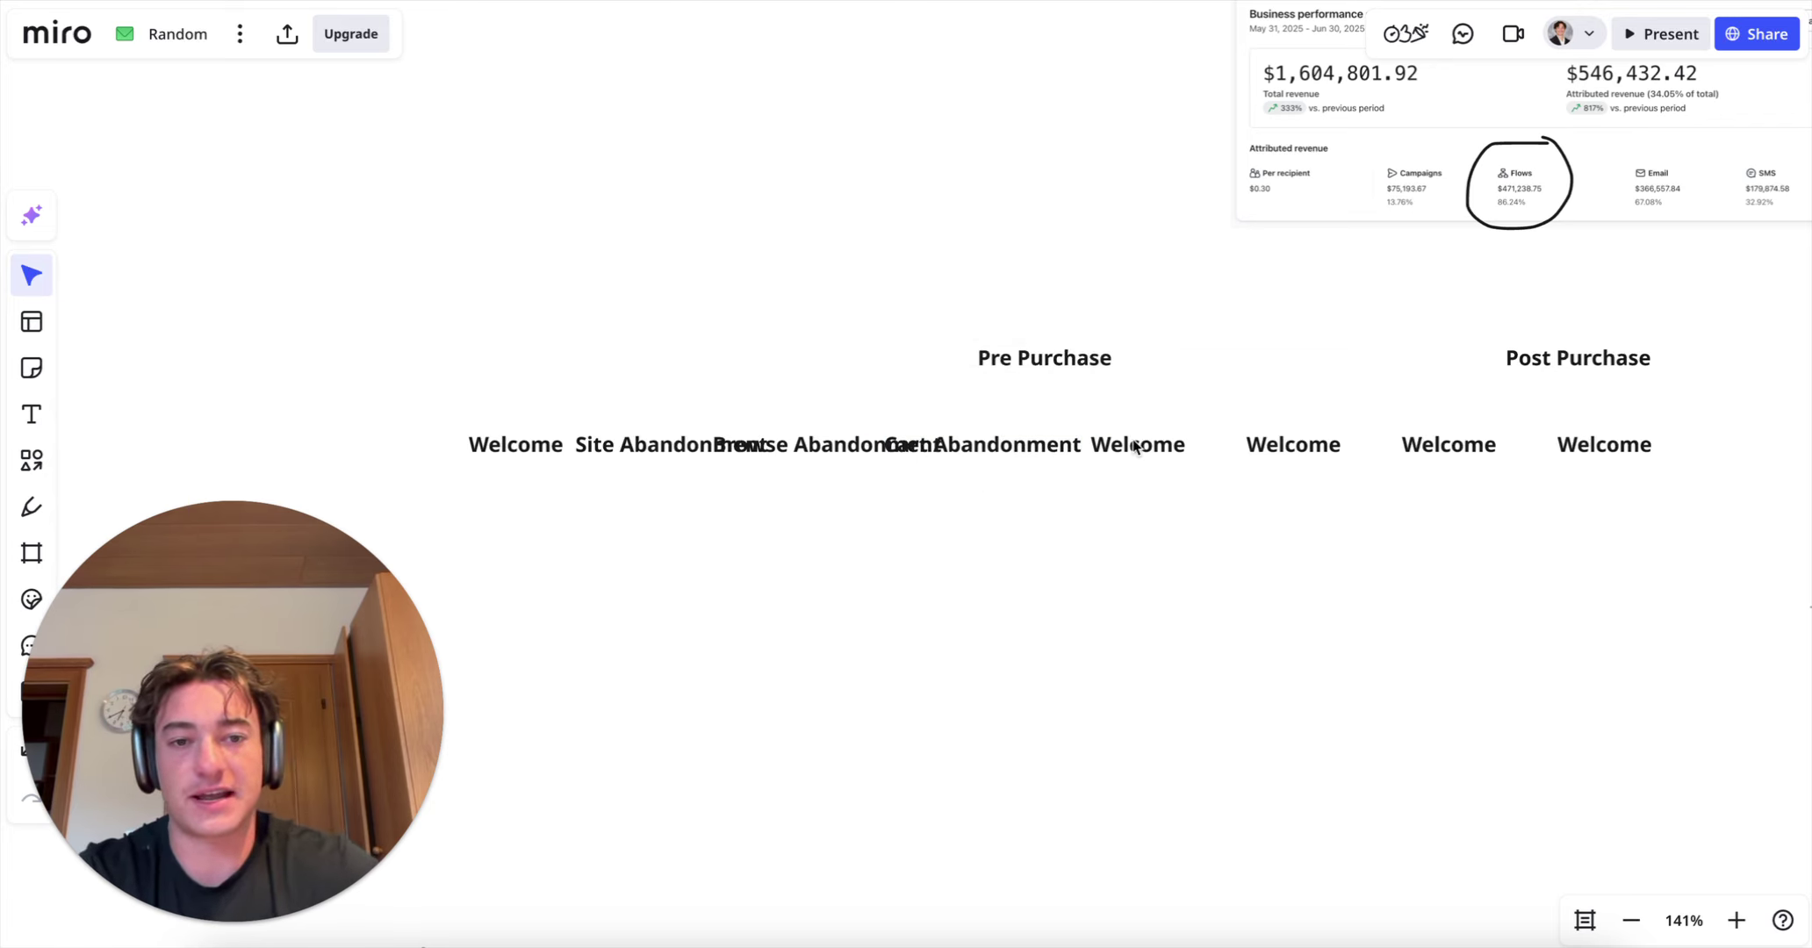
Step: Change the fifth label in the row to "Checkout Abandonment"
{"action": "double_click", "coordinate": [1134, 444]}
{"action": "type", "text": "CHekcou"}
{"action": "key", "text": "BackSpace"}
{"action": "key", "text": "BackSpace"}
{"action": "key", "text": "BackSpace"}
{"action": "key", "text": "BackSpace"}
{"action": "key", "text": "BackSpace"}
{"action": "key", "text": "BackSpace"}
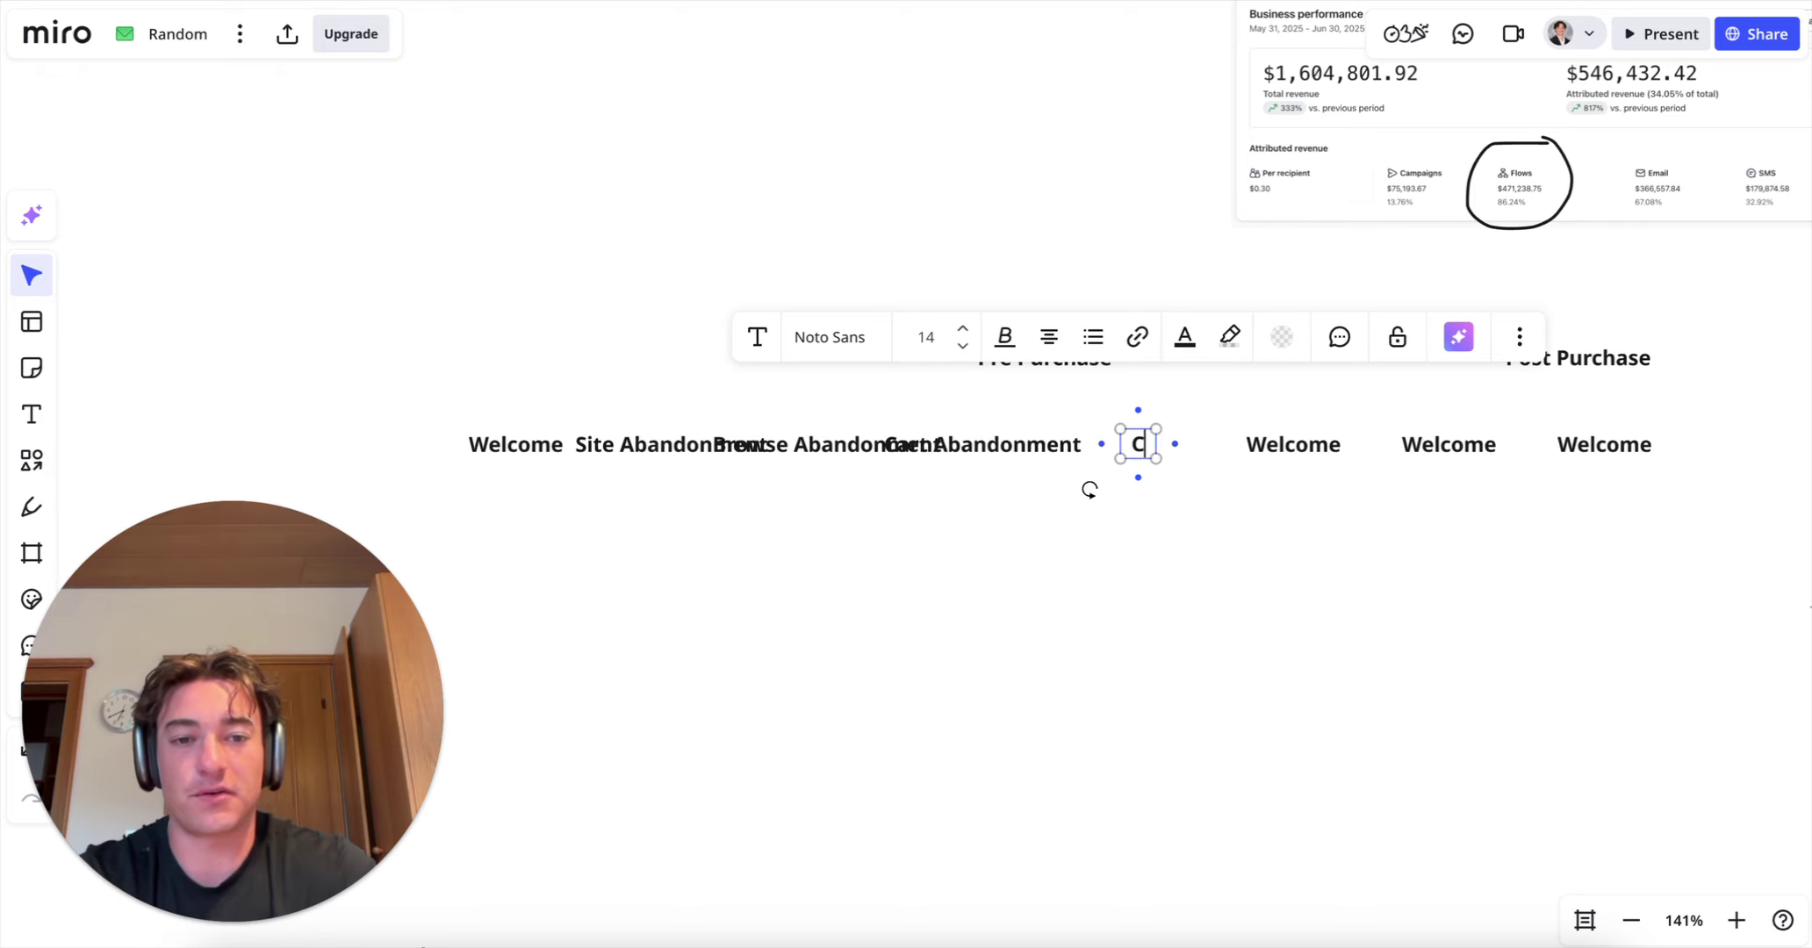
{"action": "type", "text": "heck"}
{"action": "key", "text": "BackSpace"}
{"action": "key", "text": "BackSpace"}
{"action": "key", "text": "BackSpace"}
{"action": "key", "text": "BackSpace"}
{"action": "type", "text": "g"}
{"action": "key", "text": "BackSpace"}
{"action": "type", "text": "h"}
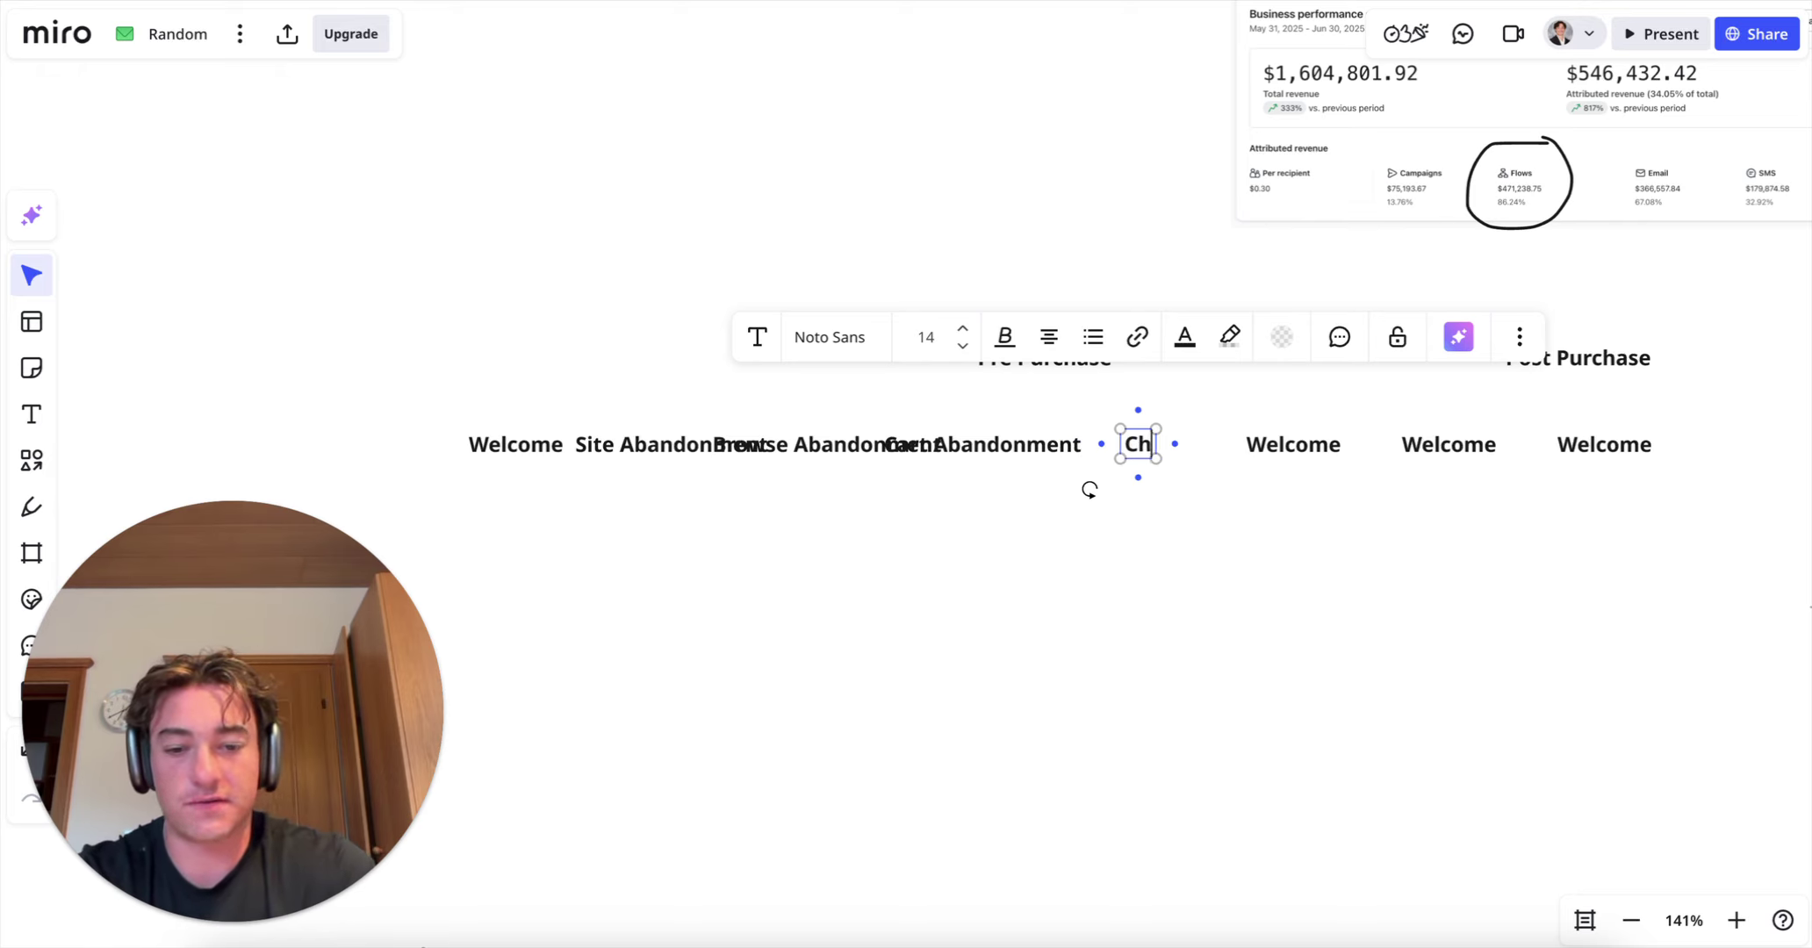
{"action": "type", "text": "eckout Abandonment"}
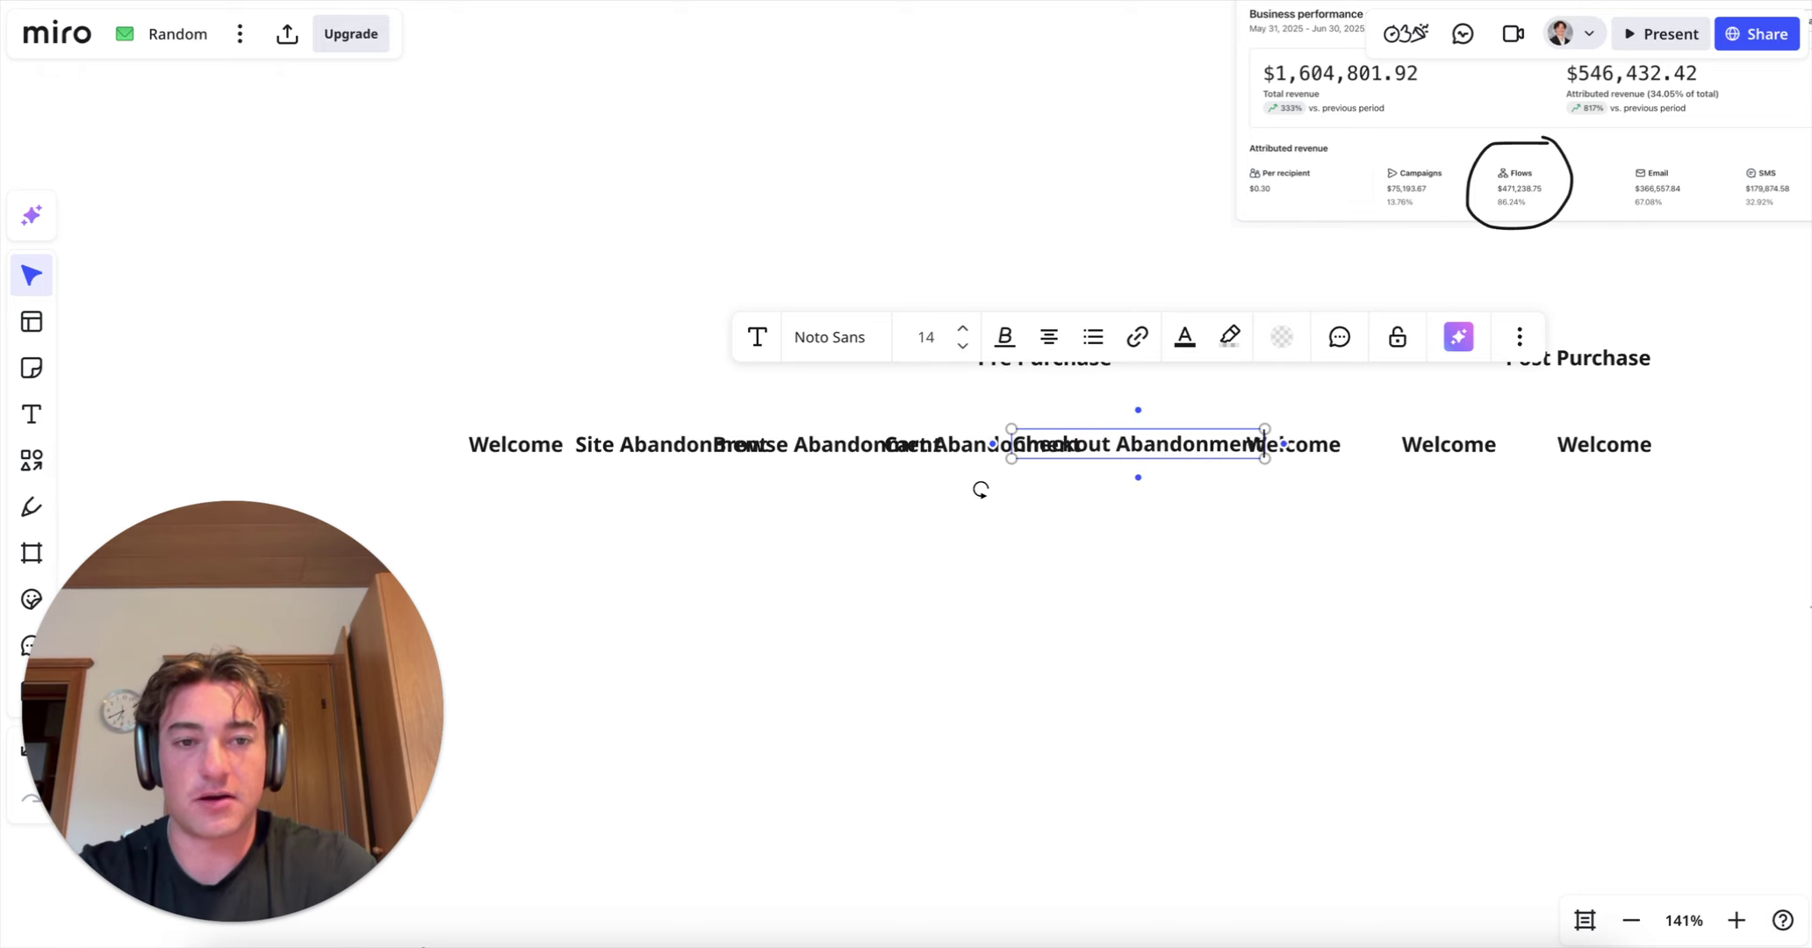
Step: Move the three remaining Welcome labels past Checkout Abandonment, spreading out the row, and centre the Pre Purchase heading over its five flow labels
{"action": "left_click", "coordinate": [1343, 482]}
{"action": "left_click", "coordinate": [1308, 444]}
{"action": "left_click", "coordinate": [1407, 445], "text": "shift"}
{"action": "left_click", "coordinate": [1605, 444], "text": "shift"}
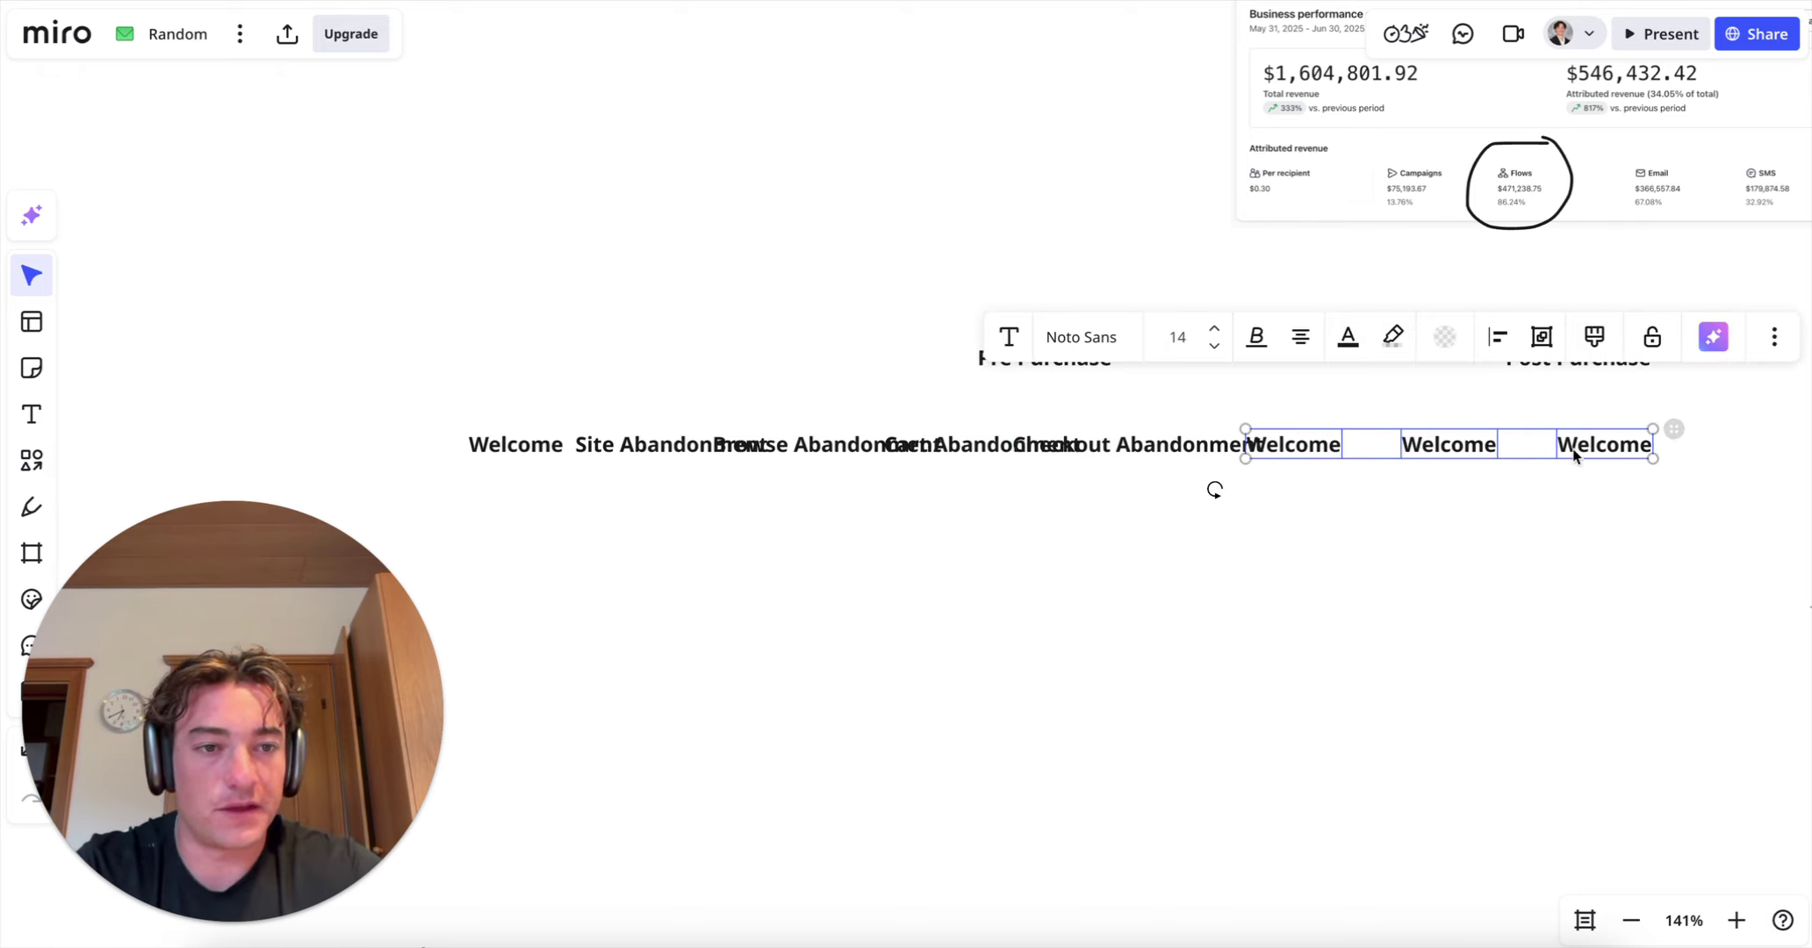
{"action": "left_click_drag", "start_coordinate": [1460, 454], "coordinate": [1809, 446]}
{"action": "left_click", "coordinate": [1207, 579]}
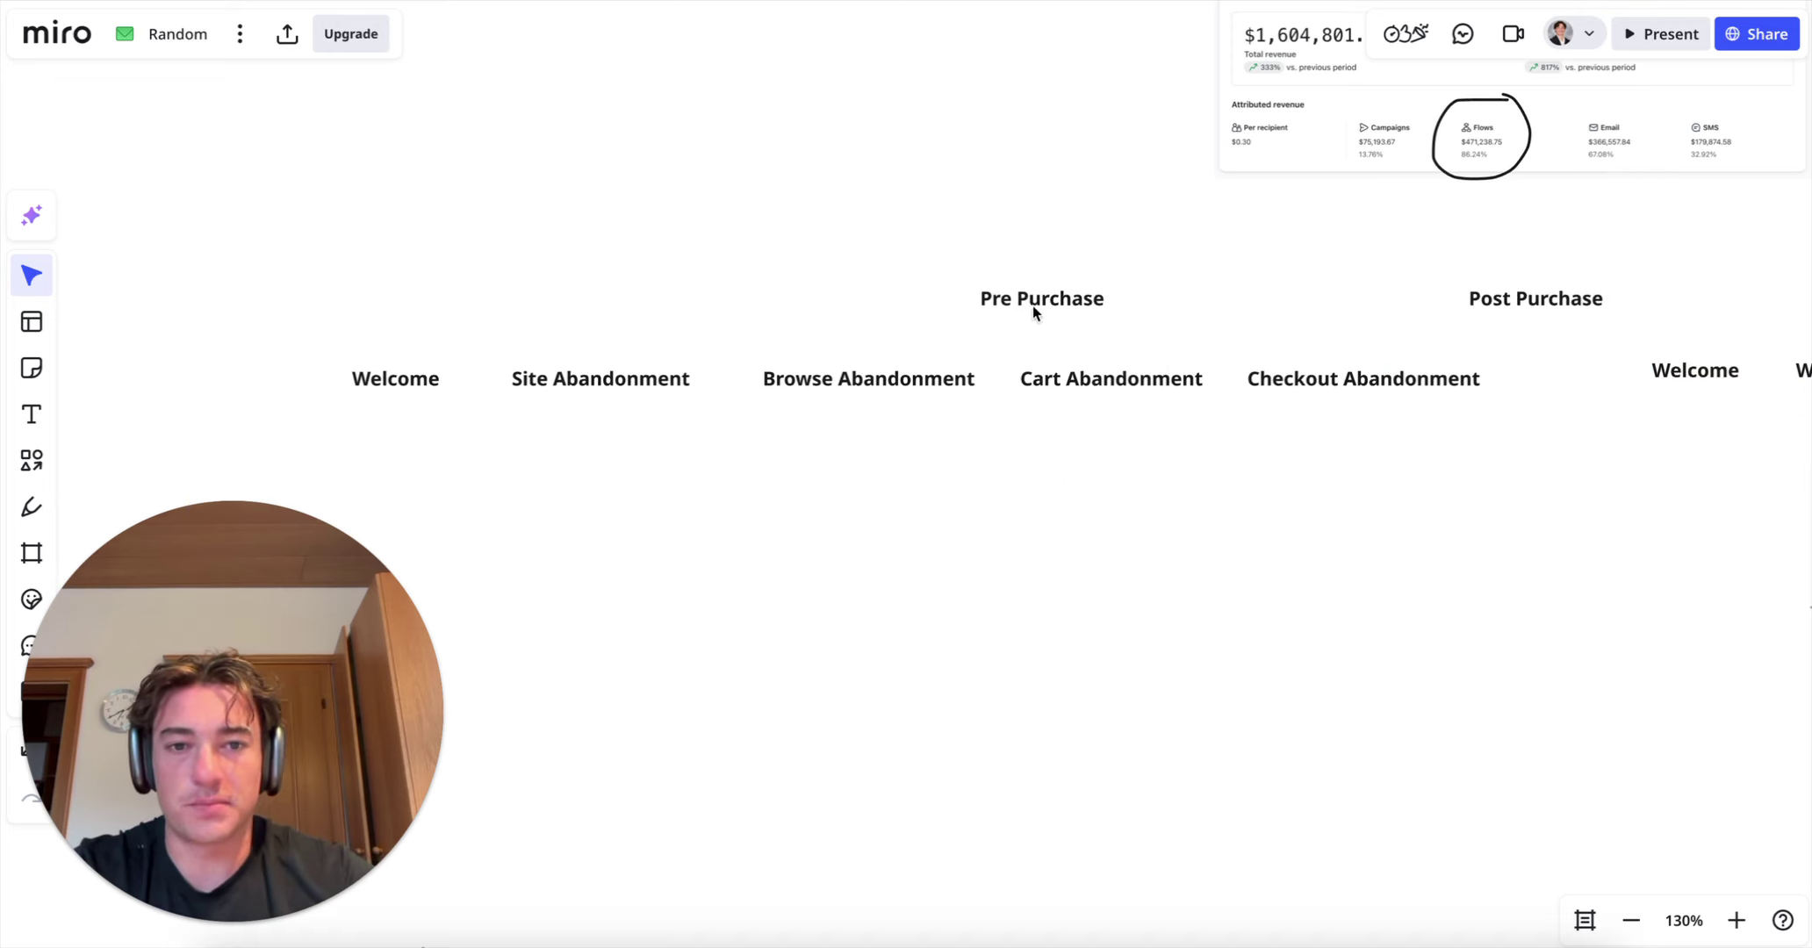
{"action": "left_click_drag", "start_coordinate": [1033, 311], "coordinate": [881, 304]}
{"action": "left_click", "coordinate": [619, 384]}
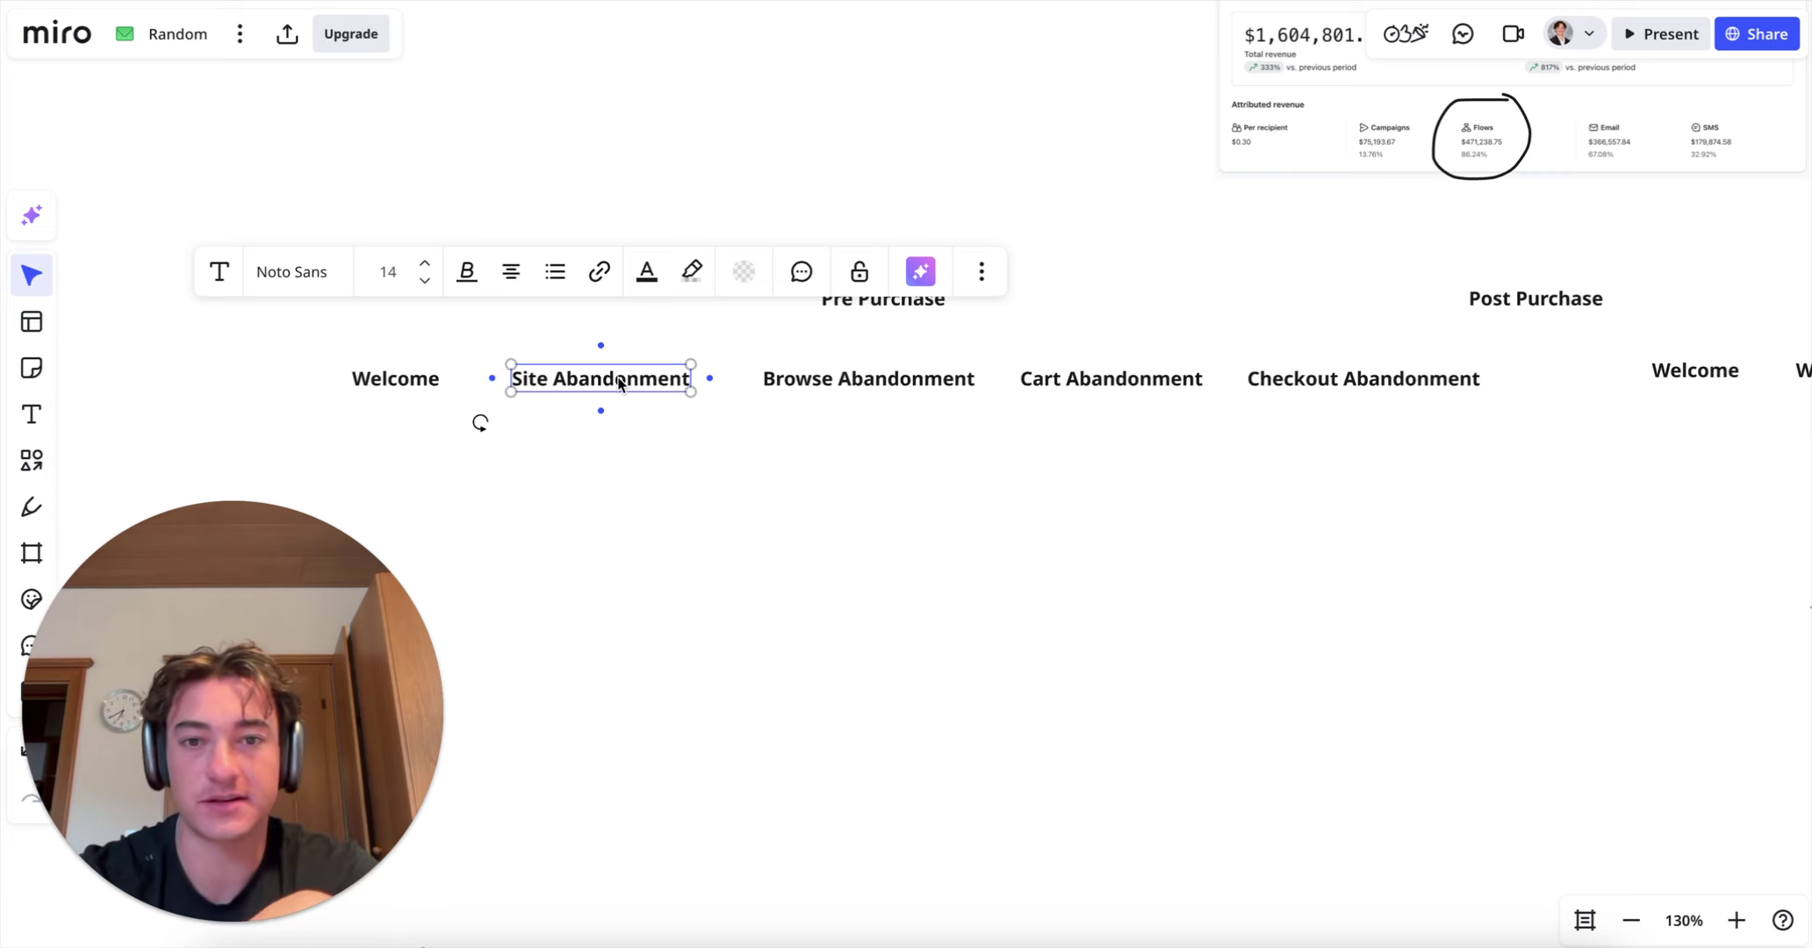
{"action": "left_click", "coordinate": [817, 380]}
{"action": "left_click", "coordinate": [620, 386]}
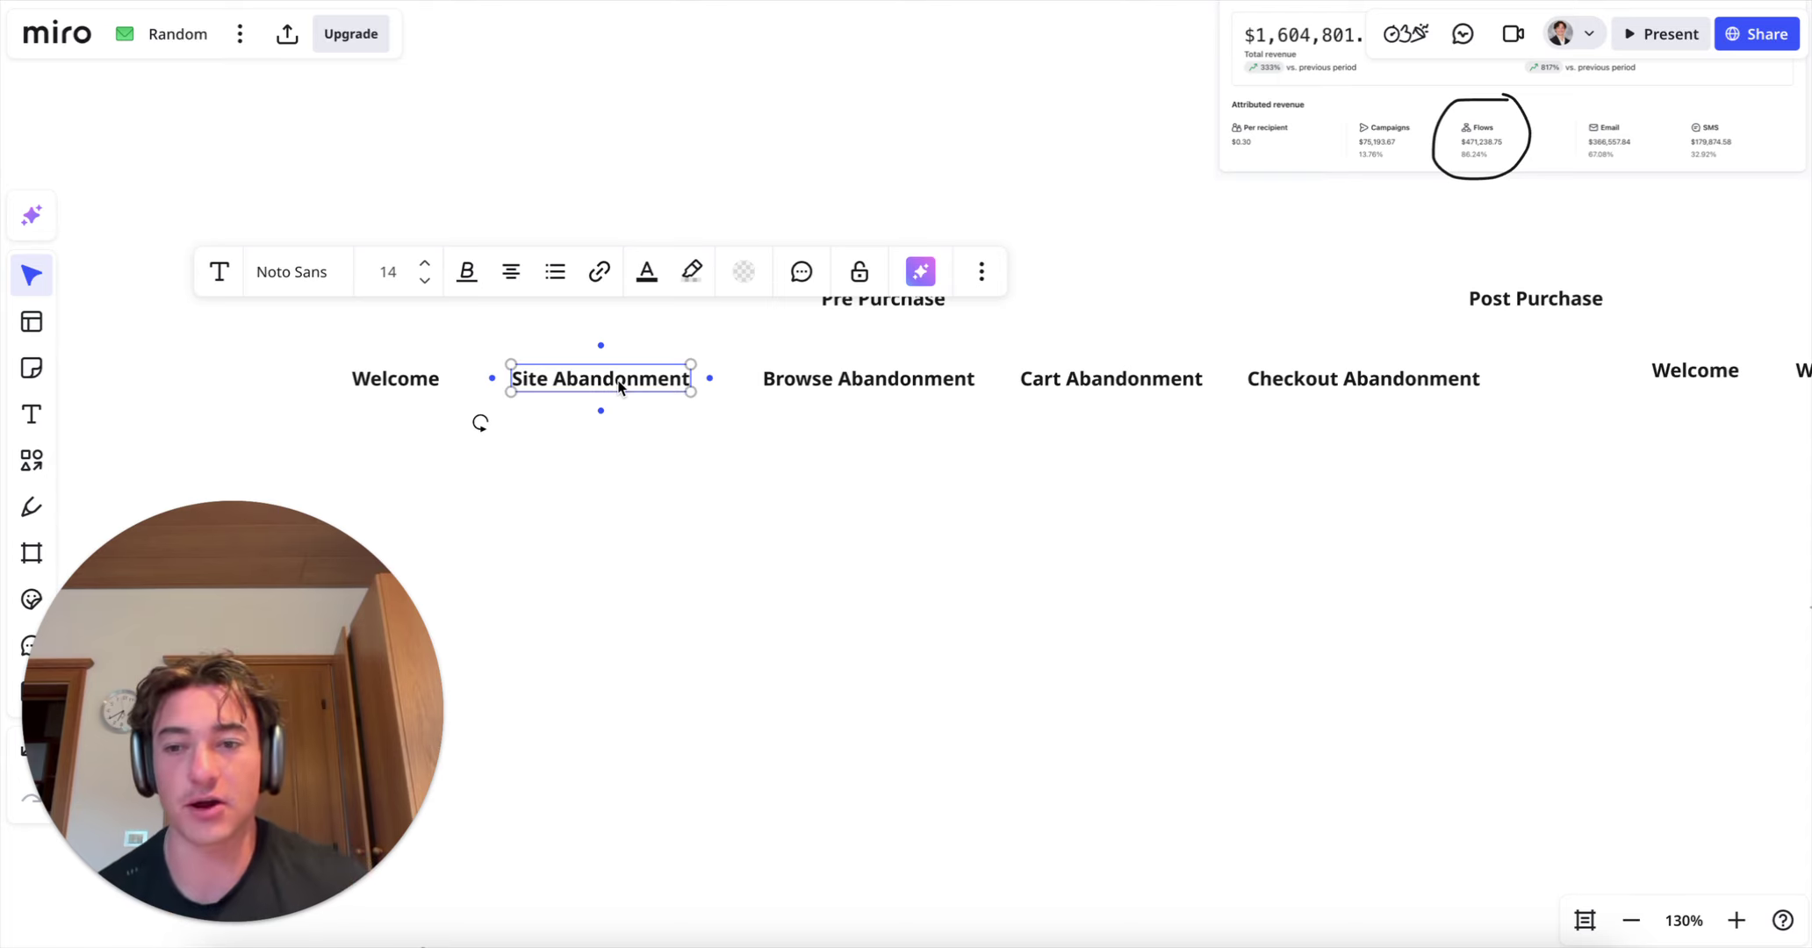
{"action": "left_click", "coordinate": [676, 465]}
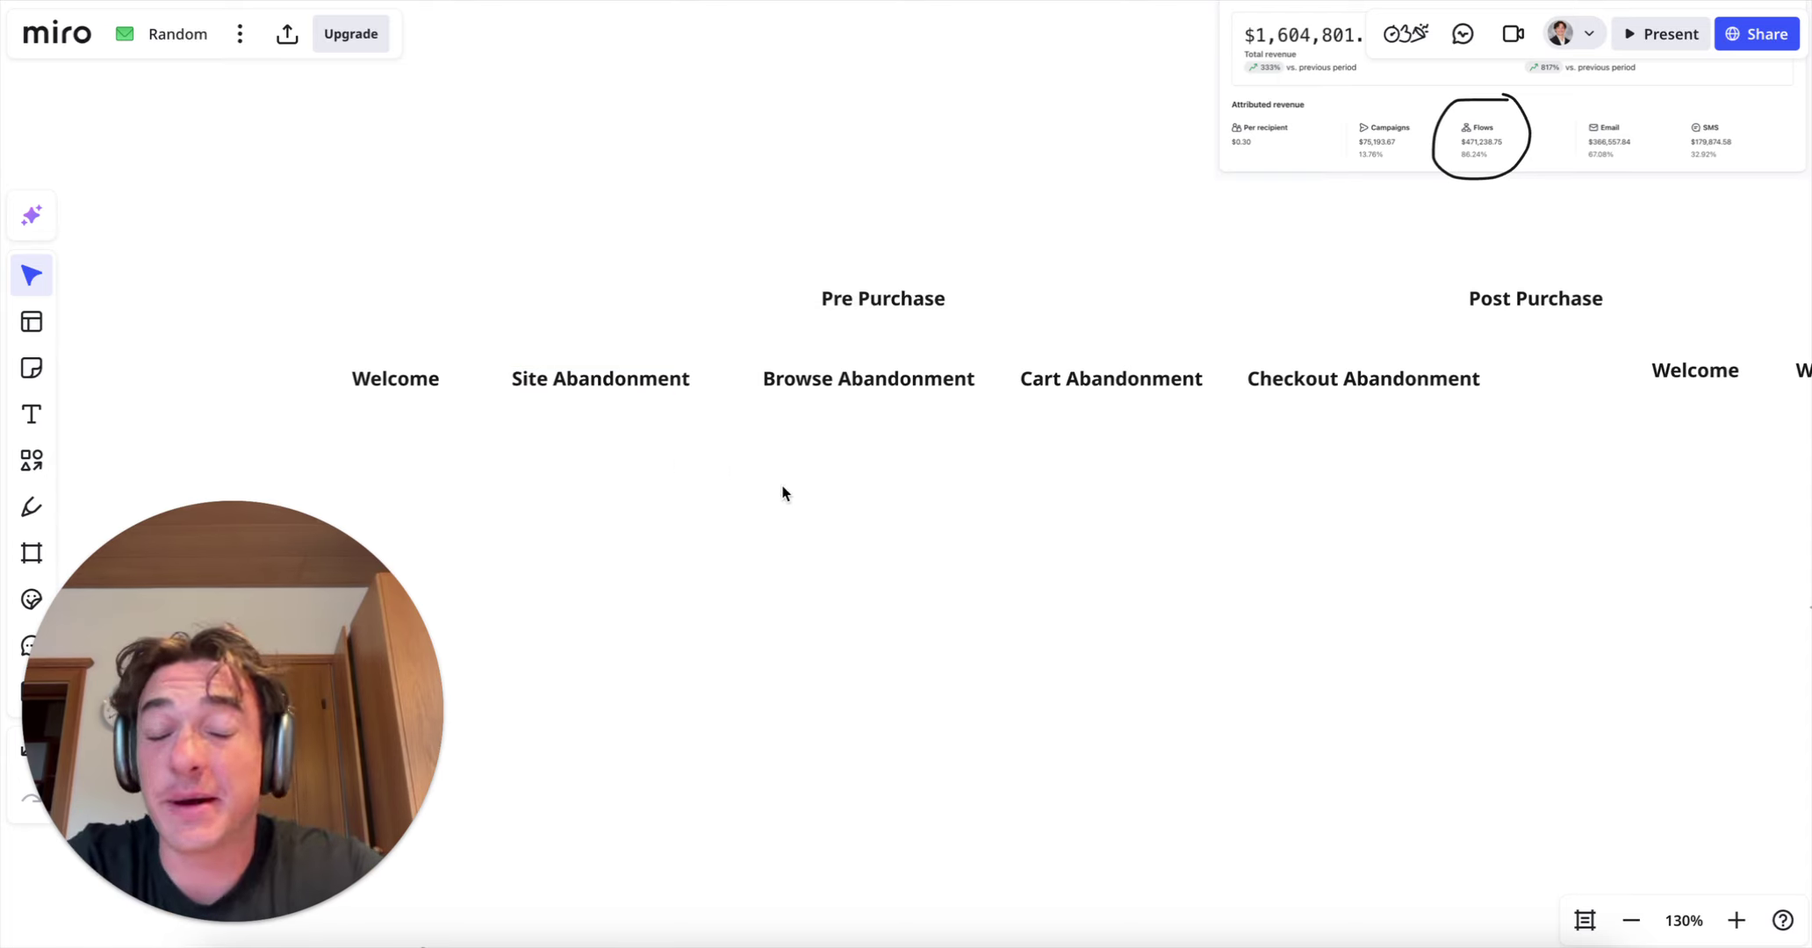
{"action": "scroll", "coordinate": [781, 490], "scroll_direction": "down", "scroll_amount": 2}
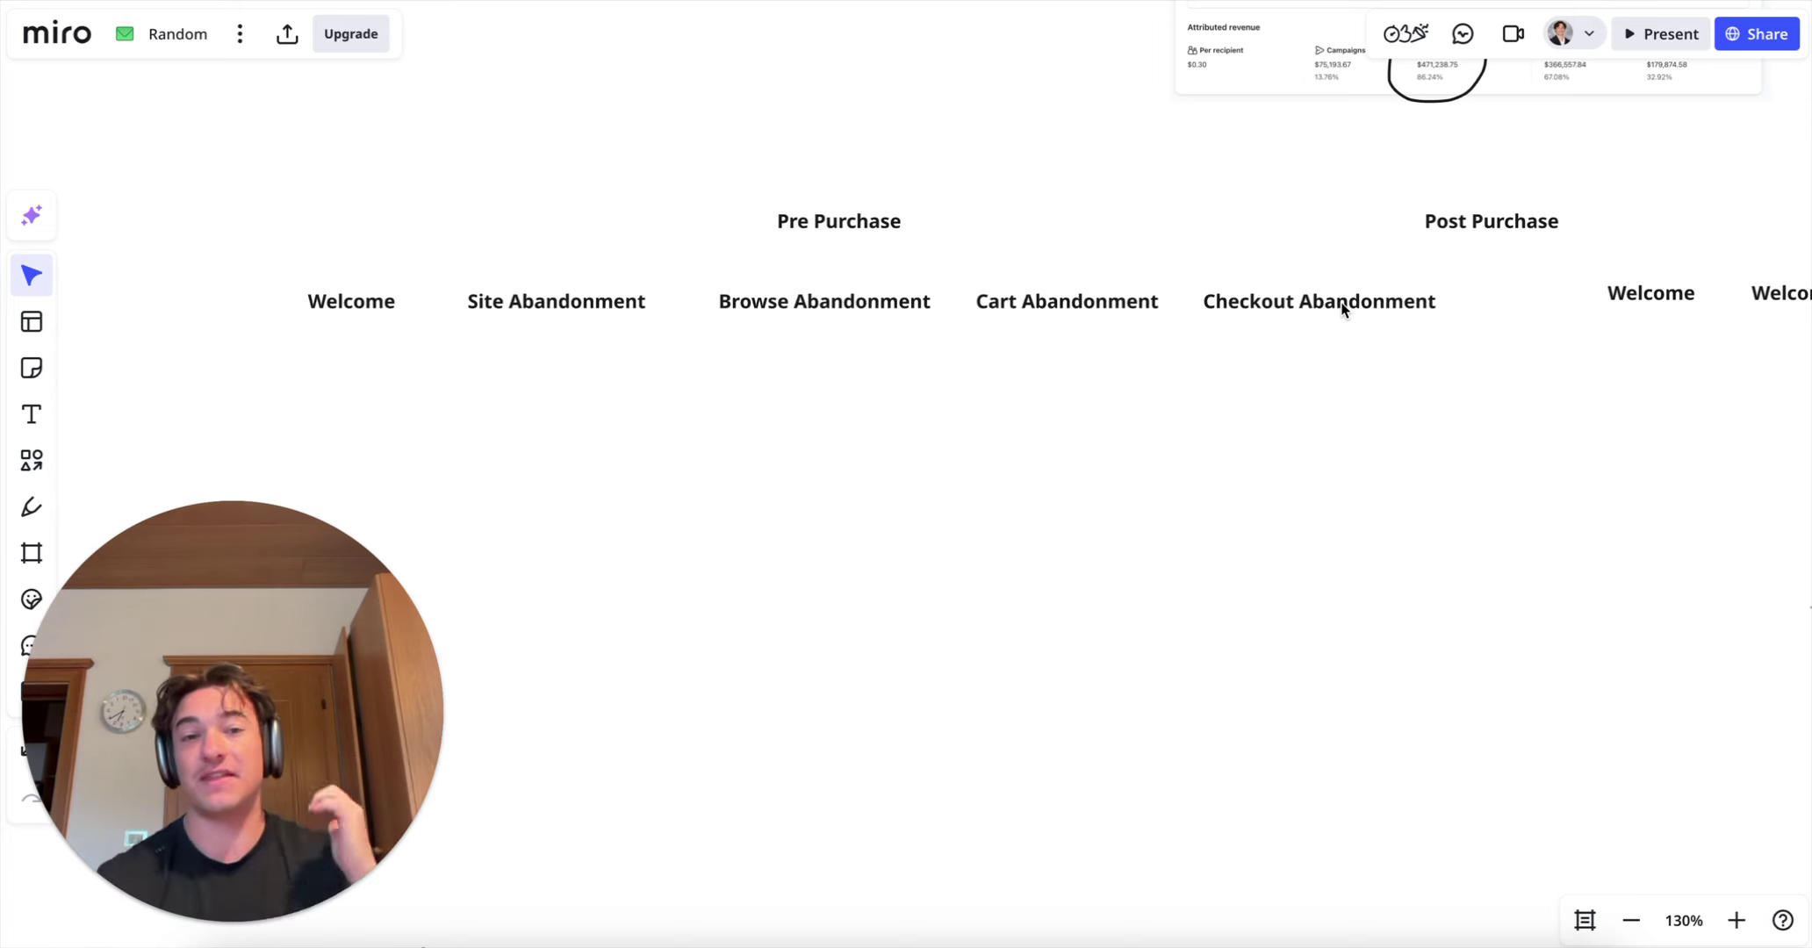
{"action": "left_click_drag", "start_coordinate": [1269, 479], "coordinate": [1362, 311]}
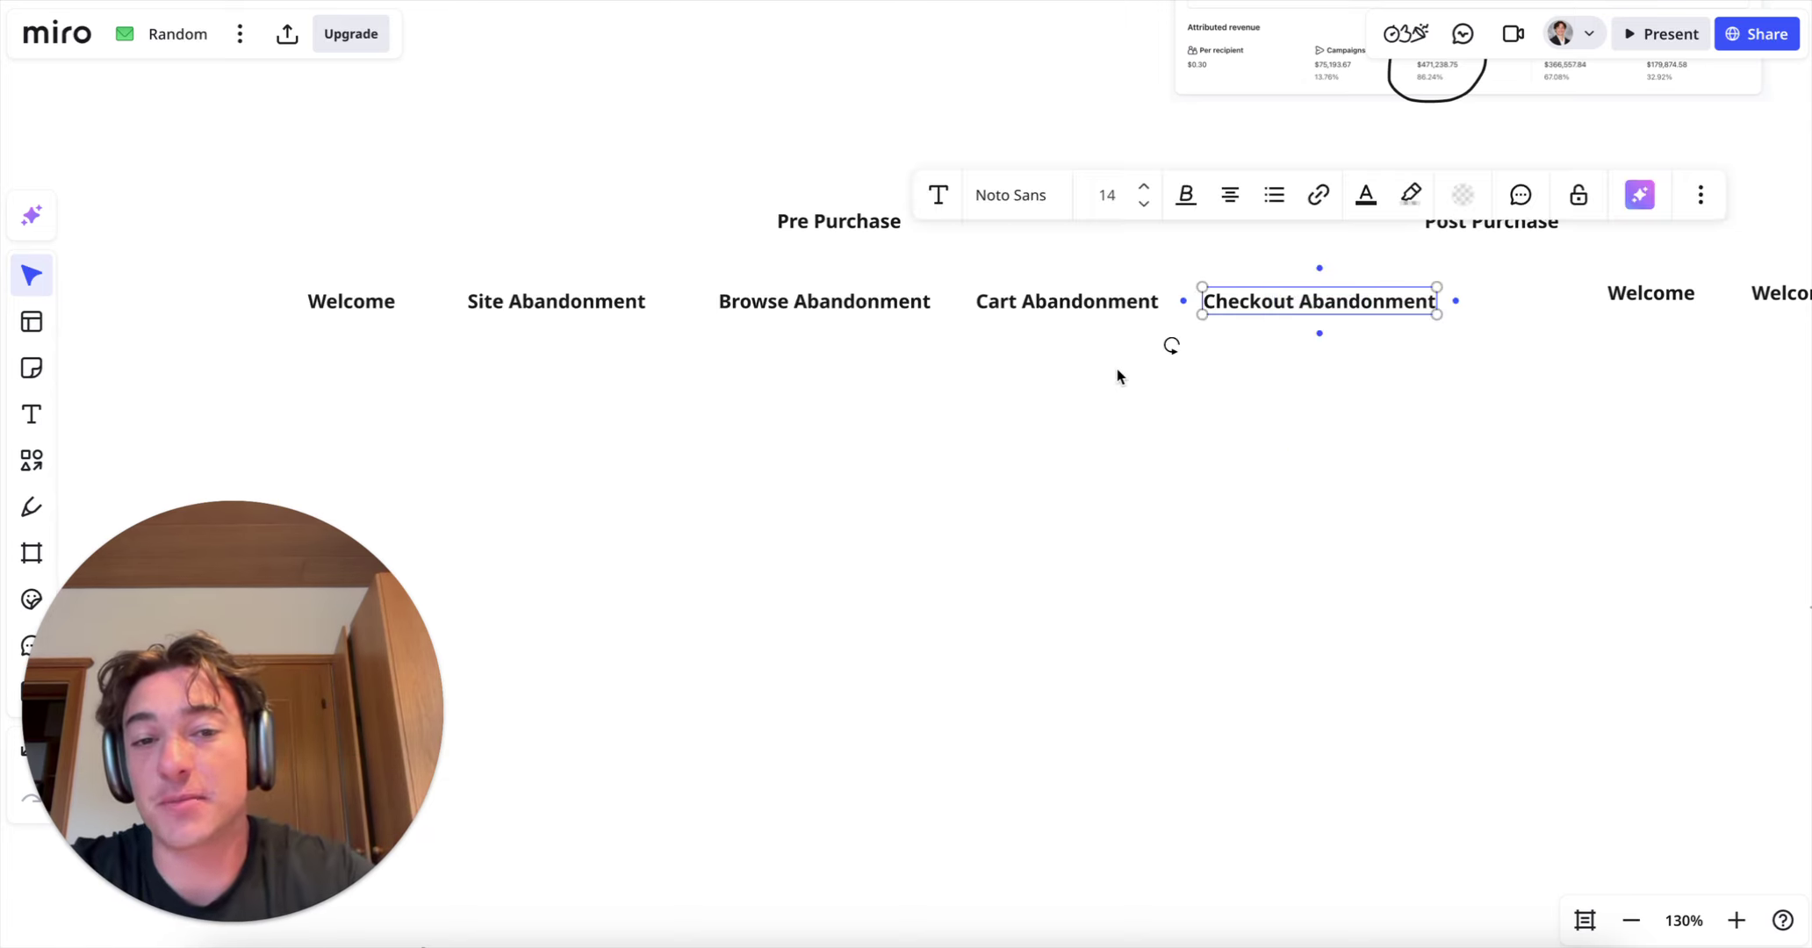
{"action": "left_click_drag", "start_coordinate": [1120, 376], "coordinate": [1022, 281]}
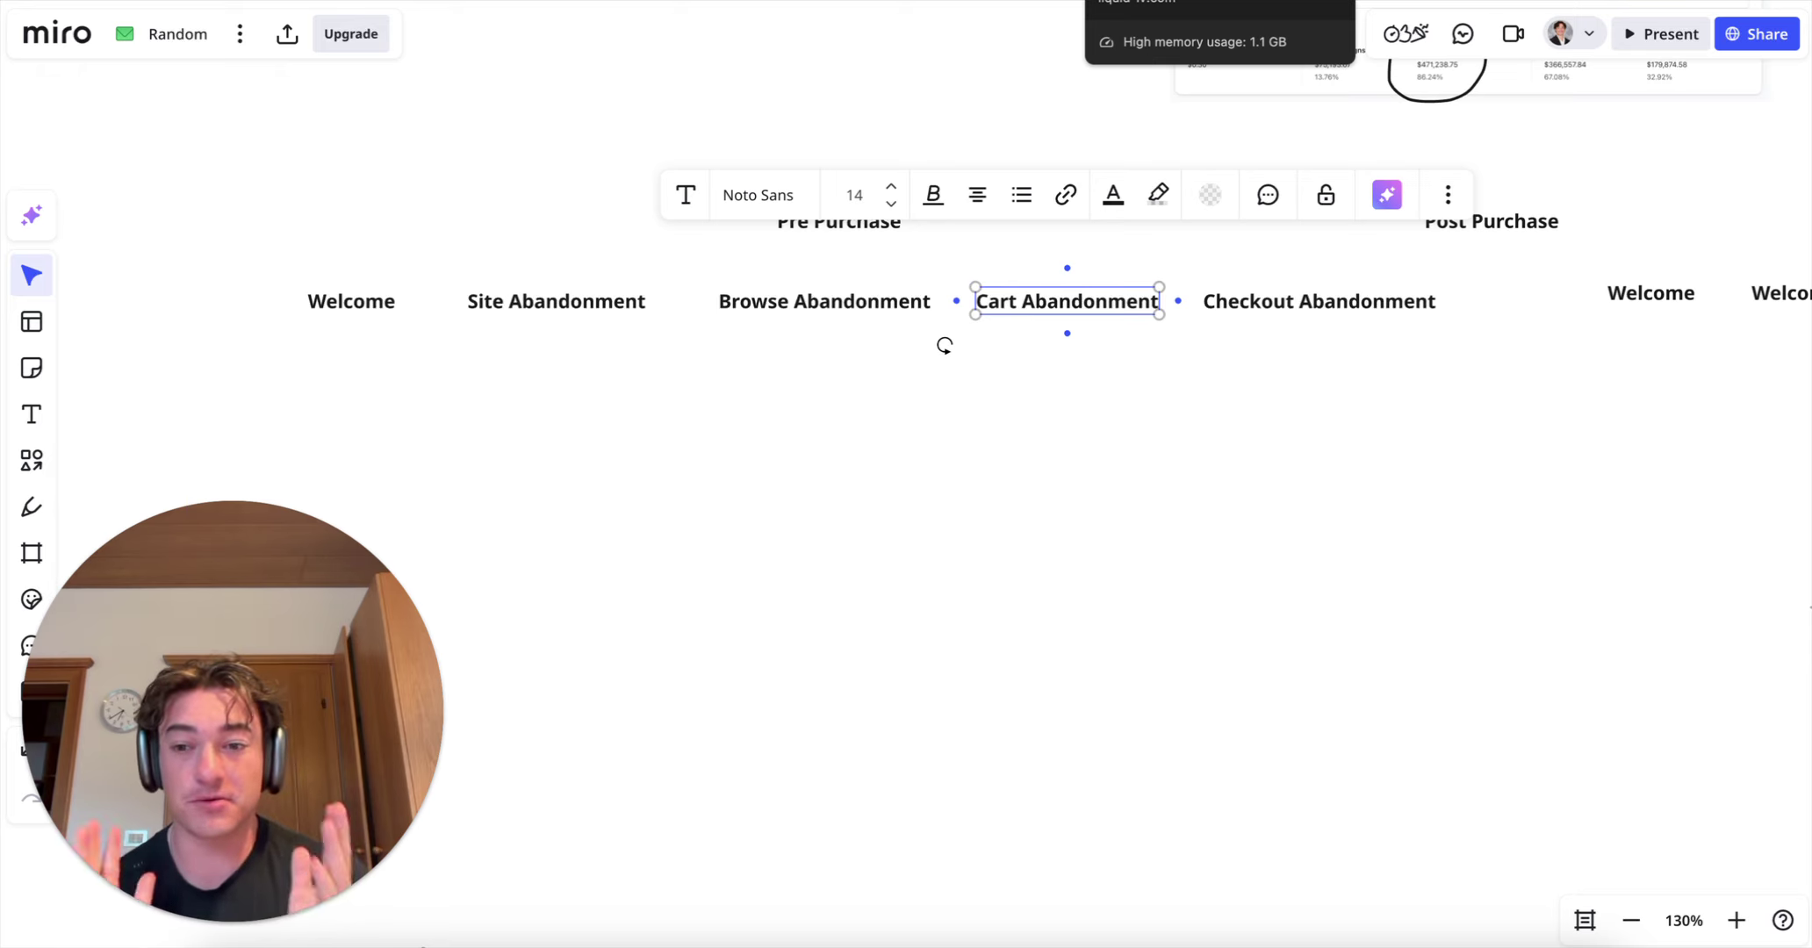
{"action": "left_click", "coordinate": [1497, 372]}
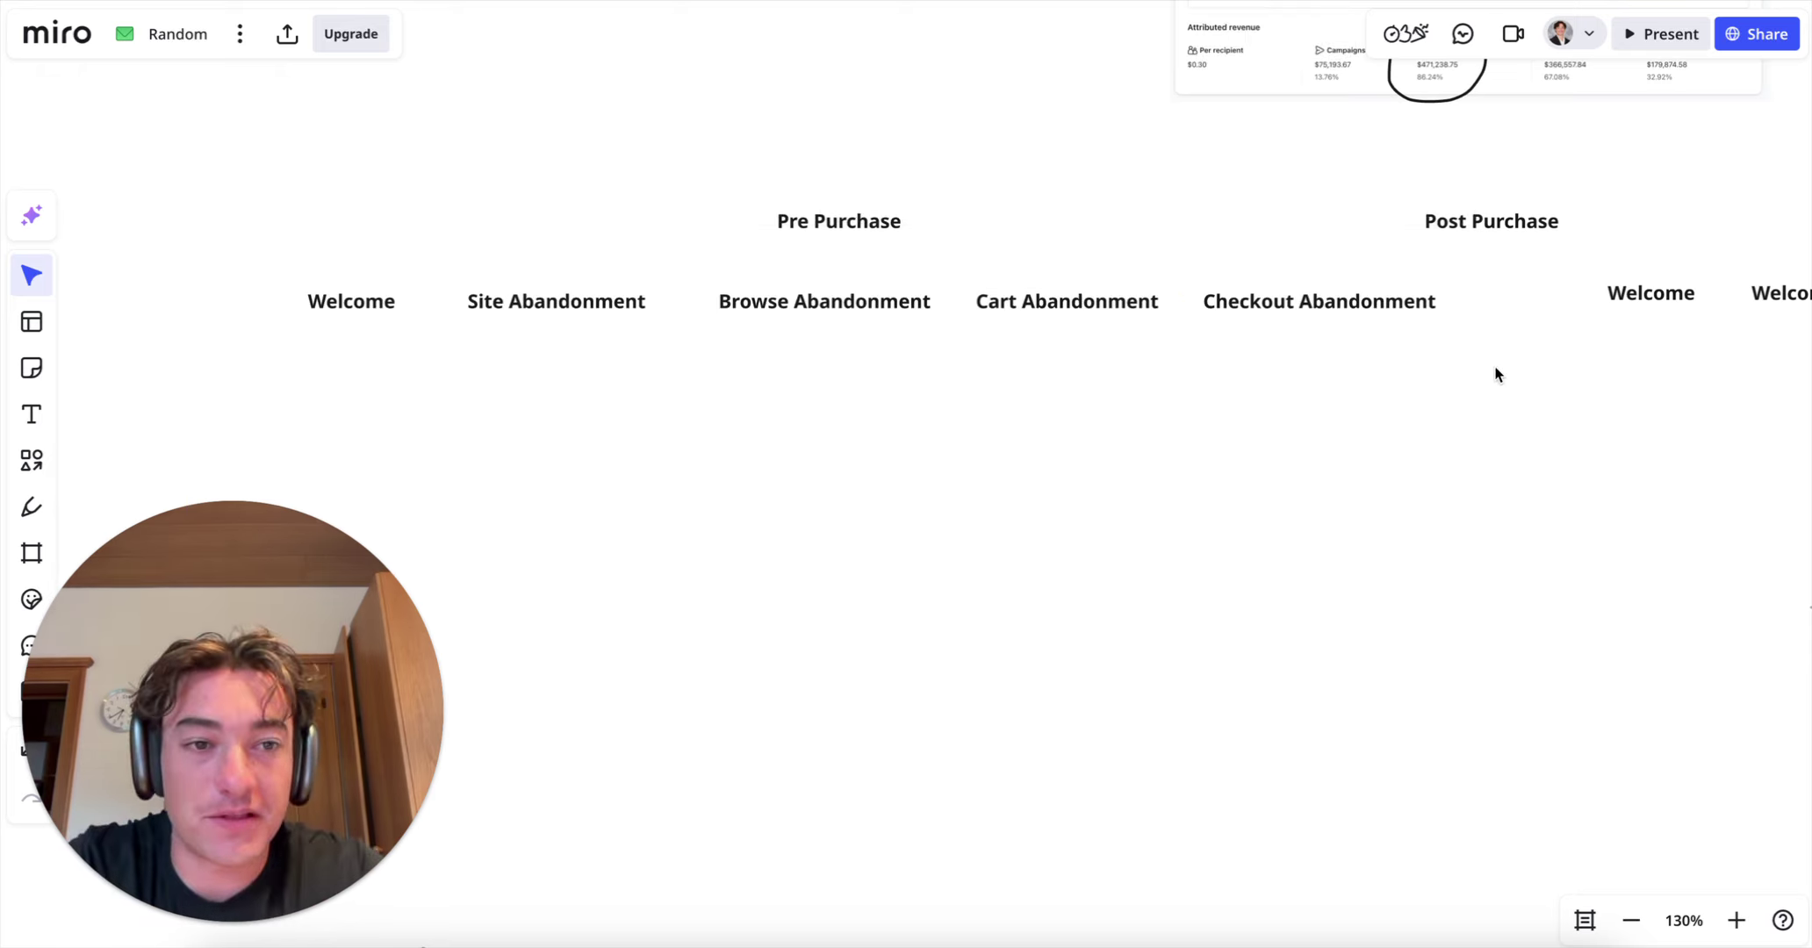
Step: Place the Post Purchase heading above the three remaining Welcome labels and space those labels farther apart
{"action": "scroll", "coordinate": [1497, 372], "scroll_direction": "right", "scroll_amount": 5}
{"action": "left_click", "coordinate": [1341, 195]}
{"action": "left_click_drag", "start_coordinate": [1445, 402], "coordinate": [1344, 315]}
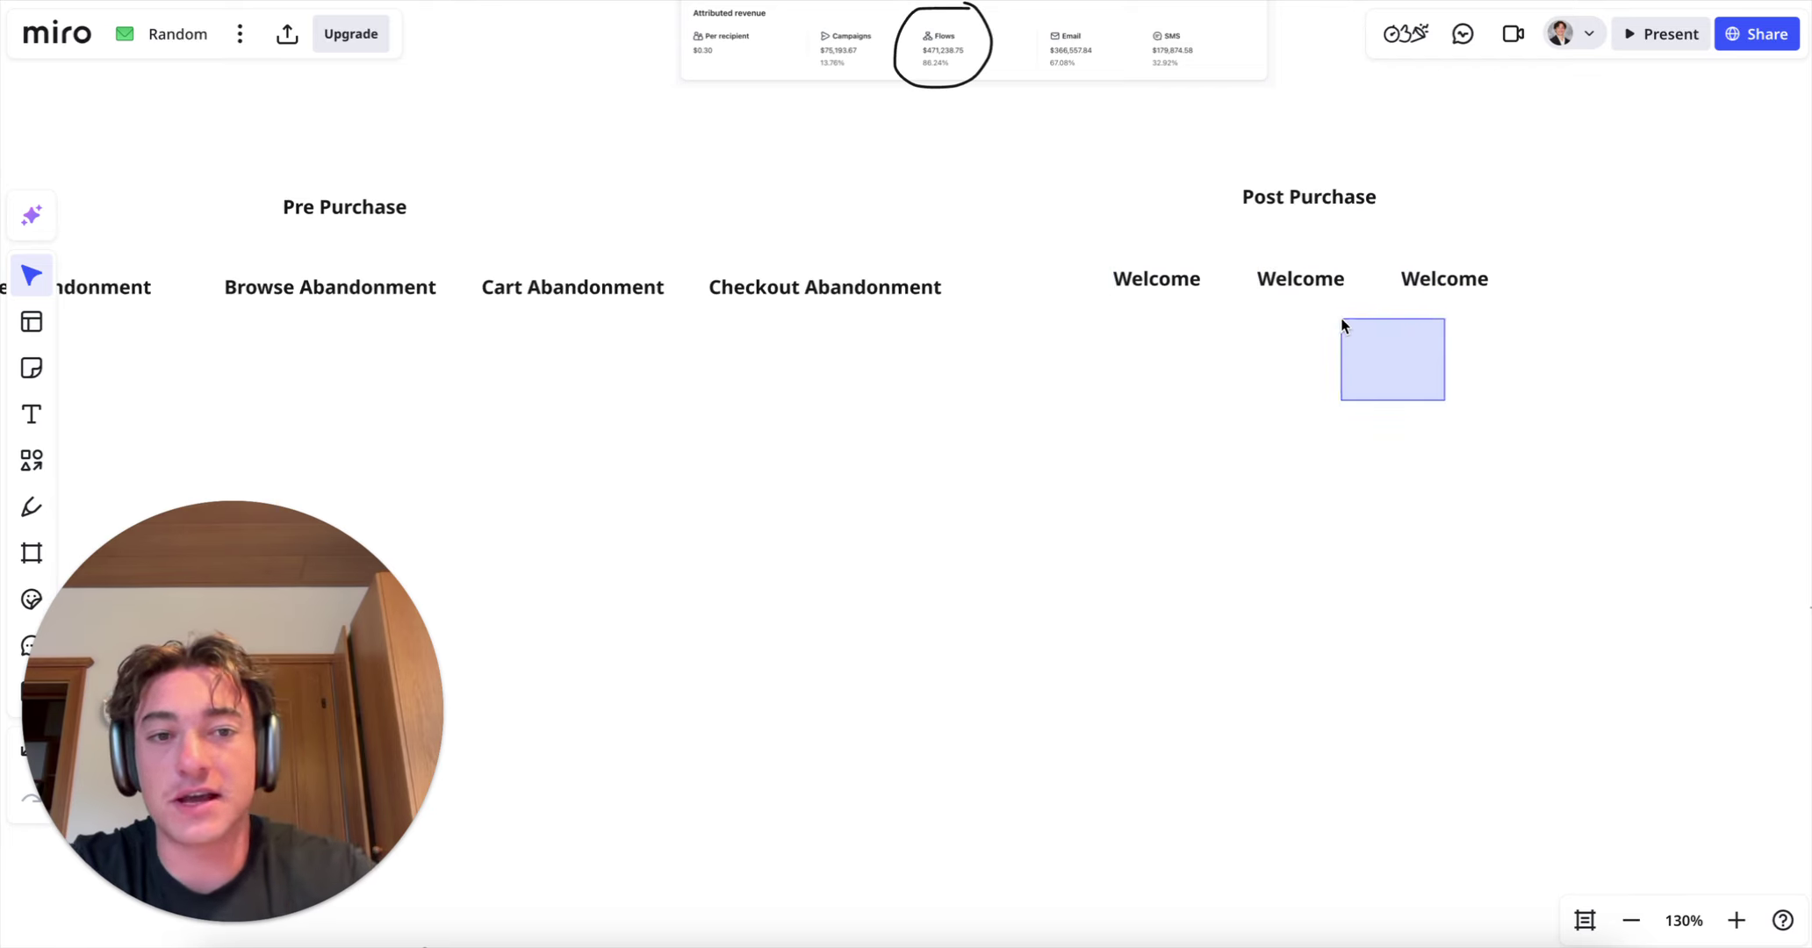
{"action": "scroll", "coordinate": [853, 372], "scroll_direction": "left", "scroll_amount": 5}
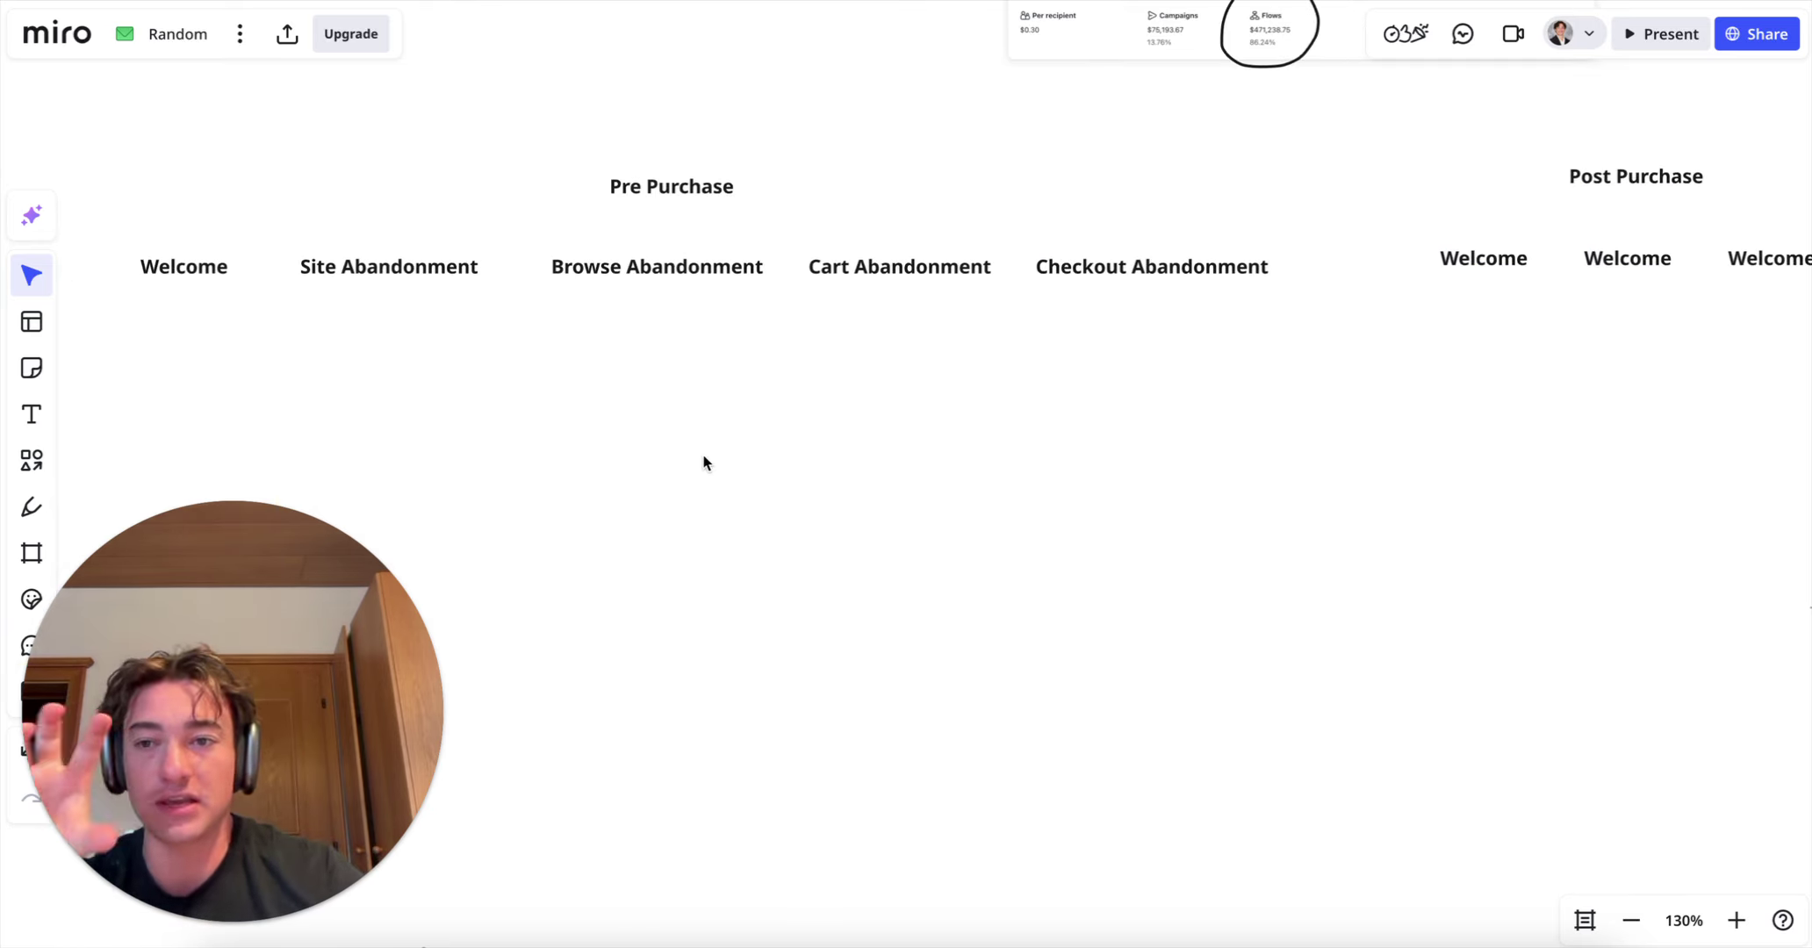
{"action": "scroll", "coordinate": [703, 463], "scroll_direction": "right", "scroll_amount": 5}
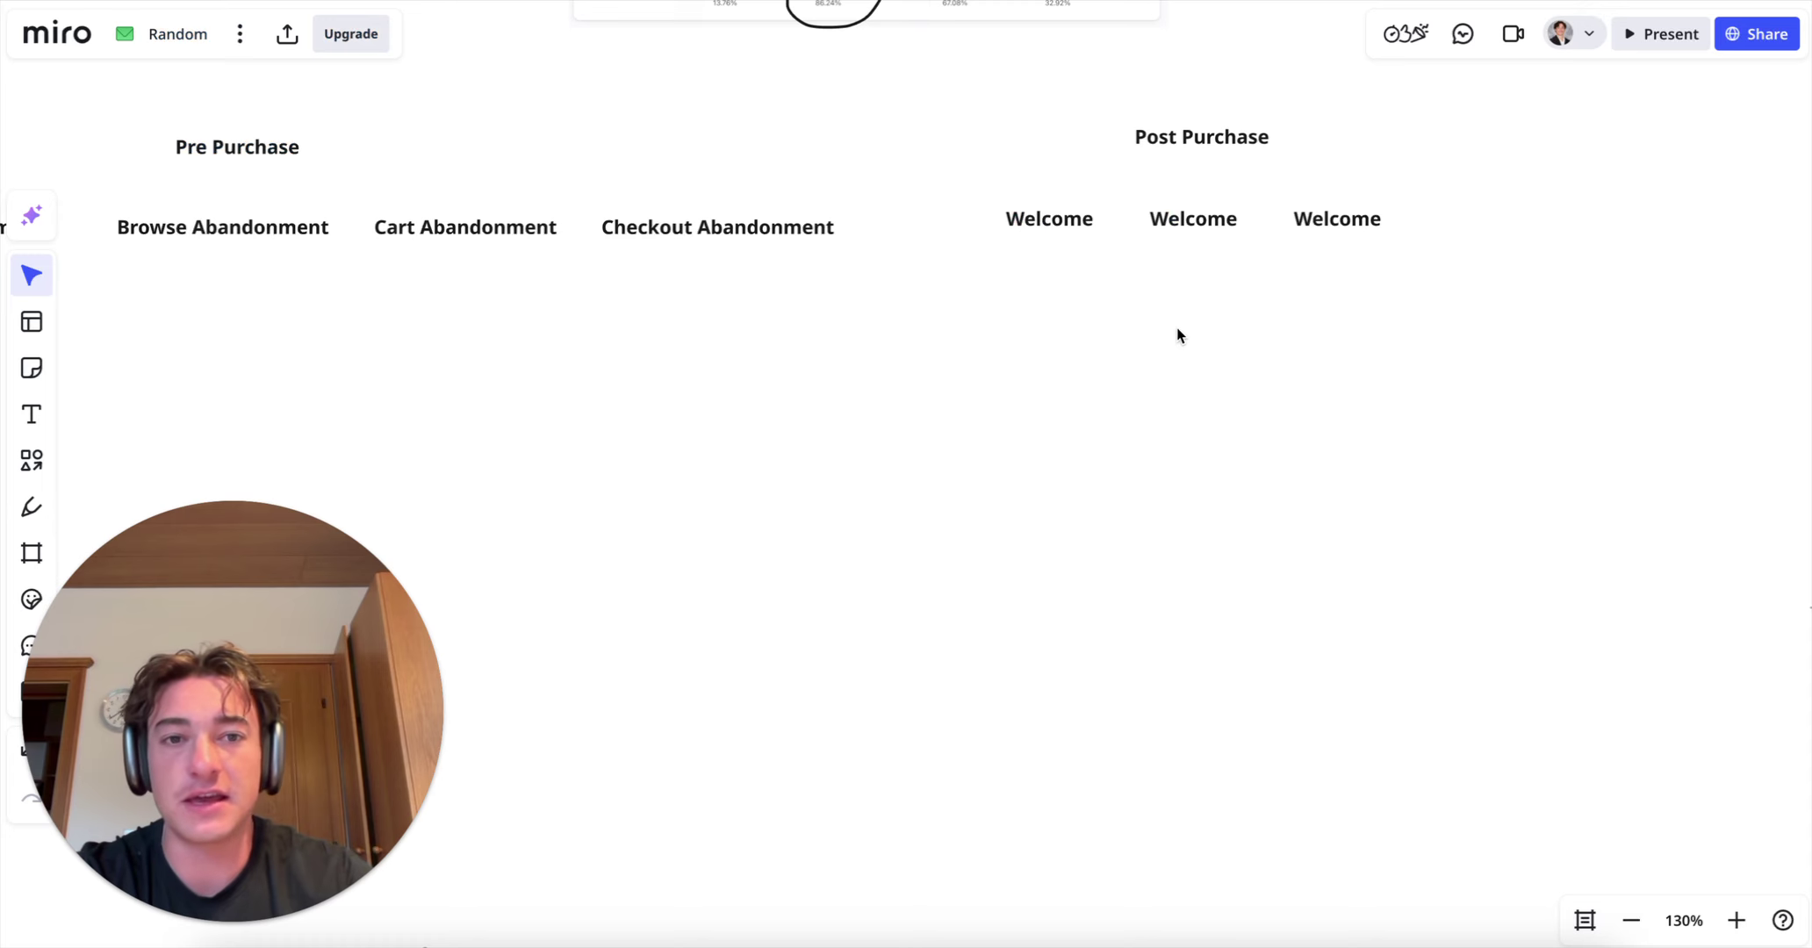
{"action": "scroll", "coordinate": [1178, 334], "scroll_direction": "right", "scroll_amount": 5}
{"action": "scroll", "coordinate": [1178, 335], "scroll_direction": "up", "scroll_amount": 2}
{"action": "left_click_drag", "start_coordinate": [1083, 326], "coordinate": [1154, 326]}
{"action": "left_click_drag", "start_coordinate": [932, 339], "coordinate": [980, 335]}
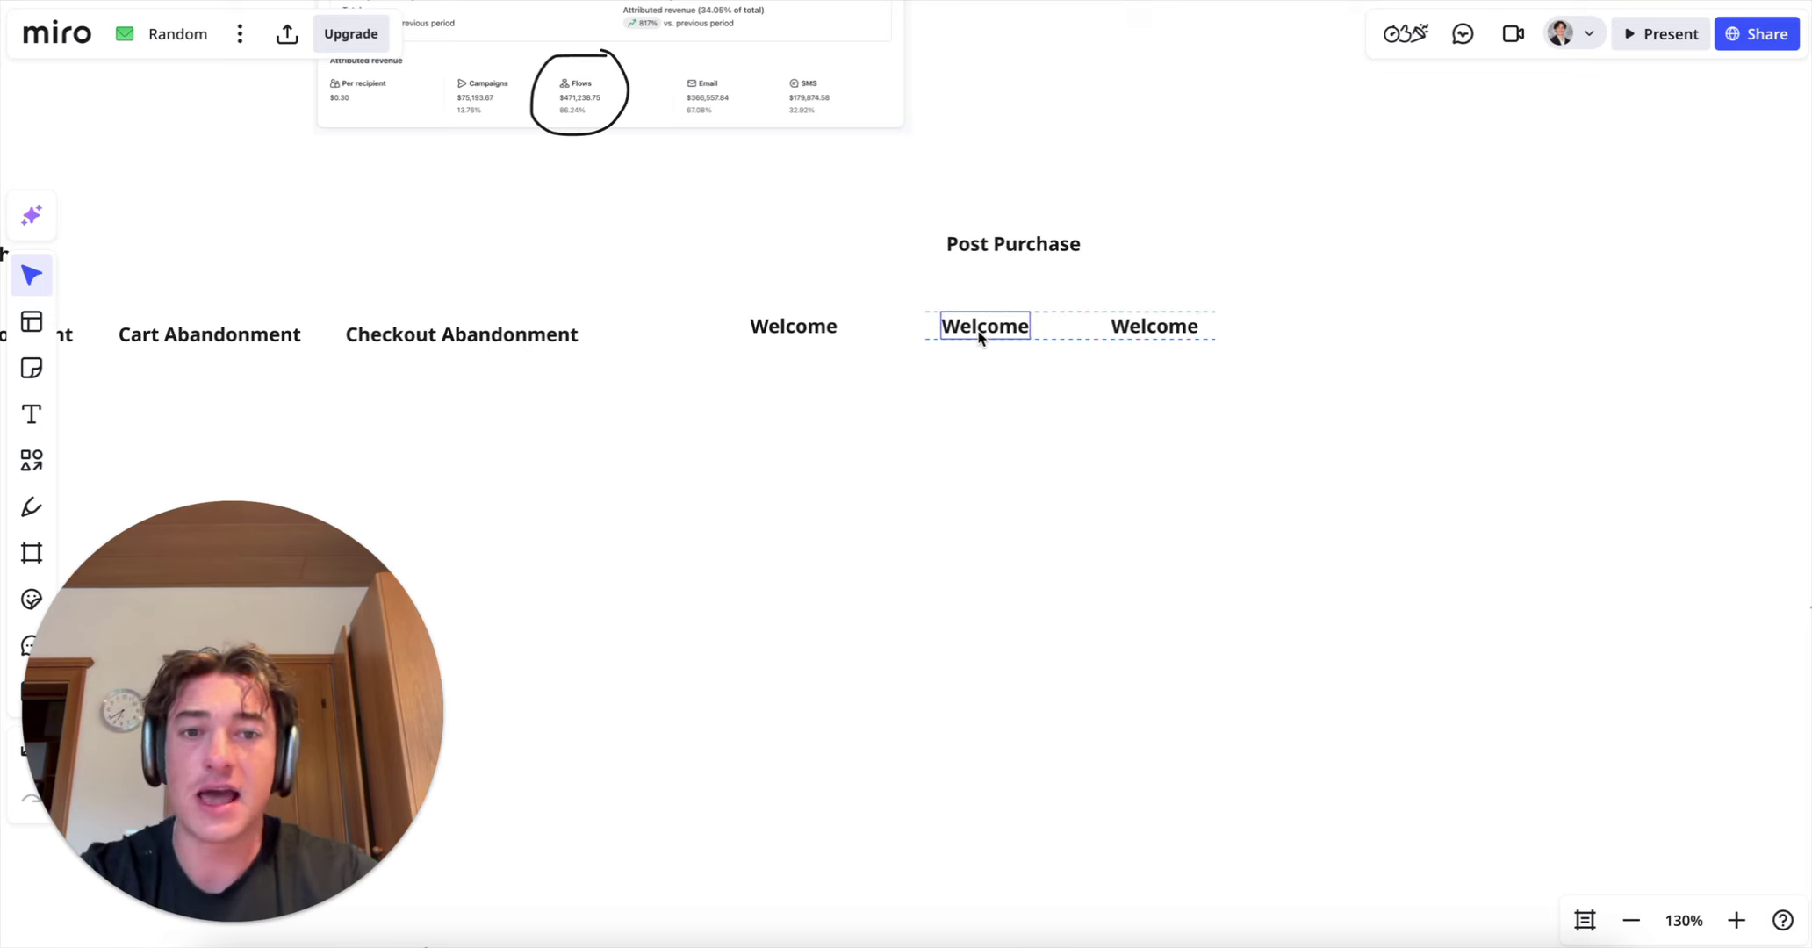
Step: Change the first label under Post Purchase to "Immediate Post"
{"action": "left_click", "coordinate": [829, 324]}
{"action": "left_click", "coordinate": [831, 320]}
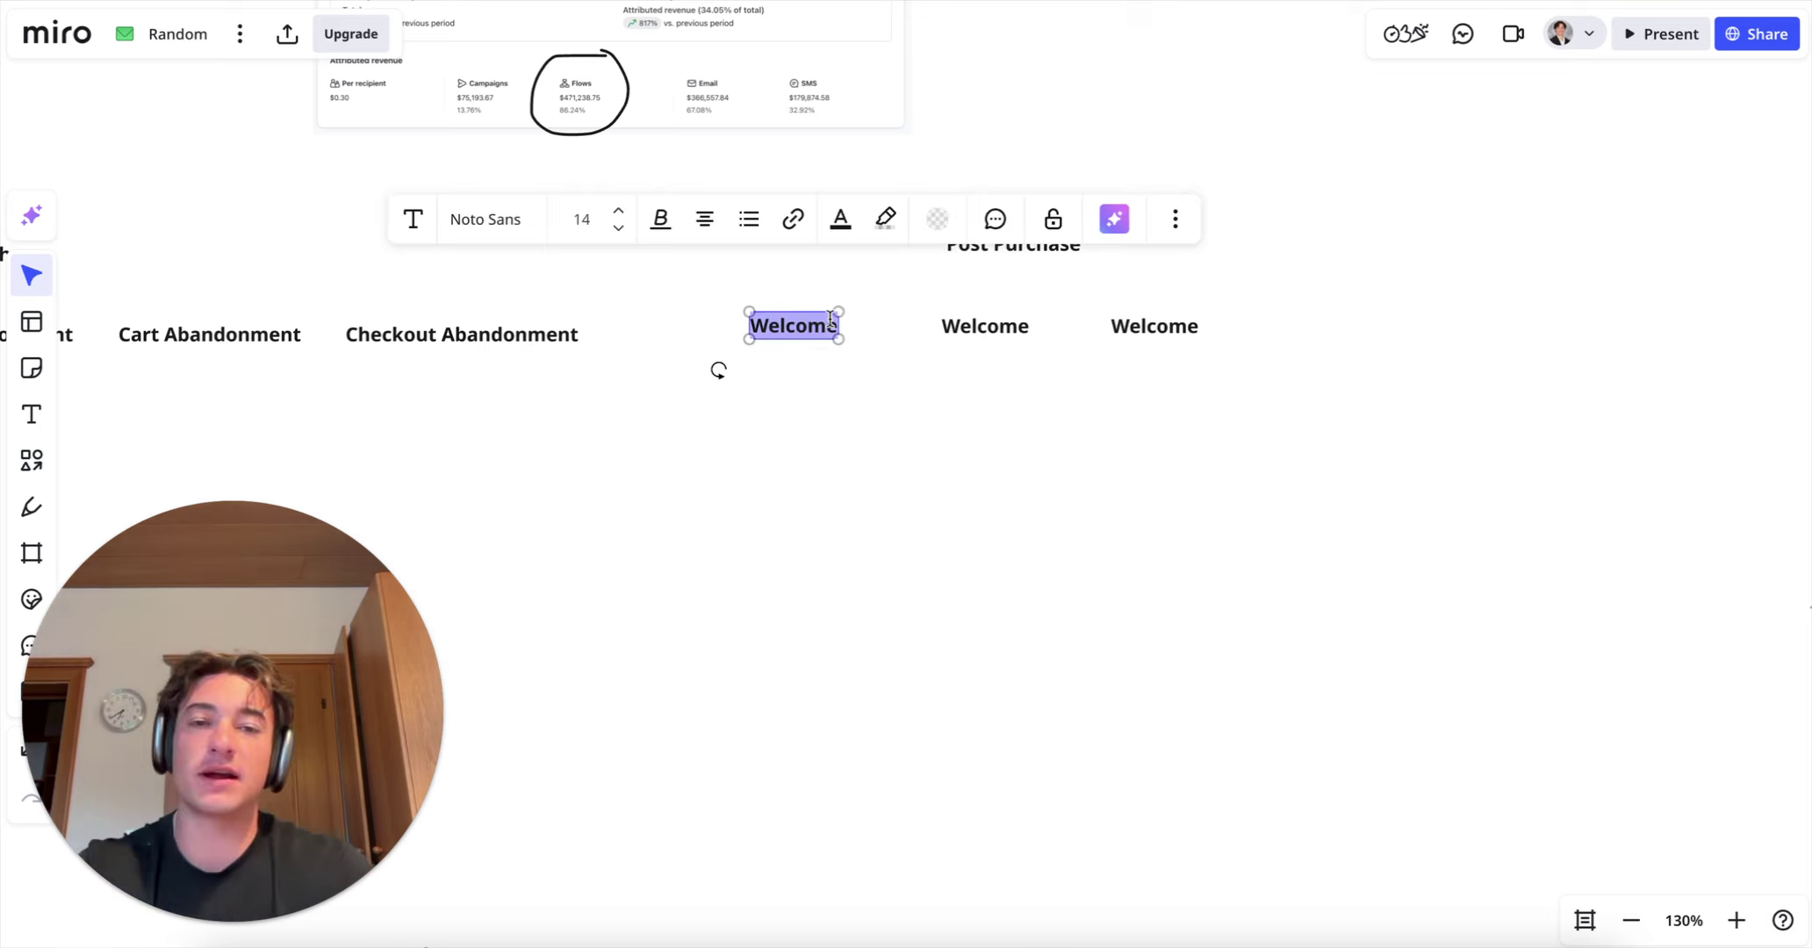
{"action": "type", "text": "Immediate"}
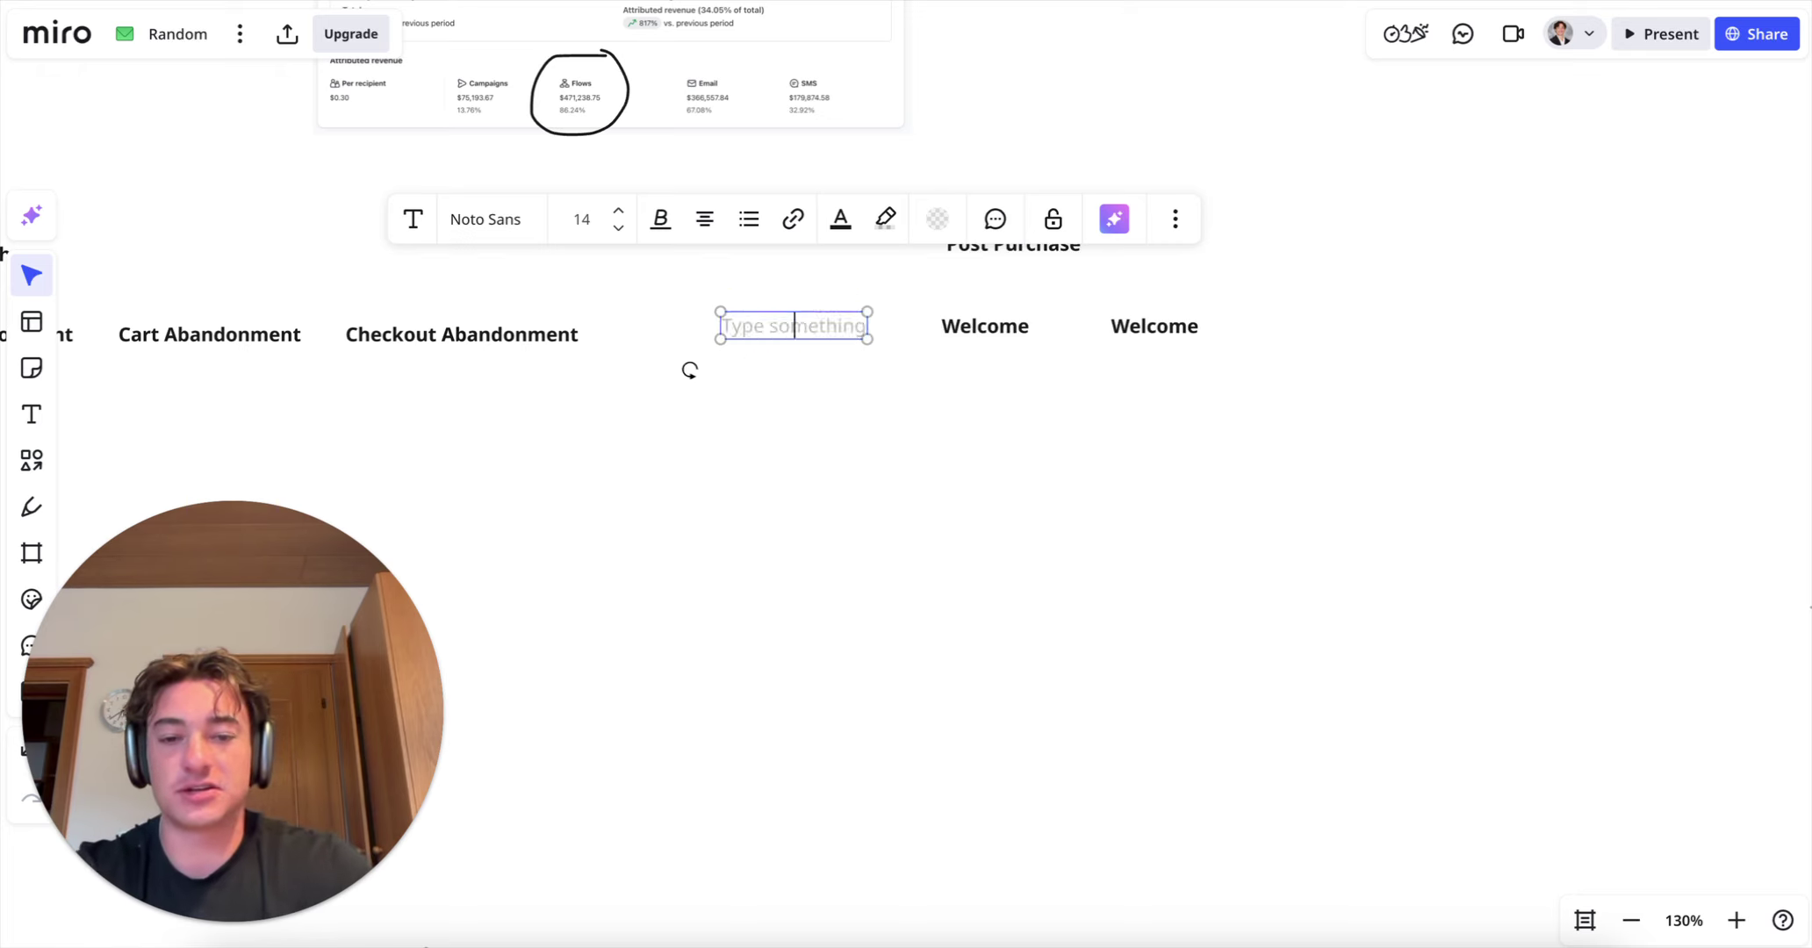
{"action": "type", "text": " Post"}
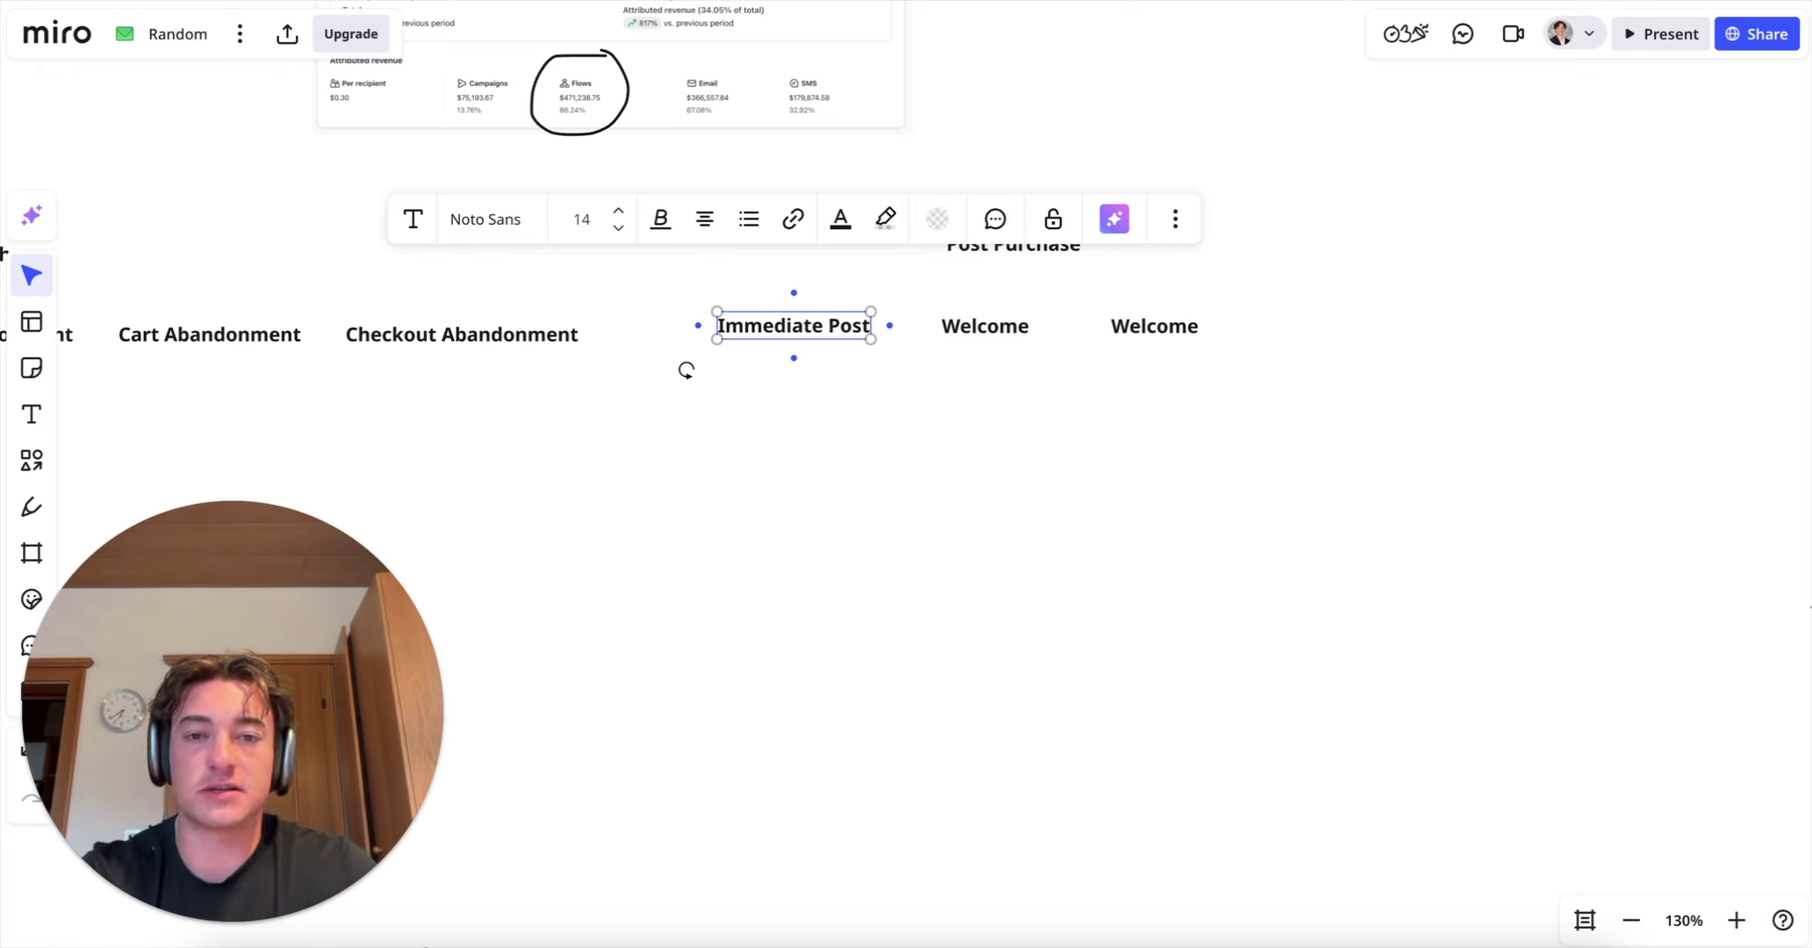
{"action": "left_click", "coordinate": [1032, 378]}
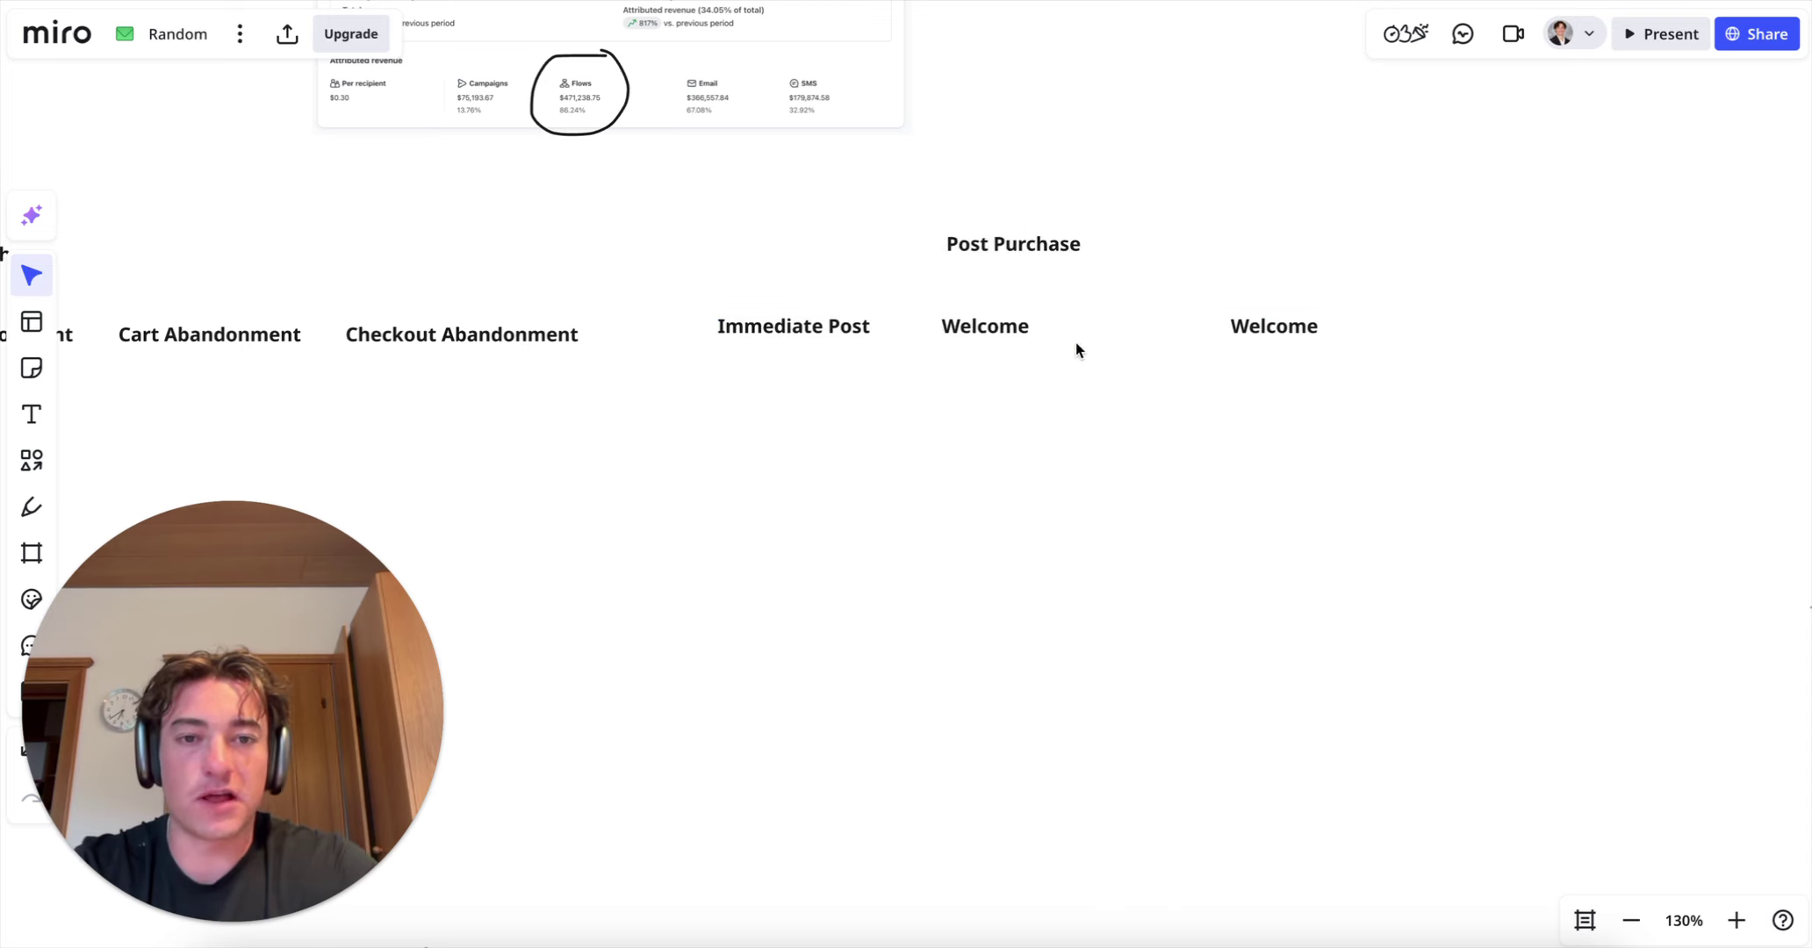
Step: Change the second label under Post Purchase to "Replenishment Reminder"
{"action": "left_click", "coordinate": [1054, 342]}
{"action": "type", "text": "Replen"}
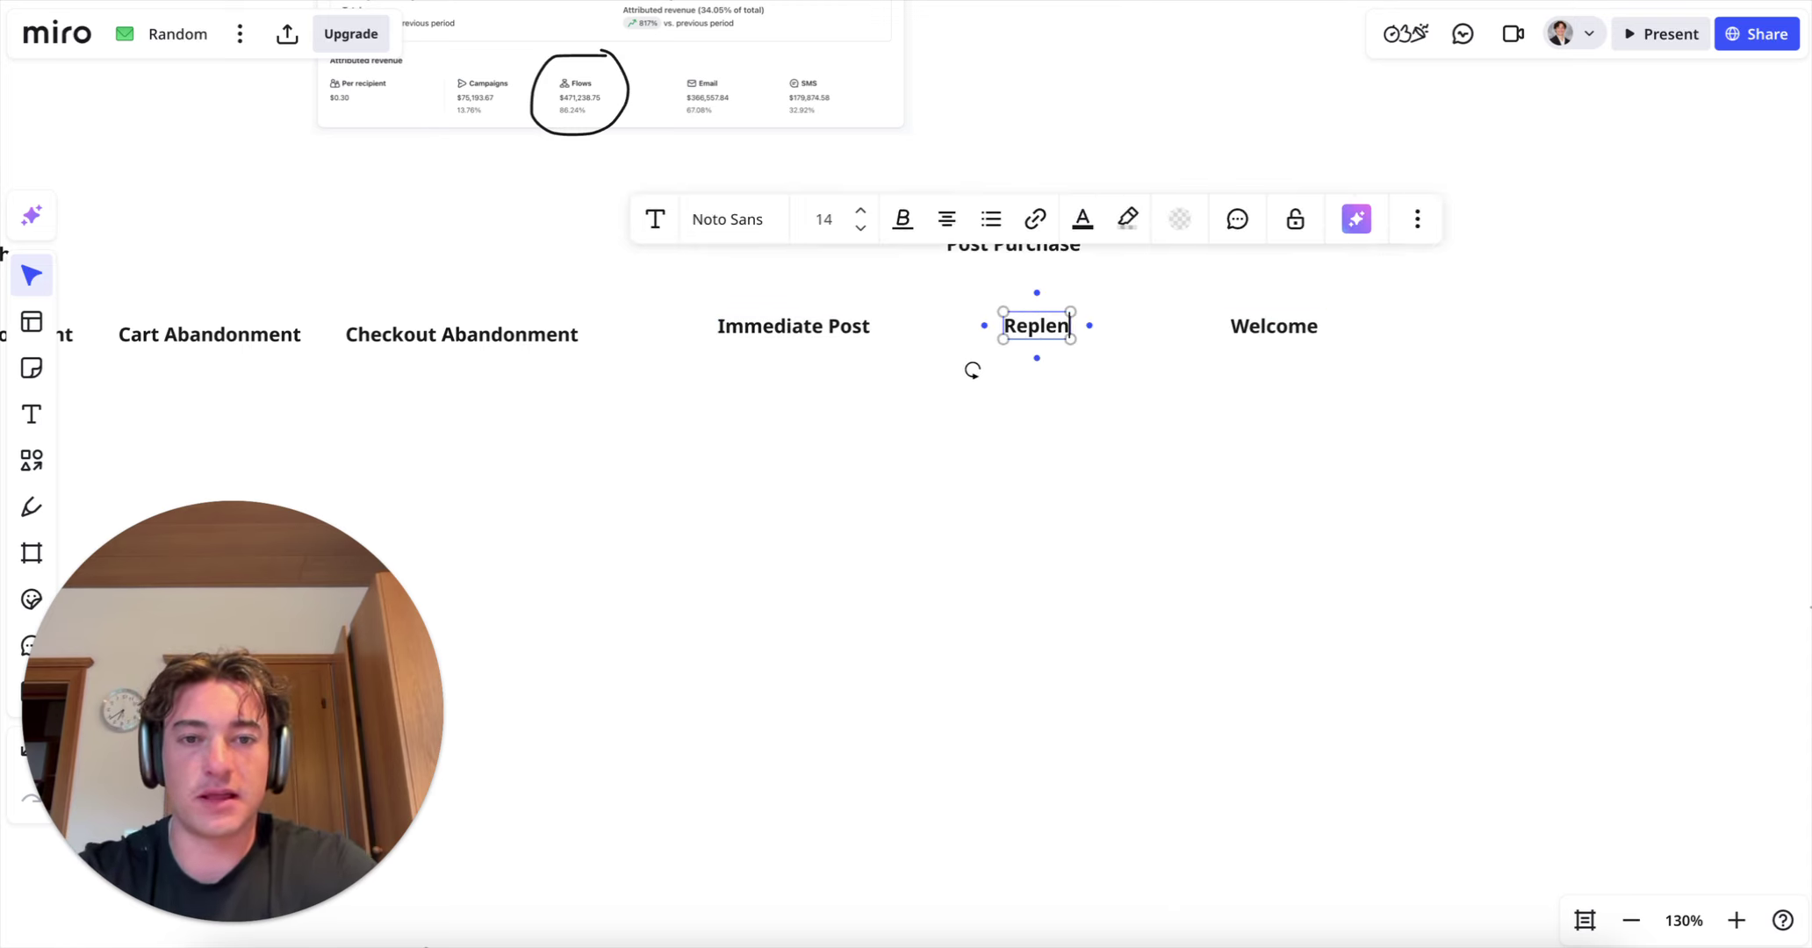
{"action": "type", "text": "ishment Reminder"}
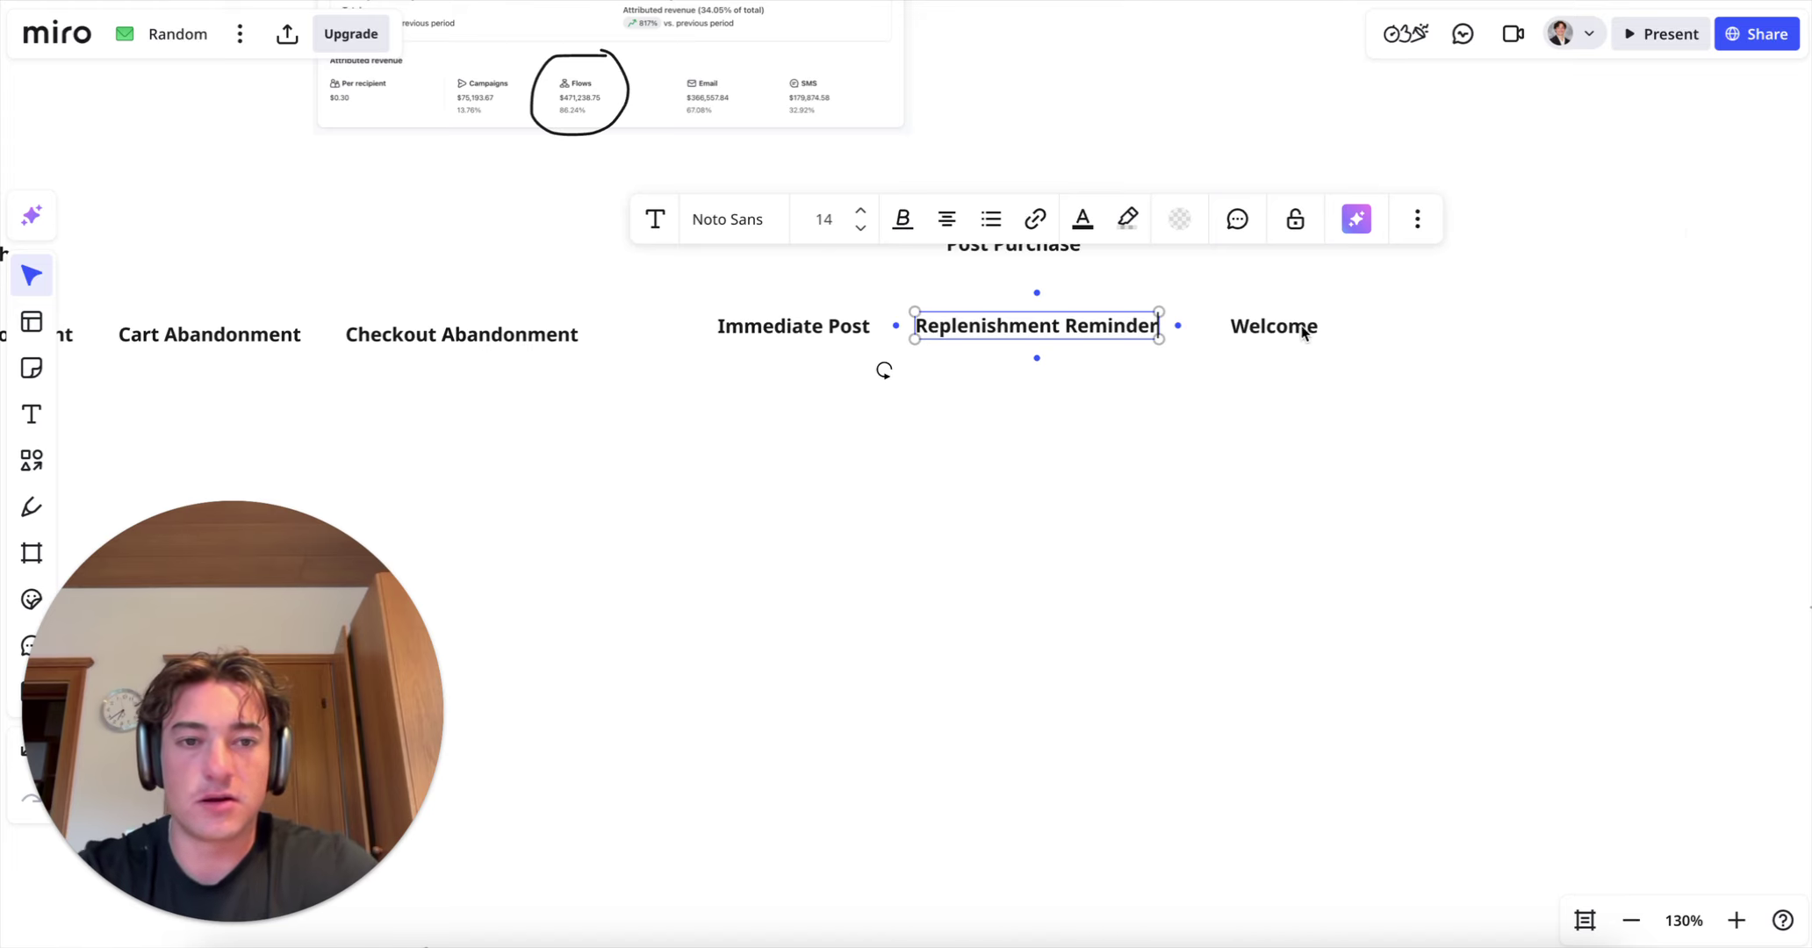
Step: Change the third label under Post Purchase to "Winback" and widen the spacing between it and Replenishment Reminder
{"action": "left_click", "coordinate": [1274, 326]}
{"action": "type", "text": "Winback"}
{"action": "left_click", "coordinate": [1402, 391]}
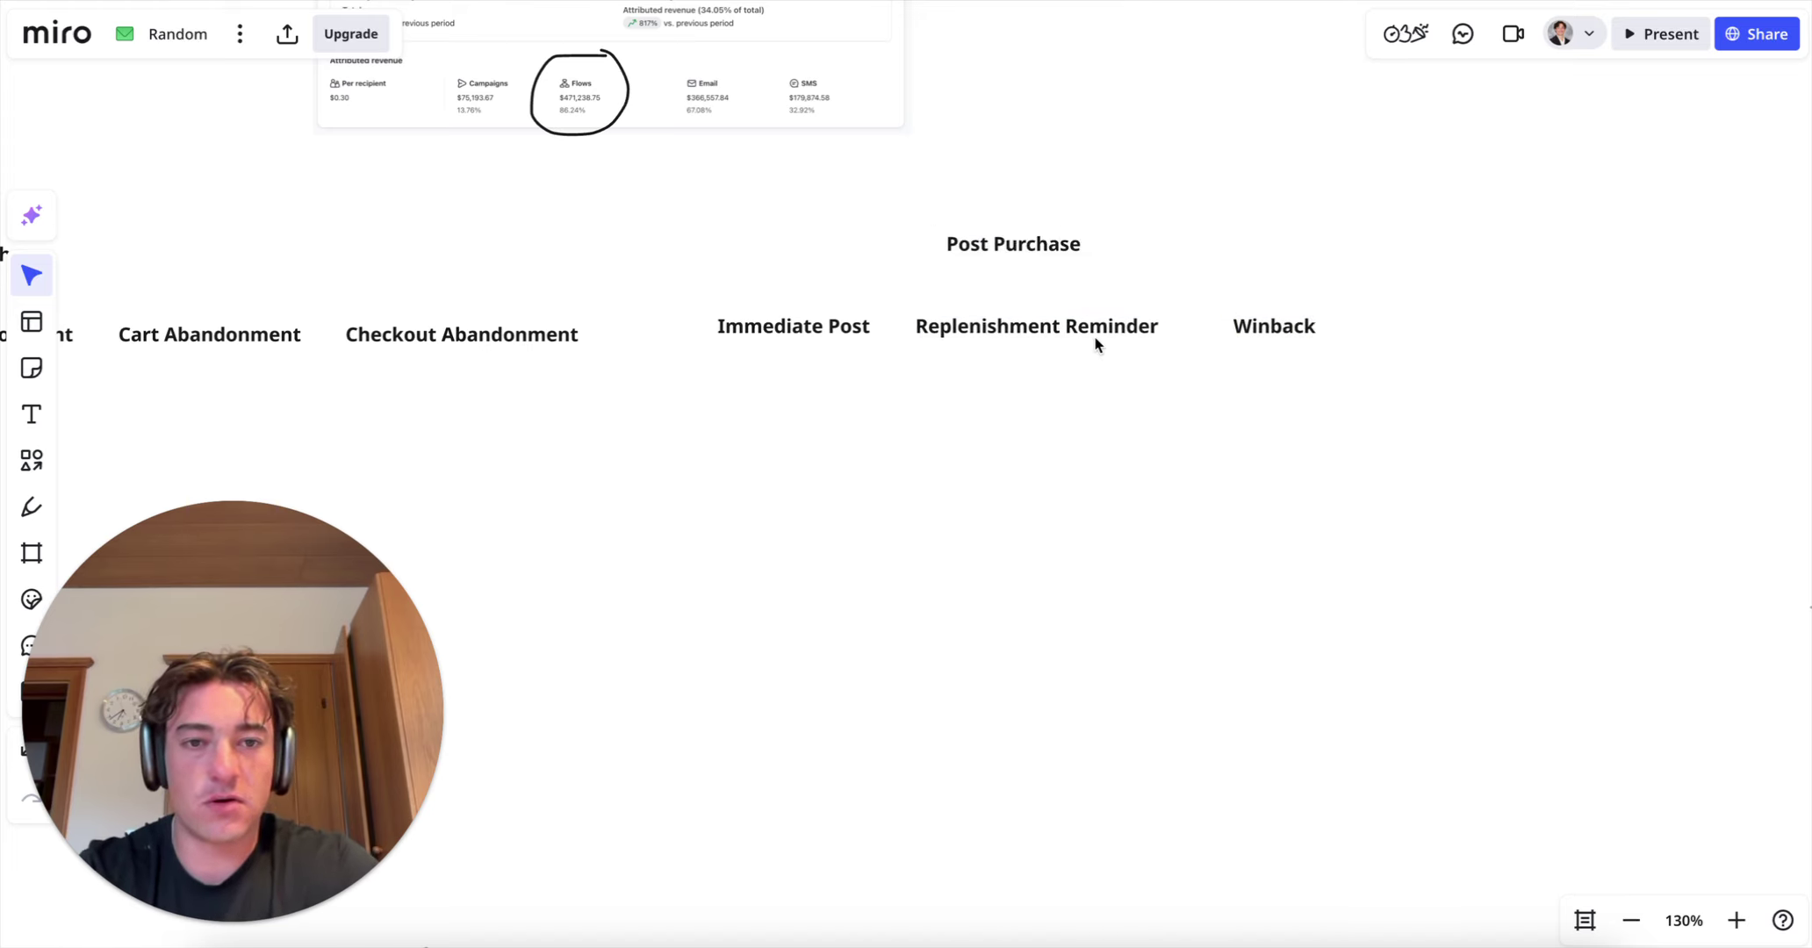
{"action": "left_click_drag", "start_coordinate": [1096, 344], "coordinate": [1112, 344]}
{"action": "left_click", "coordinate": [1298, 329]}
{"action": "left_click_drag", "start_coordinate": [1299, 329], "coordinate": [1367, 332]}
{"action": "left_click", "coordinate": [1347, 307]}
{"action": "key", "text": "Delete"}
{"action": "key", "text": "super+d"}
{"action": "left_click", "coordinate": [1325, 190]}
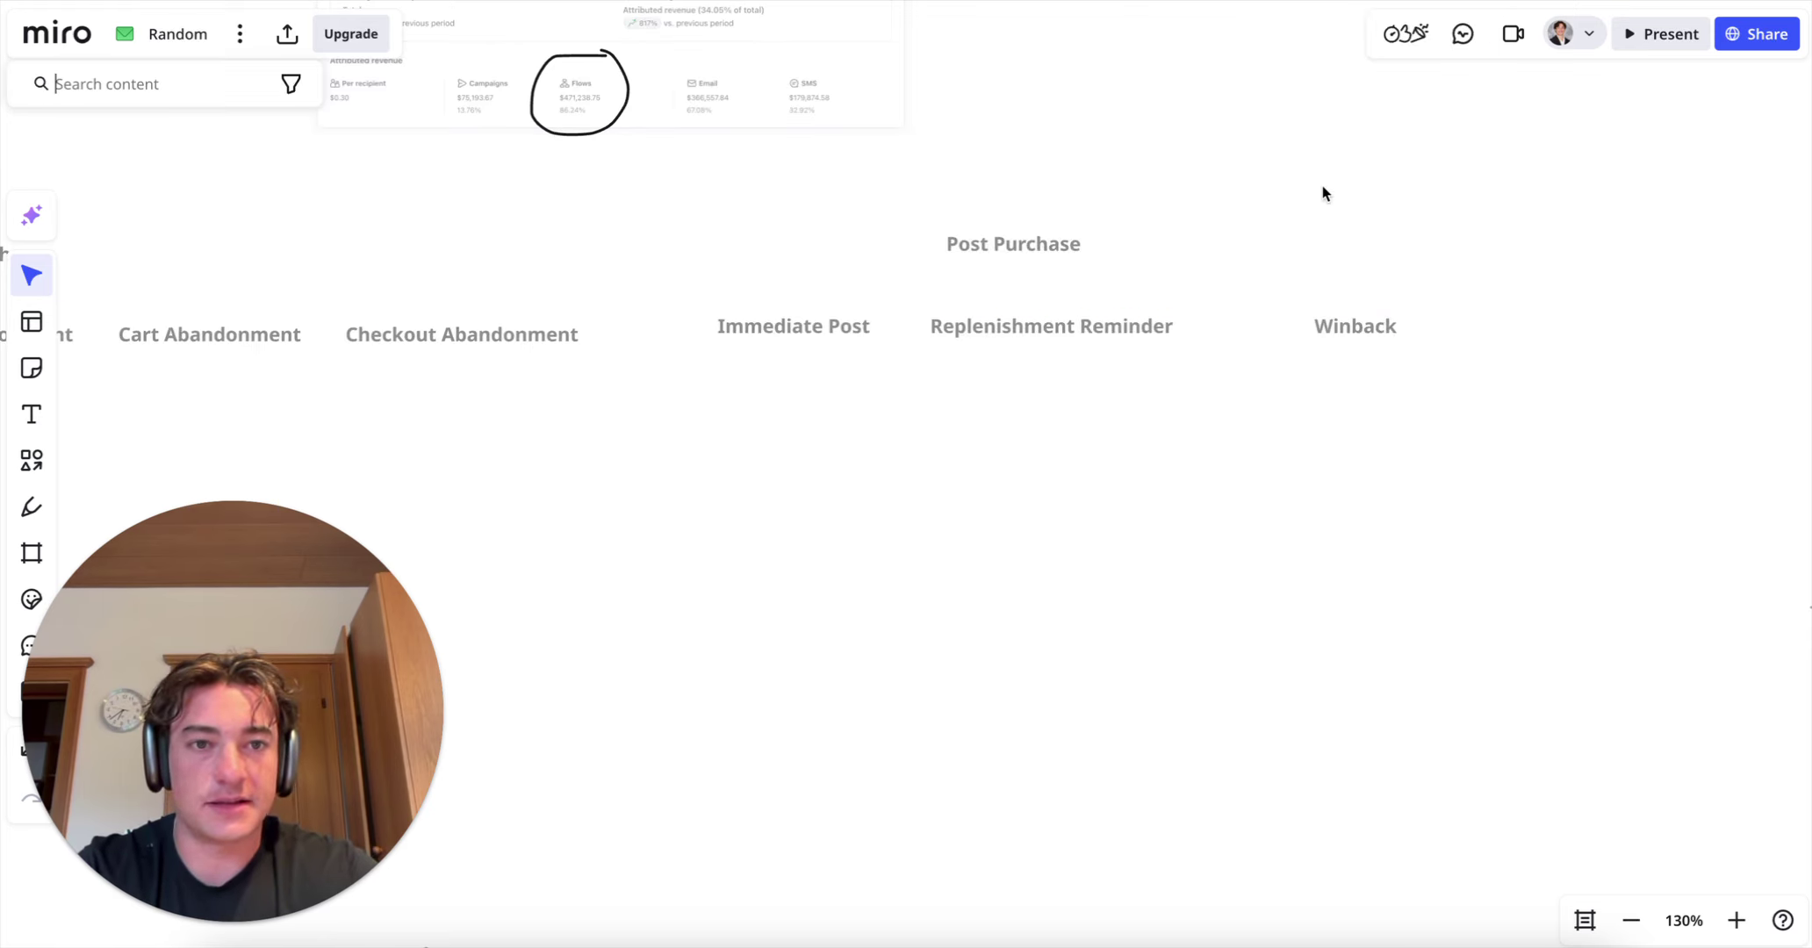
{"action": "key", "text": "Escape"}
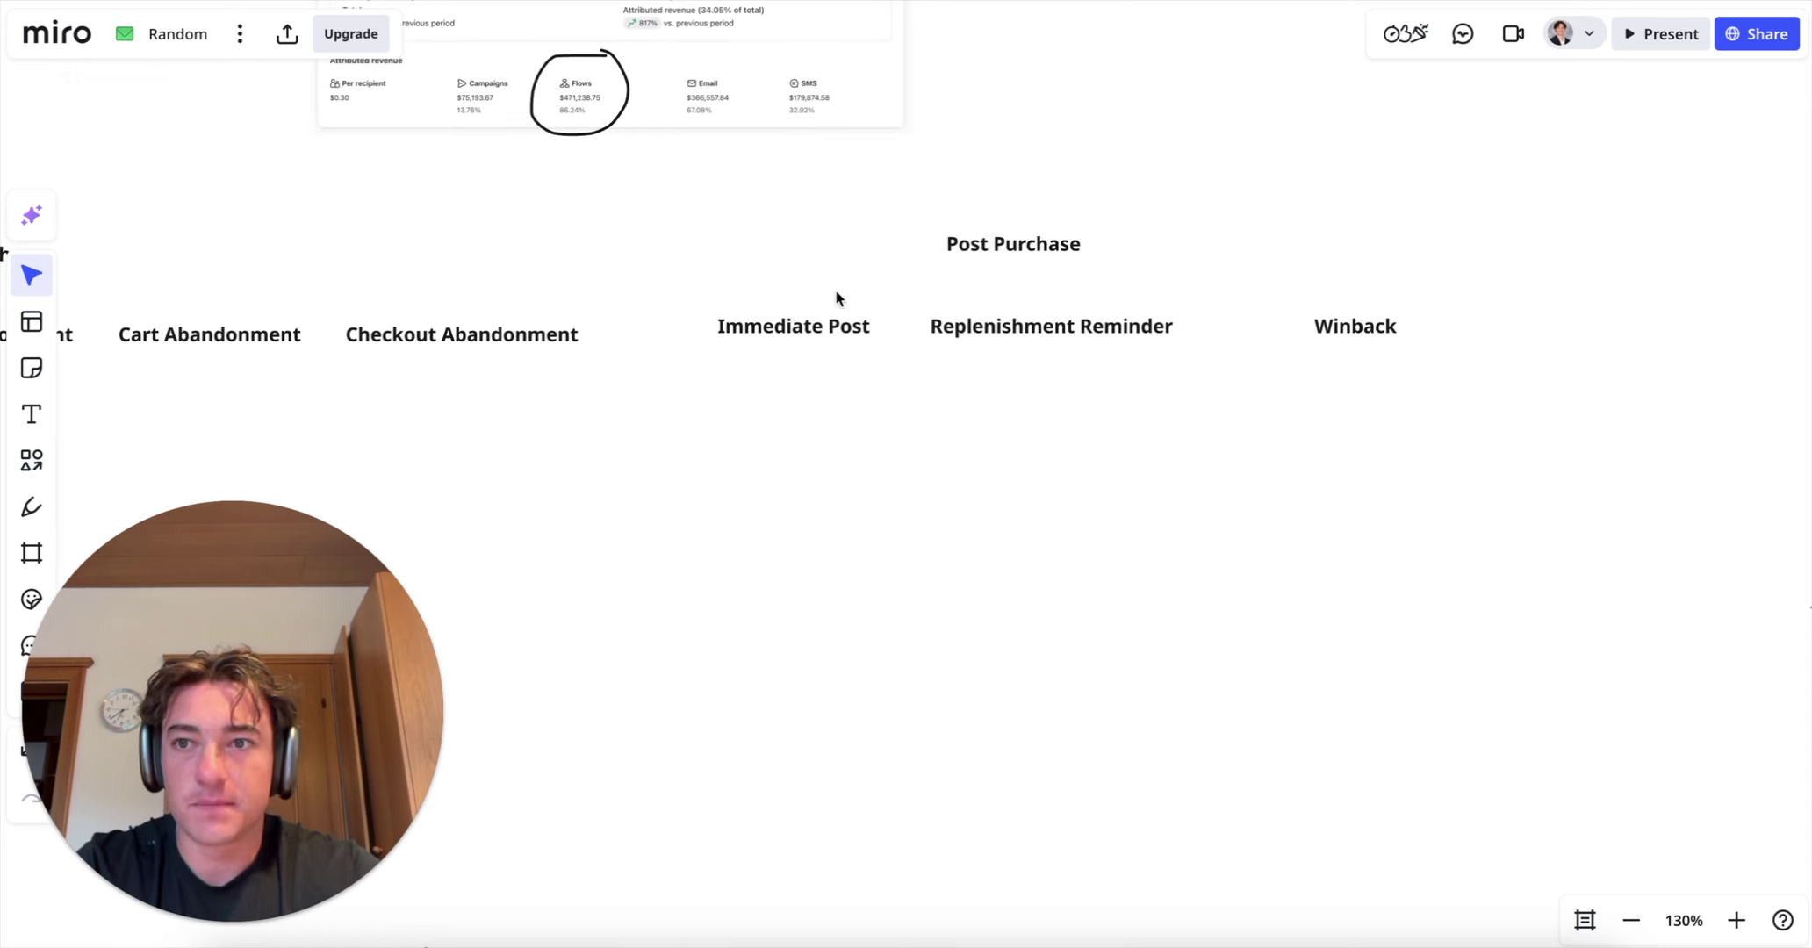
Step: Duplicate the Winback label as "Sunset" at the end of the row and centre the Post Purchase heading above the four labels
{"action": "left_click", "coordinate": [1315, 326]}
{"action": "key", "text": "super+d"}
{"action": "left_click_drag", "start_coordinate": [1454, 327], "coordinate": [1539, 328]}
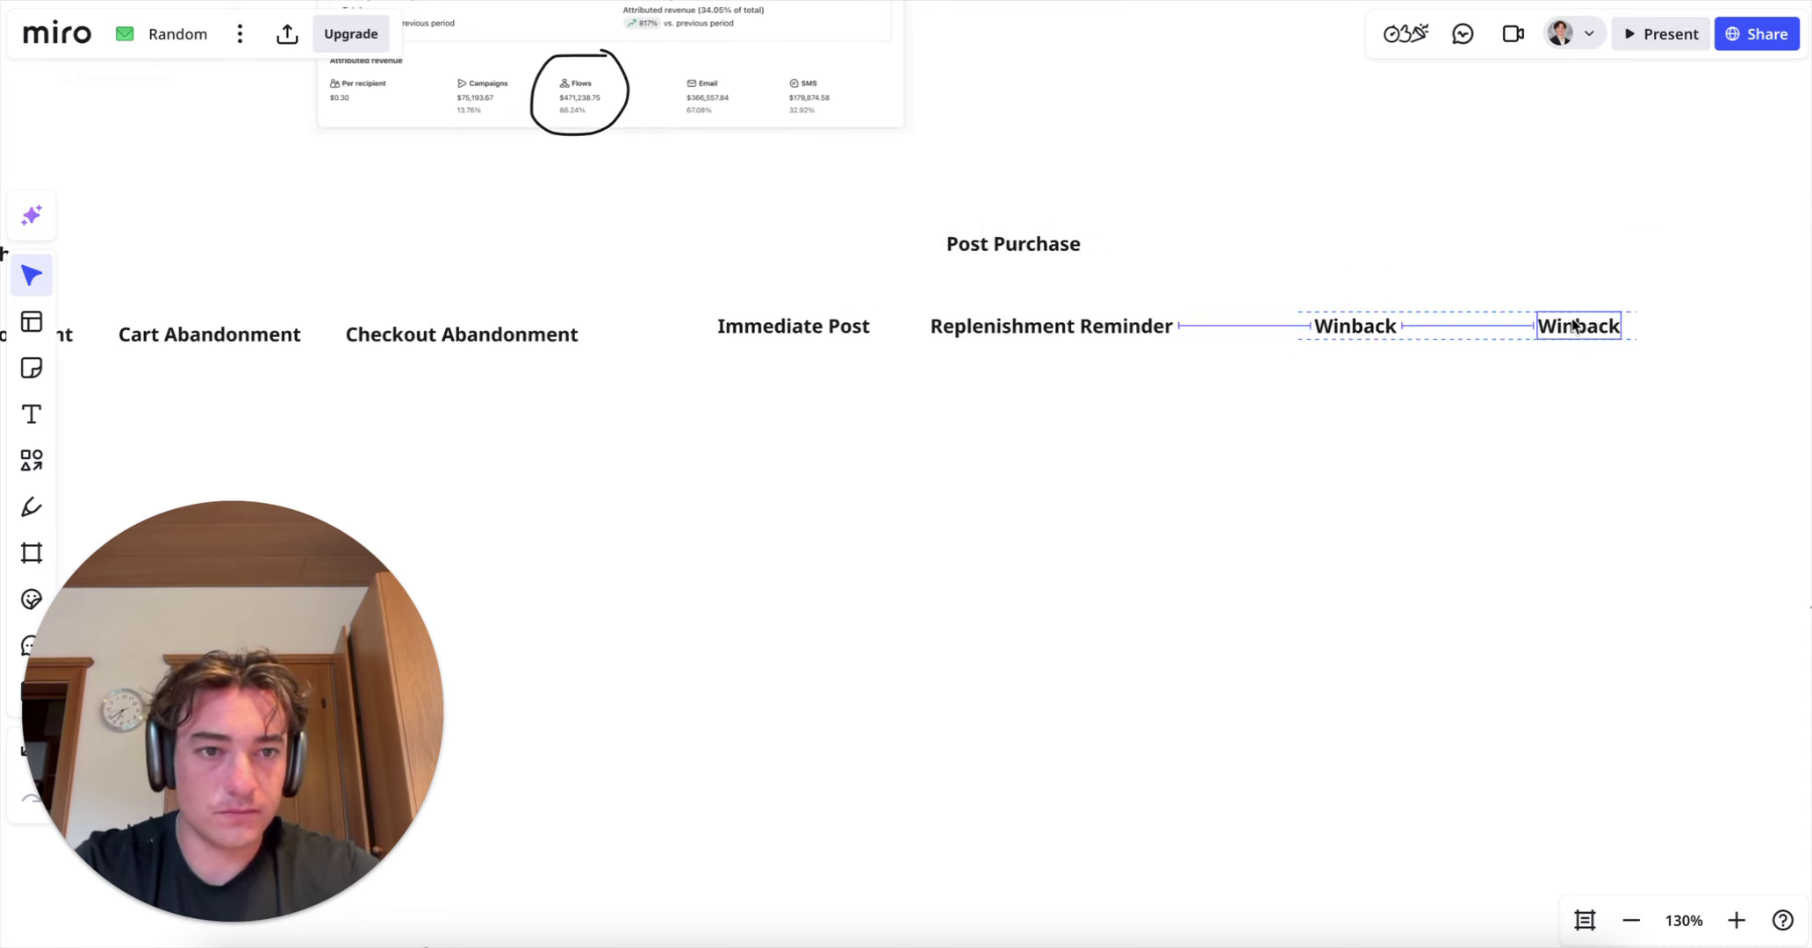
{"action": "double_click", "coordinate": [1538, 327]}
{"action": "type", "text": "Sunset"}
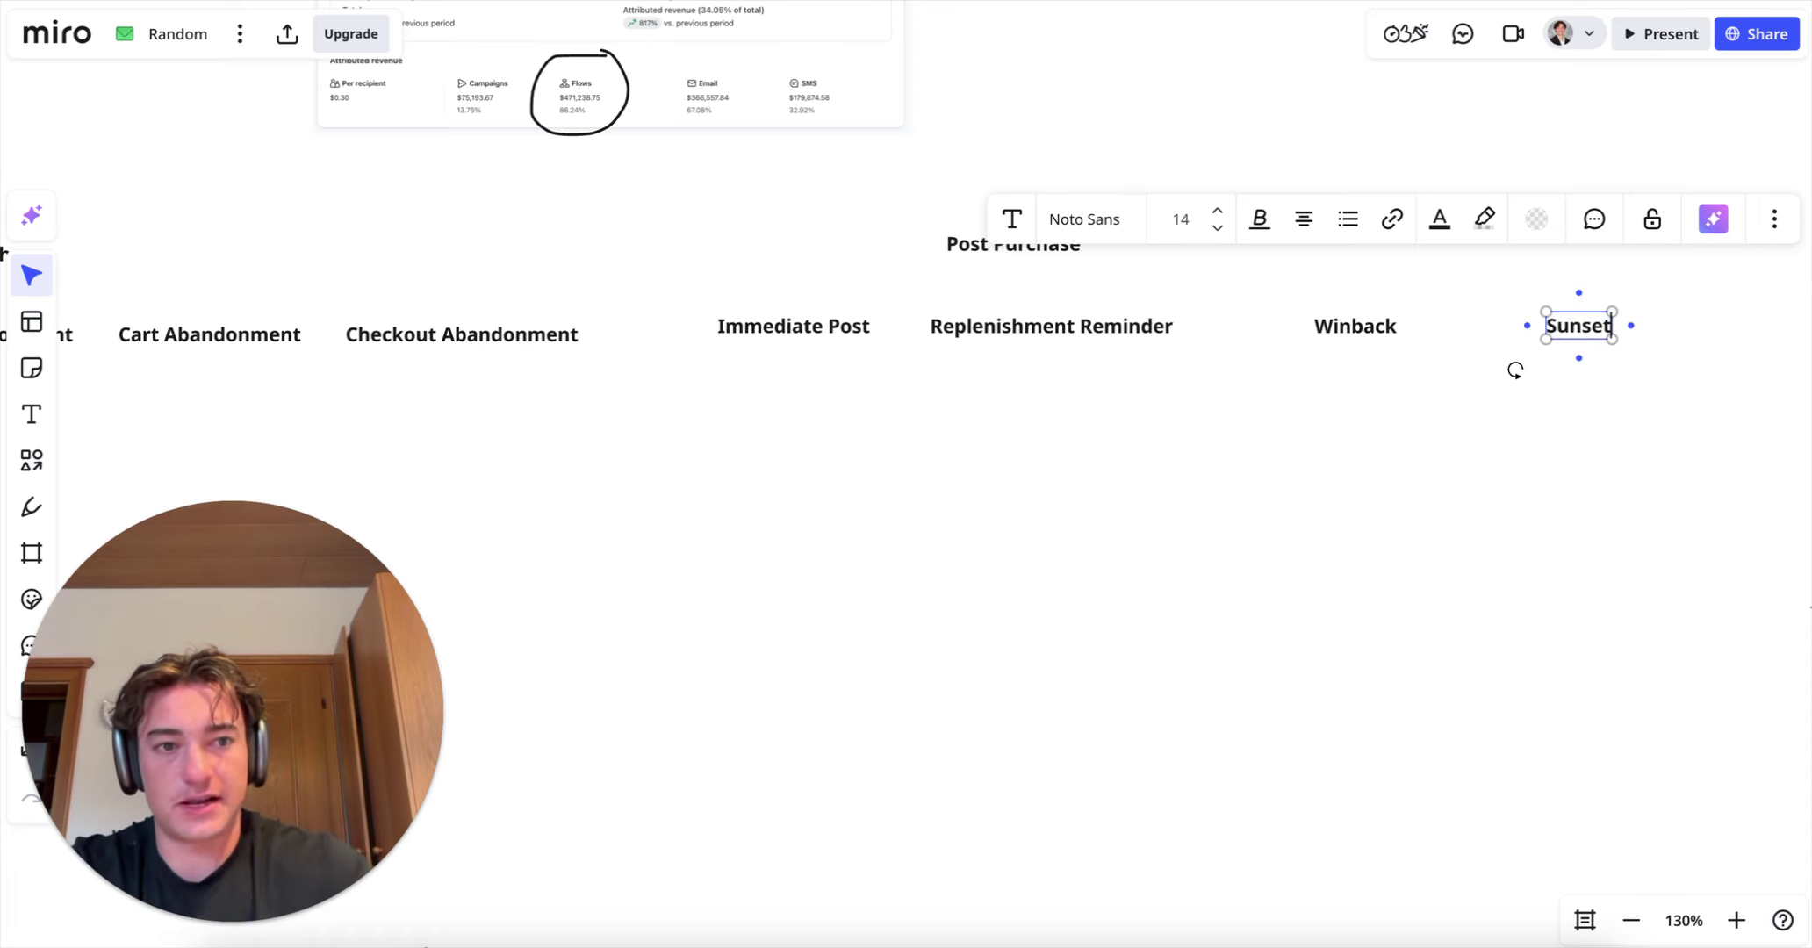
{"action": "left_click", "coordinate": [1510, 479]}
{"action": "left_click_drag", "start_coordinate": [1007, 244], "coordinate": [1212, 235]}
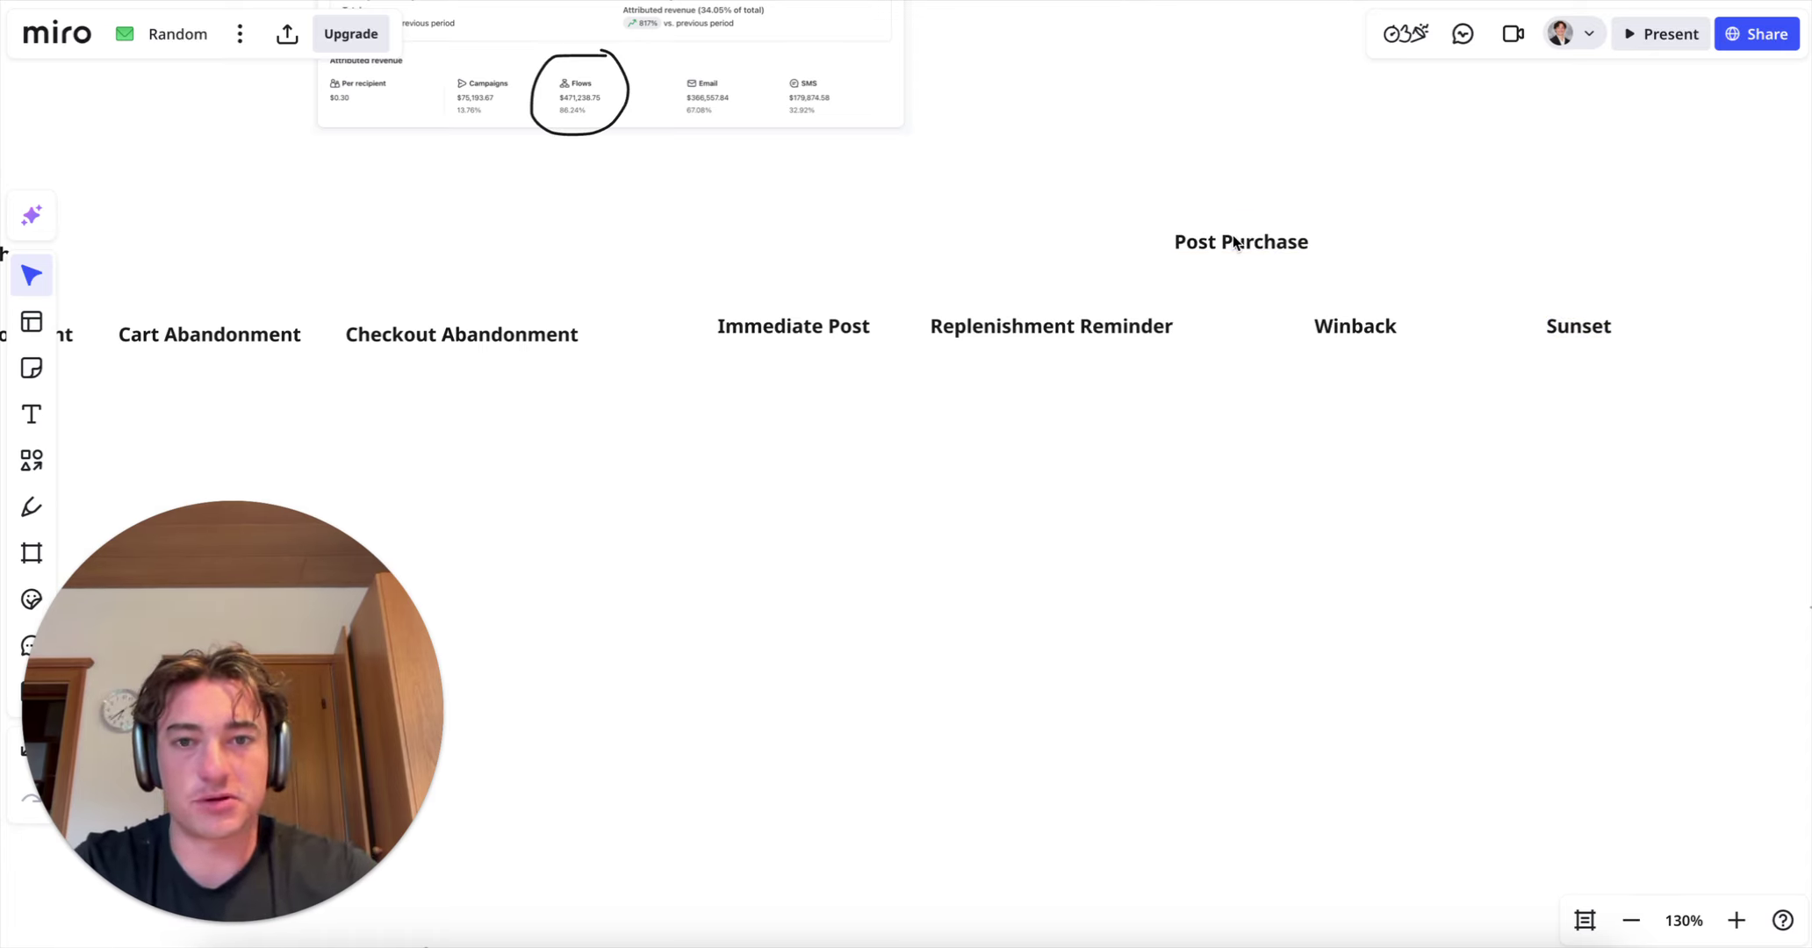
{"action": "scroll", "coordinate": [1234, 240], "scroll_direction": "left", "scroll_amount": 10}
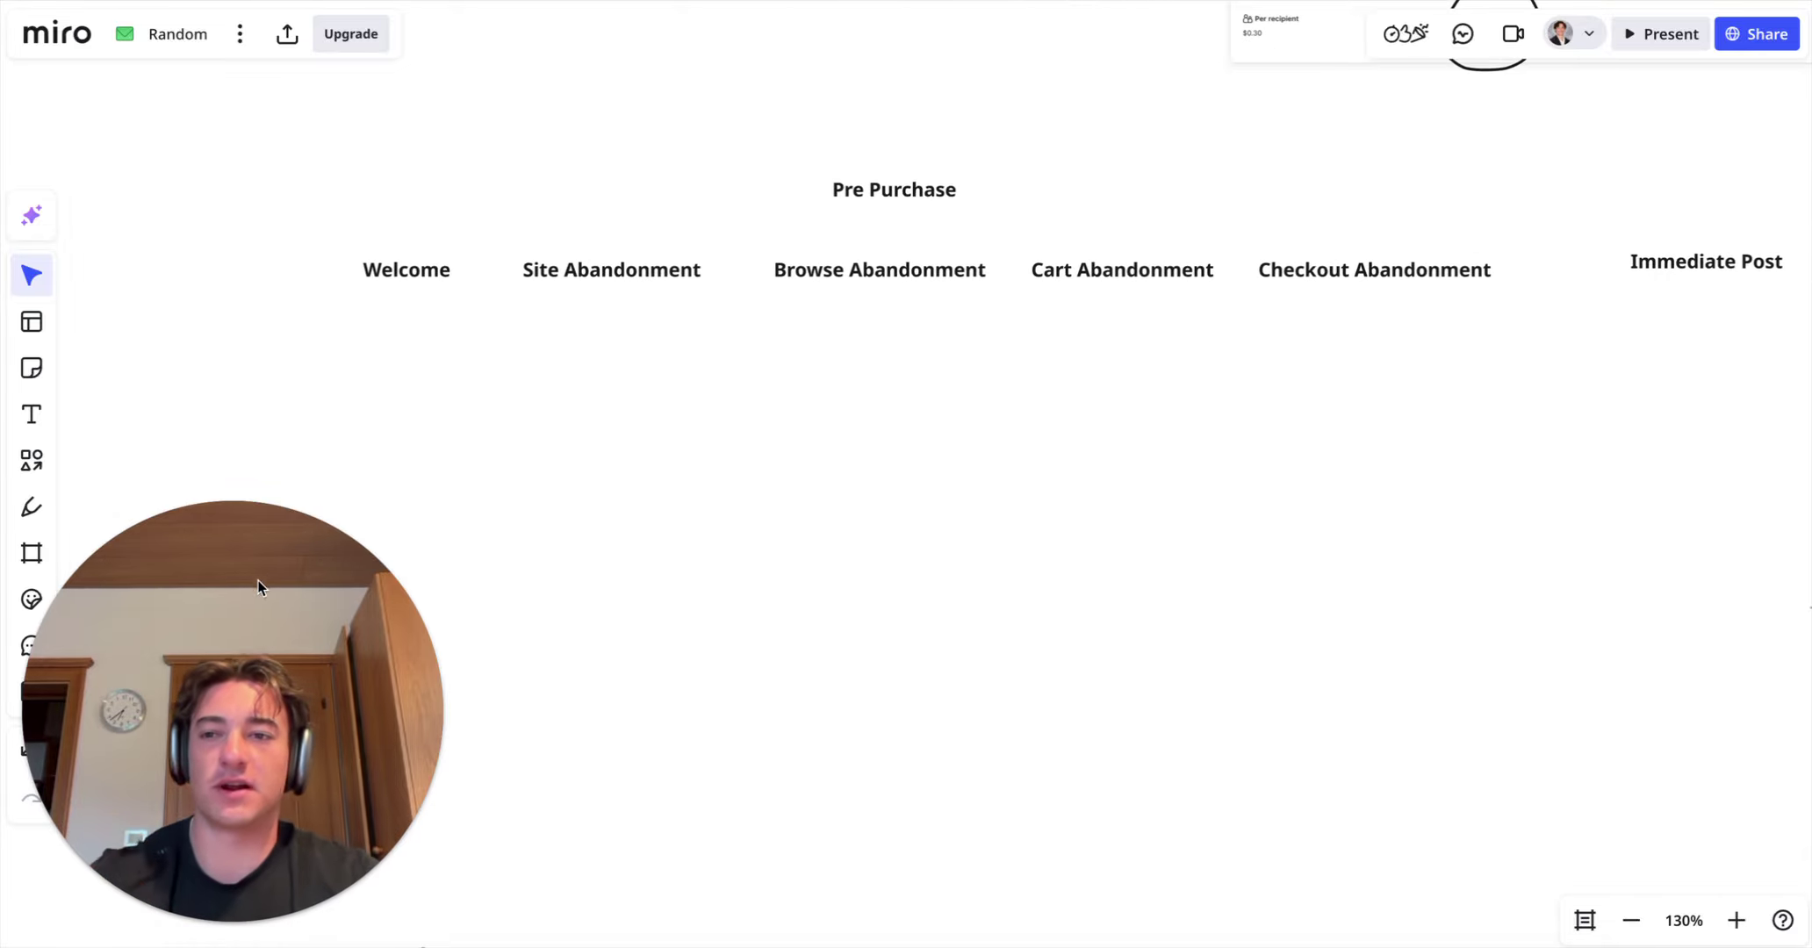
{"action": "left_click_drag", "start_coordinate": [232, 645], "coordinate": [1756, 704]}
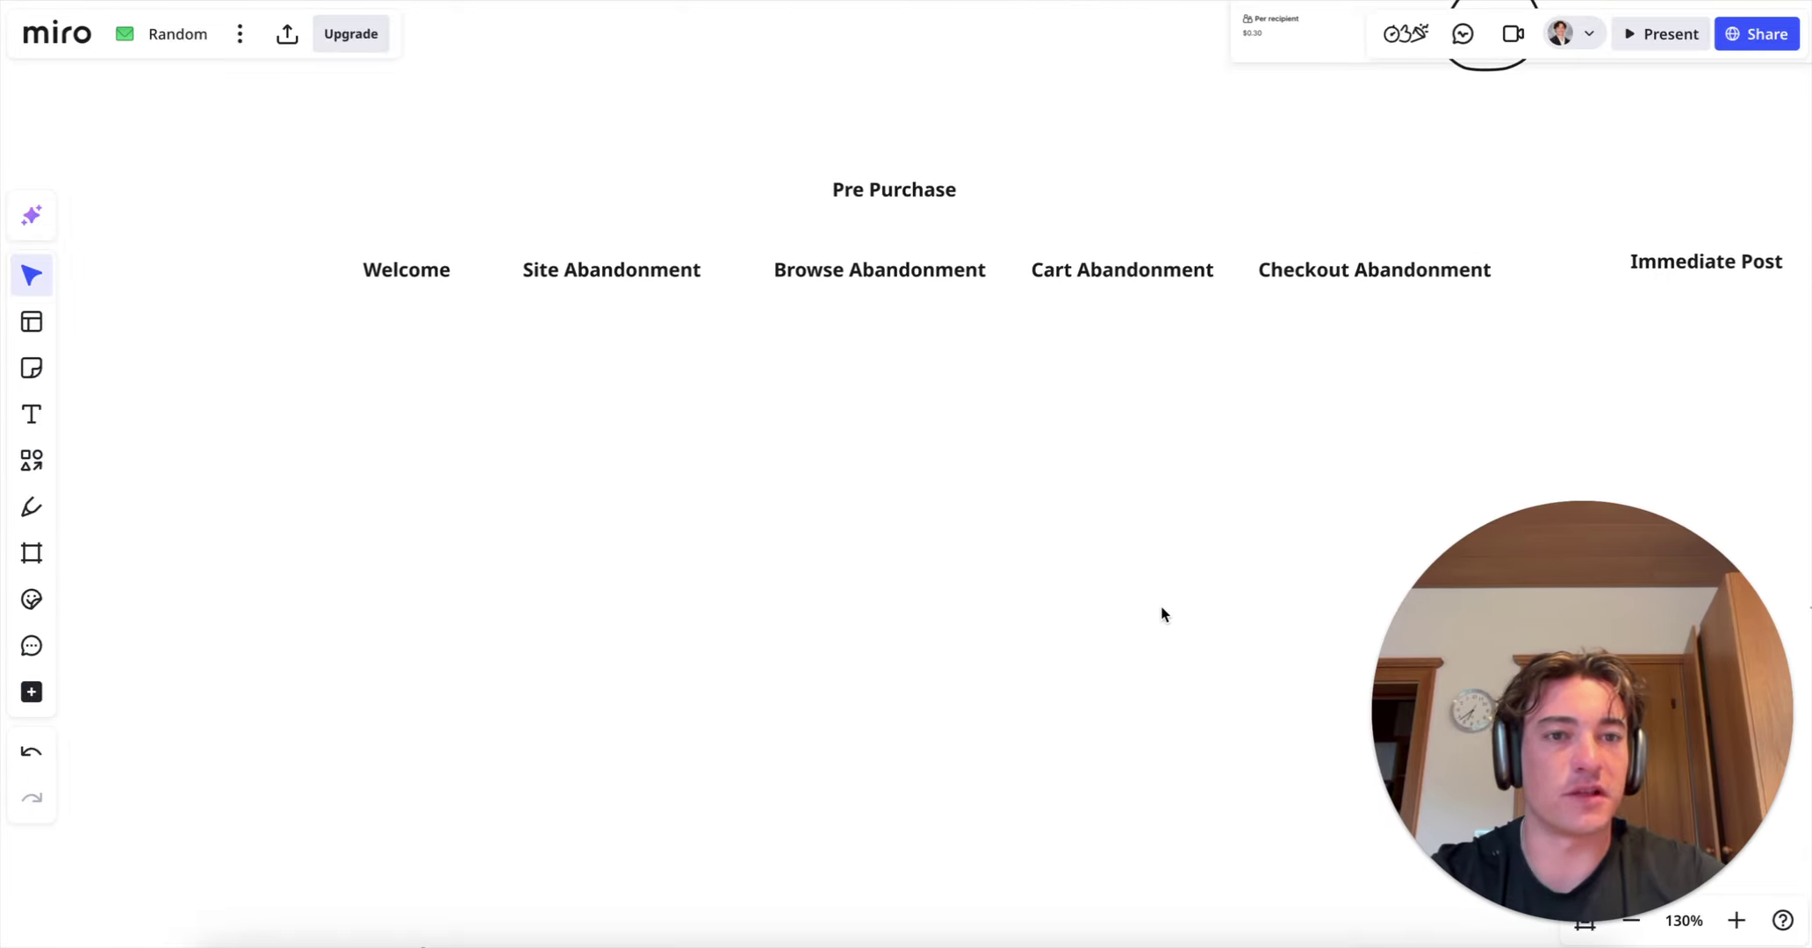
{"action": "scroll", "coordinate": [1161, 612], "scroll_direction": "right", "scroll_amount": 5}
{"action": "key", "text": "n"}
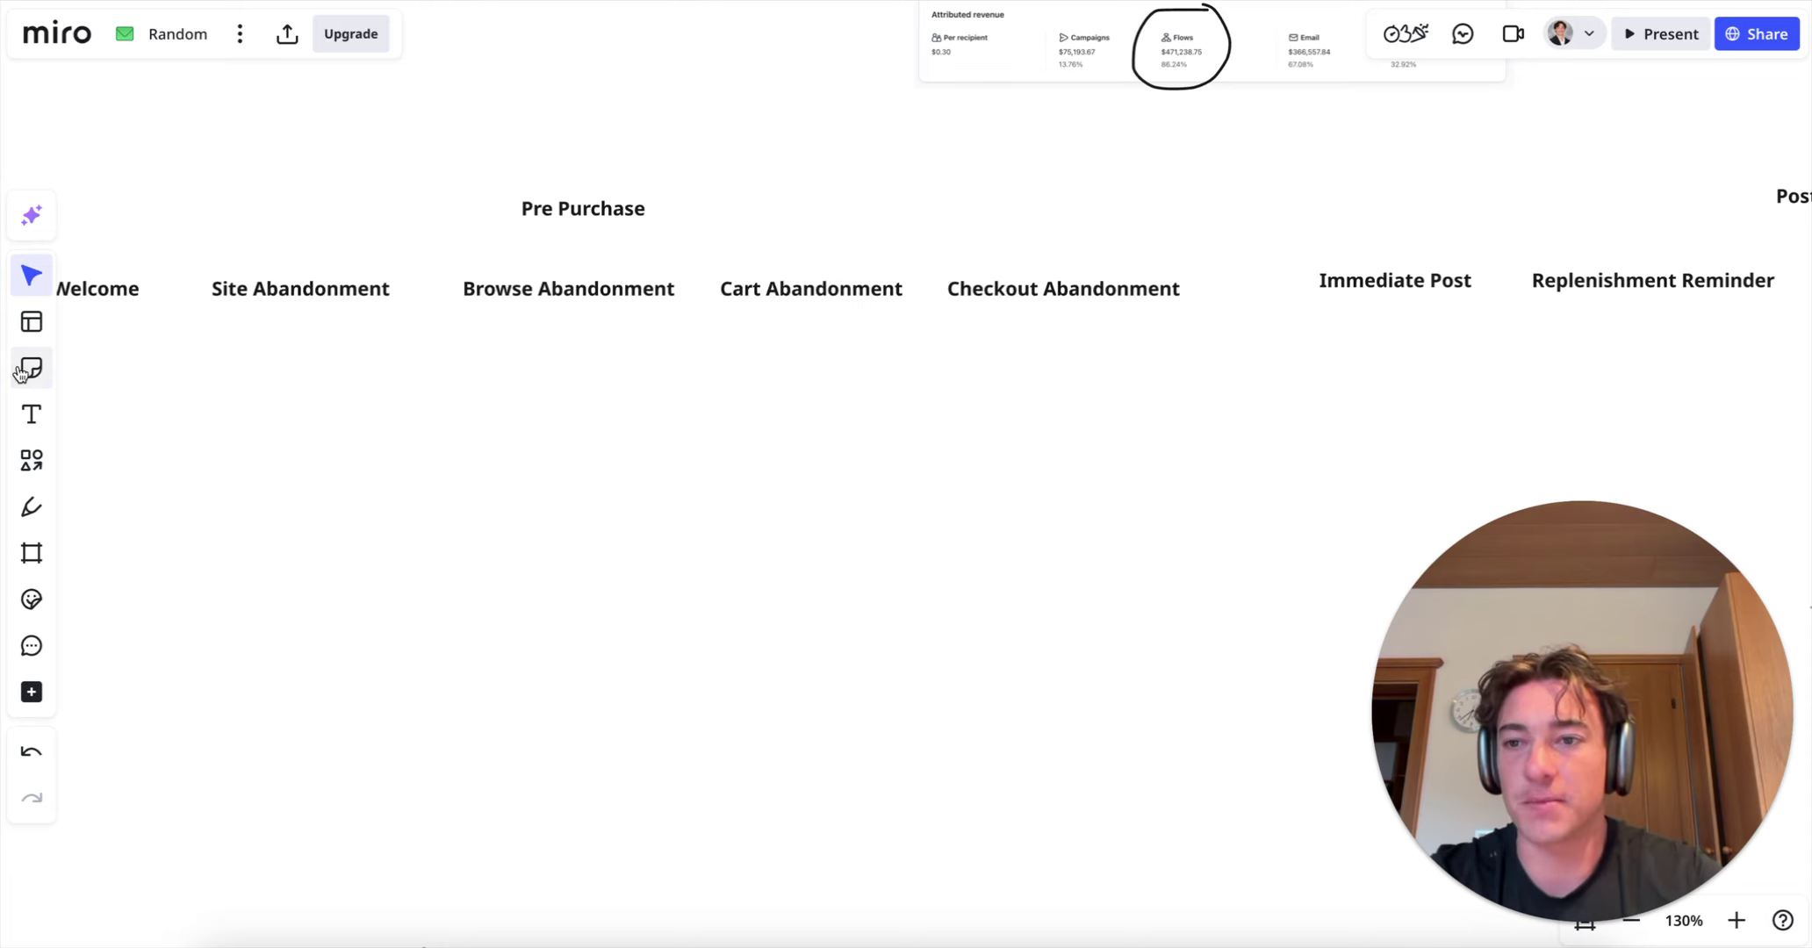
{"action": "scroll", "coordinate": [411, 505], "scroll_direction": "left", "scroll_amount": 5}
{"action": "key", "text": "Escape"}
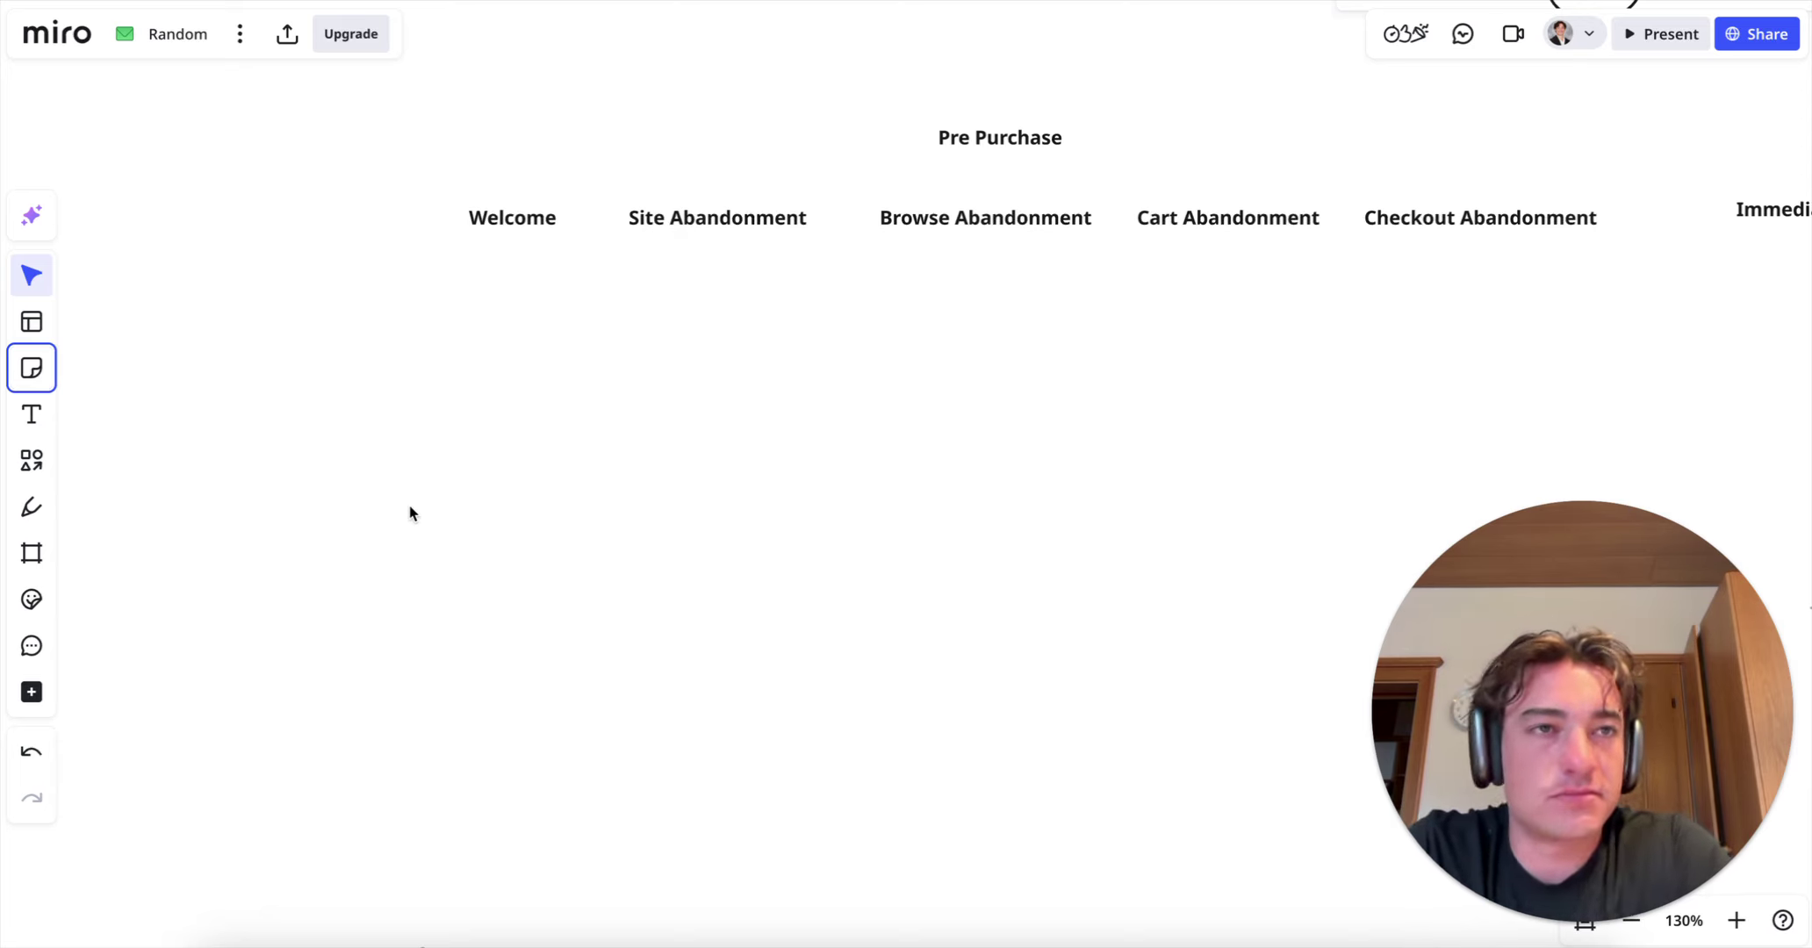
Step: Add a yellow sticky note reading "Email 1" under the Welcome label and shrink it to about the label's width
{"action": "left_click", "coordinate": [32, 367]}
{"action": "left_click", "coordinate": [465, 311]}
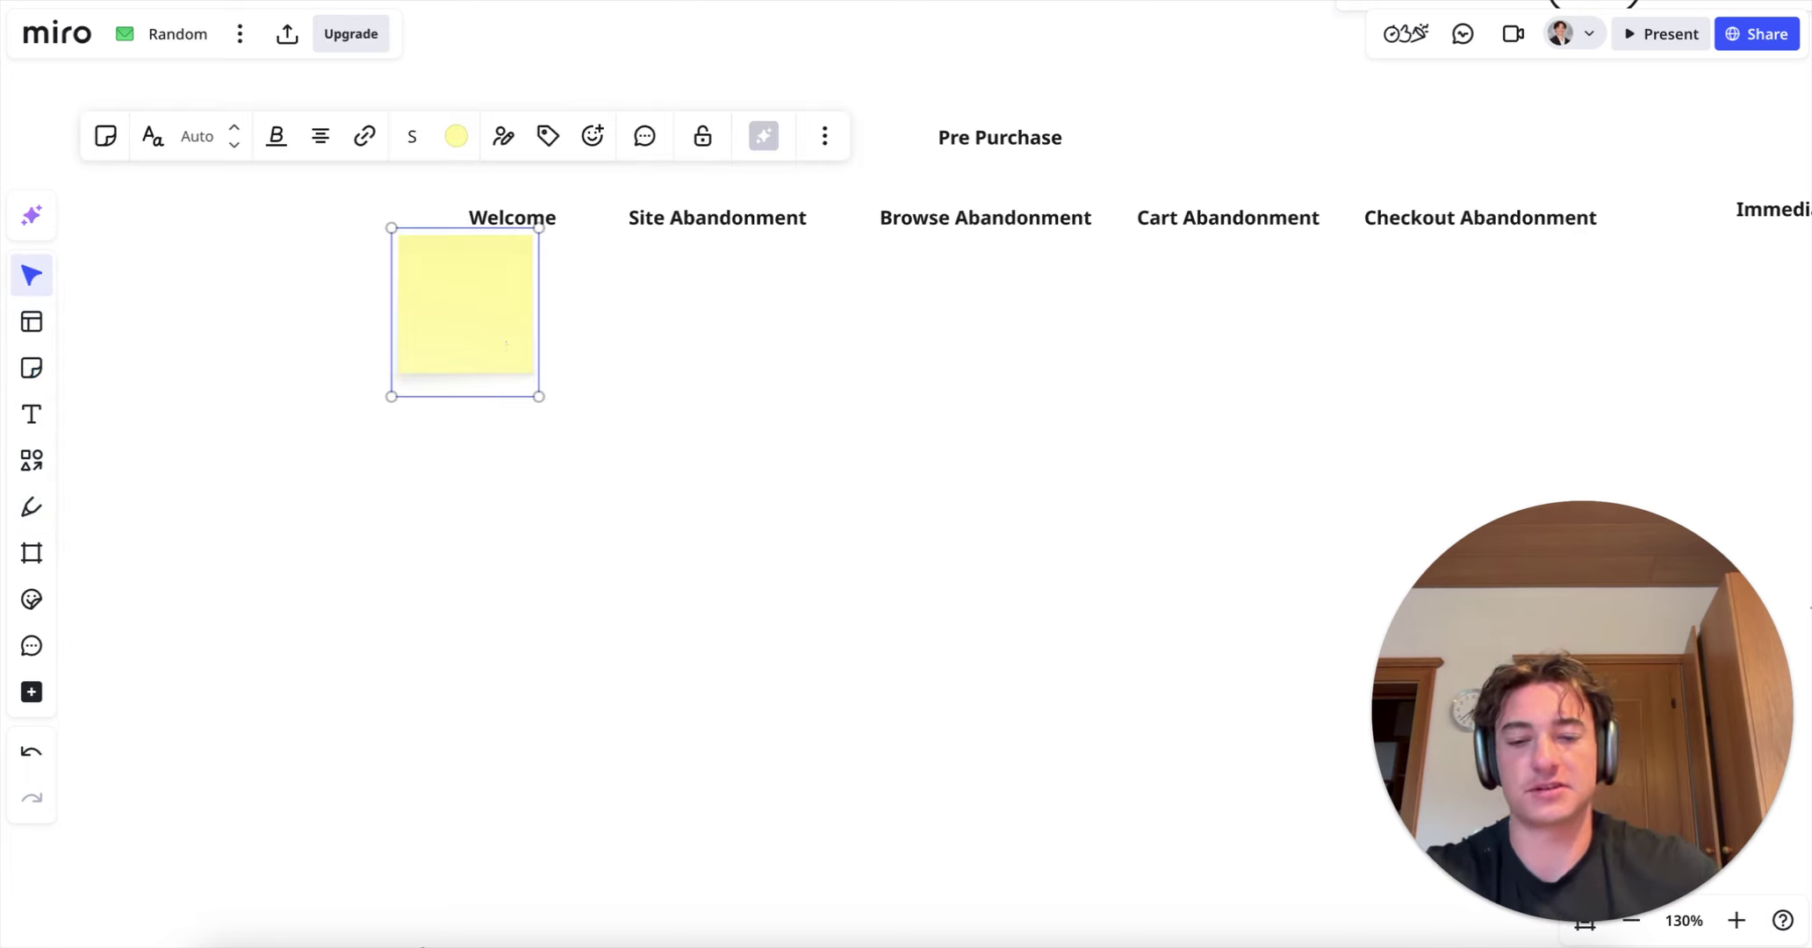
{"action": "type", "text": "Email"}
{"action": "left_click_drag", "start_coordinate": [539, 396], "coordinate": [539, 349]}
{"action": "type", "text": "1"}
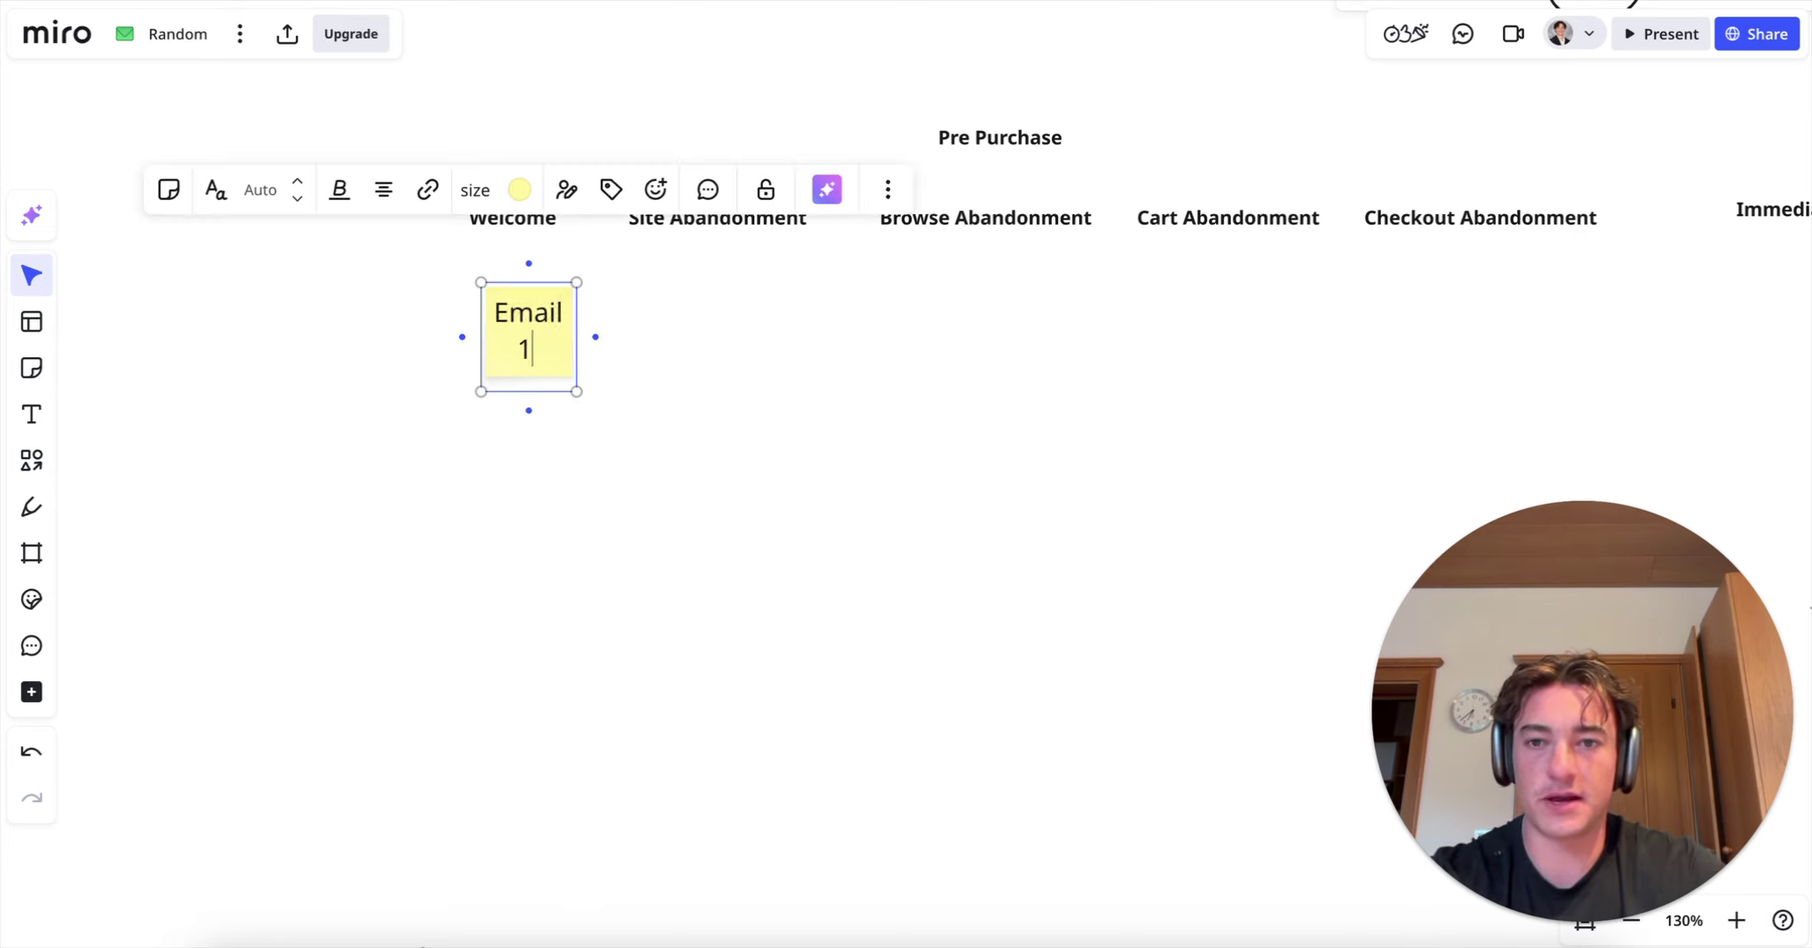
Step: Add the description "Intro w/ Discount and Bestsellers" below the title on the Email 1 sticky note
{"action": "key", "text": "Return"}
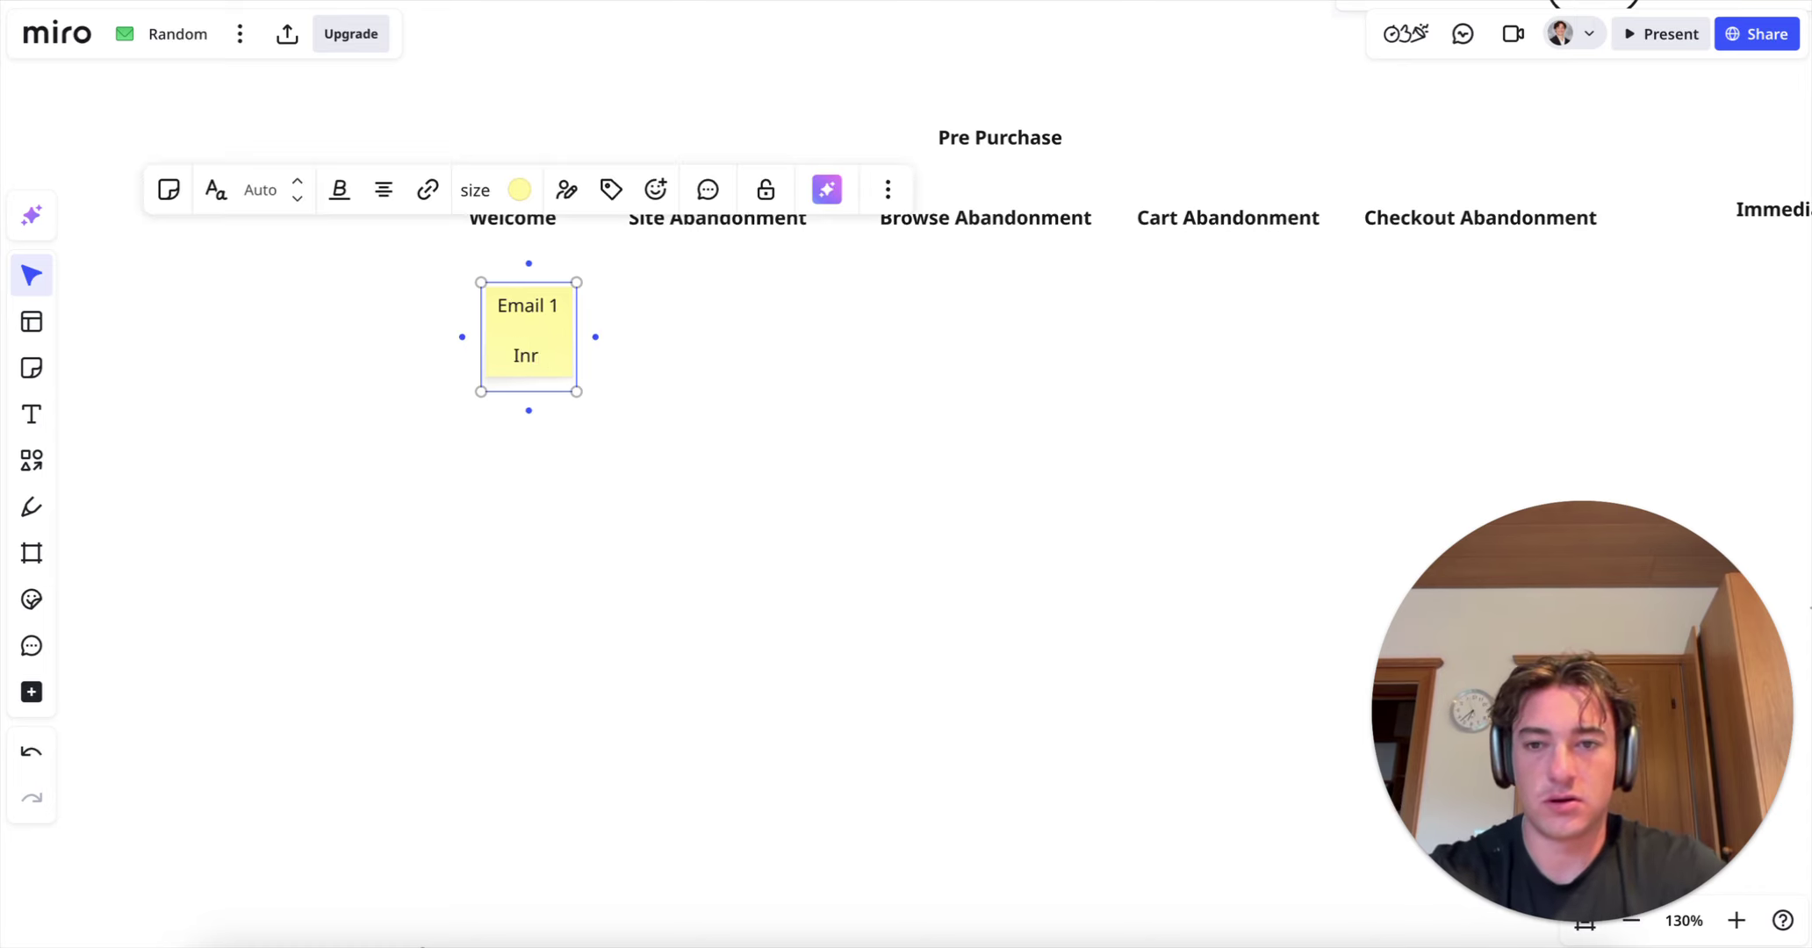
{"action": "type", "text": "Intro w/ Diacoun"}
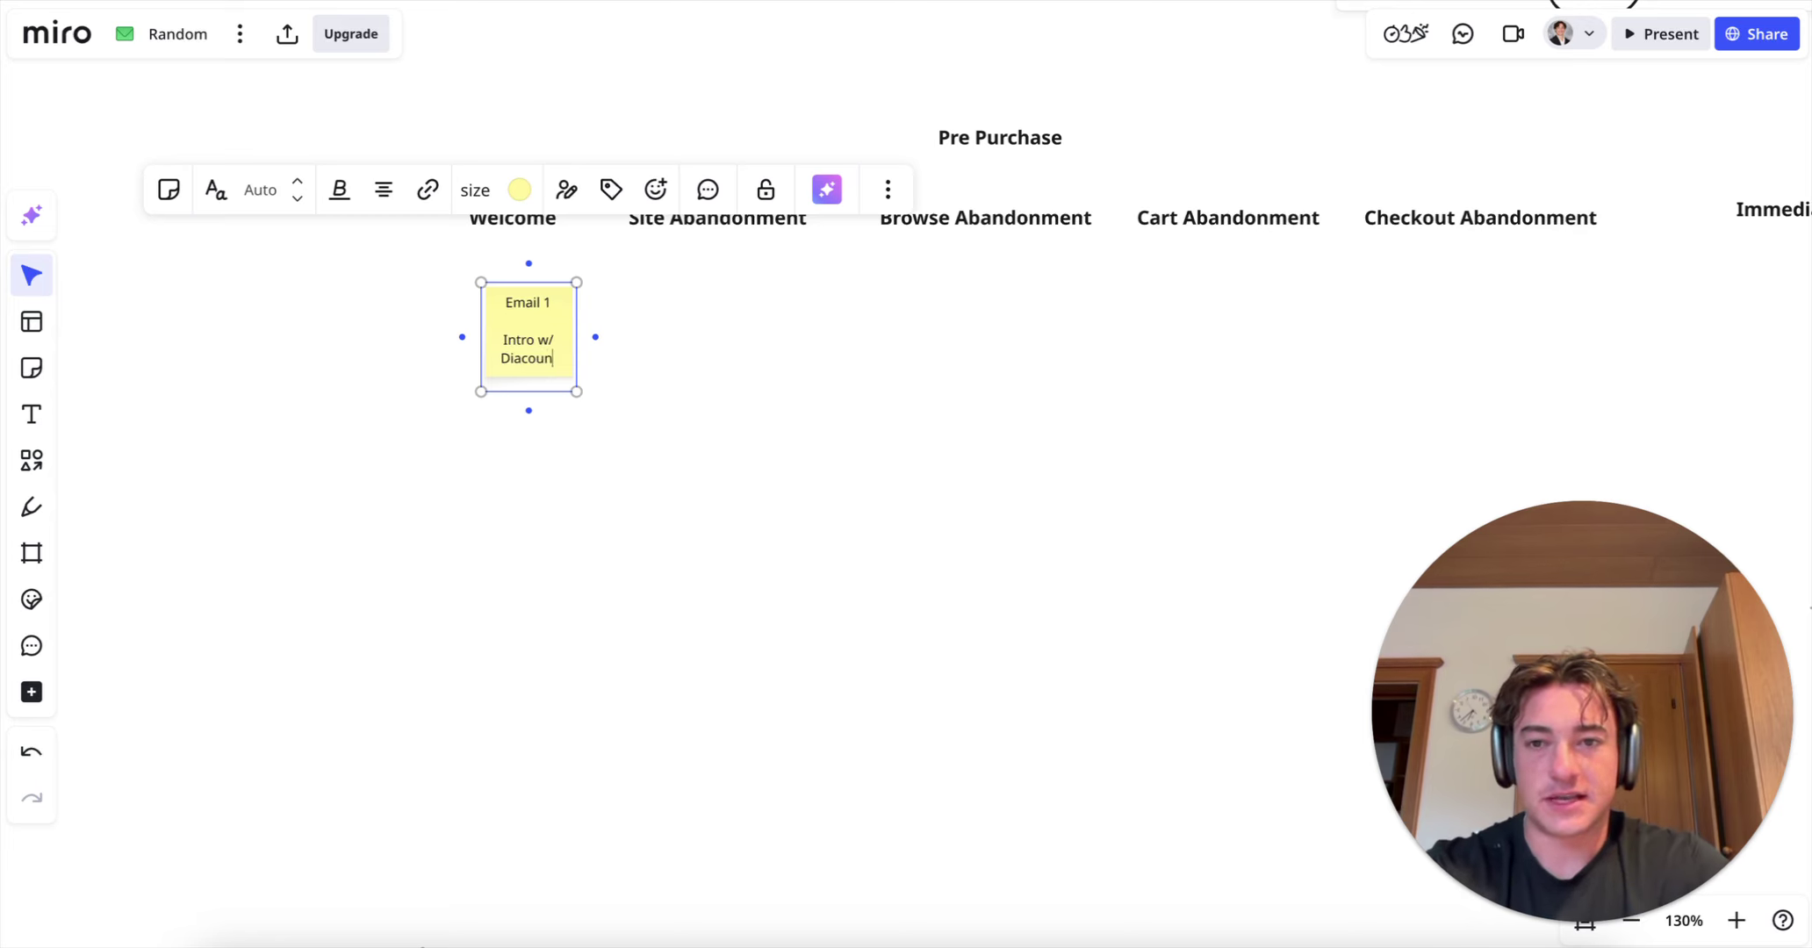
{"action": "type", "text": "t and Best"}
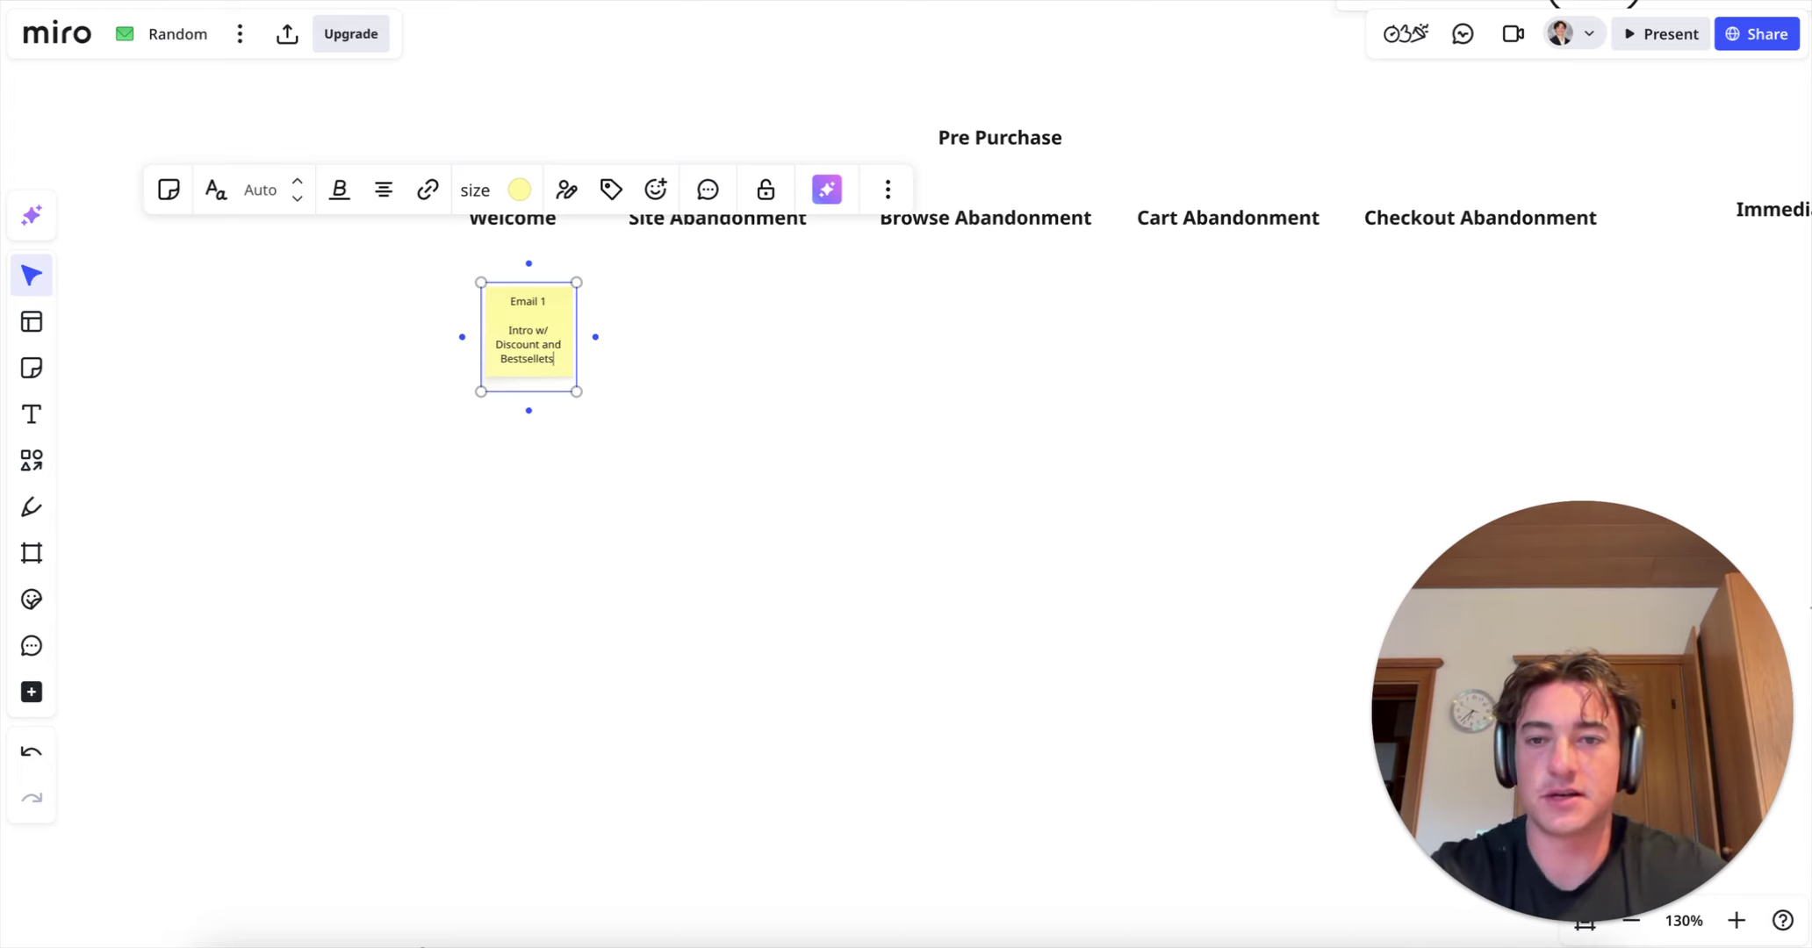
{"action": "type", "text": "sellers"}
{"action": "left_click", "coordinate": [374, 282]}
{"action": "left_click_drag", "start_coordinate": [544, 360], "coordinate": [637, 391]}
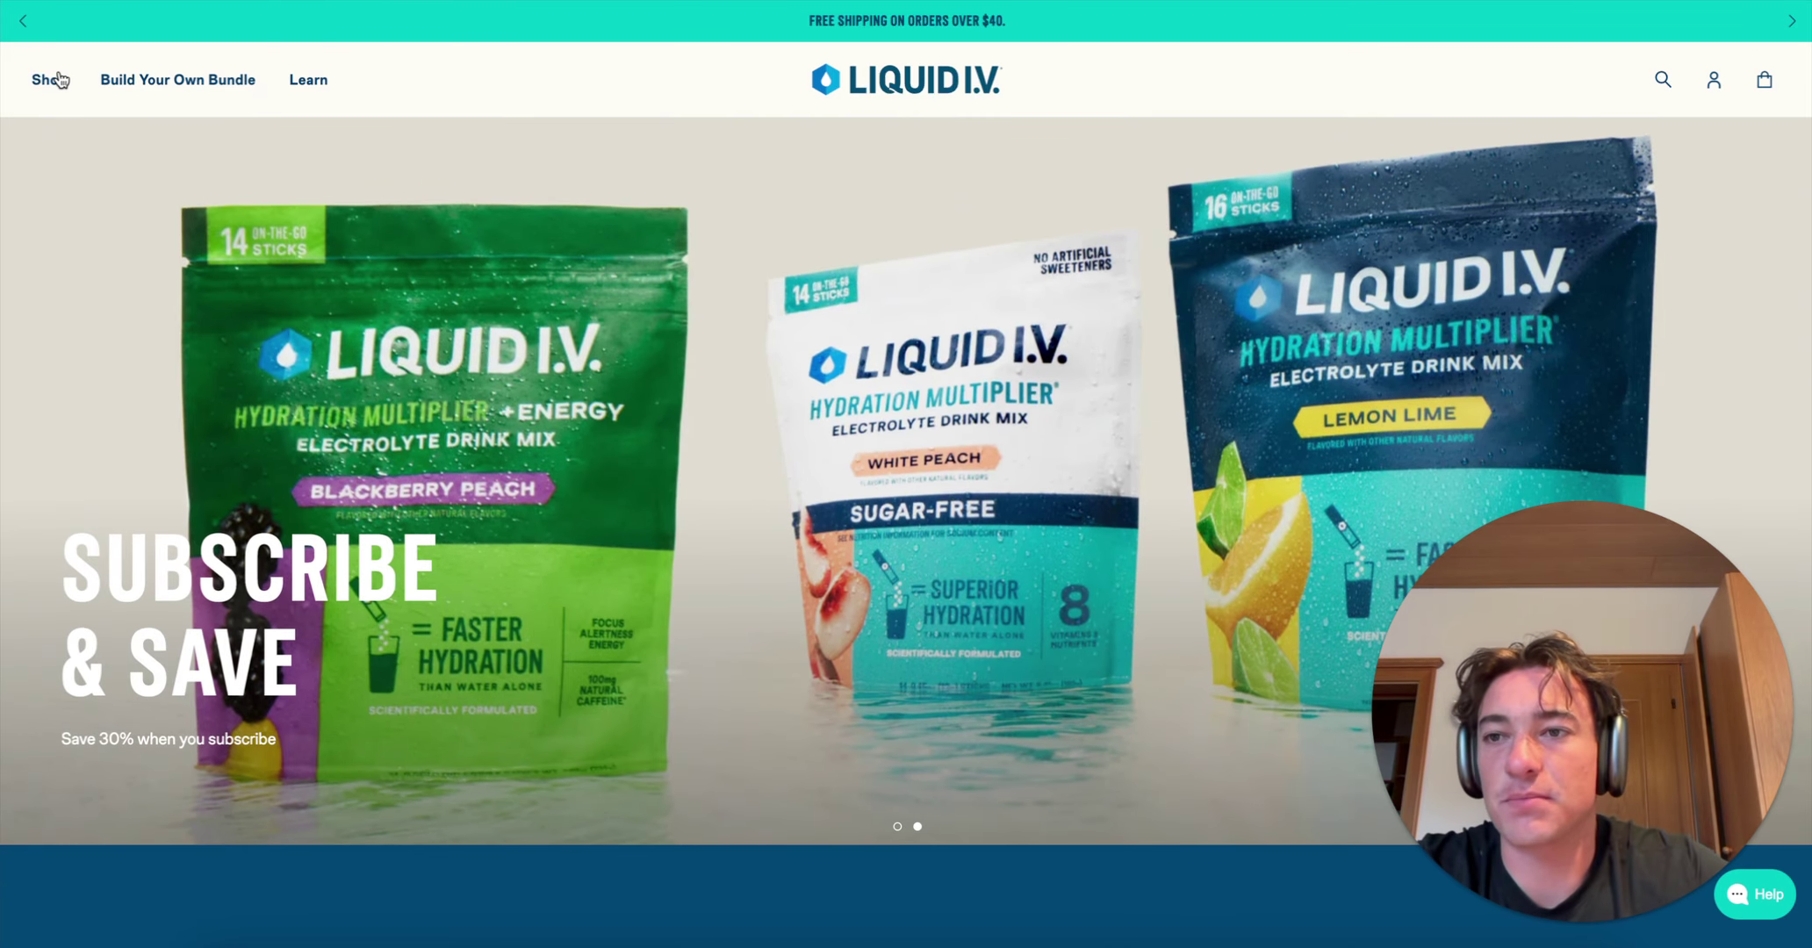
Step: Switch to the Liquid I.V. store, open its Subscribe & Save page and examine the subscription discount, flavor options and benefits
{"action": "left_click", "coordinate": [60, 80]}
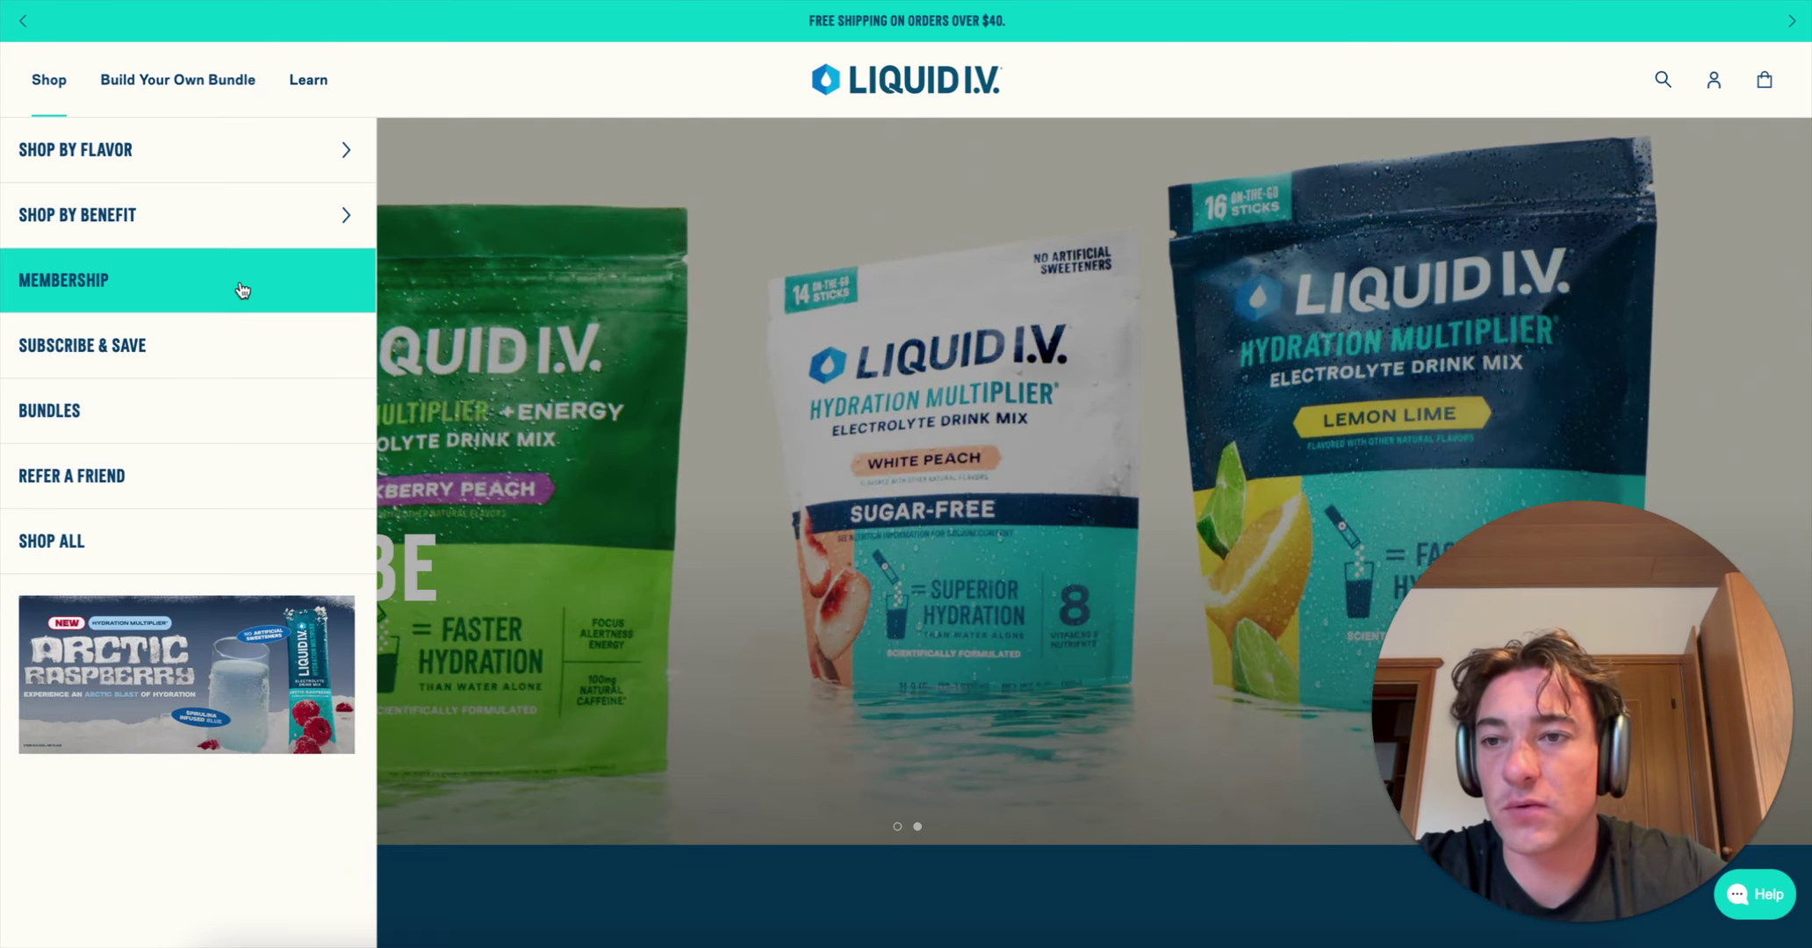
{"action": "left_click", "coordinate": [286, 354]}
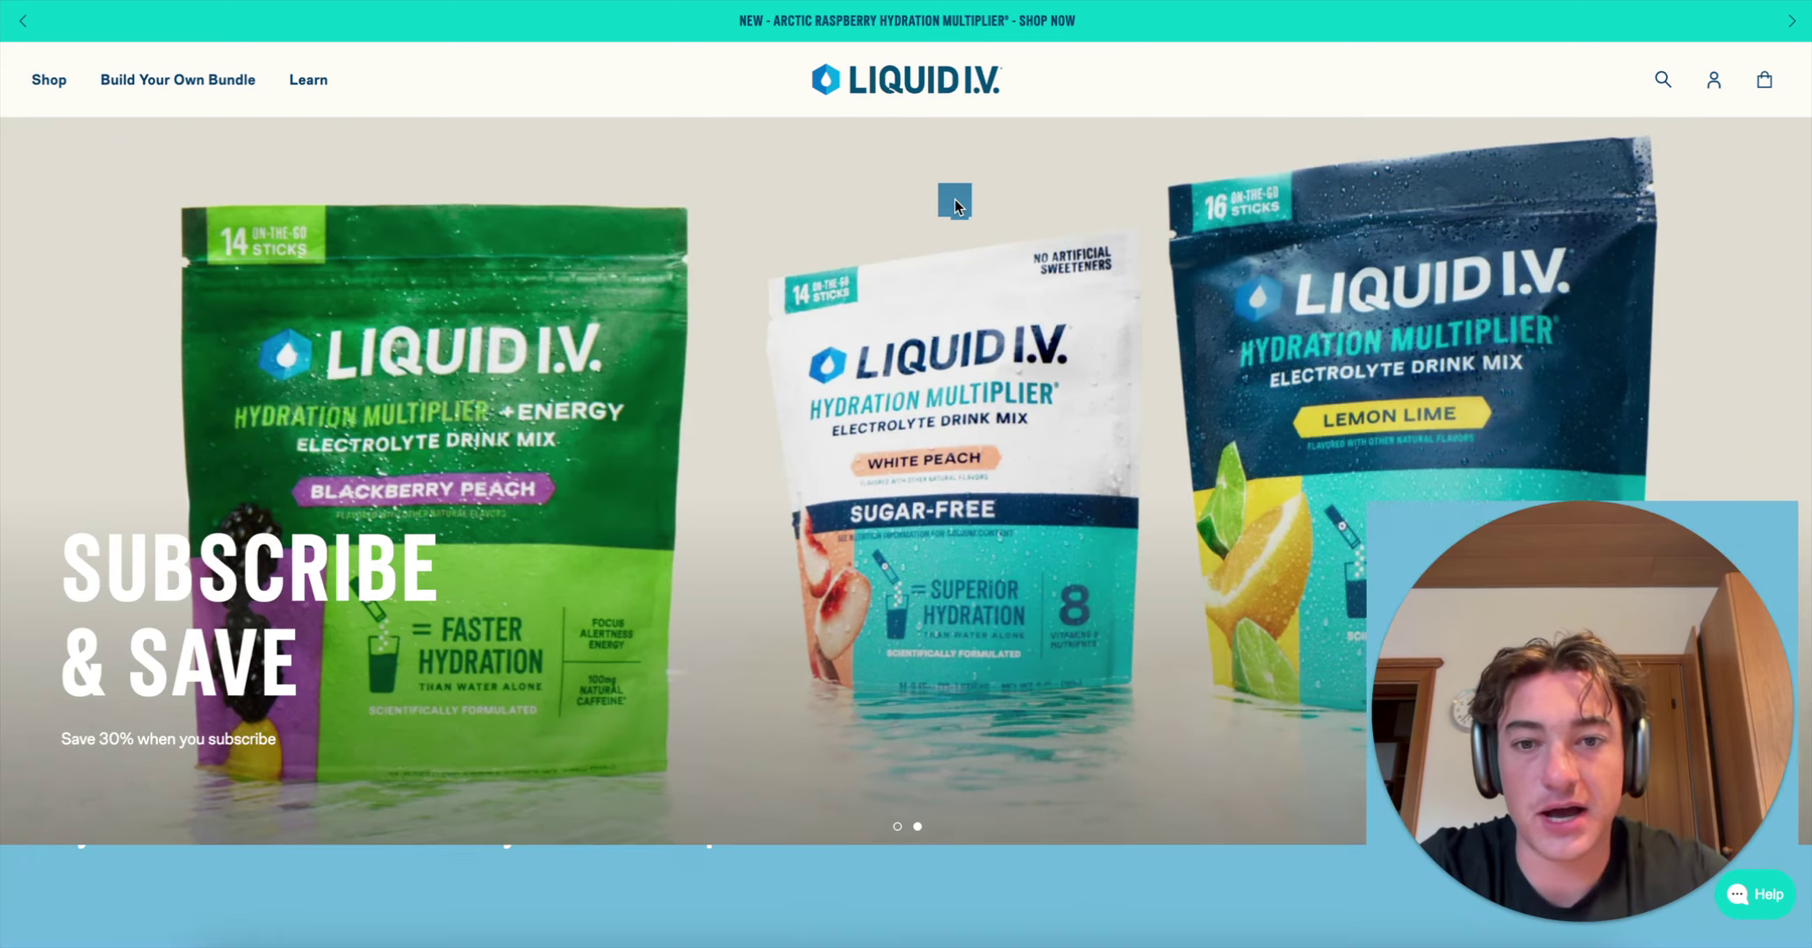
{"action": "scroll", "coordinate": [773, 760], "scroll_direction": "down", "scroll_amount": 10}
{"action": "scroll", "coordinate": [773, 760], "scroll_direction": "down", "scroll_amount": 8}
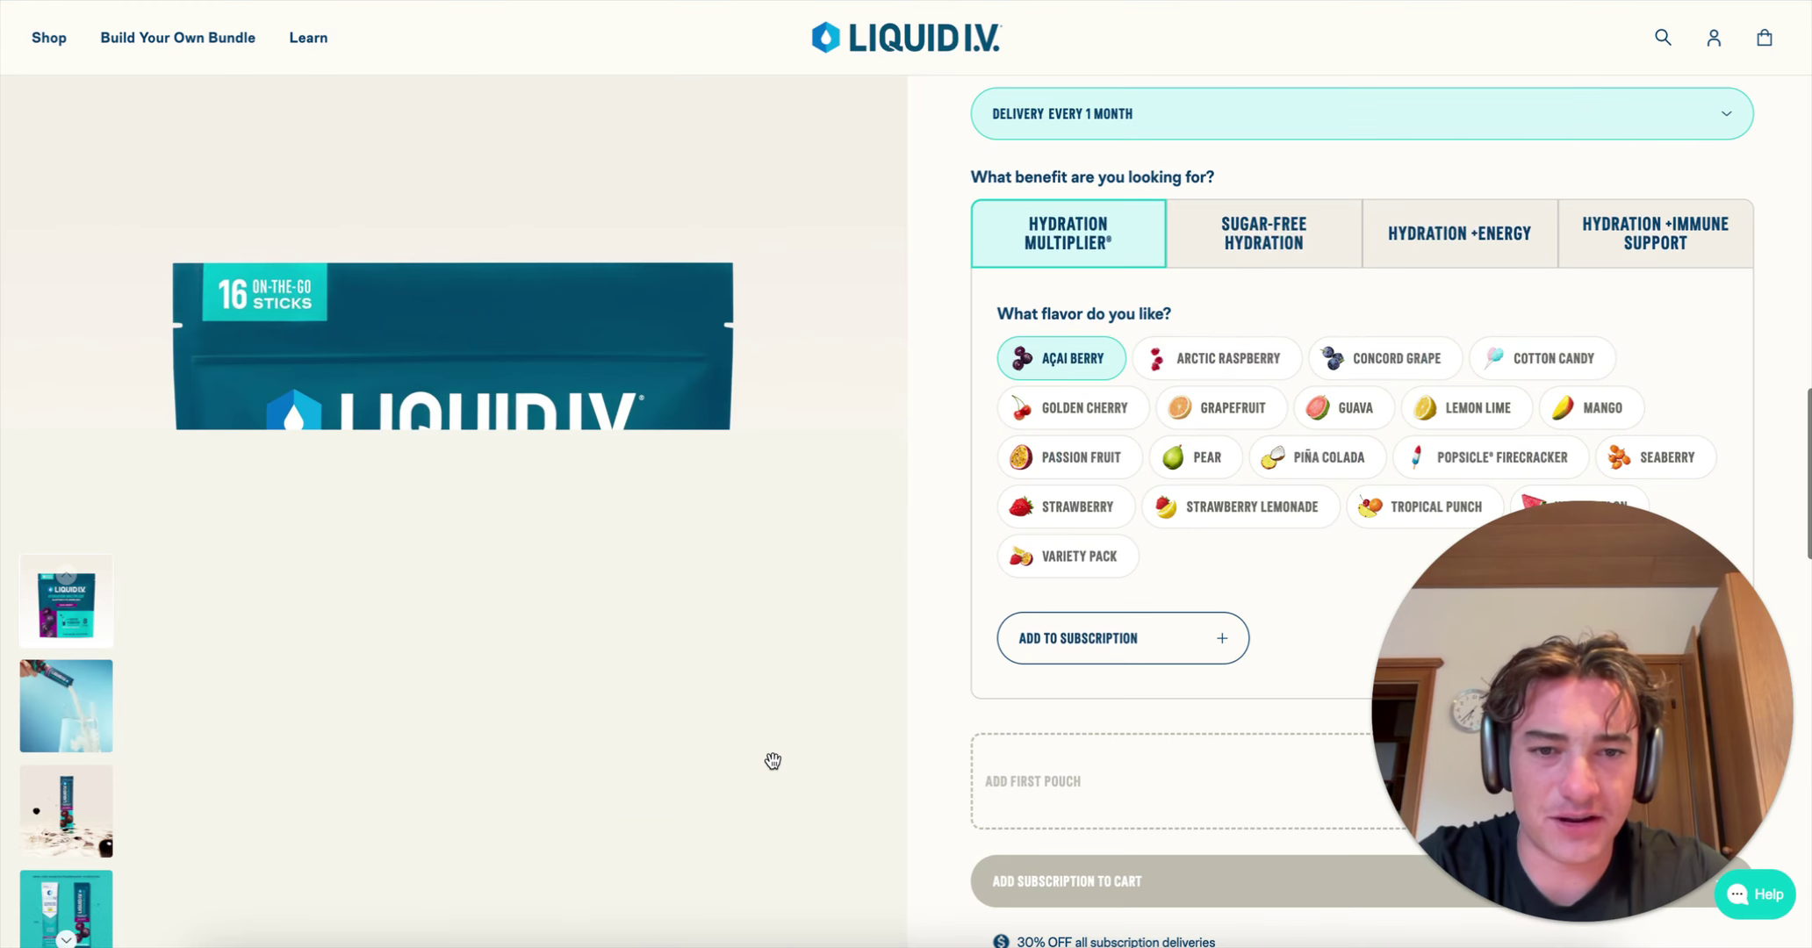
{"action": "scroll", "coordinate": [1034, 740], "scroll_direction": "down", "scroll_amount": 8}
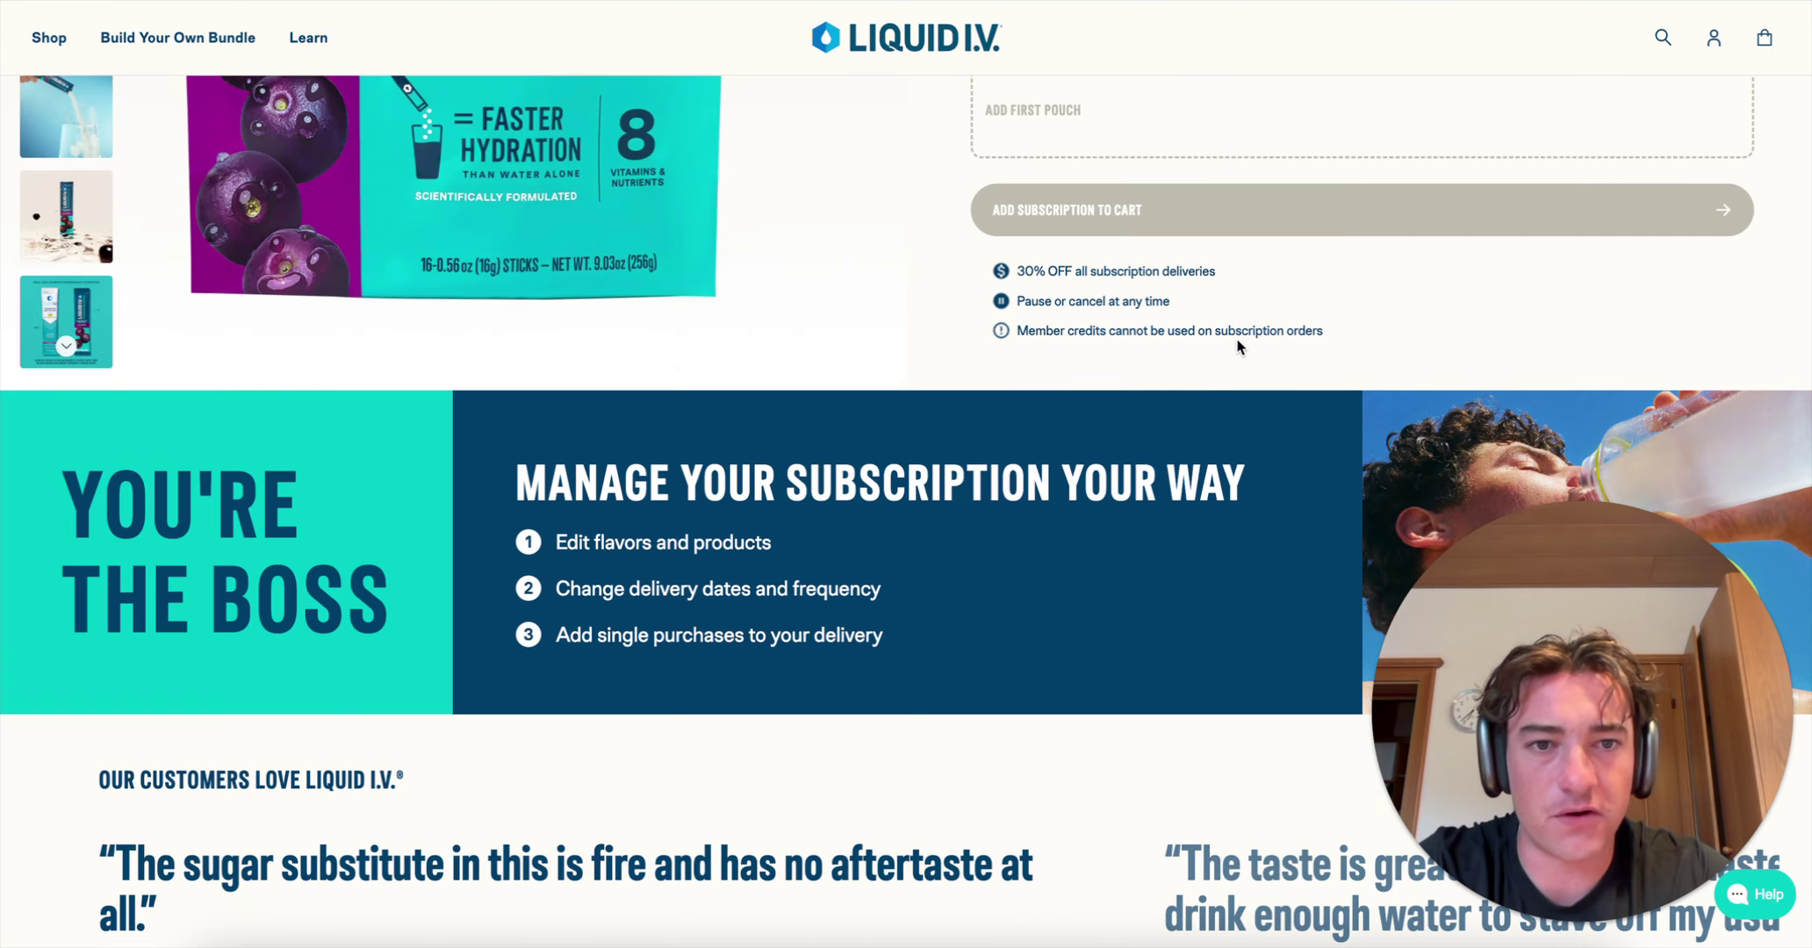
{"action": "left_click_drag", "start_coordinate": [1224, 281], "coordinate": [995, 286]}
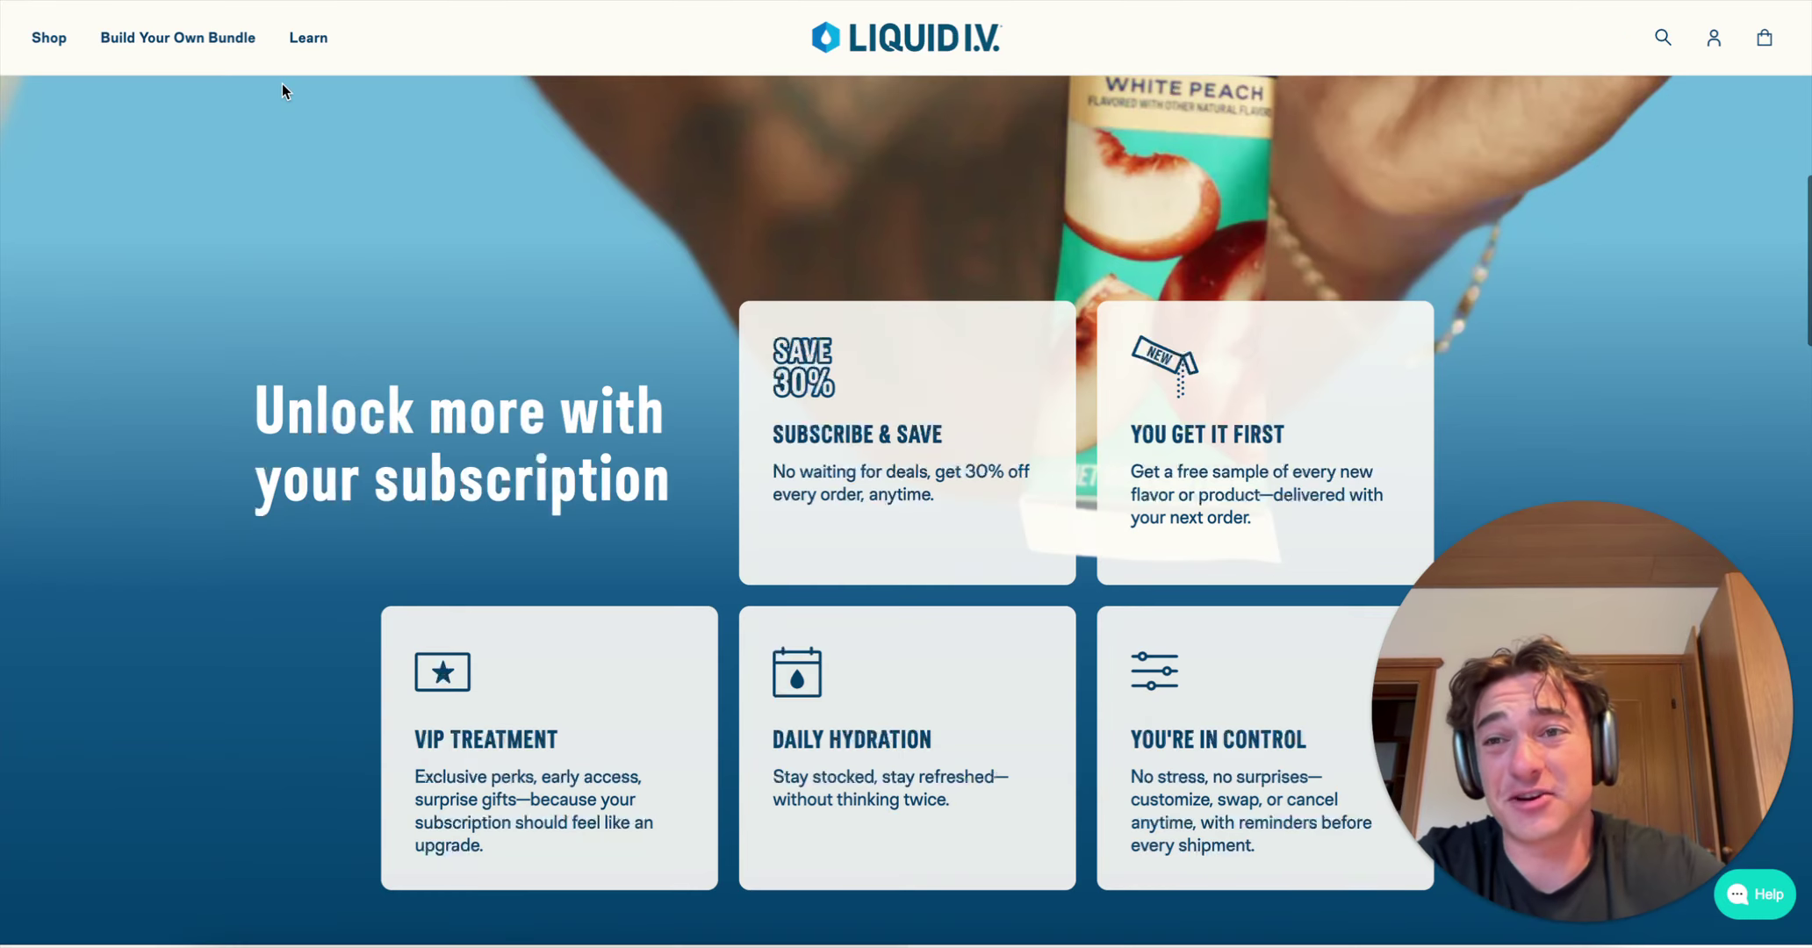
{"action": "scroll", "coordinate": [619, 469], "scroll_direction": "up", "scroll_amount": 10}
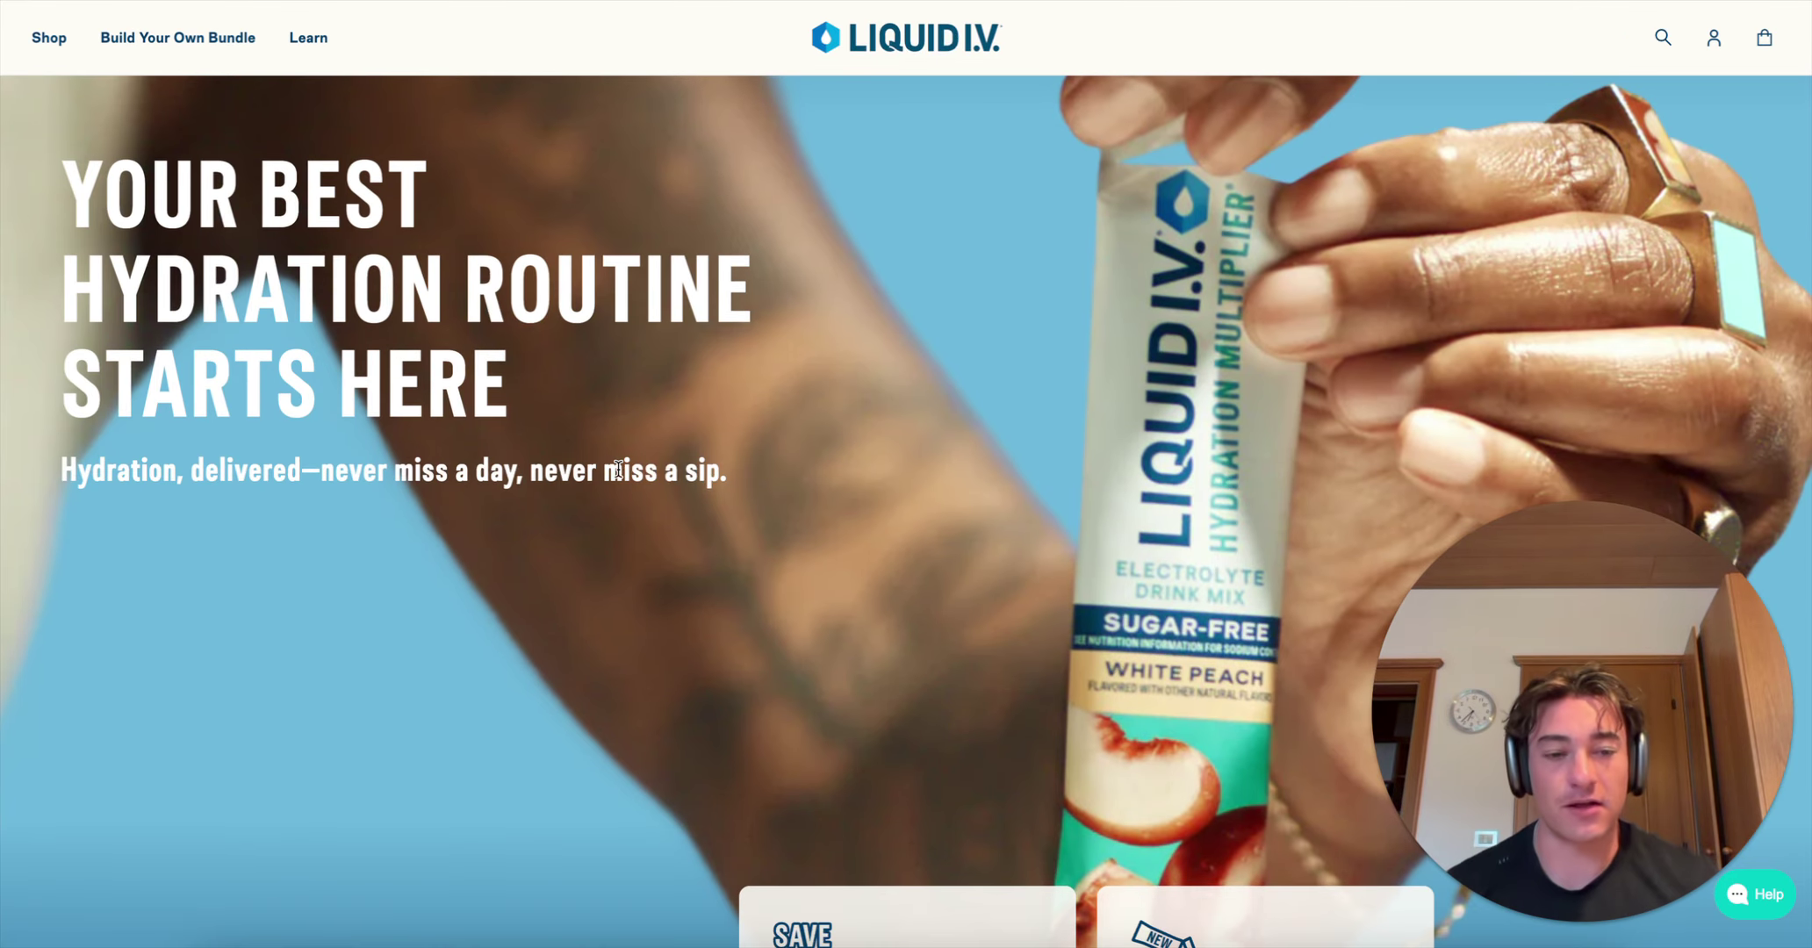
{"action": "scroll", "coordinate": [619, 469], "scroll_direction": "down", "scroll_amount": 2}
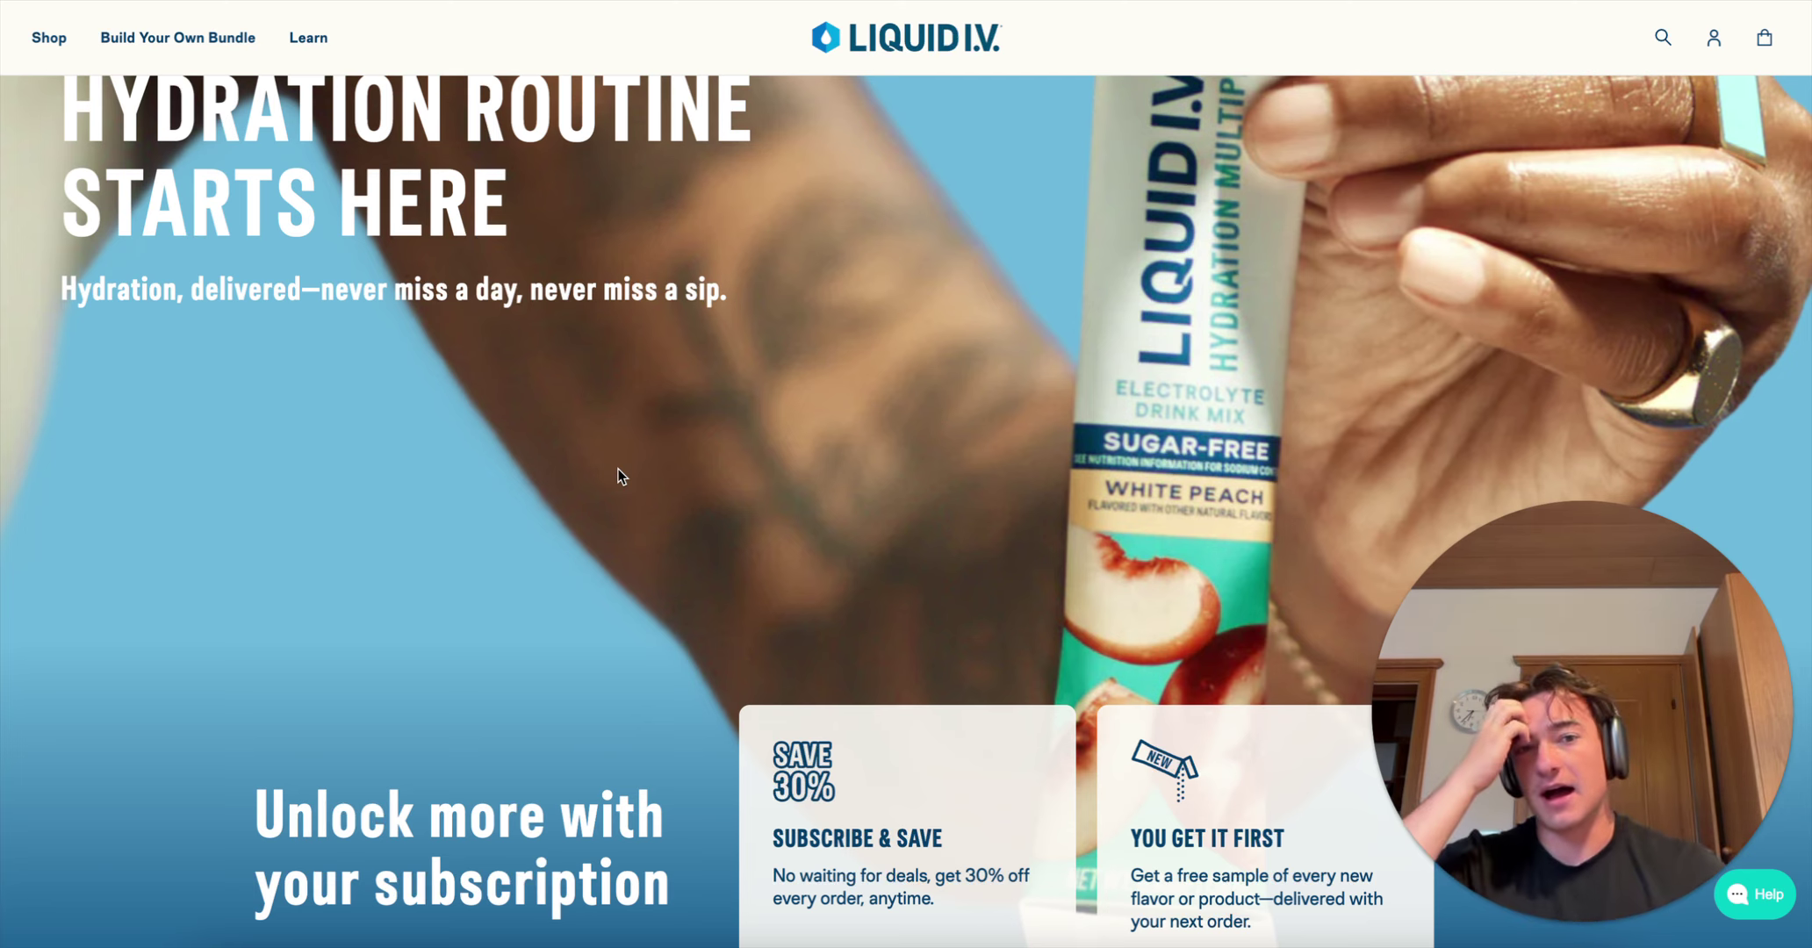
{"action": "scroll", "coordinate": [561, 376], "scroll_direction": "up", "scroll_amount": 6}
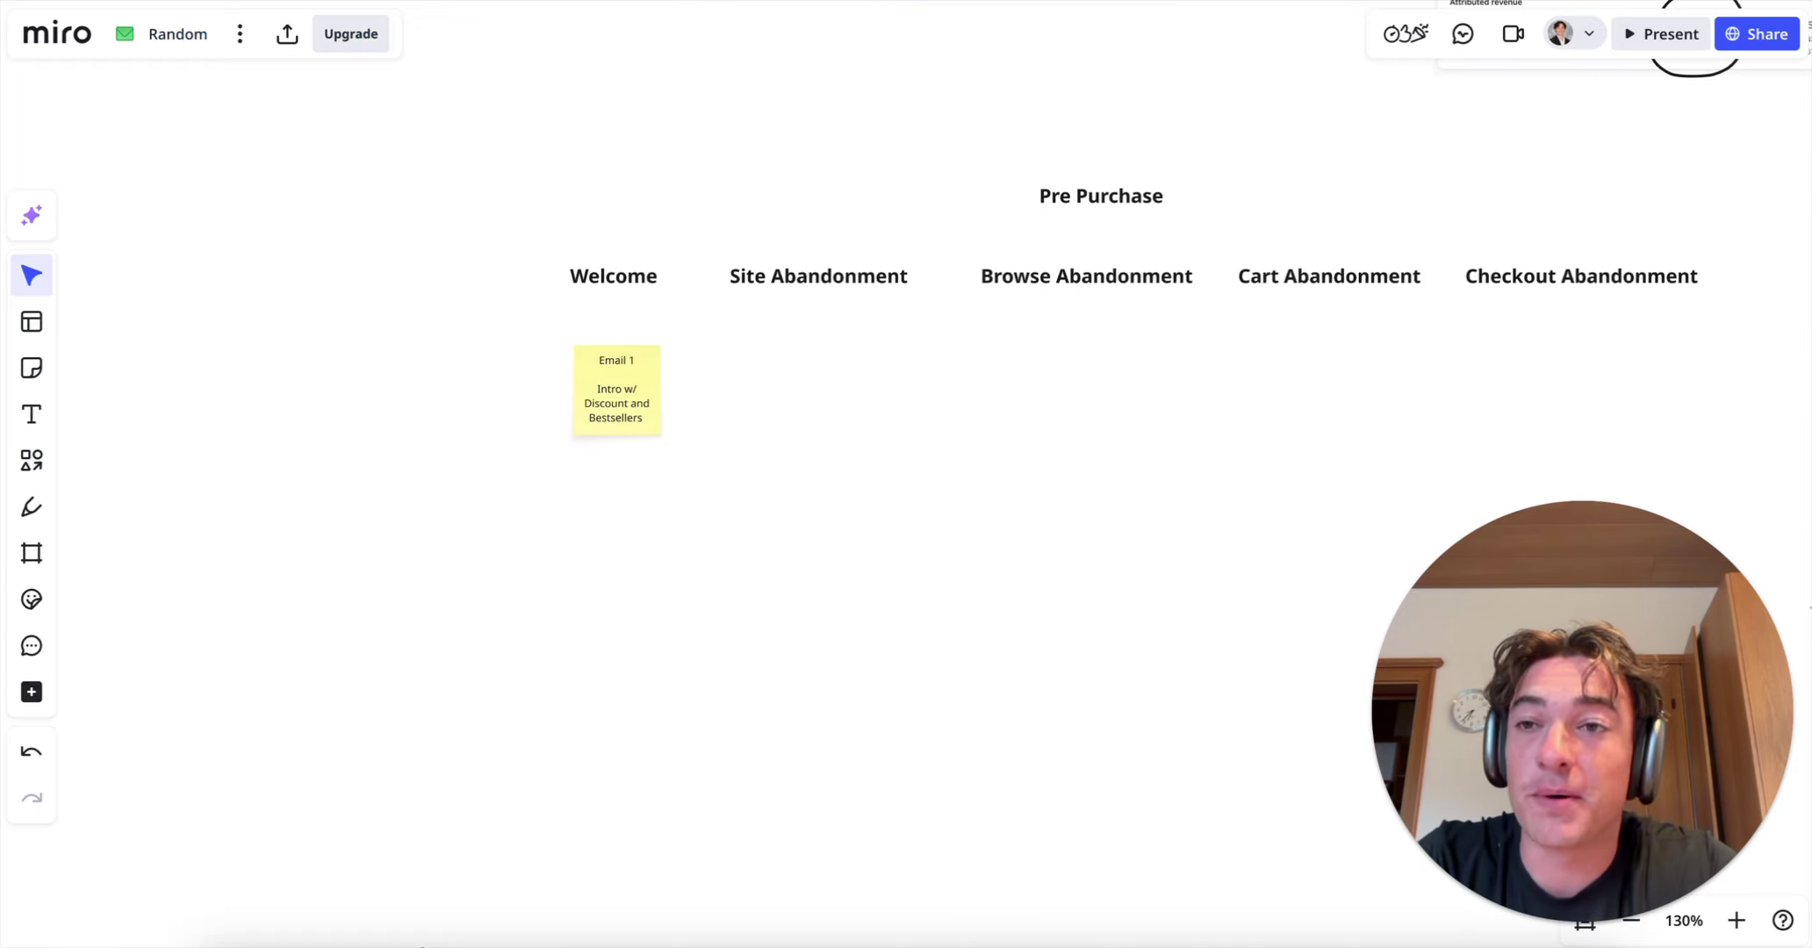
Step: Add the text "TRY Bundle Offer w/ Subscription" in the empty area beside the Welcome column and remove its bold formatting
{"action": "left_click", "coordinate": [29, 423]}
{"action": "left_click", "coordinate": [506, 340]}
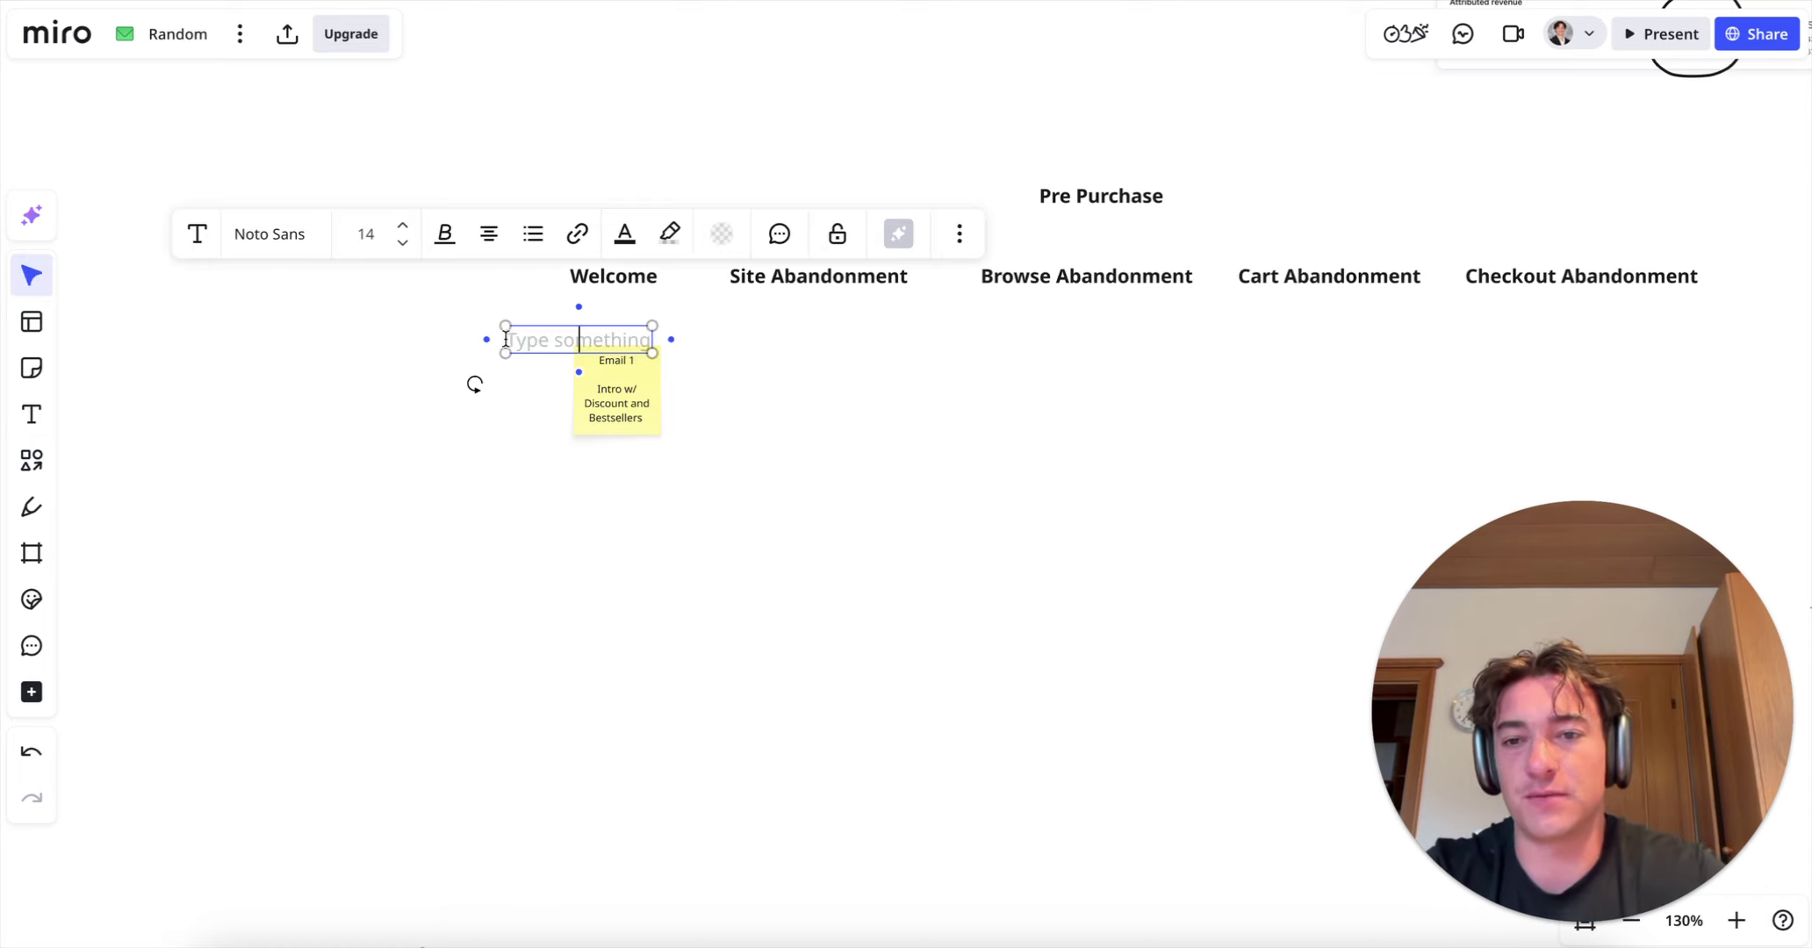
{"action": "type", "text": "TRY"}
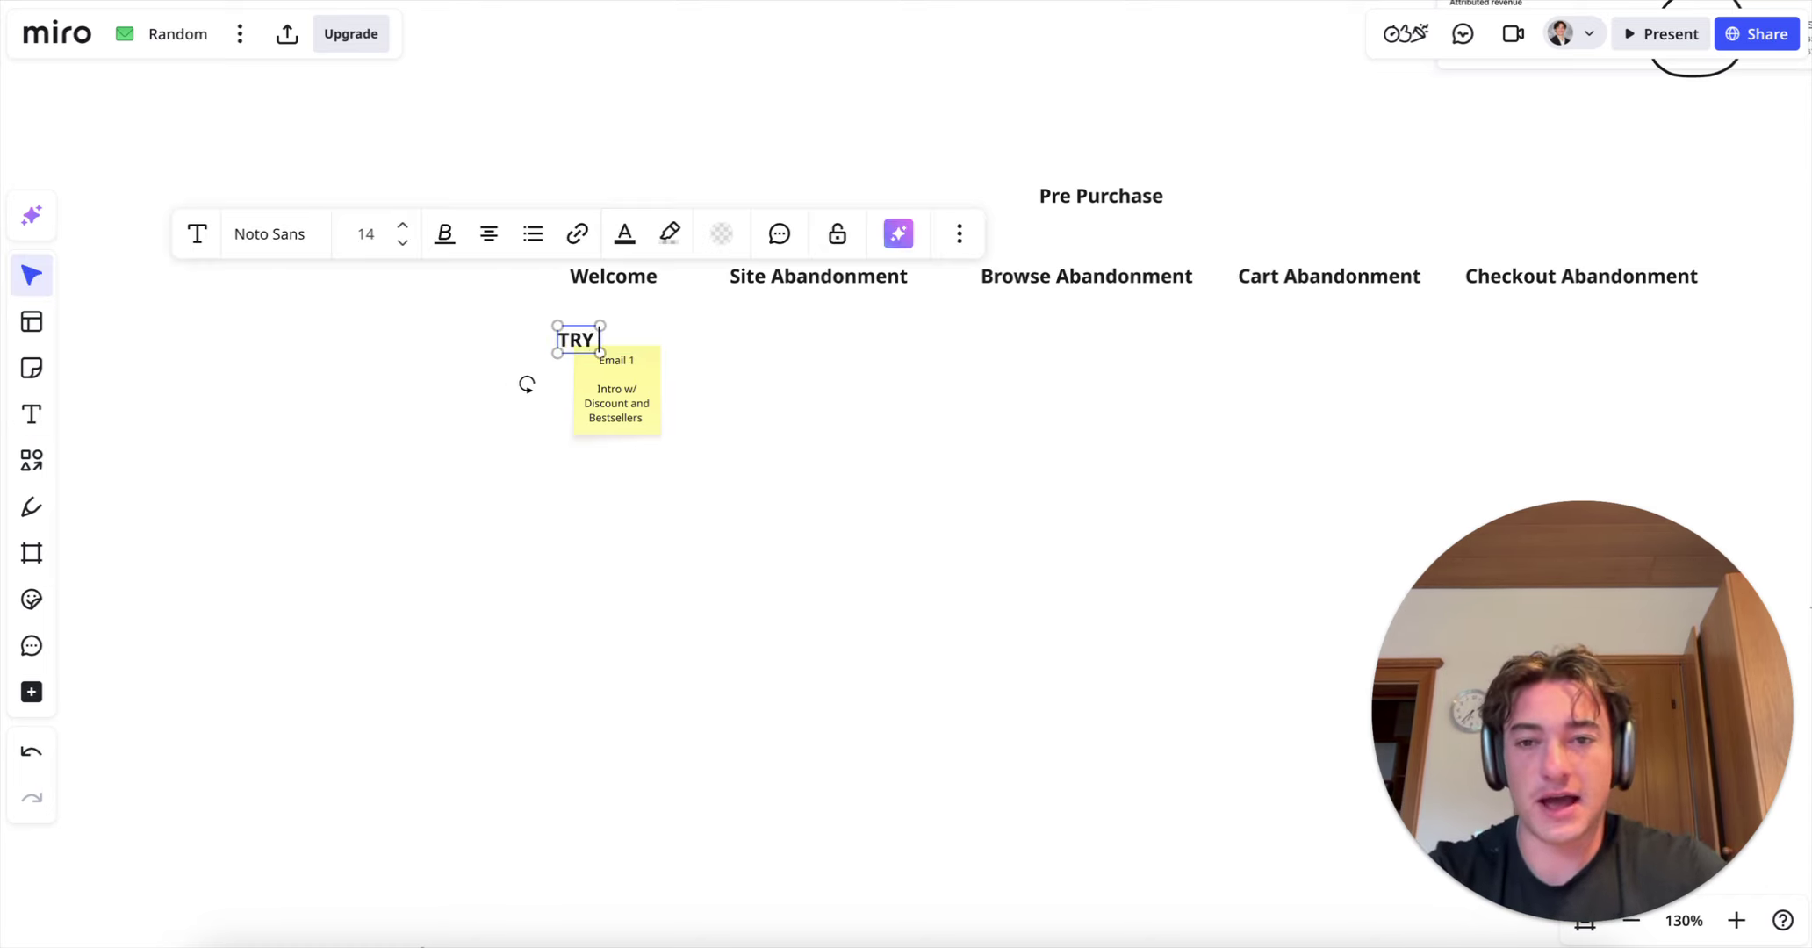
{"action": "type", "text": " Bundle Offer w/ Subscru"}
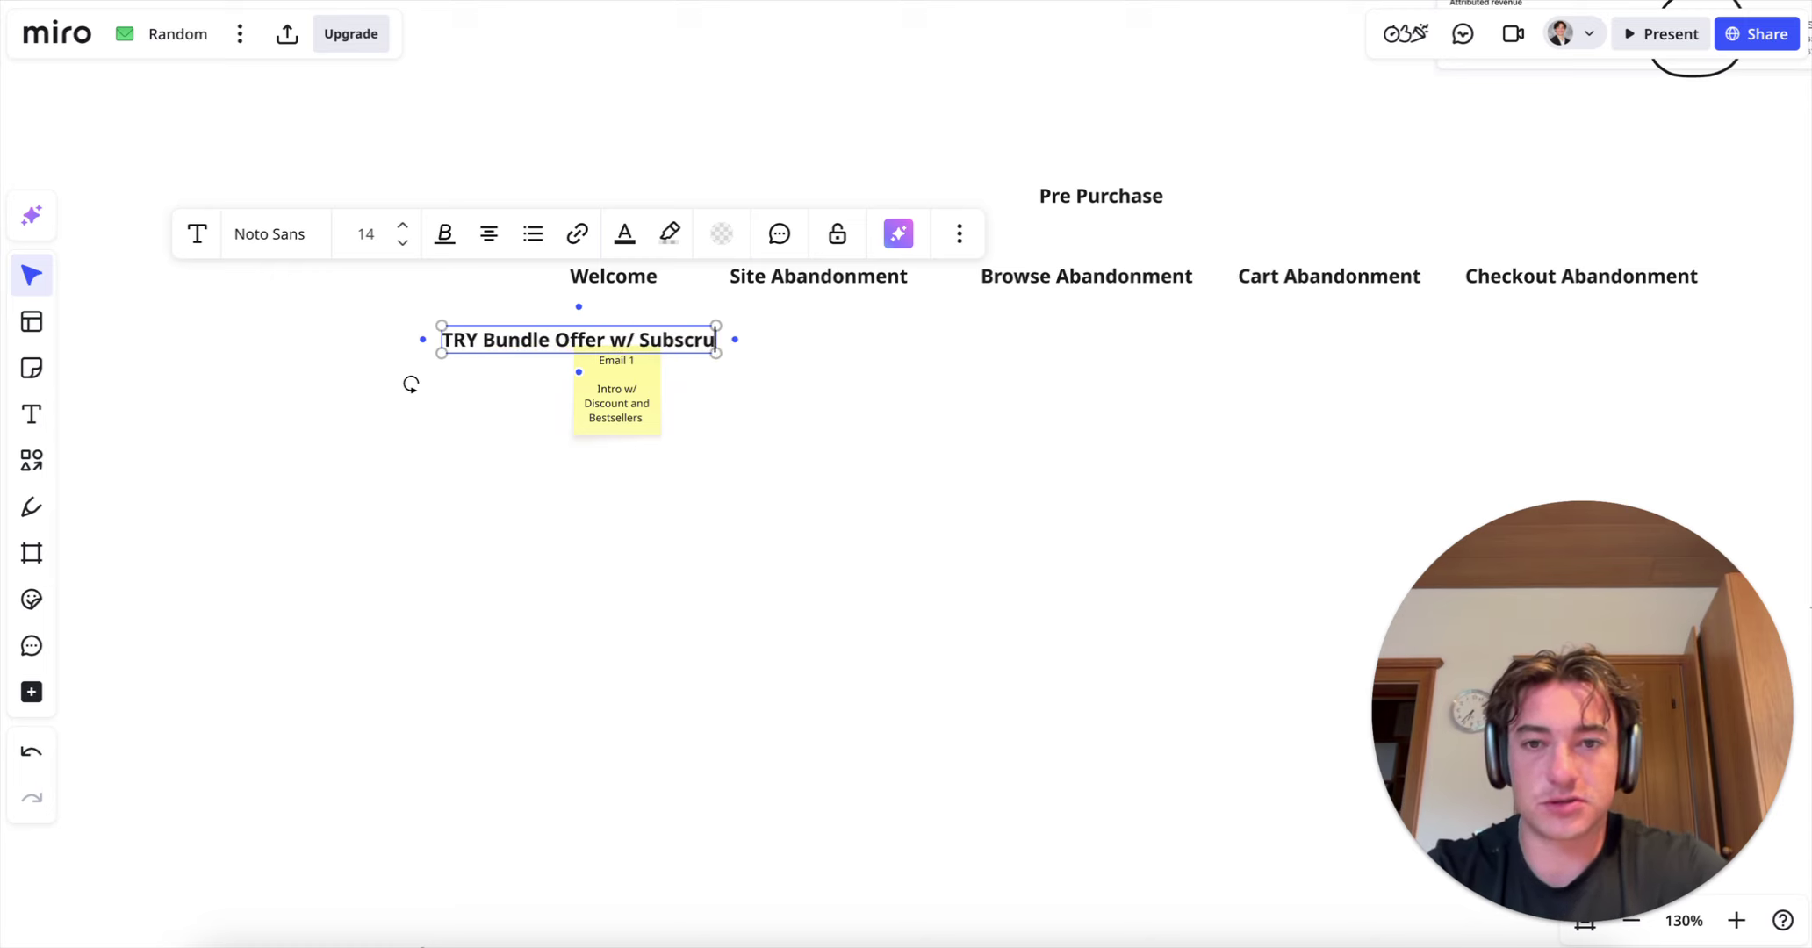
{"action": "key", "text": "BackSpace"}
{"action": "type", "text": "iption"}
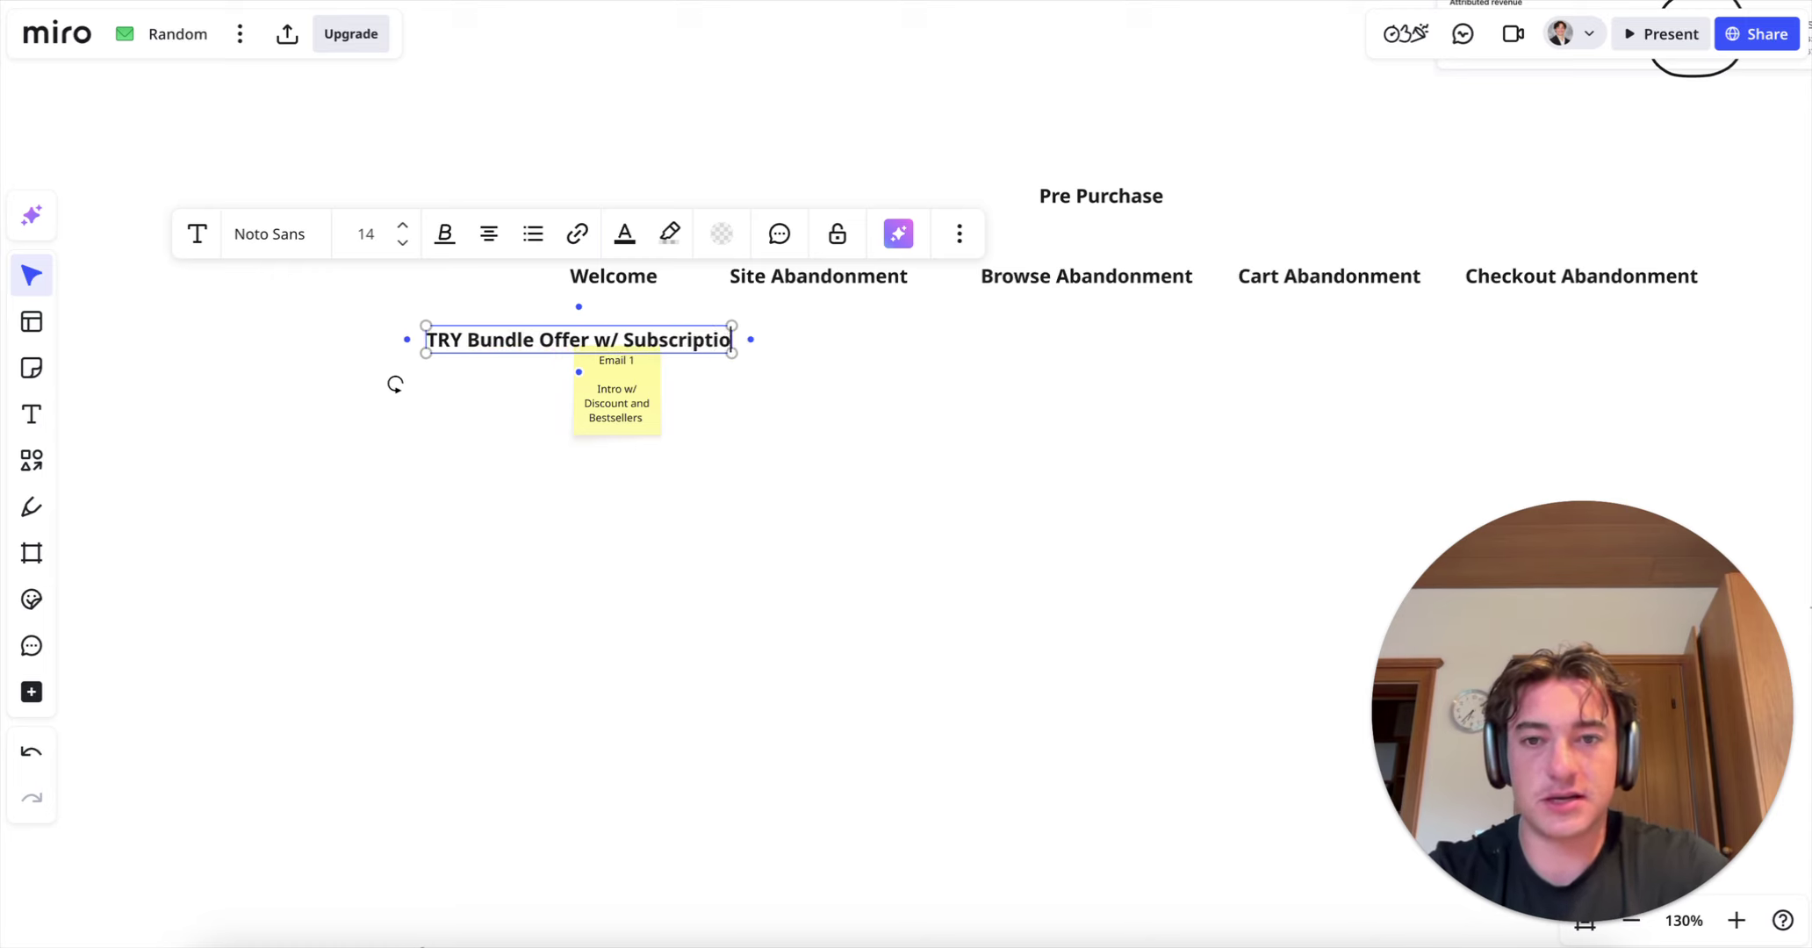
{"action": "left_click", "coordinate": [813, 625]}
{"action": "left_click_drag", "start_coordinate": [658, 345], "coordinate": [398, 325]}
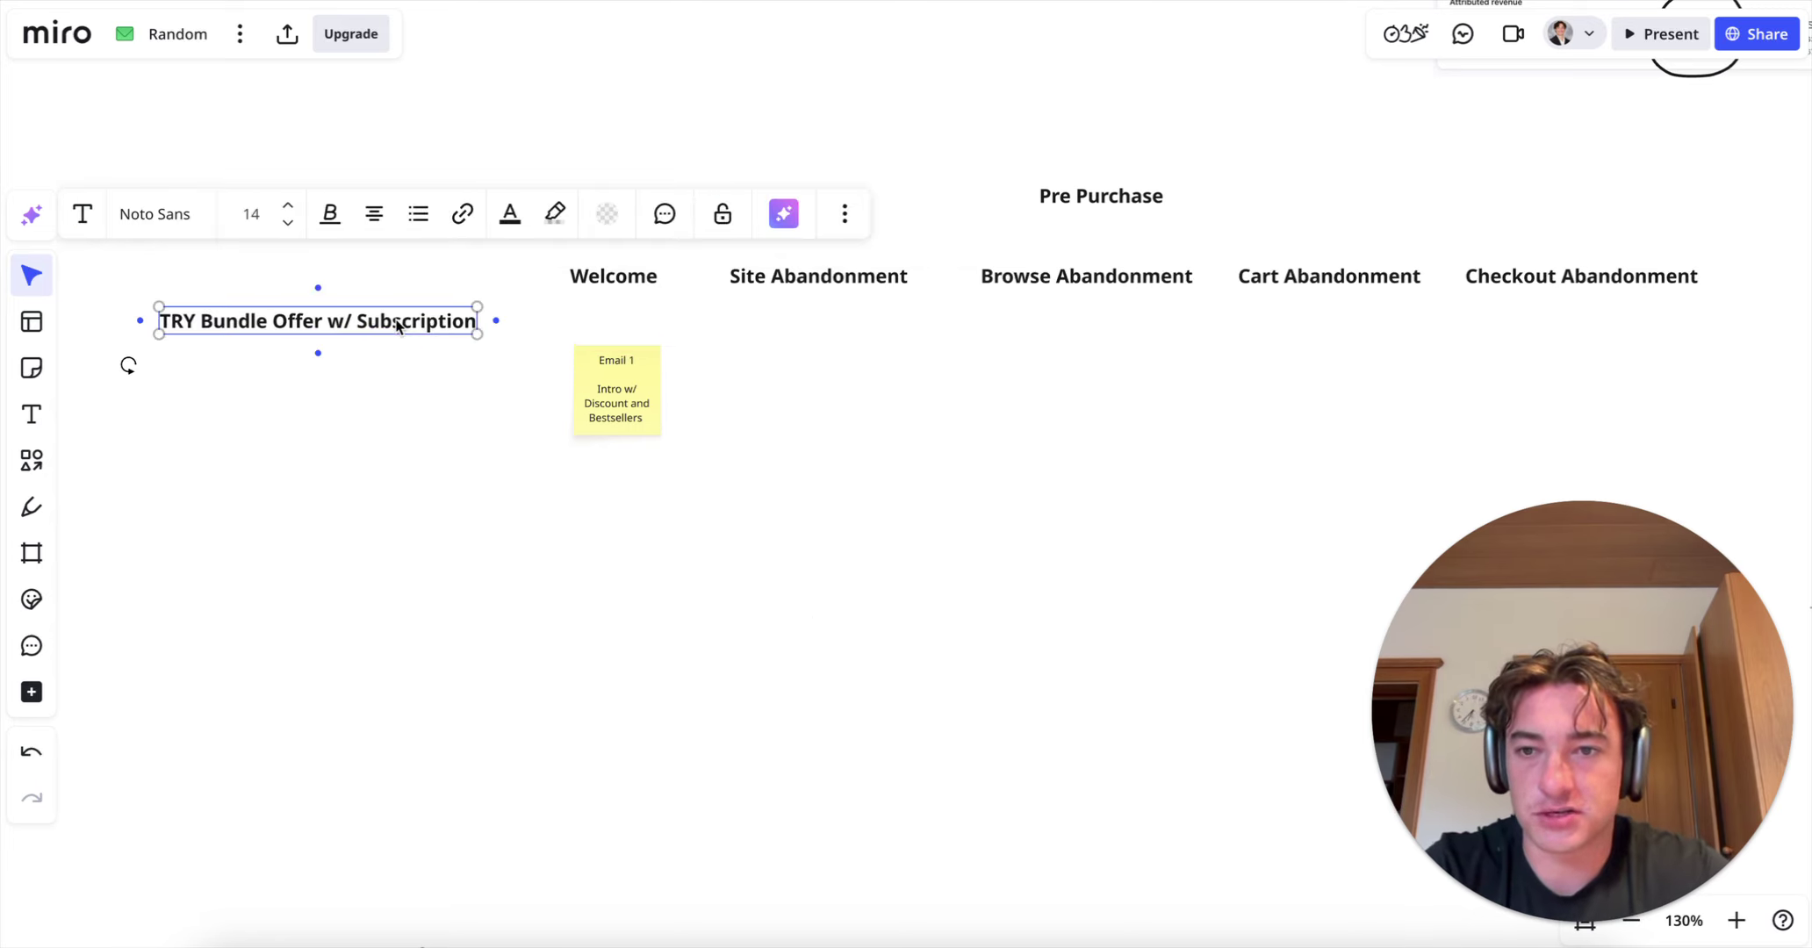
{"action": "left_click", "coordinate": [330, 214]}
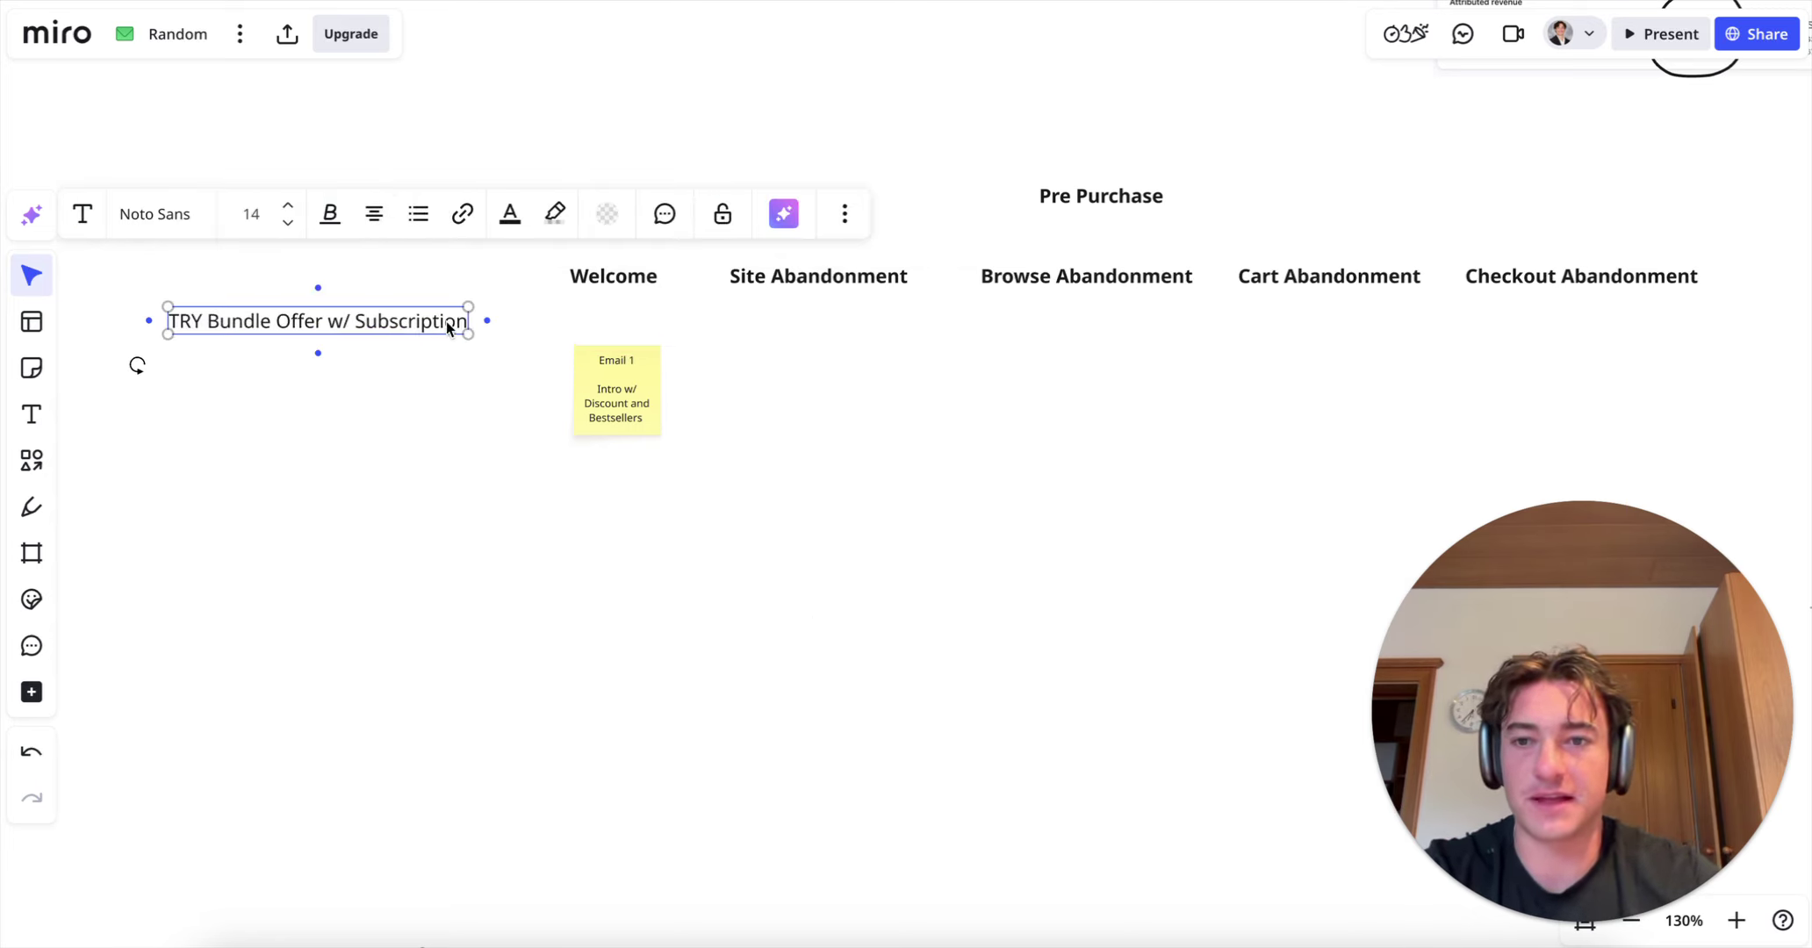
Step: Add the line "$ OFF vs % OFF" below the bundle offer line in the same text block, separated by a blank line
{"action": "double_click", "coordinate": [453, 323]}
{"action": "key", "text": "Right"}
{"action": "key", "text": "Return"}
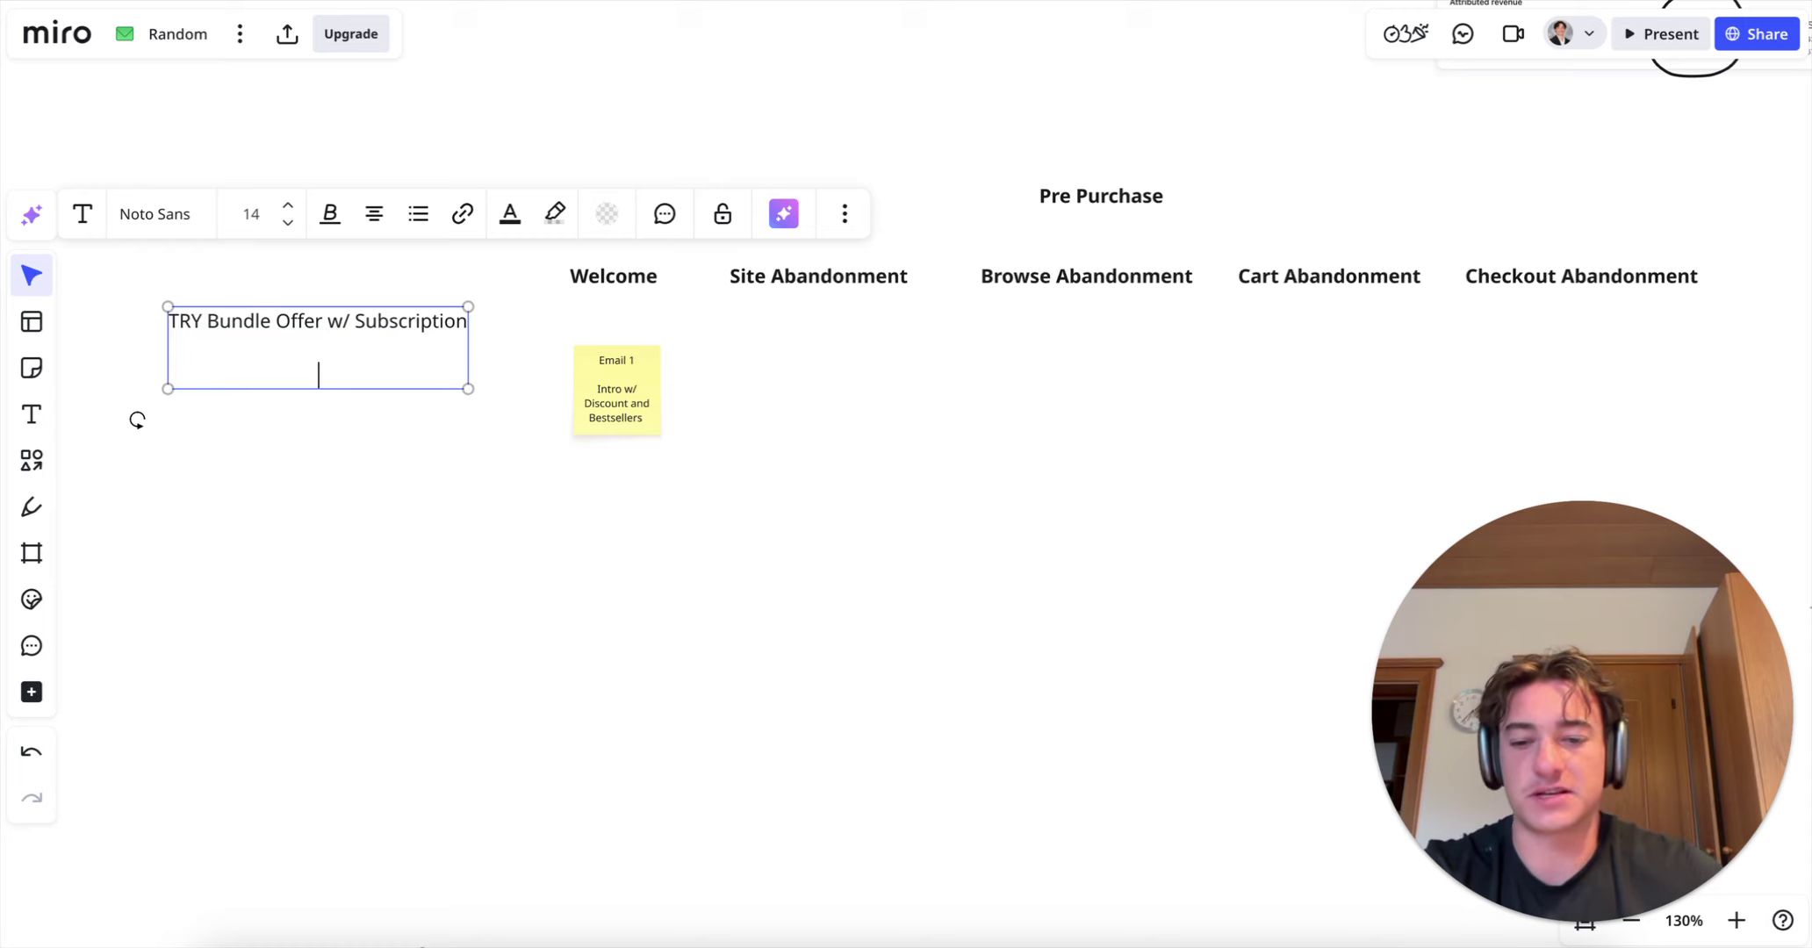
{"action": "type", "text": "$ OFF vs "}
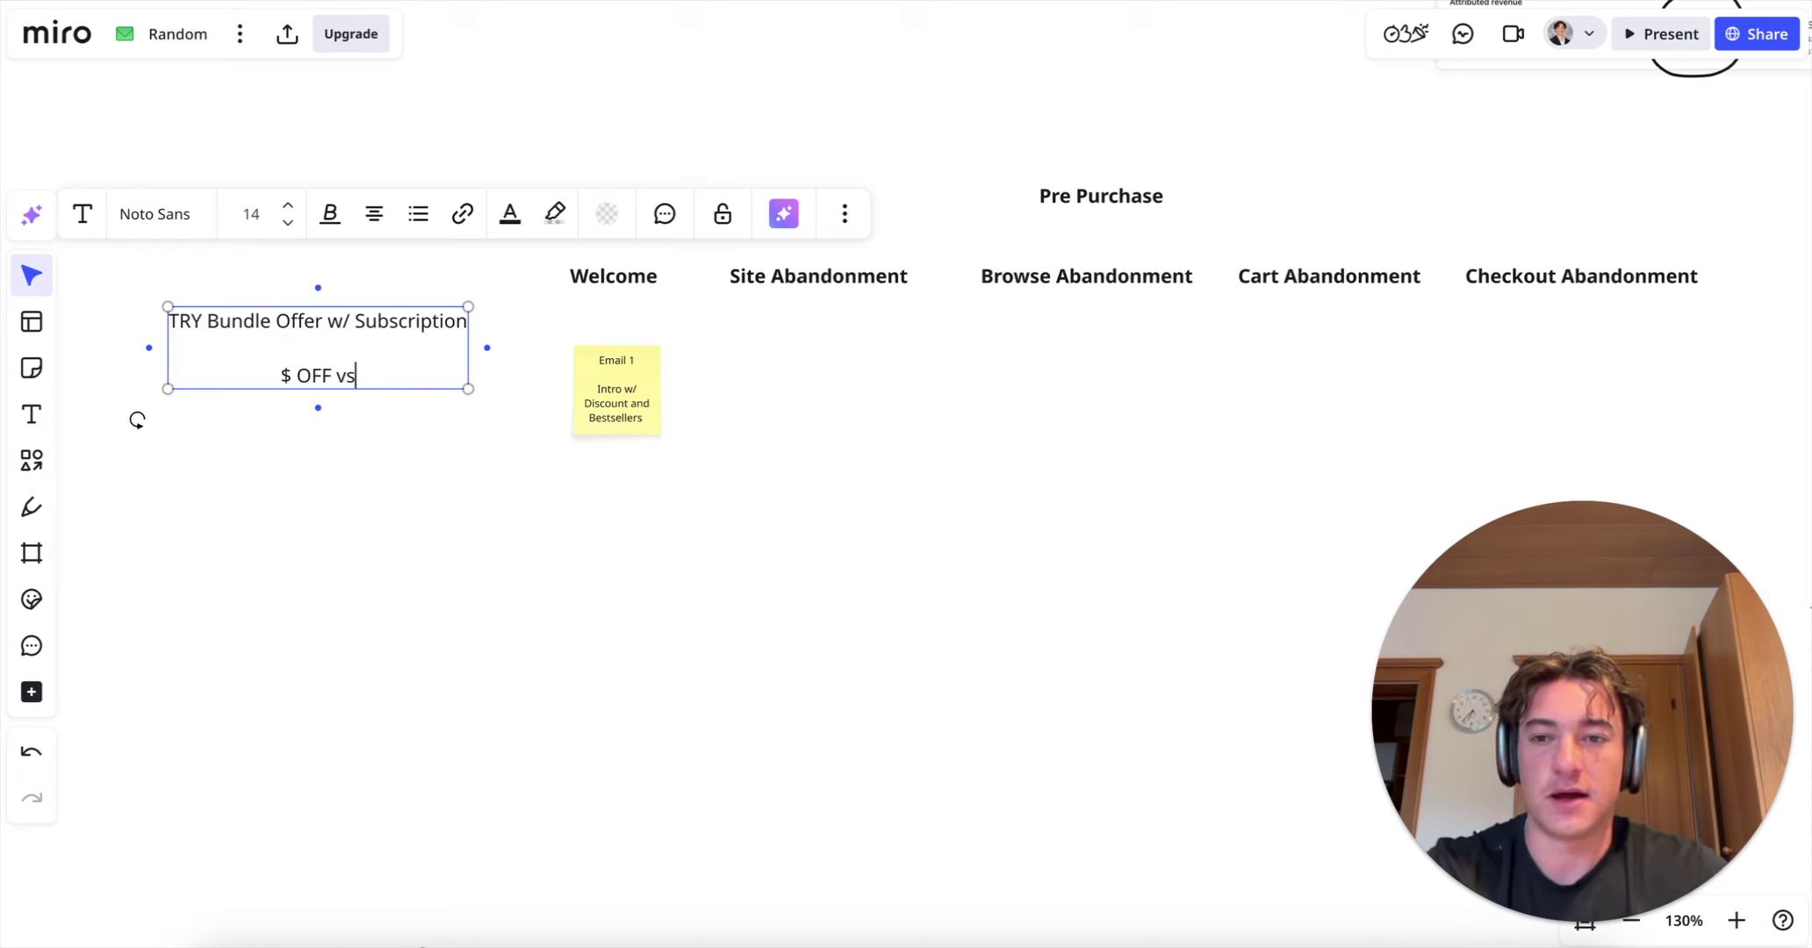
{"action": "type", "text": "% OFF"}
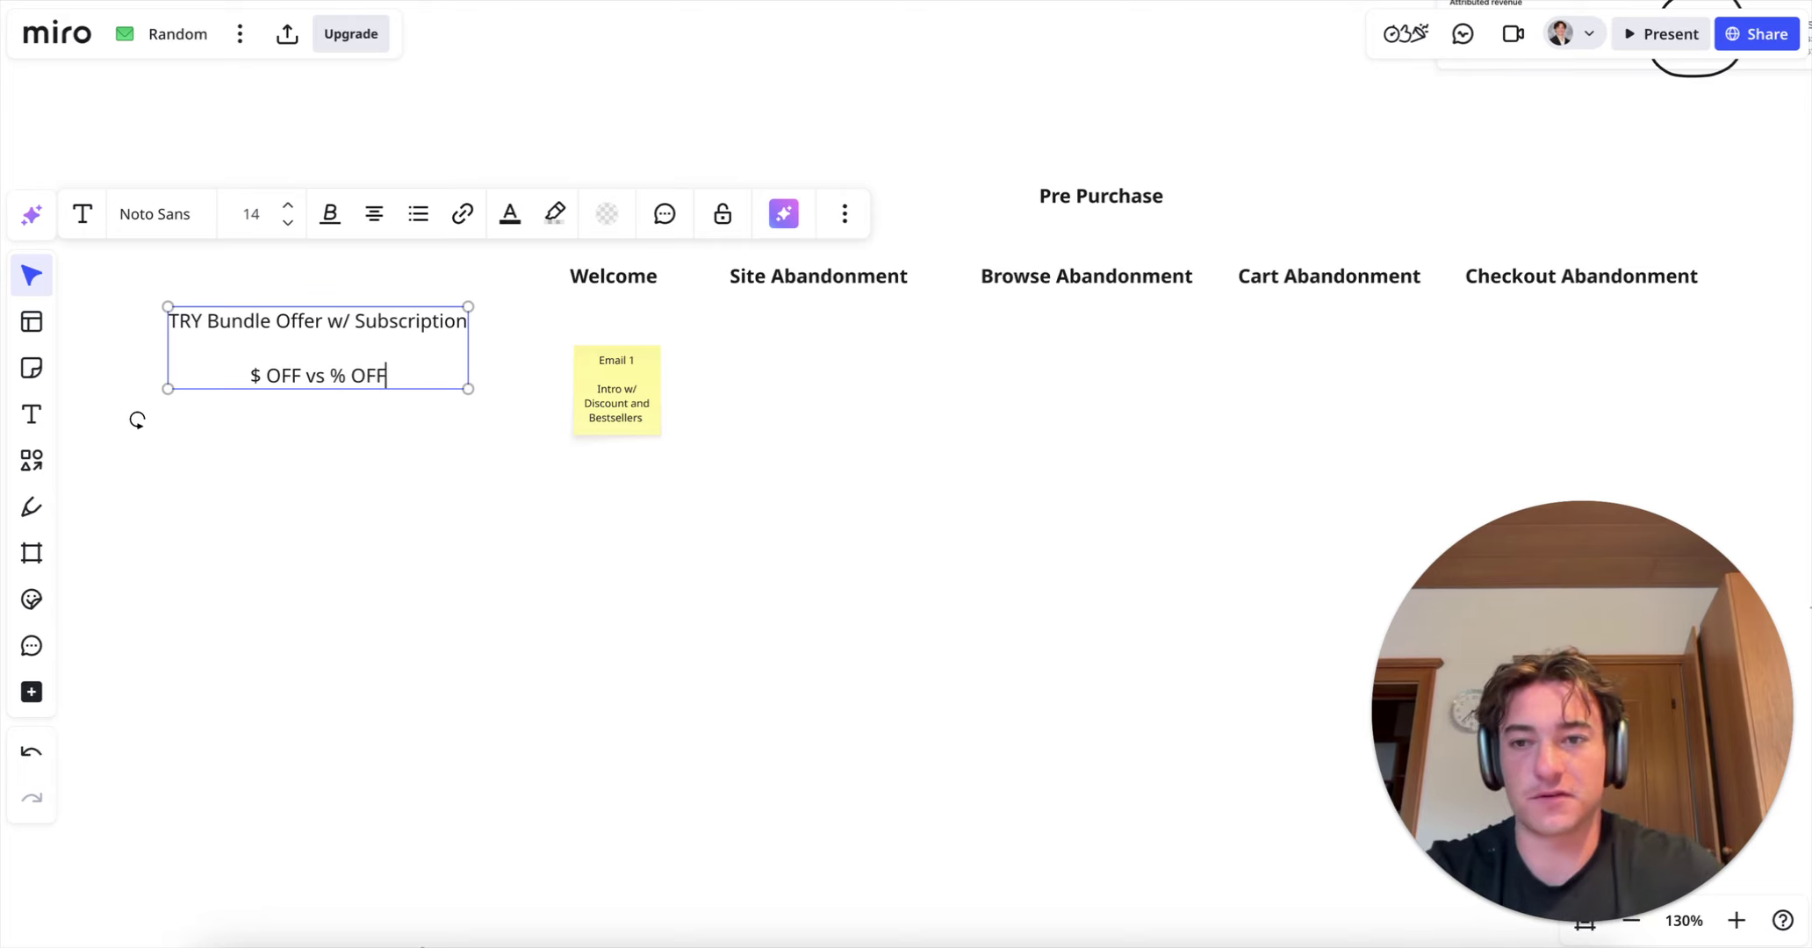
Step: Add "(Mystery Discount)" as the last line of the offer notes text, separated by a blank line
{"action": "key", "text": "Return"}
{"action": "key", "text": "Return"}
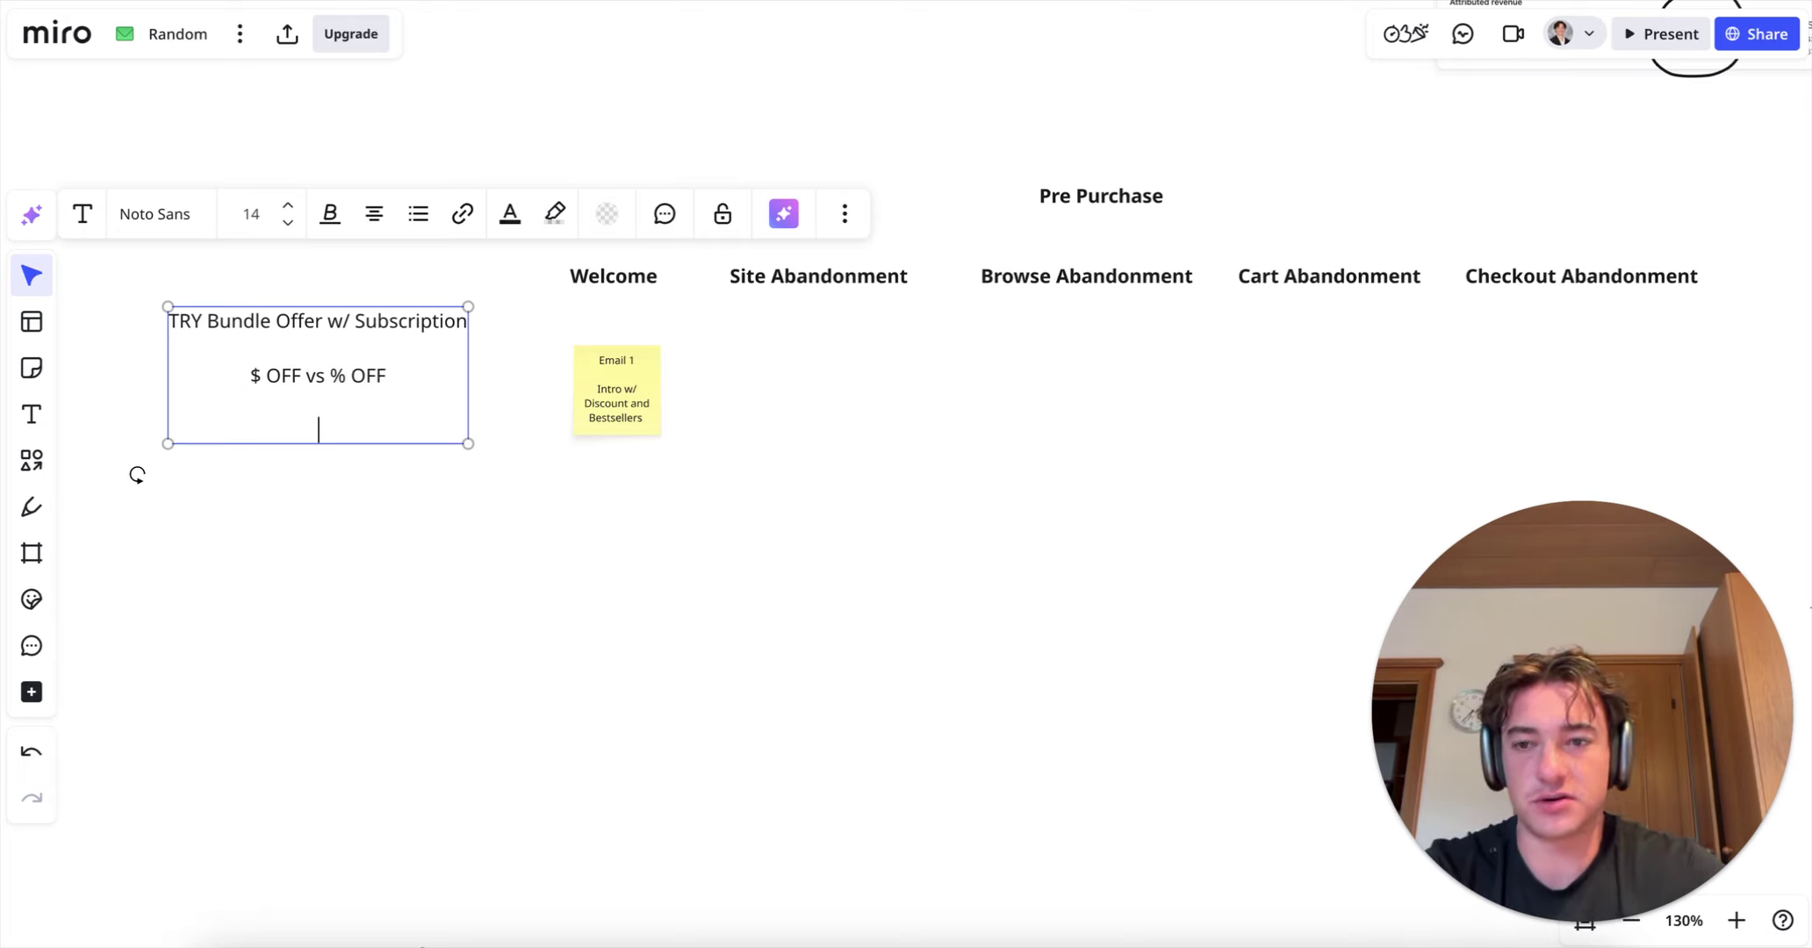
{"action": "type", "text": "(Mystery Dis"}
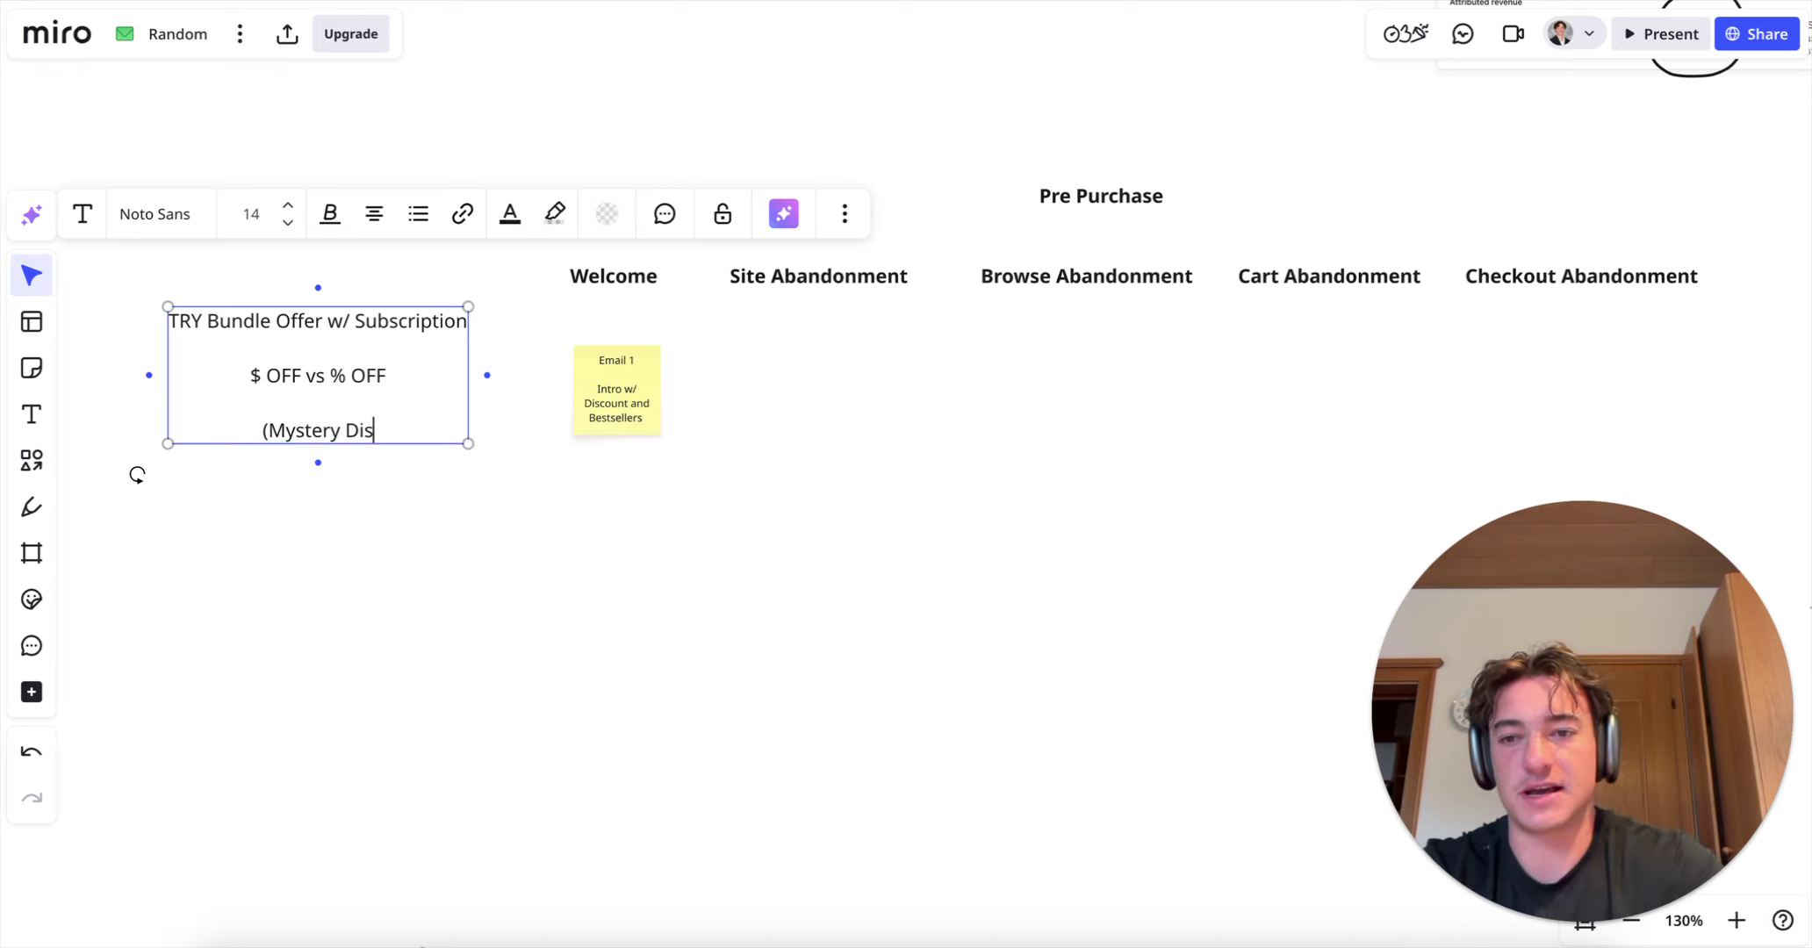
{"action": "type", "text": "count)"}
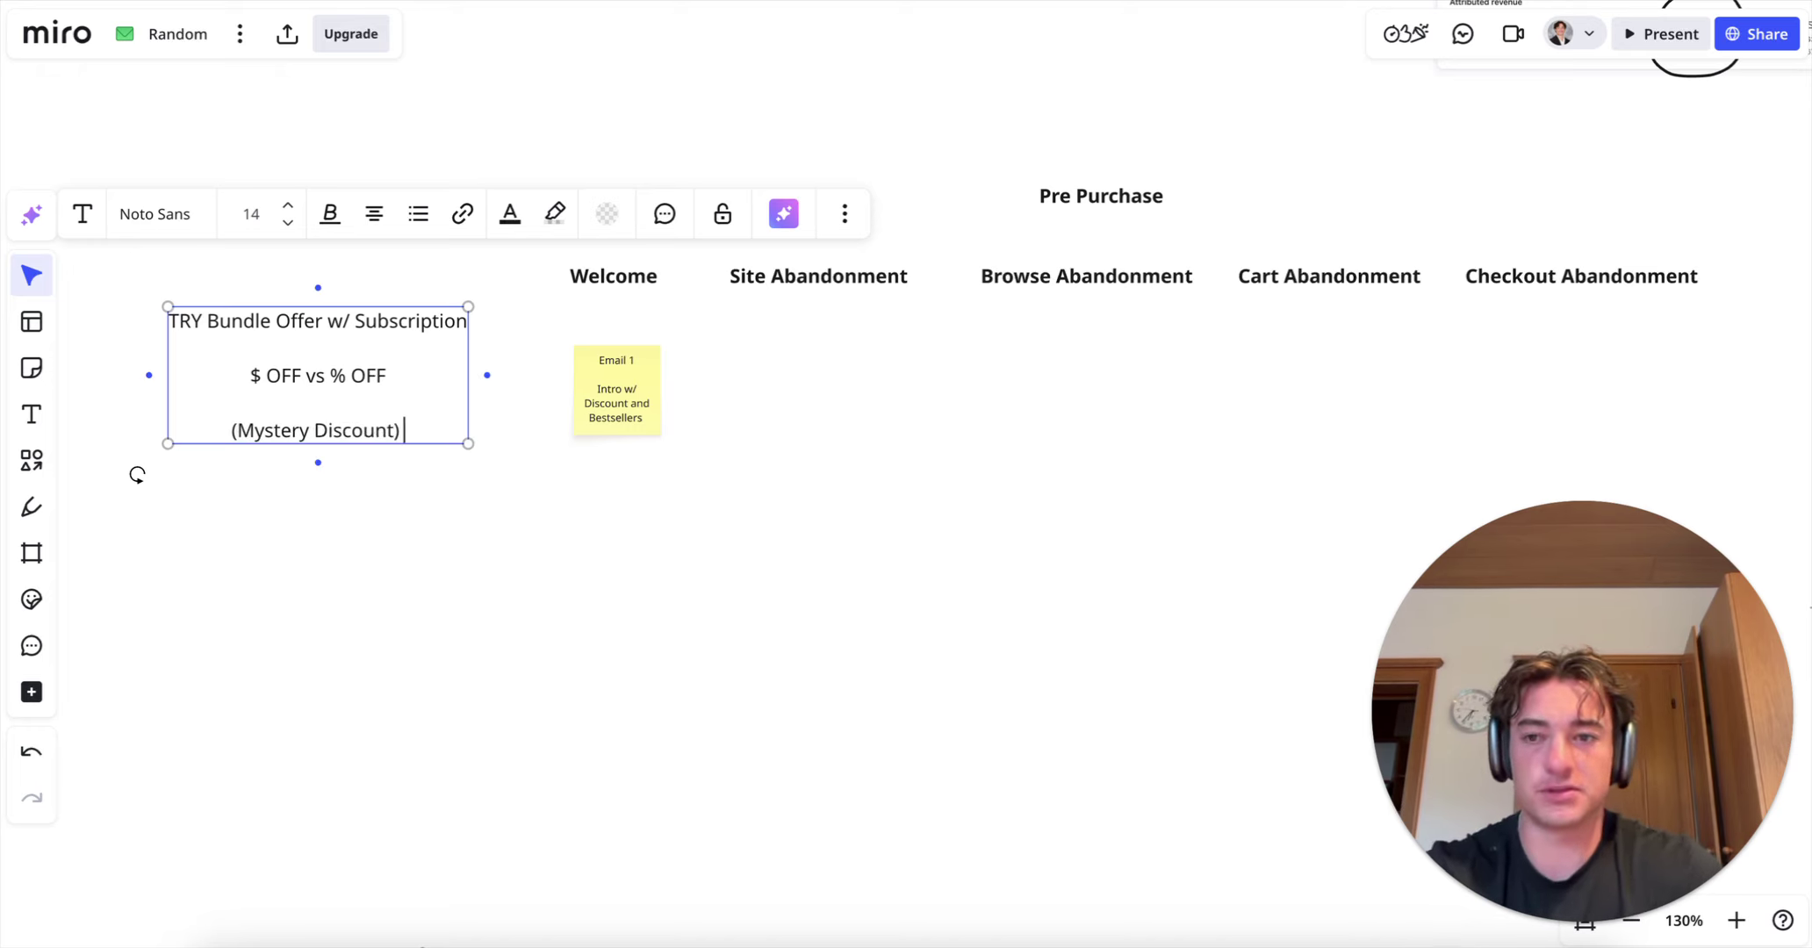
{"action": "key", "text": "BackSpace"}
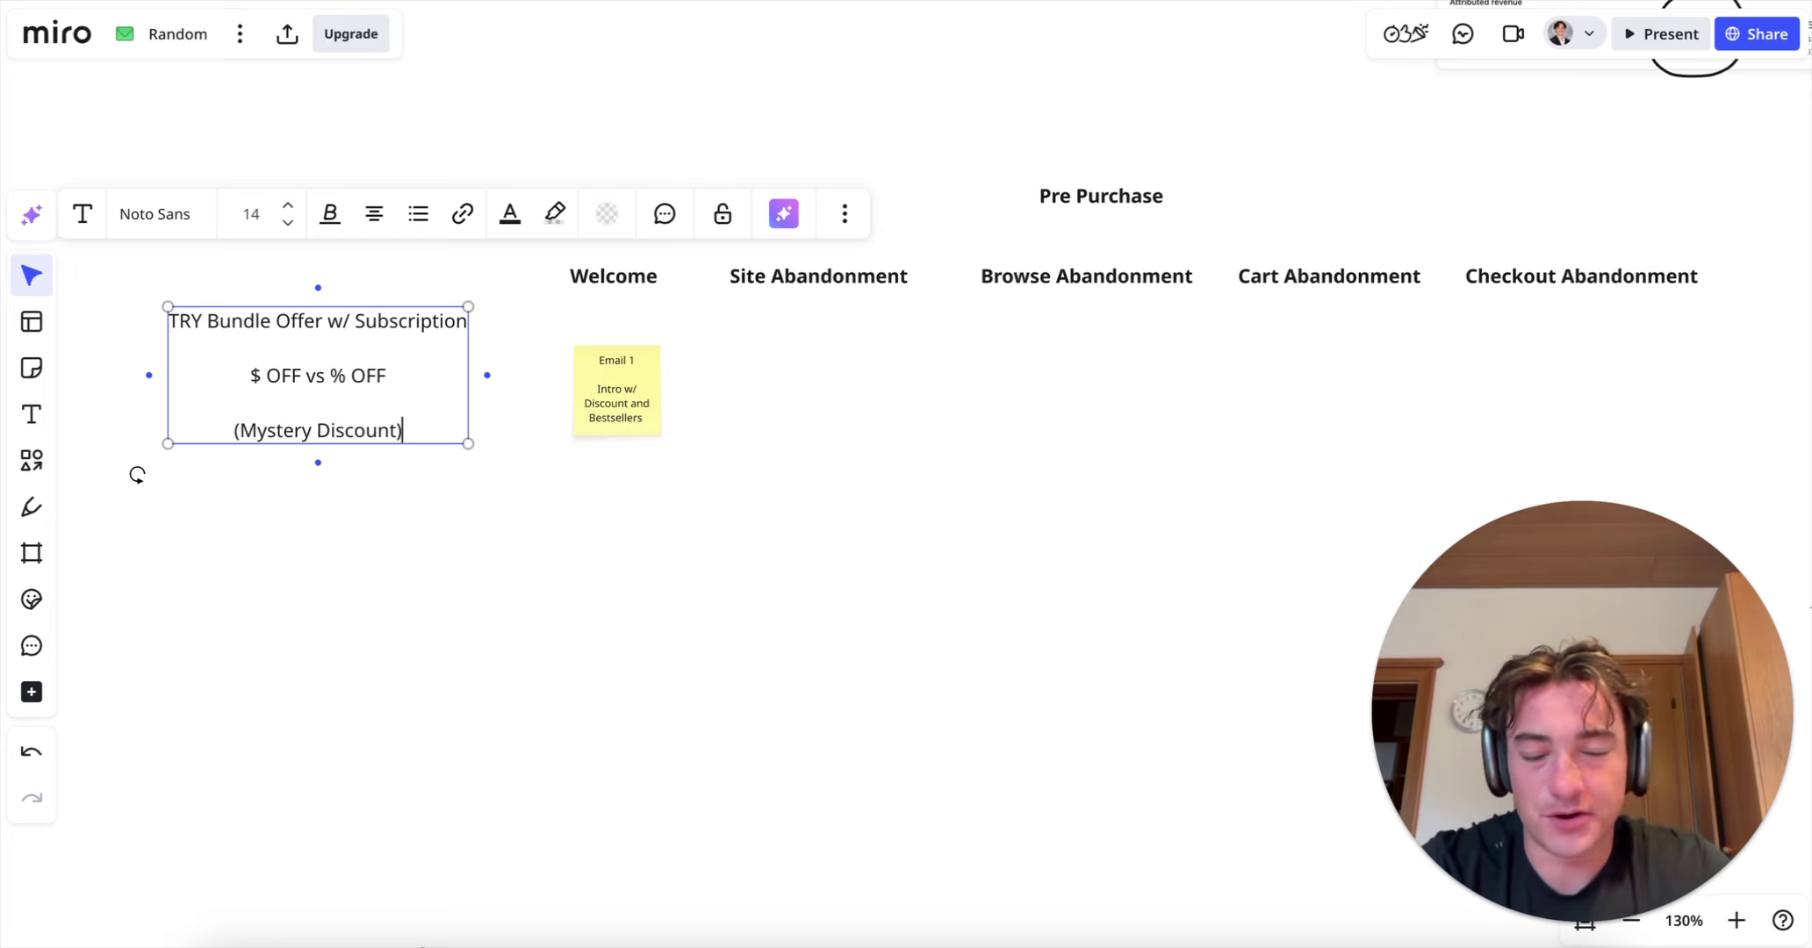
{"action": "left_click", "coordinate": [336, 513]}
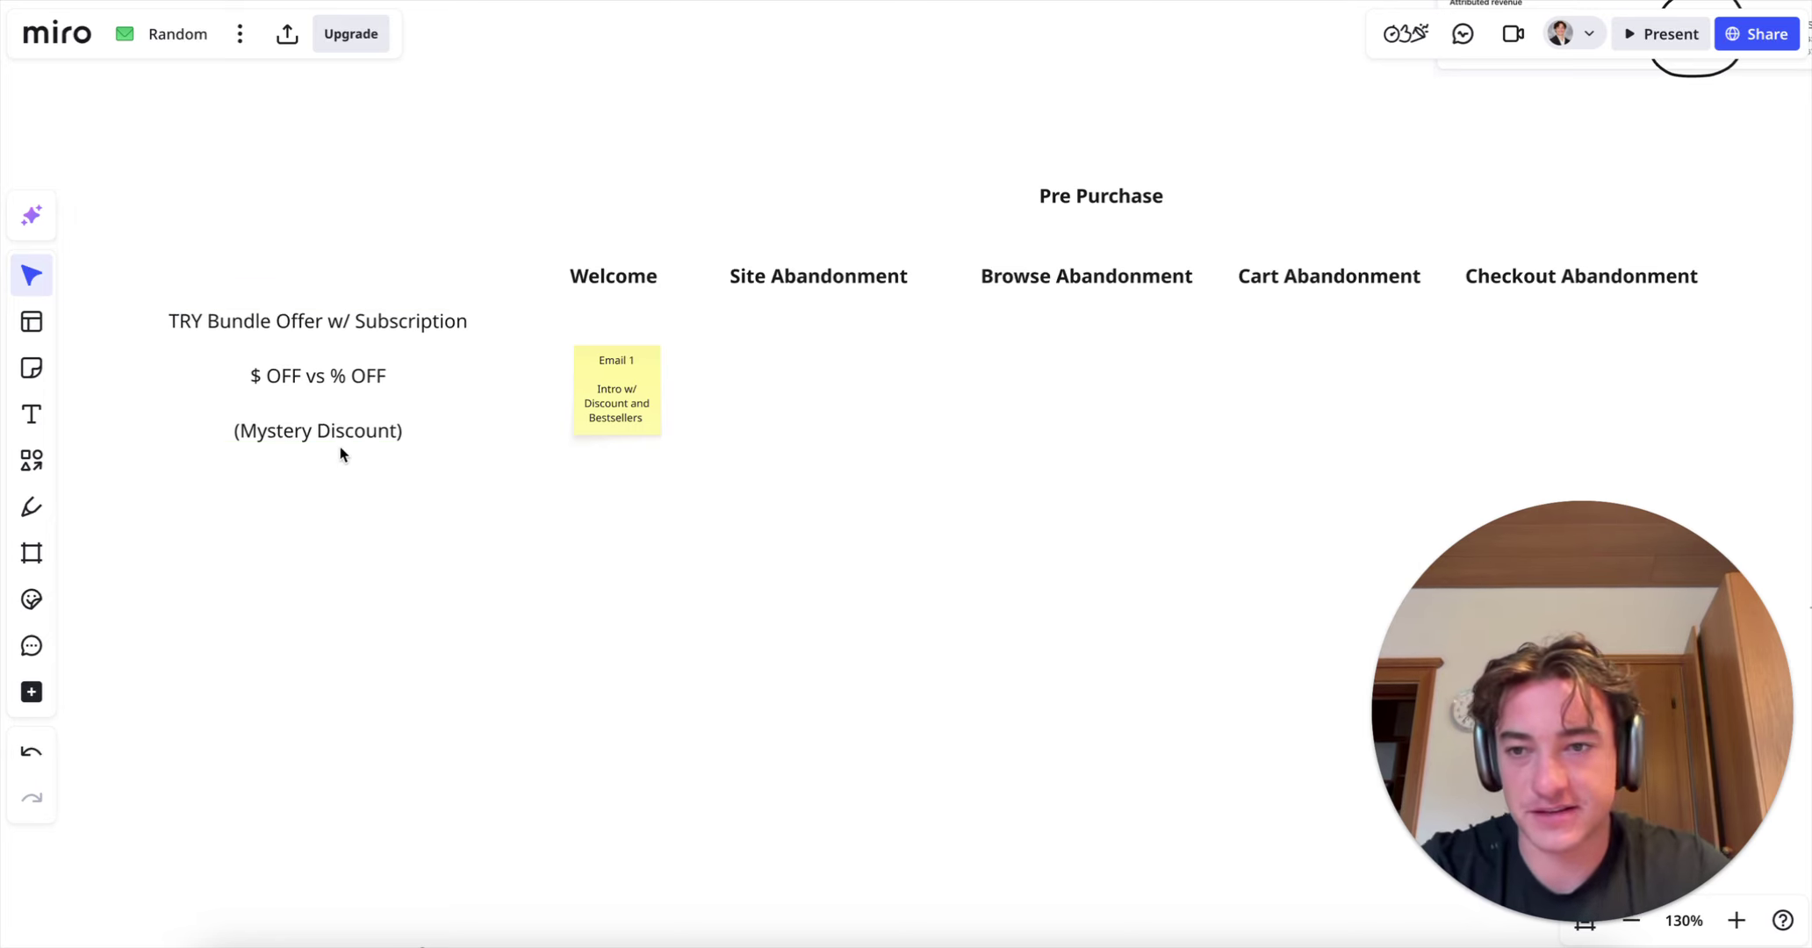
{"action": "scroll", "coordinate": [293, 404], "scroll_direction": "up", "scroll_amount": 5}
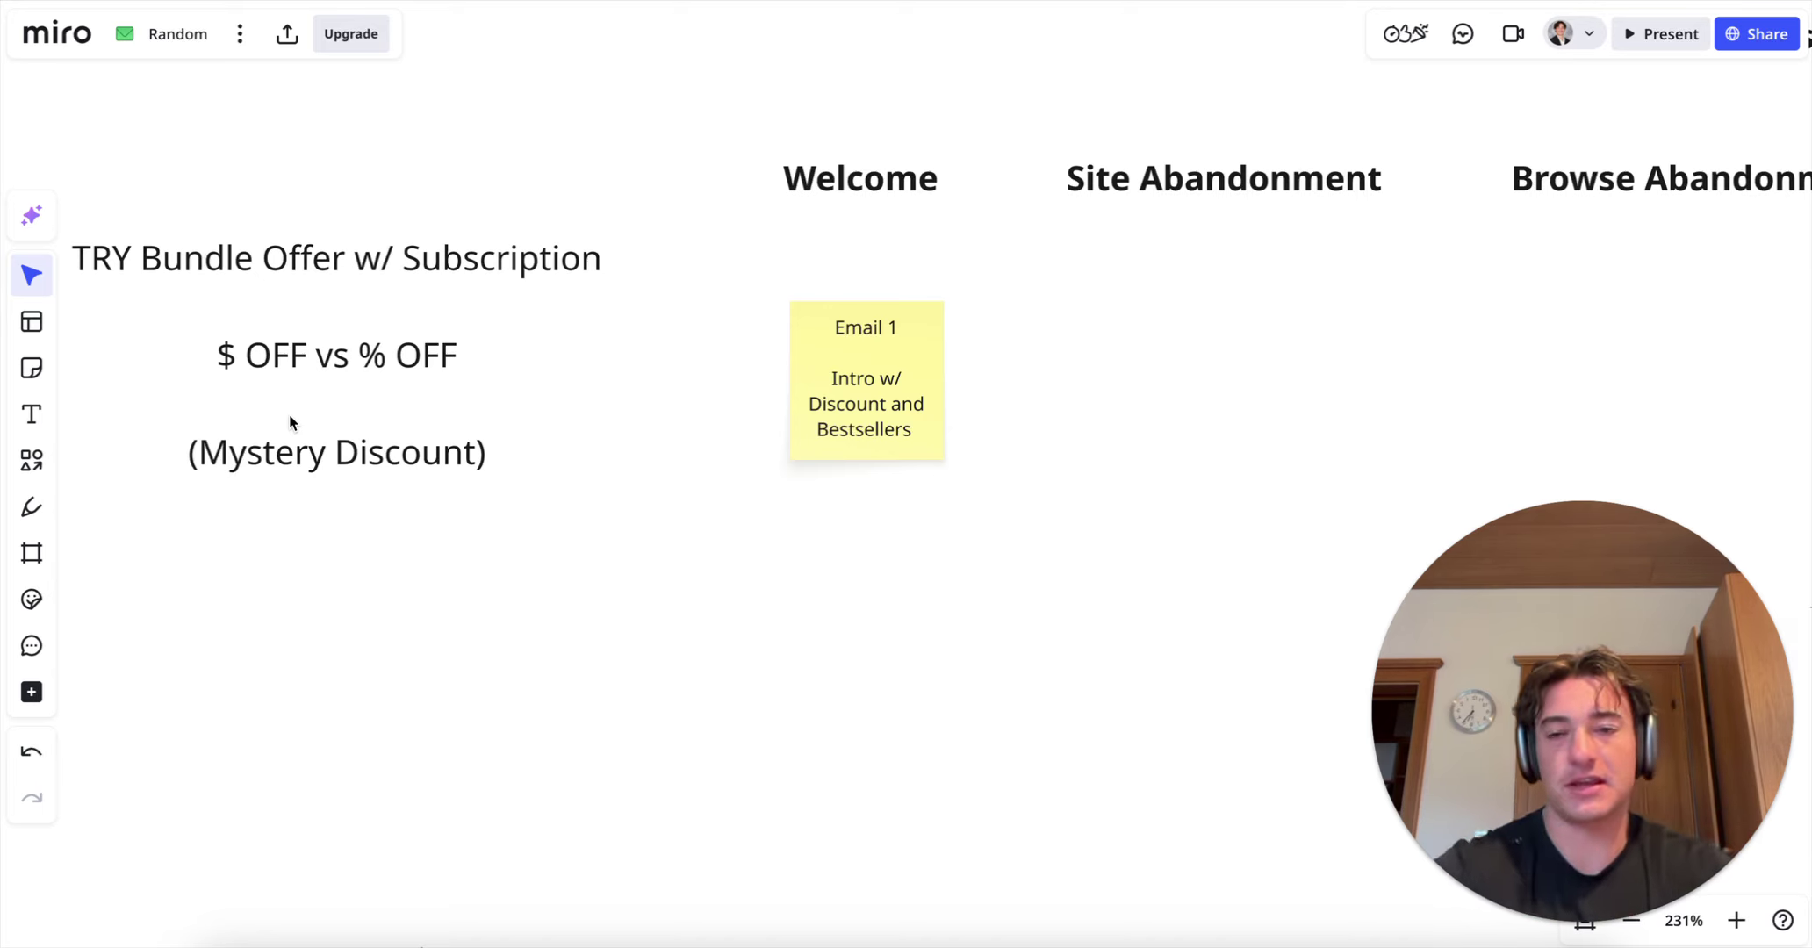
{"action": "scroll", "coordinate": [252, 439], "scroll_direction": "down", "scroll_amount": 5}
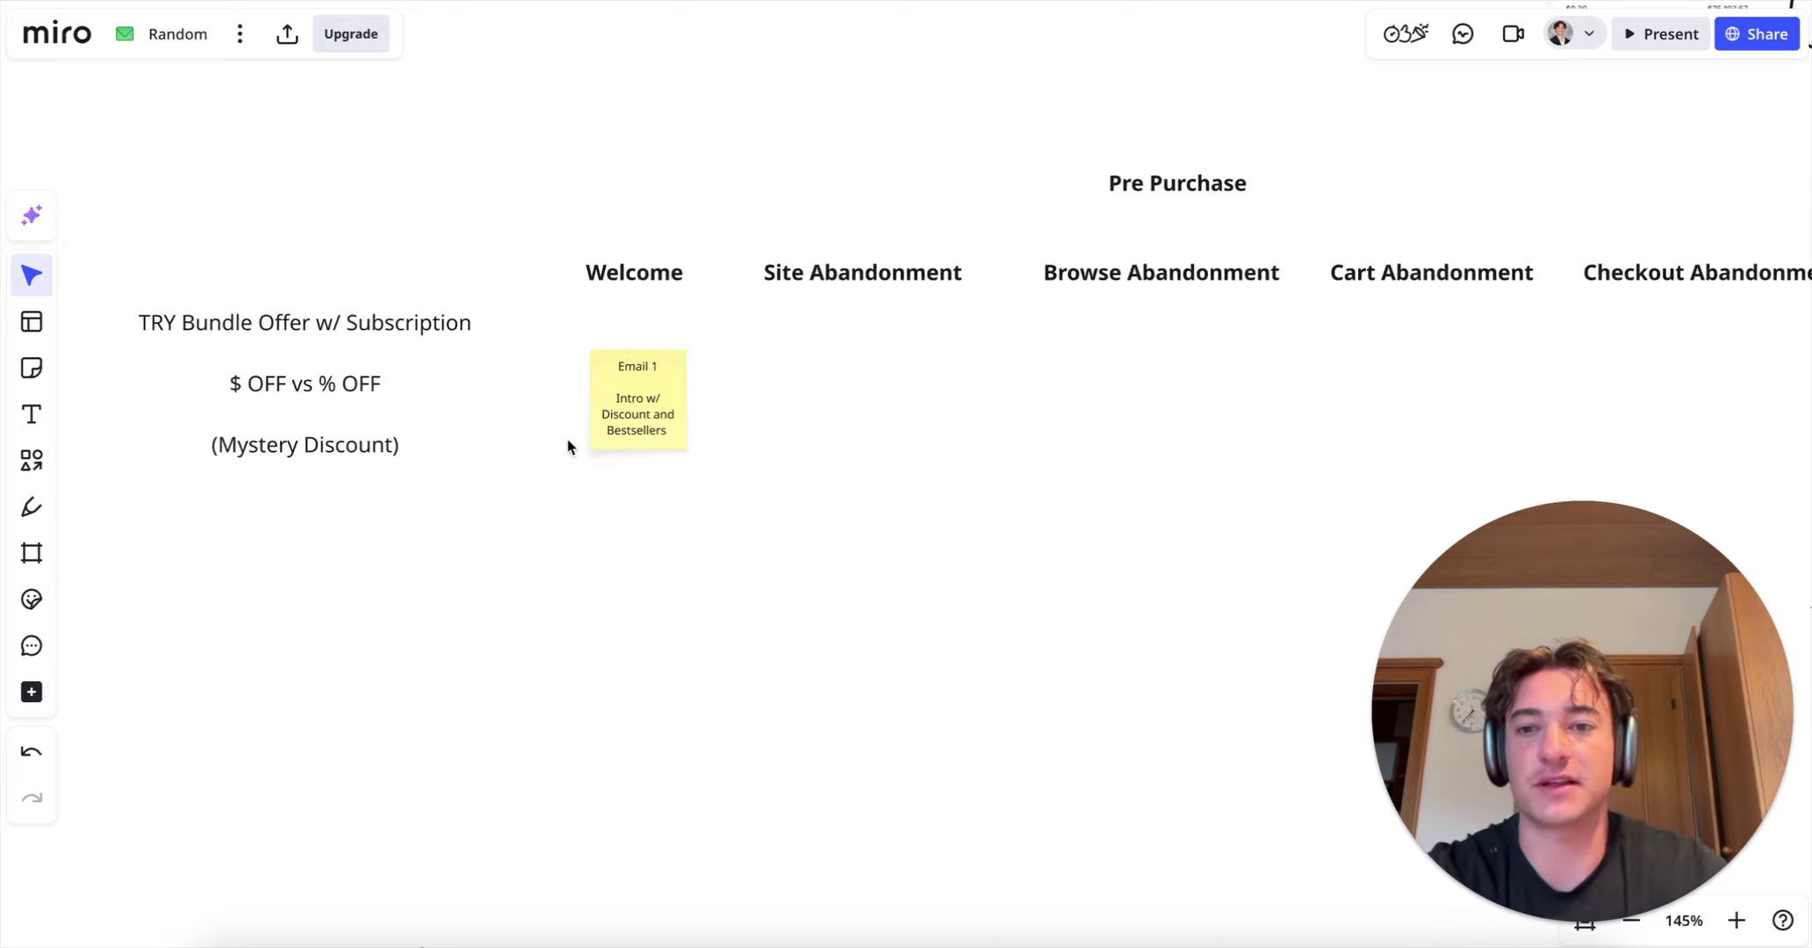
{"action": "left_click", "coordinate": [632, 411]}
{"action": "key", "text": "super+v"}
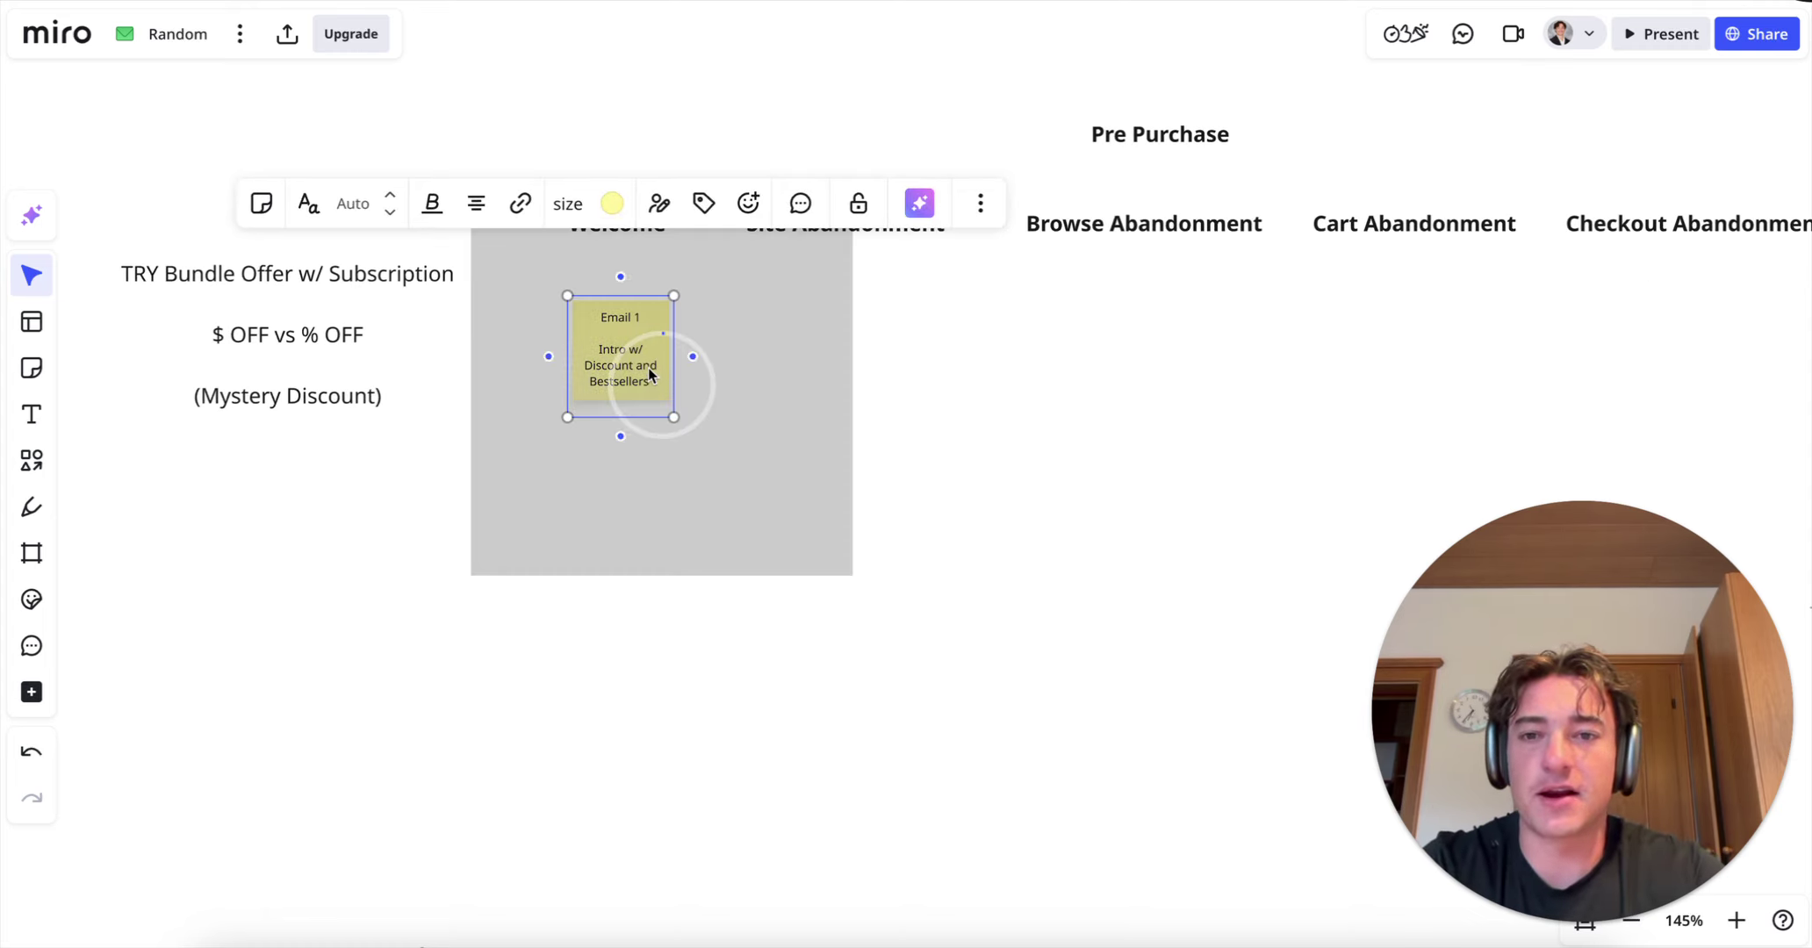
{"action": "left_click_drag", "start_coordinate": [649, 367], "coordinate": [649, 428]}
{"action": "key", "text": "super+z"}
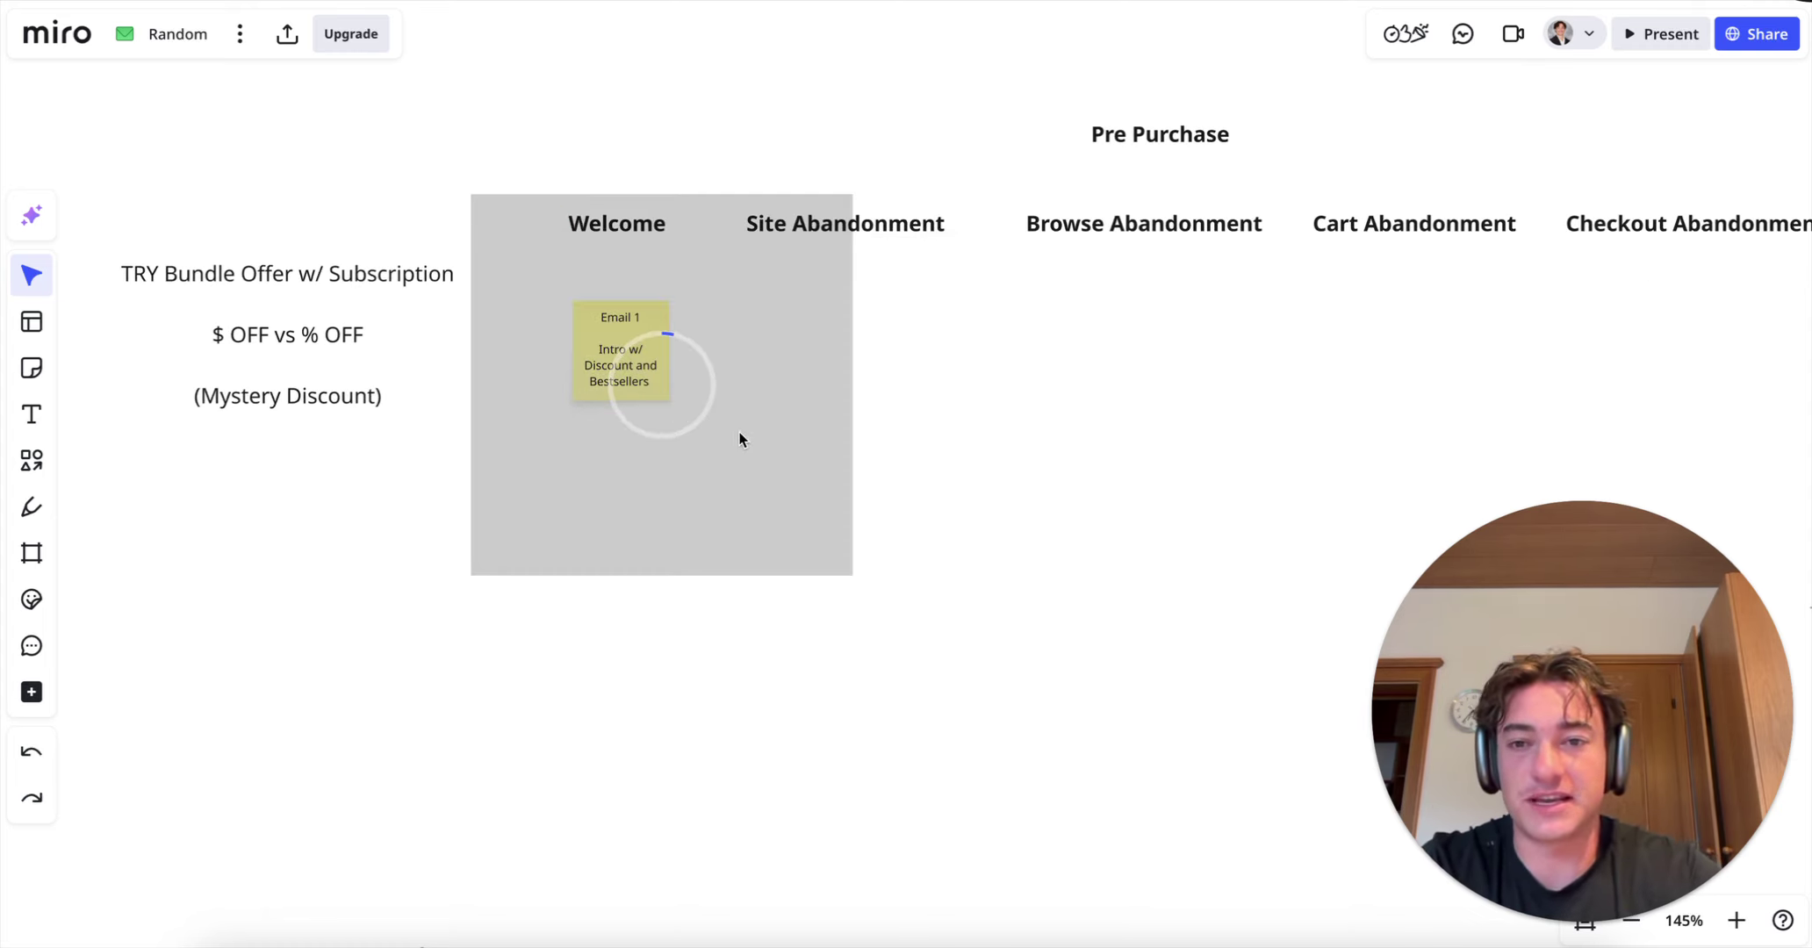
{"action": "key", "text": "Delete"}
{"action": "left_click", "coordinate": [603, 368]}
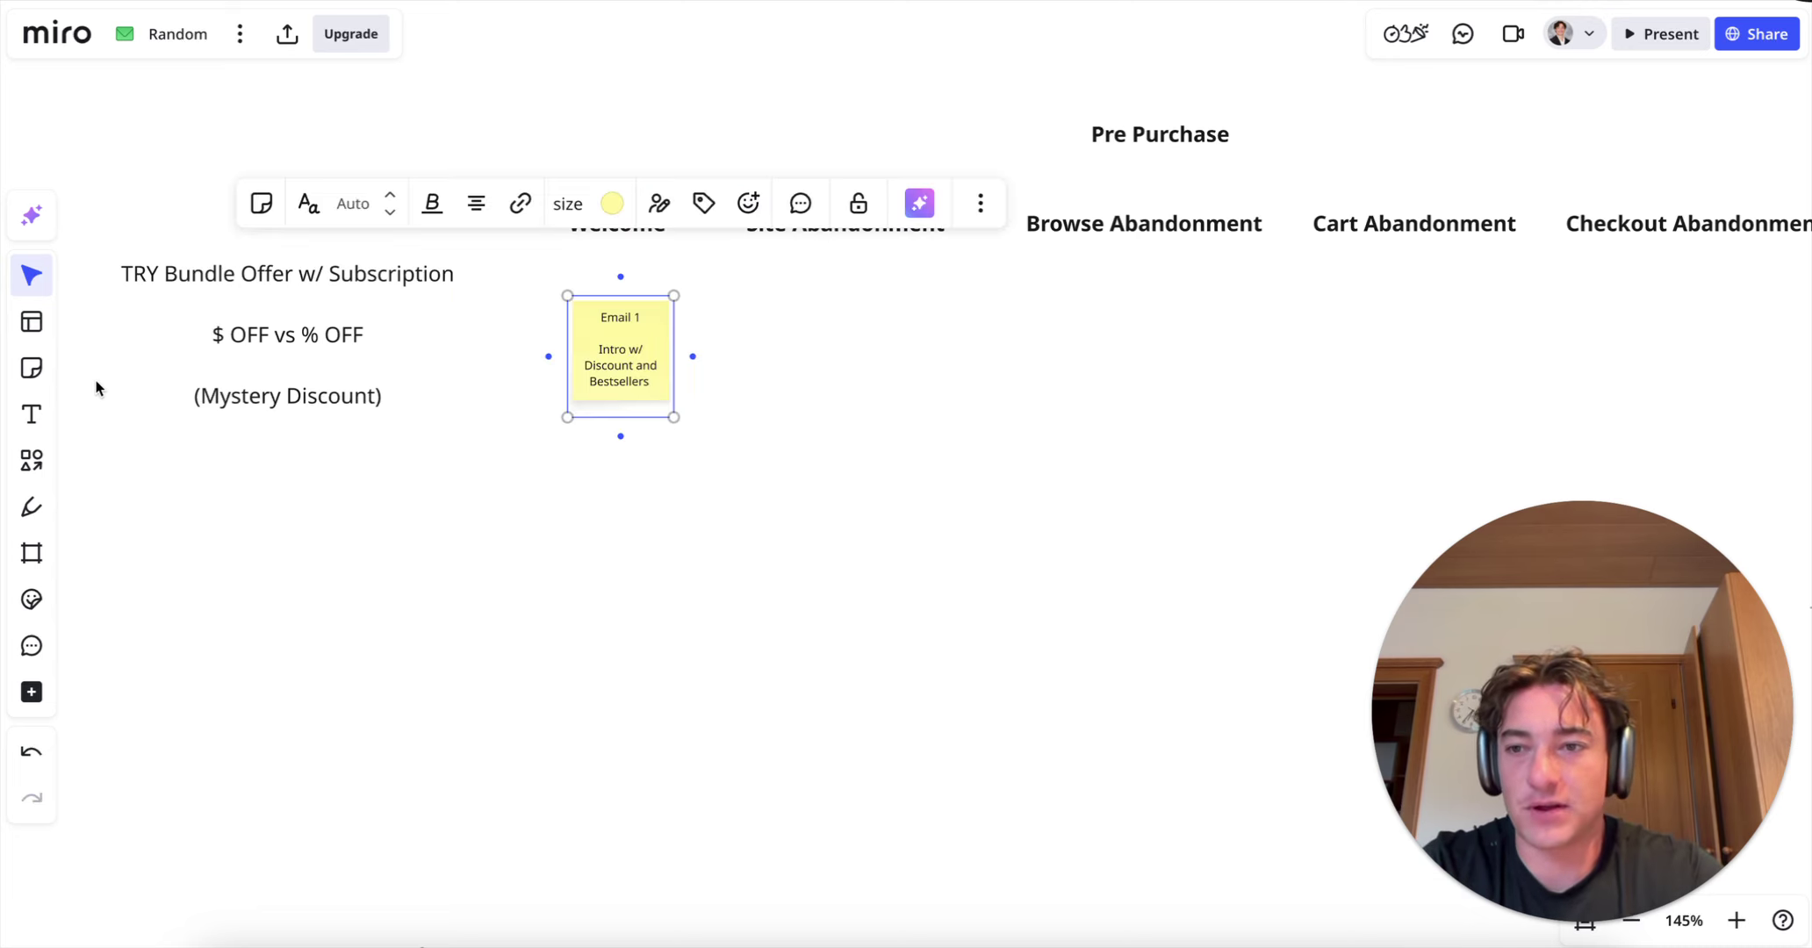
Step: Add a yellow sticky note reading "Email 2" with the description "Brand Story Or USP" and align it directly below the Email 1 note
{"action": "left_click", "coordinate": [33, 369]}
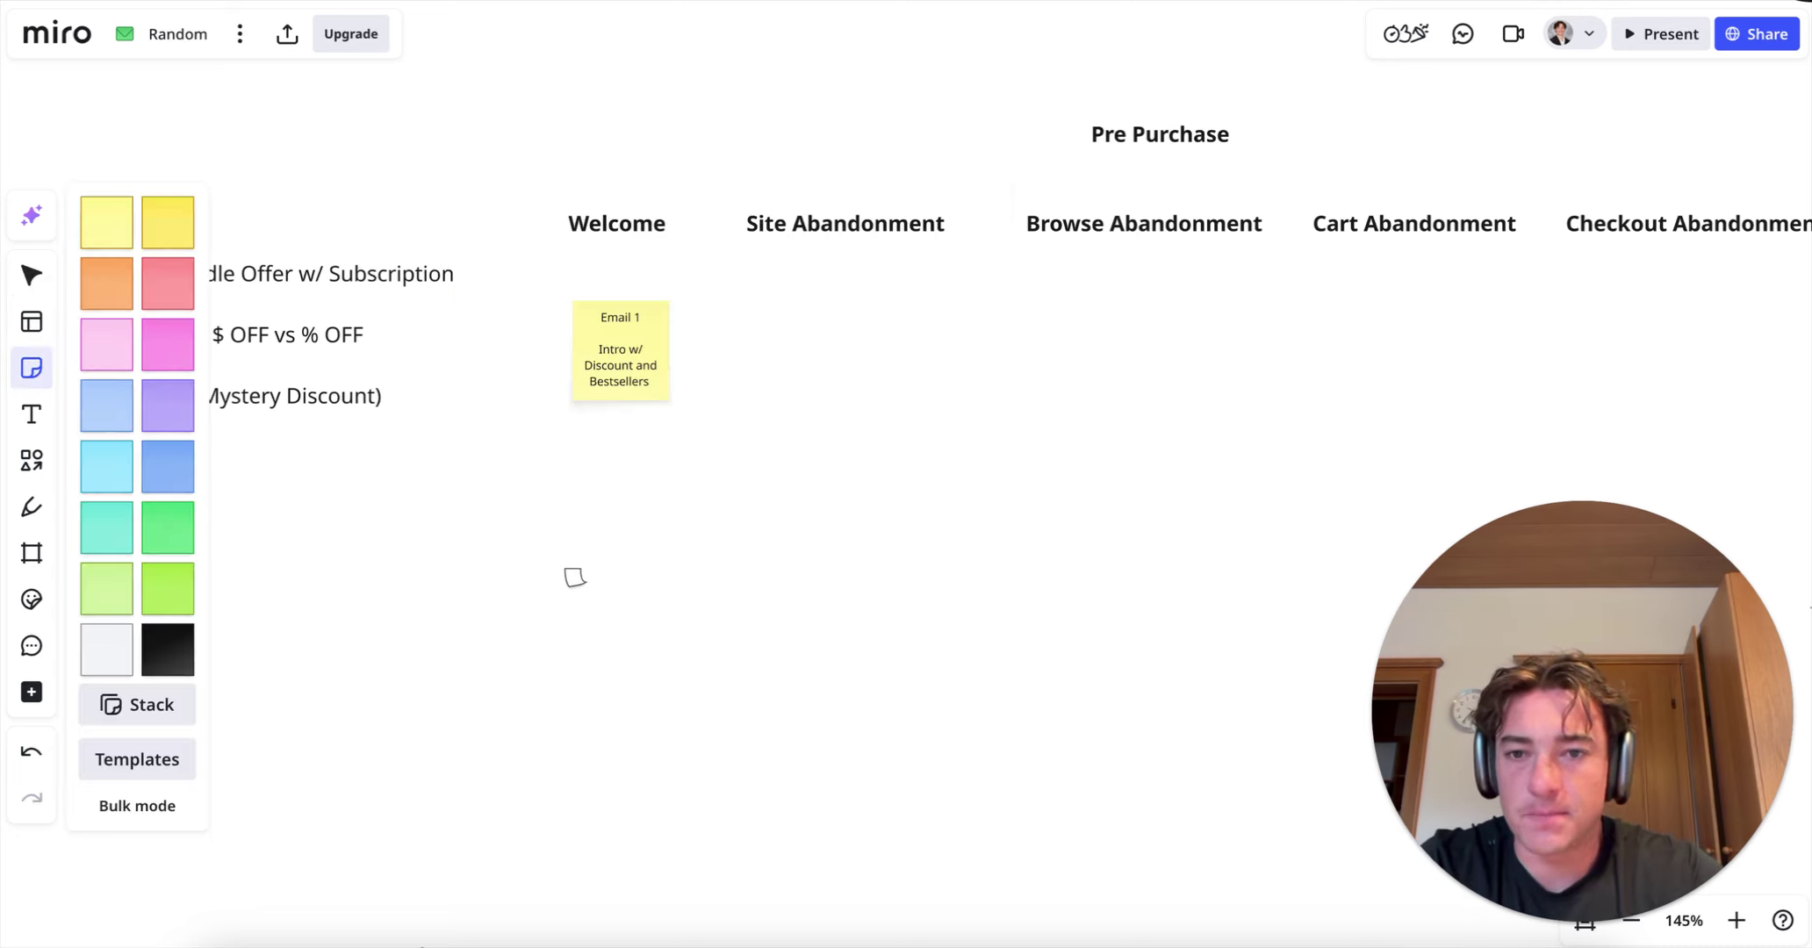
{"action": "left_click", "coordinate": [595, 507]}
{"action": "type", "text": "Email 2"}
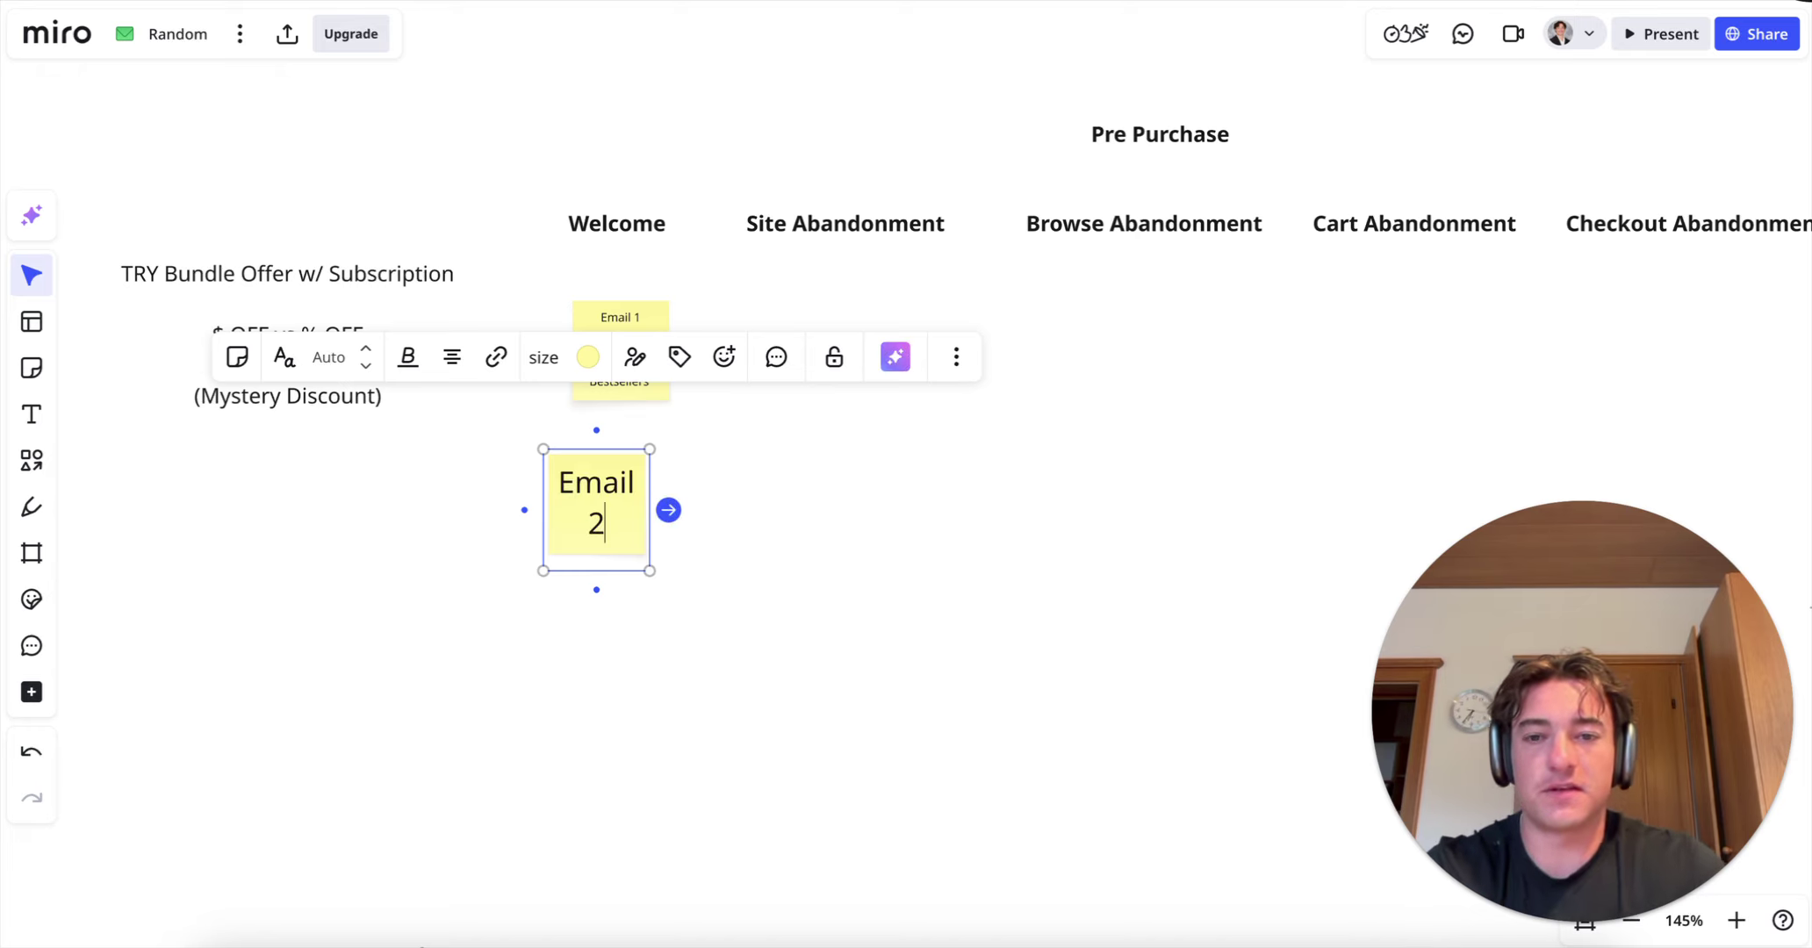
{"action": "key", "text": "Return"}
{"action": "type", "text": "BRan"}
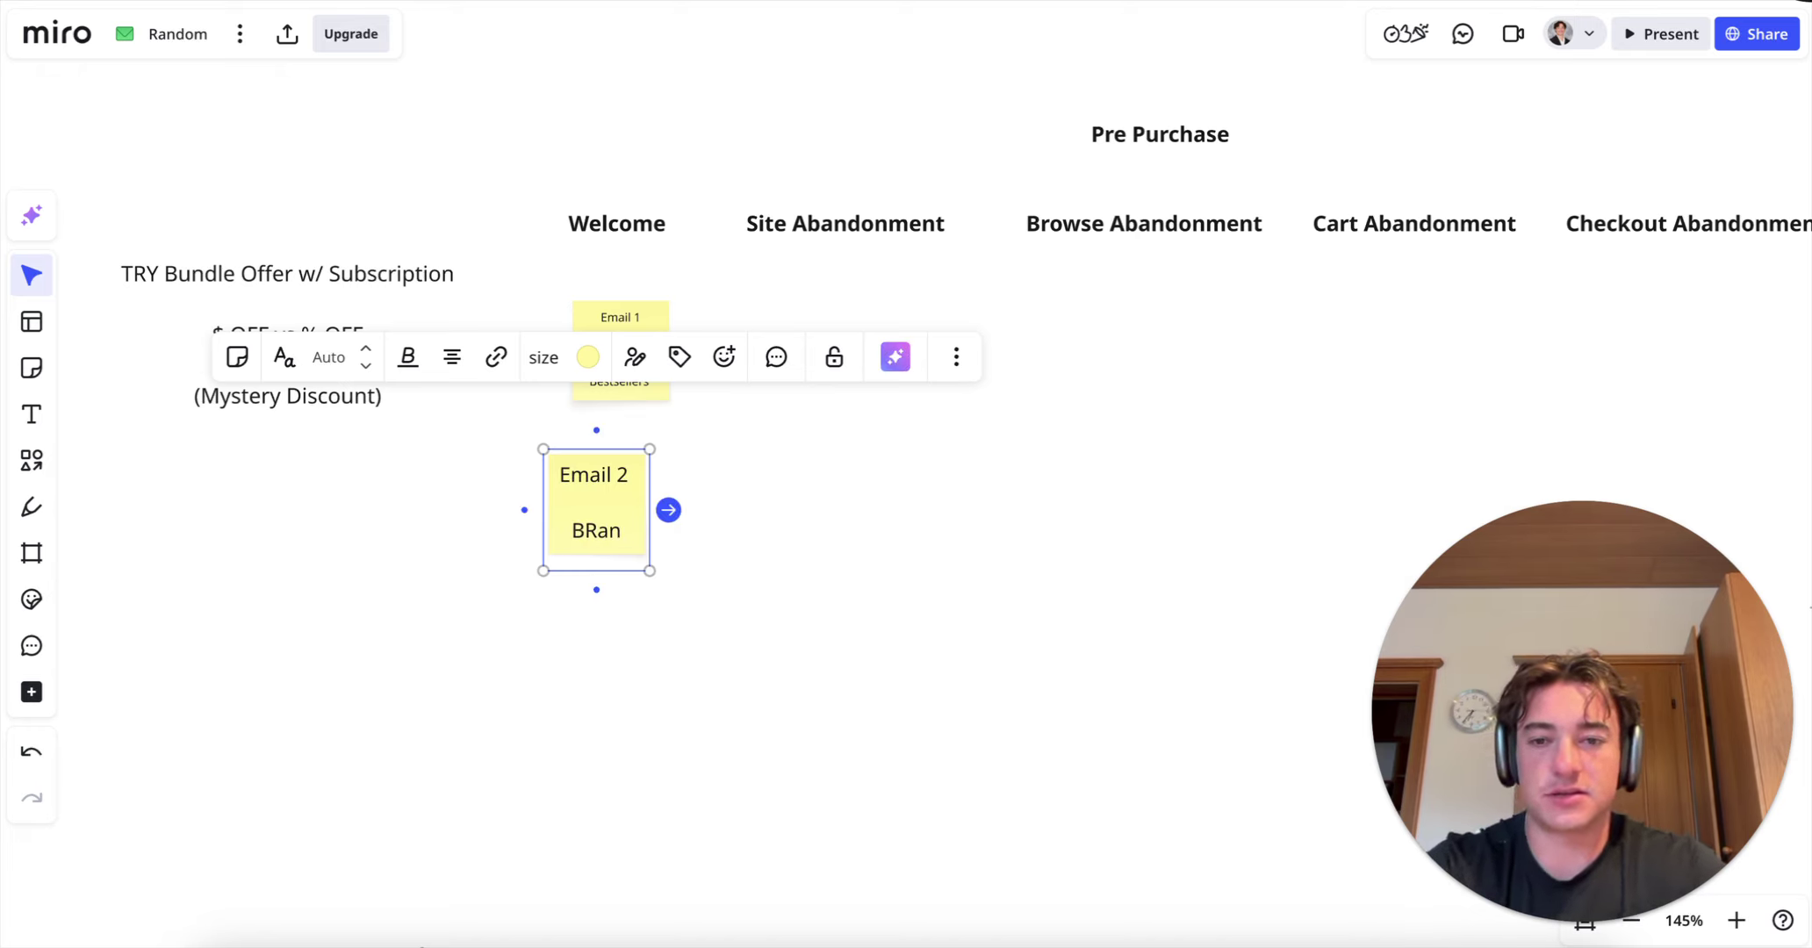
{"action": "type", "text": "d ans"}
{"action": "key", "text": "BackSpace"}
{"action": "type", "text": "d S"}
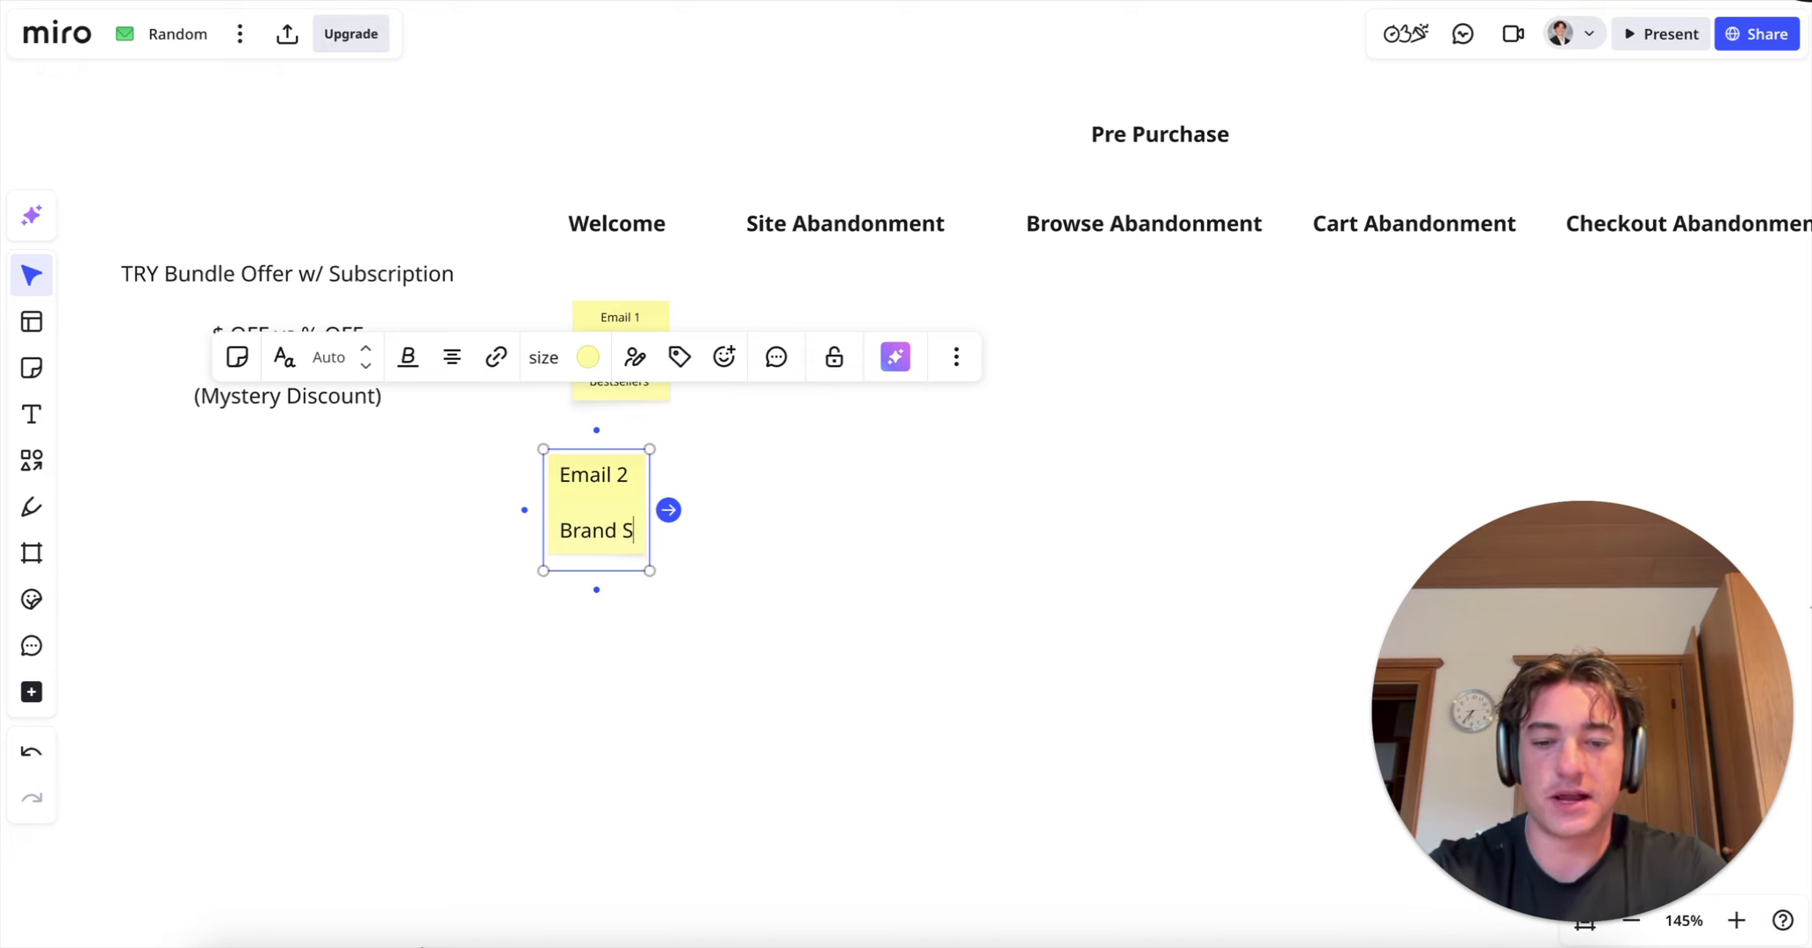
{"action": "type", "text": "tory Or USP"}
{"action": "key", "text": "Escape"}
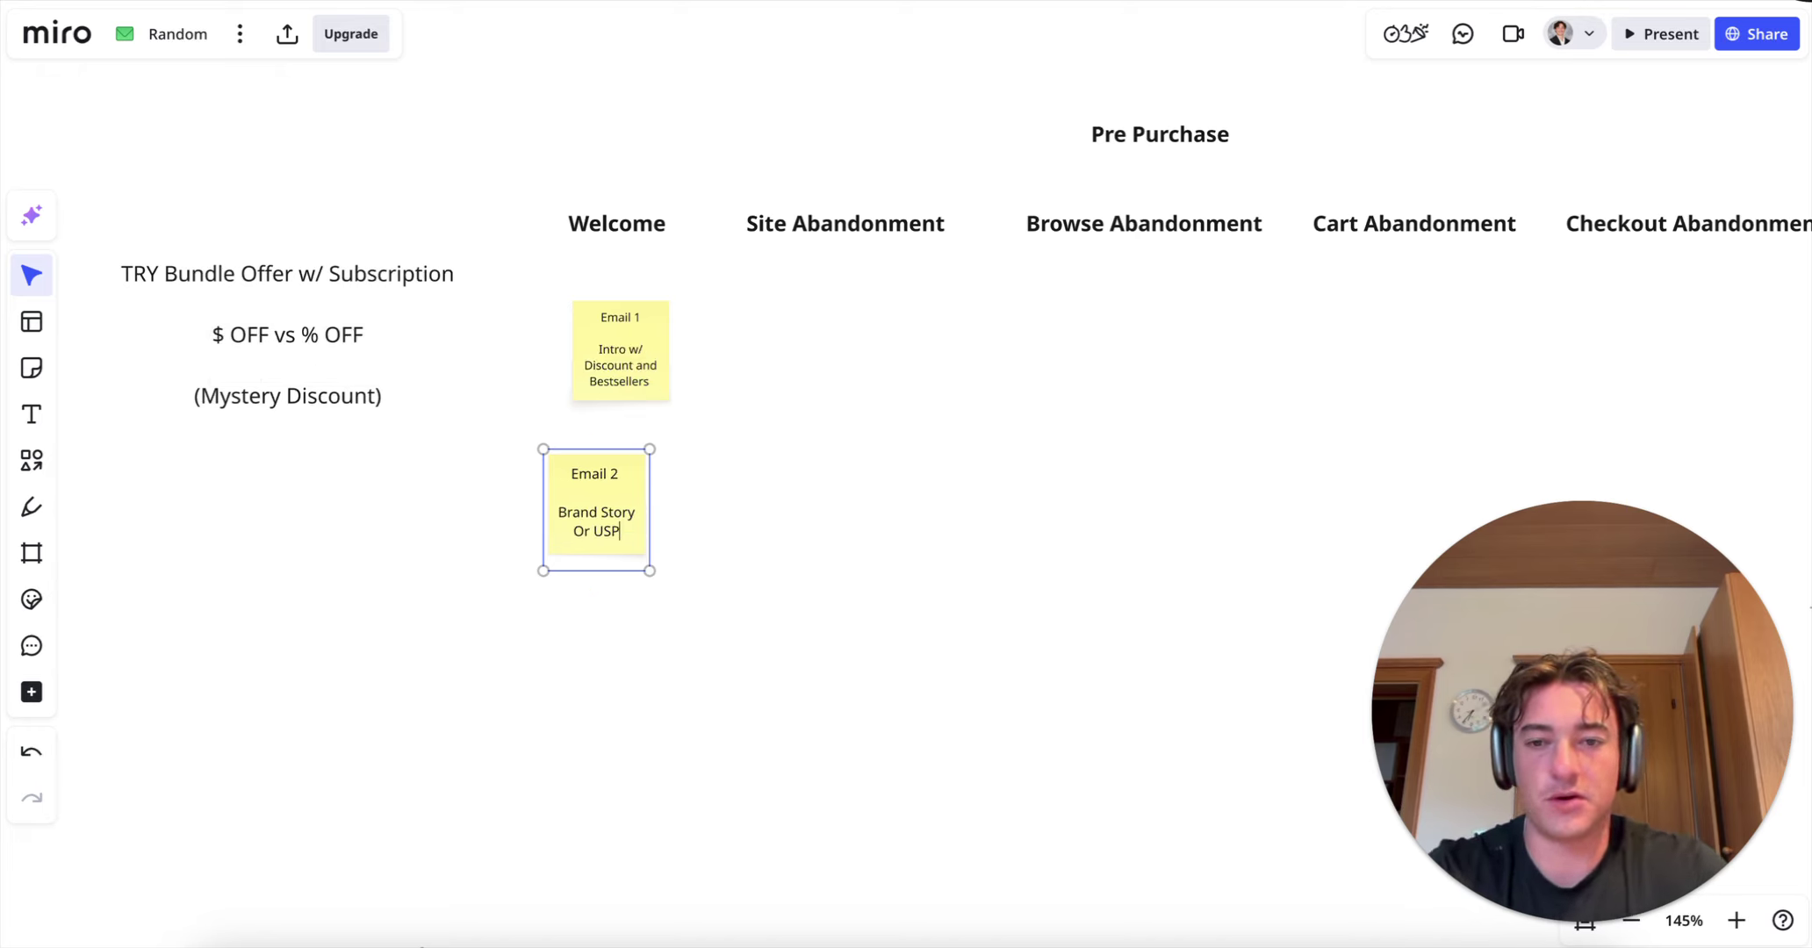
{"action": "left_click_drag", "start_coordinate": [610, 515], "coordinate": [635, 538]}
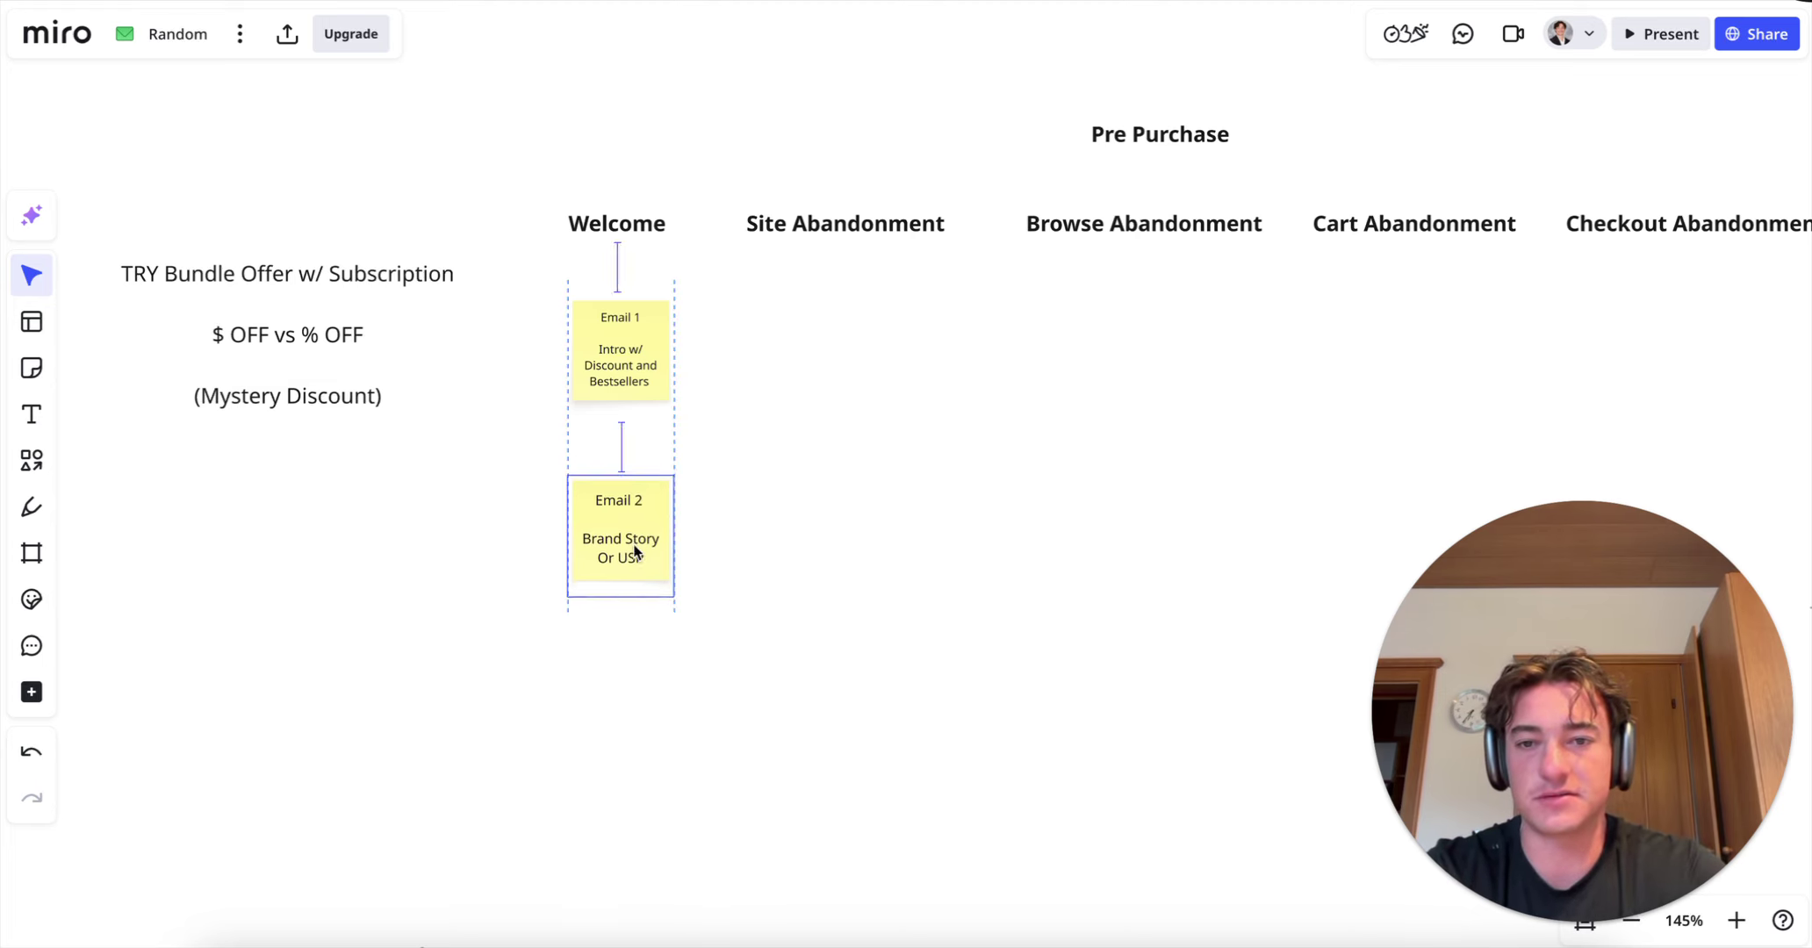
Step: Connect the Email 1 note to the Email 2 note with an arrow and label it "1 Day"
{"action": "left_click", "coordinate": [634, 339]}
{"action": "left_click_drag", "start_coordinate": [620, 433], "coordinate": [621, 527]}
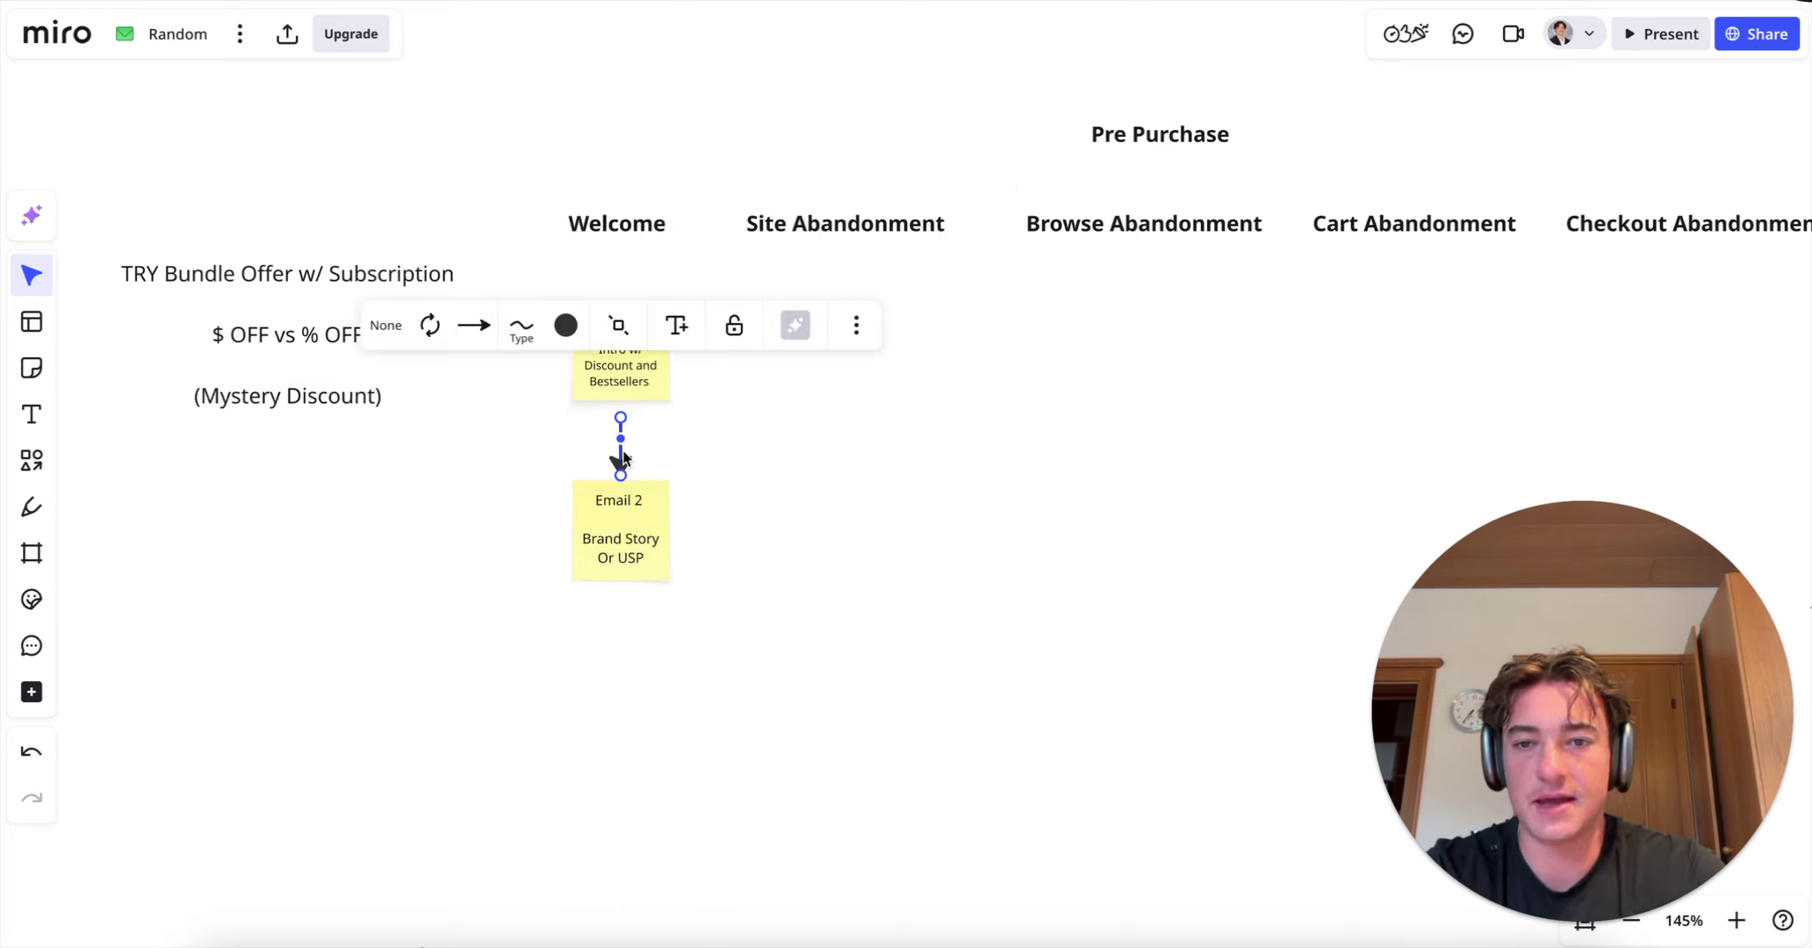
{"action": "double_click", "coordinate": [623, 452]}
{"action": "type", "text": "1 Day"}
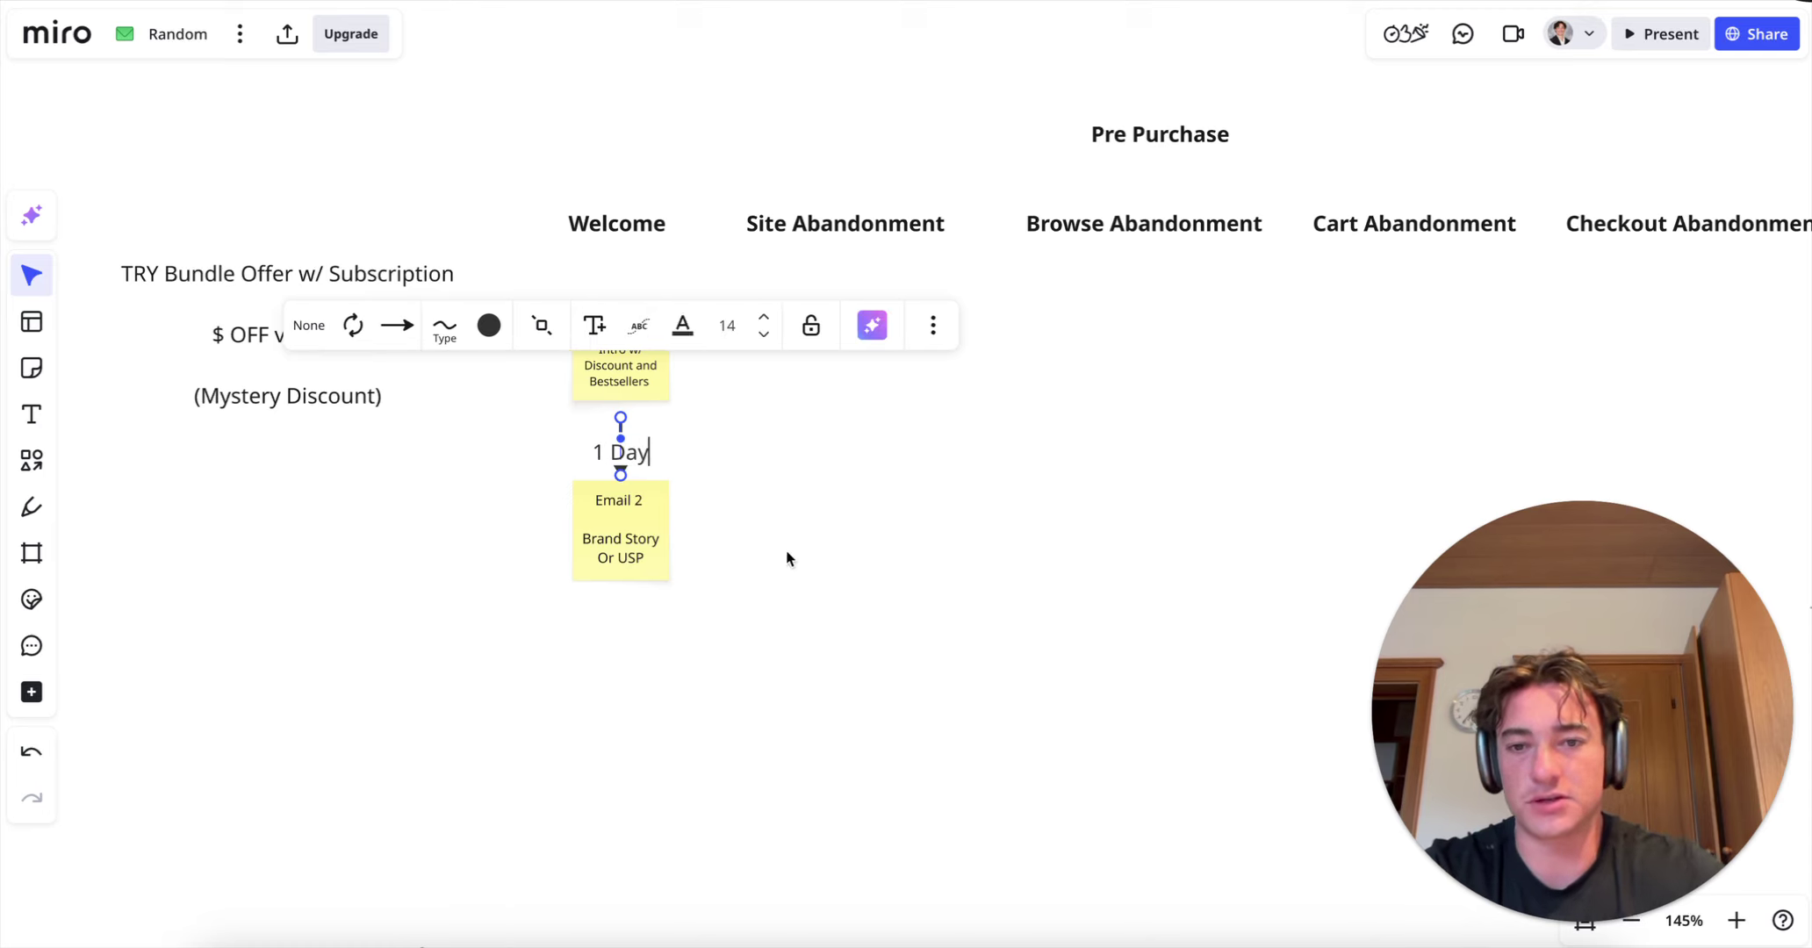
{"action": "left_click", "coordinate": [786, 550]}
{"action": "left_click_drag", "start_coordinate": [633, 564], "coordinate": [633, 621]}
{"action": "left_click", "coordinate": [623, 494]}
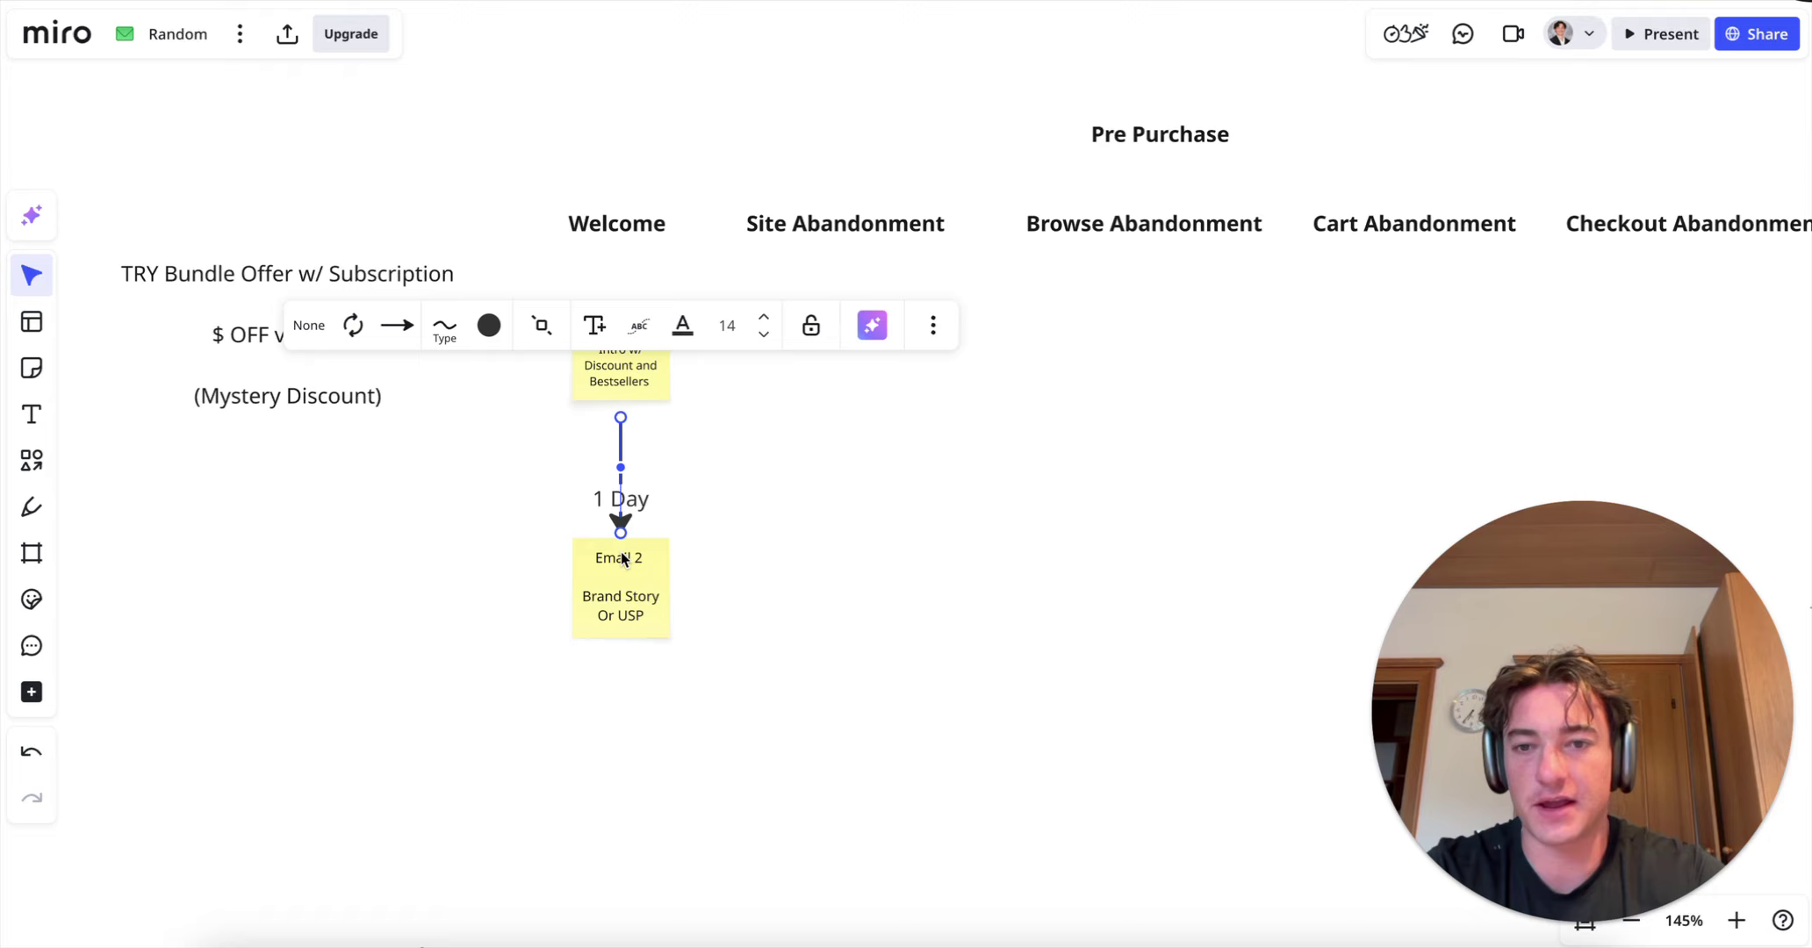
{"action": "left_click", "coordinate": [623, 592]}
{"action": "key", "text": "super+Tab"}
{"action": "left_click", "coordinate": [1407, 422]}
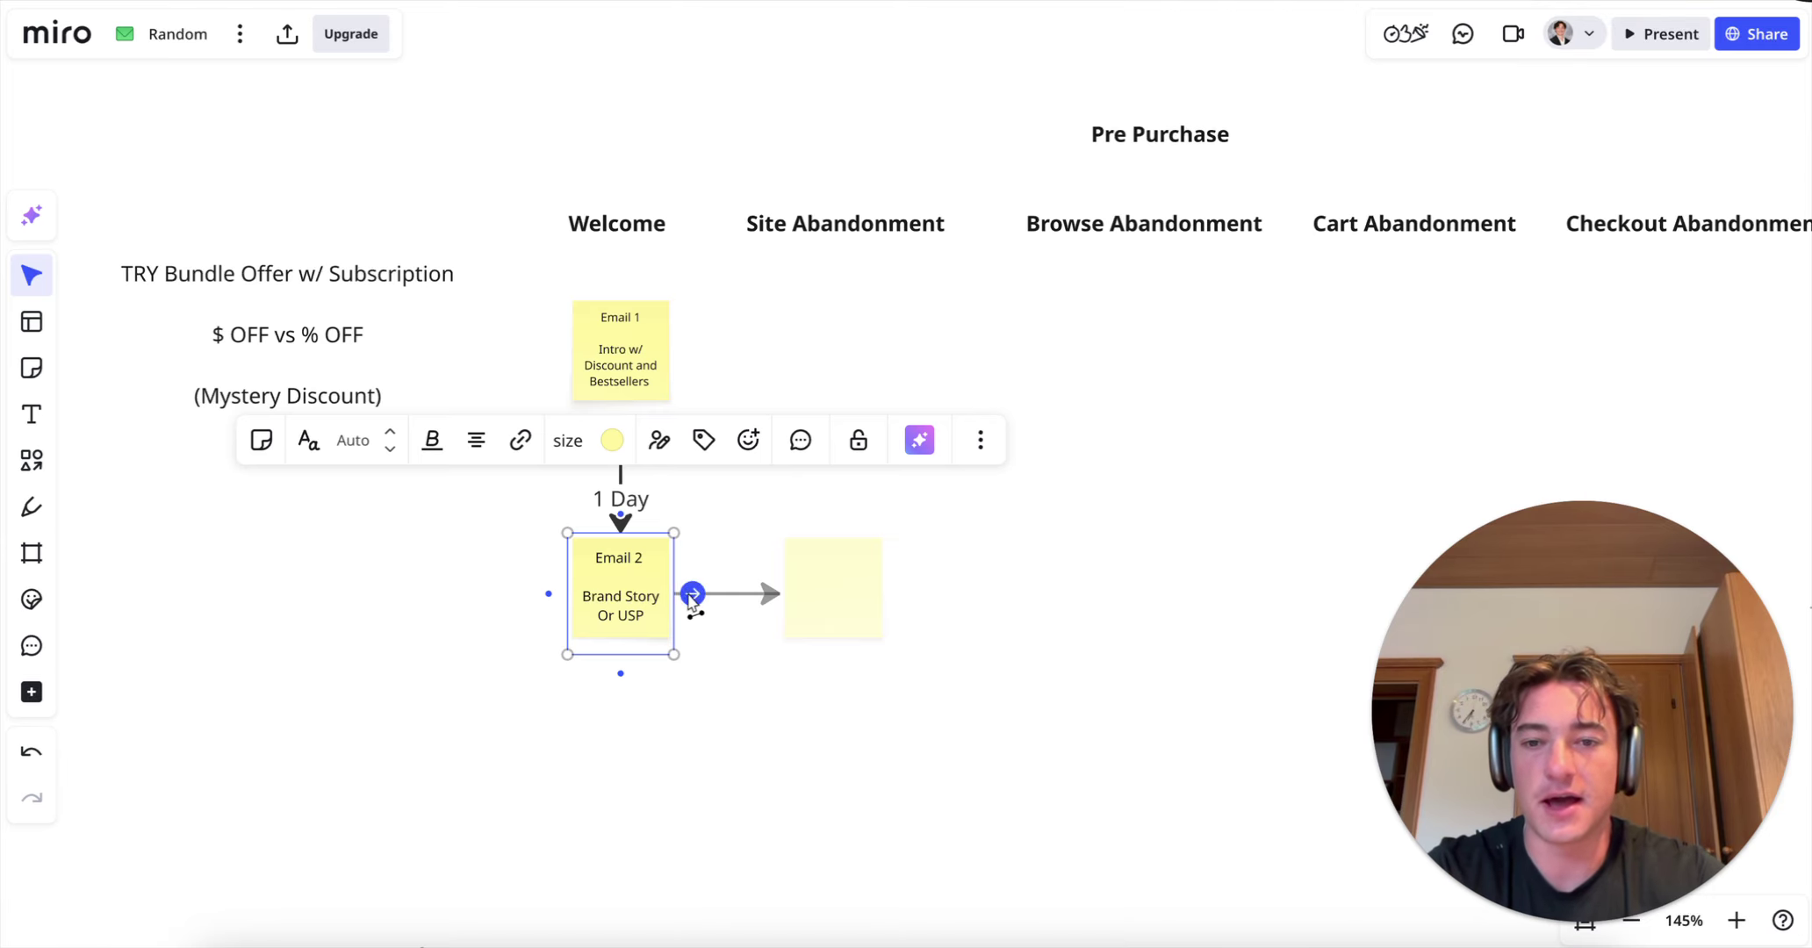
{"action": "key", "text": "ctrl+v"}
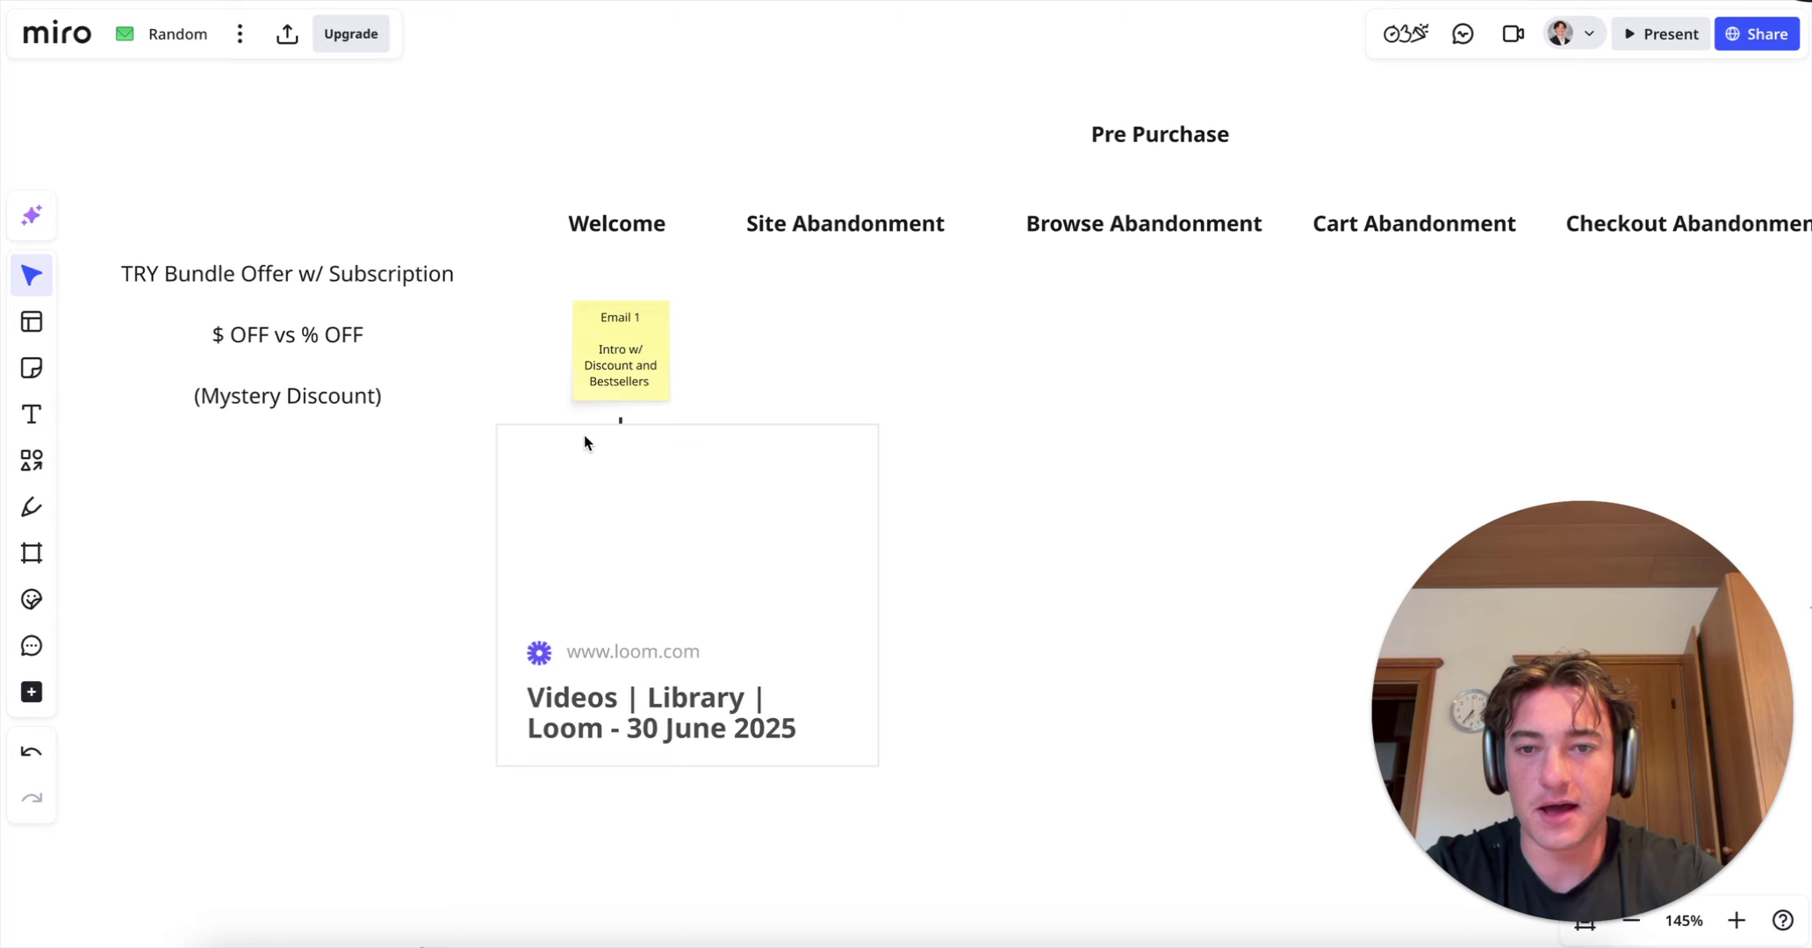
{"action": "left_click", "coordinate": [761, 550]}
{"action": "key", "text": "Delete"}
{"action": "left_click", "coordinate": [651, 539]}
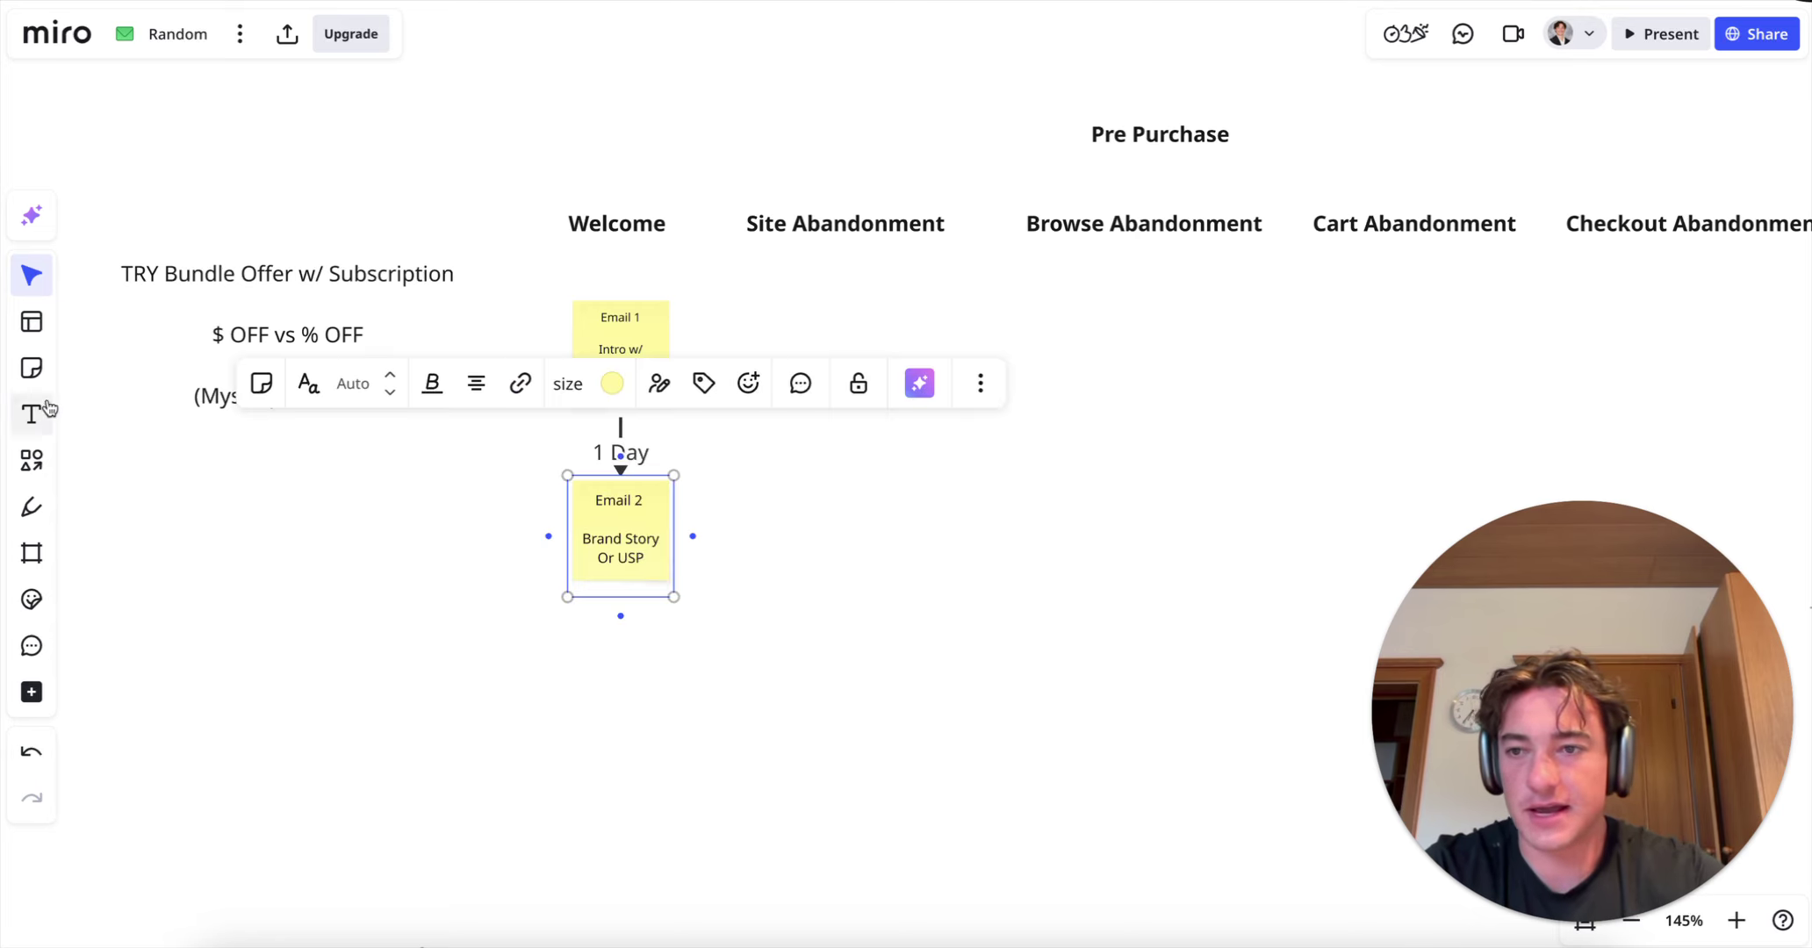
Step: Add a yellow sticky note directly below Email 2, reading "Email 3" with the description "Social Proof"
{"action": "left_click", "coordinate": [32, 368]}
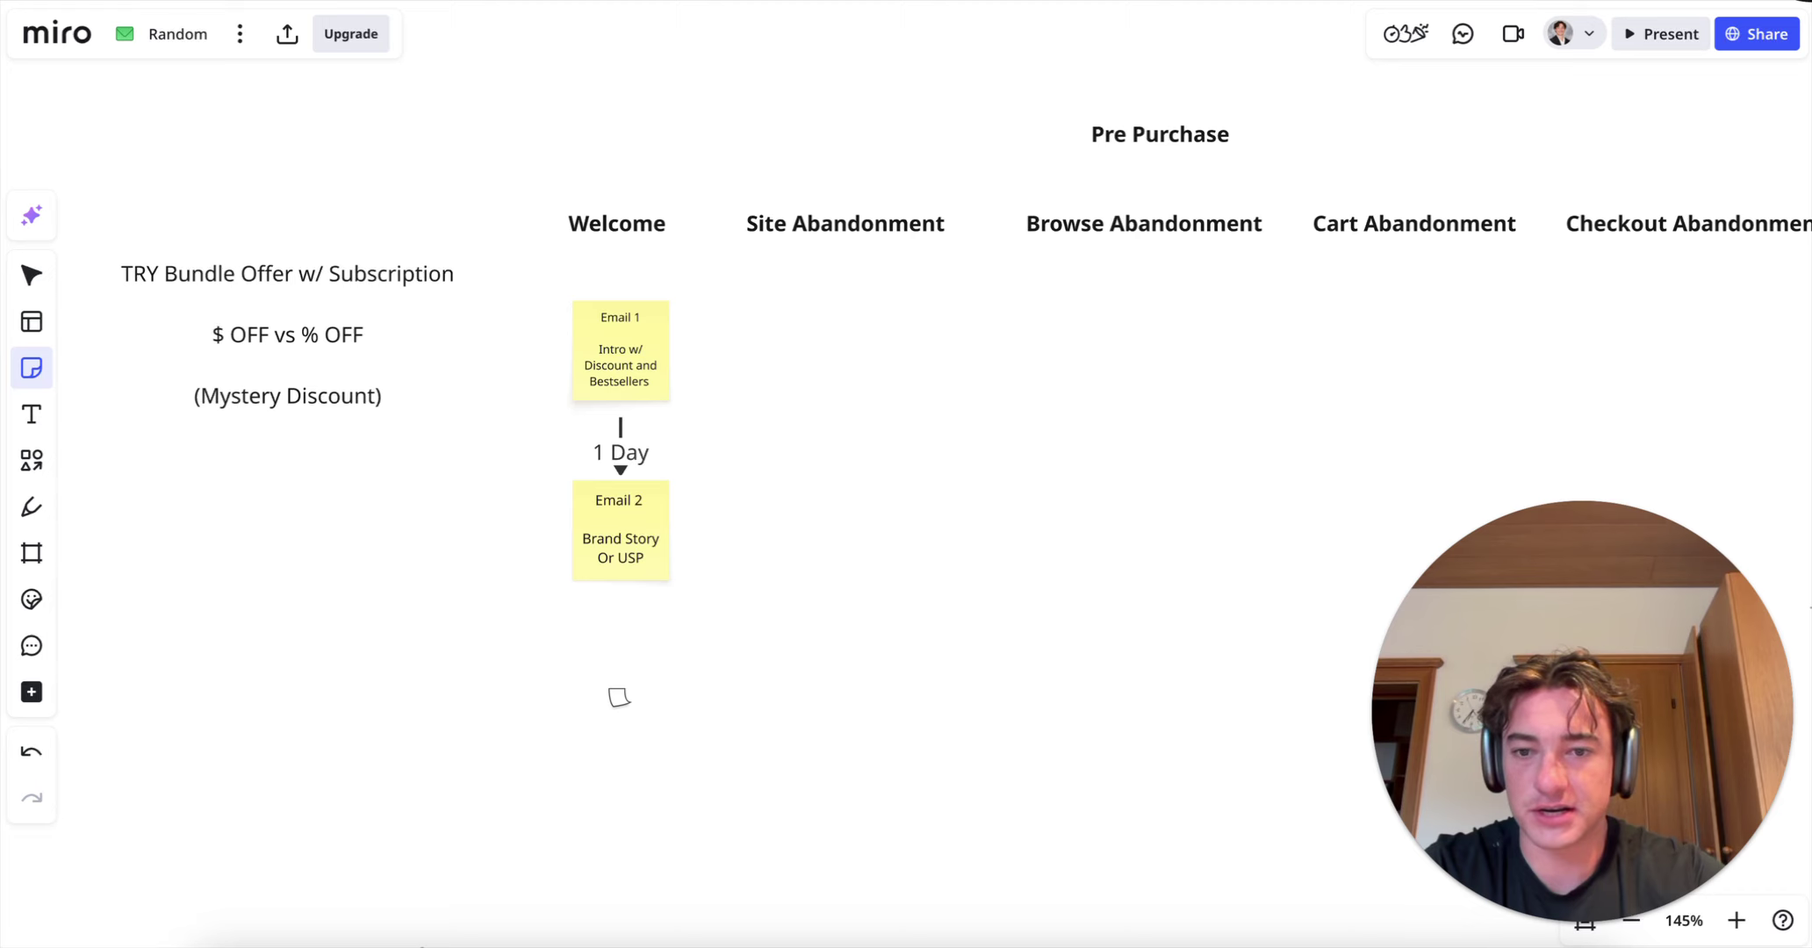
{"action": "left_click", "coordinate": [619, 698]}
{"action": "type", "text": "Email 3"}
{"action": "key", "text": "Return"}
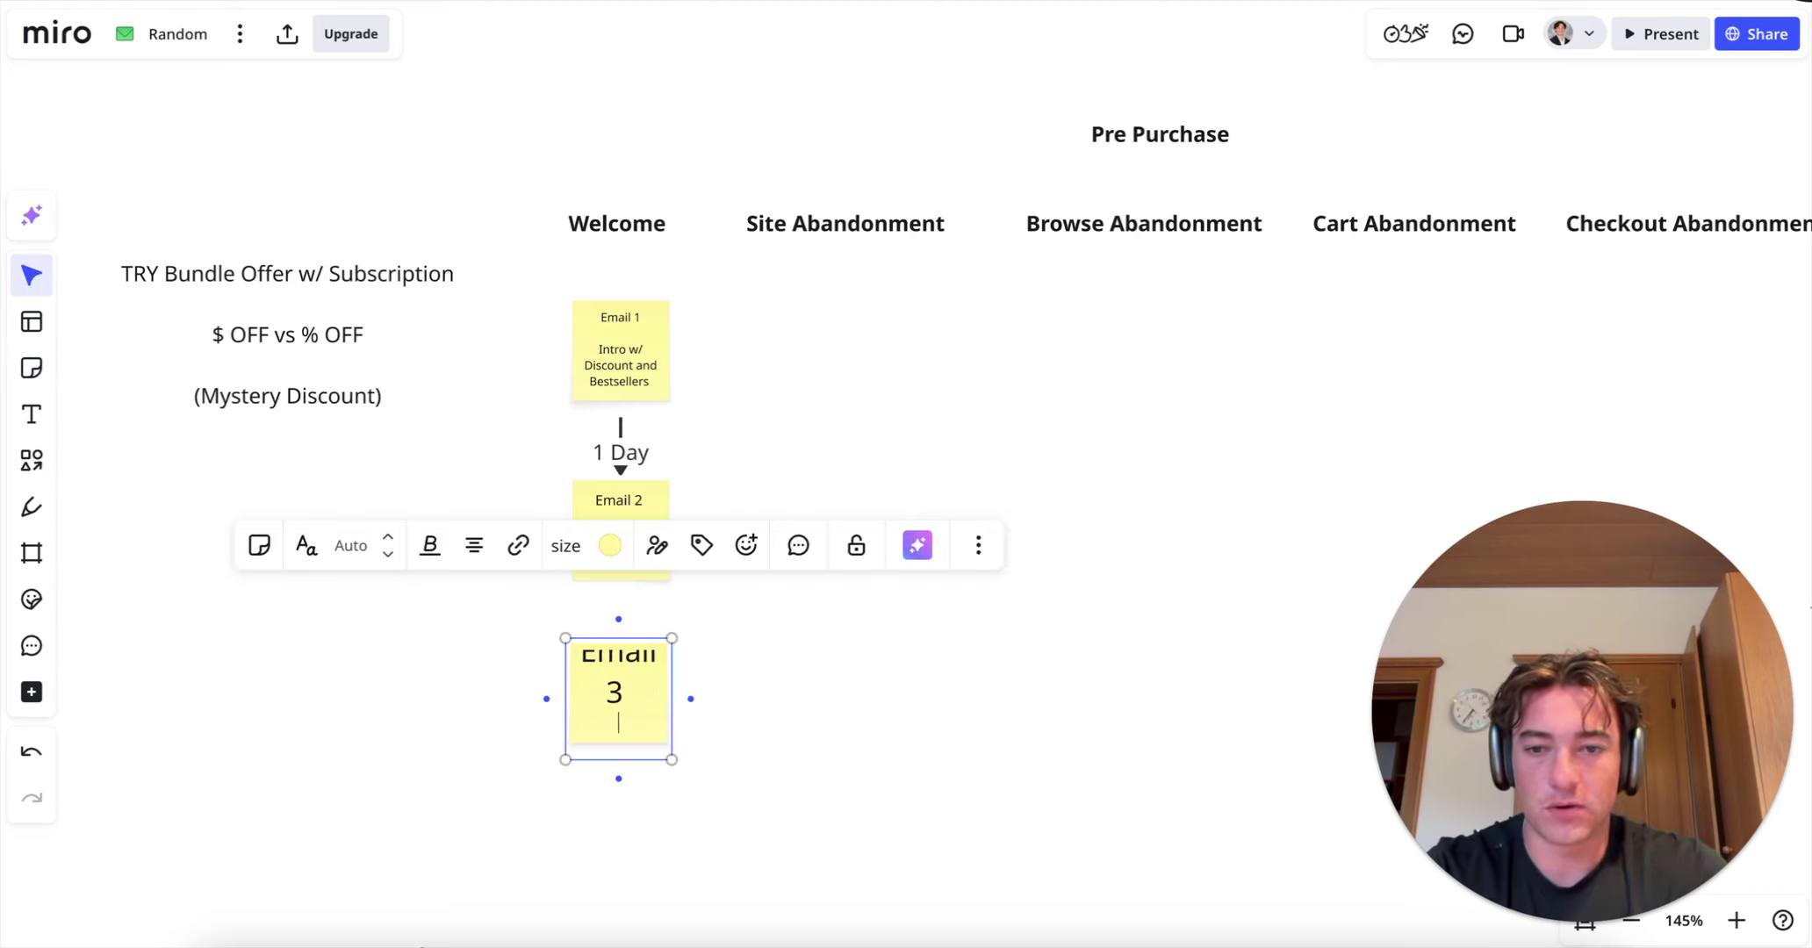
{"action": "key", "text": "Return"}
{"action": "type", "text": "Sopci"}
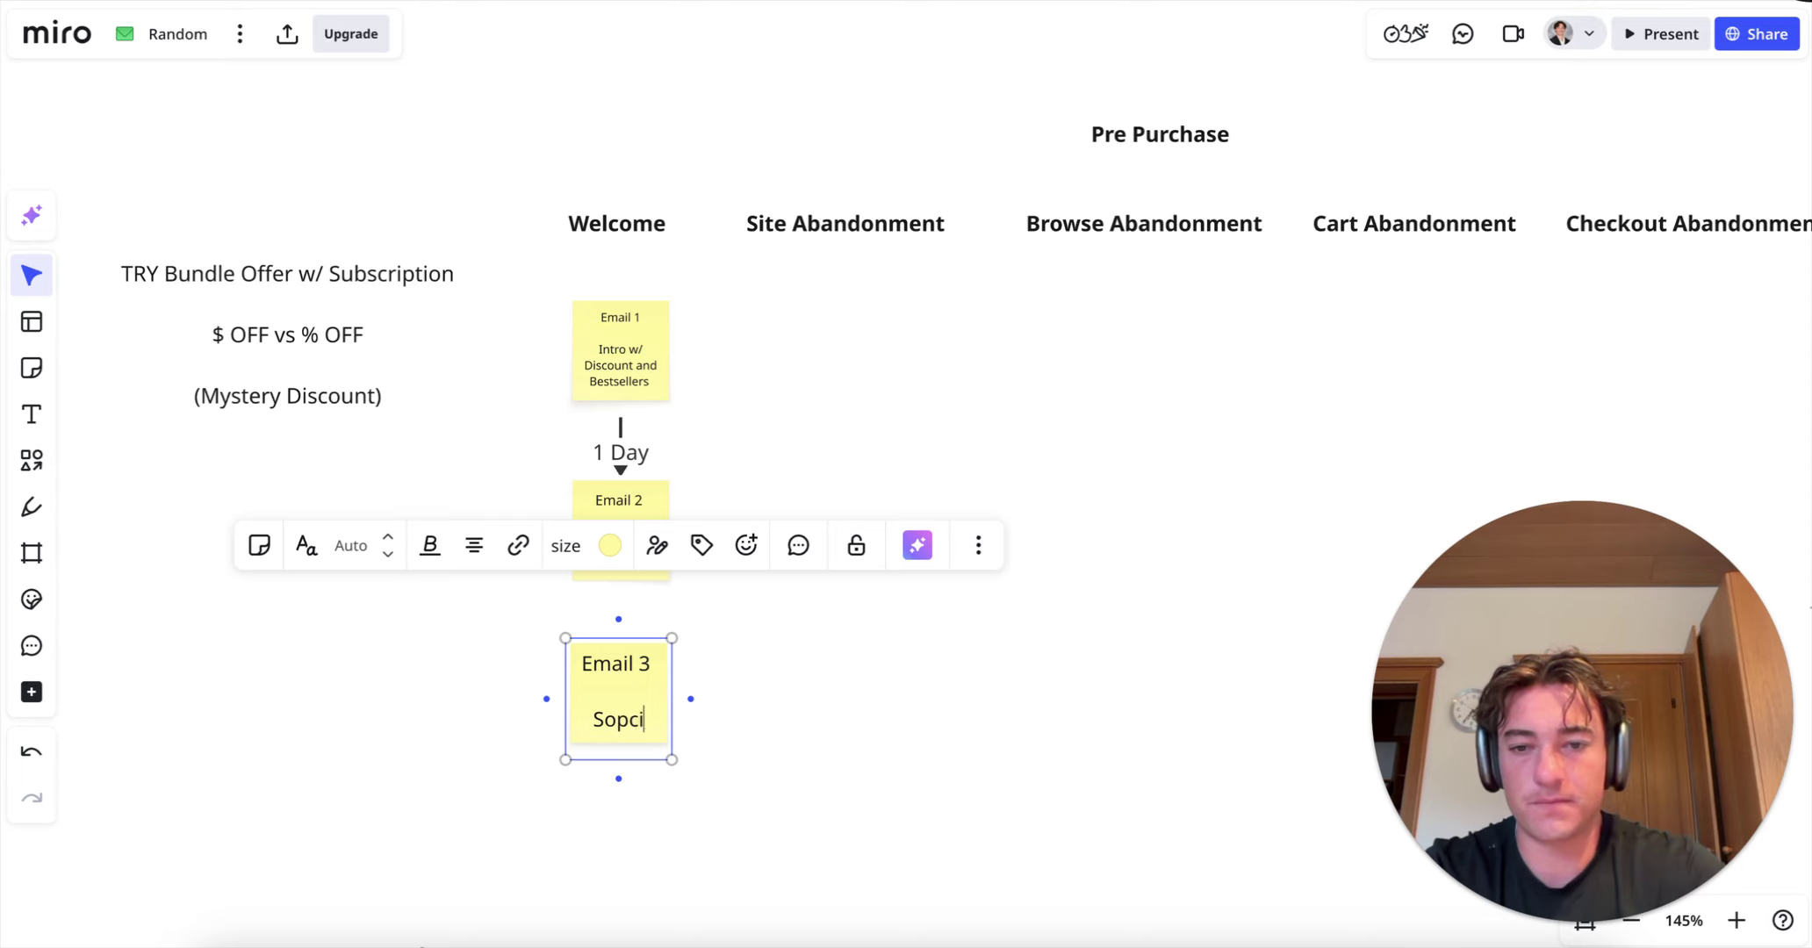
{"action": "type", "text": "cial Prood"}
{"action": "left_click", "coordinate": [677, 733]}
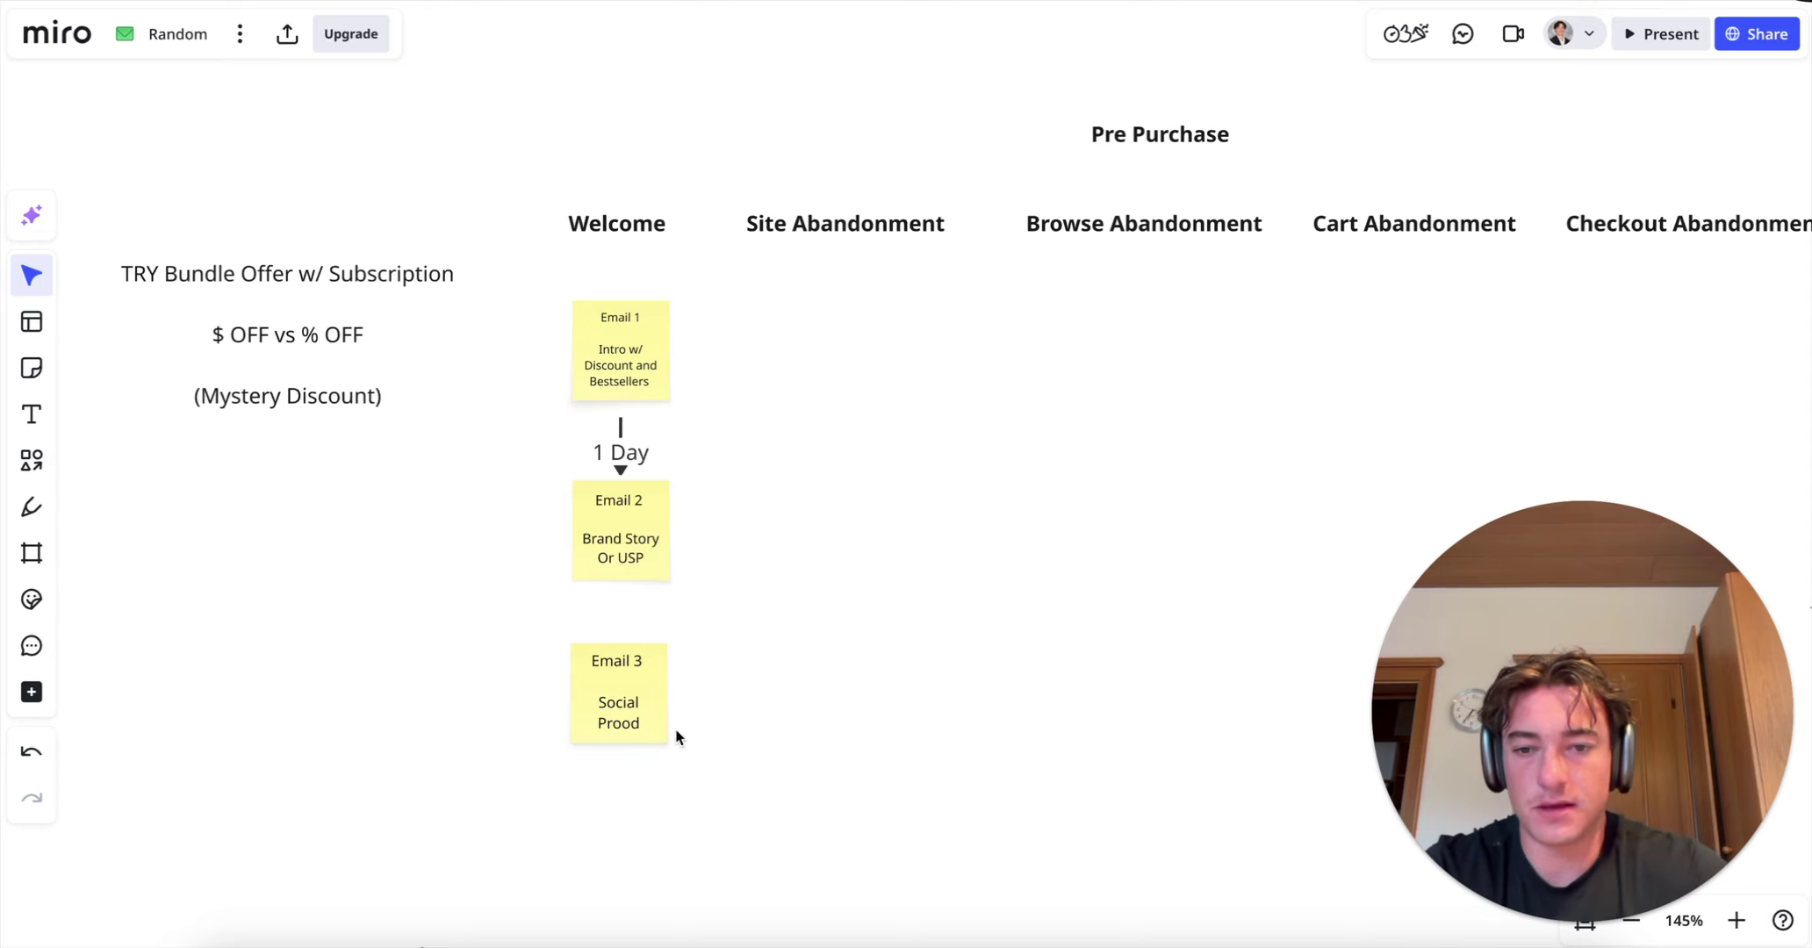
{"action": "left_click", "coordinate": [645, 725]}
{"action": "double_click", "coordinate": [645, 726]}
{"action": "key", "text": "BackSpace"}
{"action": "type", "text": "f"}
{"action": "left_click", "coordinate": [686, 730]}
Step: Add a yellow sticky note below Email 3, reading "Email 4" with the description "Last Chance Discount"
{"action": "scroll", "coordinate": [683, 731], "scroll_direction": "down", "scroll_amount": 3}
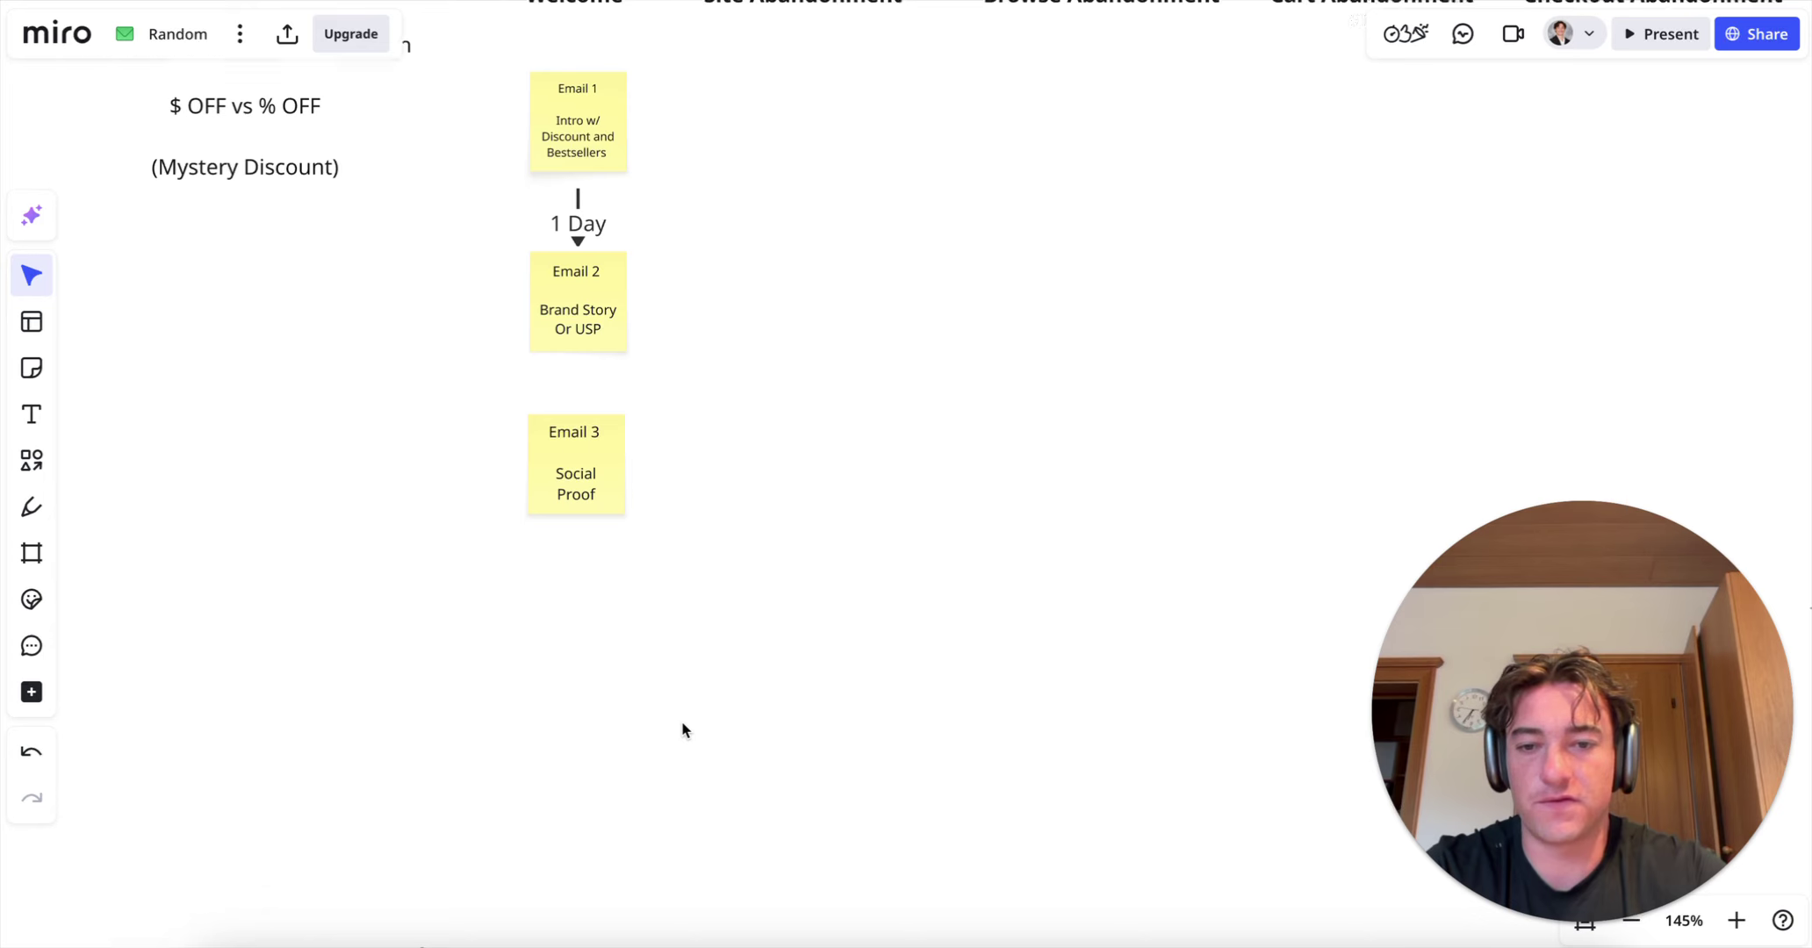
{"action": "left_click", "coordinate": [32, 368]}
{"action": "left_click", "coordinate": [584, 649]}
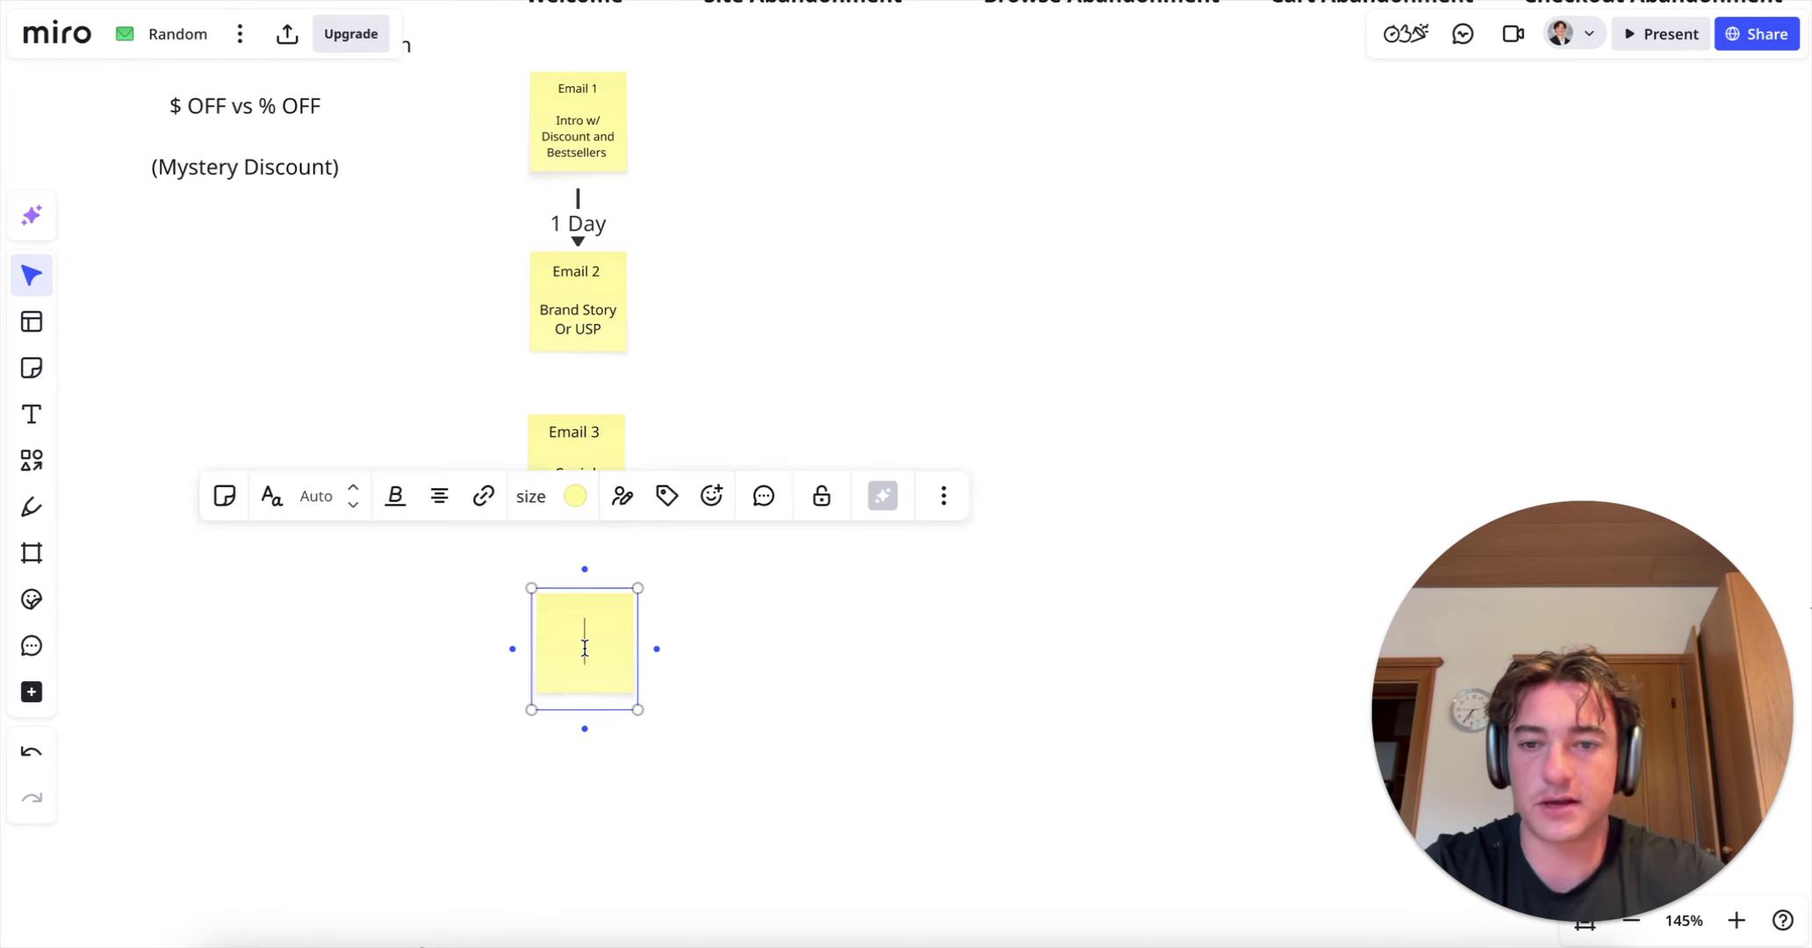
{"action": "type", "text": "Email 4"}
{"action": "key", "text": "Return"}
{"action": "key", "text": "Return"}
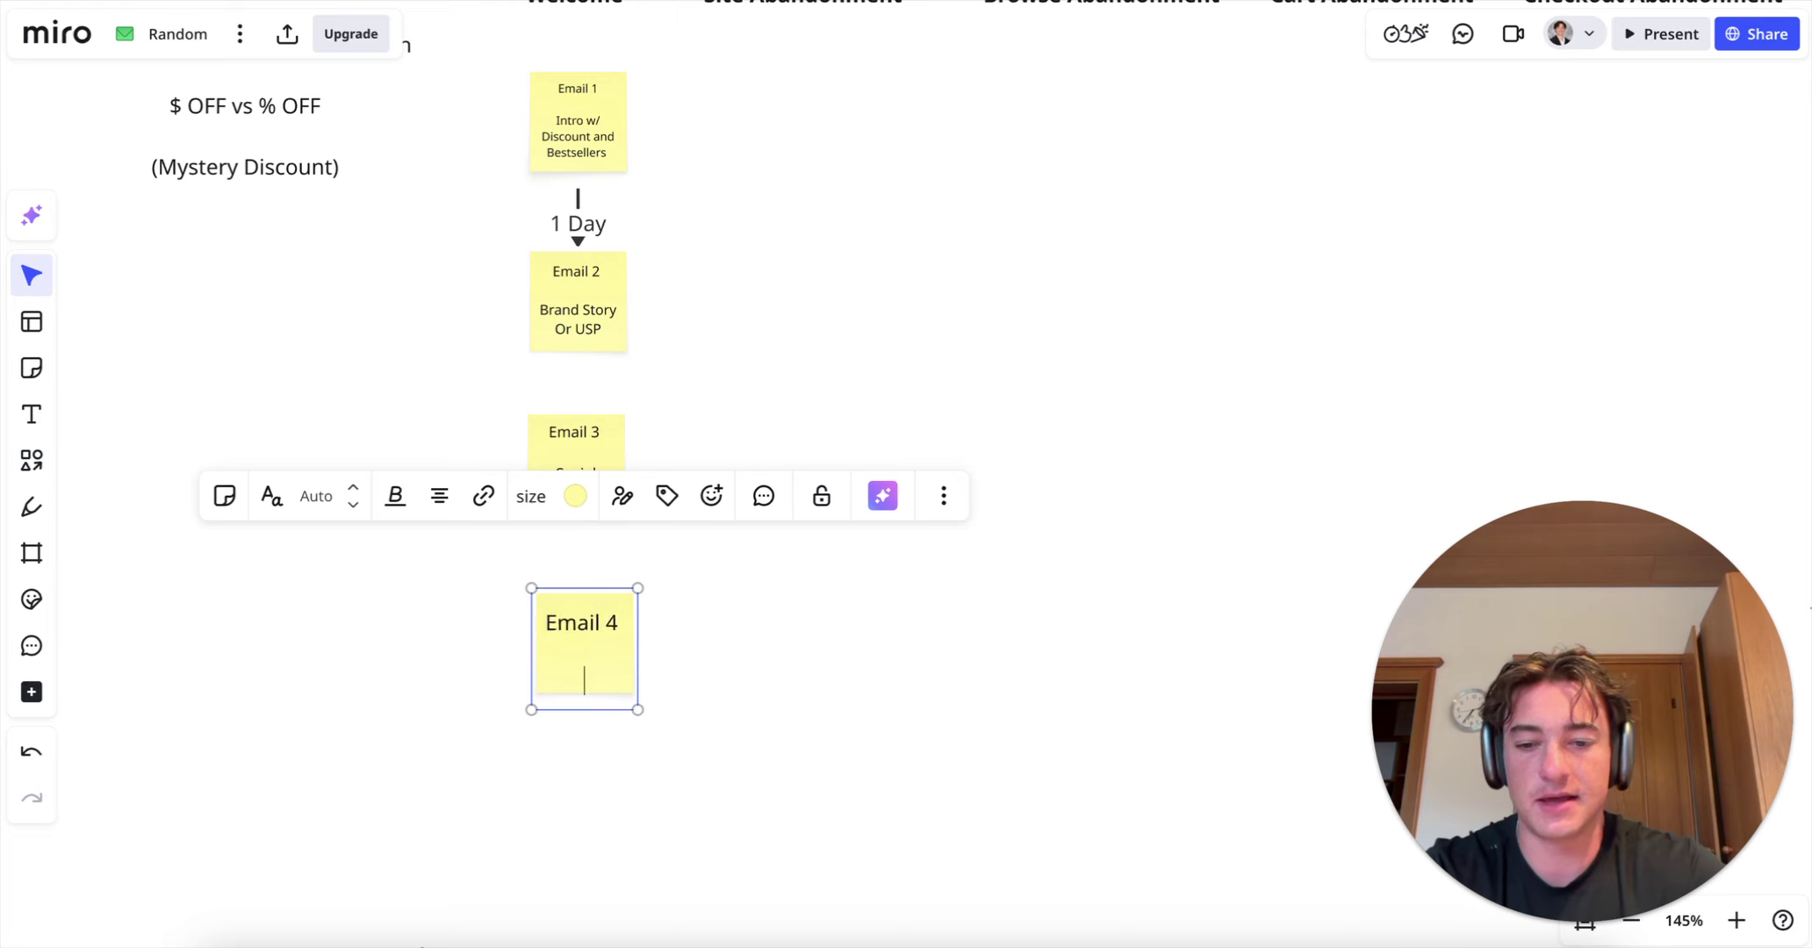
{"action": "type", "text": "Last CHan"}
{"action": "key", "text": "BackSpace"}
{"action": "key", "text": "BackSpace"}
{"action": "type", "text": "ha"}
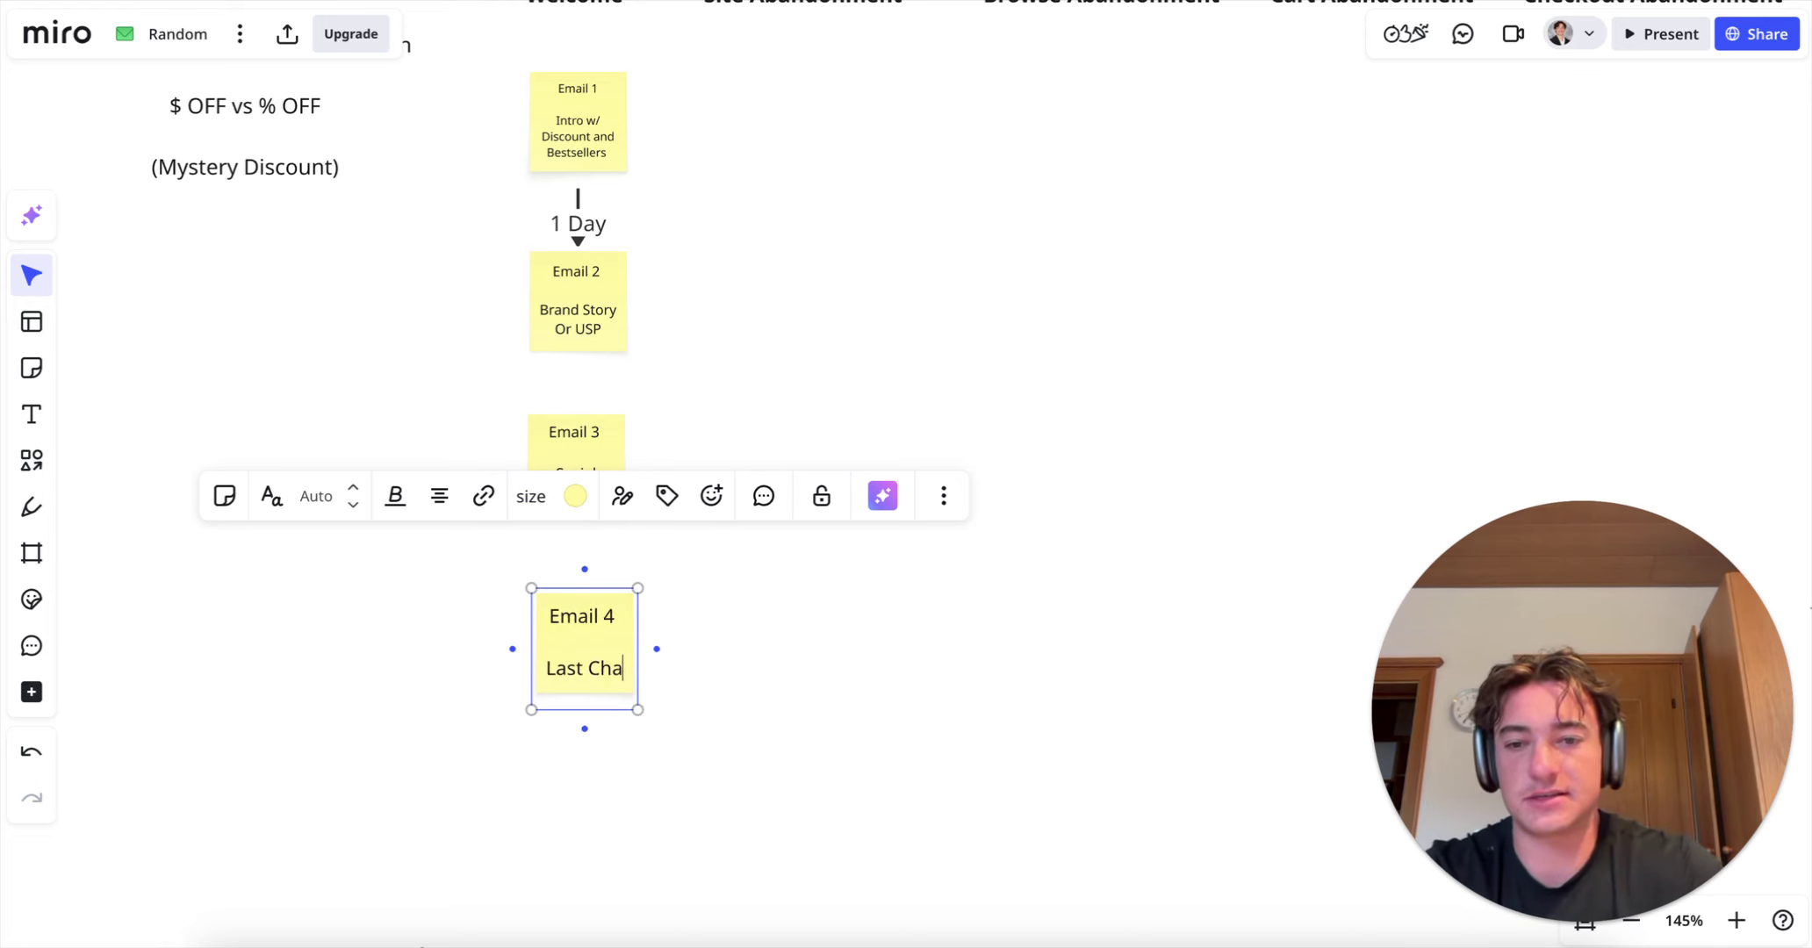
{"action": "type", "text": "nce Discount"}
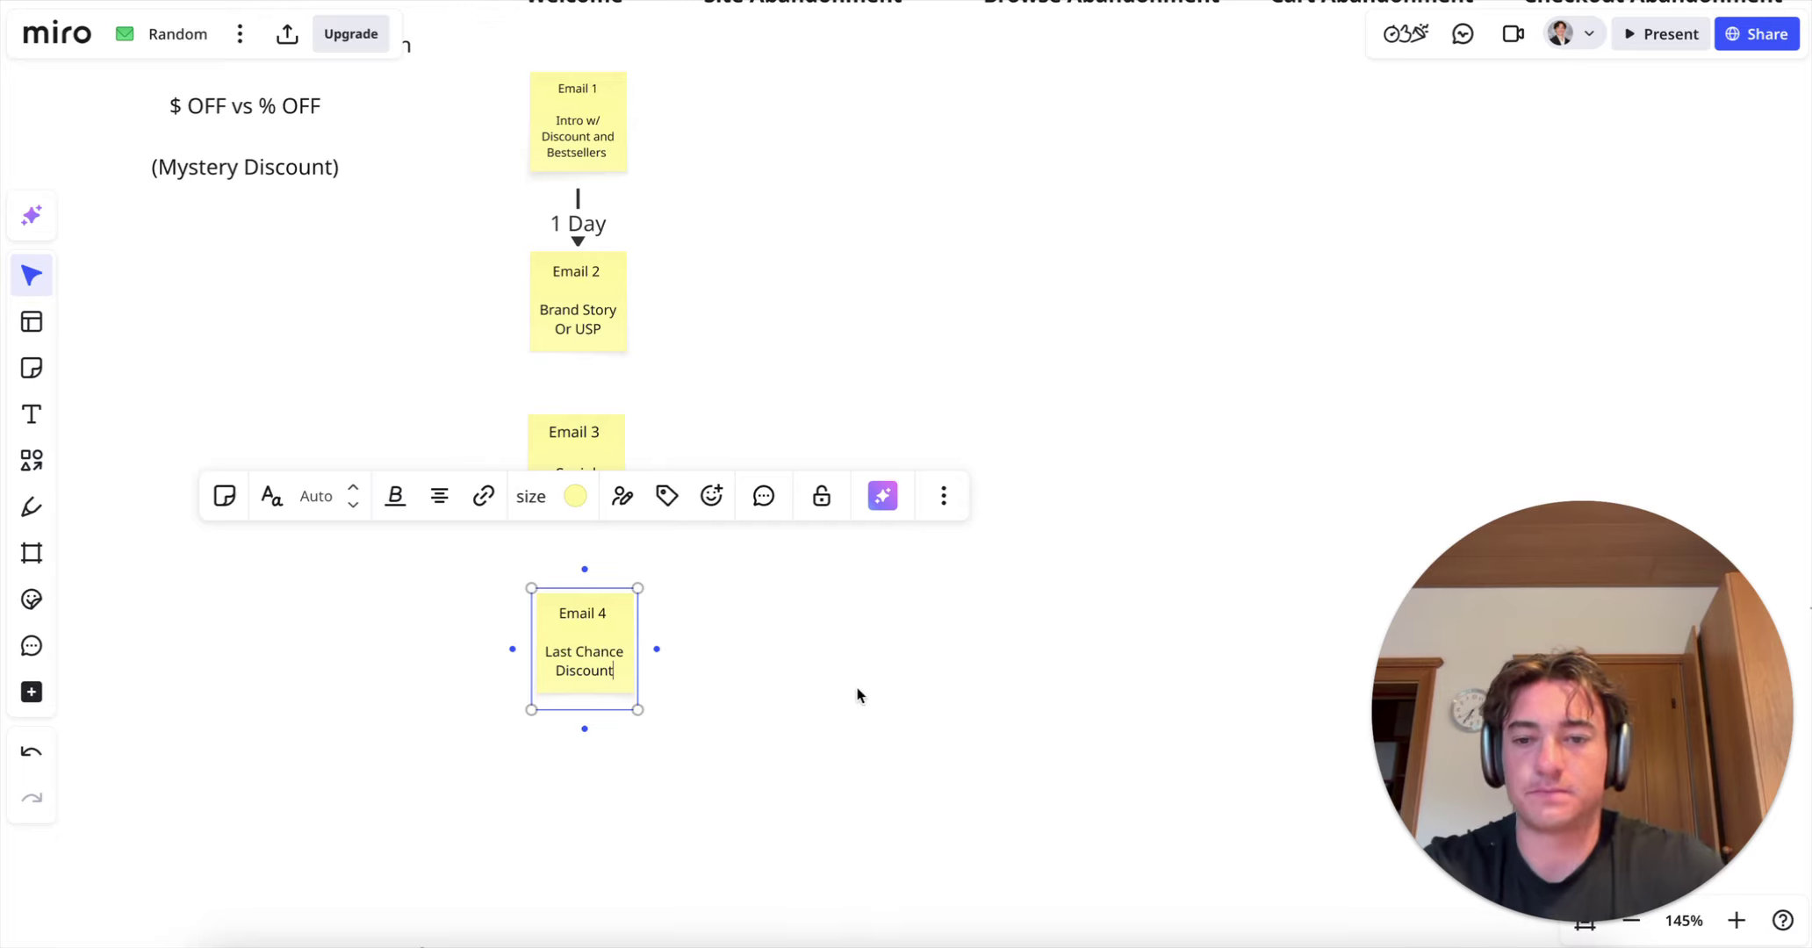
{"action": "left_click", "coordinate": [858, 695]}
Step: Move the offer notes text block down beside the Email 2 note and delete the pasted Loom link card
{"action": "scroll", "coordinate": [728, 635], "scroll_direction": "up", "scroll_amount": 3}
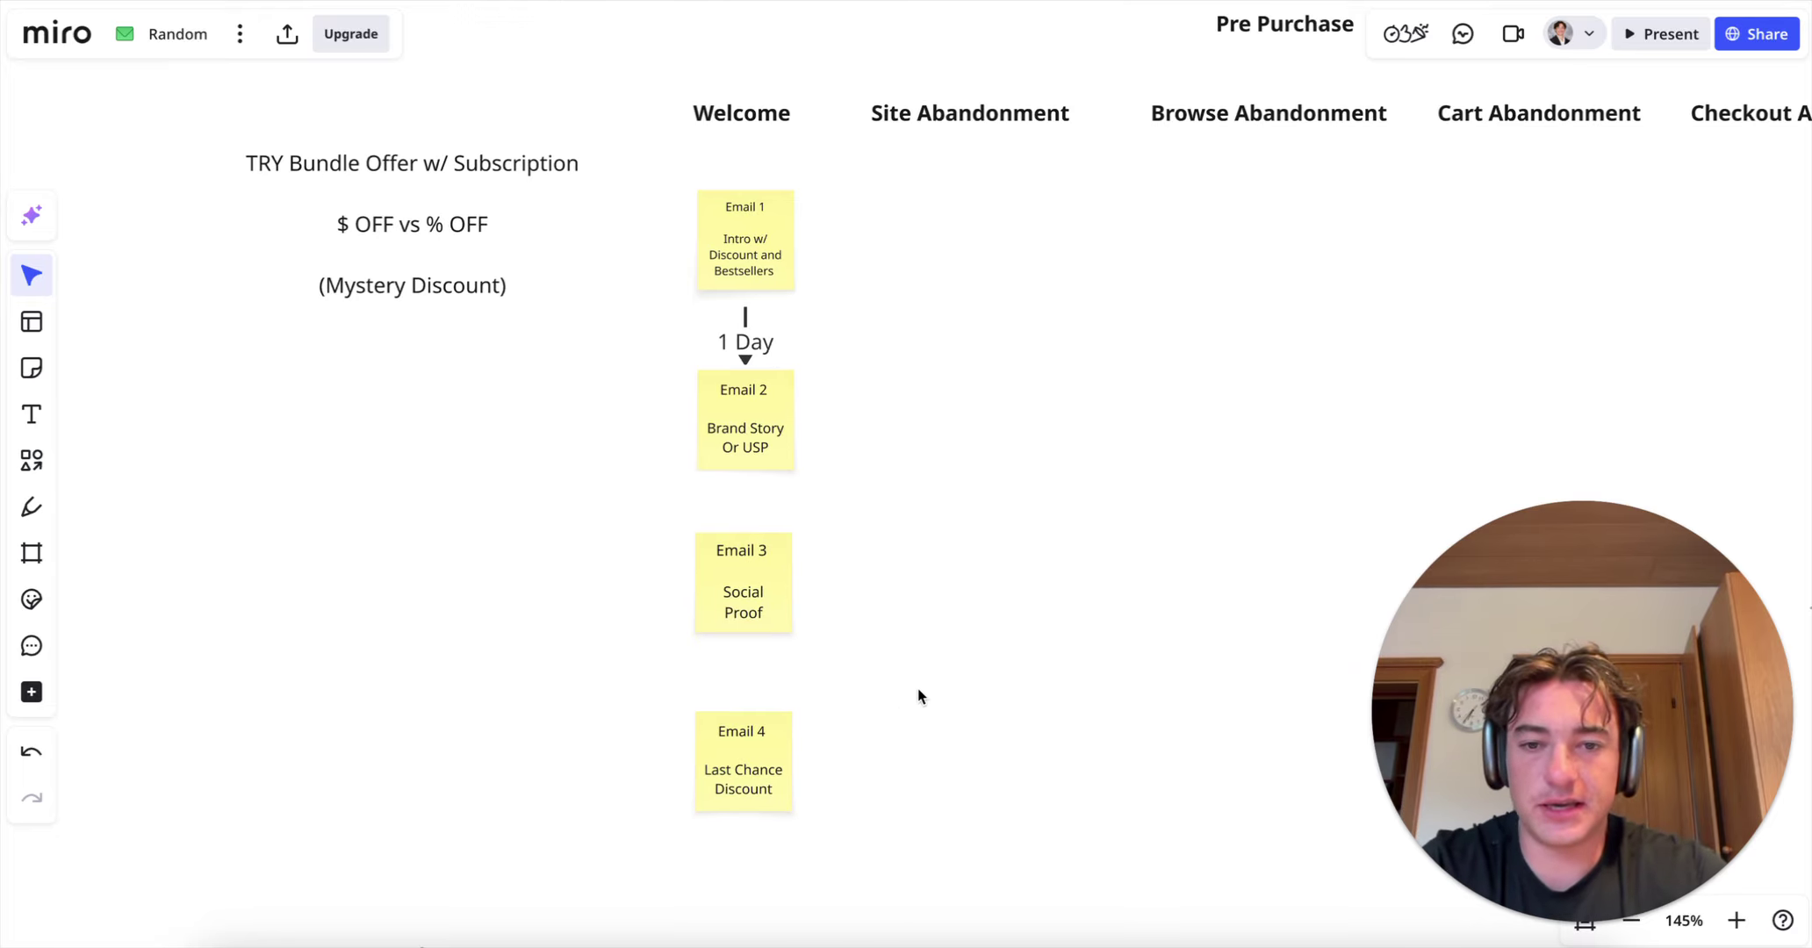
{"action": "scroll", "coordinate": [827, 544], "scroll_direction": "down", "scroll_amount": 1}
{"action": "left_click", "coordinate": [731, 359]}
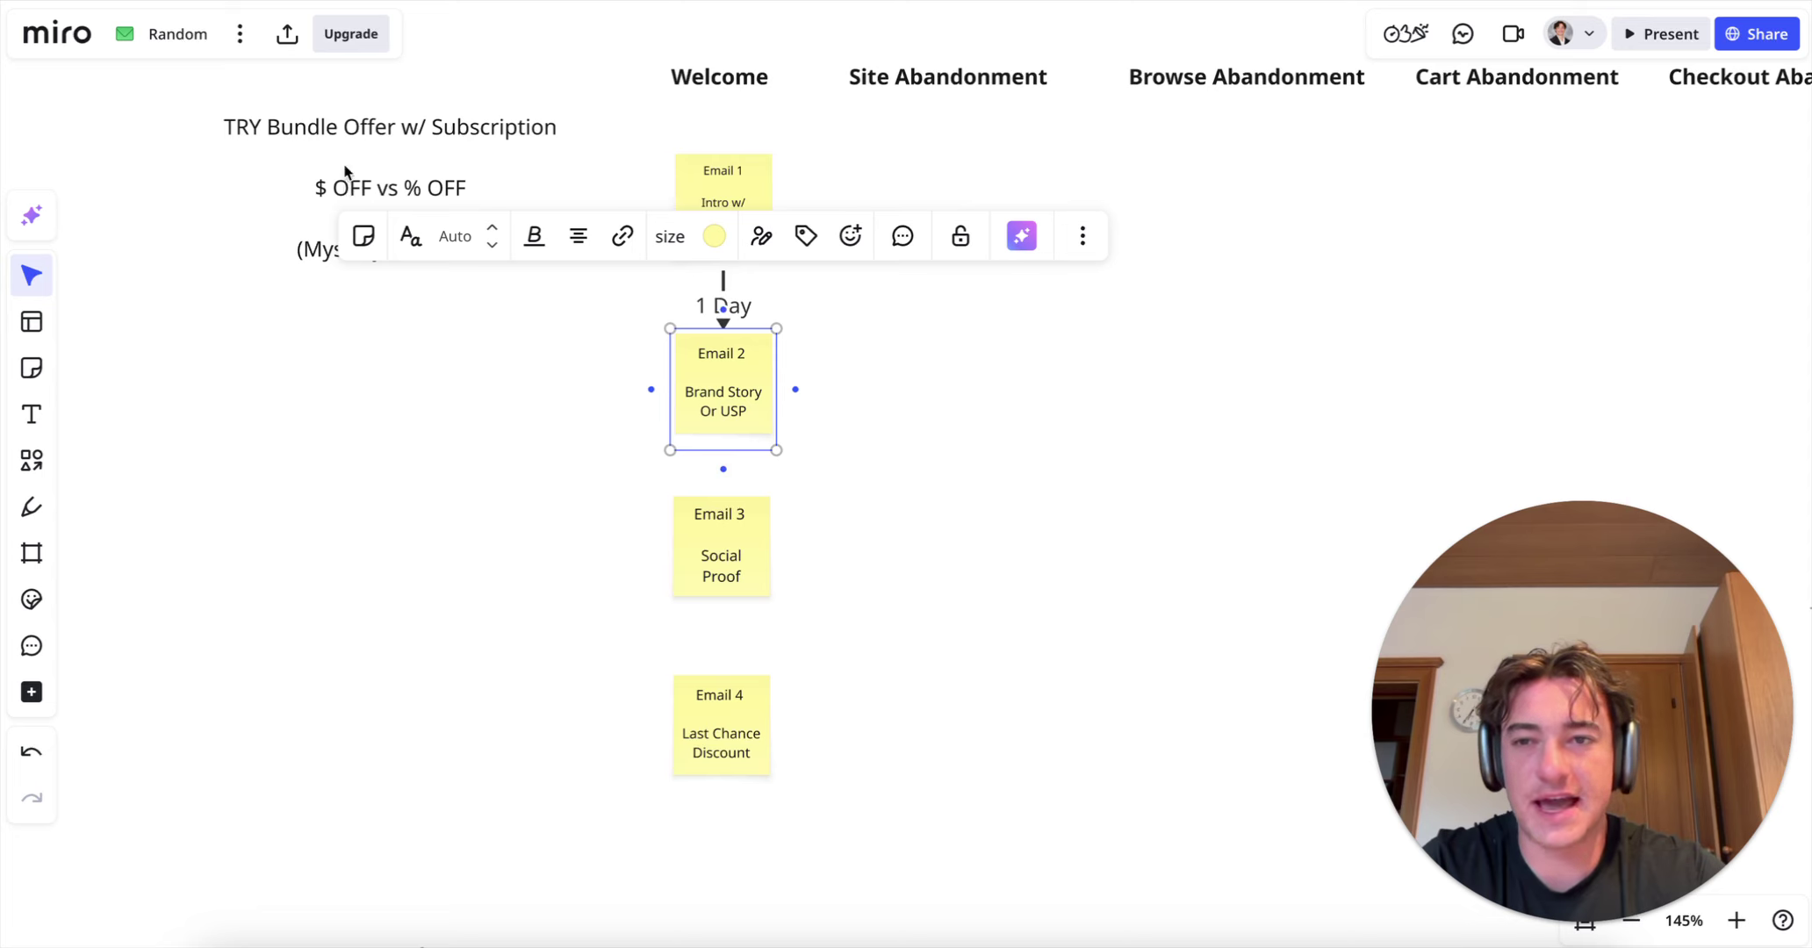
{"action": "key", "text": "ctrl+v"}
{"action": "left_click", "coordinate": [446, 210]}
{"action": "left_click_drag", "start_coordinate": [446, 211], "coordinate": [446, 569]}
{"action": "left_click", "coordinate": [513, 715]}
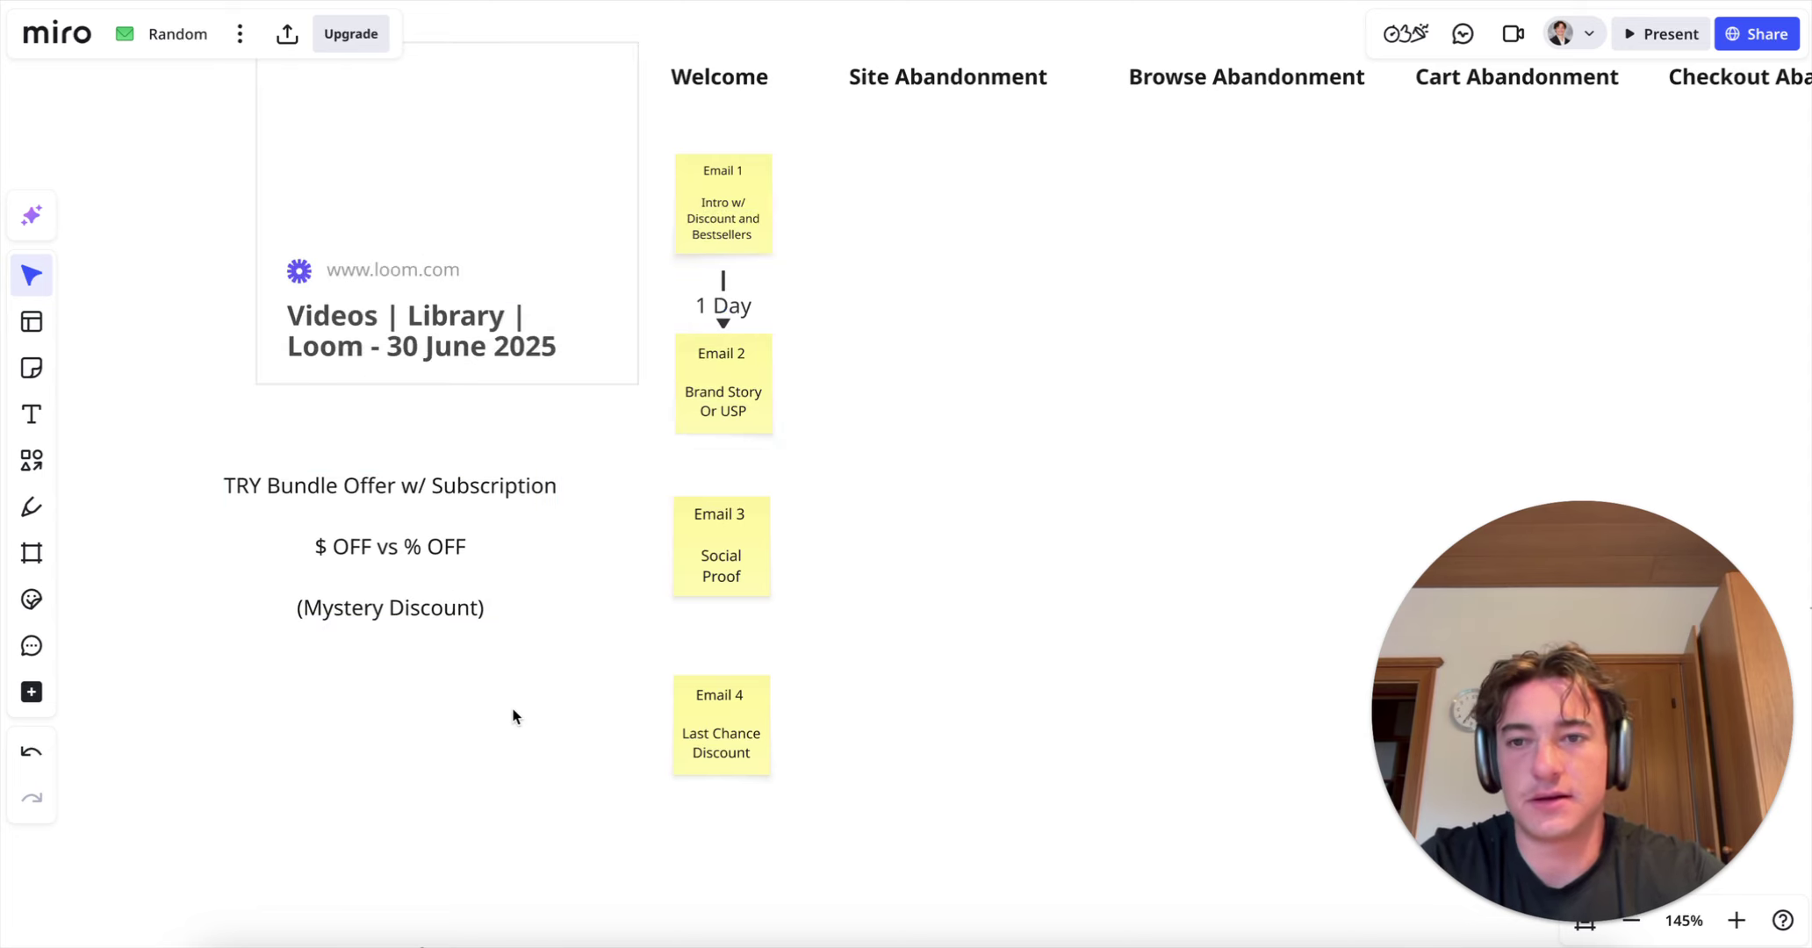
{"action": "left_click", "coordinate": [452, 224]}
{"action": "key", "text": "Delete"}
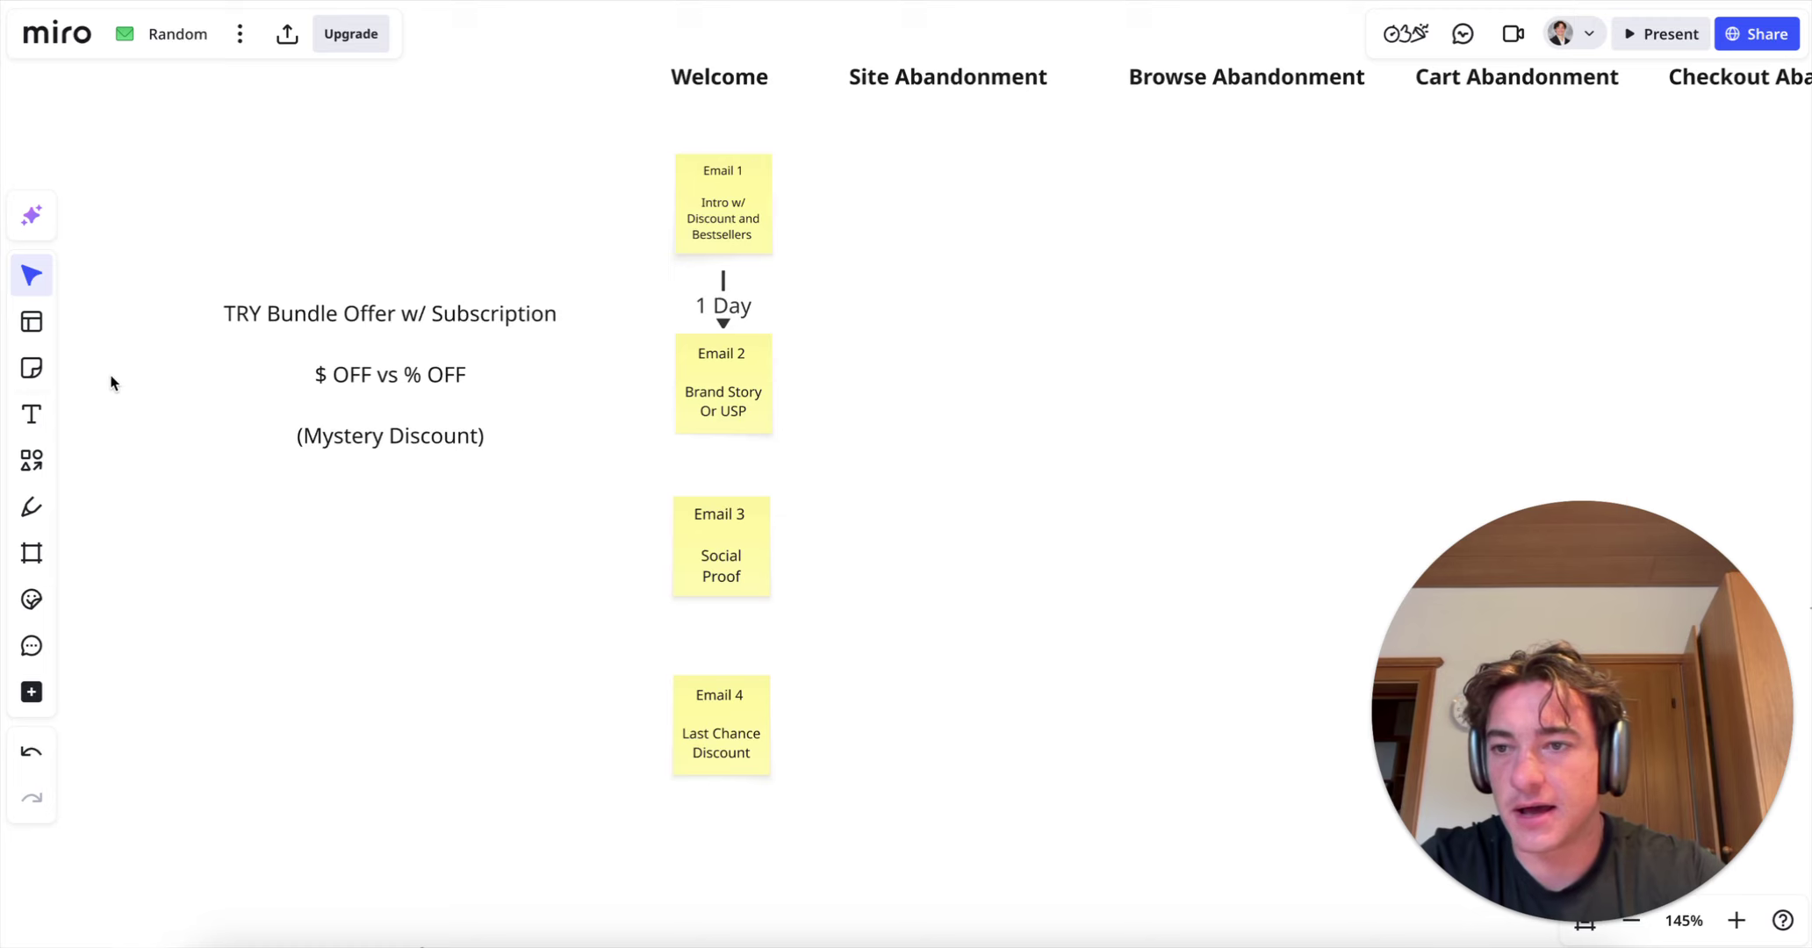
Step: Add the text "Test Text Based Last Chance" and place it beside the Email 4 note
{"action": "left_click", "coordinate": [32, 414]}
{"action": "left_click", "coordinate": [368, 628]}
{"action": "type", "text": "Test Text Based"}
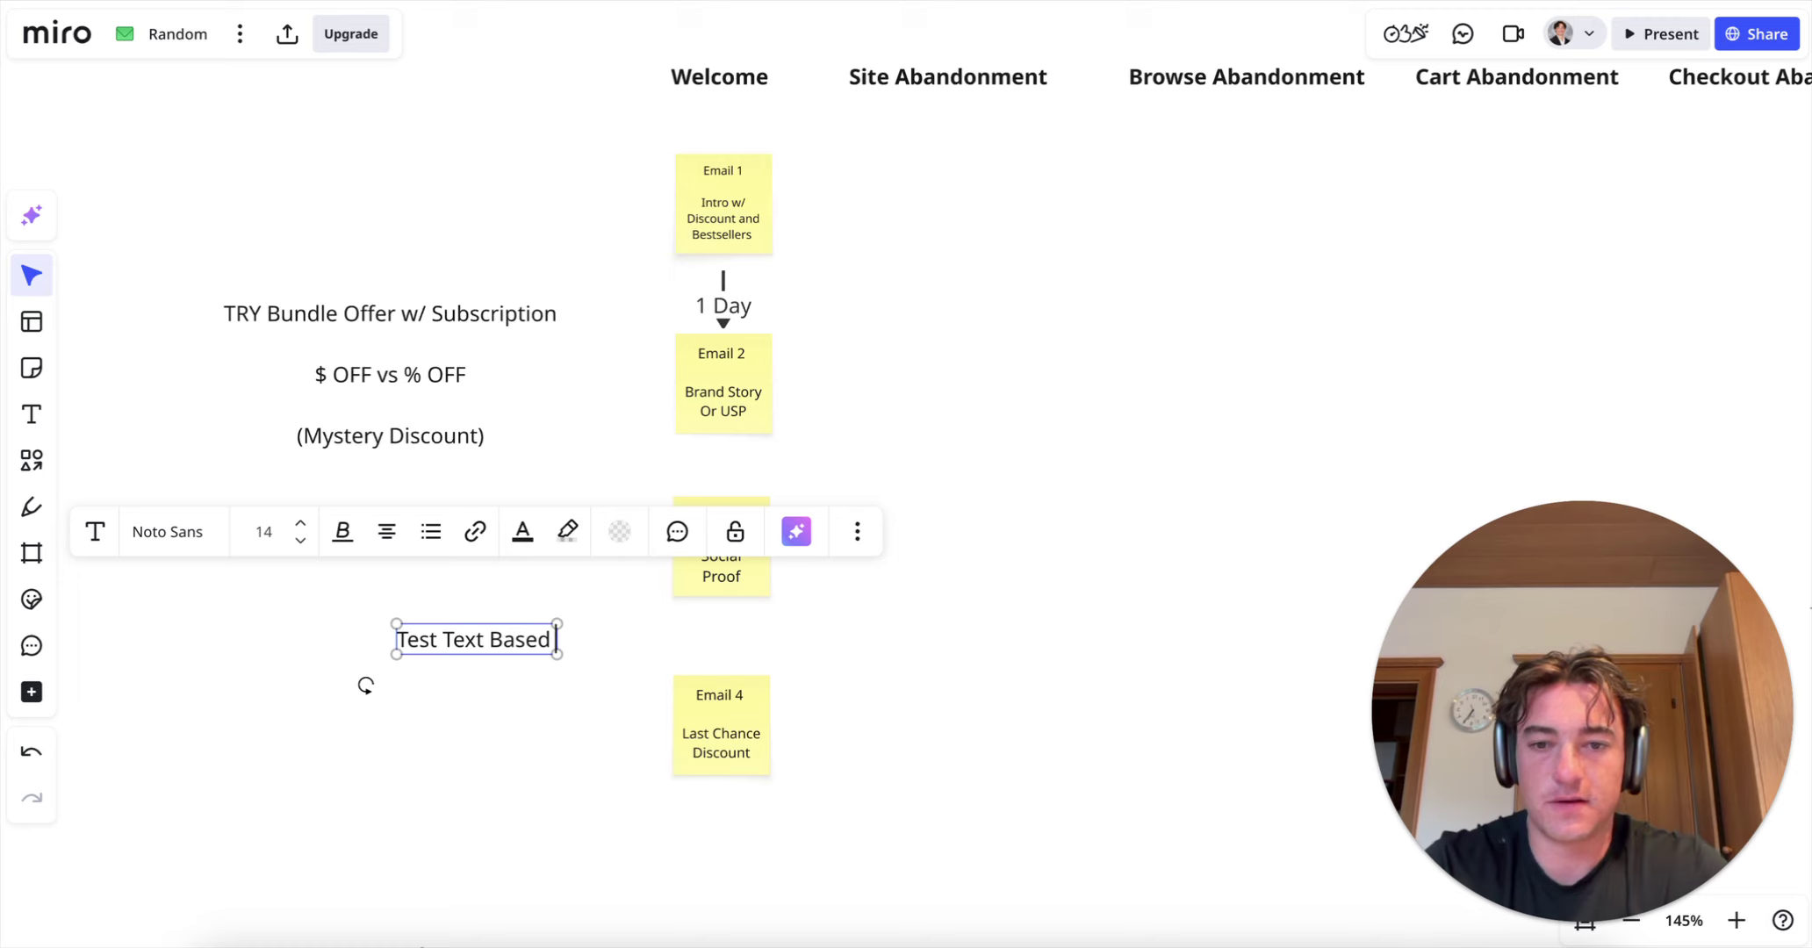
{"action": "type", "text": " Last Chance"}
{"action": "left_click", "coordinate": [400, 695]}
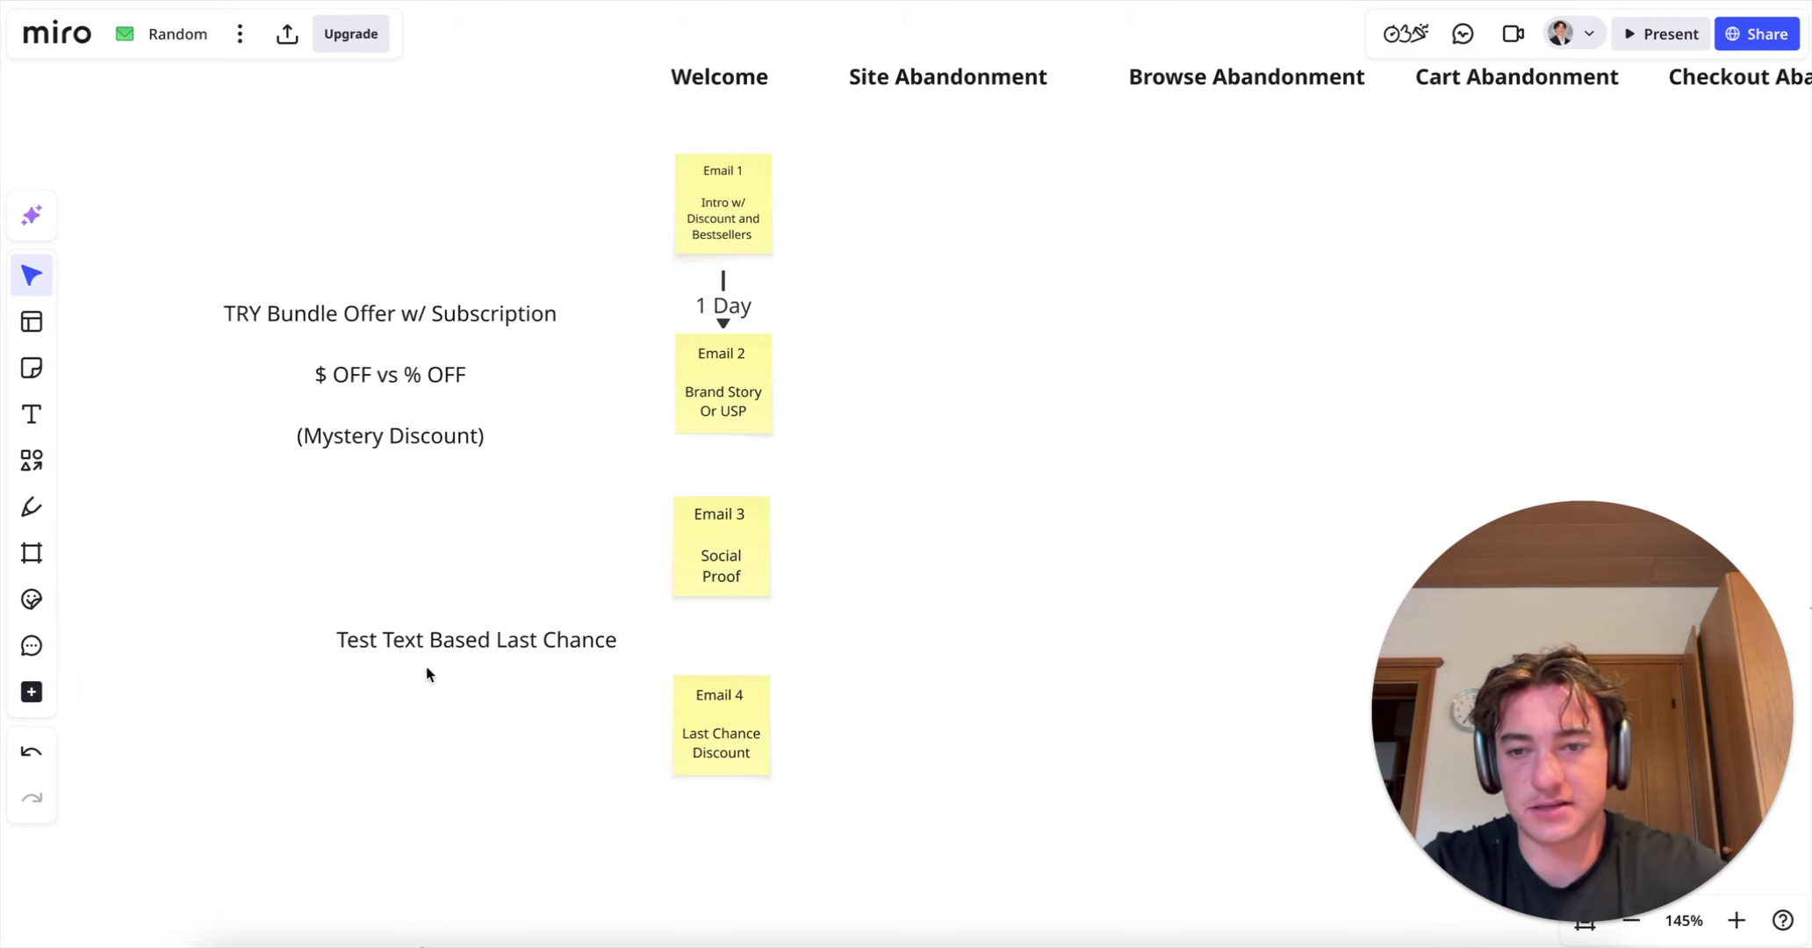
{"action": "left_click_drag", "start_coordinate": [463, 625], "coordinate": [462, 696]}
{"action": "left_click", "coordinate": [527, 729]}
{"action": "left_click", "coordinate": [793, 773]}
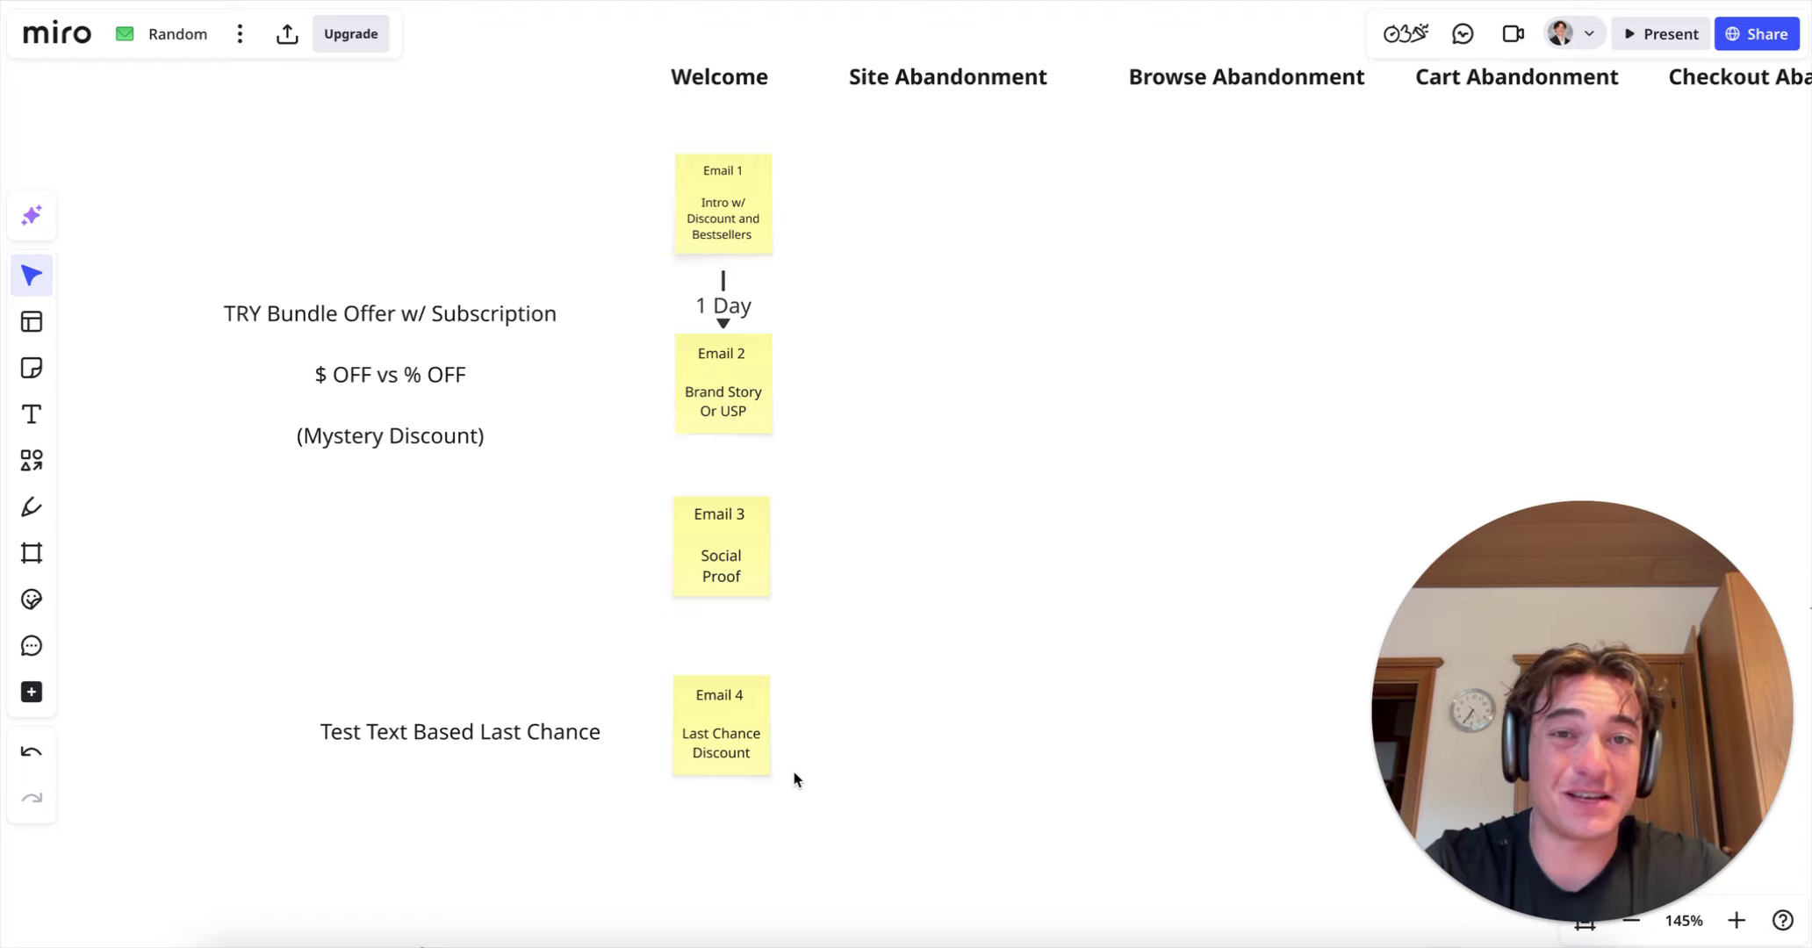
Step: Connect the Email 2 note to the Email 3 note with an arrow
{"action": "scroll", "coordinate": [795, 778], "scroll_direction": "up", "scroll_amount": 3}
{"action": "scroll", "coordinate": [795, 779], "scroll_direction": "right", "scroll_amount": 3}
{"action": "scroll", "coordinate": [795, 779], "scroll_direction": "down", "scroll_amount": 3}
{"action": "scroll", "coordinate": [752, 703], "scroll_direction": "down", "scroll_amount": 5}
{"action": "scroll", "coordinate": [753, 704], "scroll_direction": "right", "scroll_amount": 3}
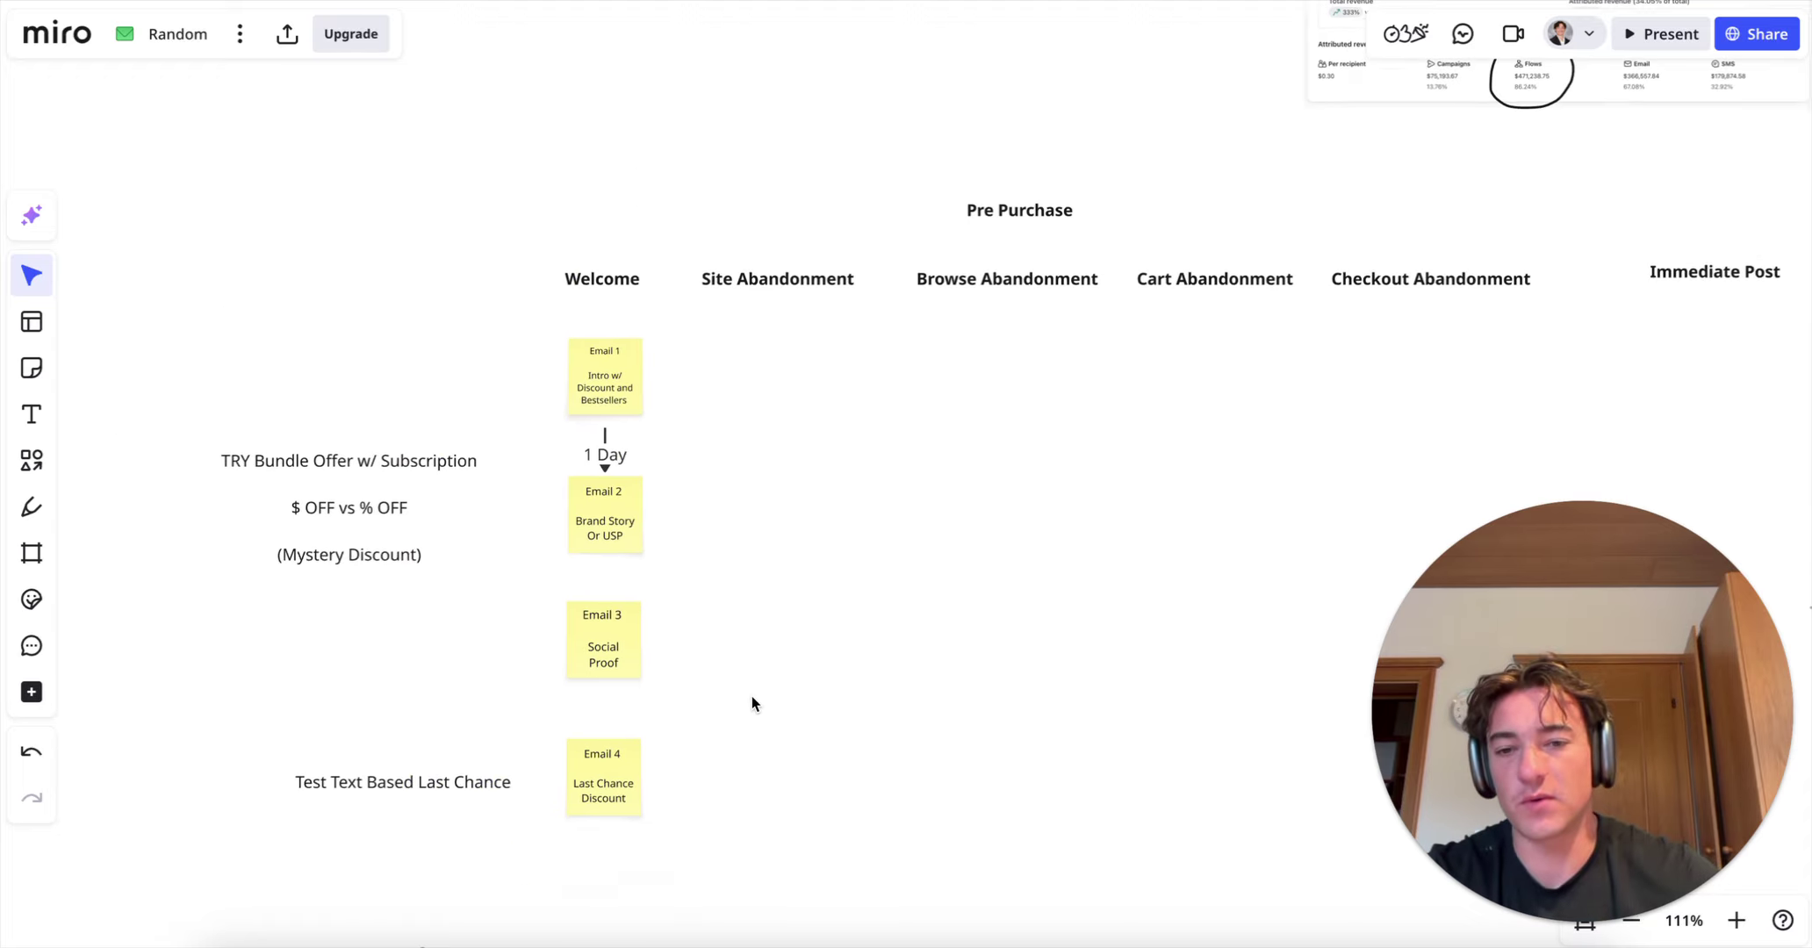
{"action": "left_click", "coordinate": [468, 653]}
{"action": "left_click", "coordinate": [487, 393]}
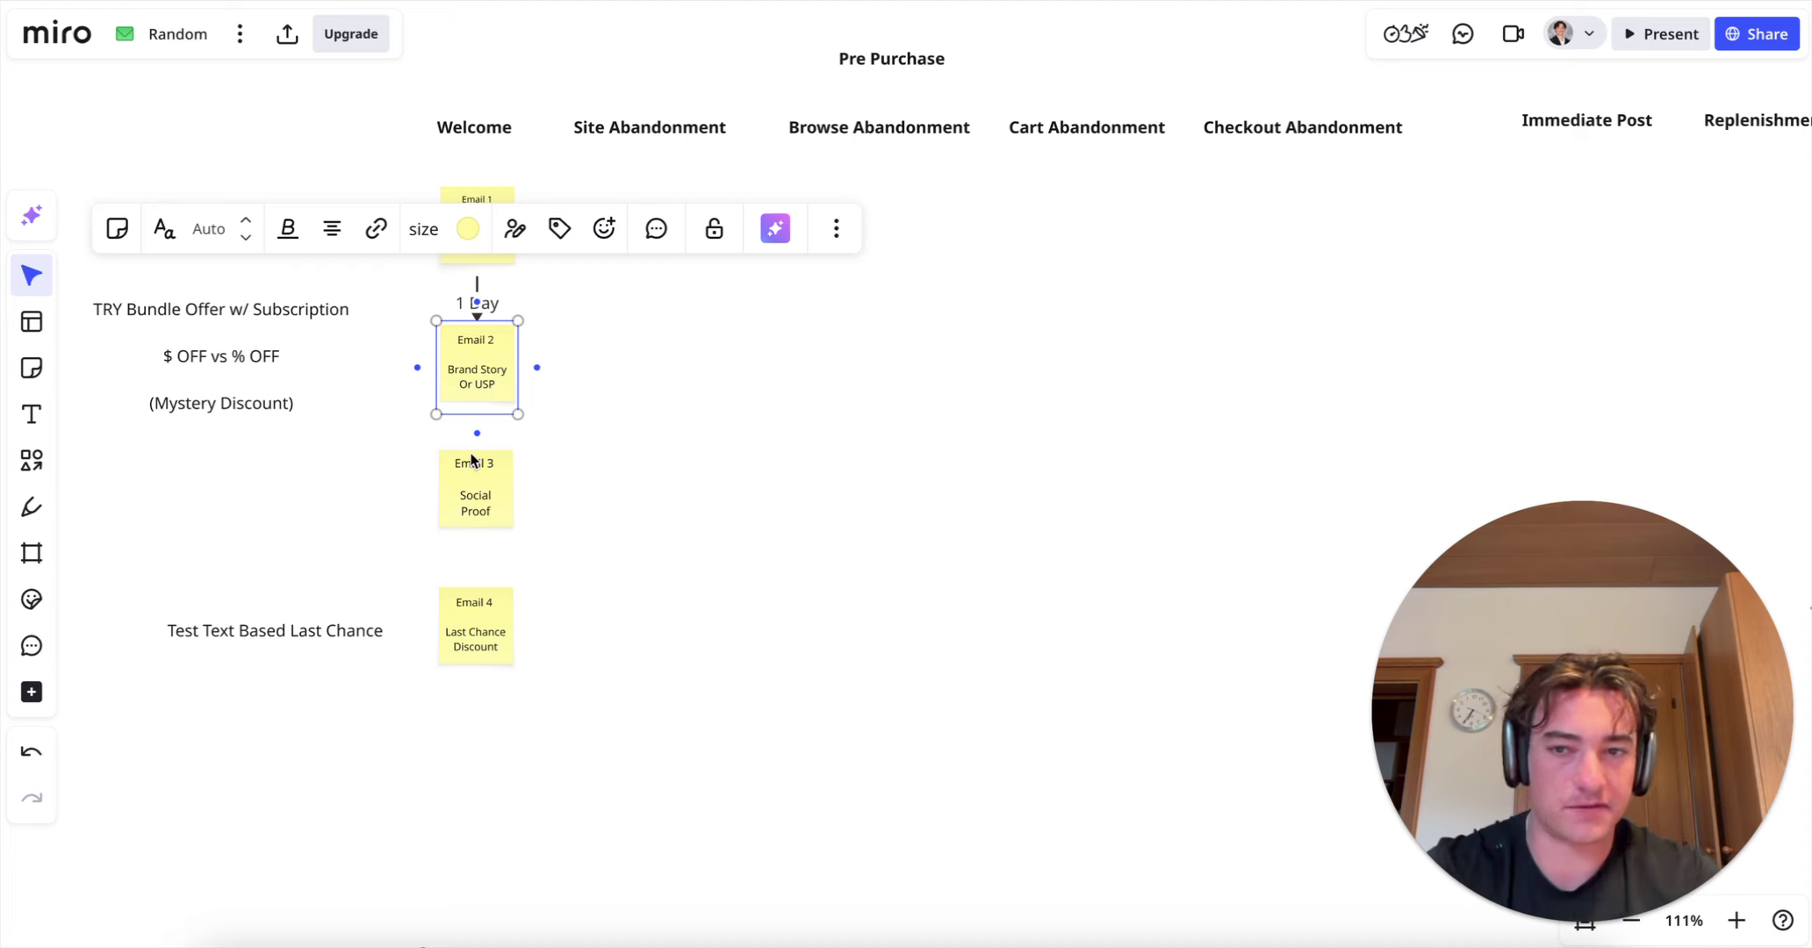
{"action": "left_click_drag", "start_coordinate": [477, 433], "coordinate": [473, 508]}
{"action": "left_click", "coordinate": [474, 509]}
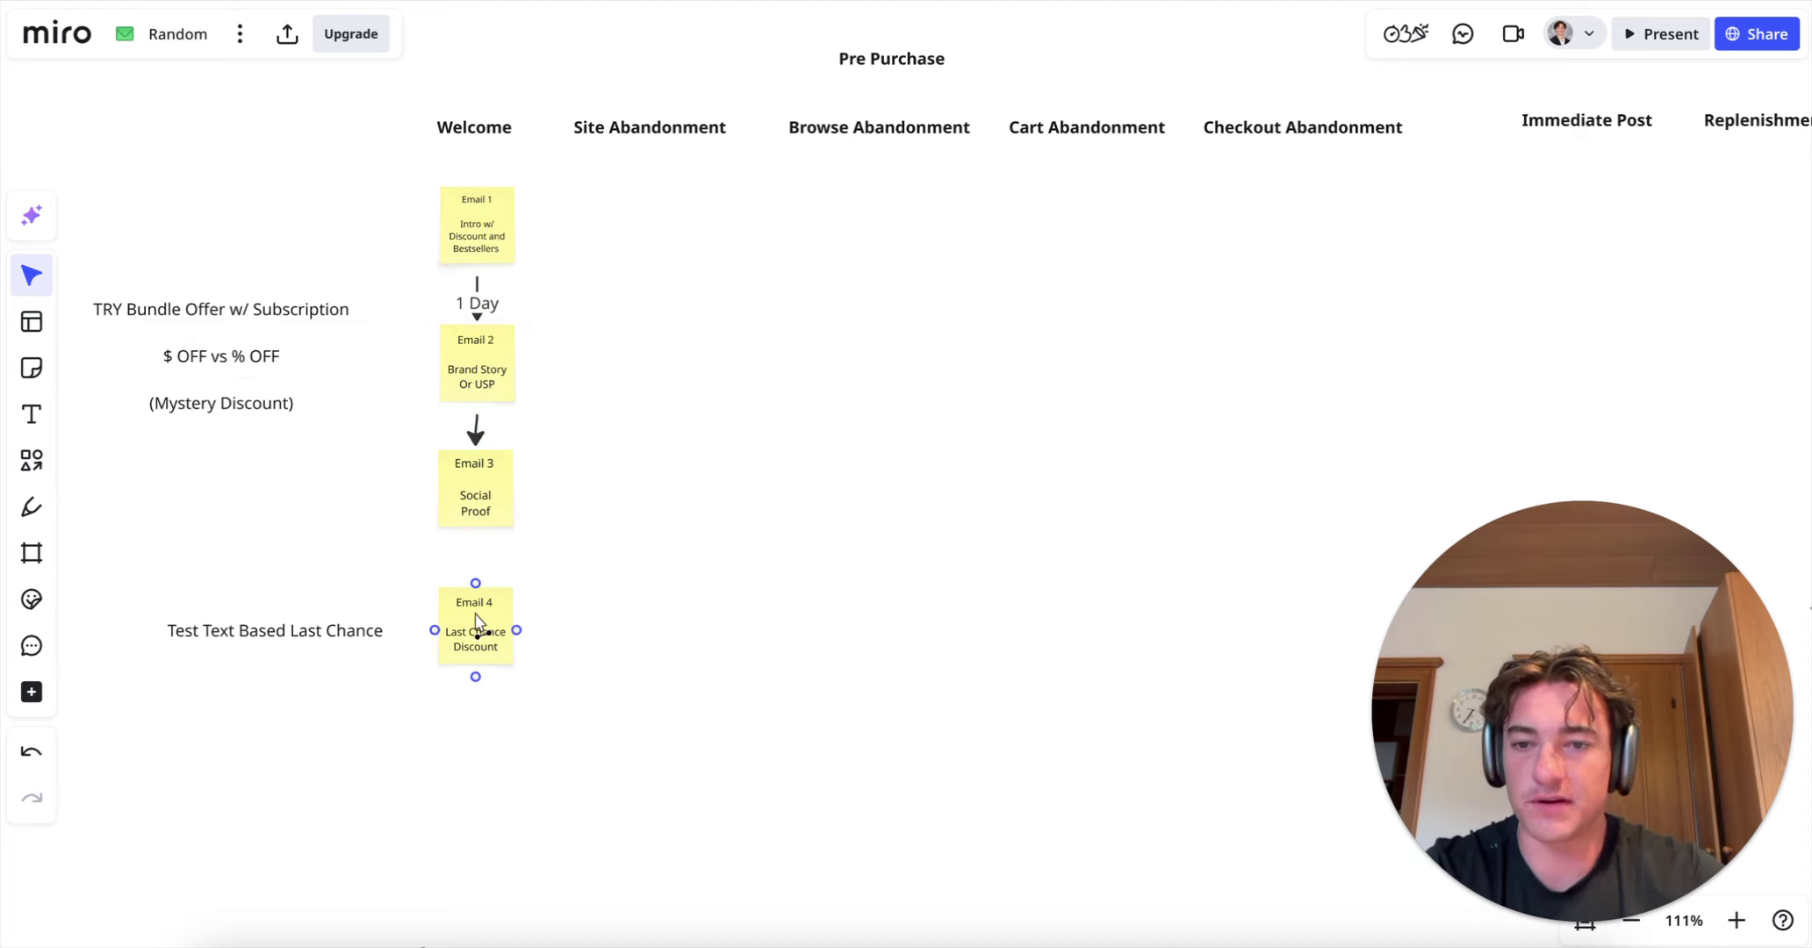
Step: Connect the Email 3 note to the Email 4 note with an arrow and label it "1 day"
{"action": "left_click_drag", "start_coordinate": [475, 584], "coordinate": [475, 530]}
{"action": "double_click", "coordinate": [475, 562]}
{"action": "type", "text": "1 day"}
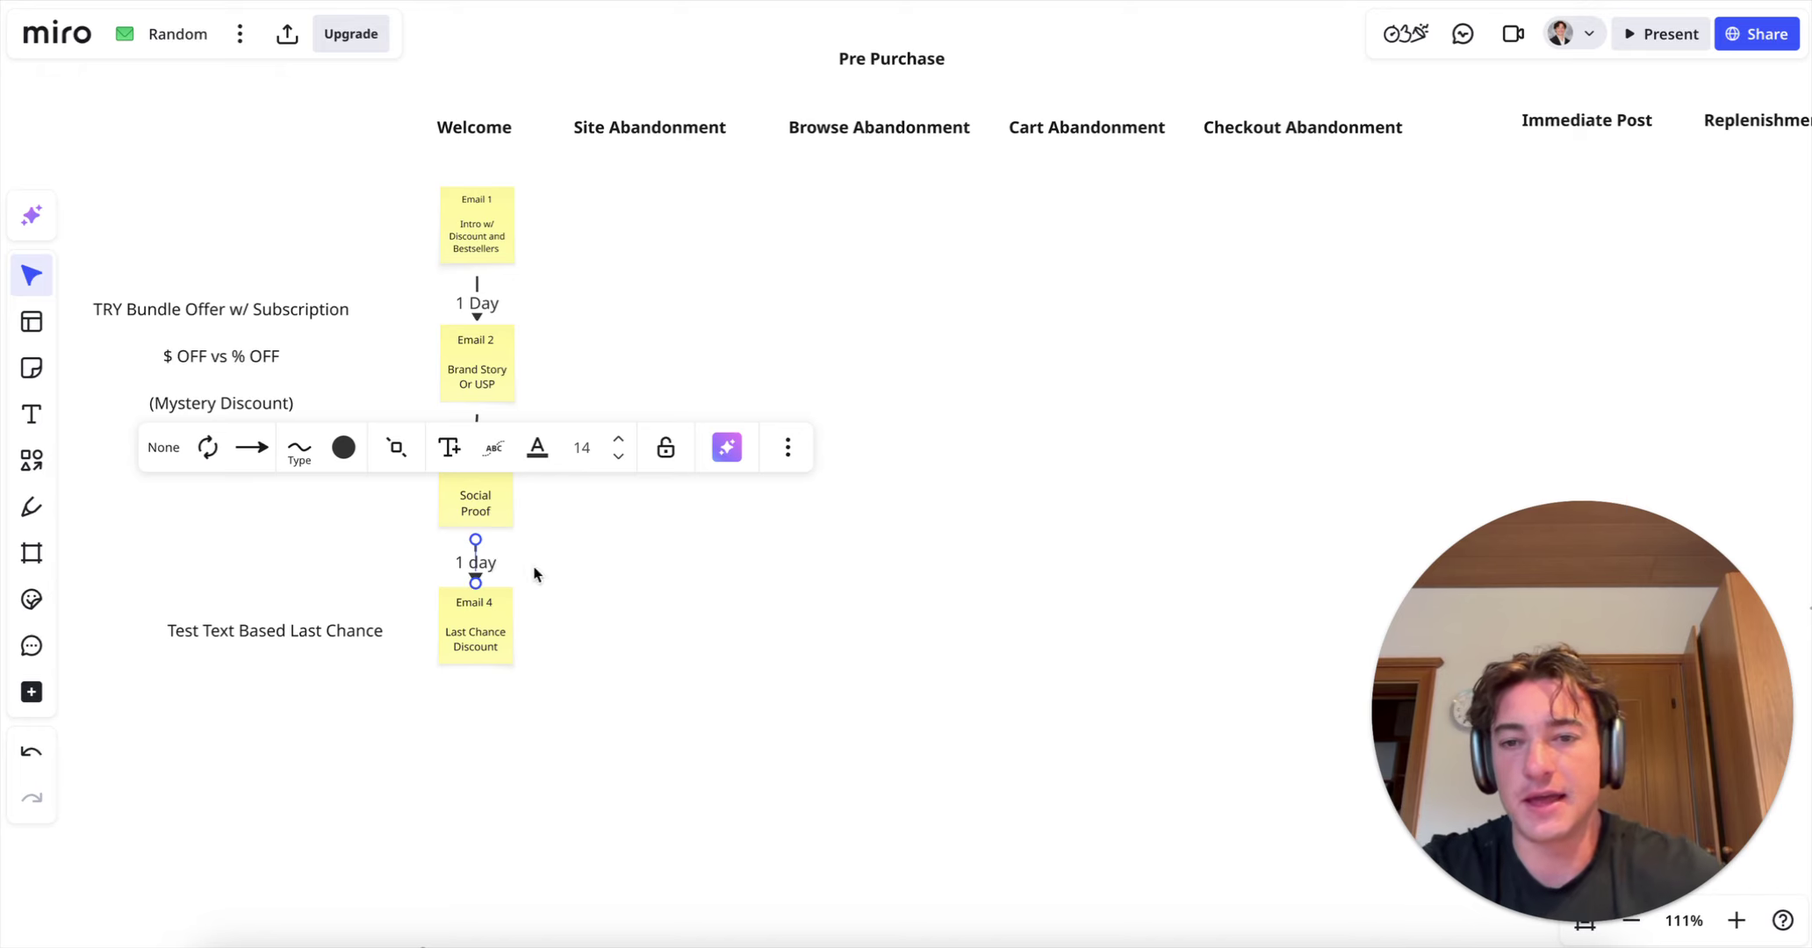
{"action": "left_click", "coordinate": [534, 575]}
Step: Label the arrow between the Email 2 and Email 3 notes "1 day"
{"action": "double_click", "coordinate": [475, 422]}
{"action": "type", "text": "1 day"}
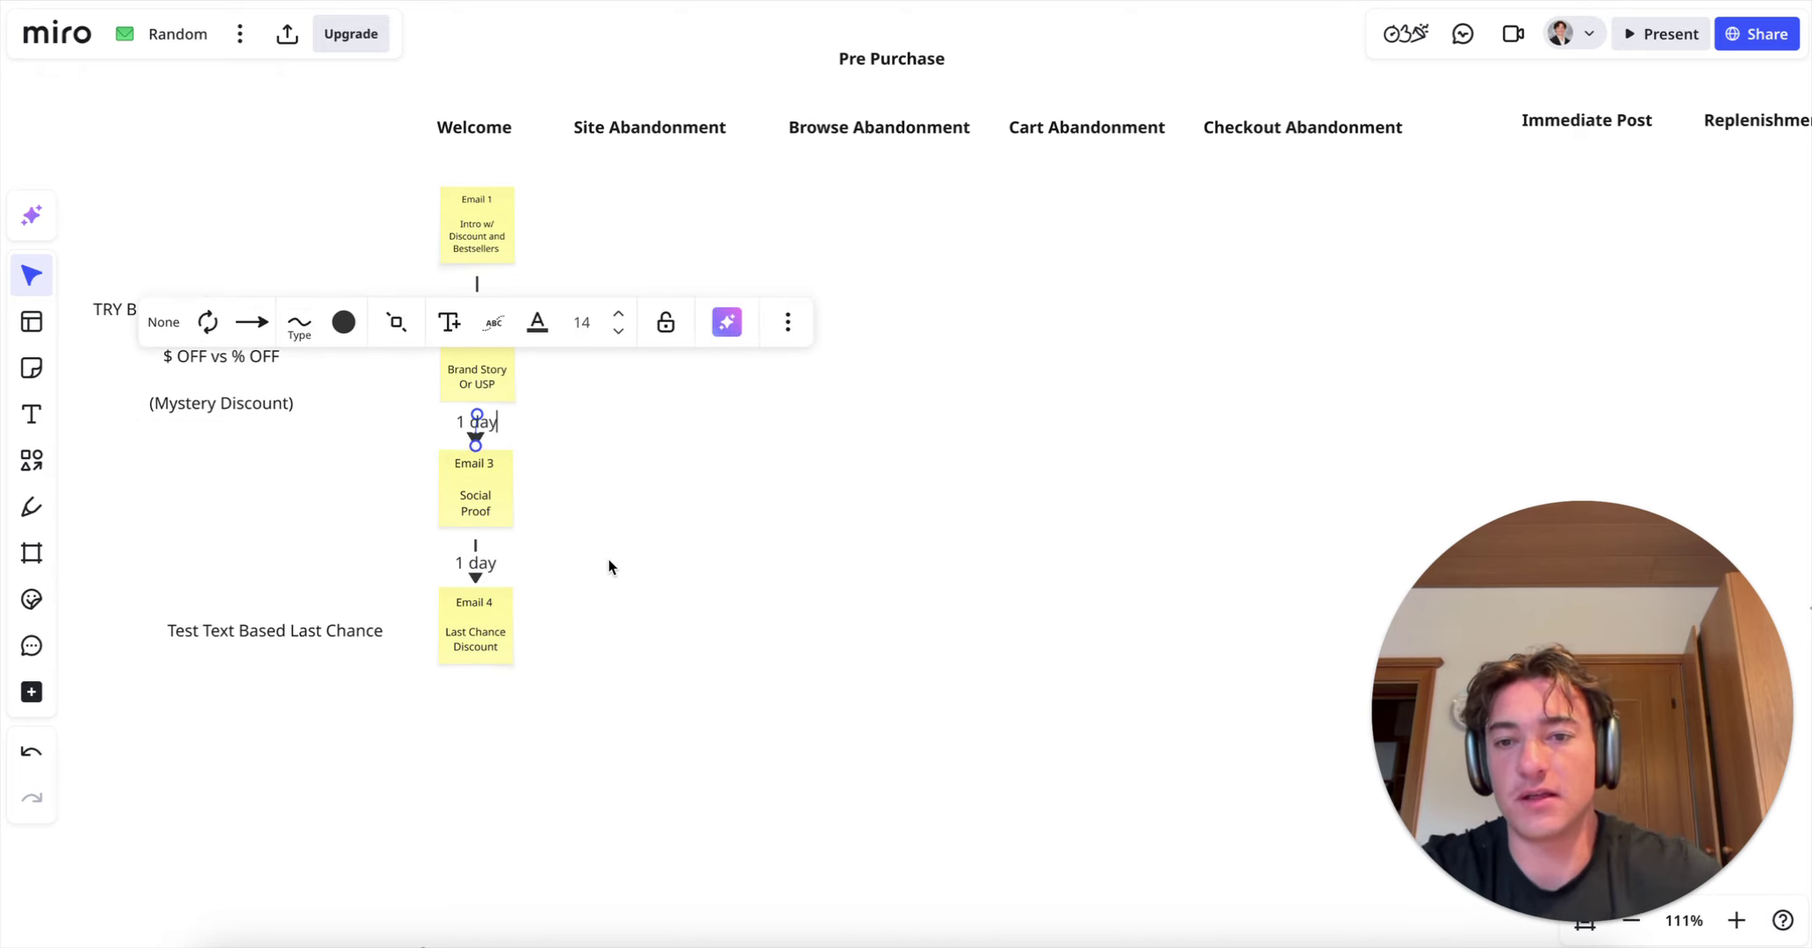
{"action": "left_click", "coordinate": [608, 567]}
{"action": "scroll", "coordinate": [518, 409], "scroll_direction": "down", "scroll_amount": 3}
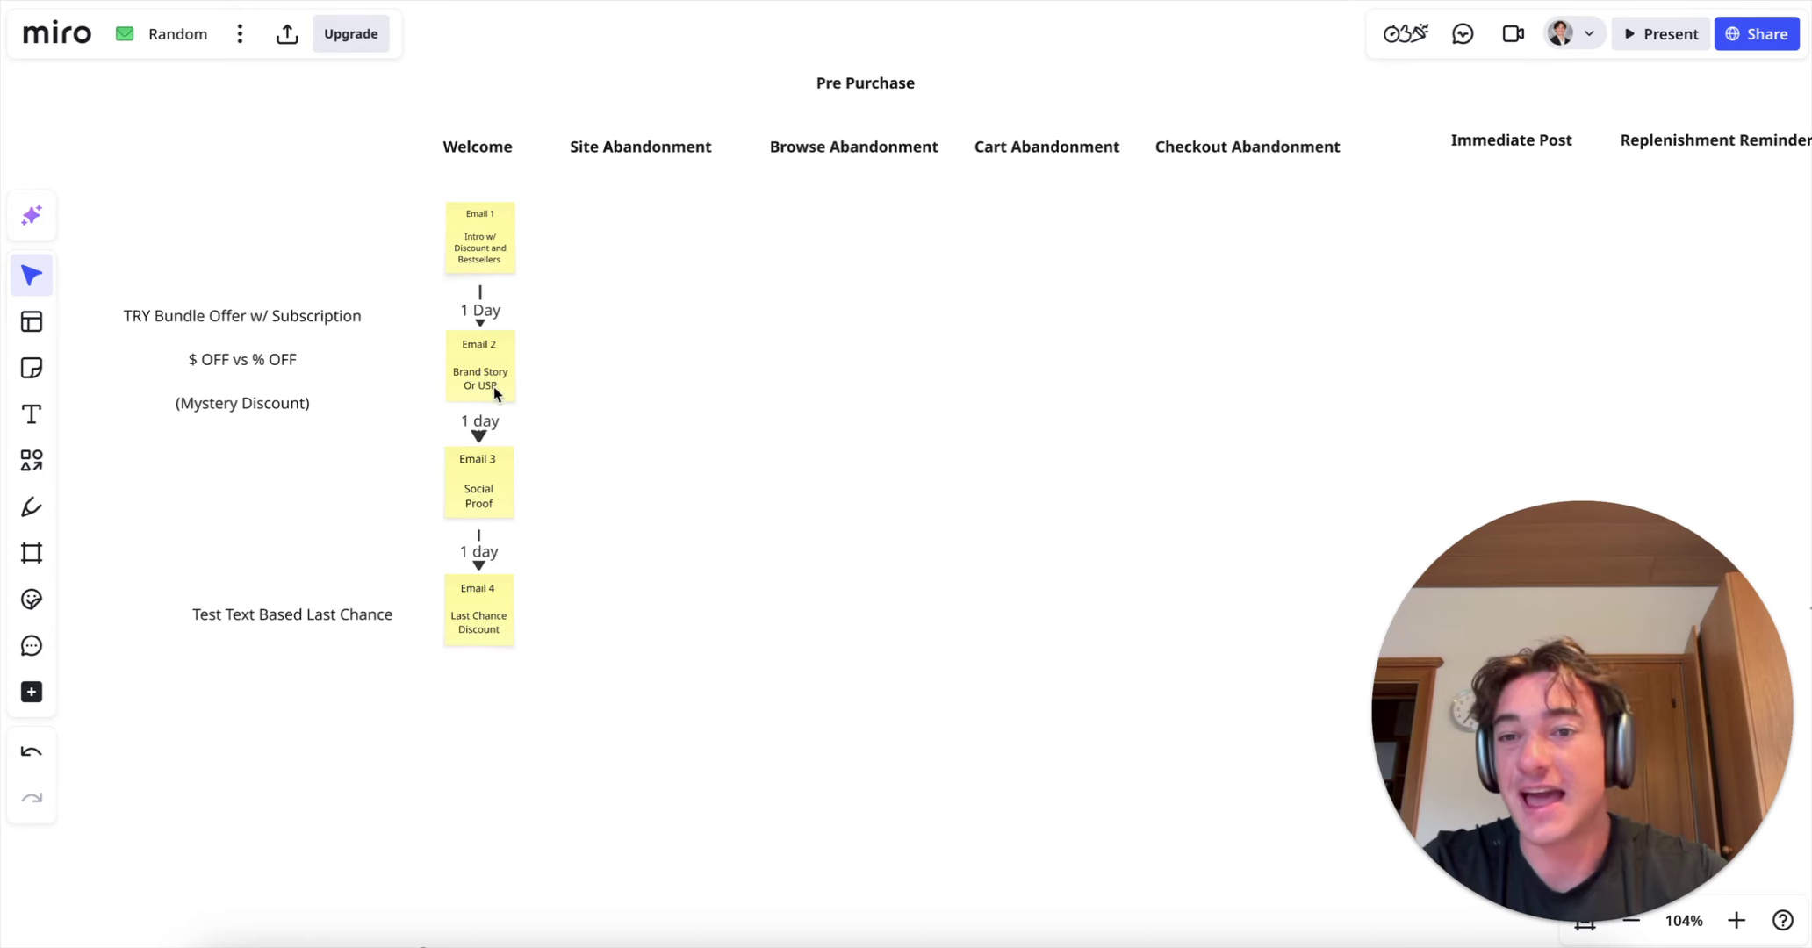
{"action": "left_click", "coordinate": [494, 391]}
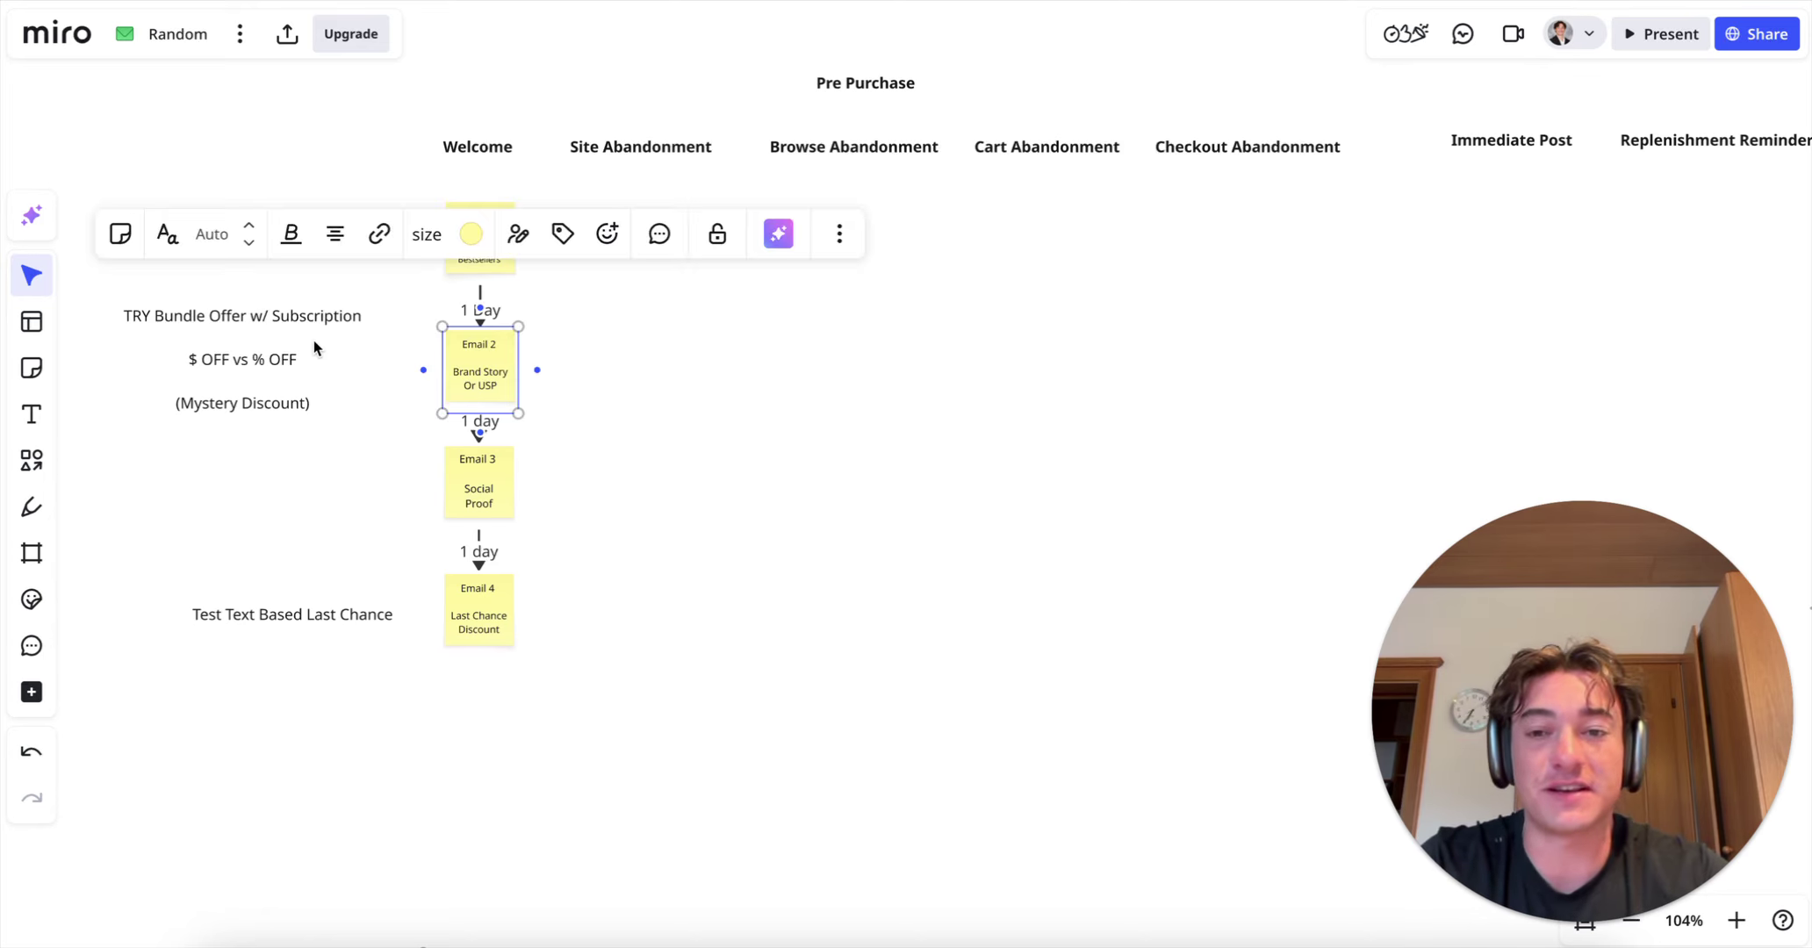
Step: Switch to the "Welcome Flow" presentation and examine the first welcome email examples, including their discount codes and product sections
{"action": "scroll", "coordinate": [312, 340], "scroll_direction": "up", "scroll_amount": 3}
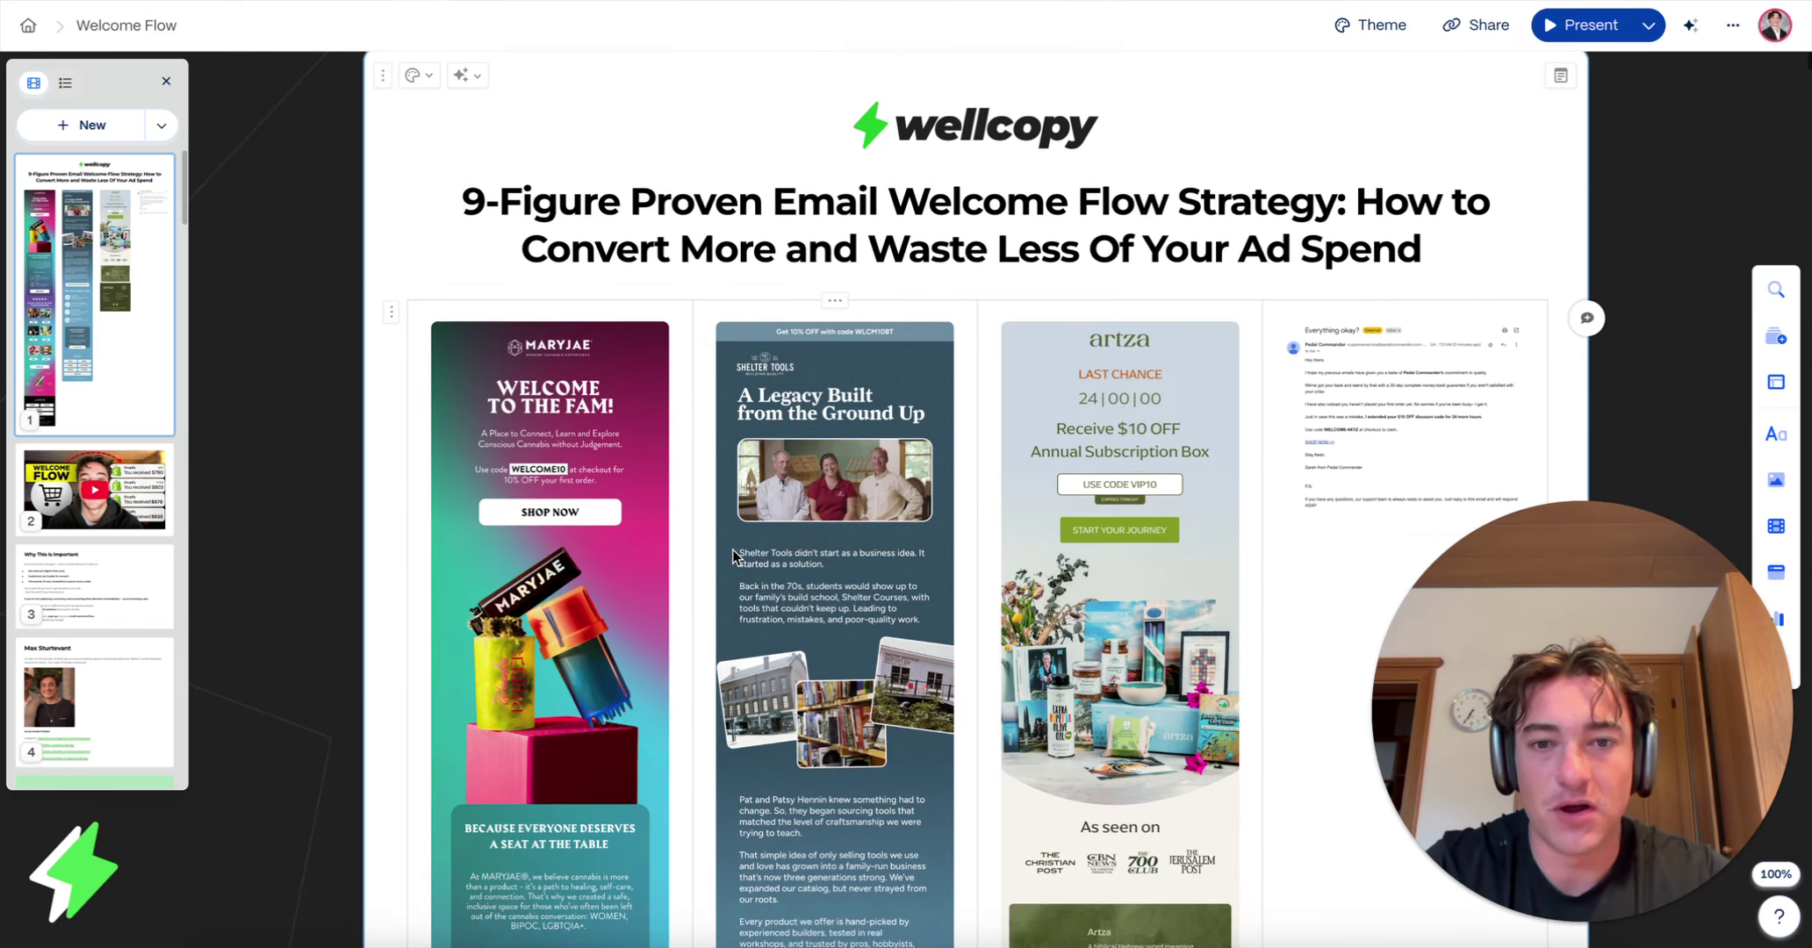
{"action": "scroll", "coordinate": [732, 550], "scroll_direction": "down", "scroll_amount": 10}
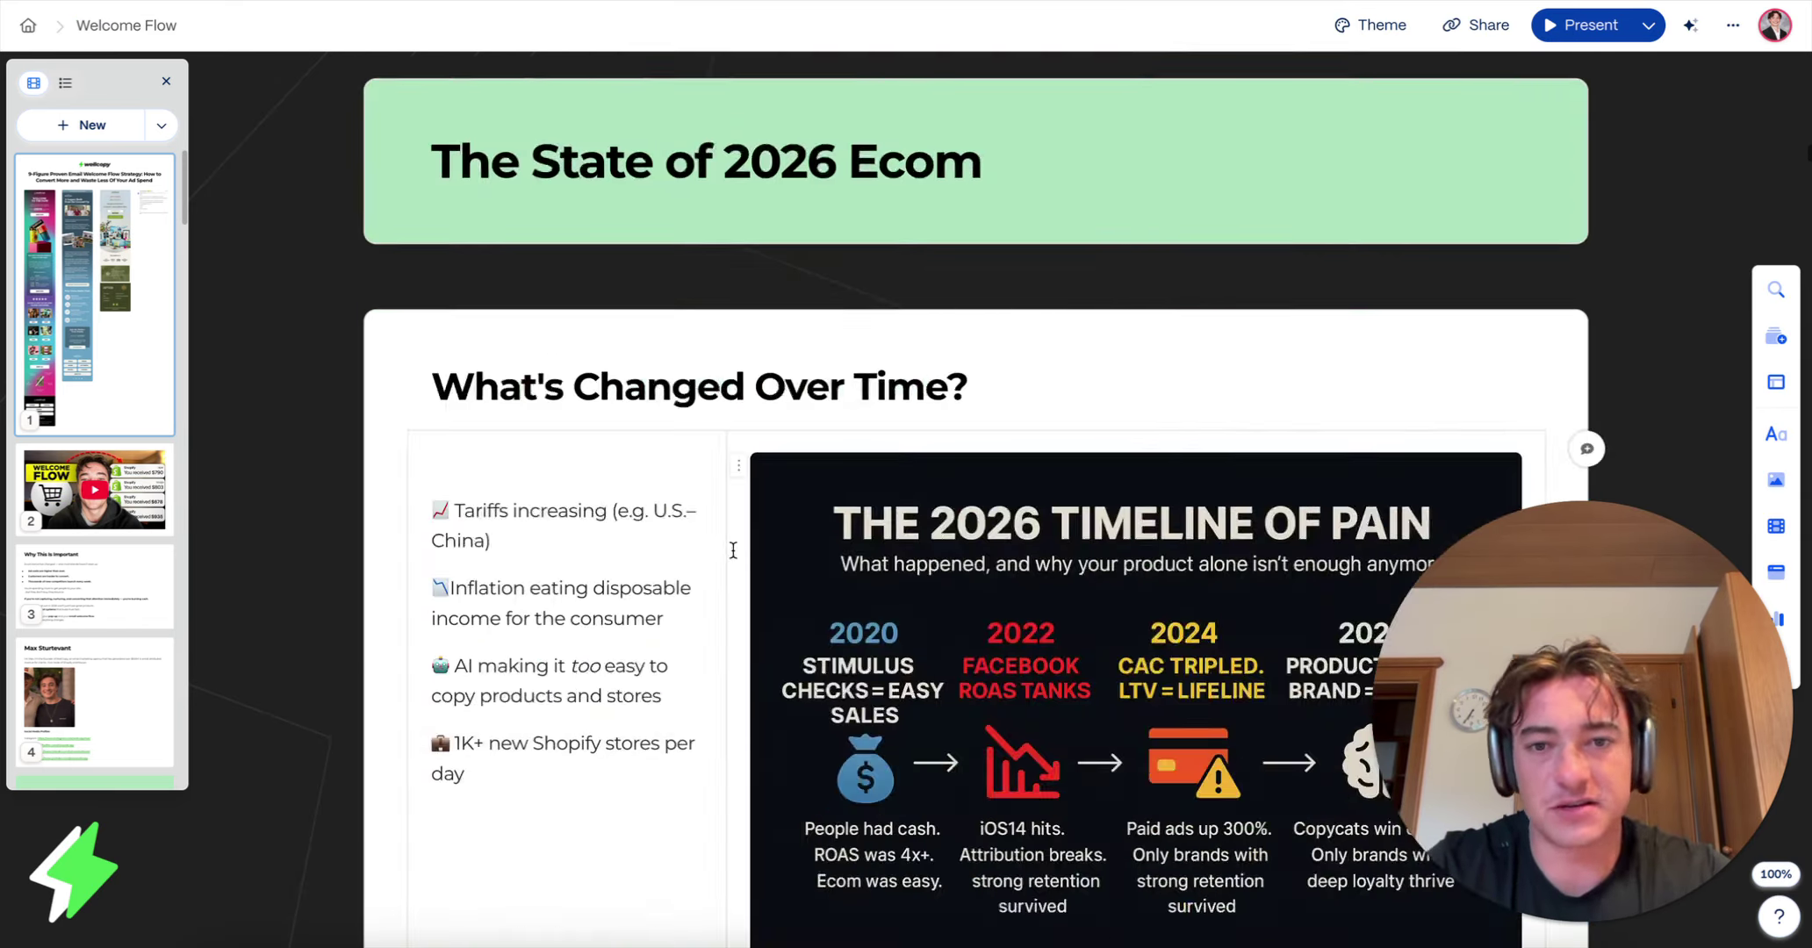
{"action": "scroll", "coordinate": [733, 550], "scroll_direction": "down", "scroll_amount": 15}
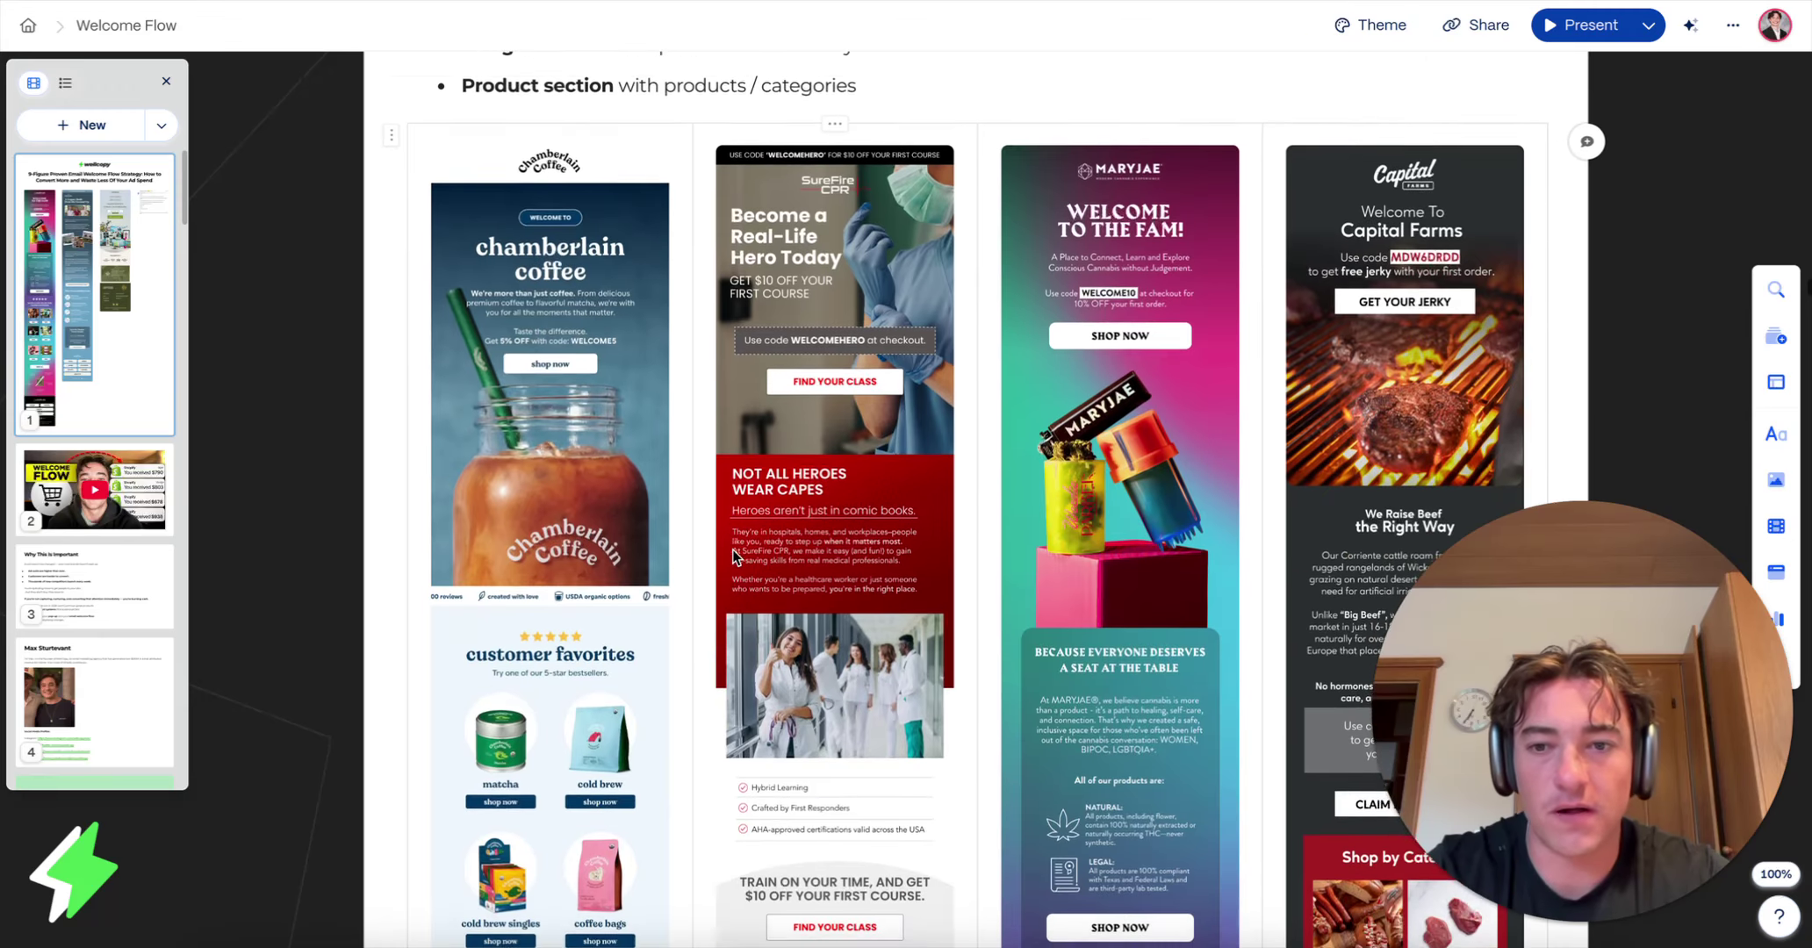
{"action": "scroll", "coordinate": [751, 407], "scroll_direction": "up", "scroll_amount": 2}
{"action": "scroll", "coordinate": [666, 397], "scroll_direction": "down", "scroll_amount": 1}
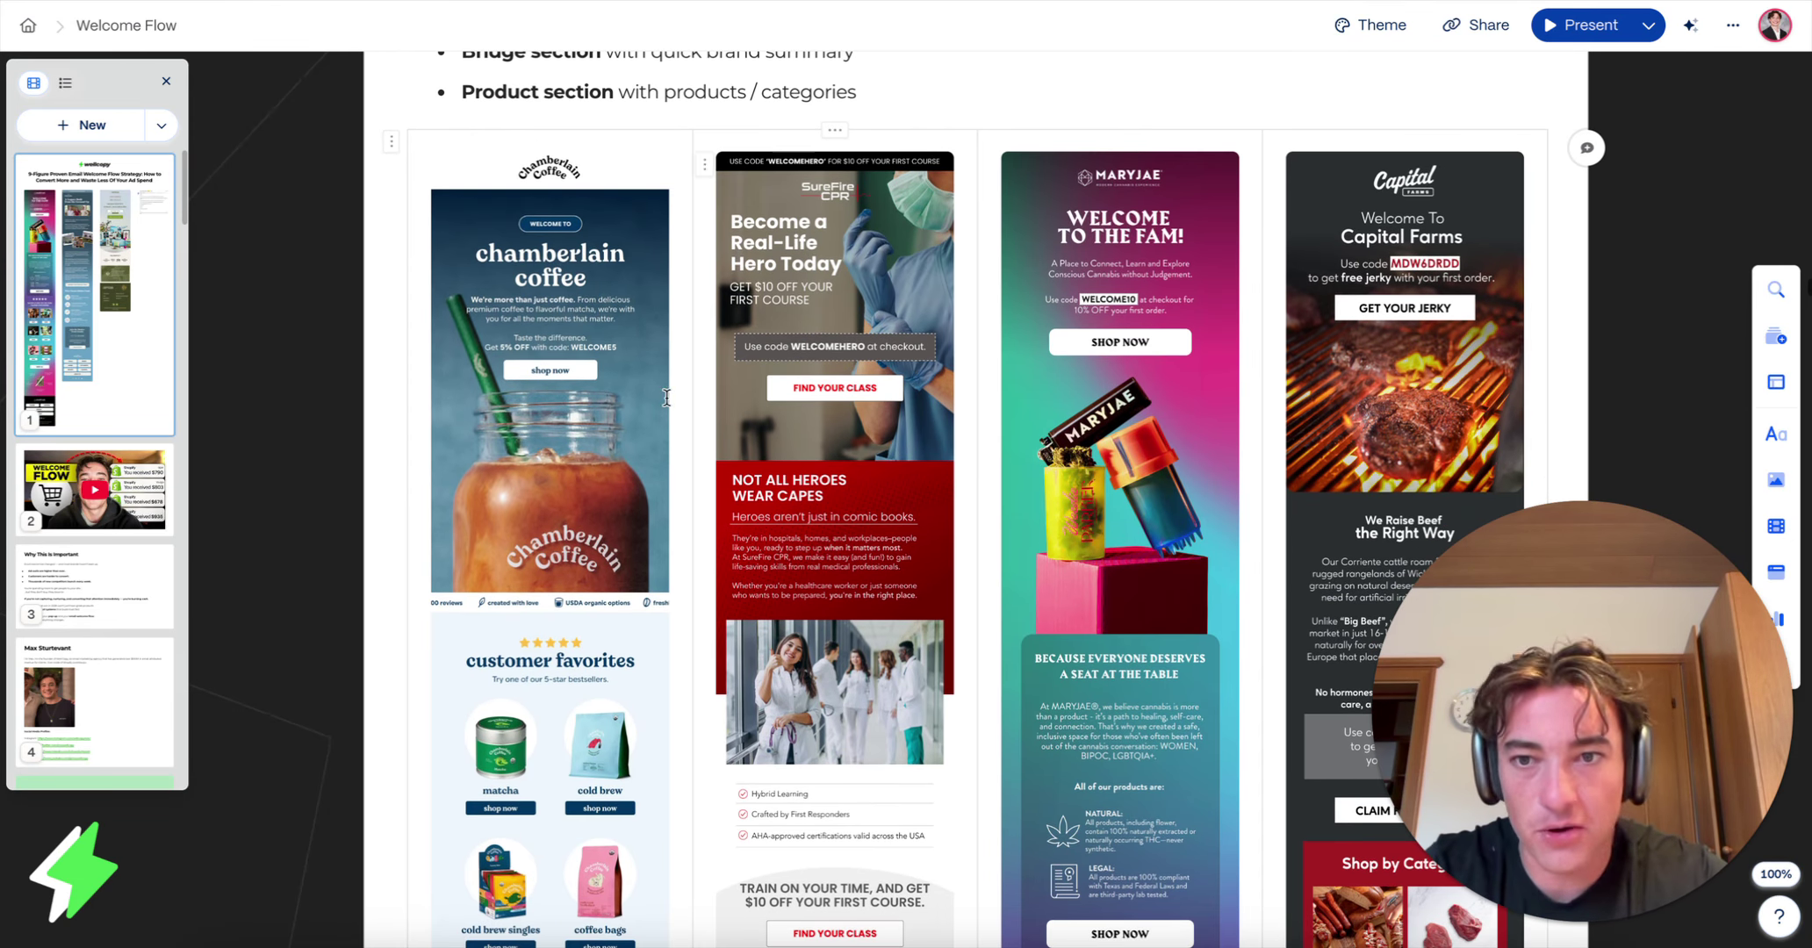
{"action": "scroll", "coordinate": [619, 317], "scroll_direction": "down", "scroll_amount": 1}
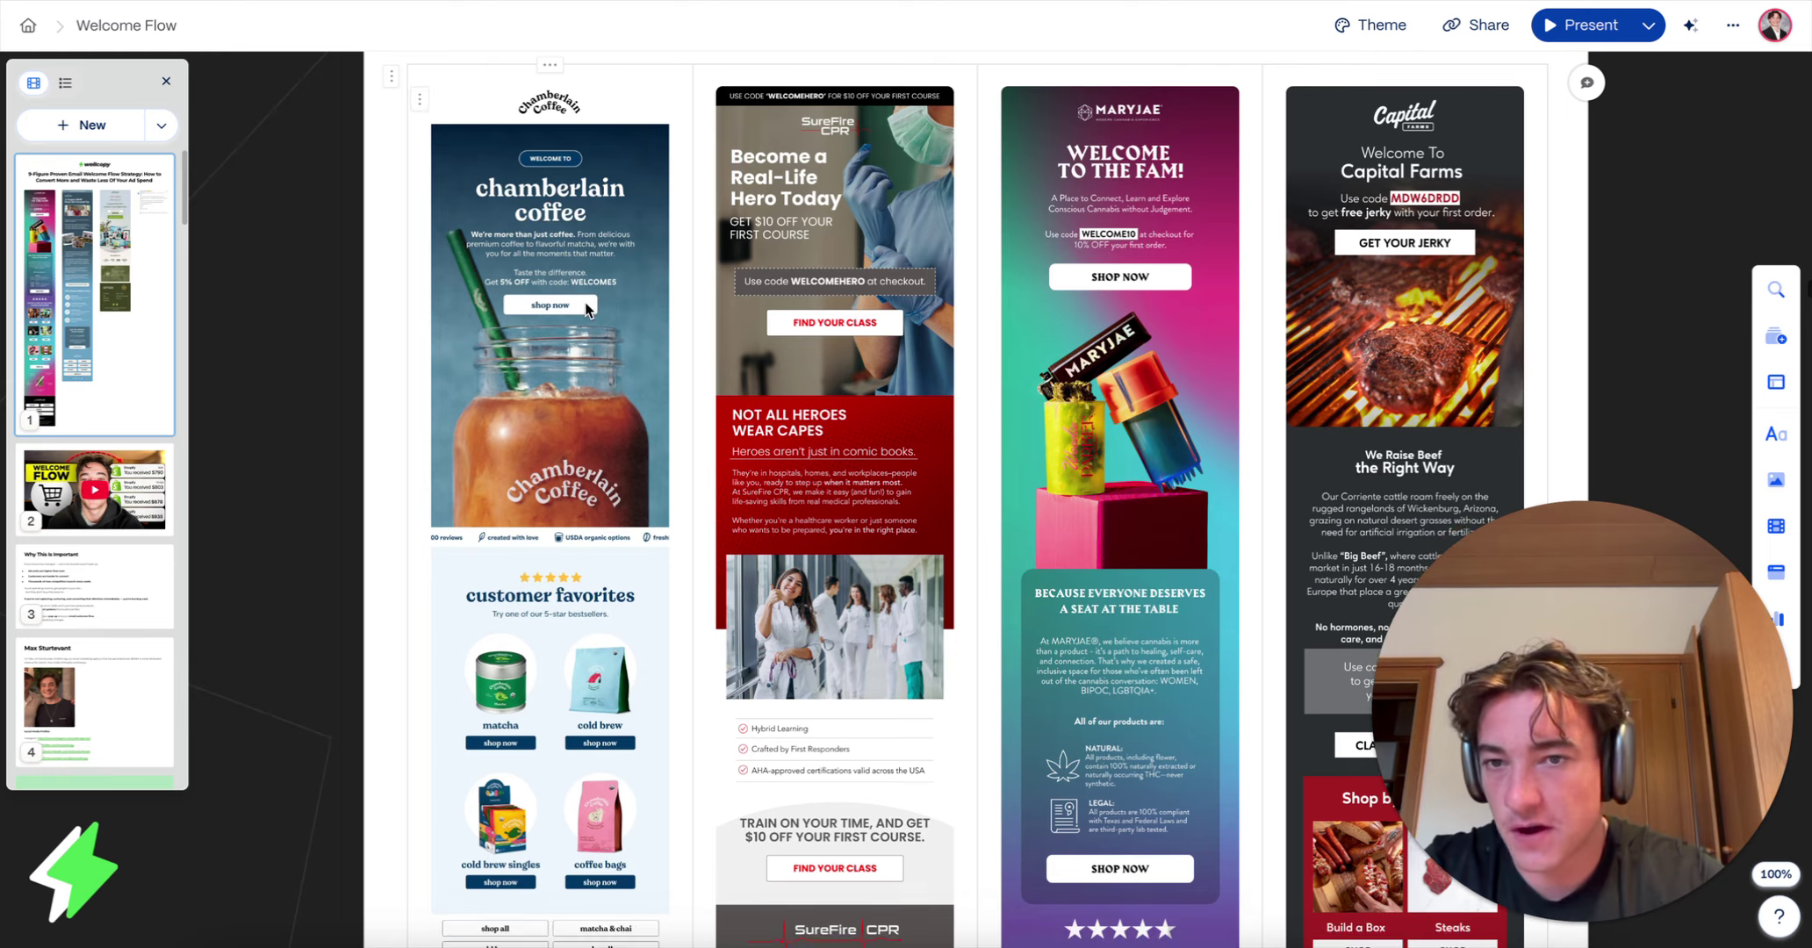
{"action": "scroll", "coordinate": [583, 300], "scroll_direction": "down", "scroll_amount": 3}
{"action": "scroll", "coordinate": [587, 509], "scroll_direction": "up", "scroll_amount": 2}
{"action": "scroll", "coordinate": [609, 542], "scroll_direction": "up", "scroll_amount": 1}
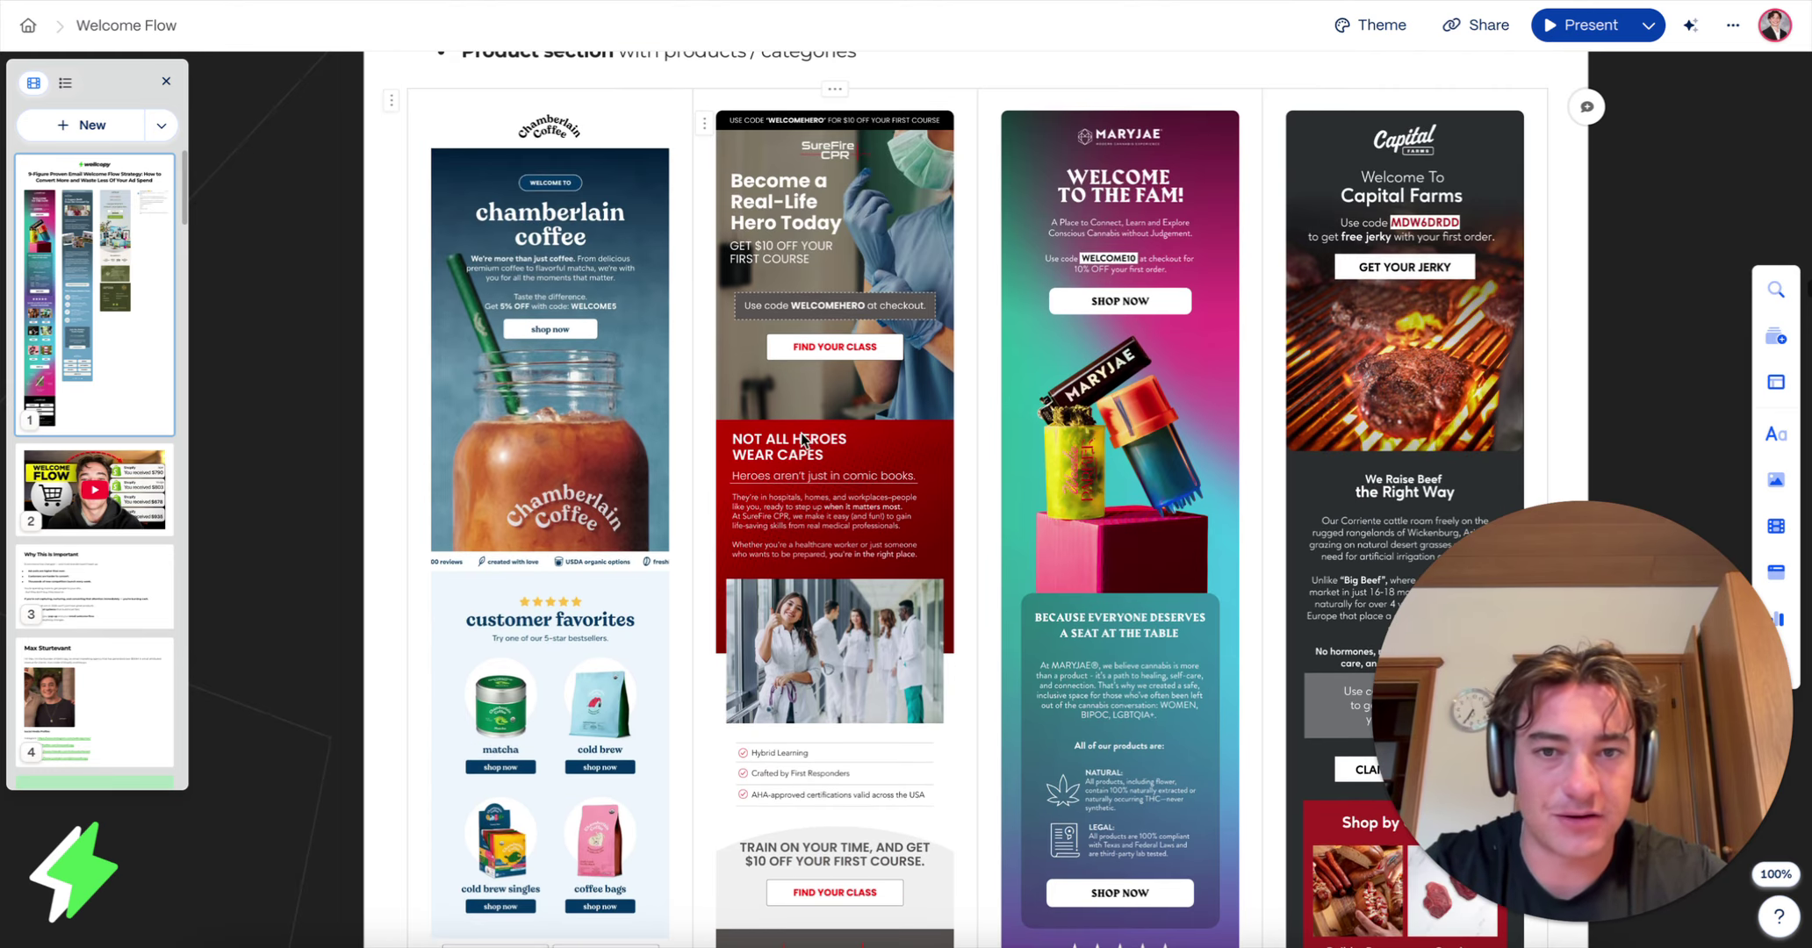
Step: Examine the remaining welcome flow examples, including the brand story, "What's Inside" and "Last Chance" emails with their purpose and template notes
{"action": "scroll", "coordinate": [890, 539], "scroll_direction": "down", "scroll_amount": 20}
{"action": "scroll", "coordinate": [890, 539], "scroll_direction": "down", "scroll_amount": 7}
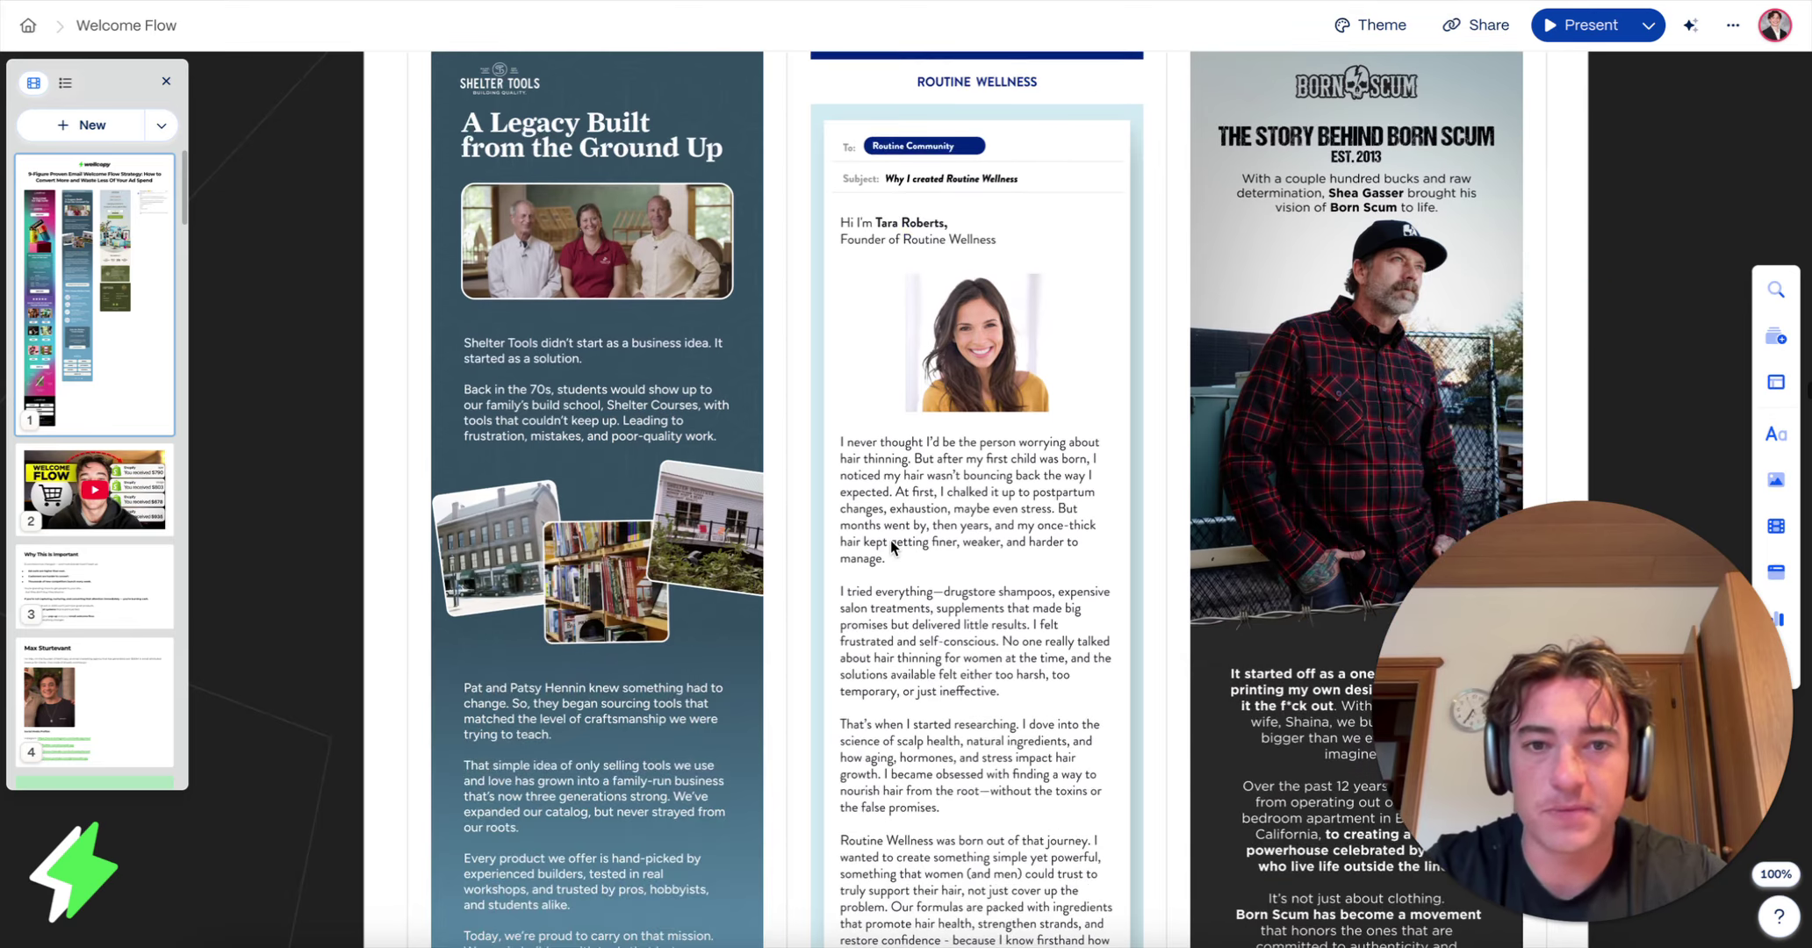
{"action": "scroll", "coordinate": [922, 606], "scroll_direction": "up", "scroll_amount": 2}
{"action": "scroll", "coordinate": [936, 506], "scroll_direction": "down", "scroll_amount": 12}
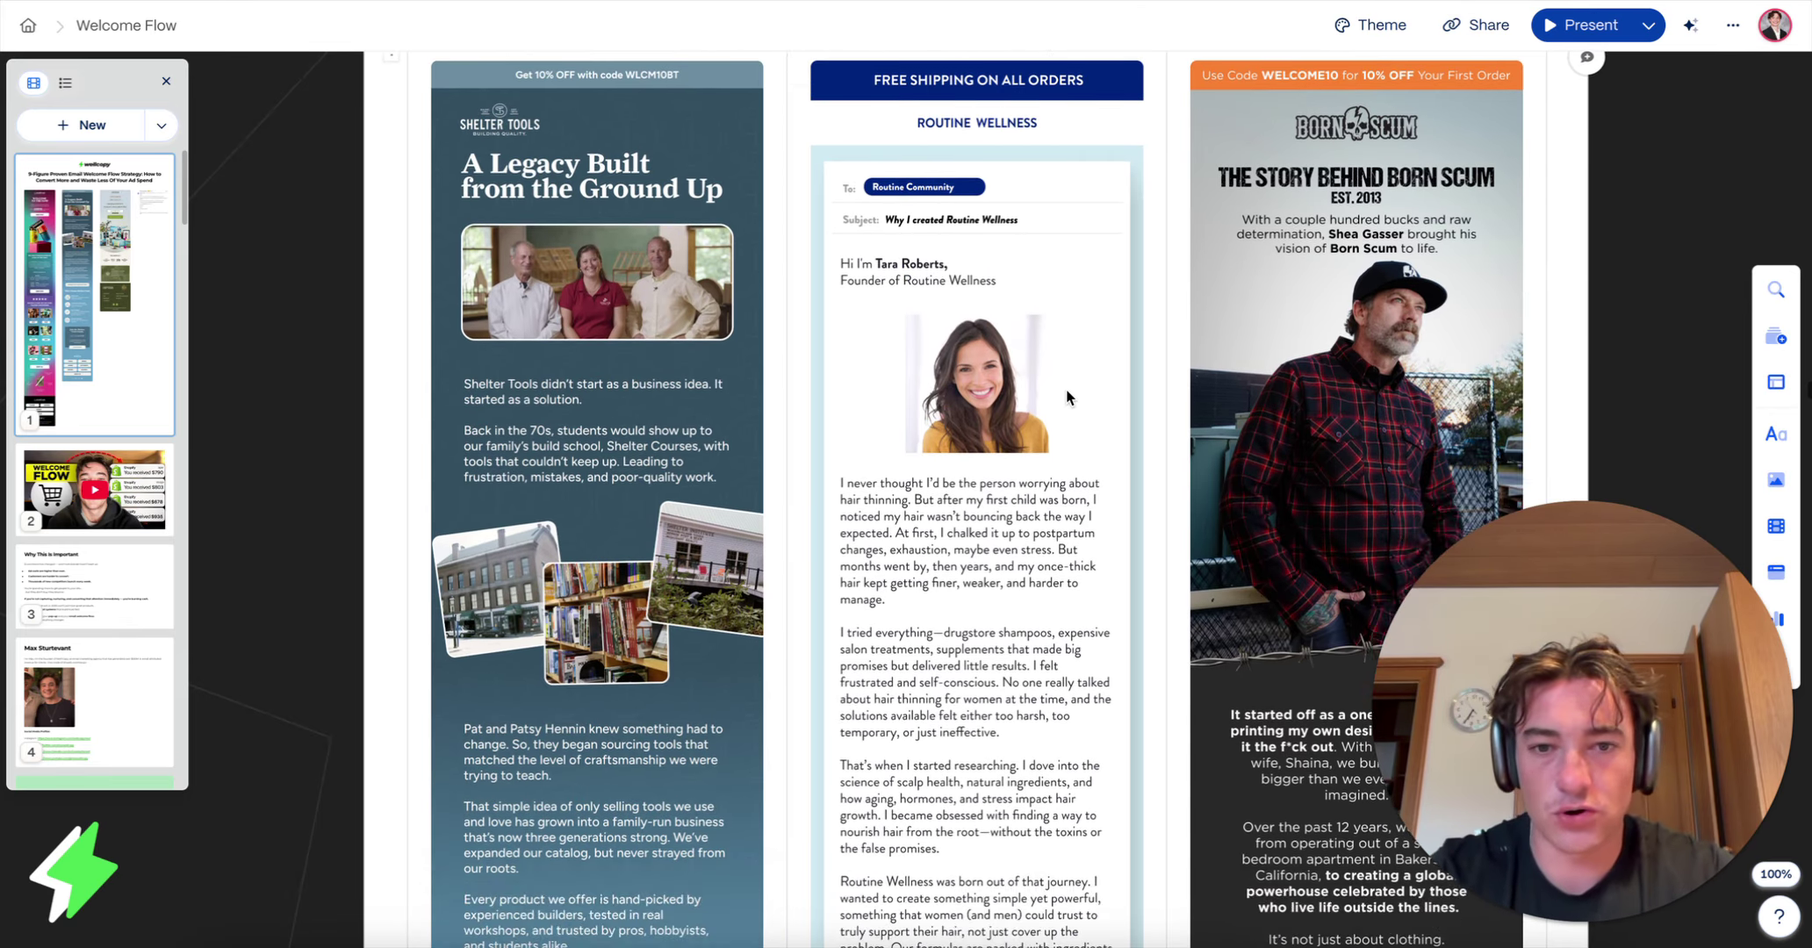
{"action": "scroll", "coordinate": [889, 477], "scroll_direction": "down", "scroll_amount": 15}
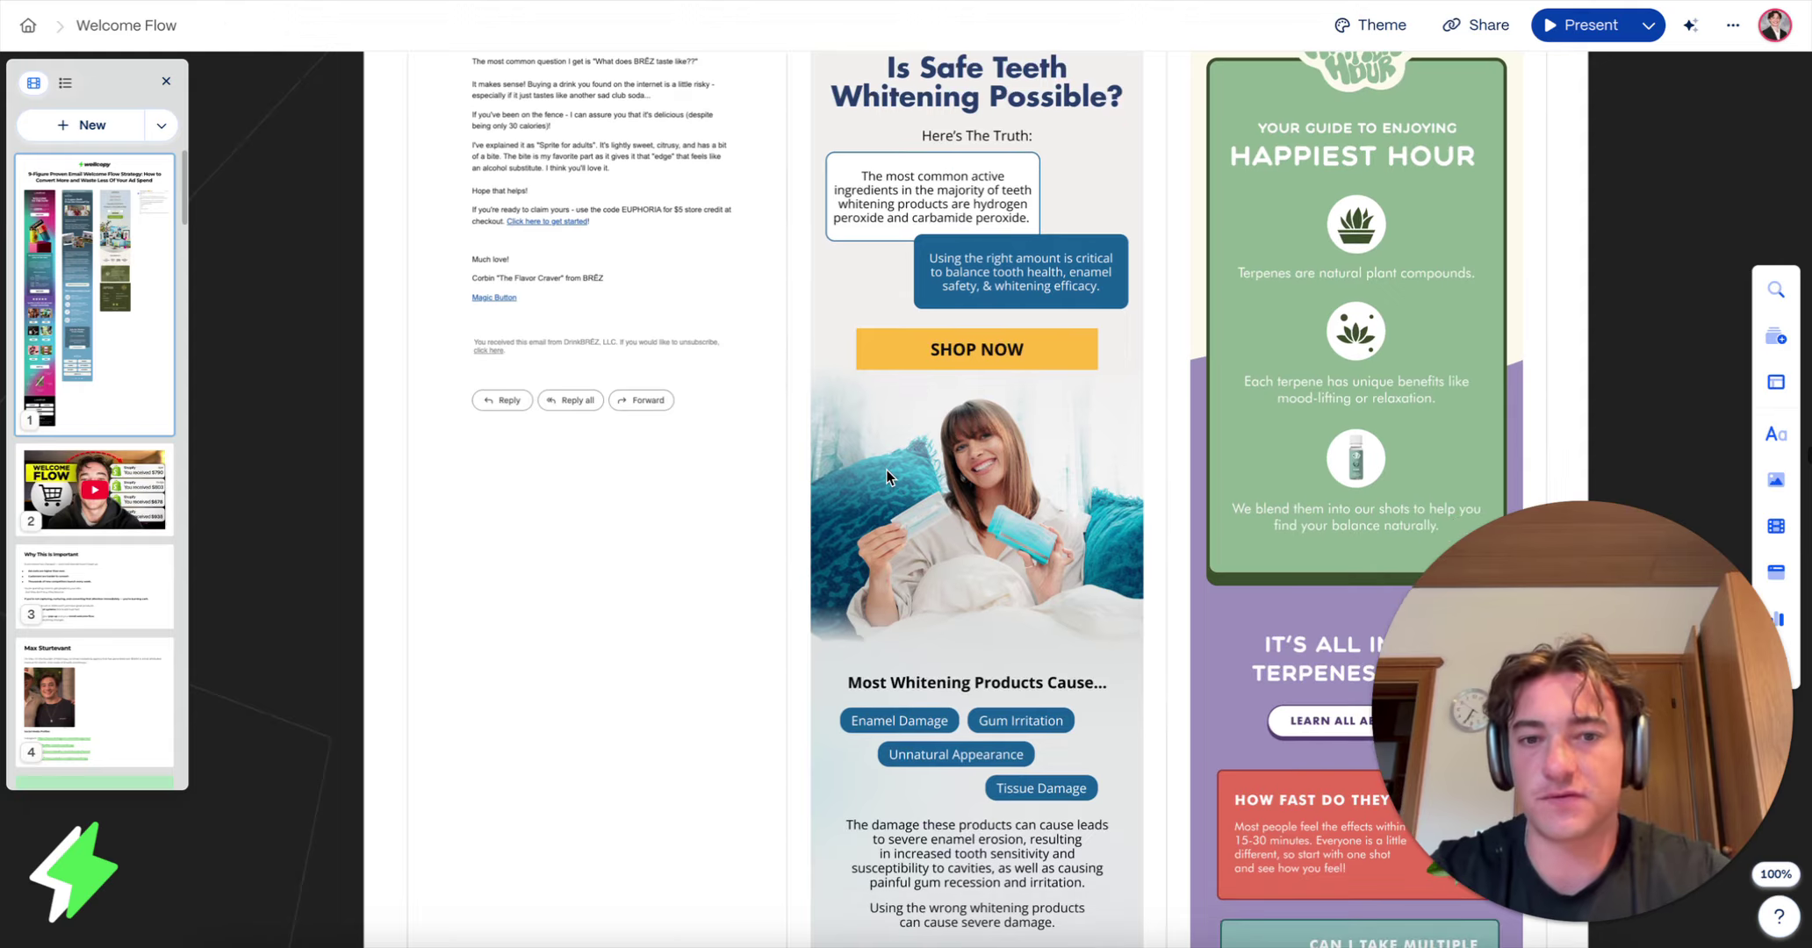
{"action": "scroll", "coordinate": [889, 477], "scroll_direction": "down", "scroll_amount": 15}
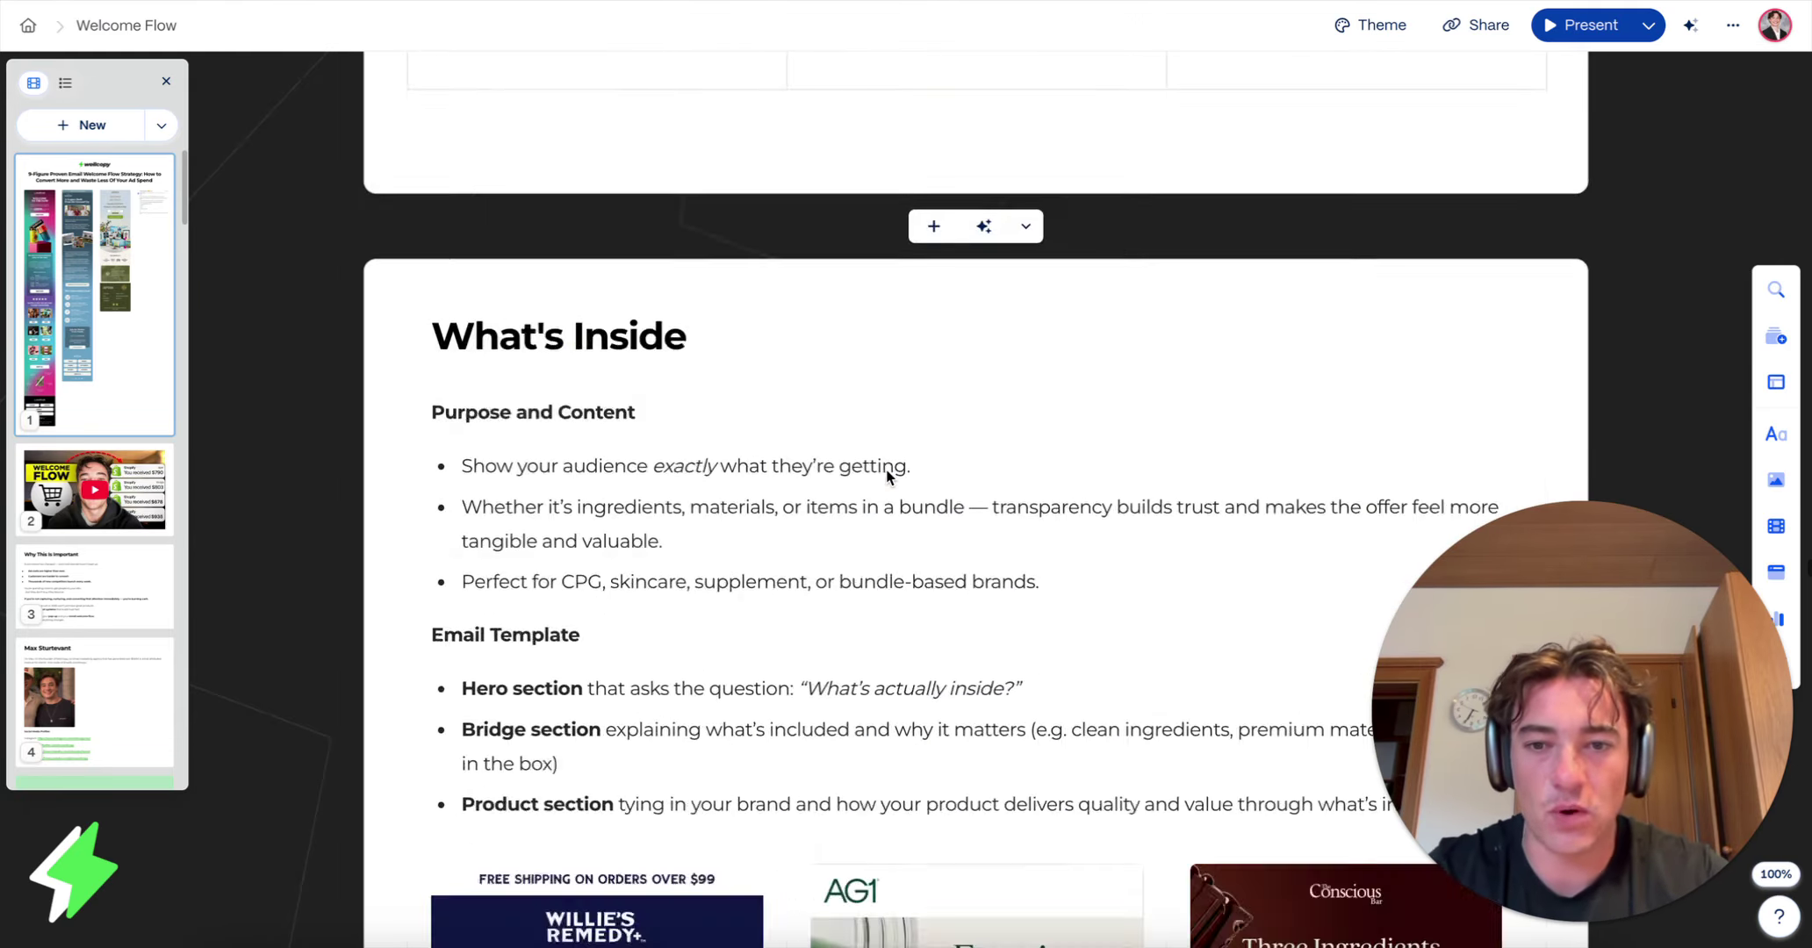
{"action": "scroll", "coordinate": [889, 477], "scroll_direction": "down", "scroll_amount": 15}
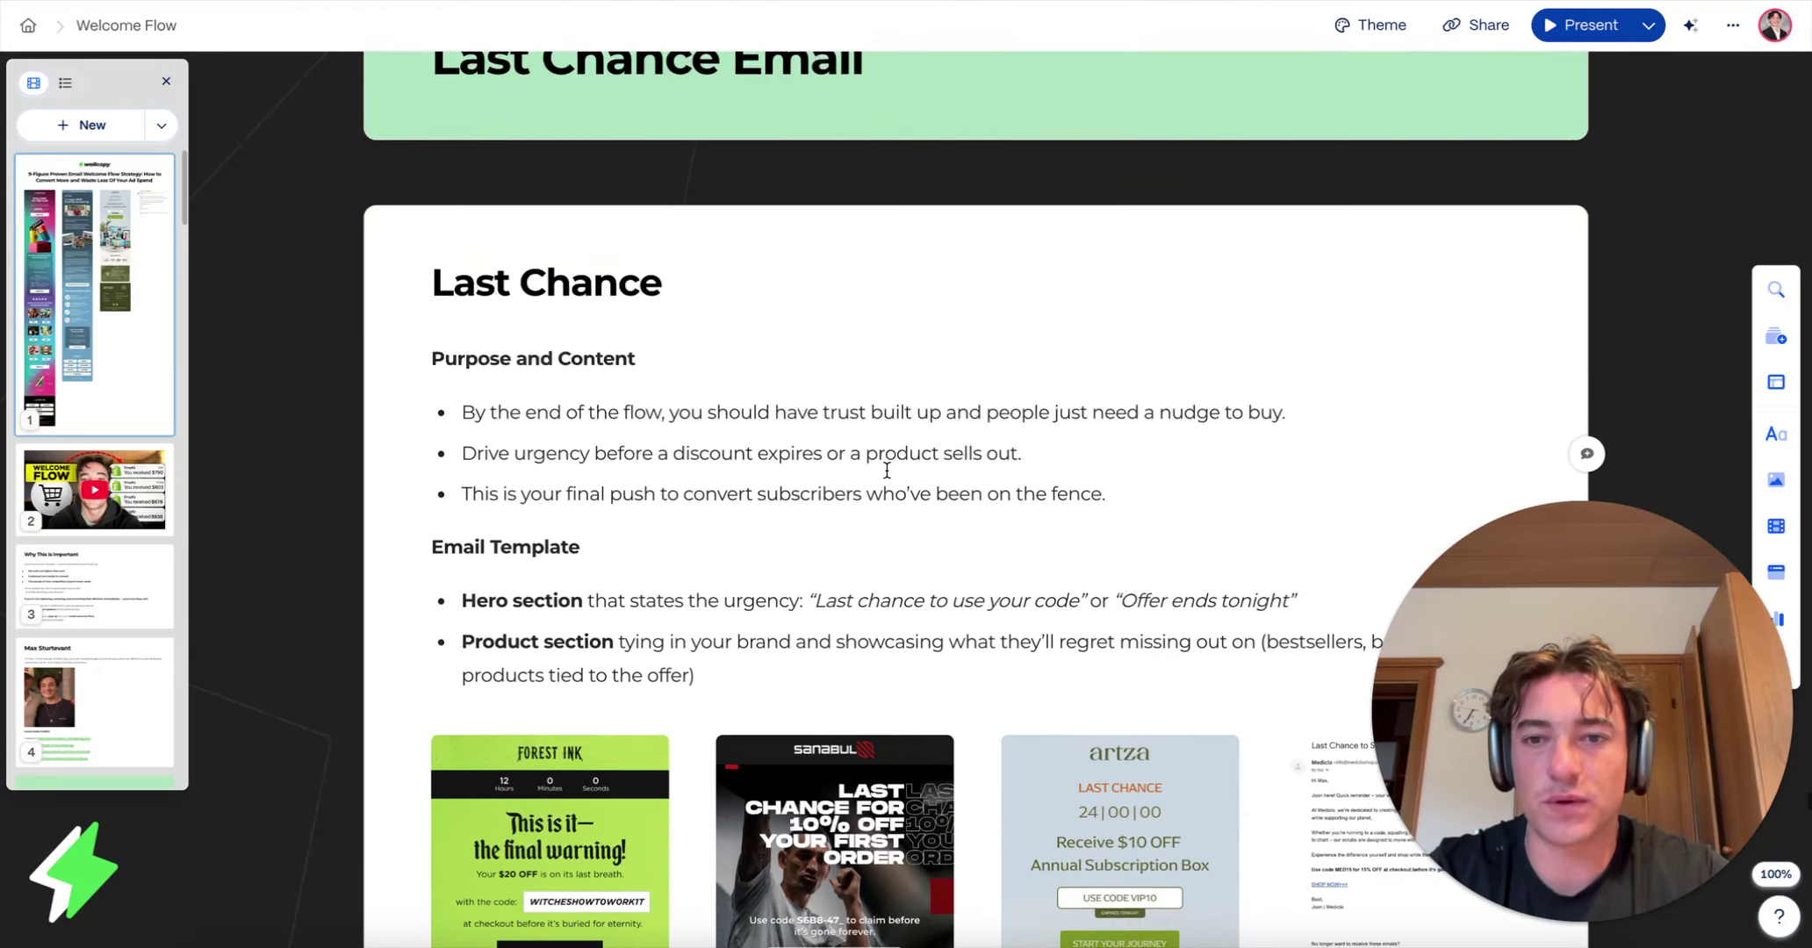
{"action": "scroll", "coordinate": [886, 470], "scroll_direction": "up", "scroll_amount": 6}
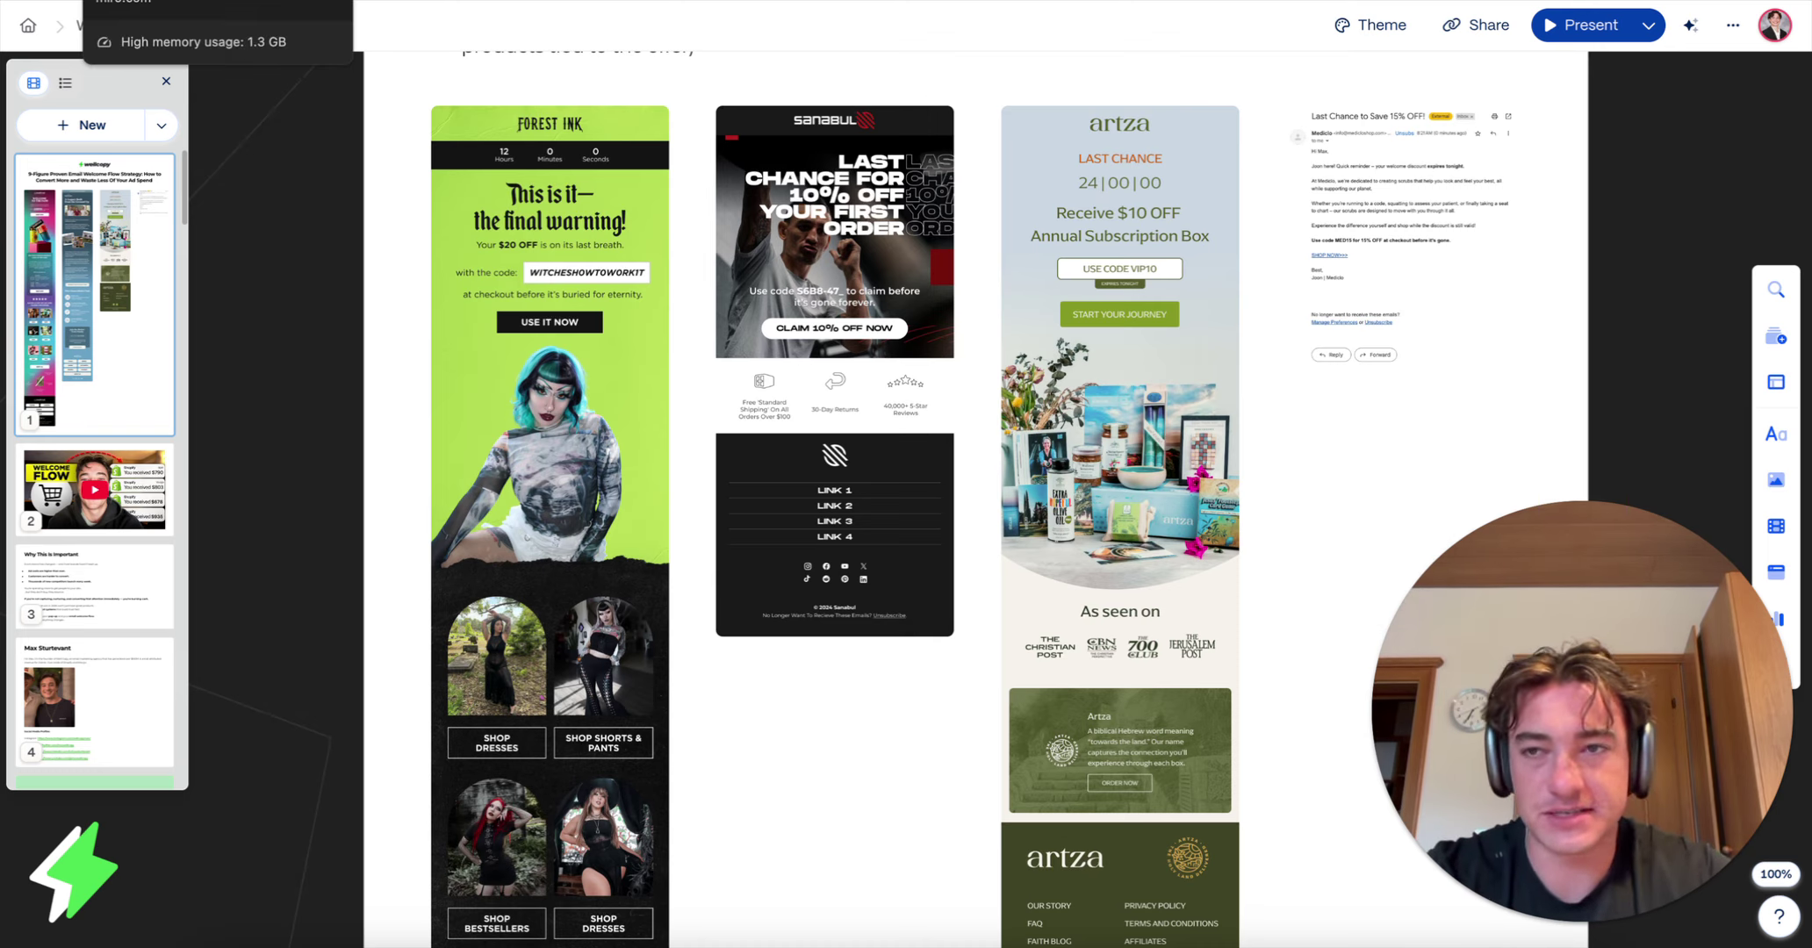
Step: Switch to the Miro board and add a sticky note under Site Abandonment reading "Email 1", "Need help?" and "Bestsellers OR Product Information"
{"action": "left_click", "coordinate": [158, 2]}
{"action": "left_click", "coordinate": [718, 600]}
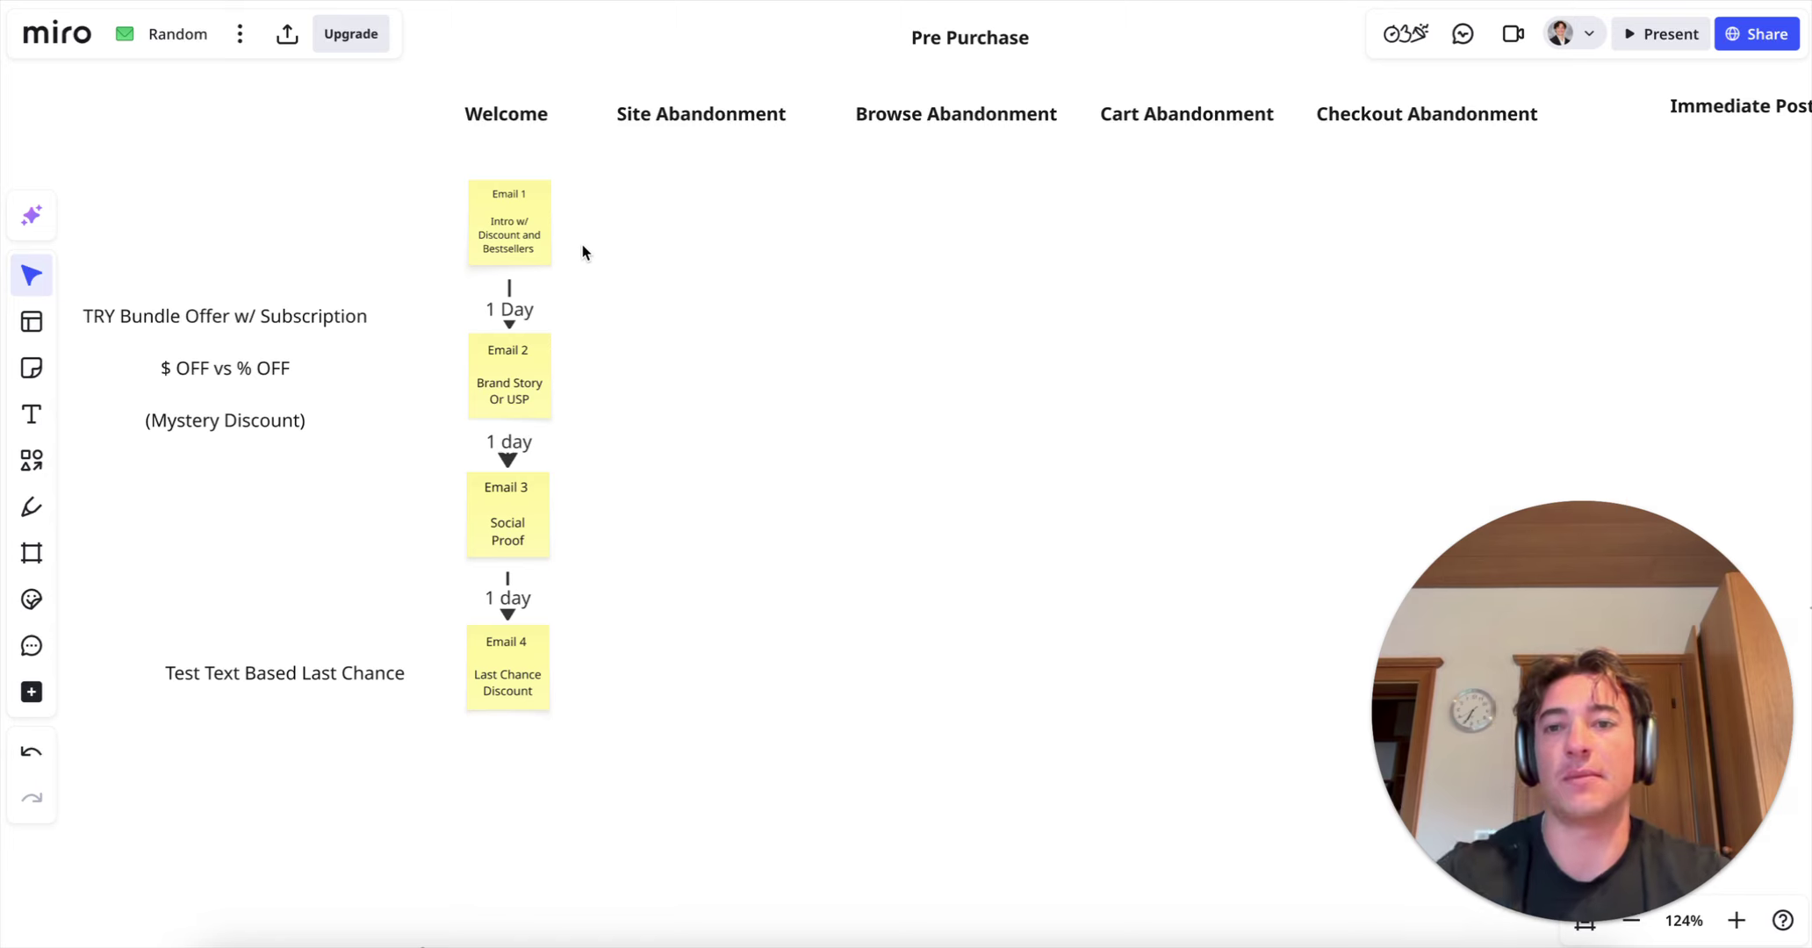
{"action": "key", "text": "n"}
{"action": "left_click", "coordinate": [679, 211]}
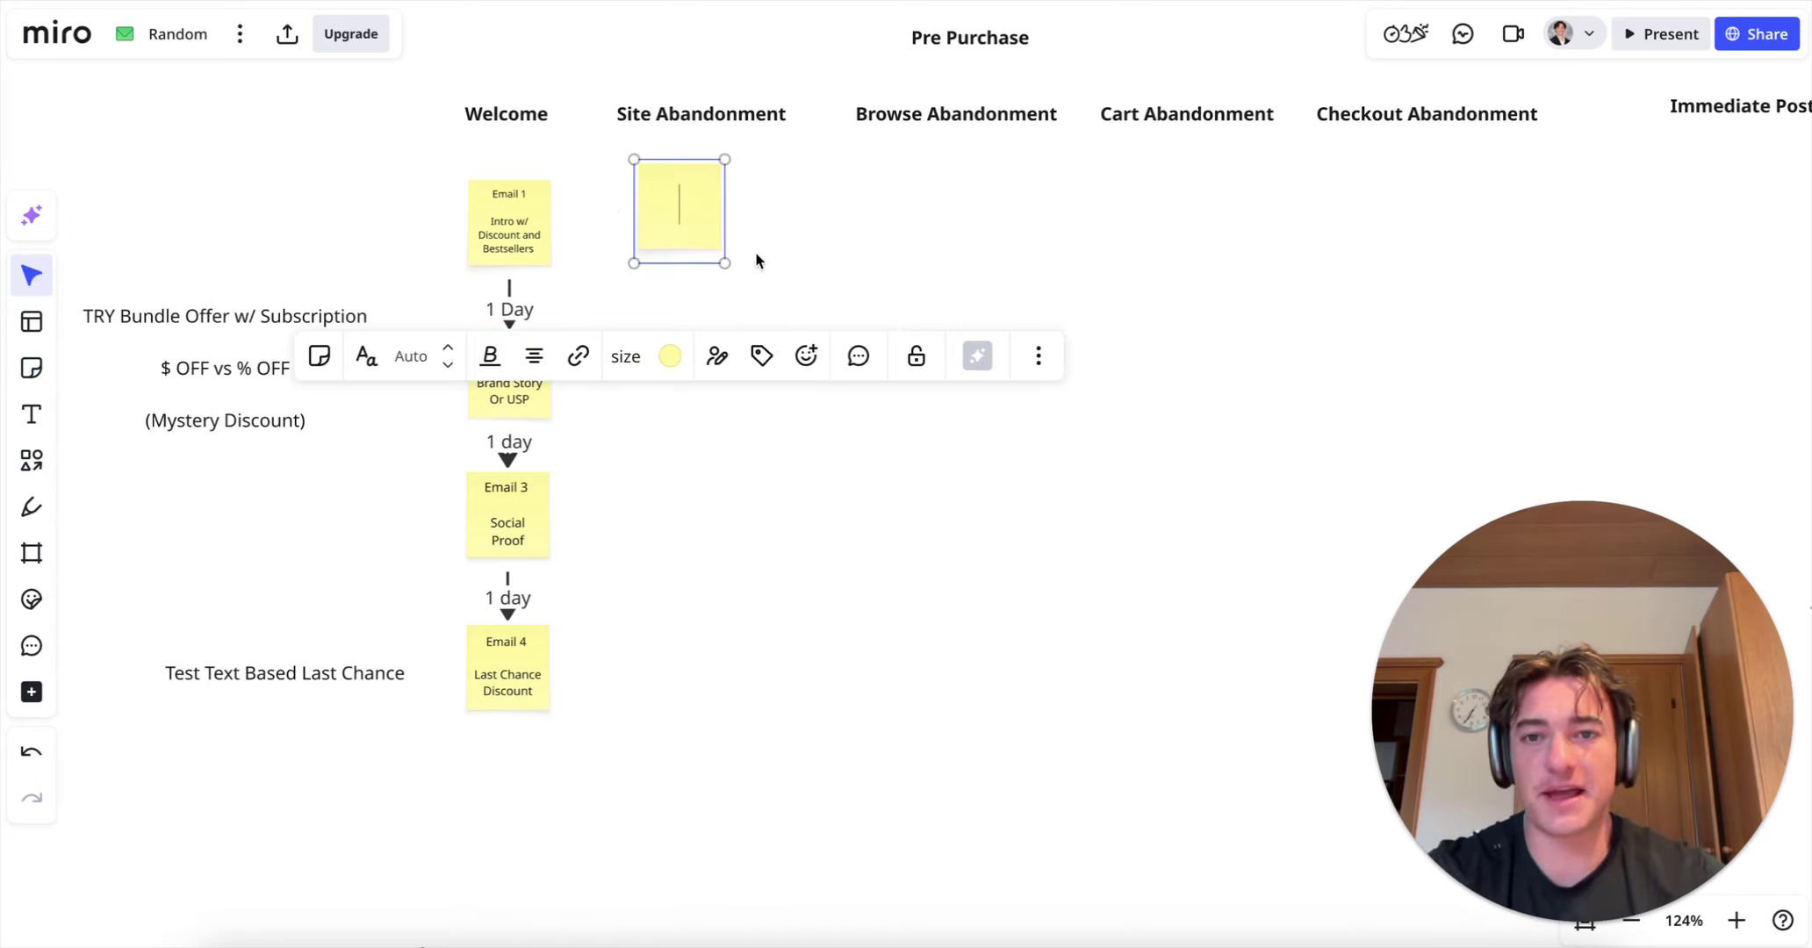
{"action": "type", "text": "Email 1"}
{"action": "key", "text": "Return"}
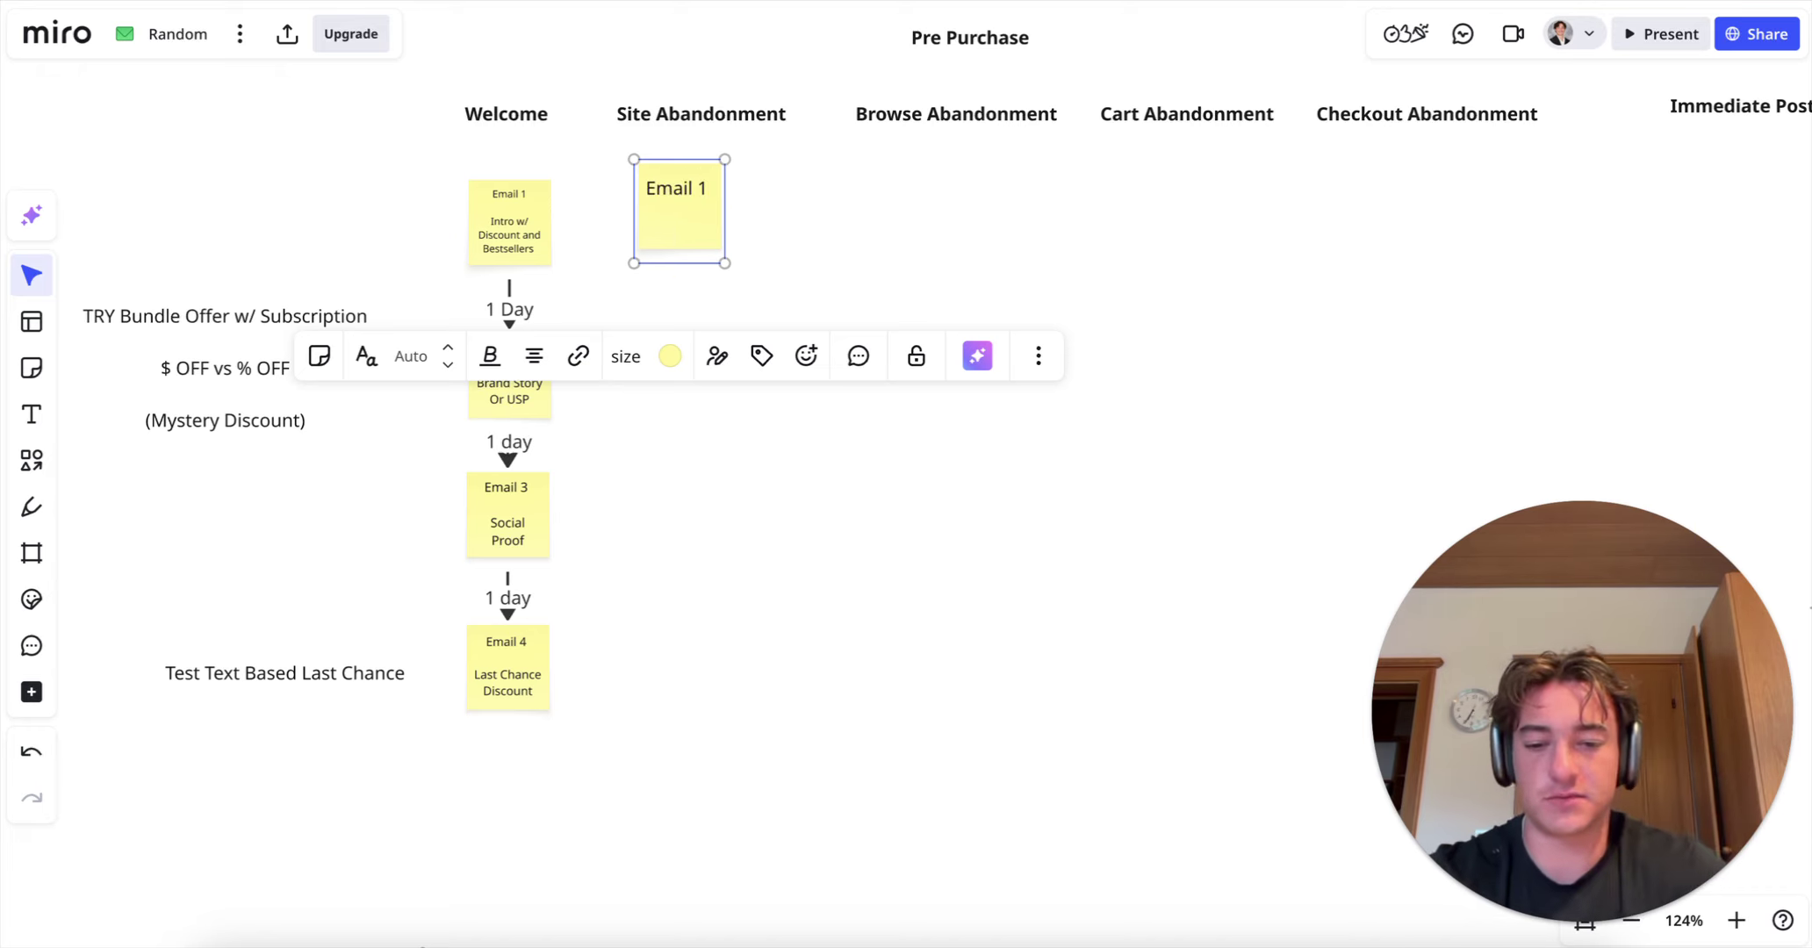
{"action": "type", "text": "Need help?"}
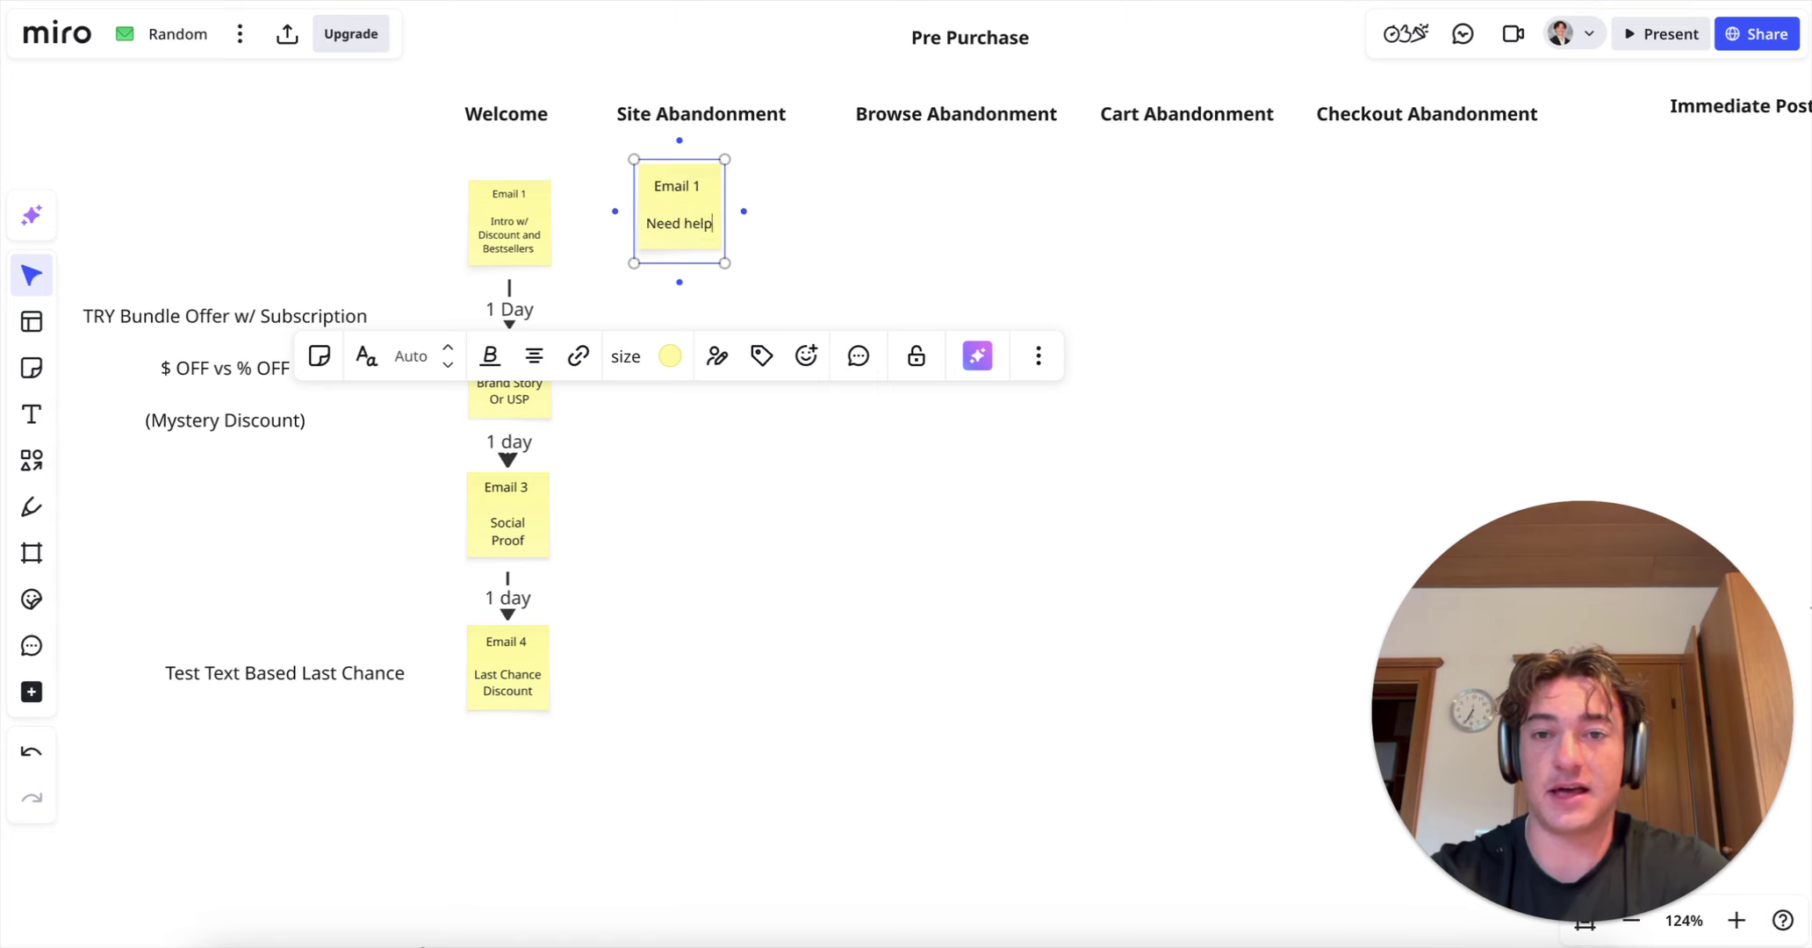
{"action": "key", "text": "Return"}
{"action": "key", "text": "Return"}
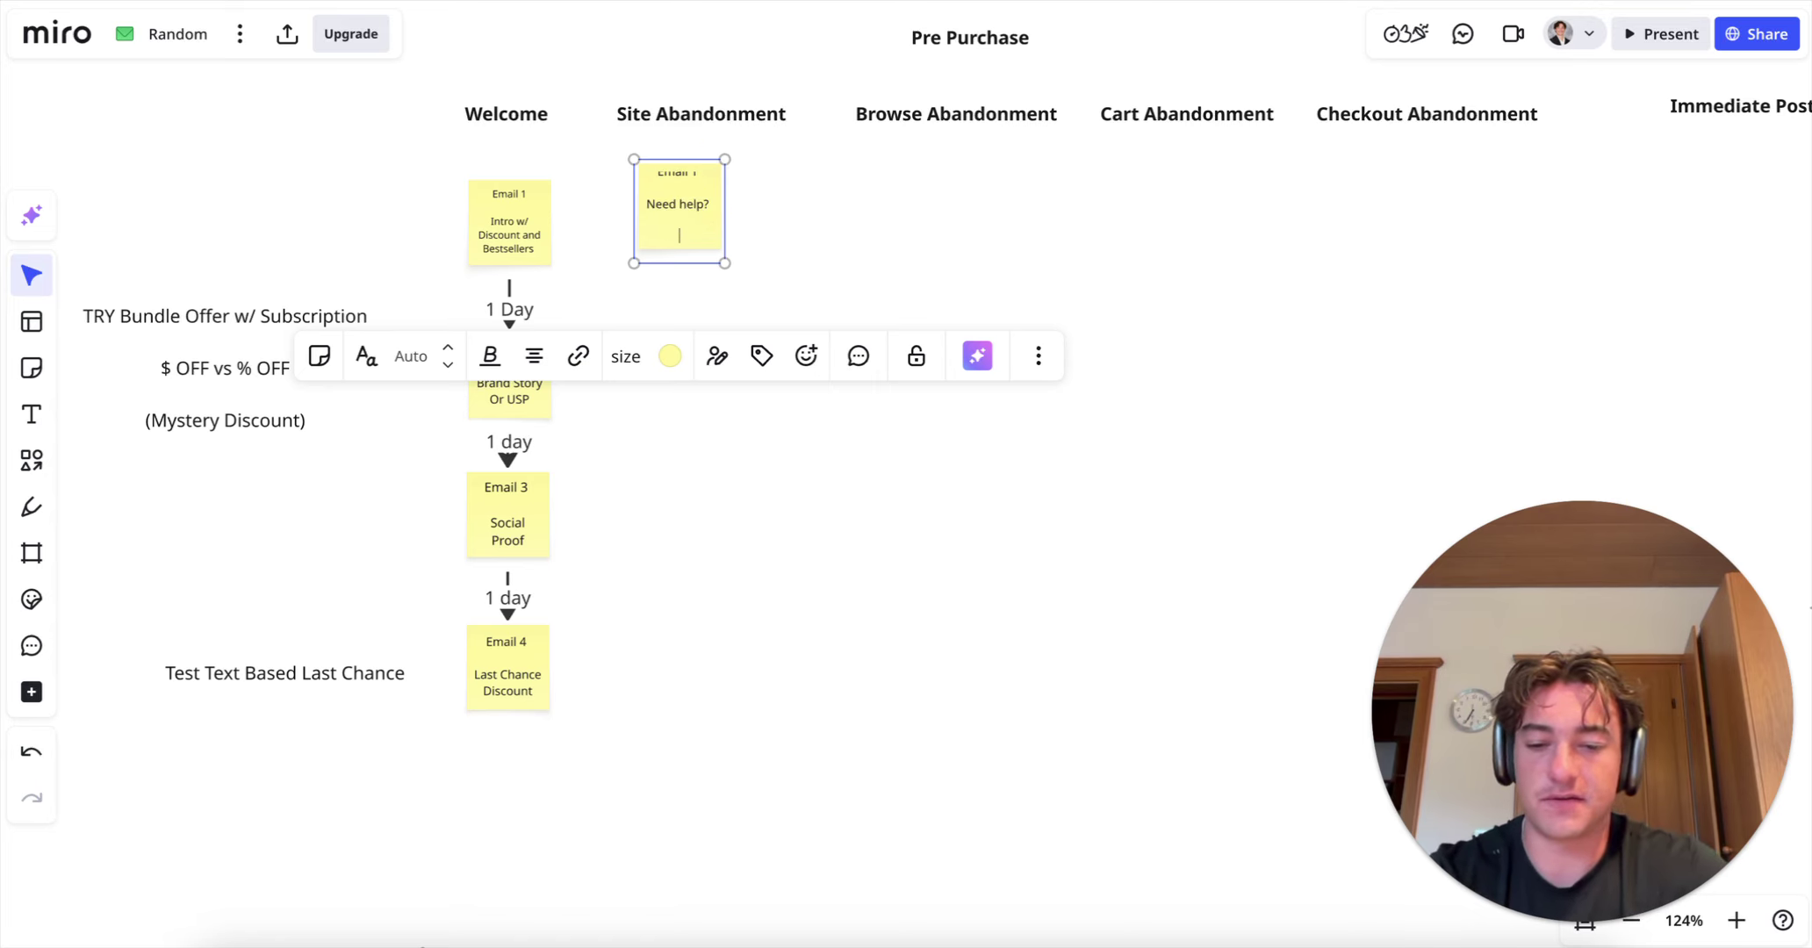
{"action": "type", "text": "Bests"}
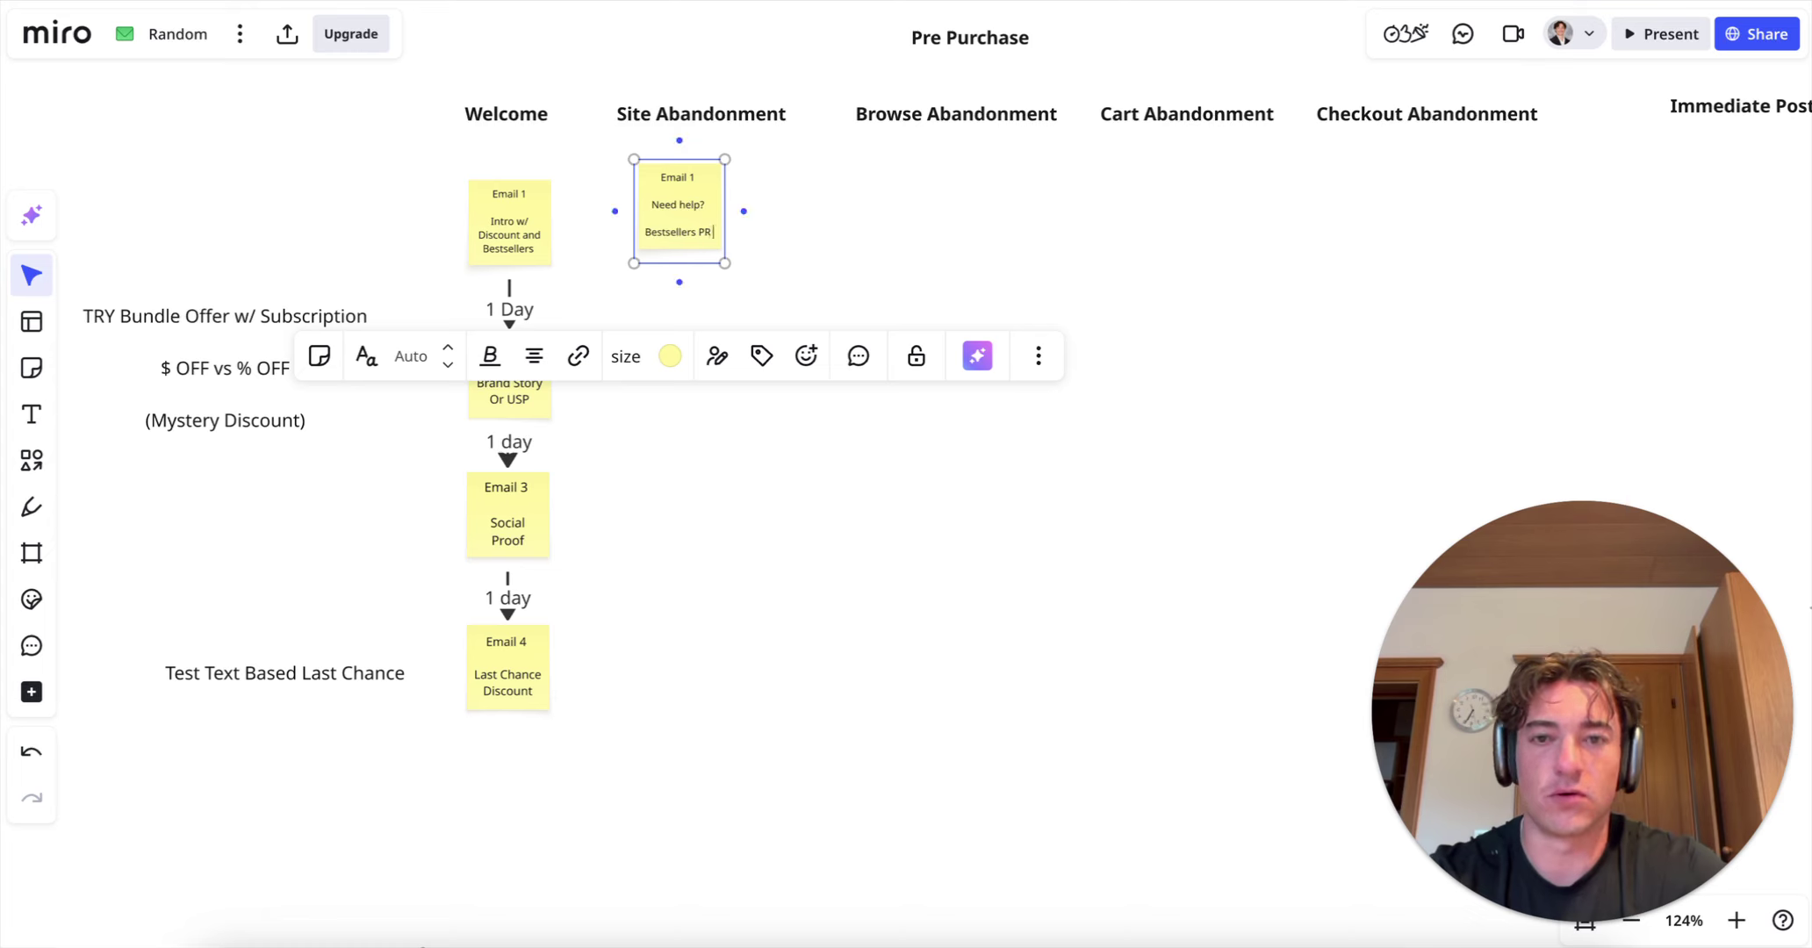
{"action": "type", "text": "ellers OR Product"}
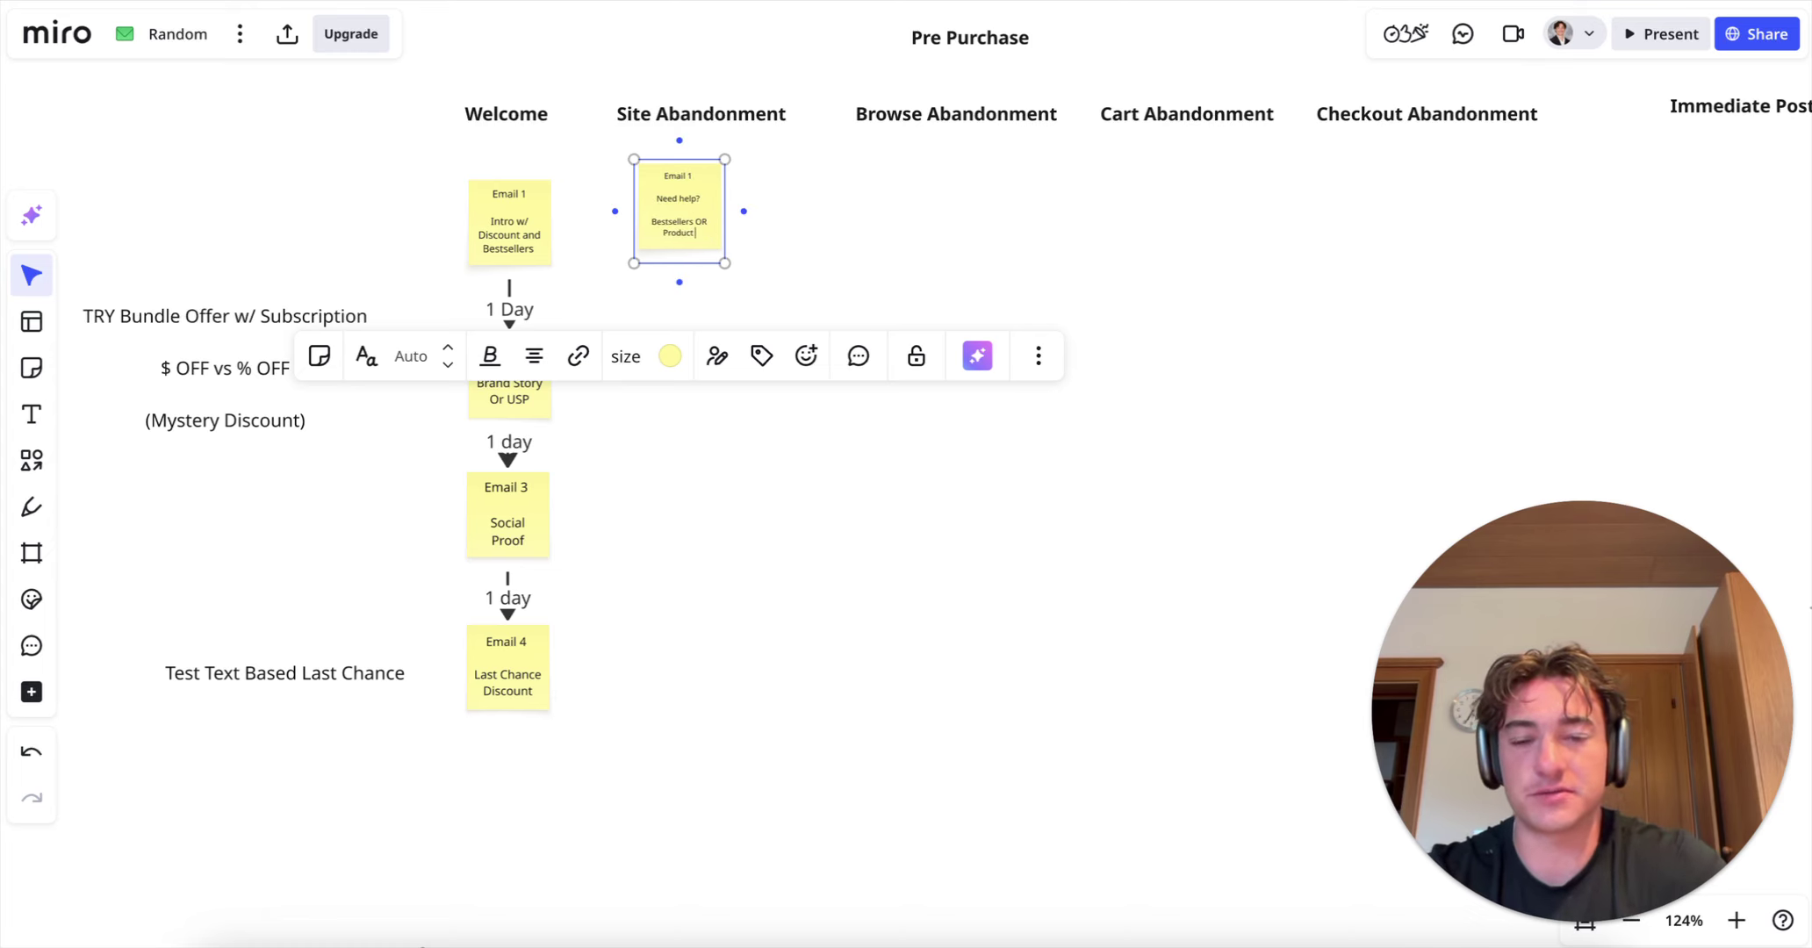
{"action": "type", "text": " Information"}
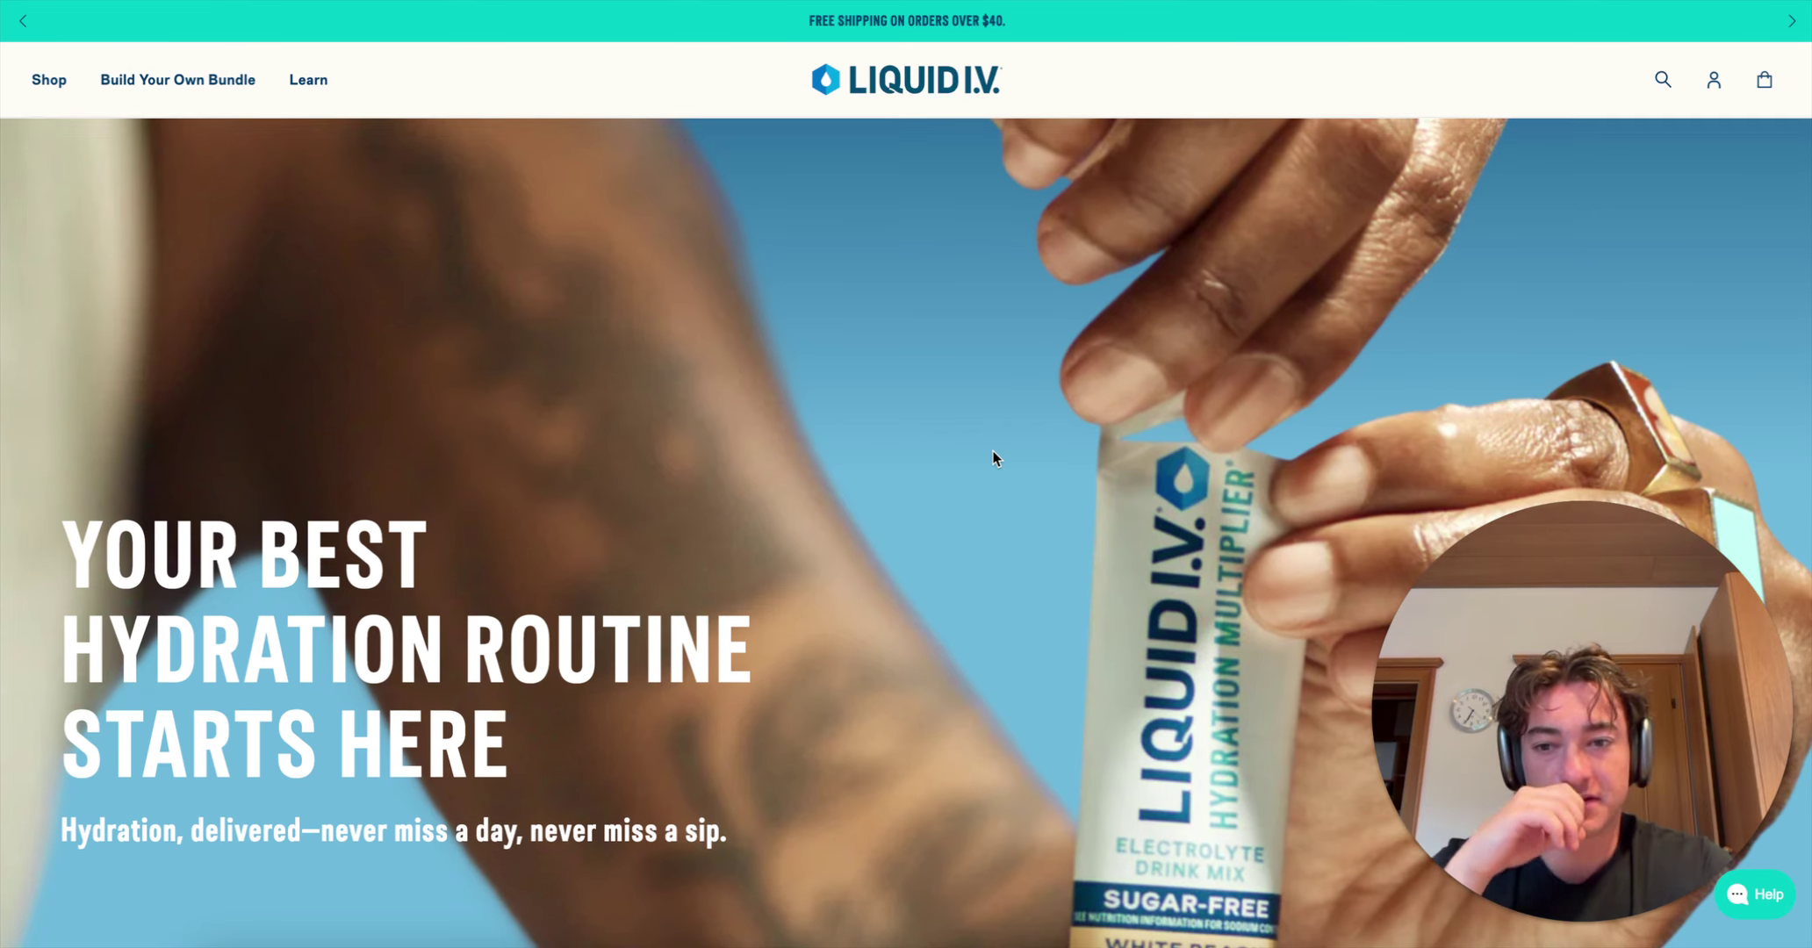
Step: Look over the Liquid I.V. homepage and the opening of the abandonment email flows presentation, and return to the Miro board
{"action": "scroll", "coordinate": [993, 450], "scroll_direction": "down", "scroll_amount": 7}
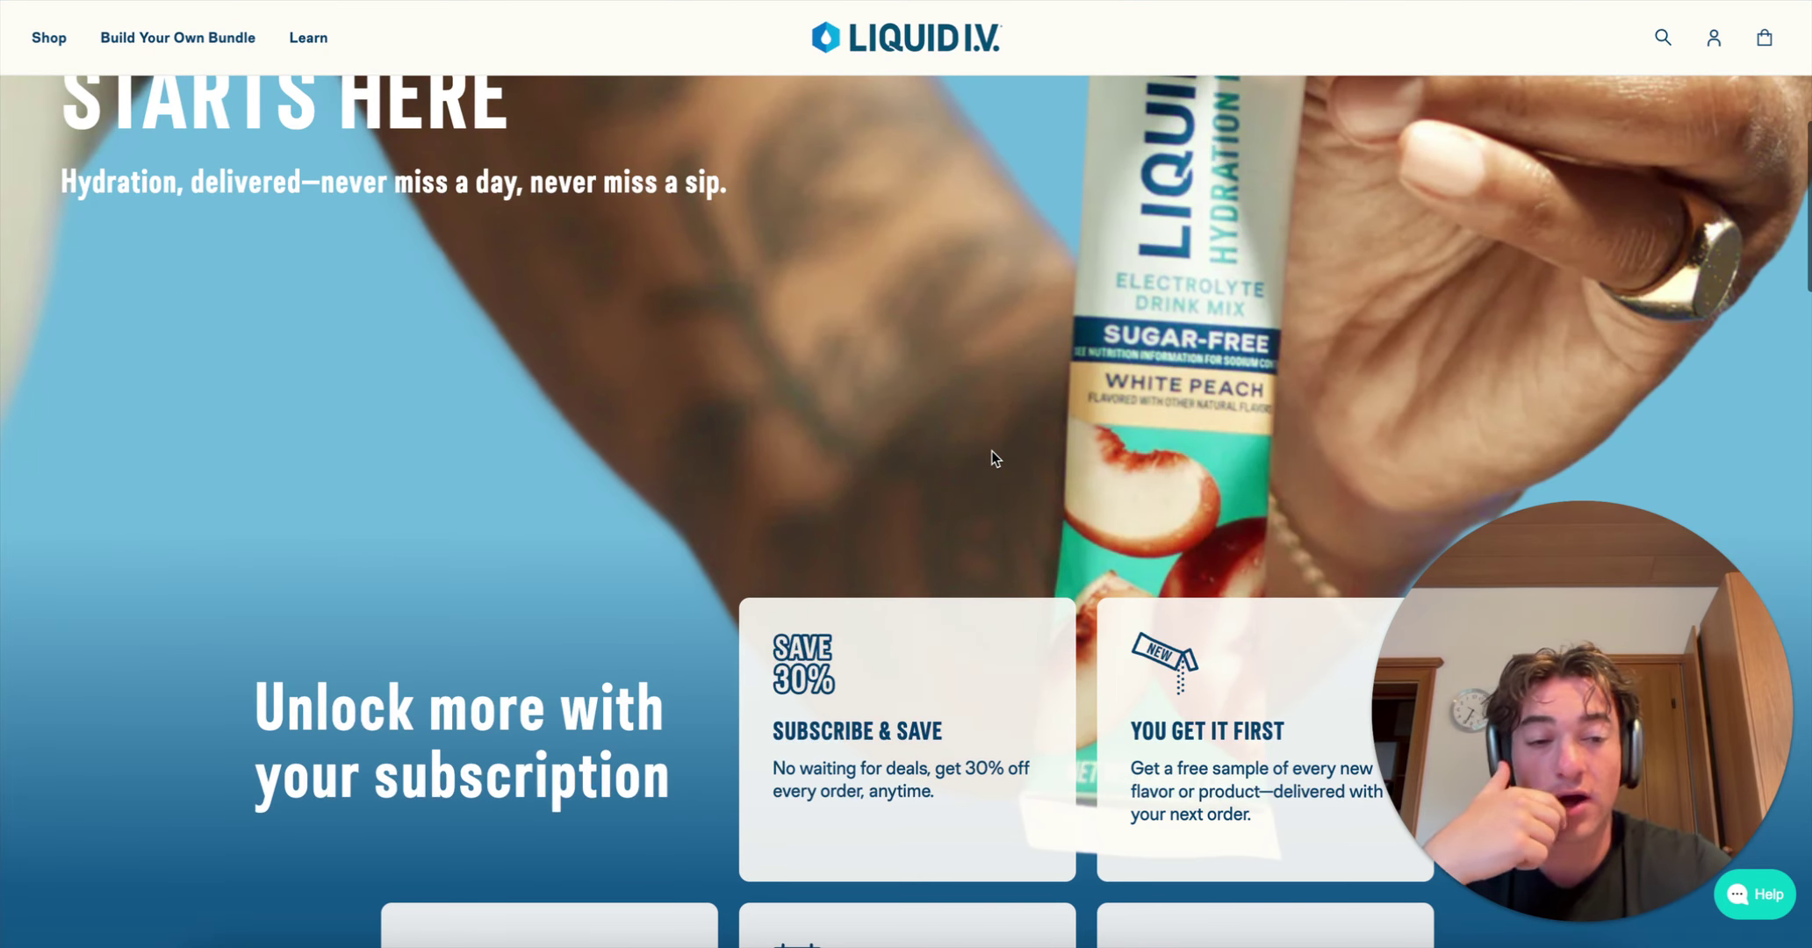
{"action": "scroll", "coordinate": [1073, 500], "scroll_direction": "down", "scroll_amount": 1}
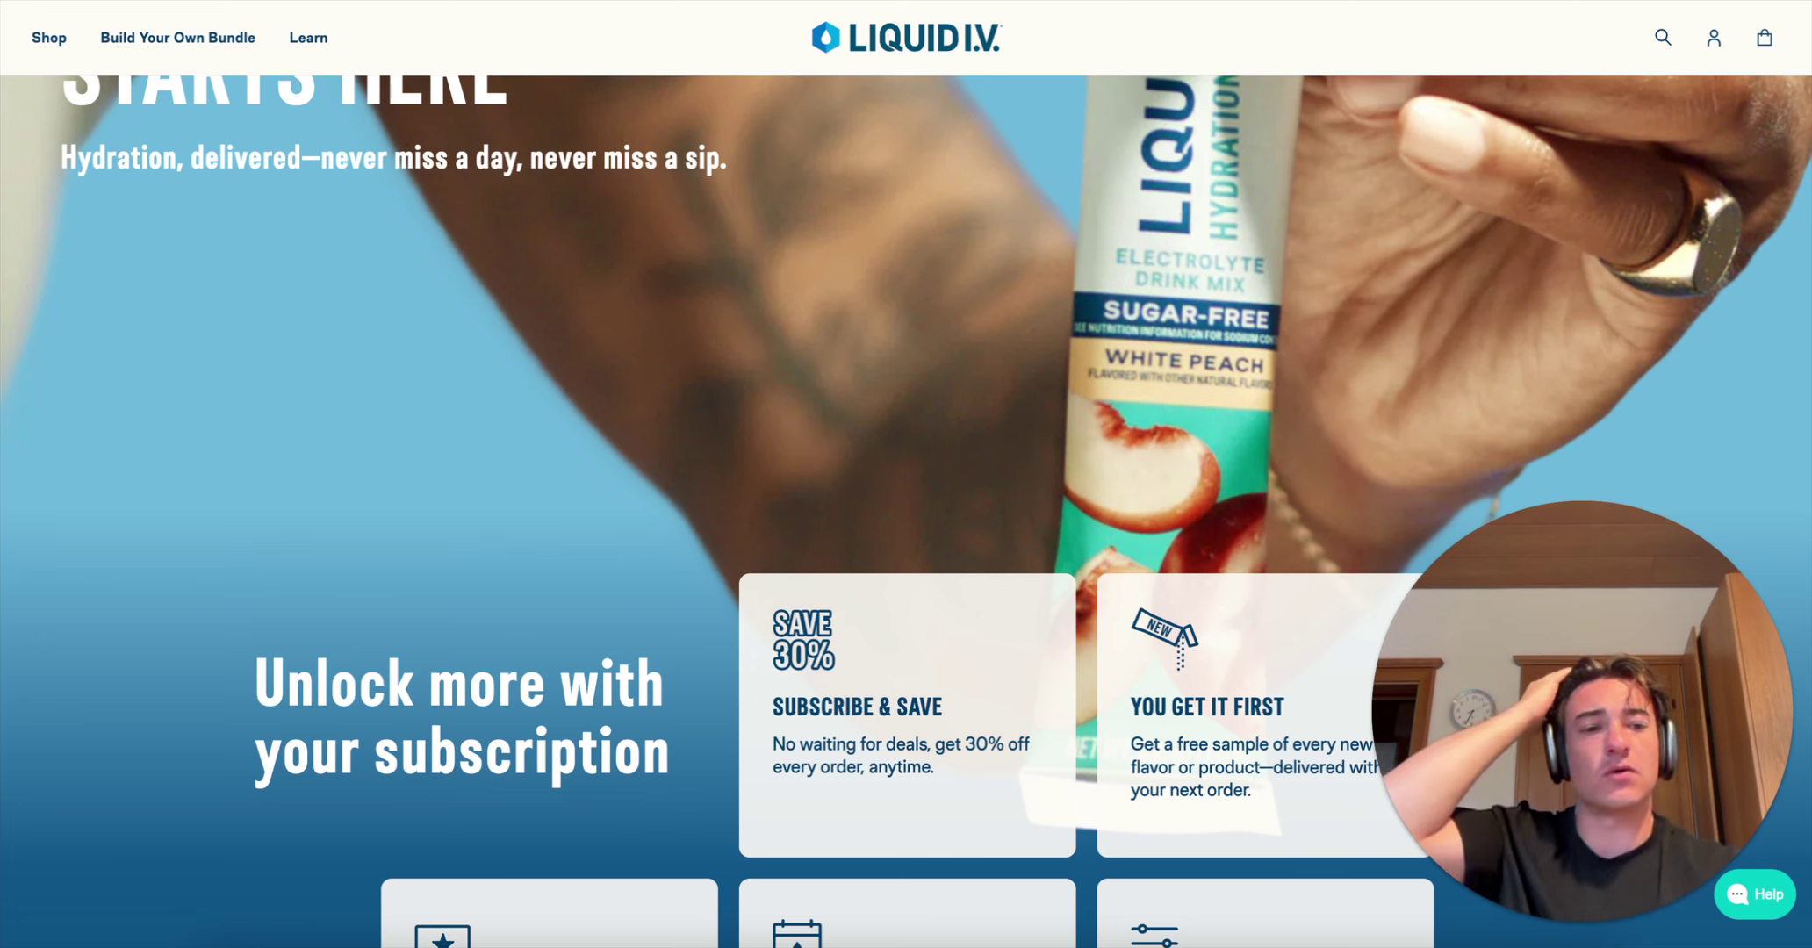
{"action": "left_click", "coordinate": [905, 2]}
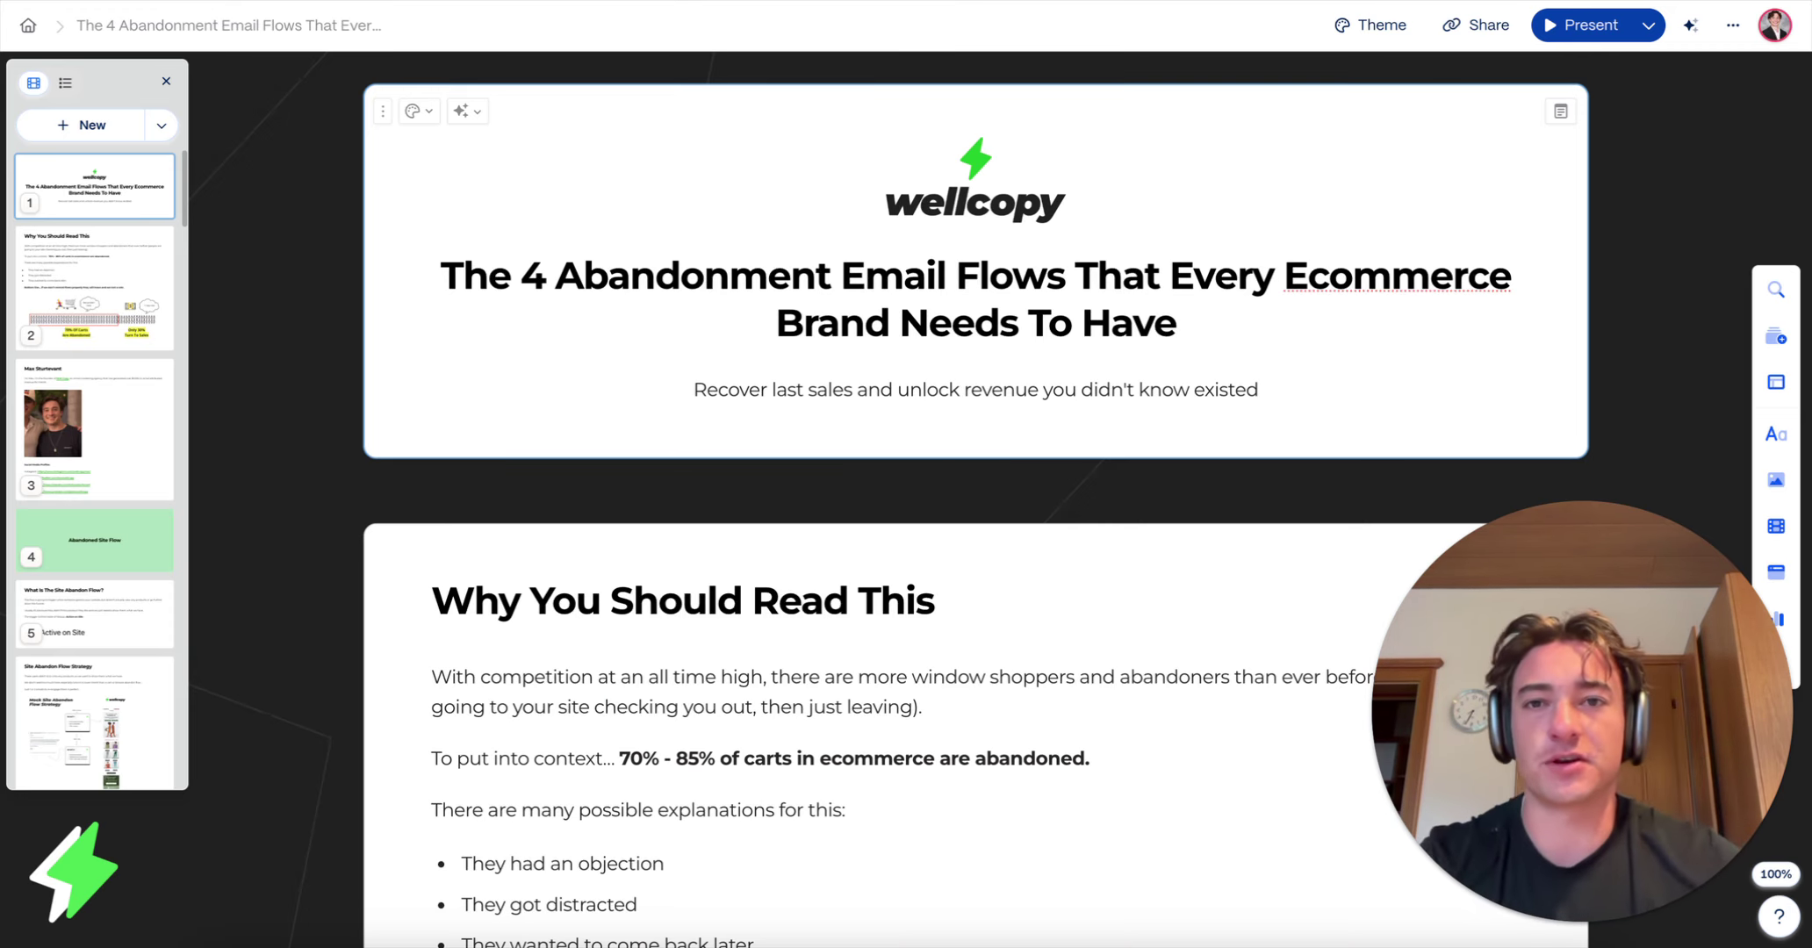
{"action": "key", "text": "ctrl+Tab"}
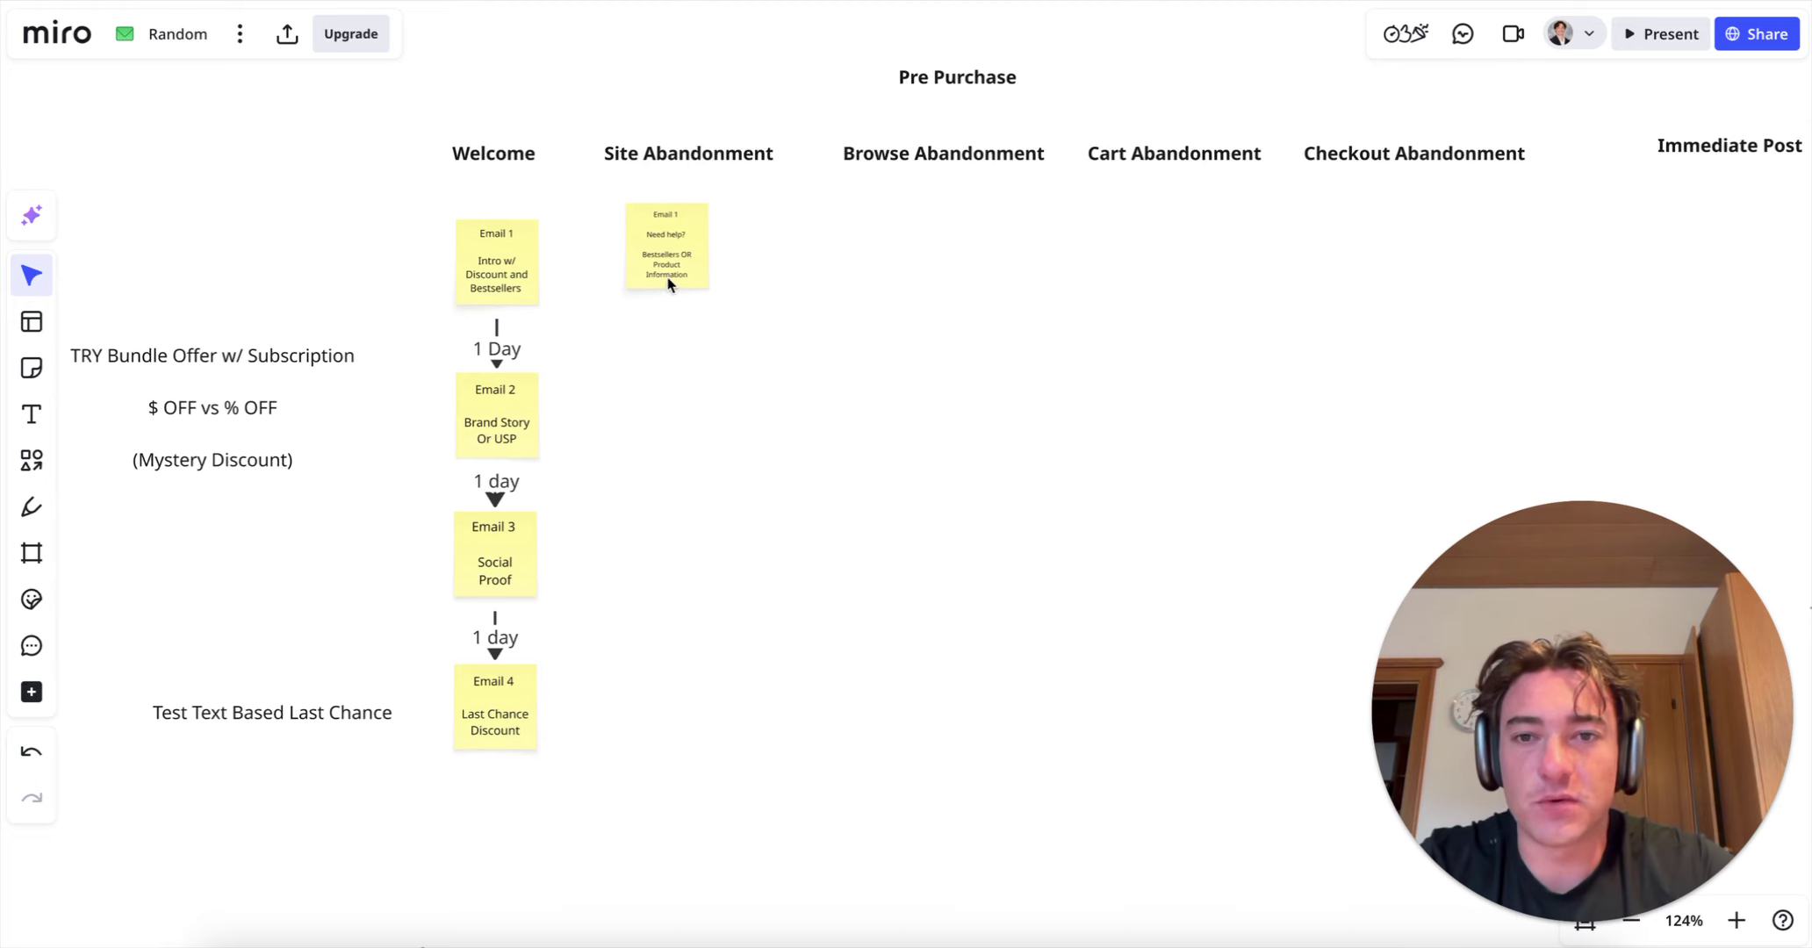
Step: Move the Site Abandonment note so it is centred under its heading and level with the Welcome column's Email 1 note
{"action": "left_click", "coordinate": [672, 281]}
{"action": "left_click_drag", "start_coordinate": [675, 287], "coordinate": [693, 289]}
{"action": "left_click", "coordinate": [945, 333]}
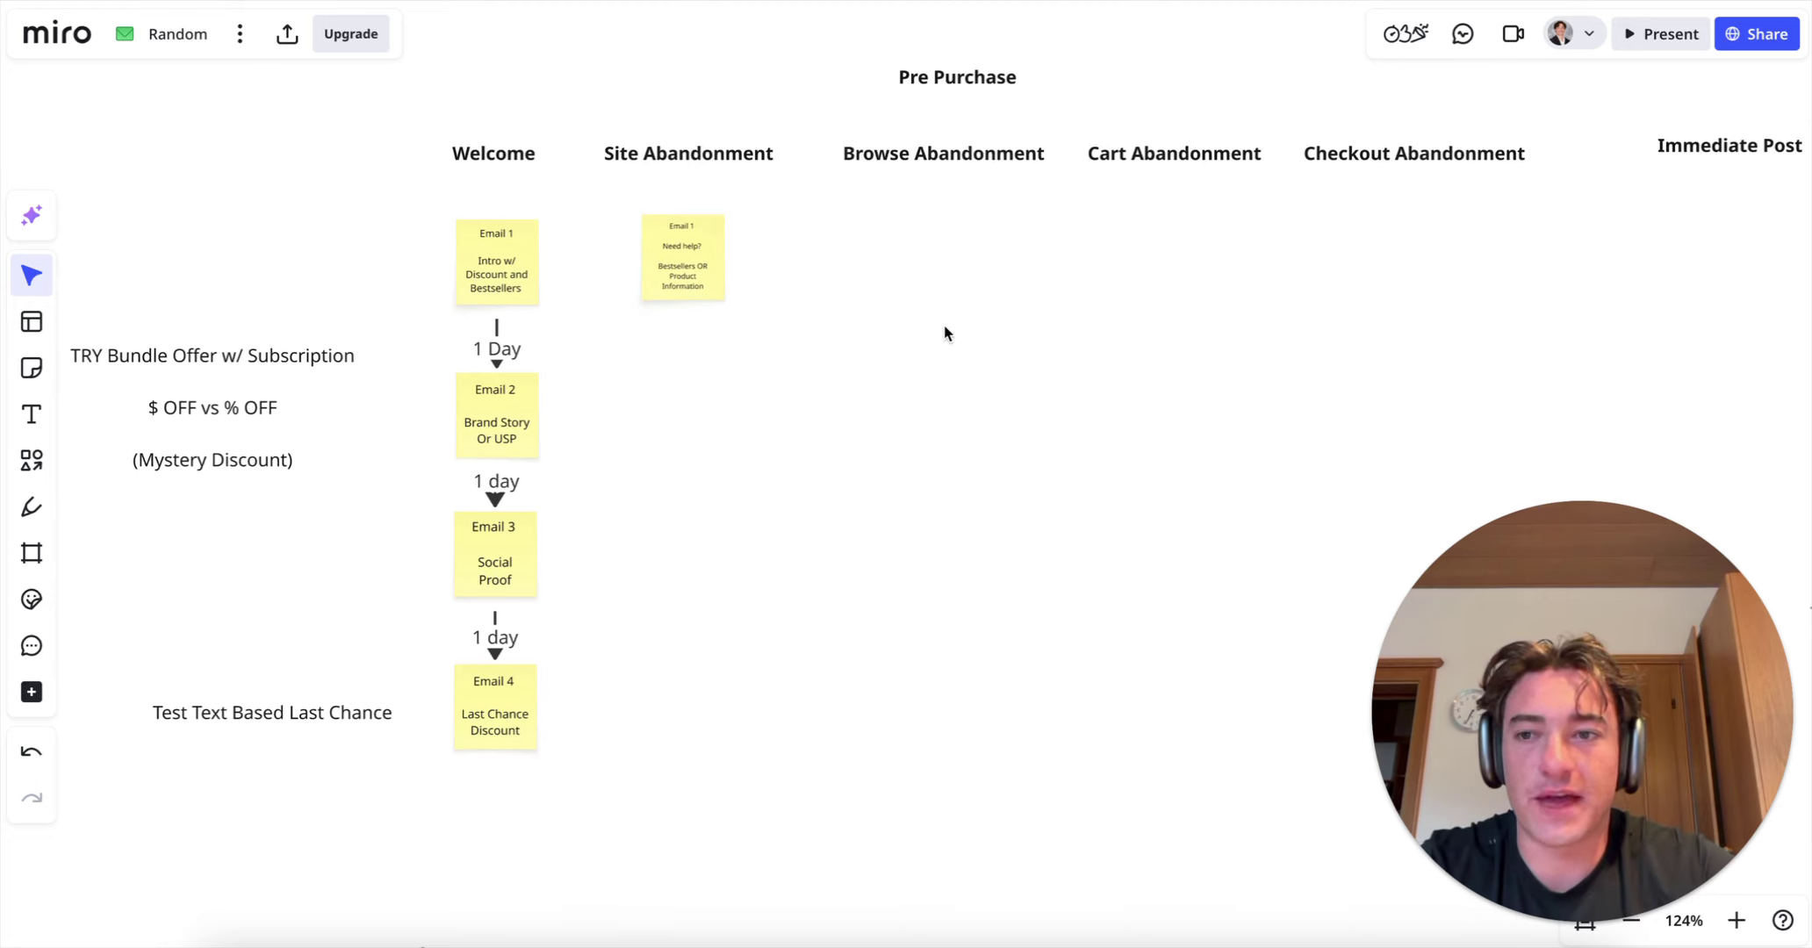
Step: Add a sticky note under Browse Abandonment reading "Email 1" and "Did you see this>"
{"action": "left_click", "coordinate": [32, 368]}
{"action": "left_click", "coordinate": [939, 240]}
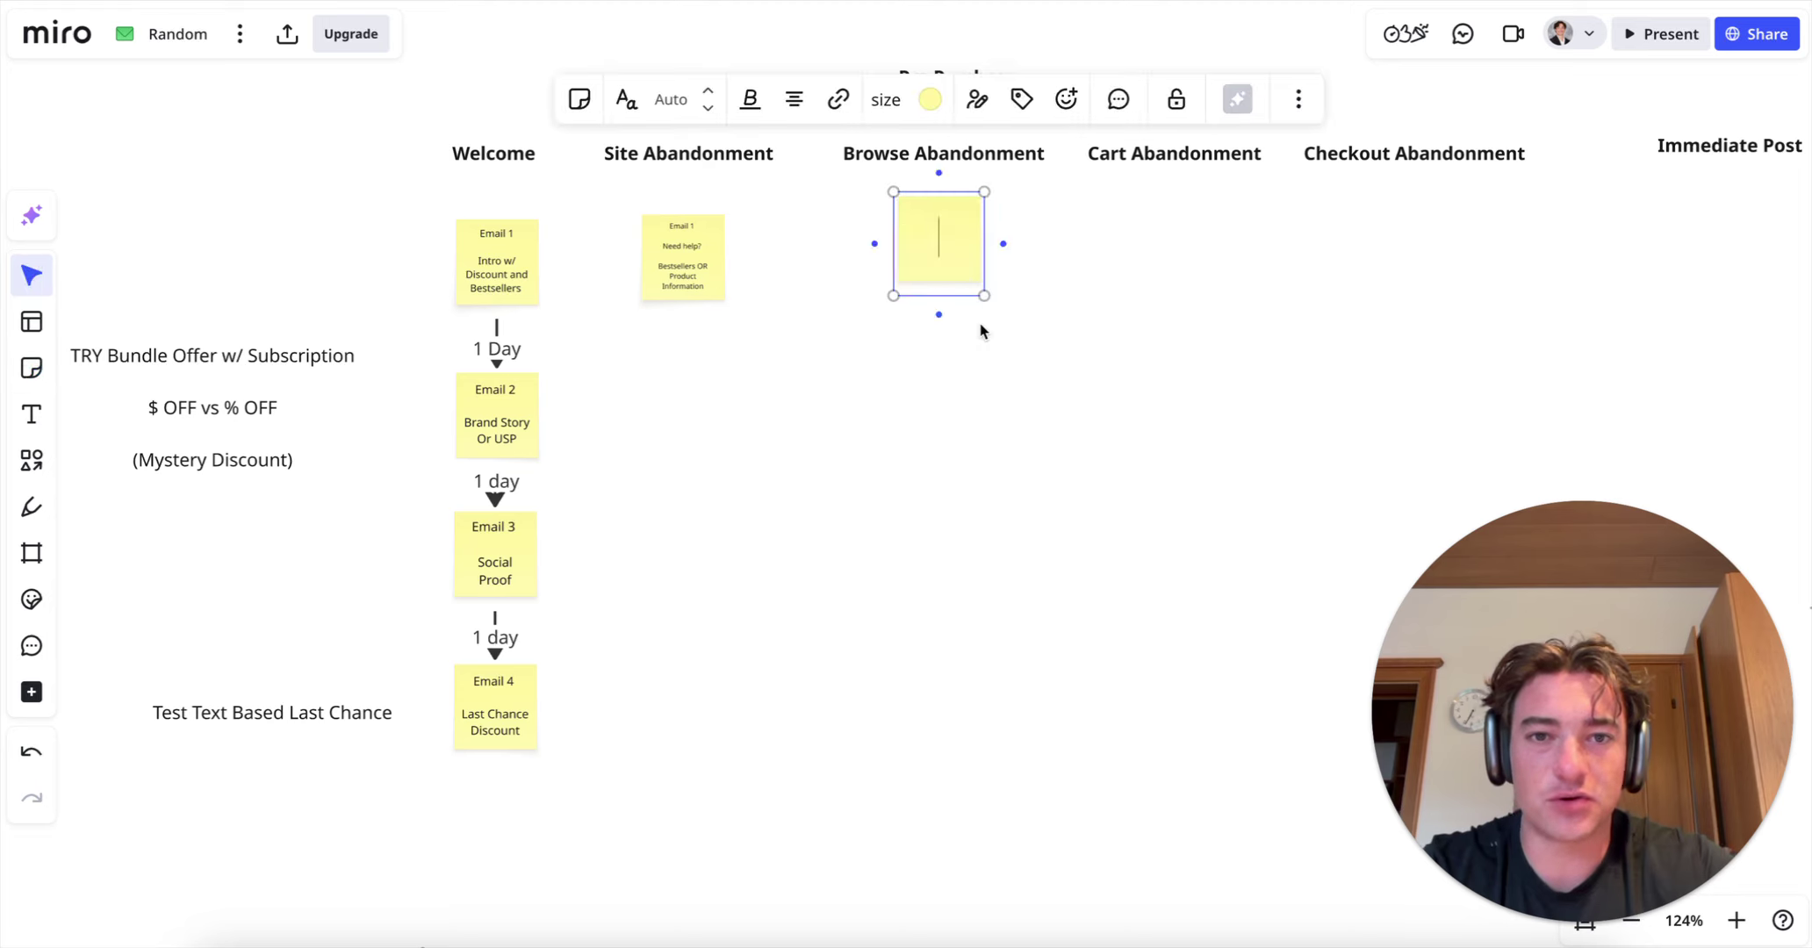
{"action": "type", "text": "Email 1"}
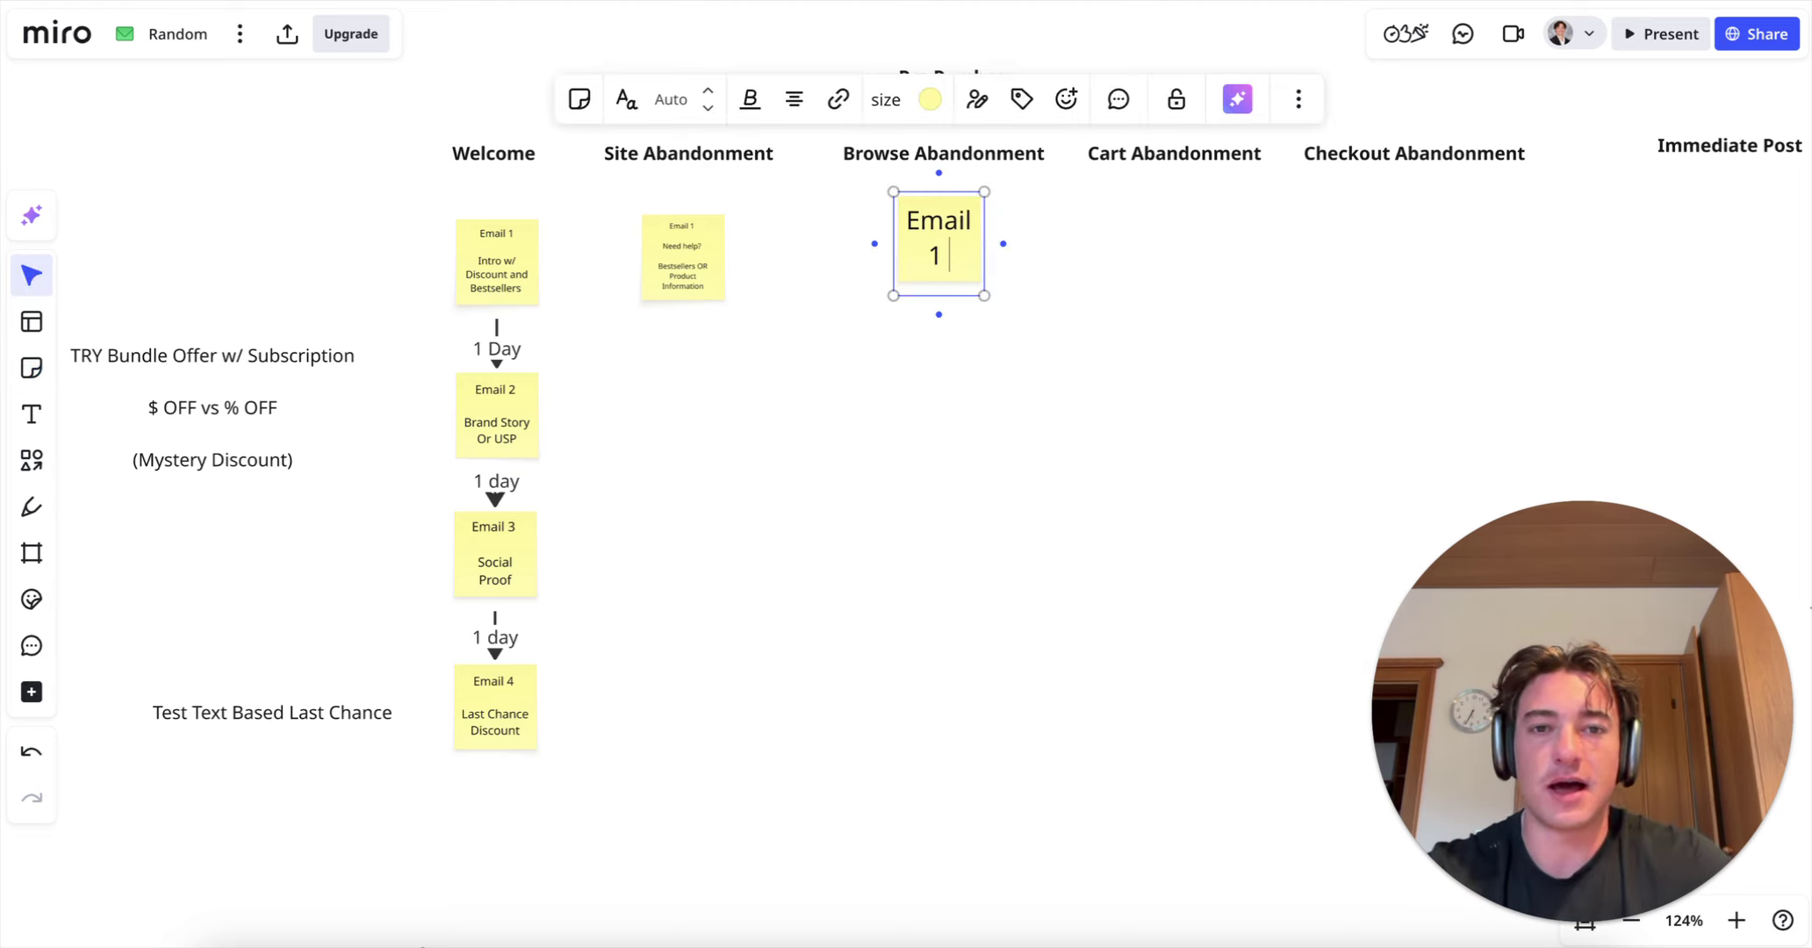
{"action": "key", "text": "Return"}
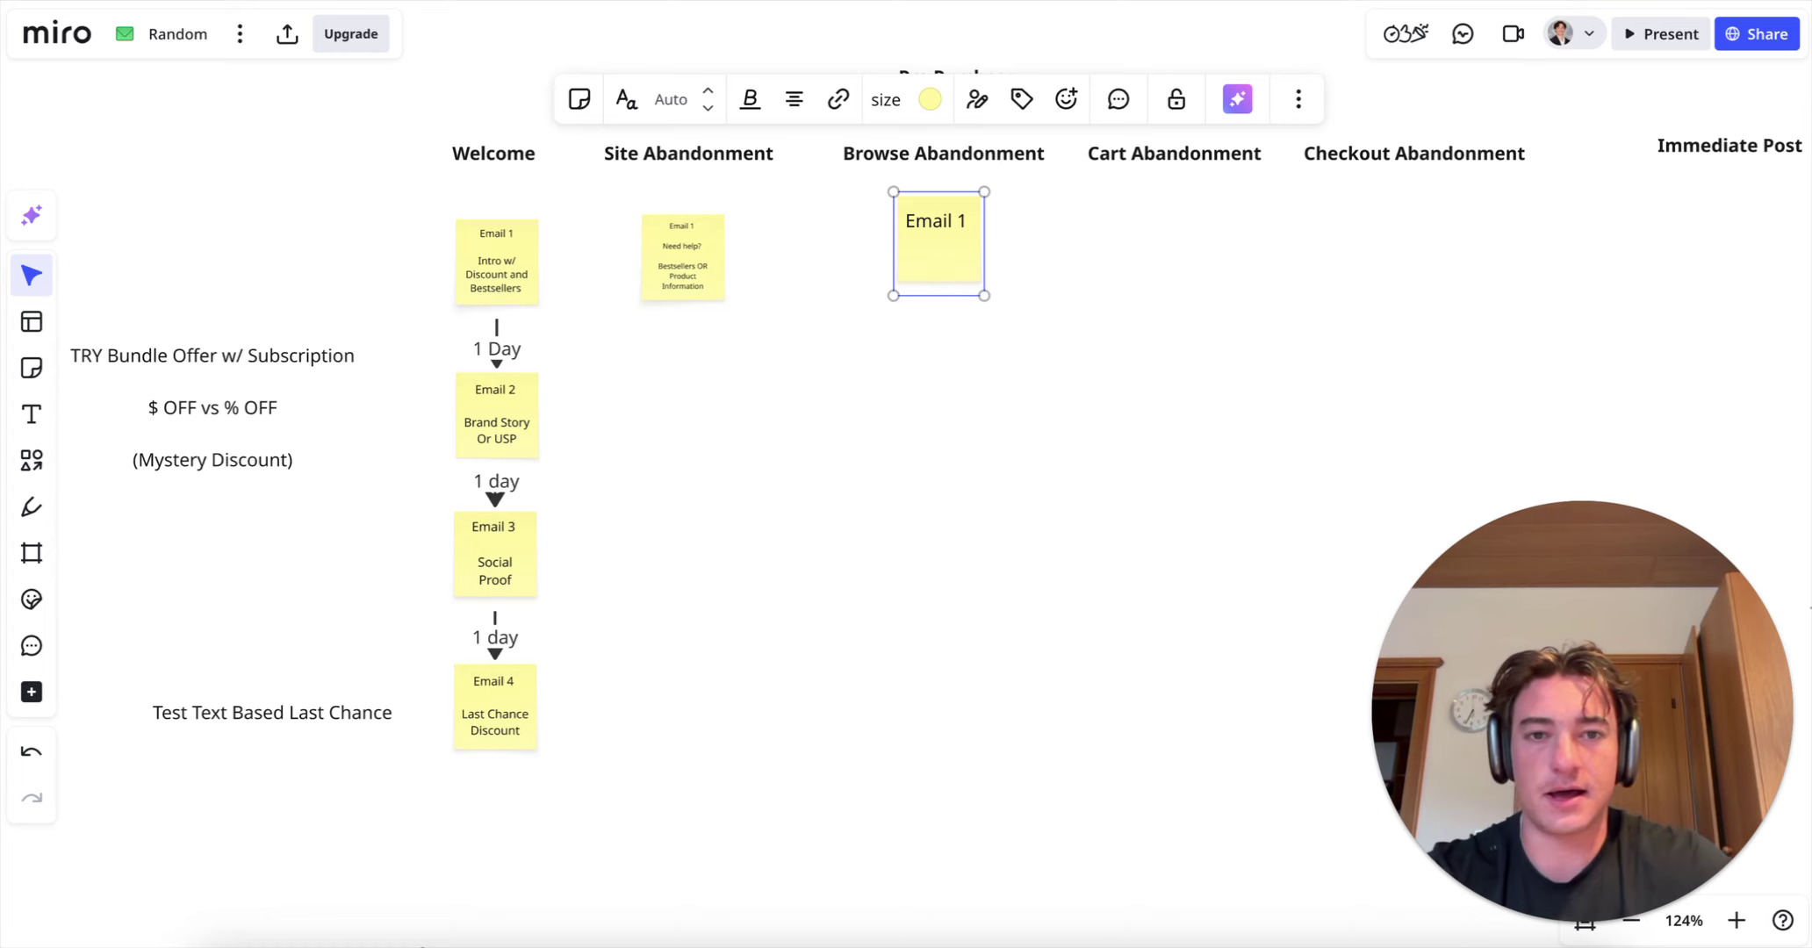
{"action": "type", "text": "Did you see"}
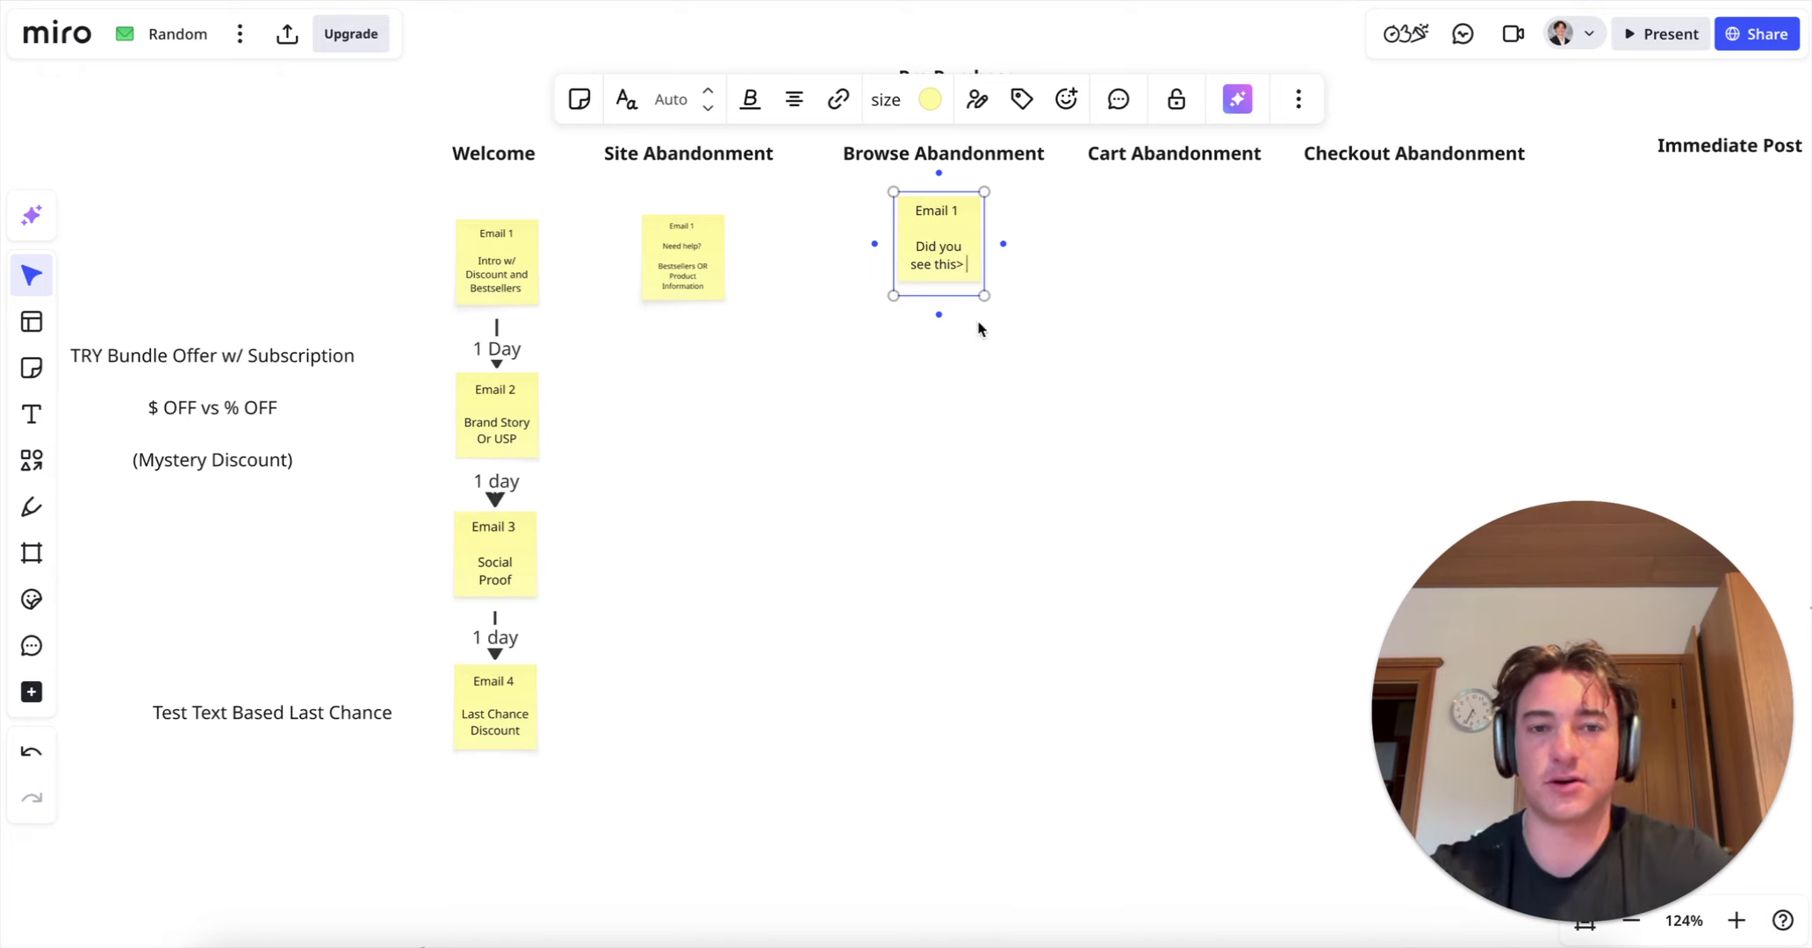
{"action": "type", "text": " this>"}
Step: Replace the question in the Browse Abandonment Email 1 note with "Like what you saw?"
{"action": "key", "text": "alt+shift+Up"}
{"action": "key", "text": "BackSpace"}
{"action": "type", "text": "Like what "}
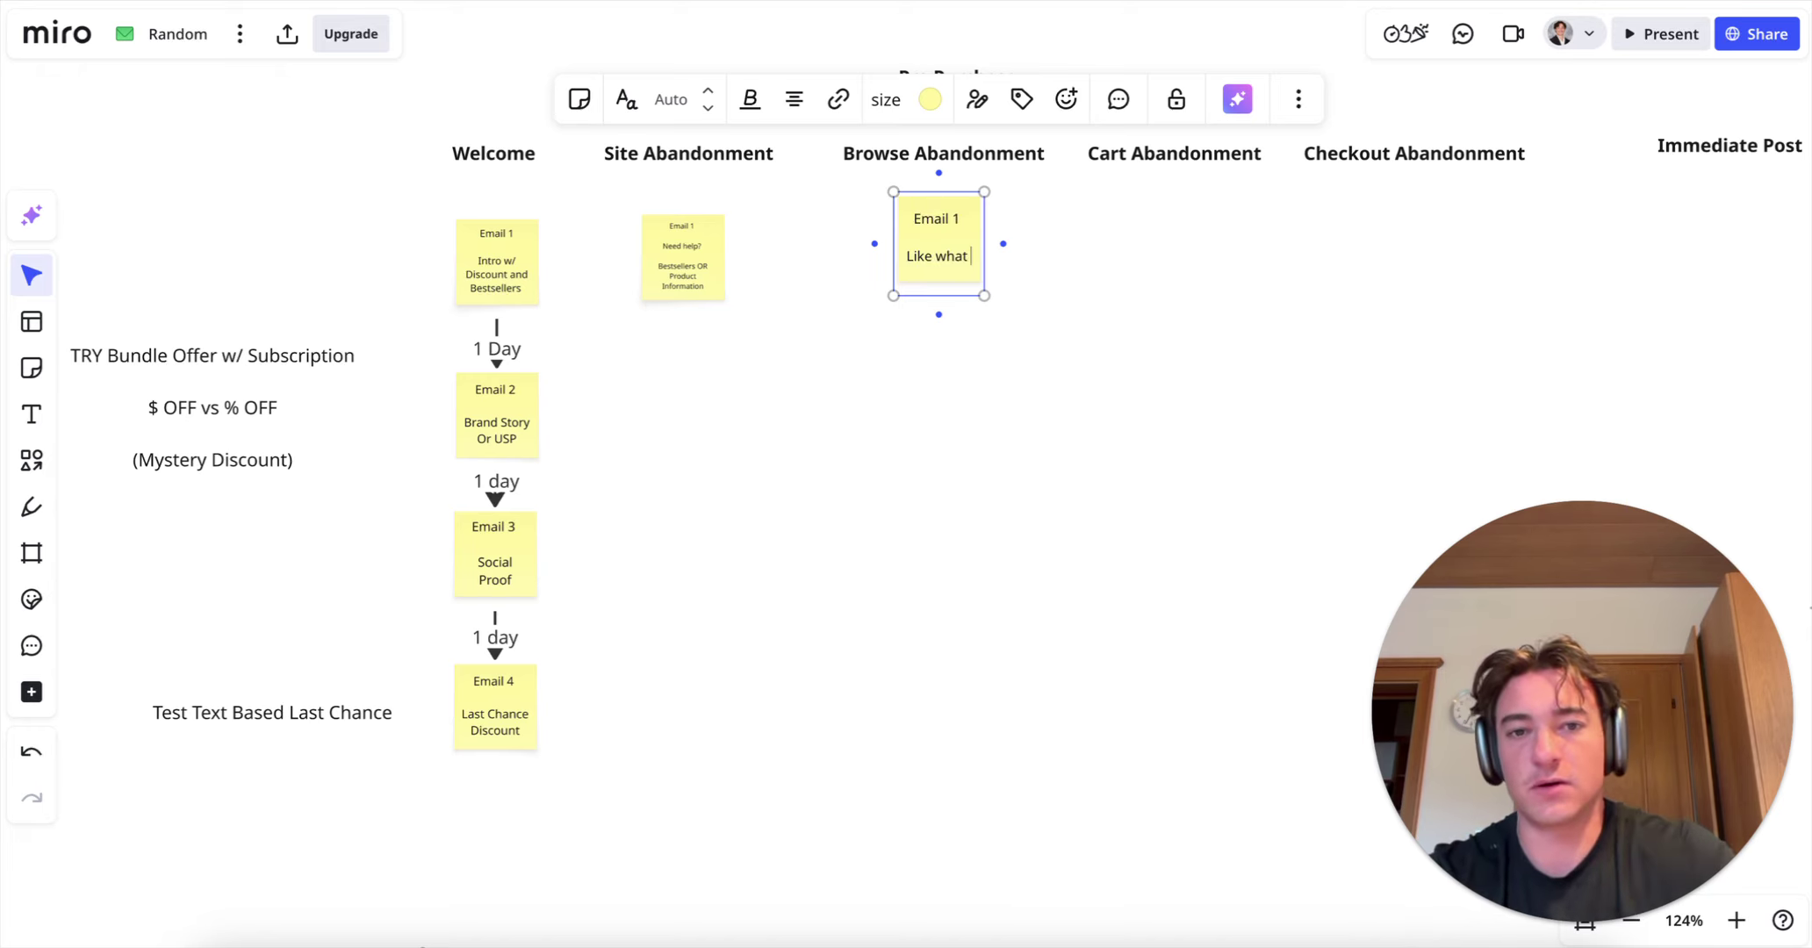
{"action": "type", "text": "you saw?>"}
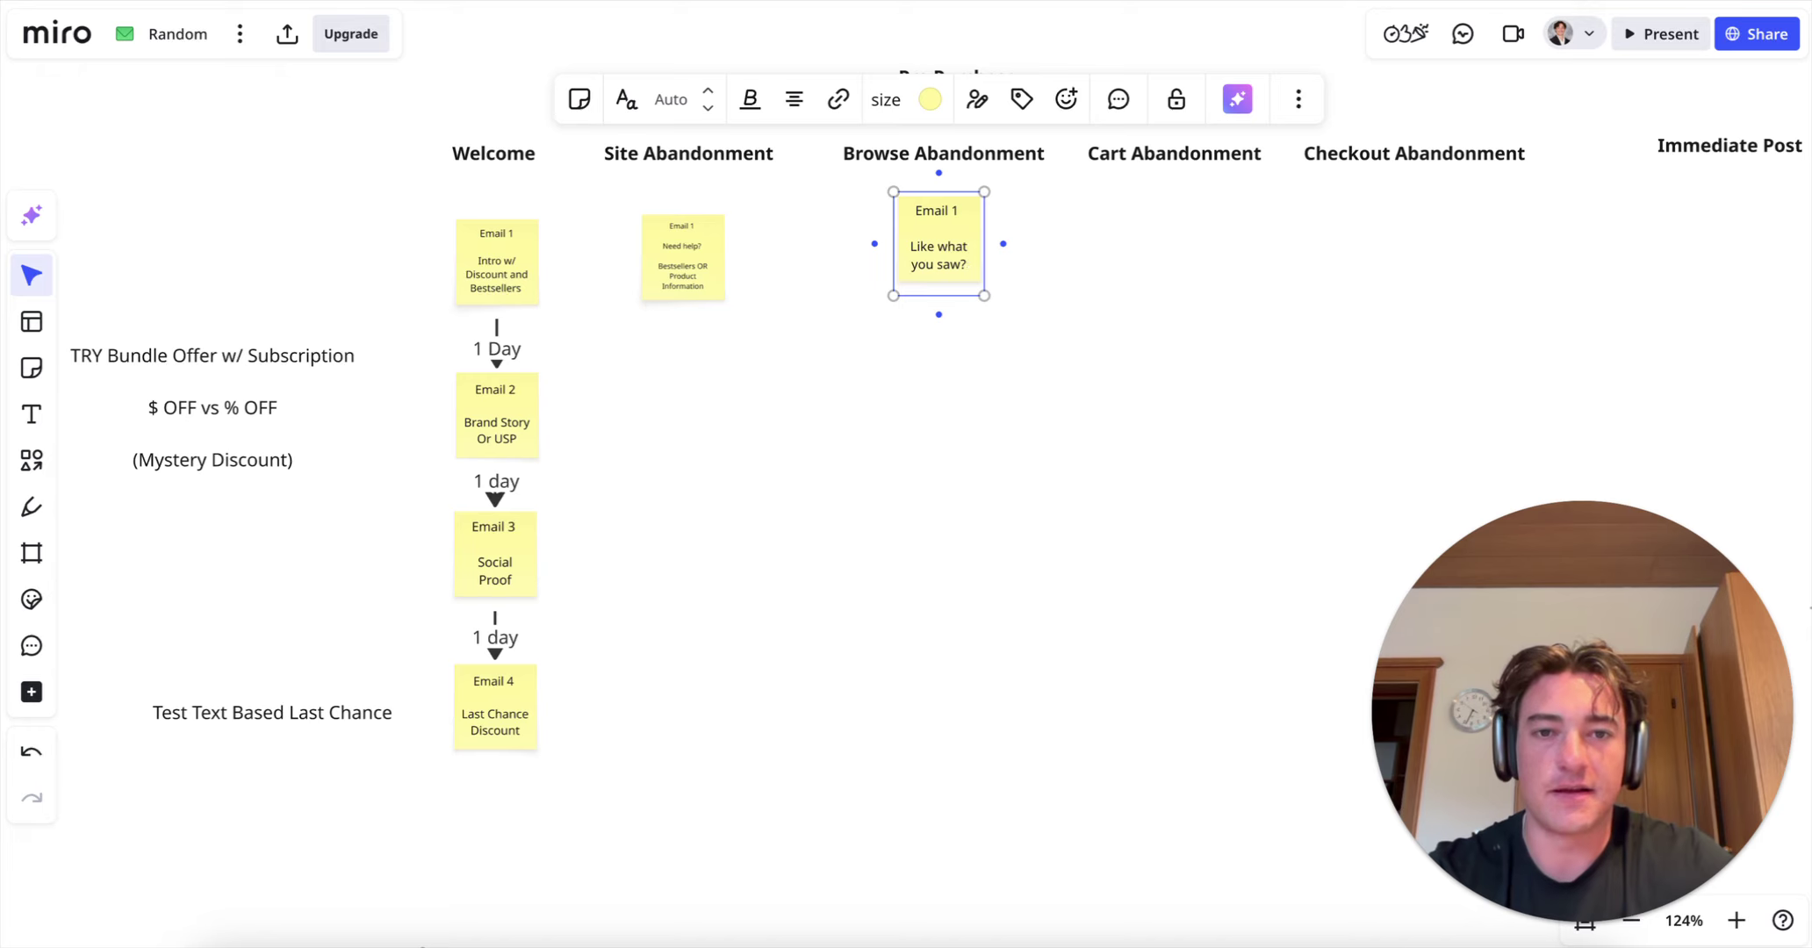
Step: Add "FAQs" below the question in the Browse Abandonment note and align the note with the row of Email 1 notes
{"action": "key", "text": "Return"}
{"action": "key", "text": "Return"}
{"action": "type", "text": "FAQ"}
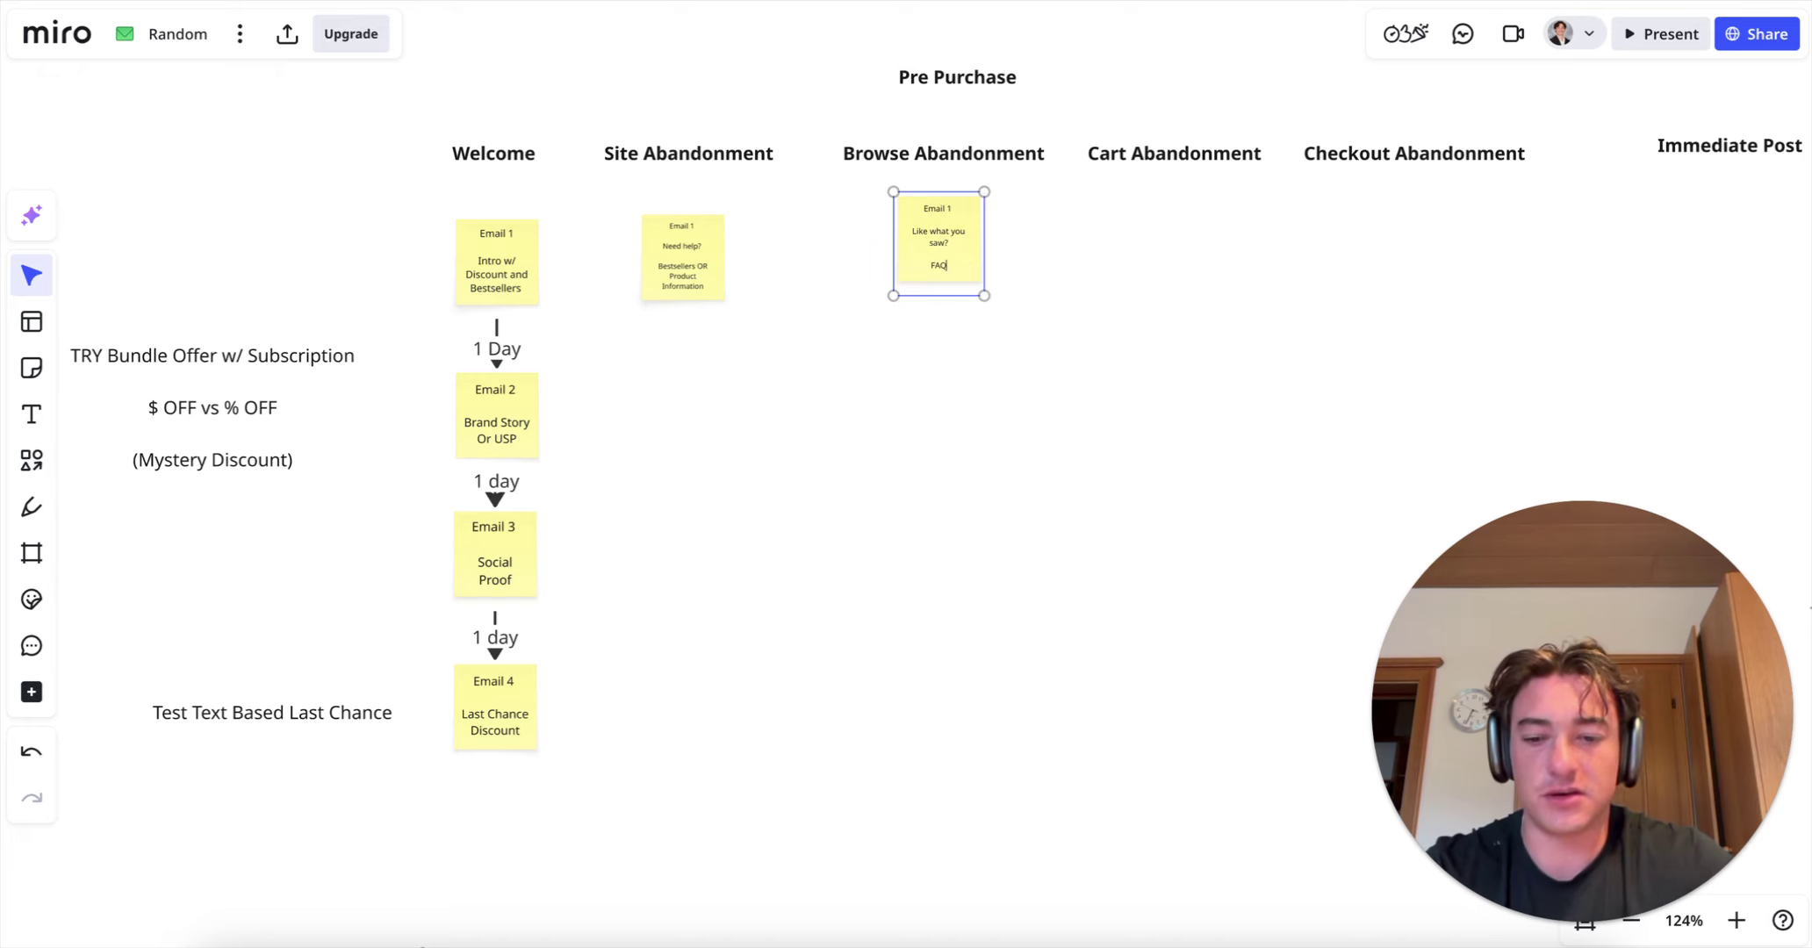
{"action": "type", "text": "s"}
{"action": "left_click", "coordinate": [1028, 278]}
{"action": "left_click_drag", "start_coordinate": [955, 250], "coordinate": [959, 270]}
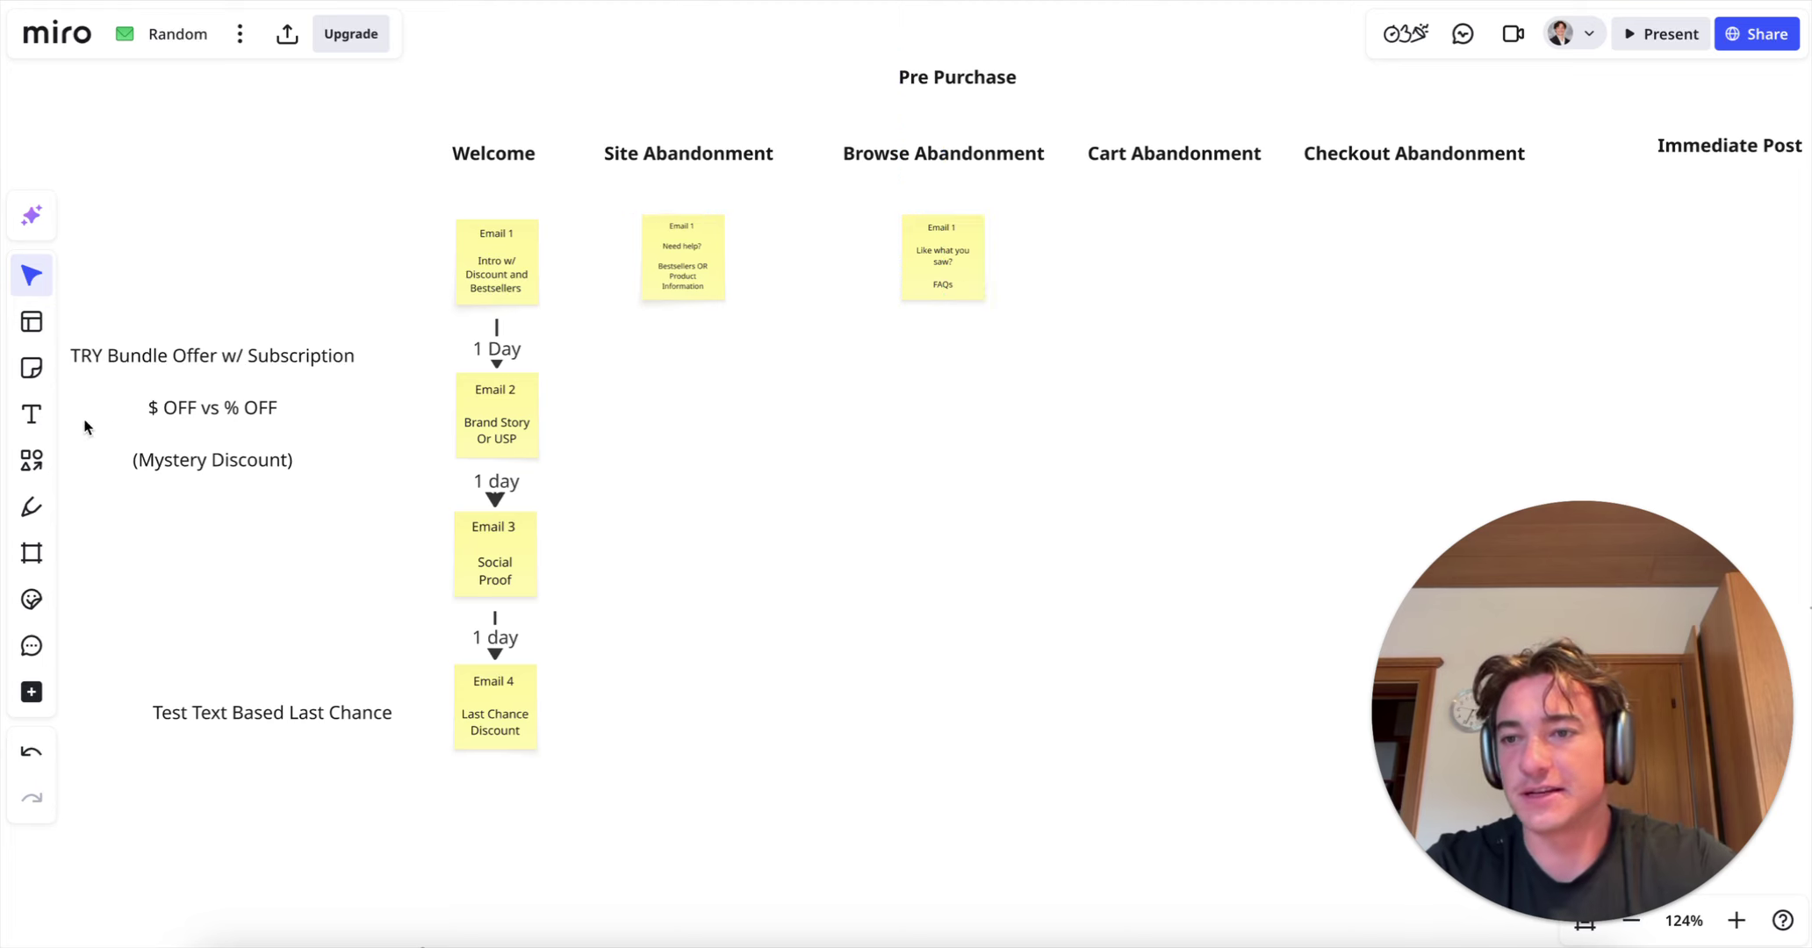
Step: Add a second sticky note in the Browse Abandonment column reading "Need another reminder" and "Social Proodf"
{"action": "key", "text": "n"}
{"action": "left_click", "coordinate": [941, 369]}
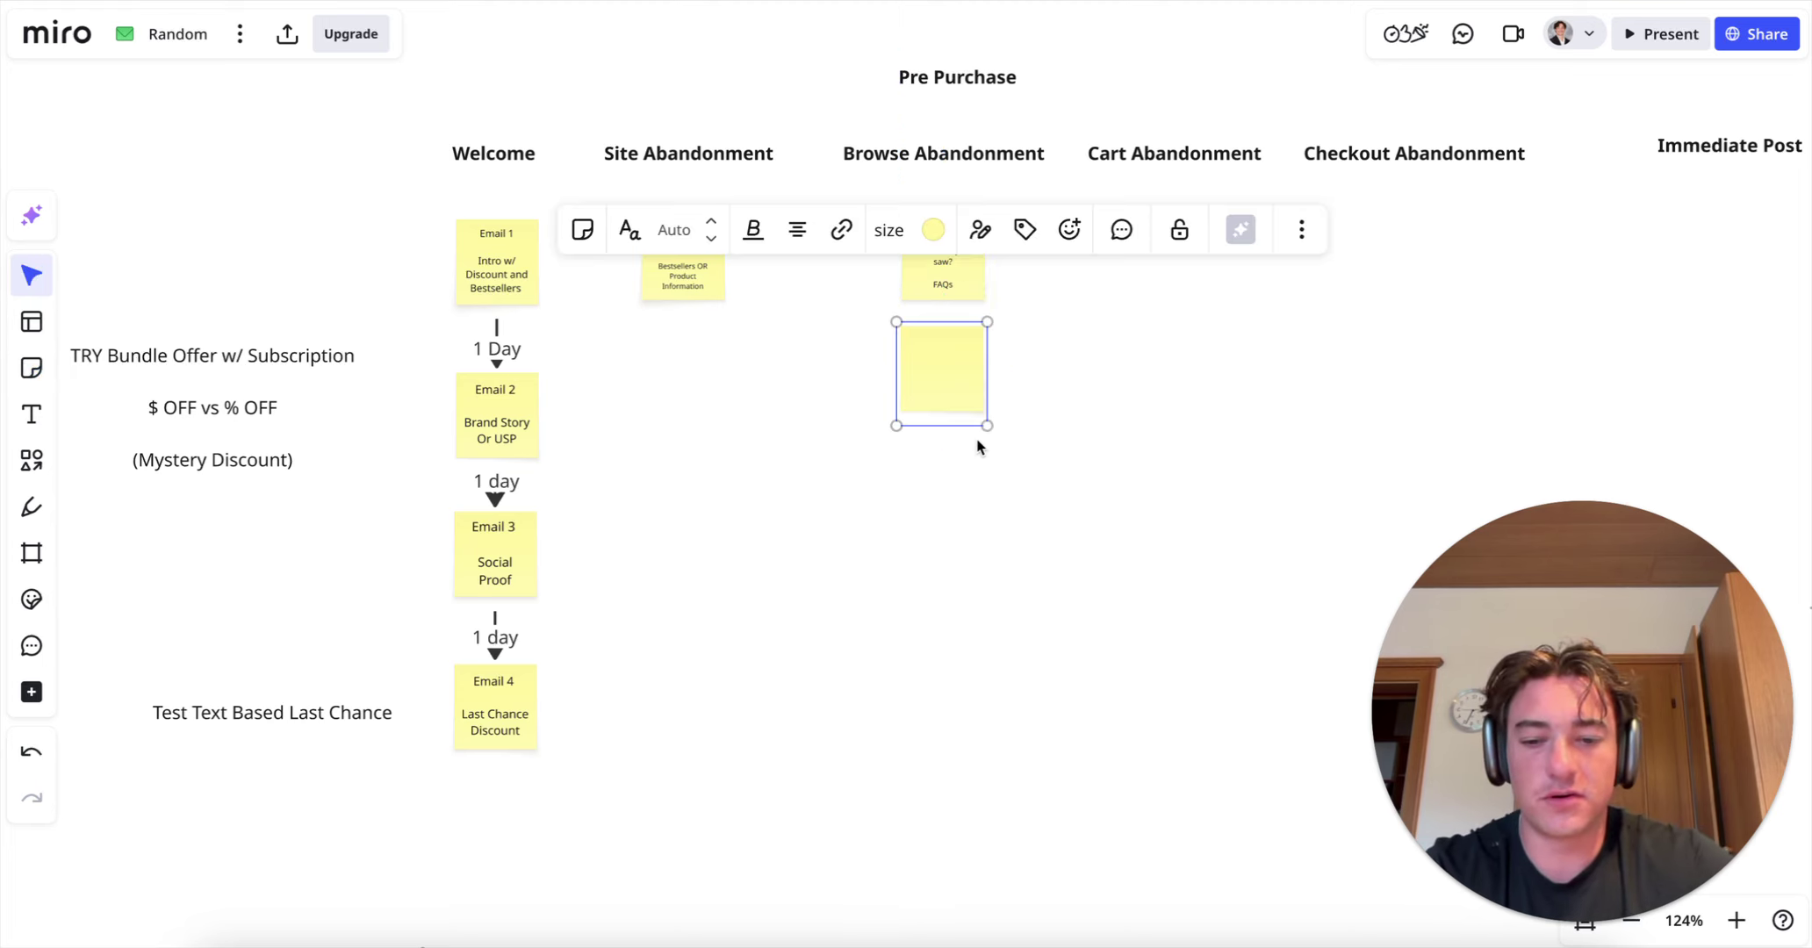
{"action": "type", "text": "Need a"}
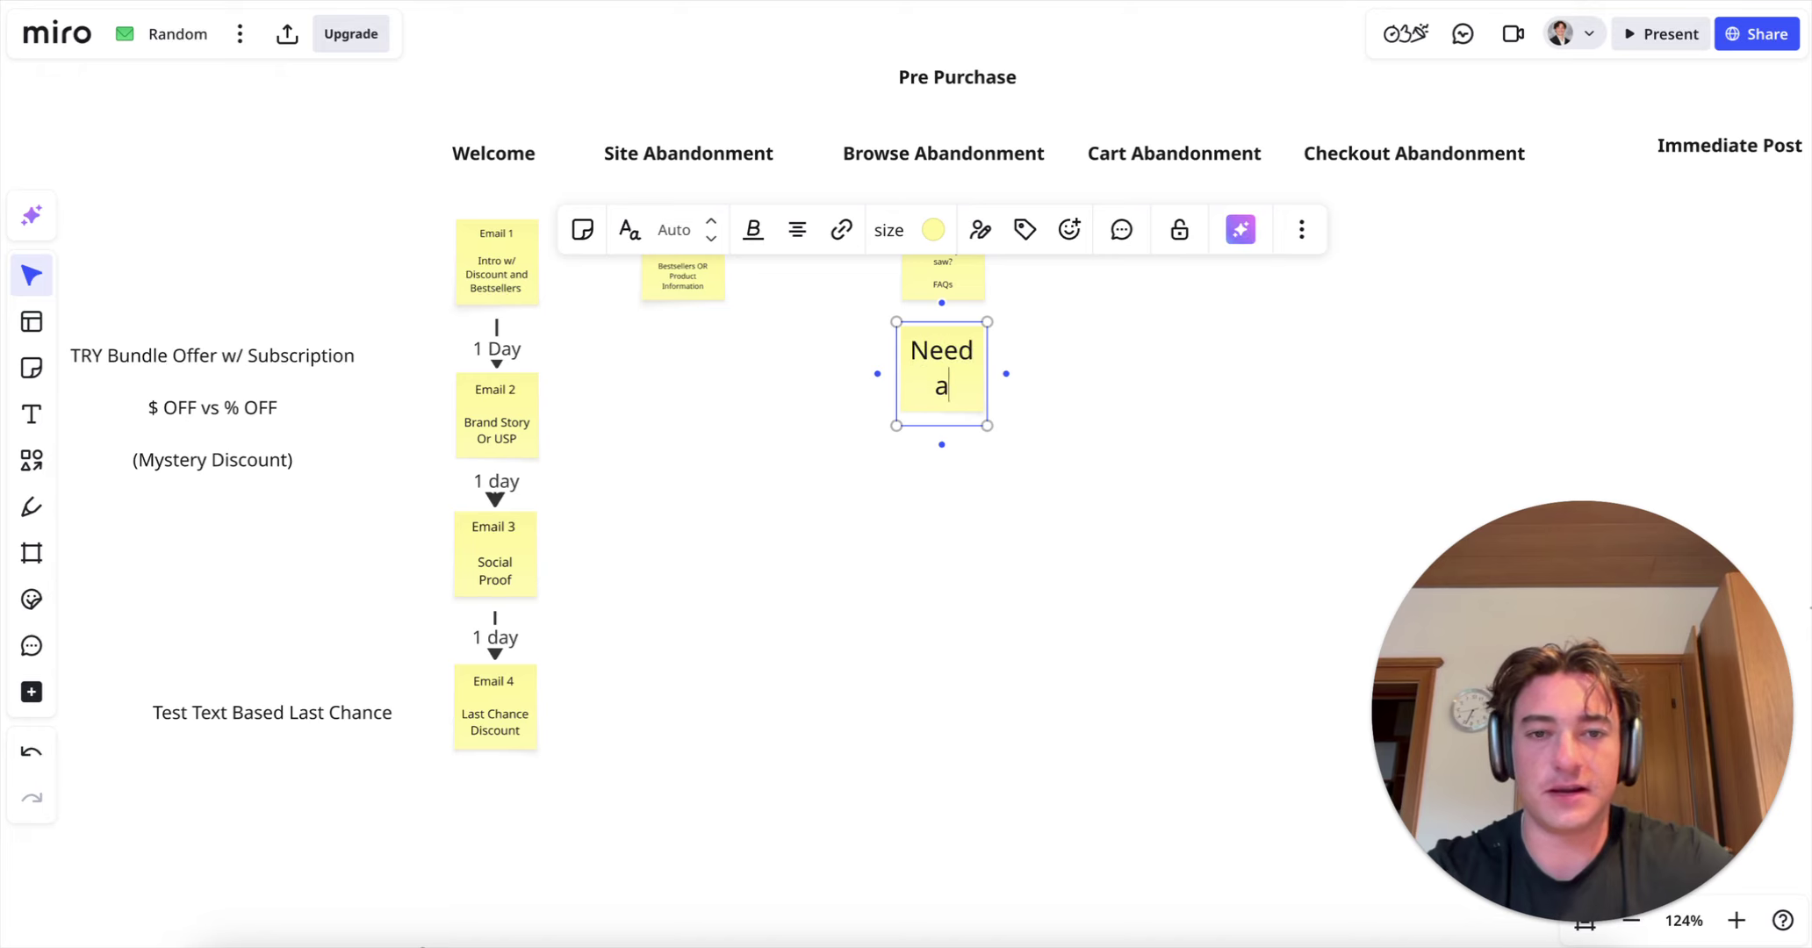
{"action": "type", "text": "nother reminder"}
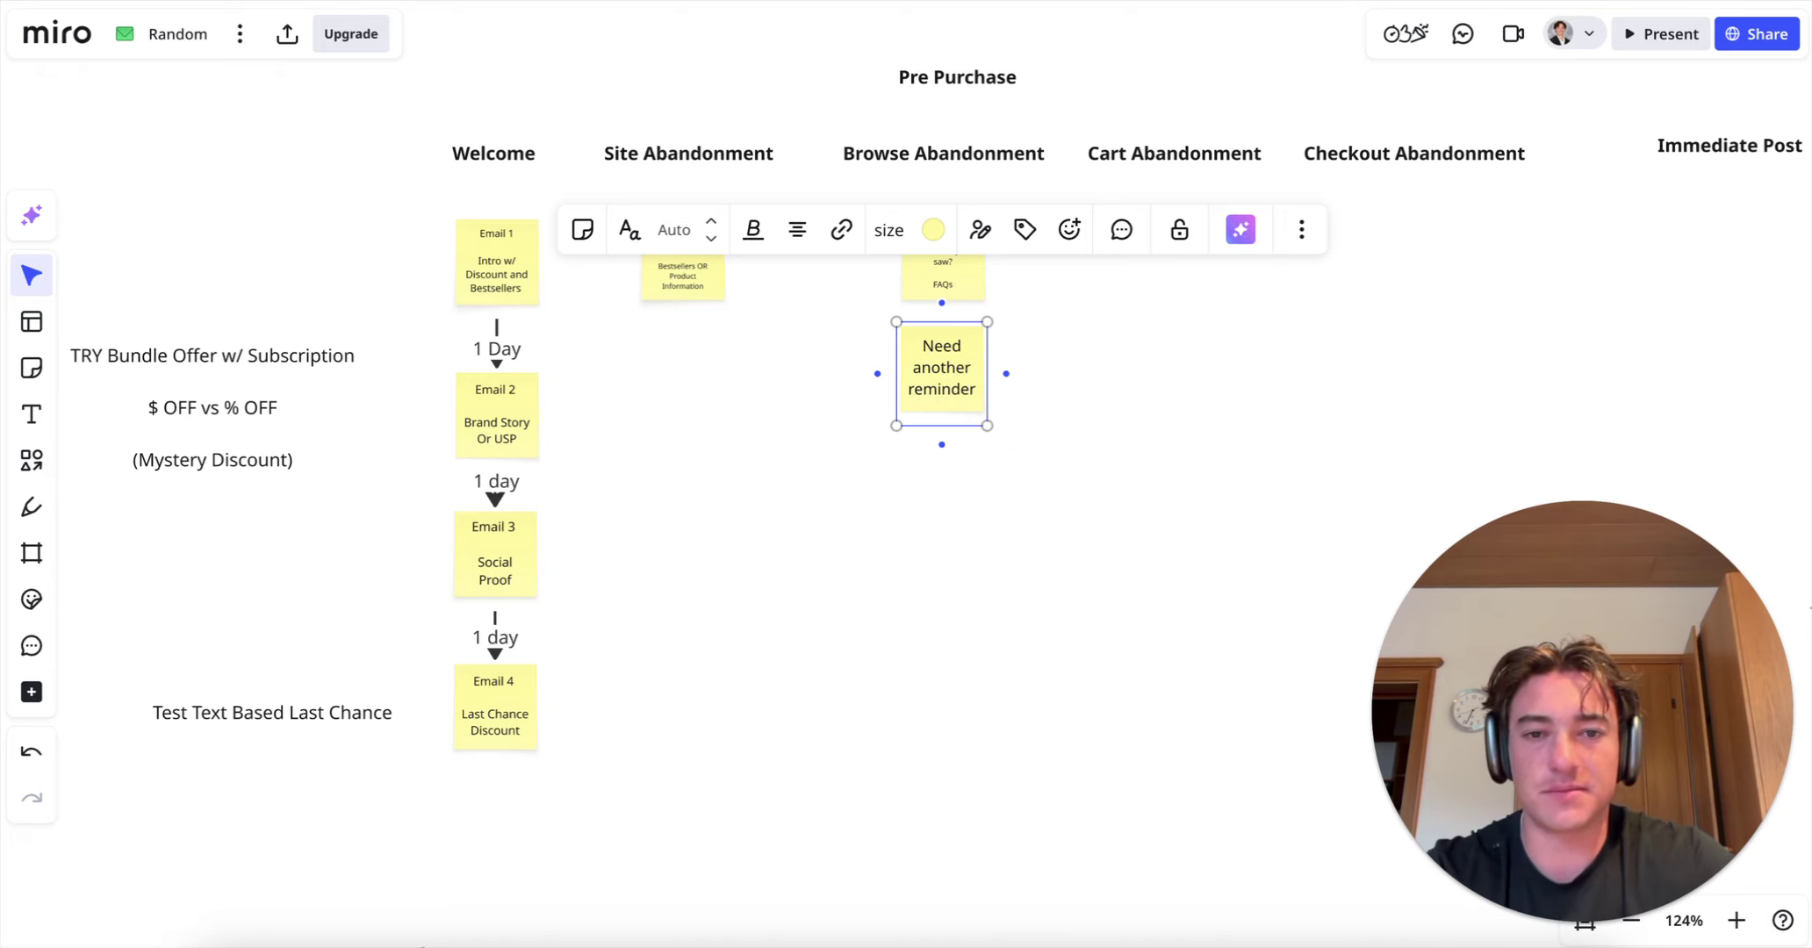
{"action": "key", "text": "Return"}
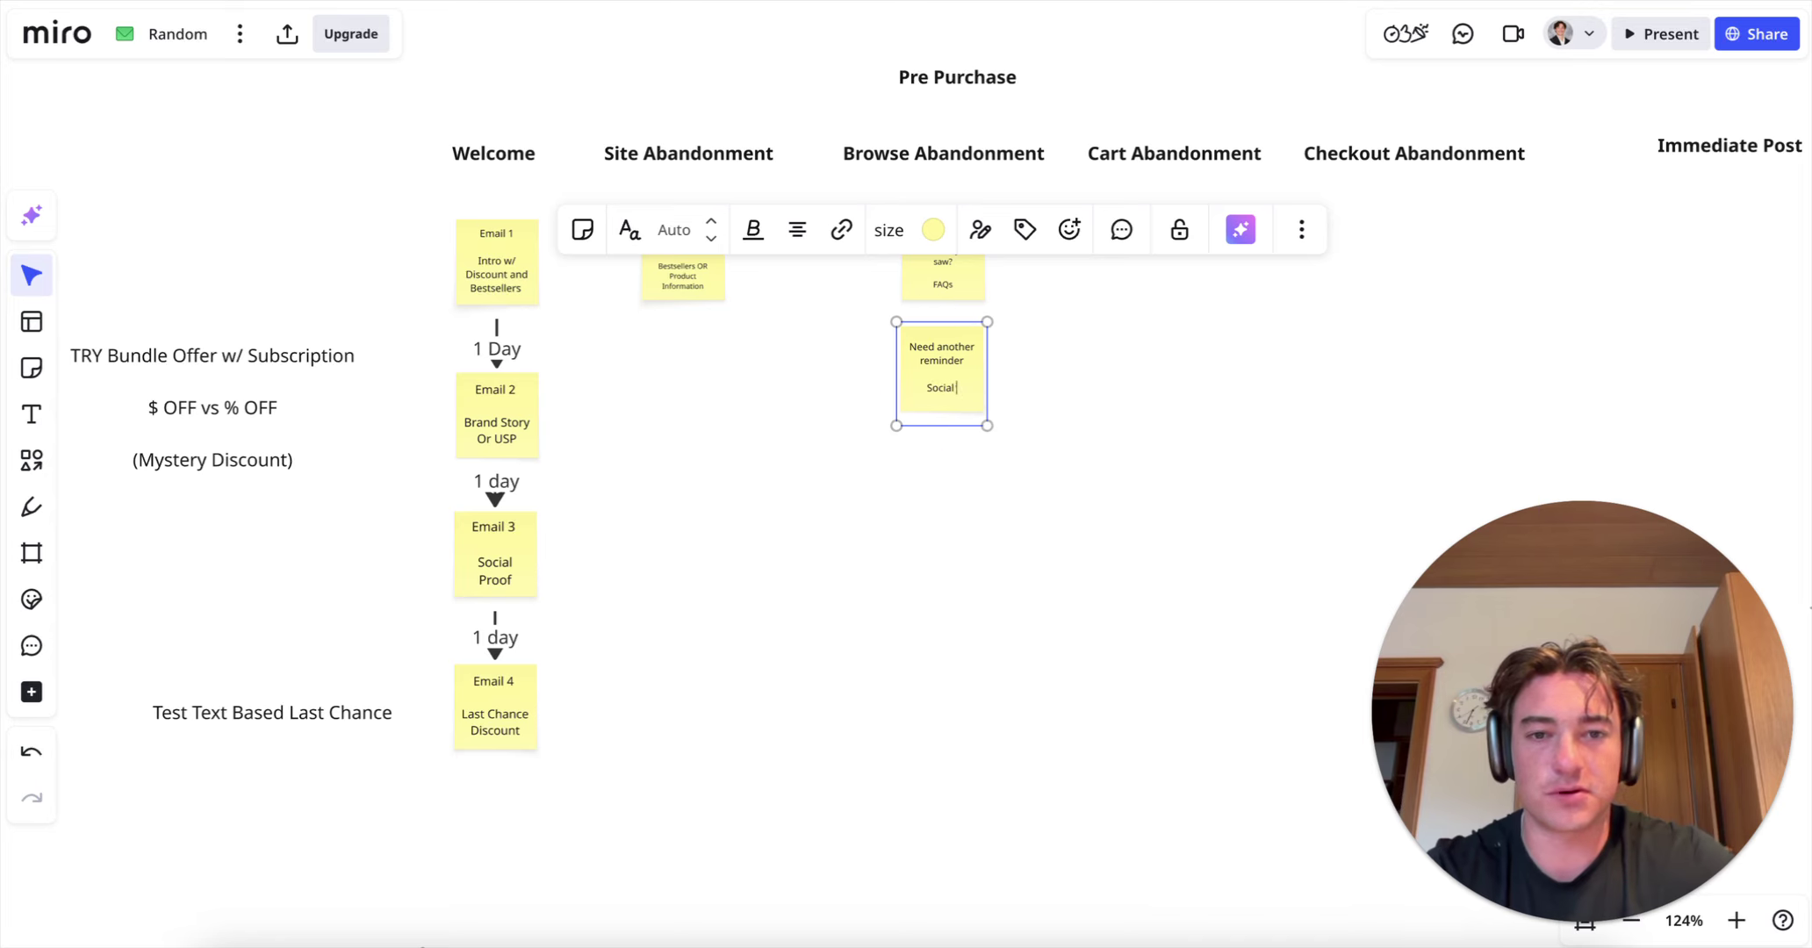
{"action": "type", "text": "Social Proodf"}
Step: Correct the second Browse Abandonment note's last line to "Social Proof" and move the note slightly lower in its column
{"action": "left_click", "coordinate": [1130, 548]}
{"action": "left_click", "coordinate": [945, 377]}
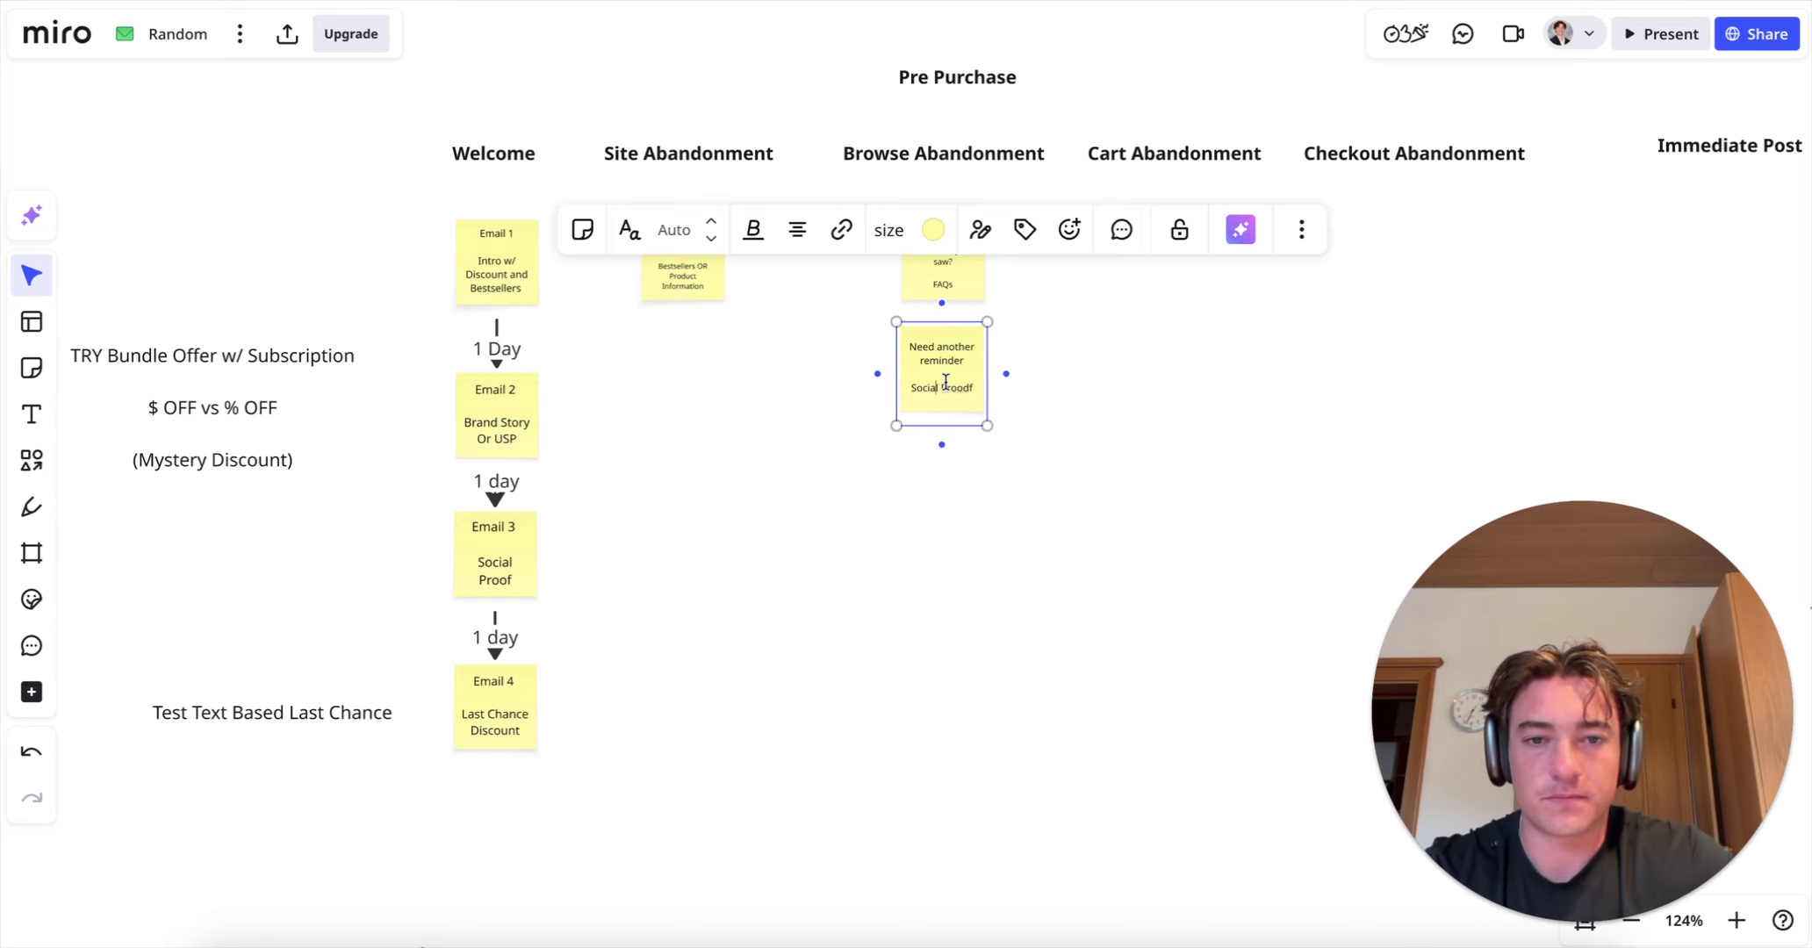
{"action": "left_click", "coordinate": [1037, 411]}
{"action": "left_click_drag", "start_coordinate": [922, 409], "coordinate": [922, 423]}
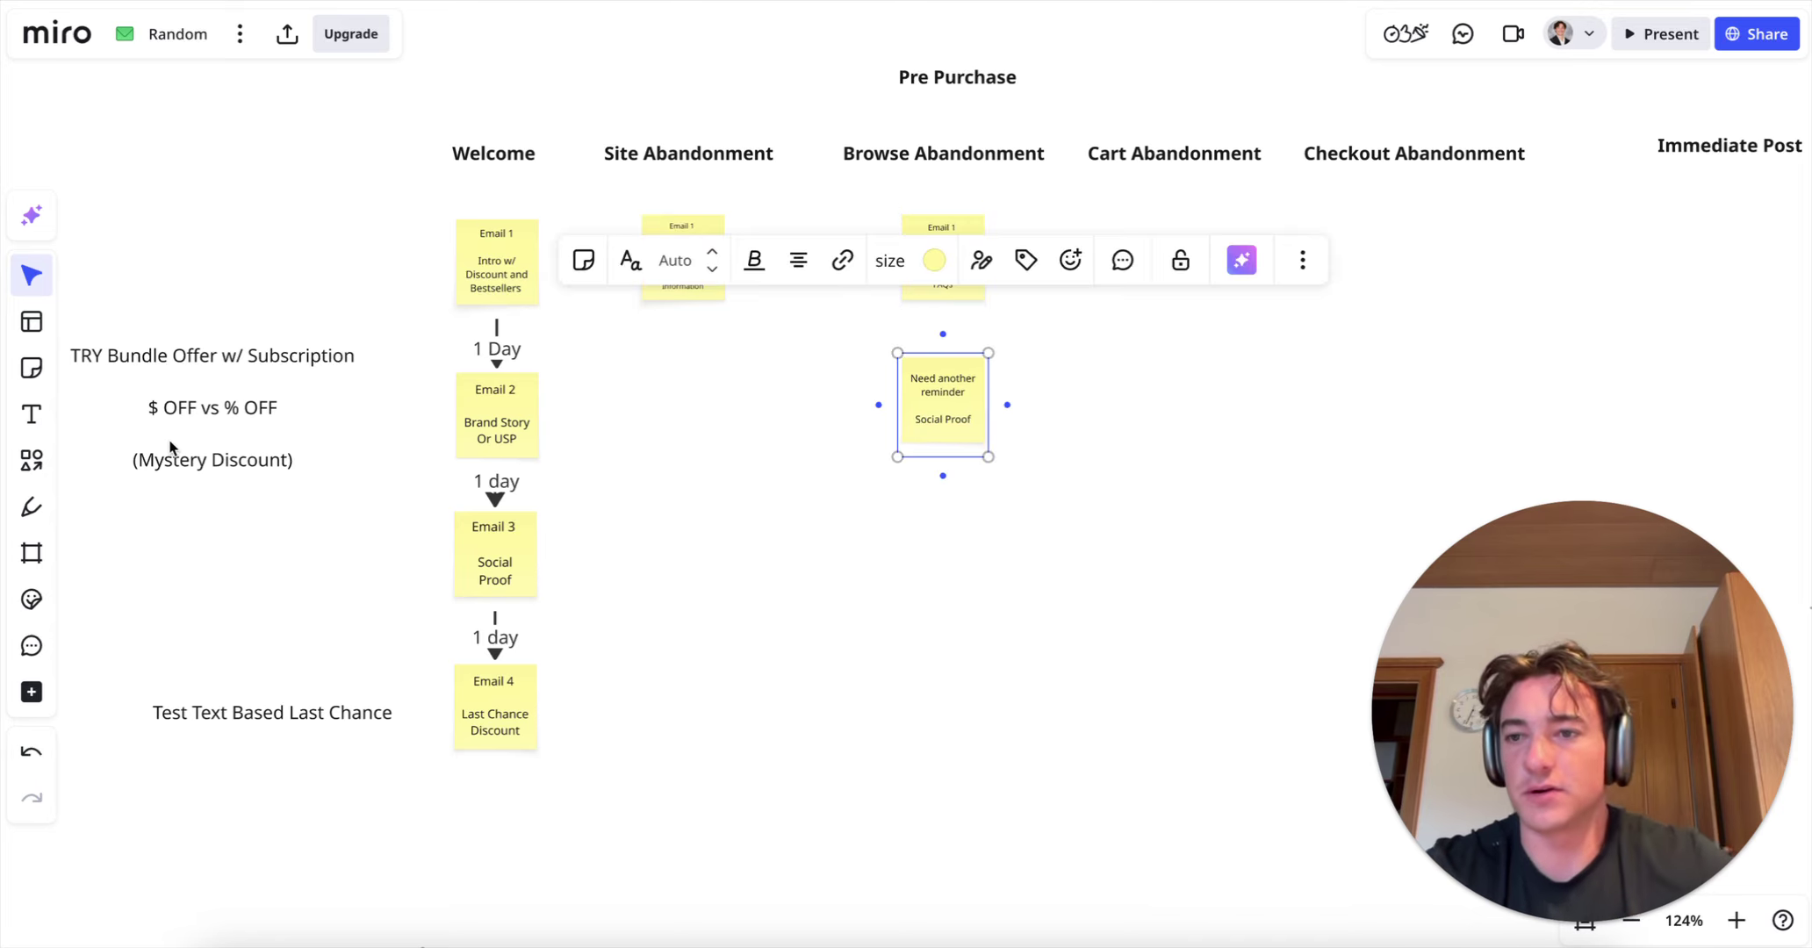
Step: Add a third sticky note in the Browse Abandonment column reading "Last Chance We're holding stock for you" and align it with the notes above
{"action": "left_click", "coordinate": [32, 368]}
{"action": "left_click", "coordinate": [935, 562]}
{"action": "type", "text": "Last "}
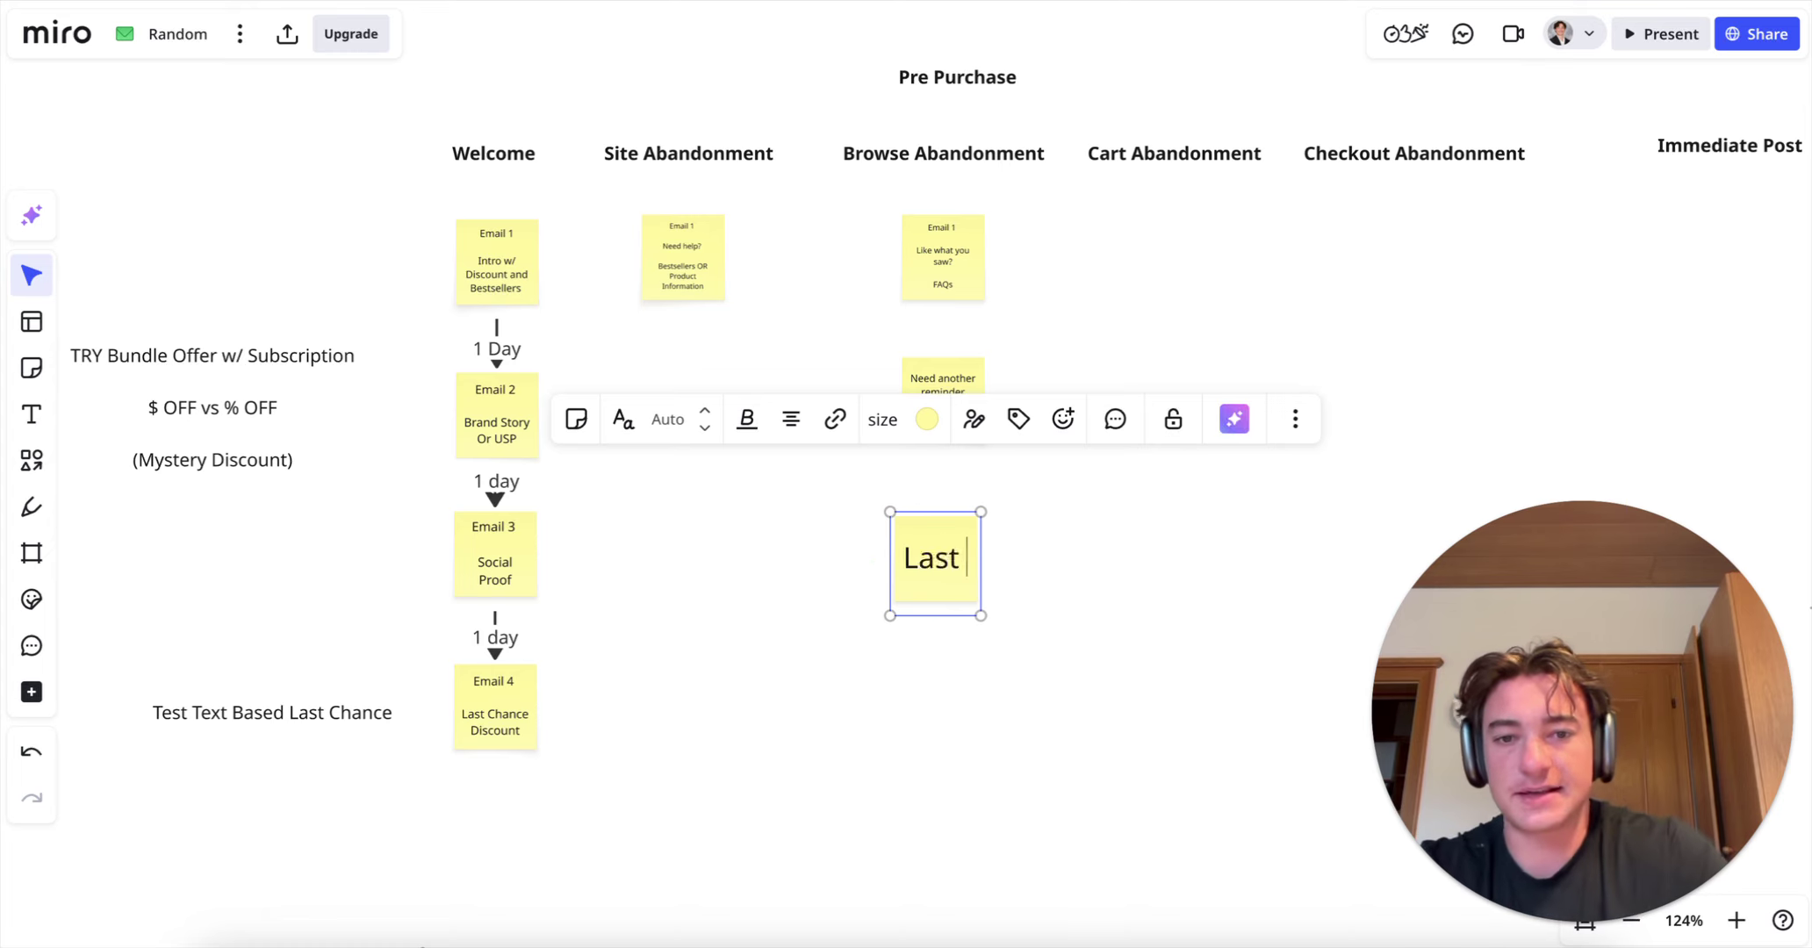
{"action": "type", "text": "Chance"}
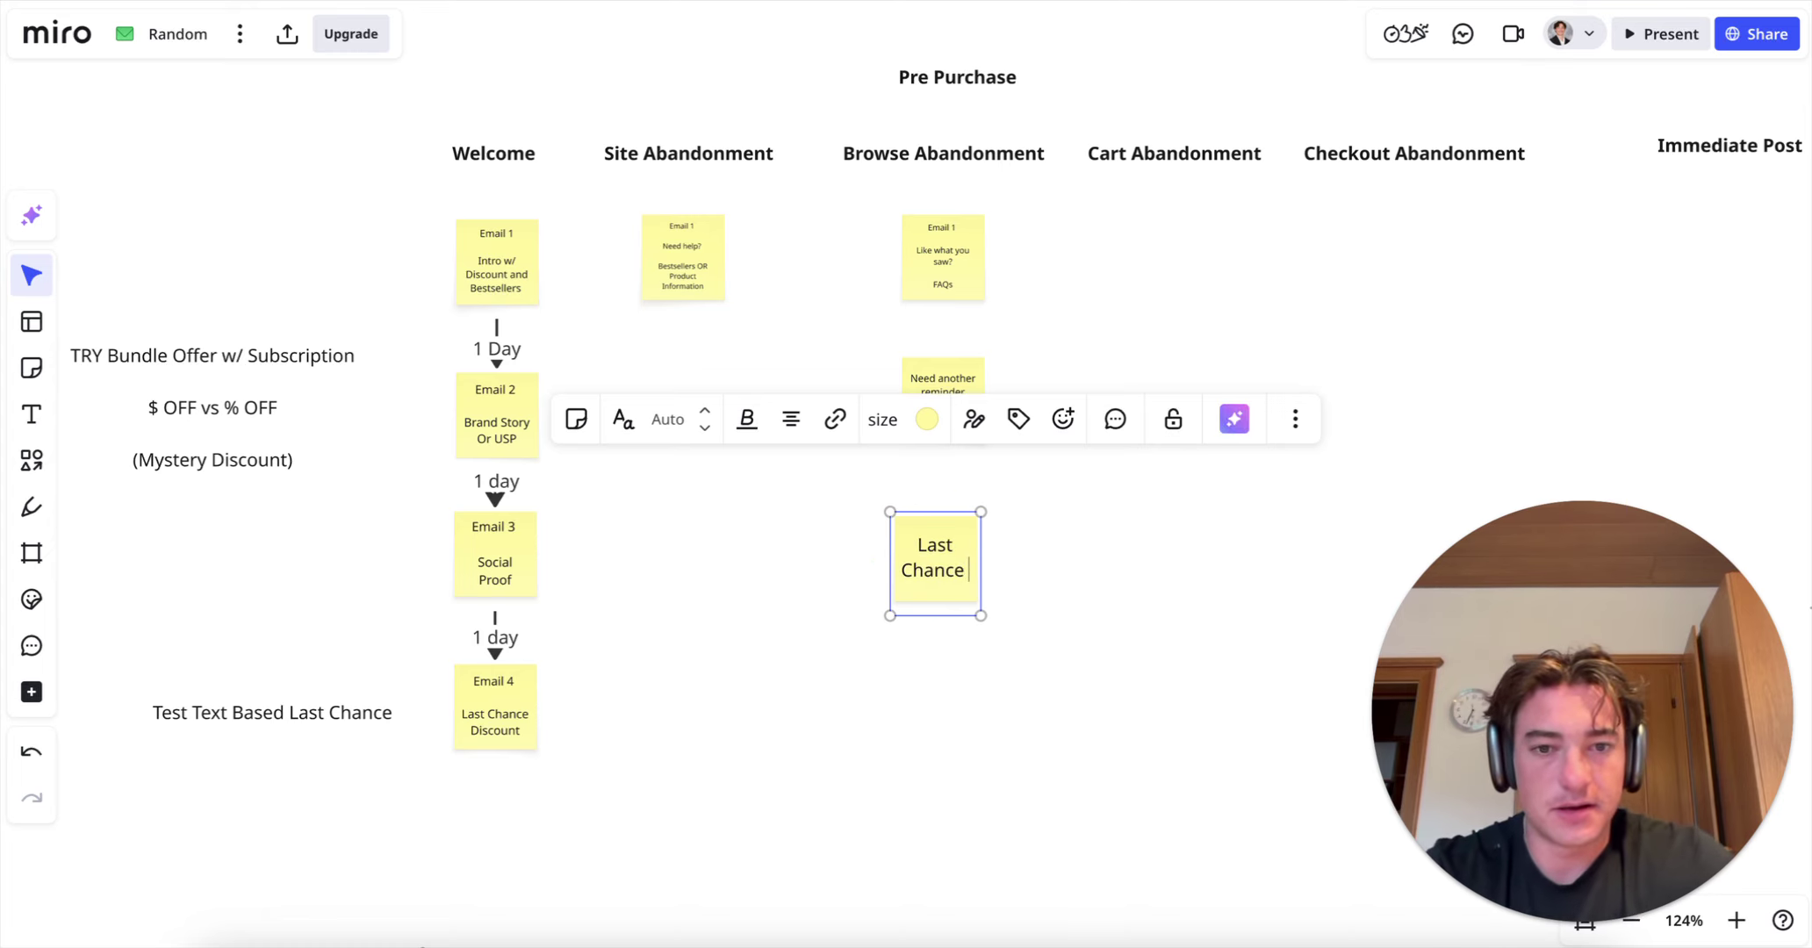
{"action": "type", "text": " We're holding s"}
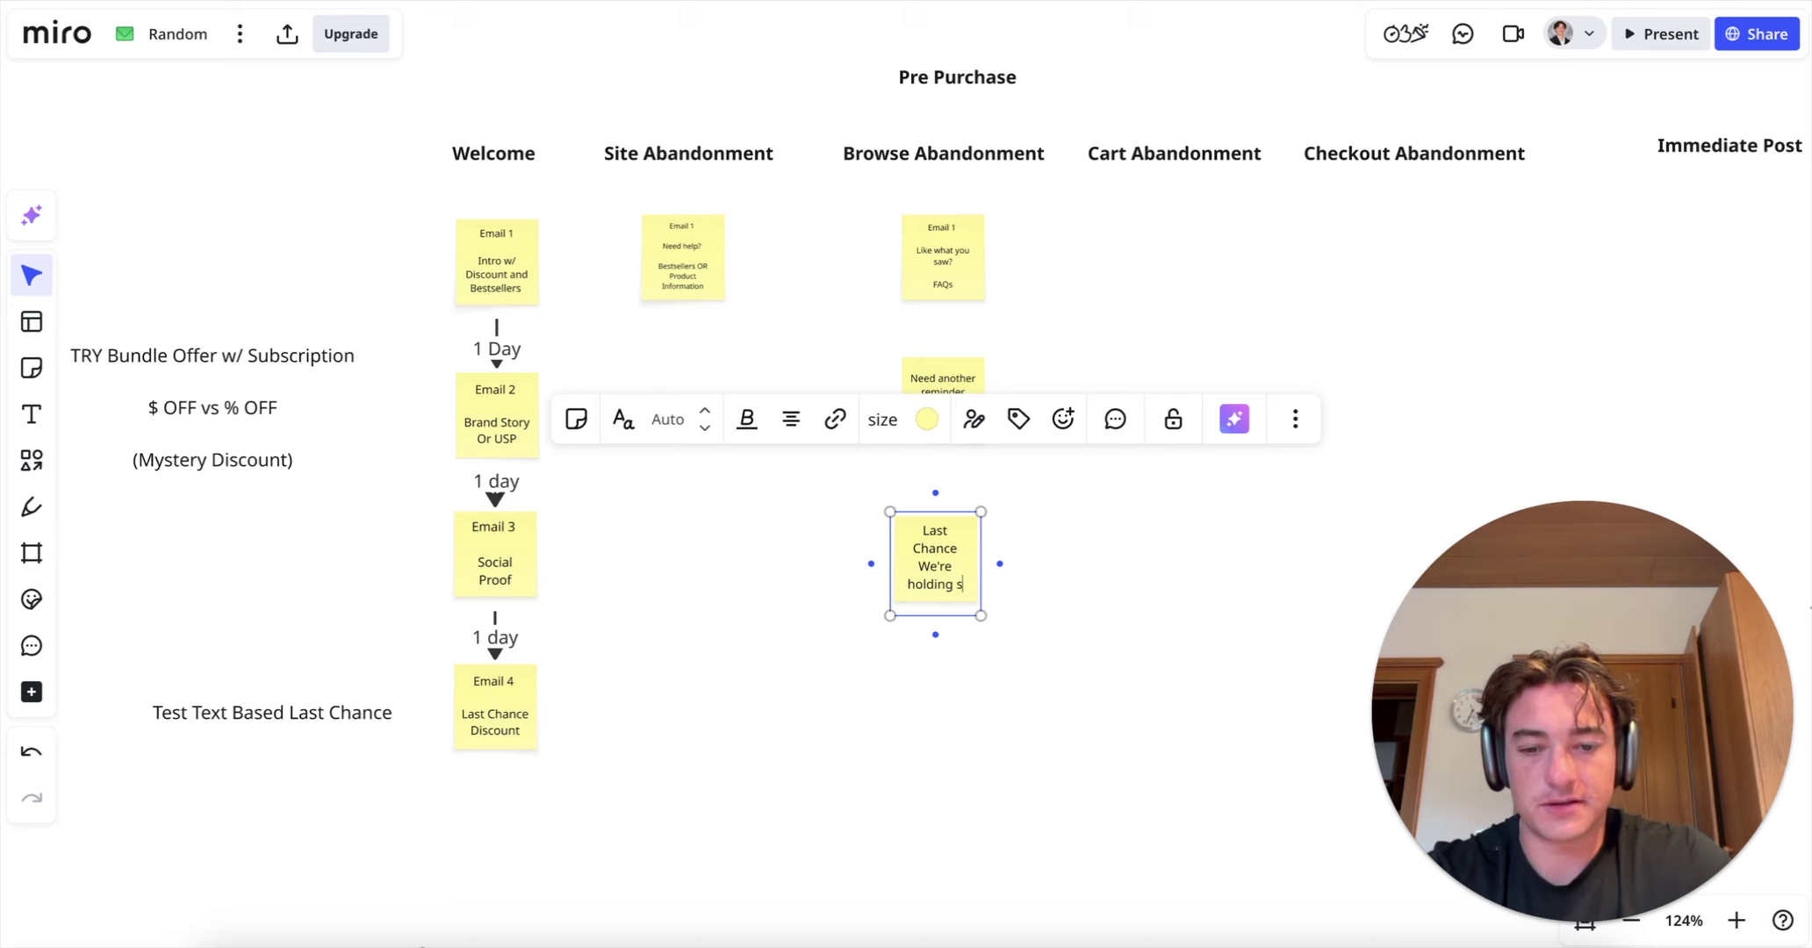
{"action": "type", "text": "tockl for"}
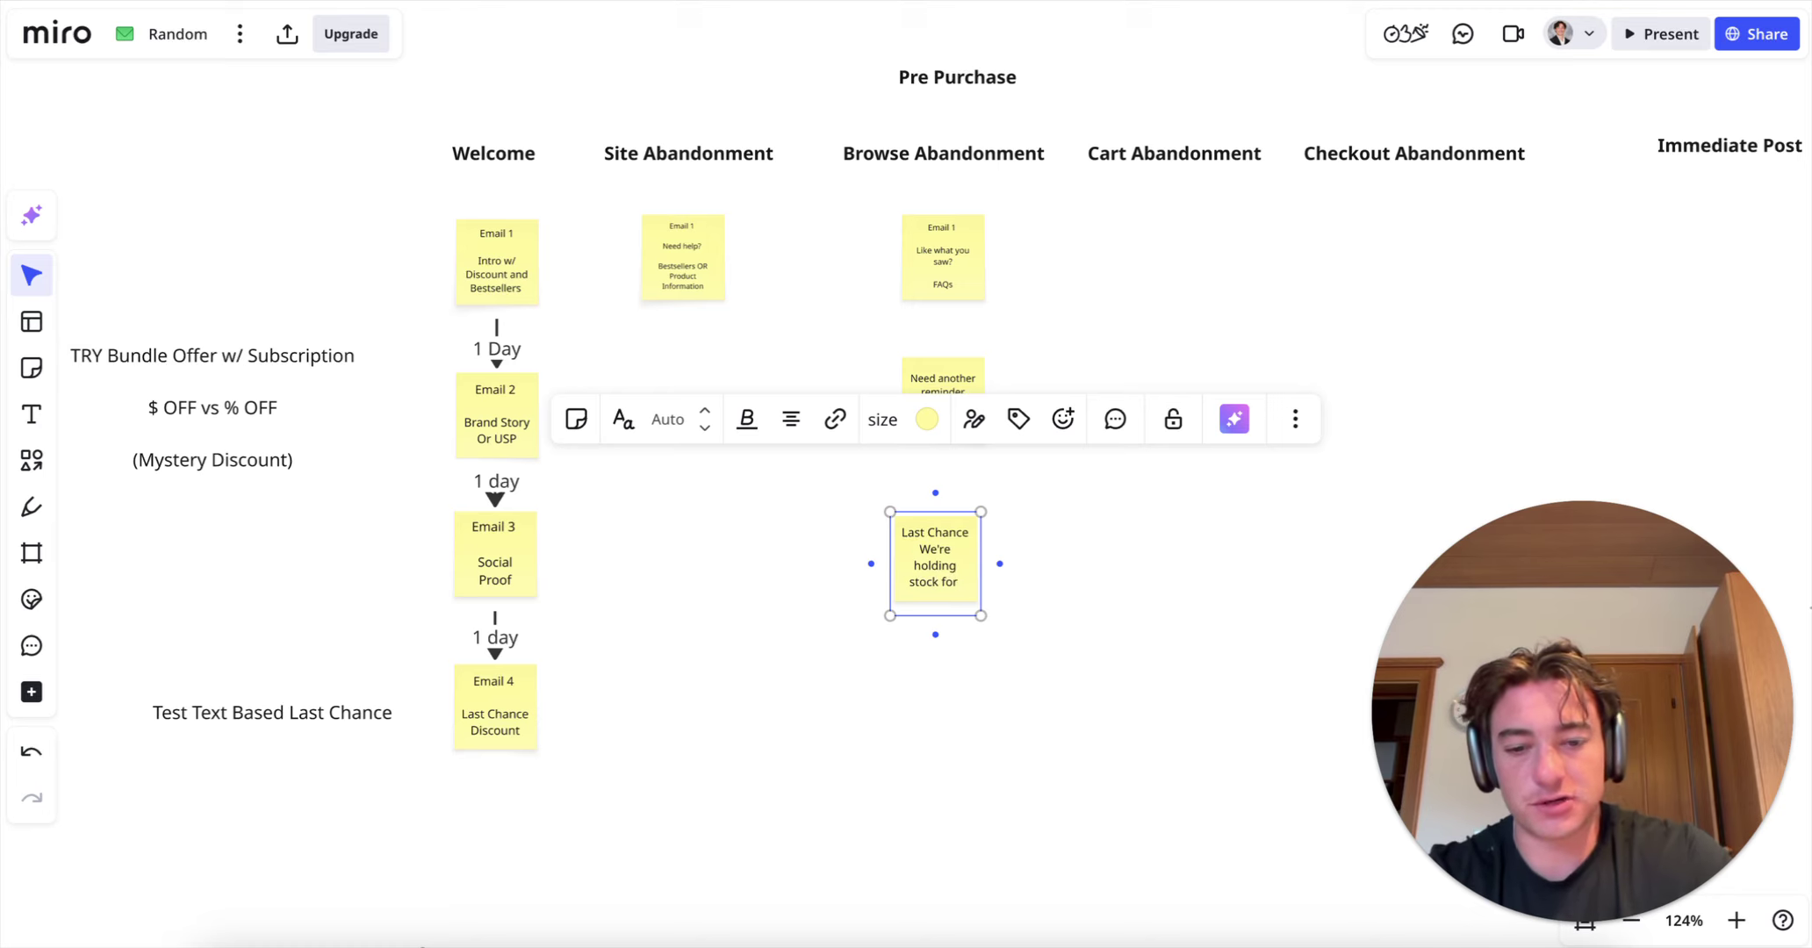
{"action": "type", "text": " you"}
{"action": "left_click", "coordinate": [1123, 600]}
{"action": "left_click_drag", "start_coordinate": [948, 564], "coordinate": [959, 561]}
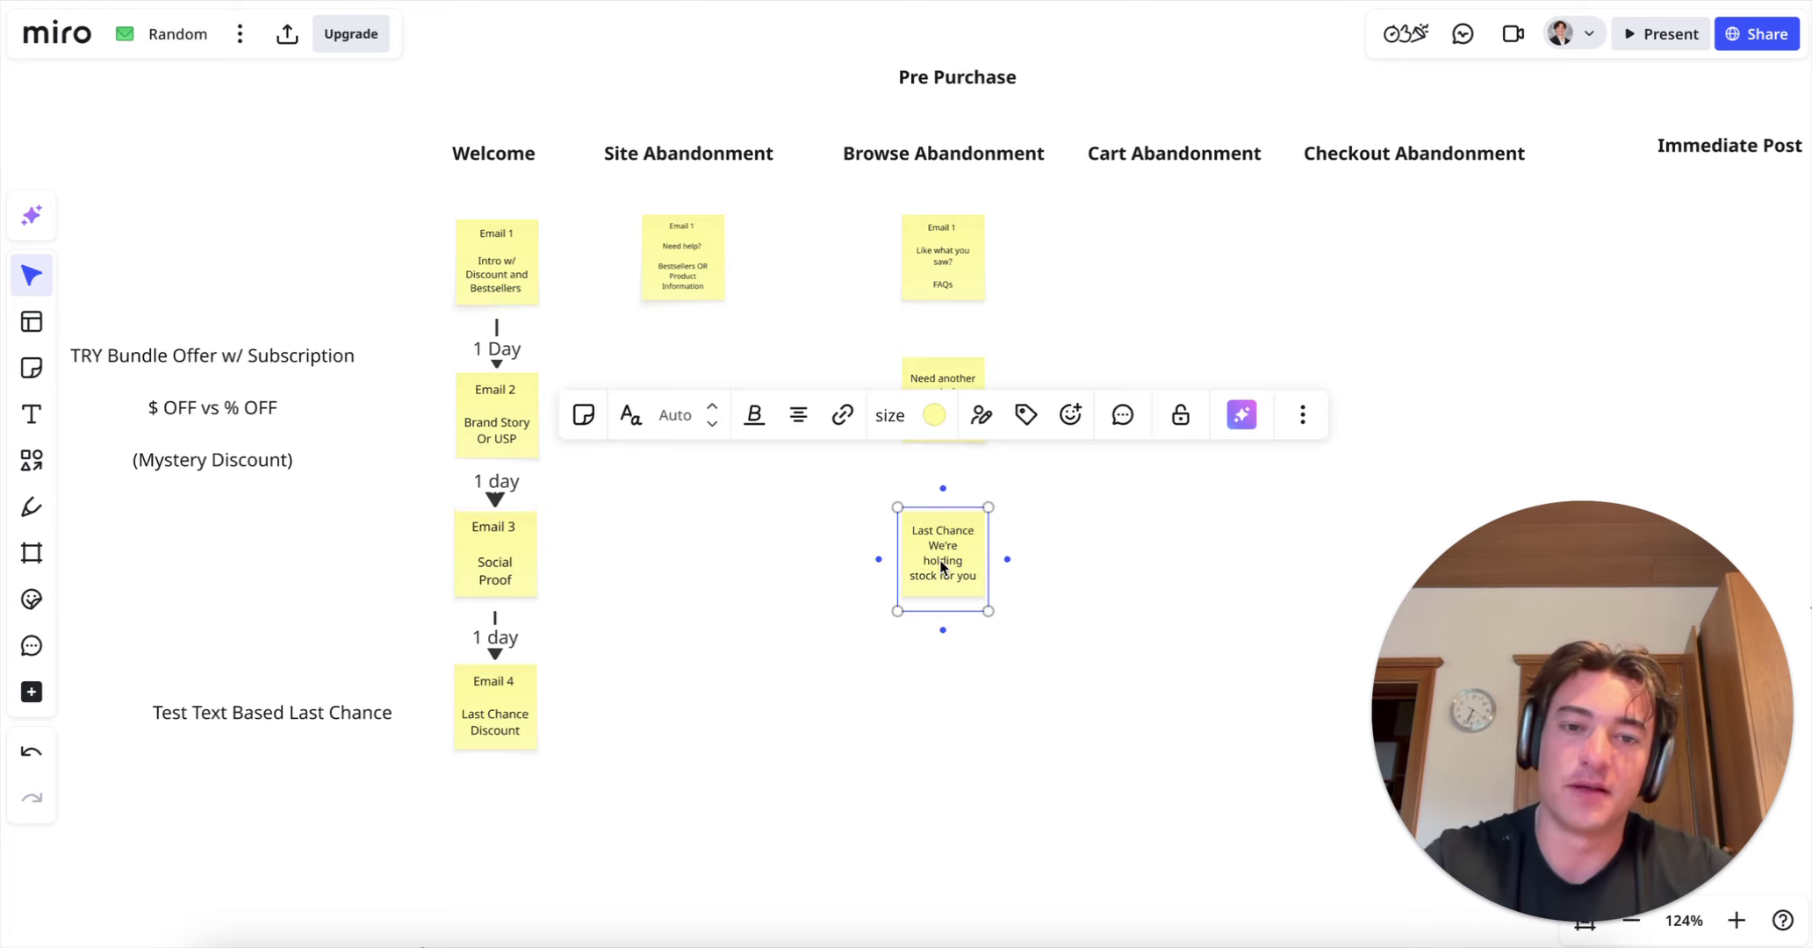
Step: Add a fourth Browse Abandonment sticky note reading "OPTIONAL" and "Discount Opener", and align it under the third note
{"action": "left_click", "coordinate": [32, 368]}
{"action": "left_click", "coordinate": [936, 696]}
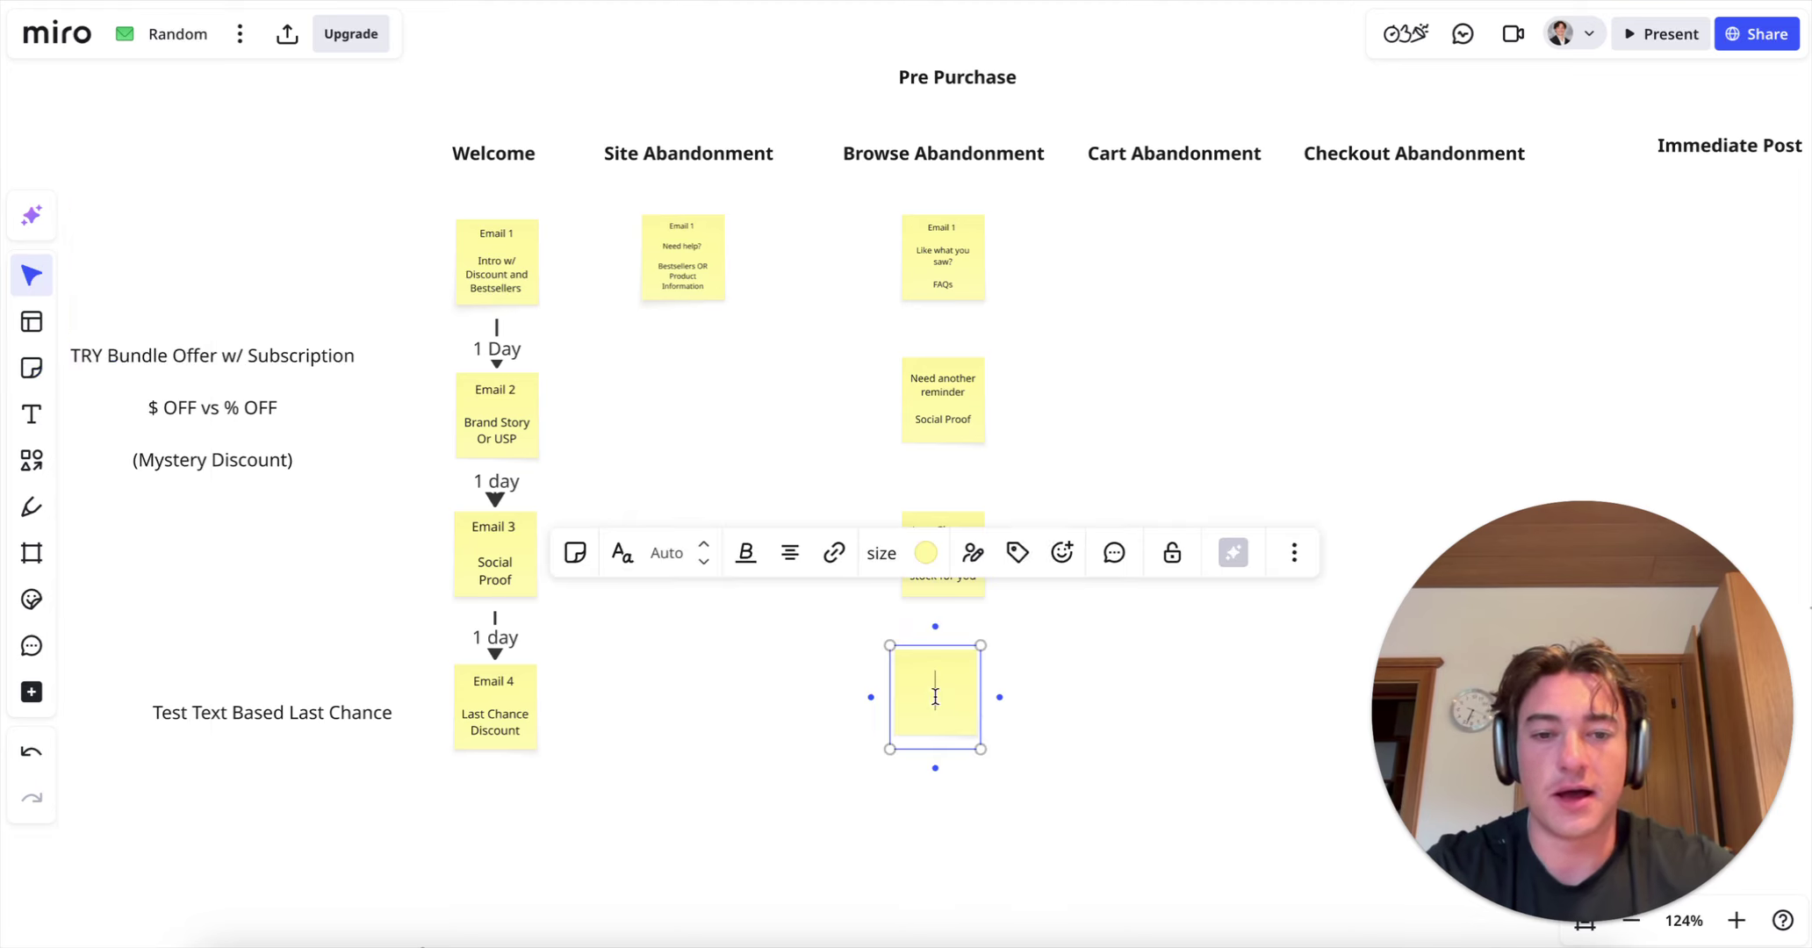
{"action": "type", "text": "OPTIONAL"}
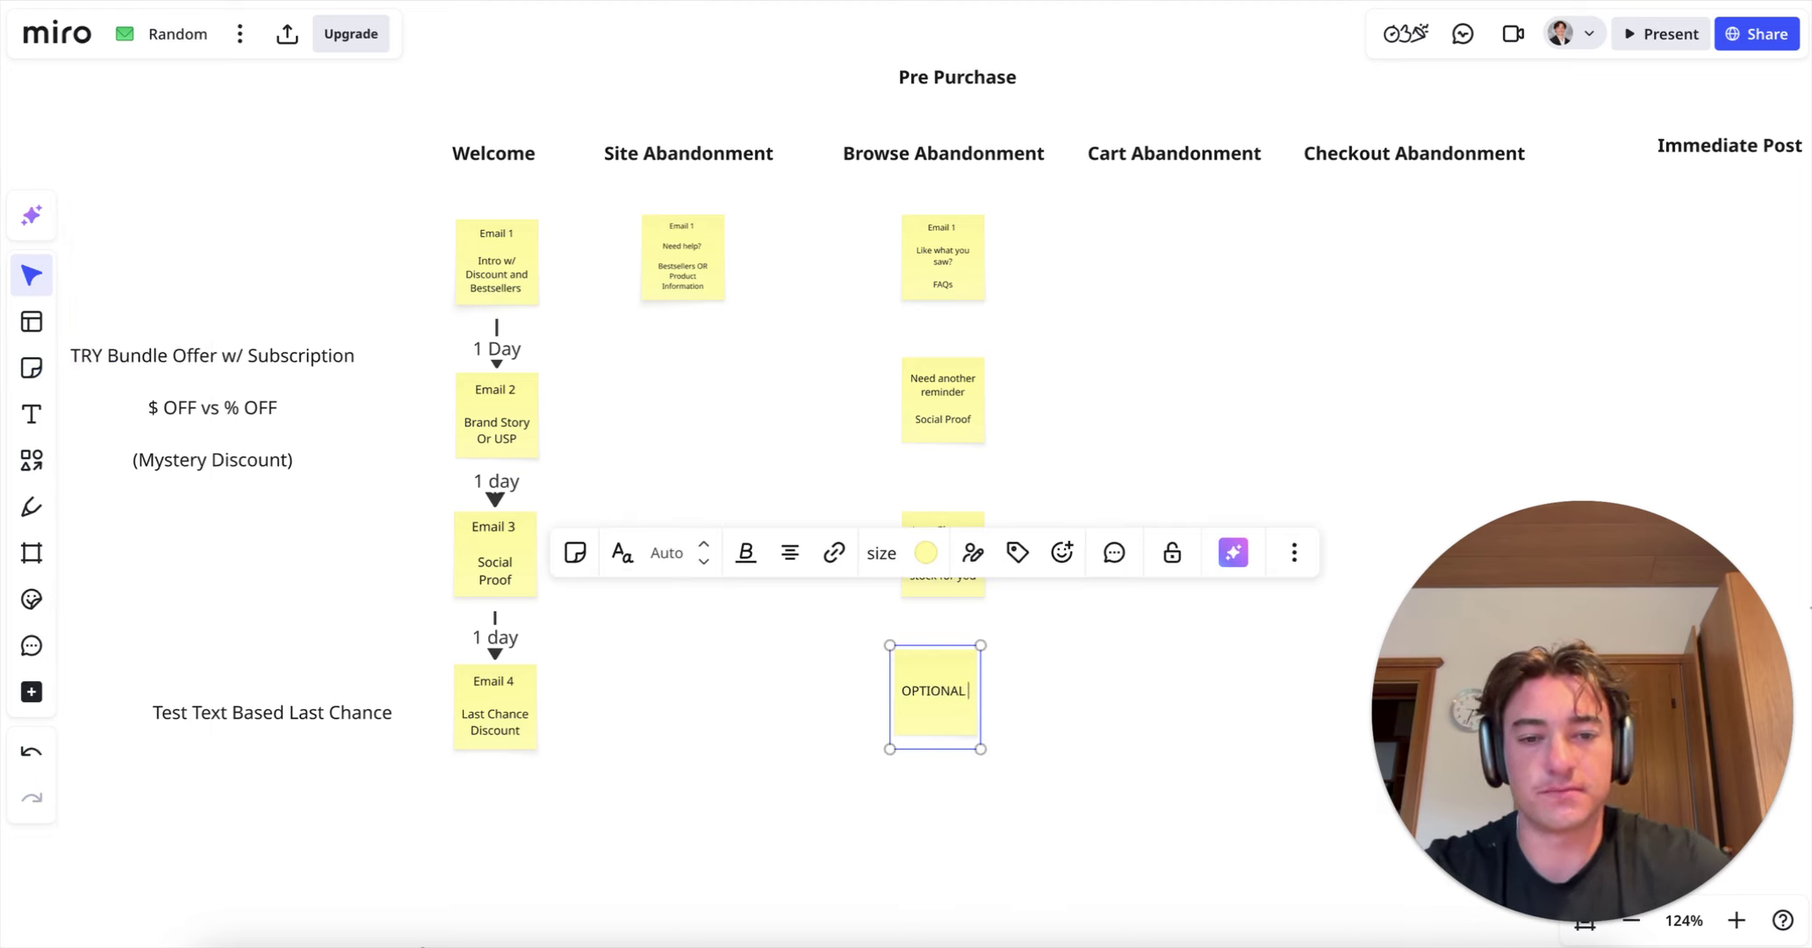
{"action": "key", "text": "Return"}
{"action": "key", "text": "Return"}
{"action": "type", "text": "Discount Opener"}
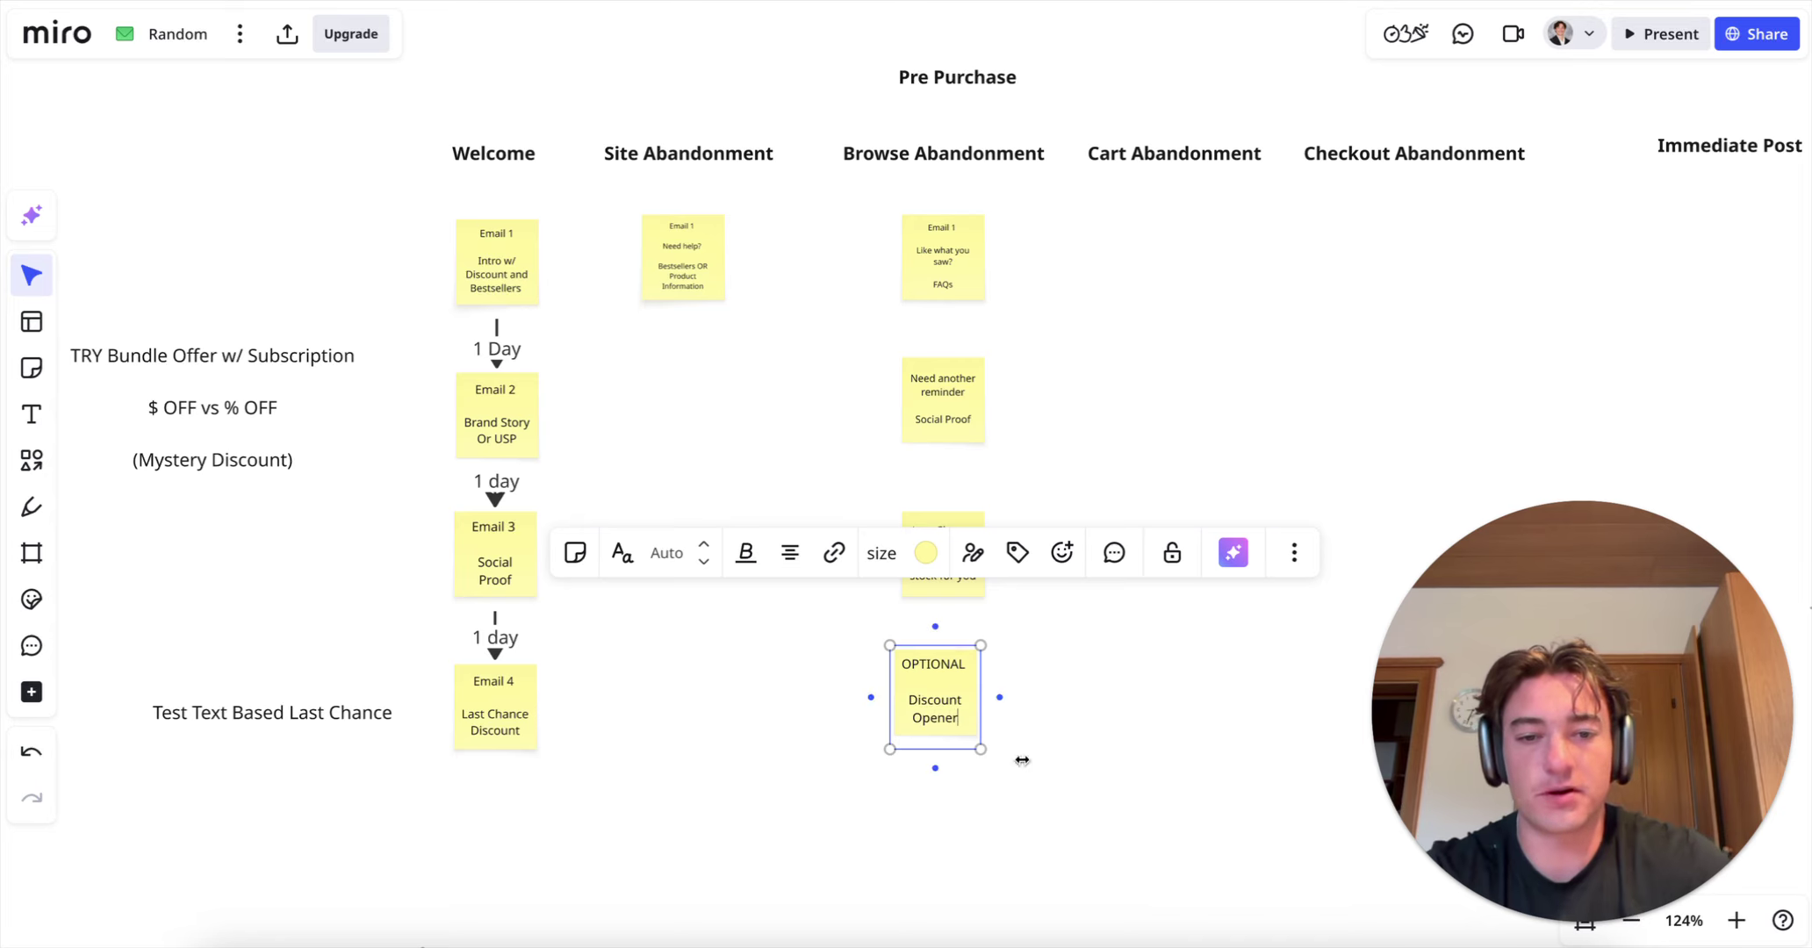
{"action": "left_click", "coordinate": [906, 486]}
{"action": "mouse_move", "coordinate": [932, 697]}
{"action": "left_mouse_down"}
{"action": "mouse_move", "coordinate": [955, 697]}
{"action": "mouse_move", "coordinate": [945, 710]}
{"action": "left_mouse_up"}
{"action": "left_click", "coordinate": [934, 411]}
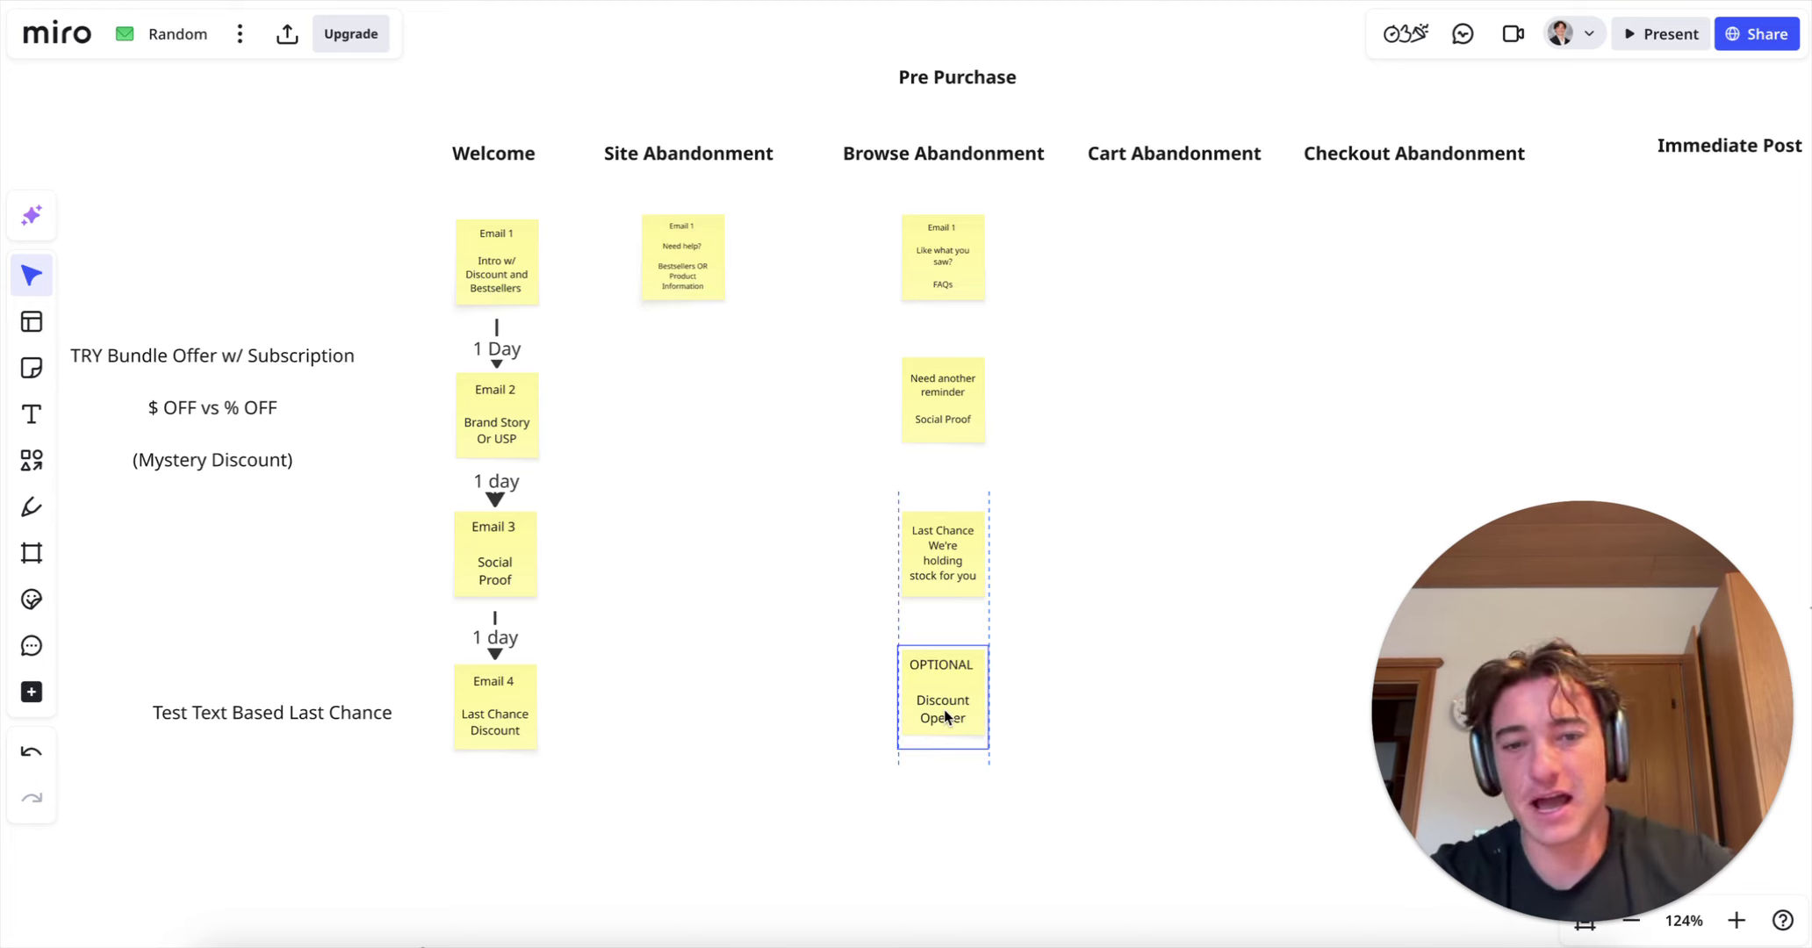
{"action": "left_click", "coordinate": [1040, 215]}
Step: Add a sticky note under the Cart Abandonment heading reading "Email 1" and "Your cart is ready to ship"
{"action": "scroll", "coordinate": [1036, 219], "scroll_direction": "right", "scroll_amount": 5}
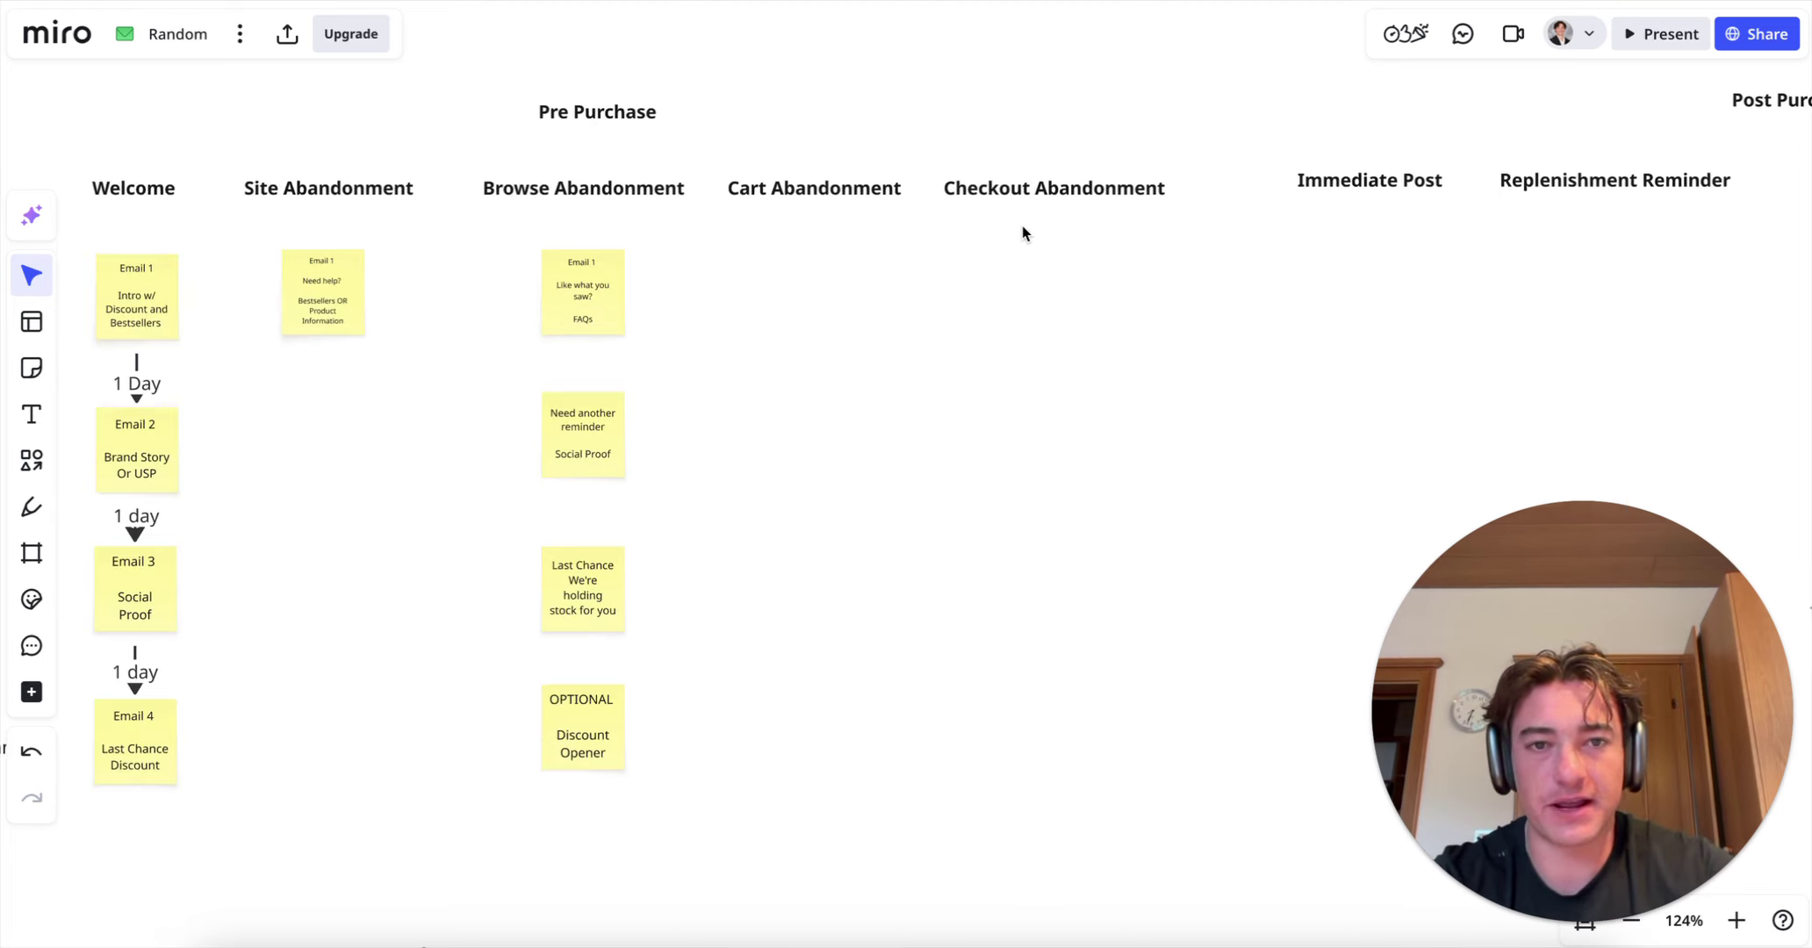
{"action": "left_click", "coordinate": [31, 372]}
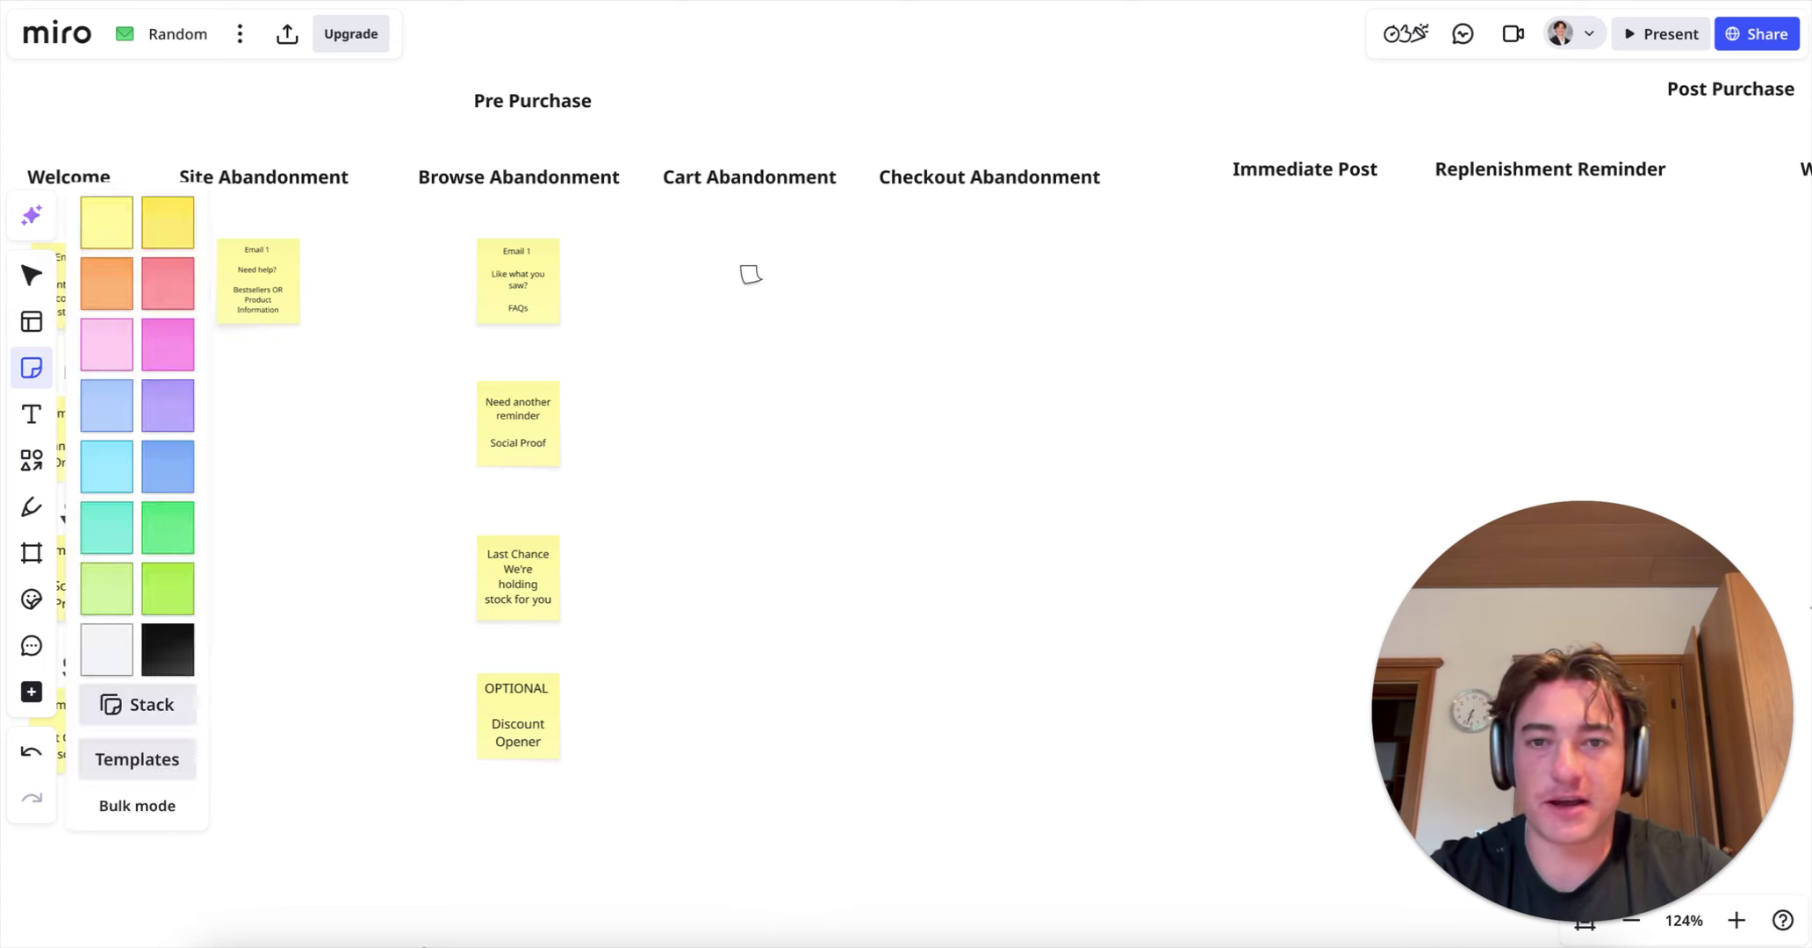
{"action": "left_click", "coordinate": [748, 271]}
{"action": "type", "text": "Email 1"}
{"action": "key", "text": "Return"}
{"action": "key", "text": "Return"}
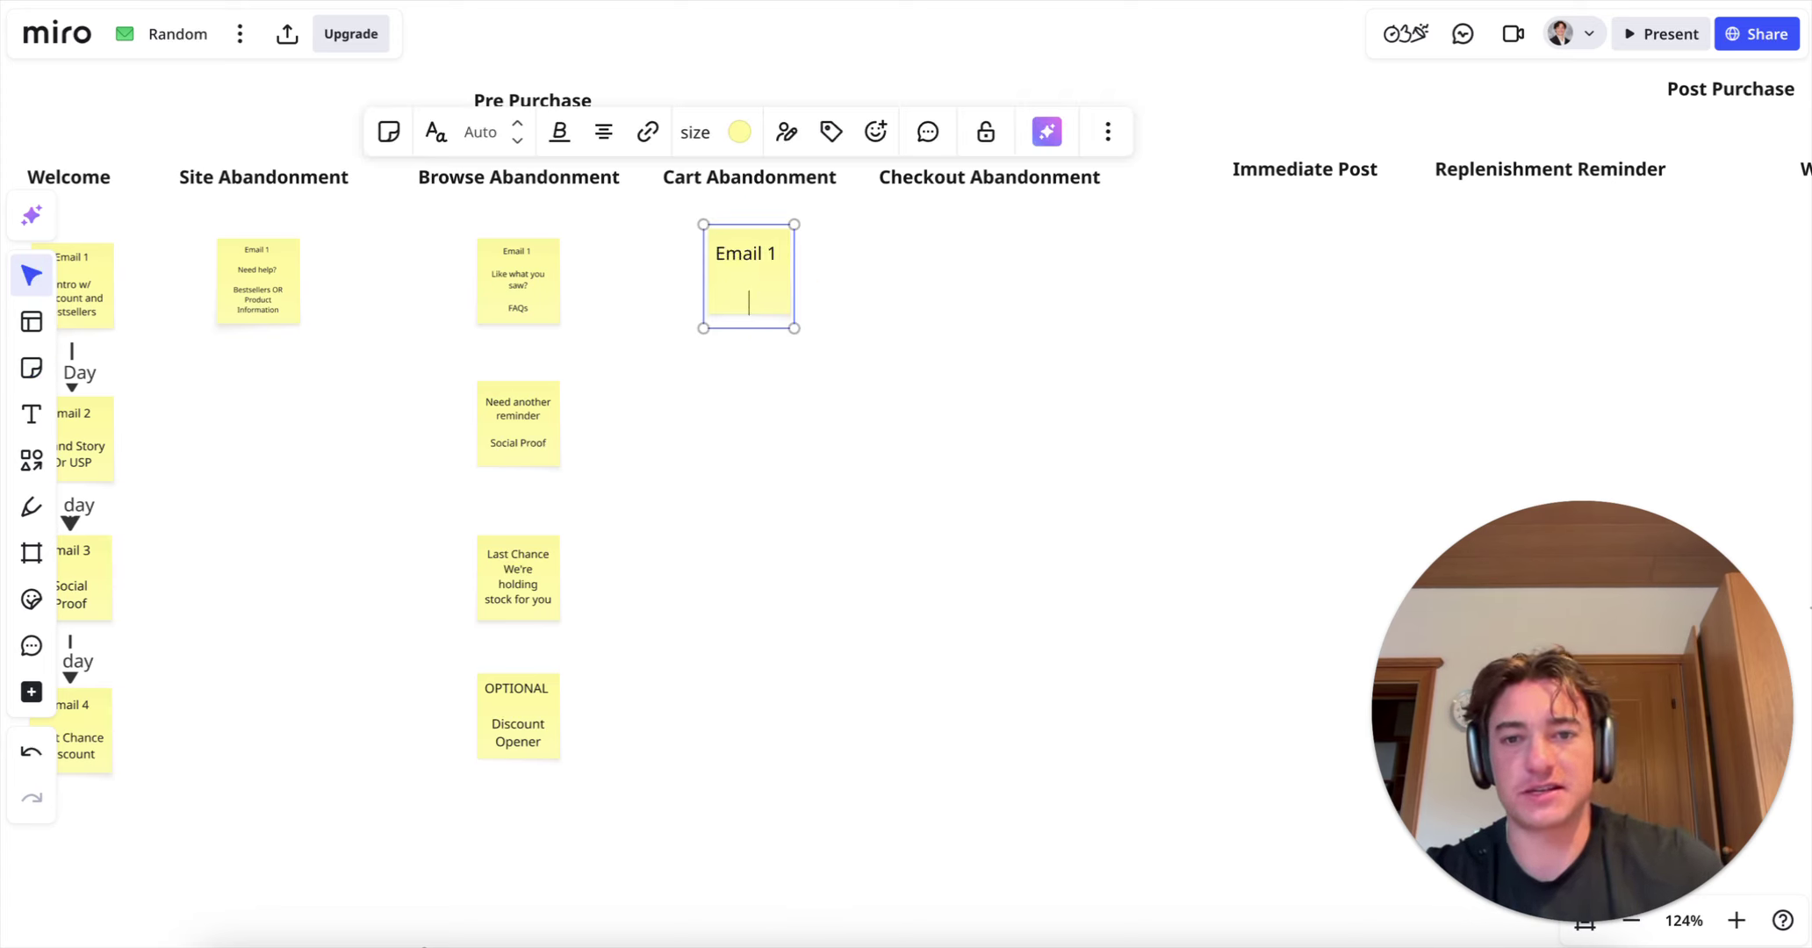
{"action": "type", "text": "Yor"}
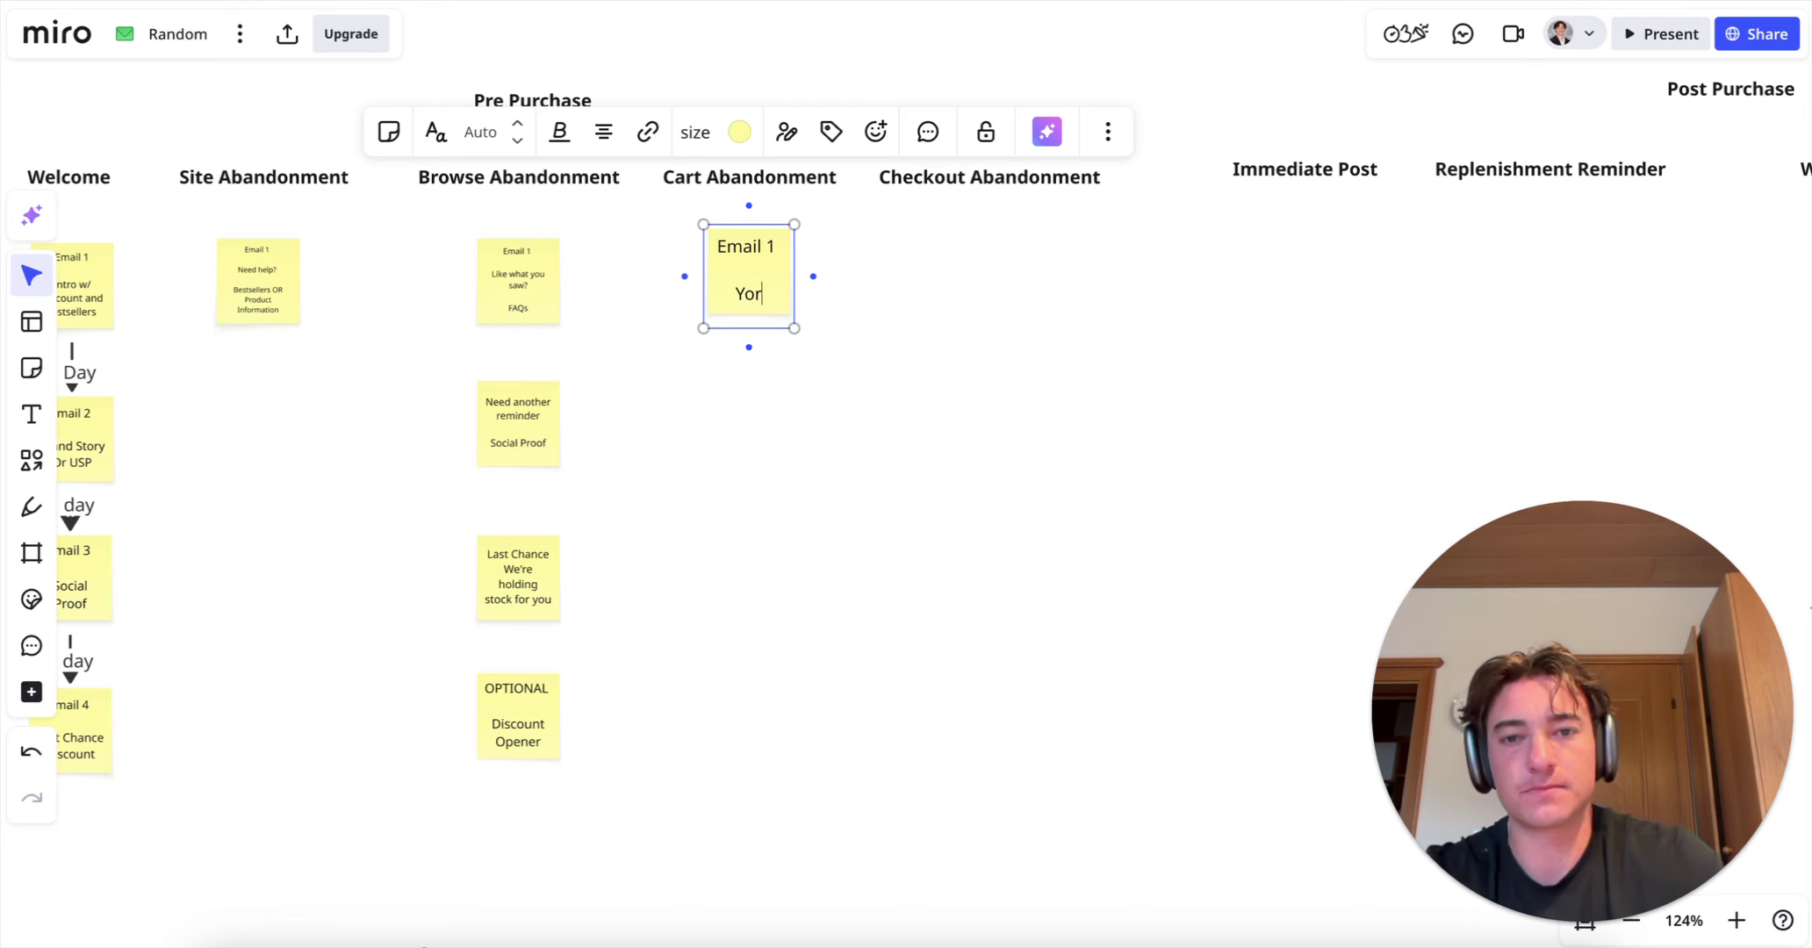
{"action": "type", "text": "u orour c"}
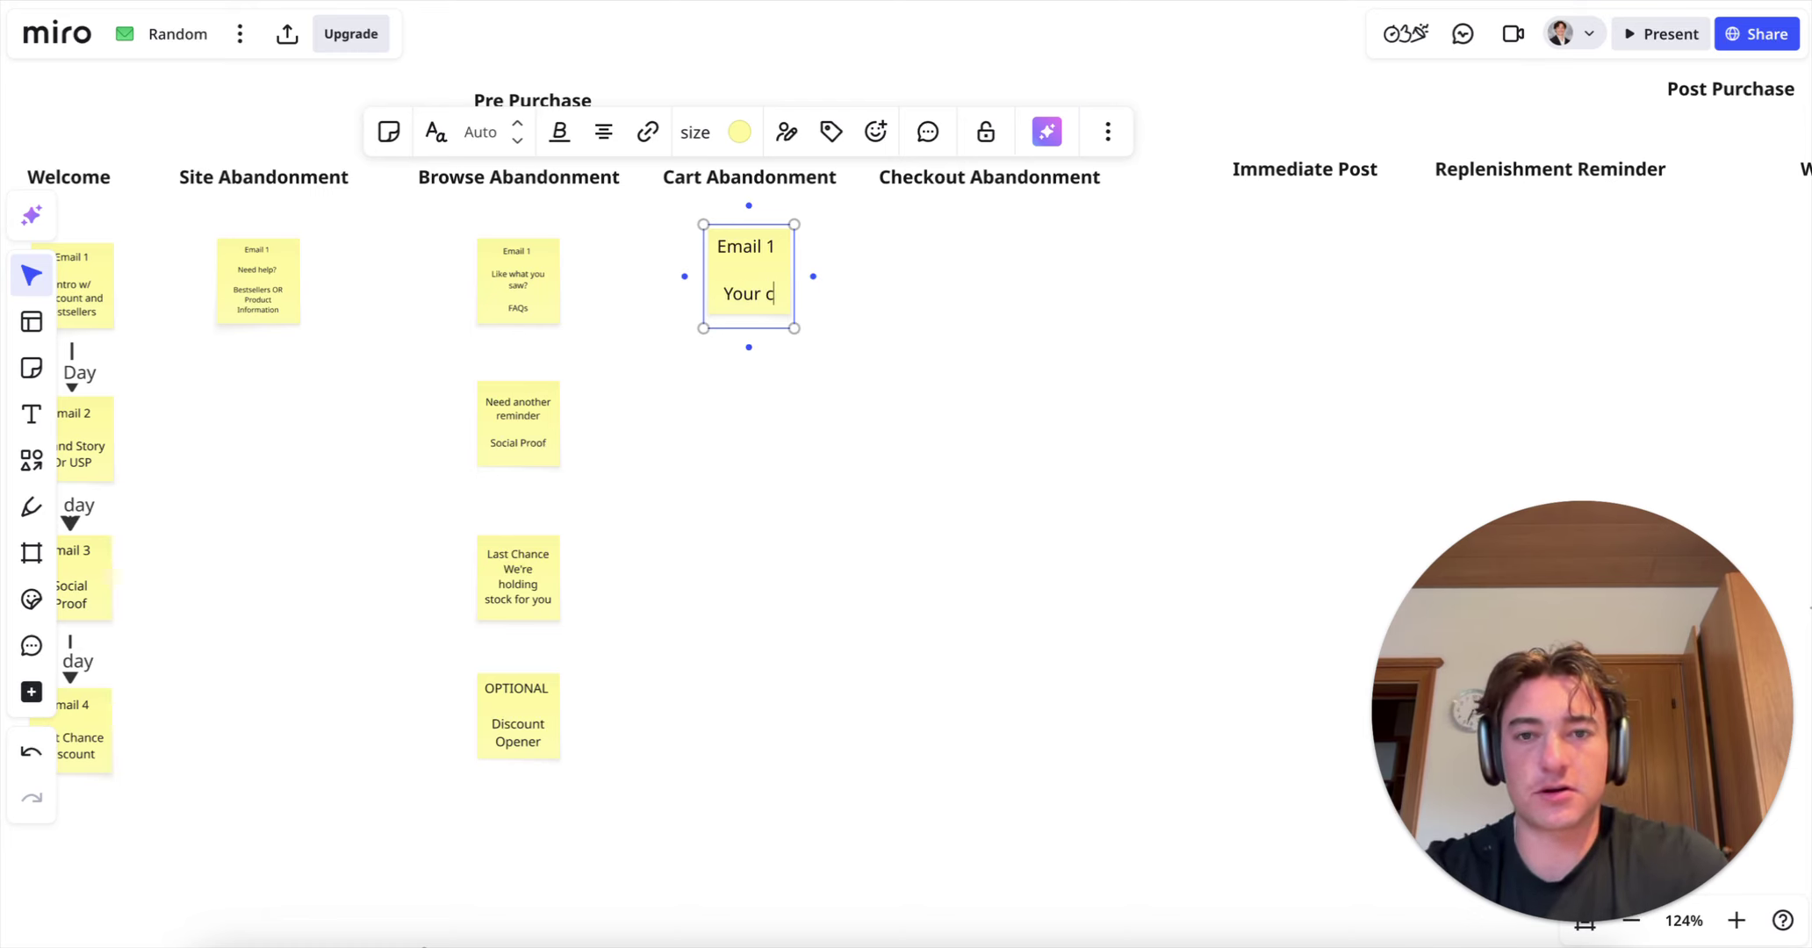
{"action": "type", "text": "art is ready to ship"}
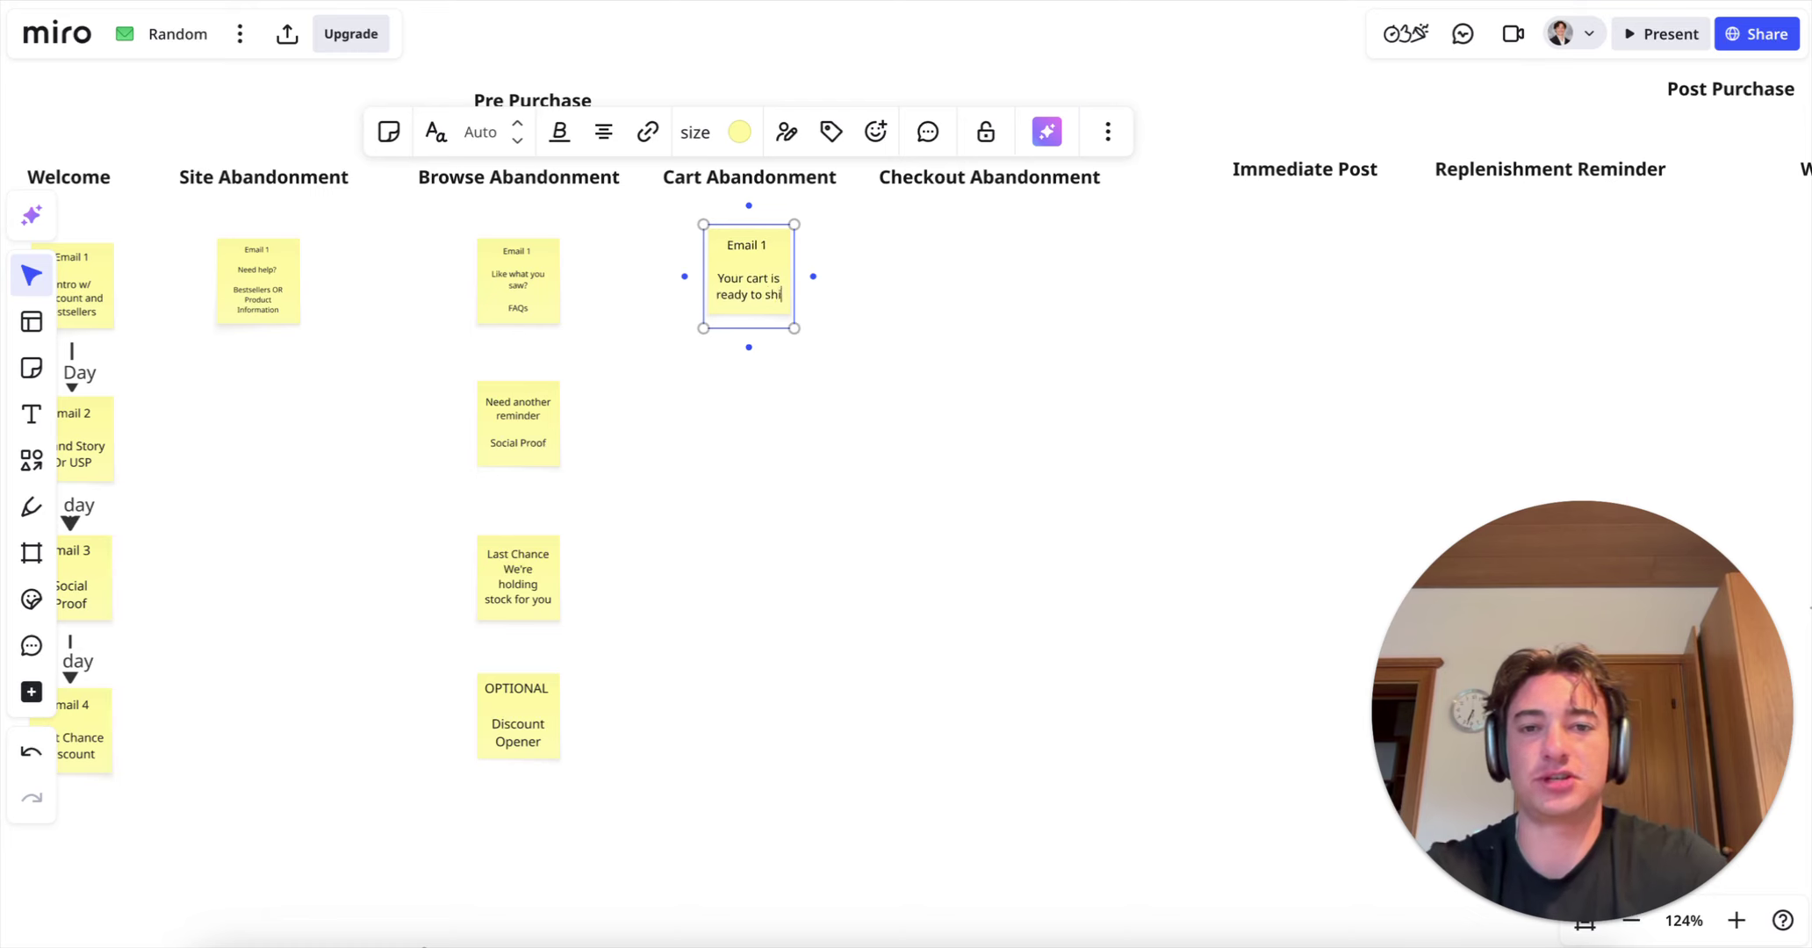
Step: Add "Little bit of social proof / risk reversals" below the cart message in the Cart Abandonment Email 1 note
{"action": "key", "text": "Return"}
{"action": "key", "text": "Return"}
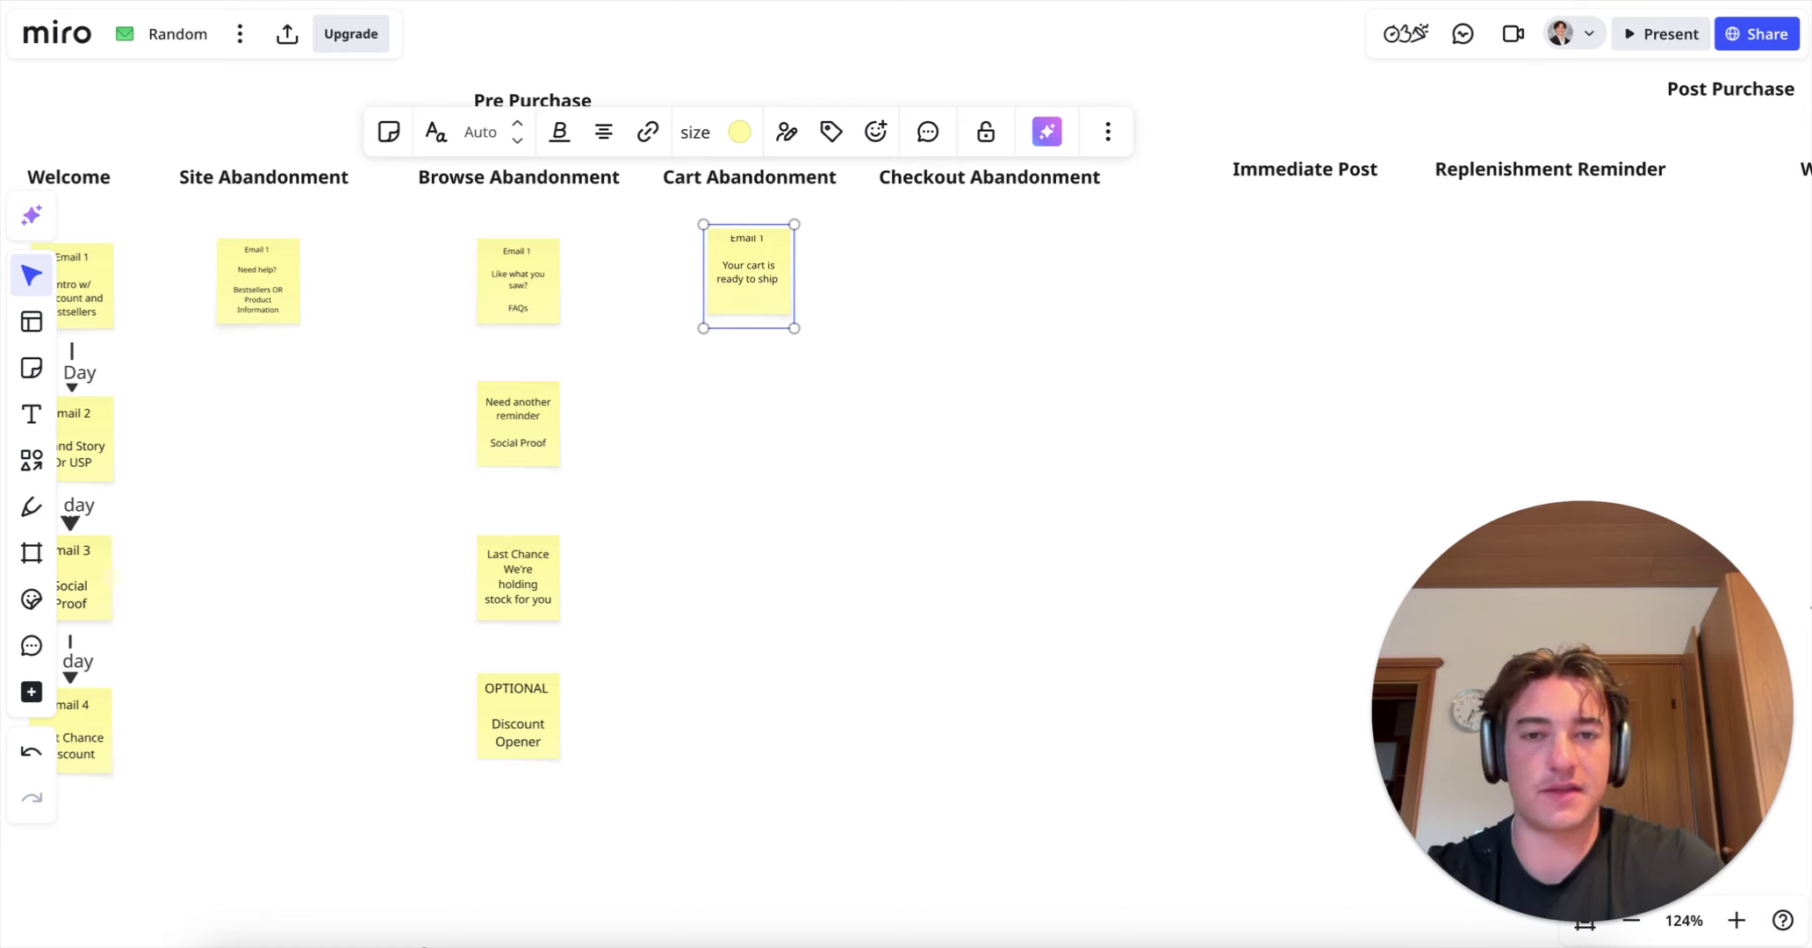
{"action": "type", "text": "Little bit of"}
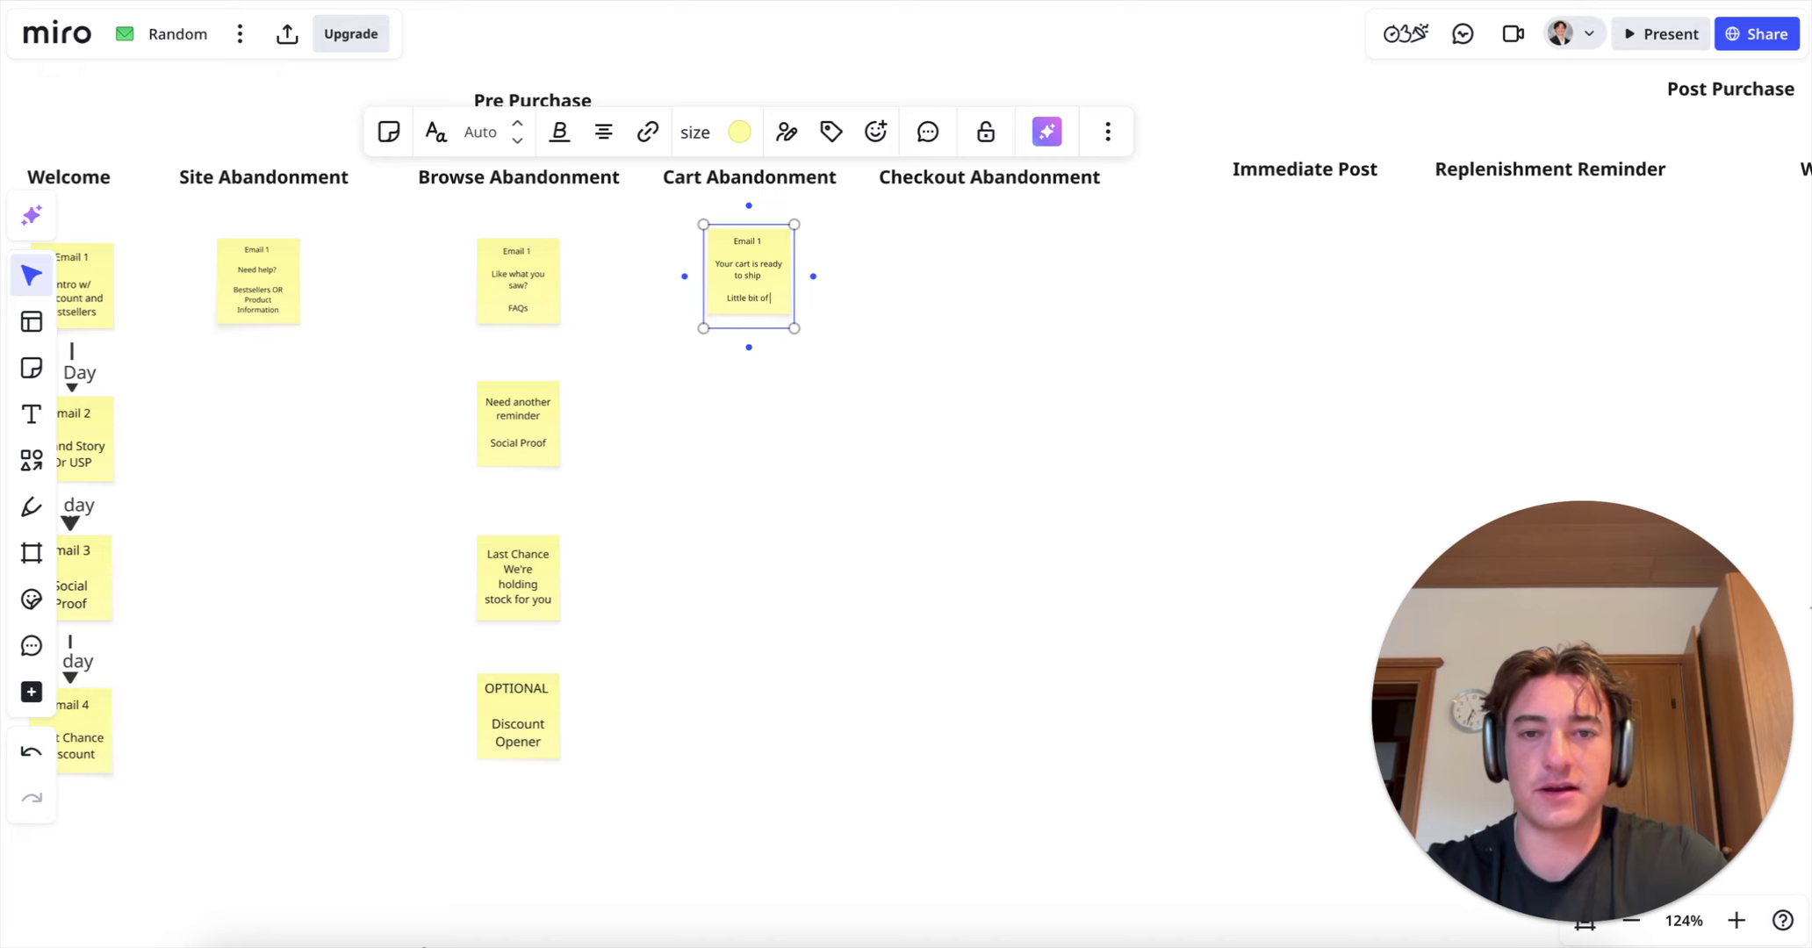
{"action": "type", "text": " social proof / risk reve"}
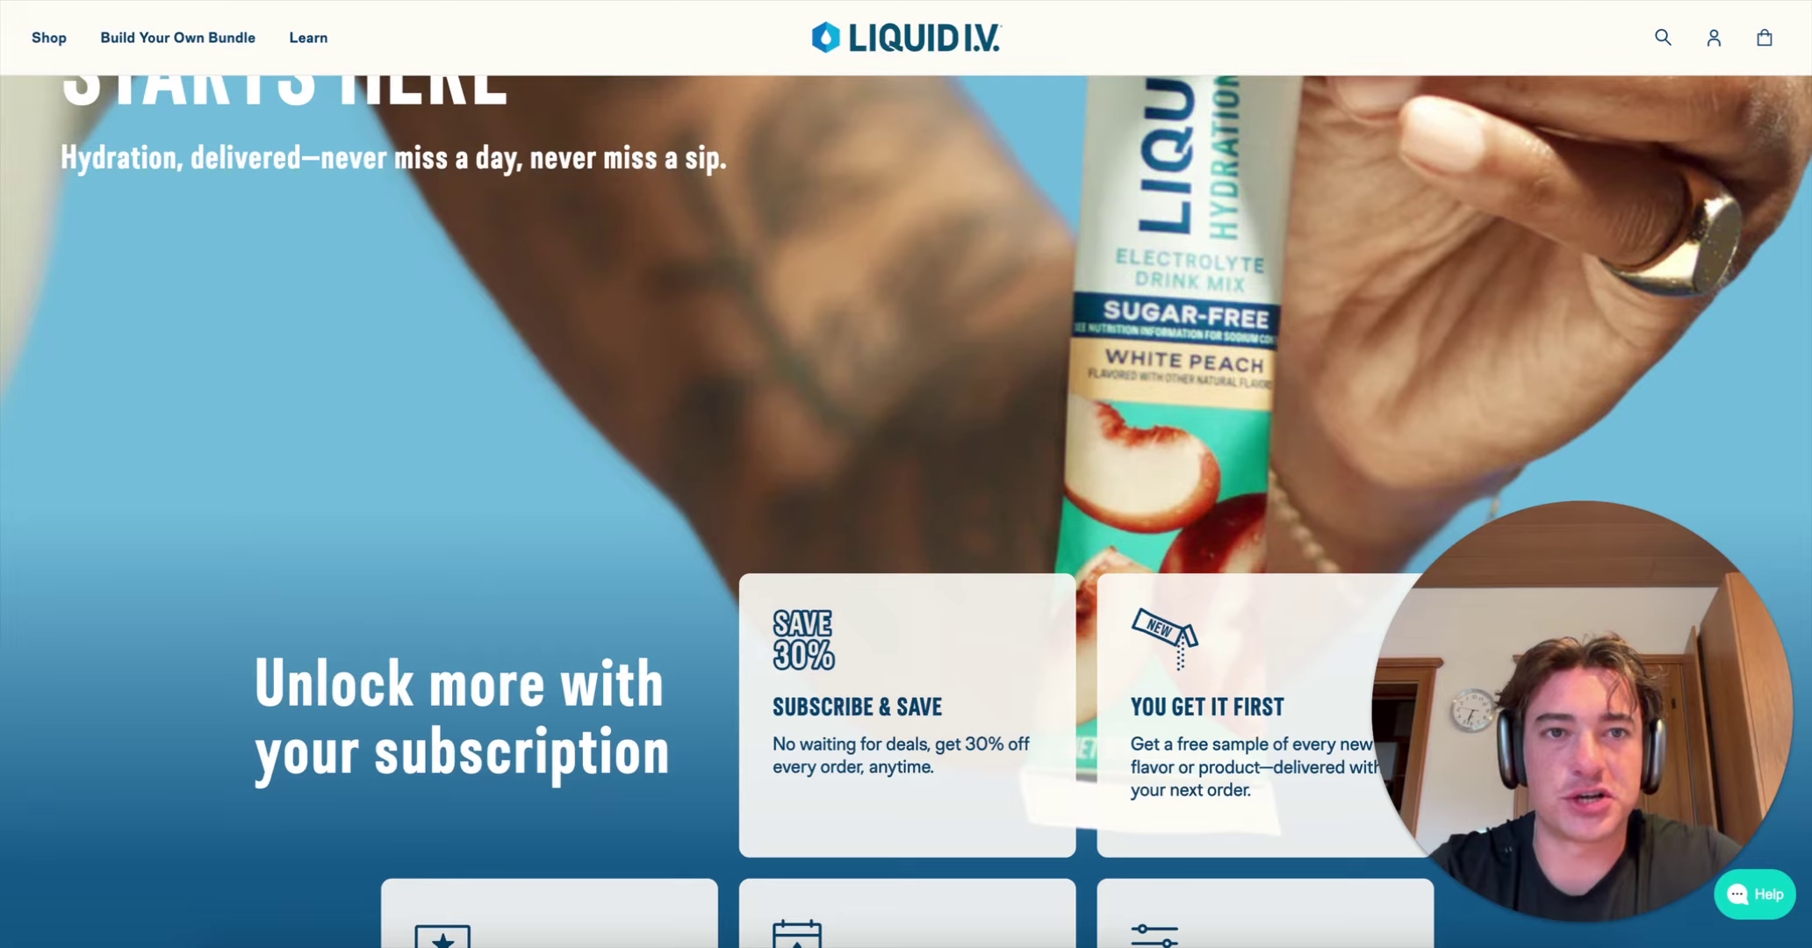
Step: Look over the Liquid I.V. subscription page, and on the Miro board align the Cart Abandonment note with the row of Email 1 notes
{"action": "scroll", "coordinate": [909, 436], "scroll_direction": "down", "scroll_amount": 15}
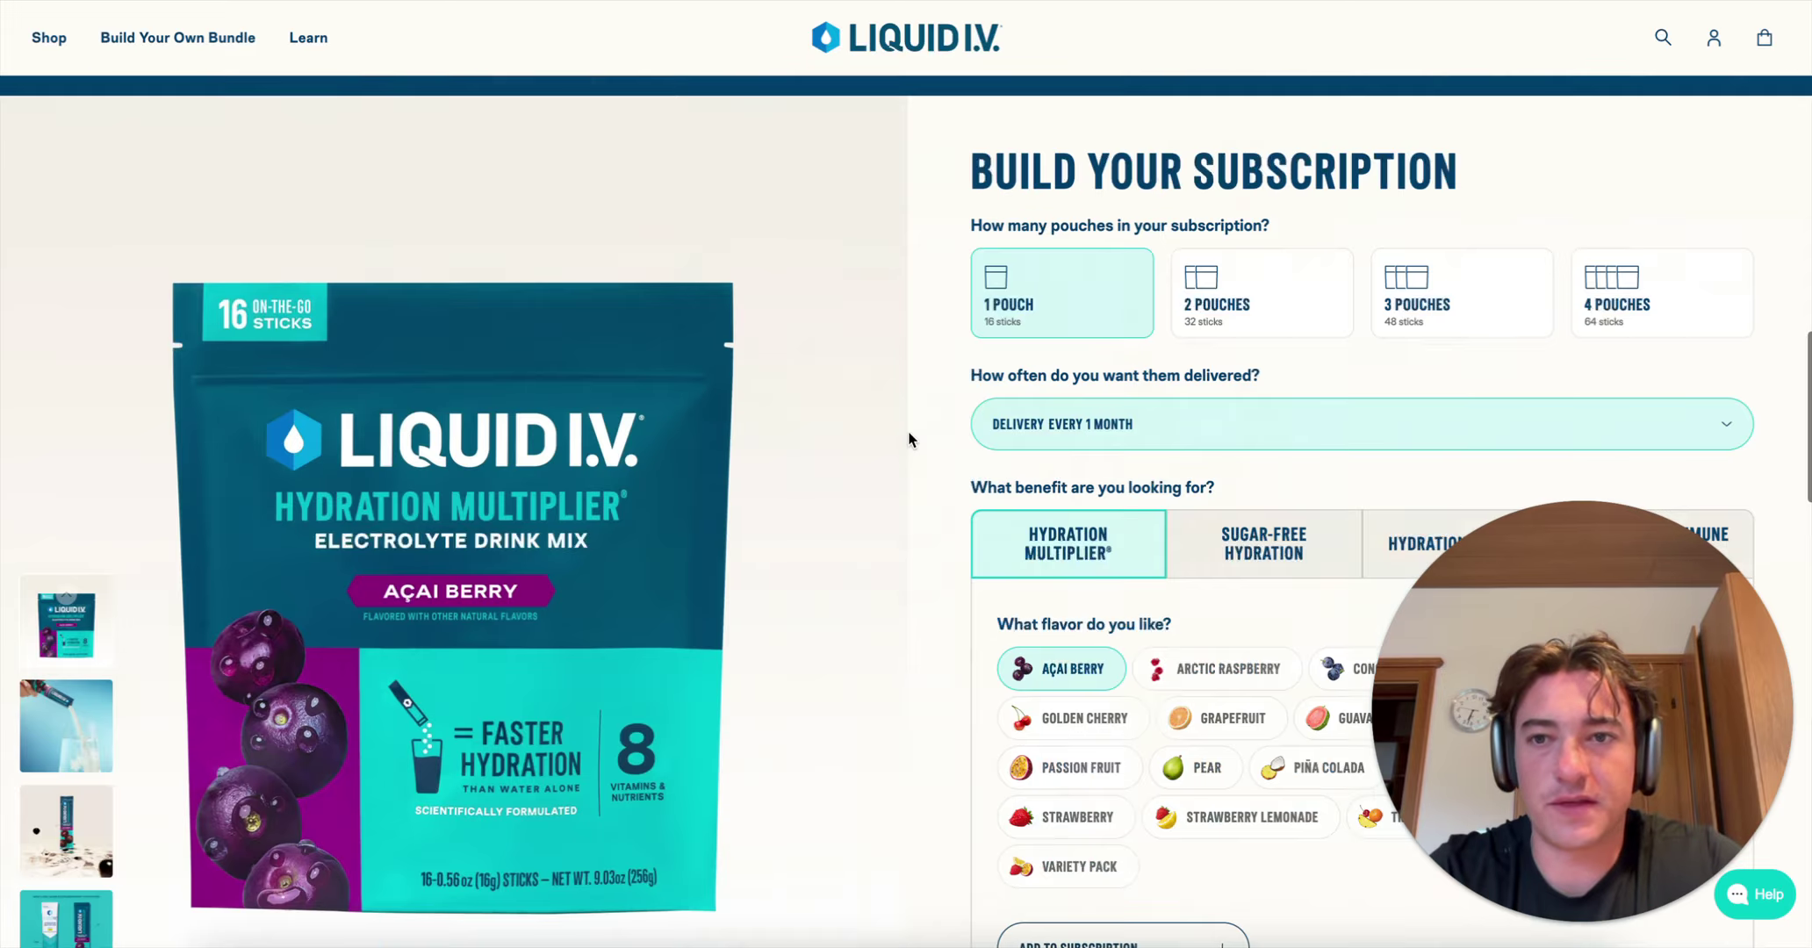
{"action": "scroll", "coordinate": [910, 436], "scroll_direction": "down", "scroll_amount": 10}
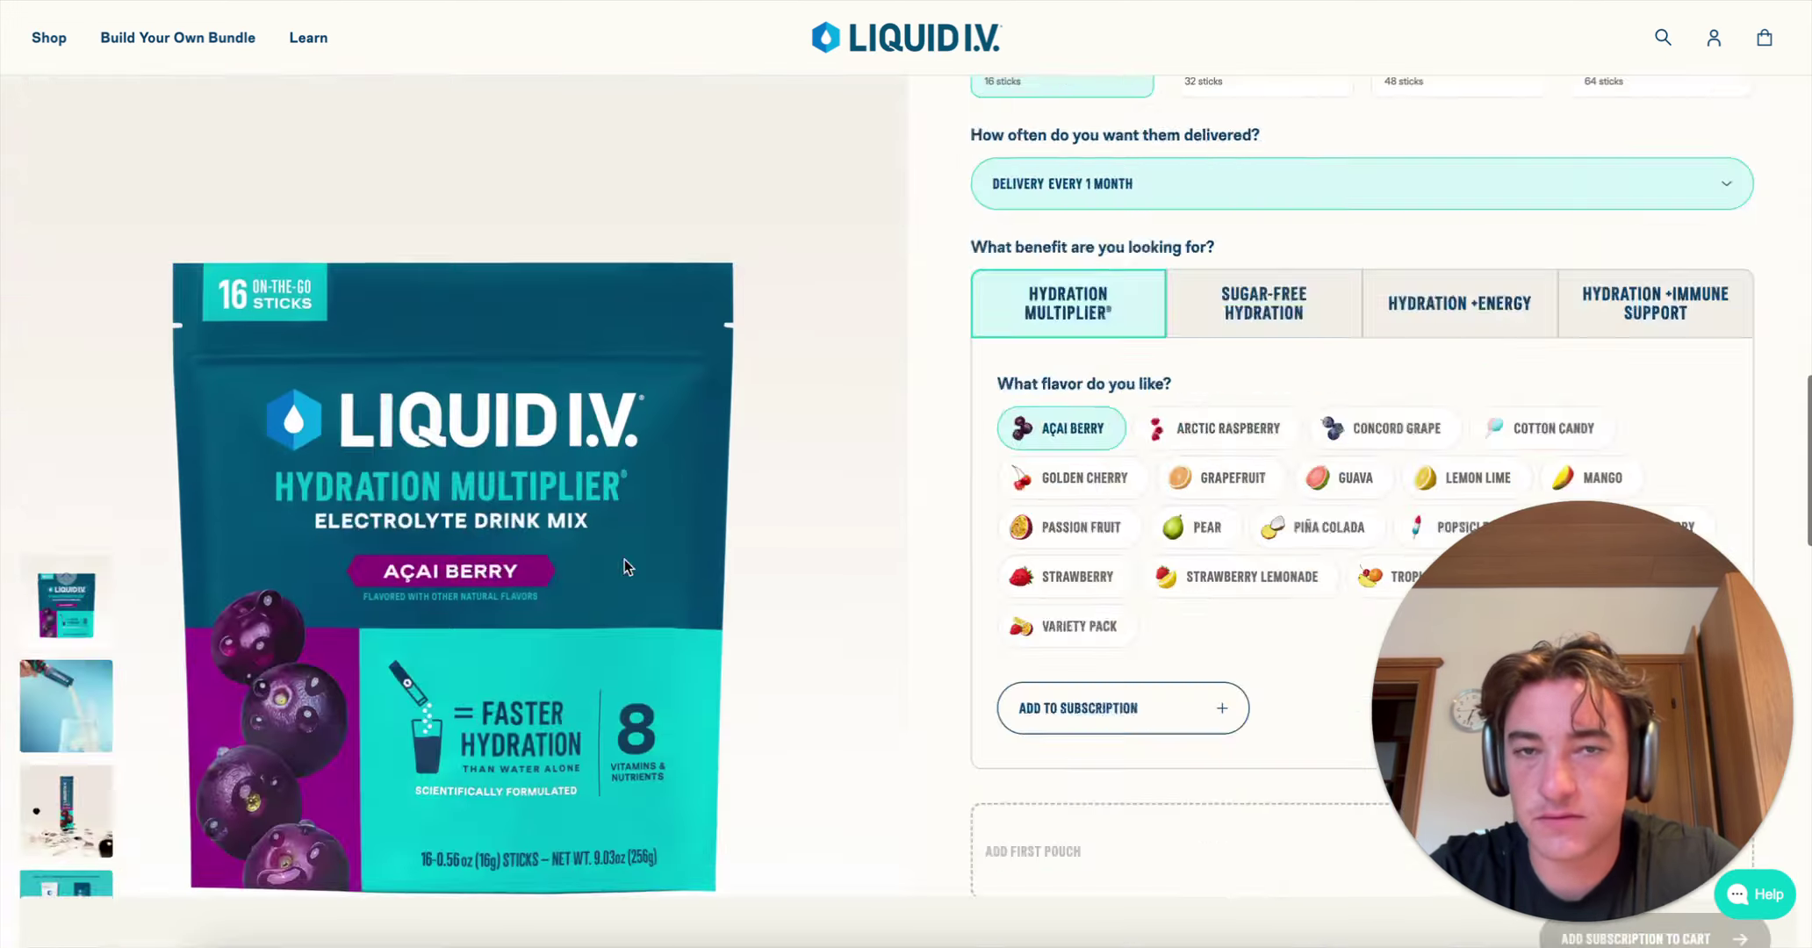
{"action": "scroll", "coordinate": [624, 559], "scroll_direction": "up", "scroll_amount": 5}
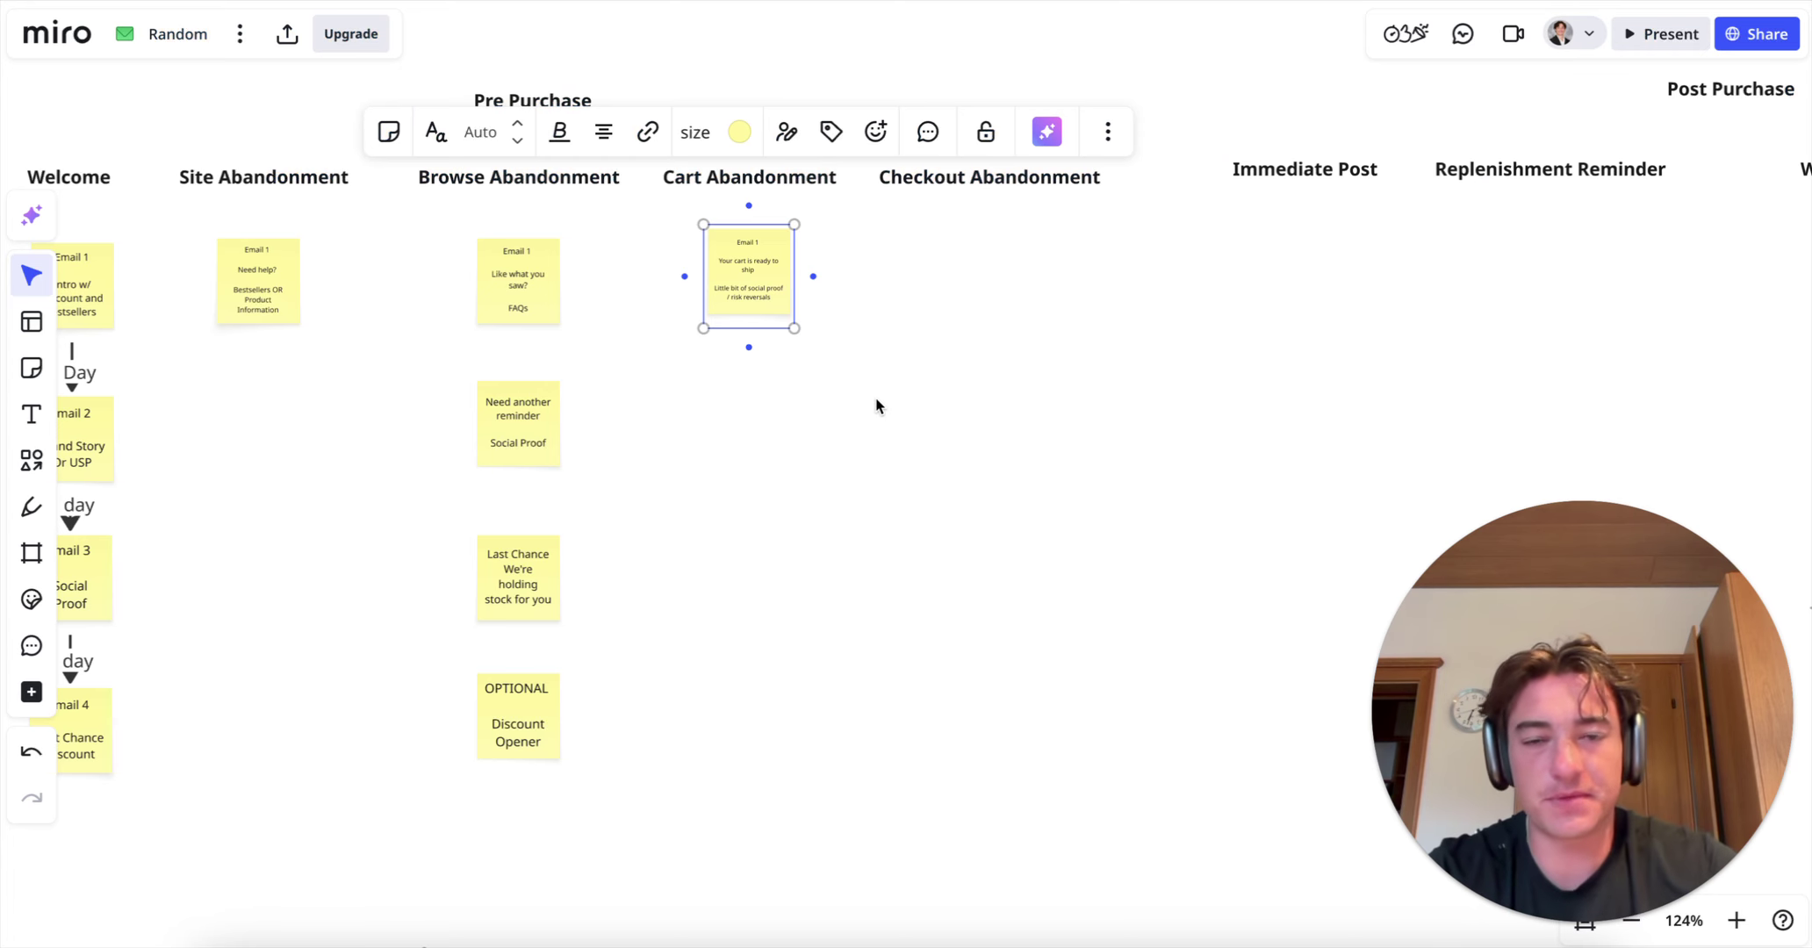
{"action": "left_click", "coordinate": [878, 404]}
{"action": "left_click", "coordinate": [748, 254]}
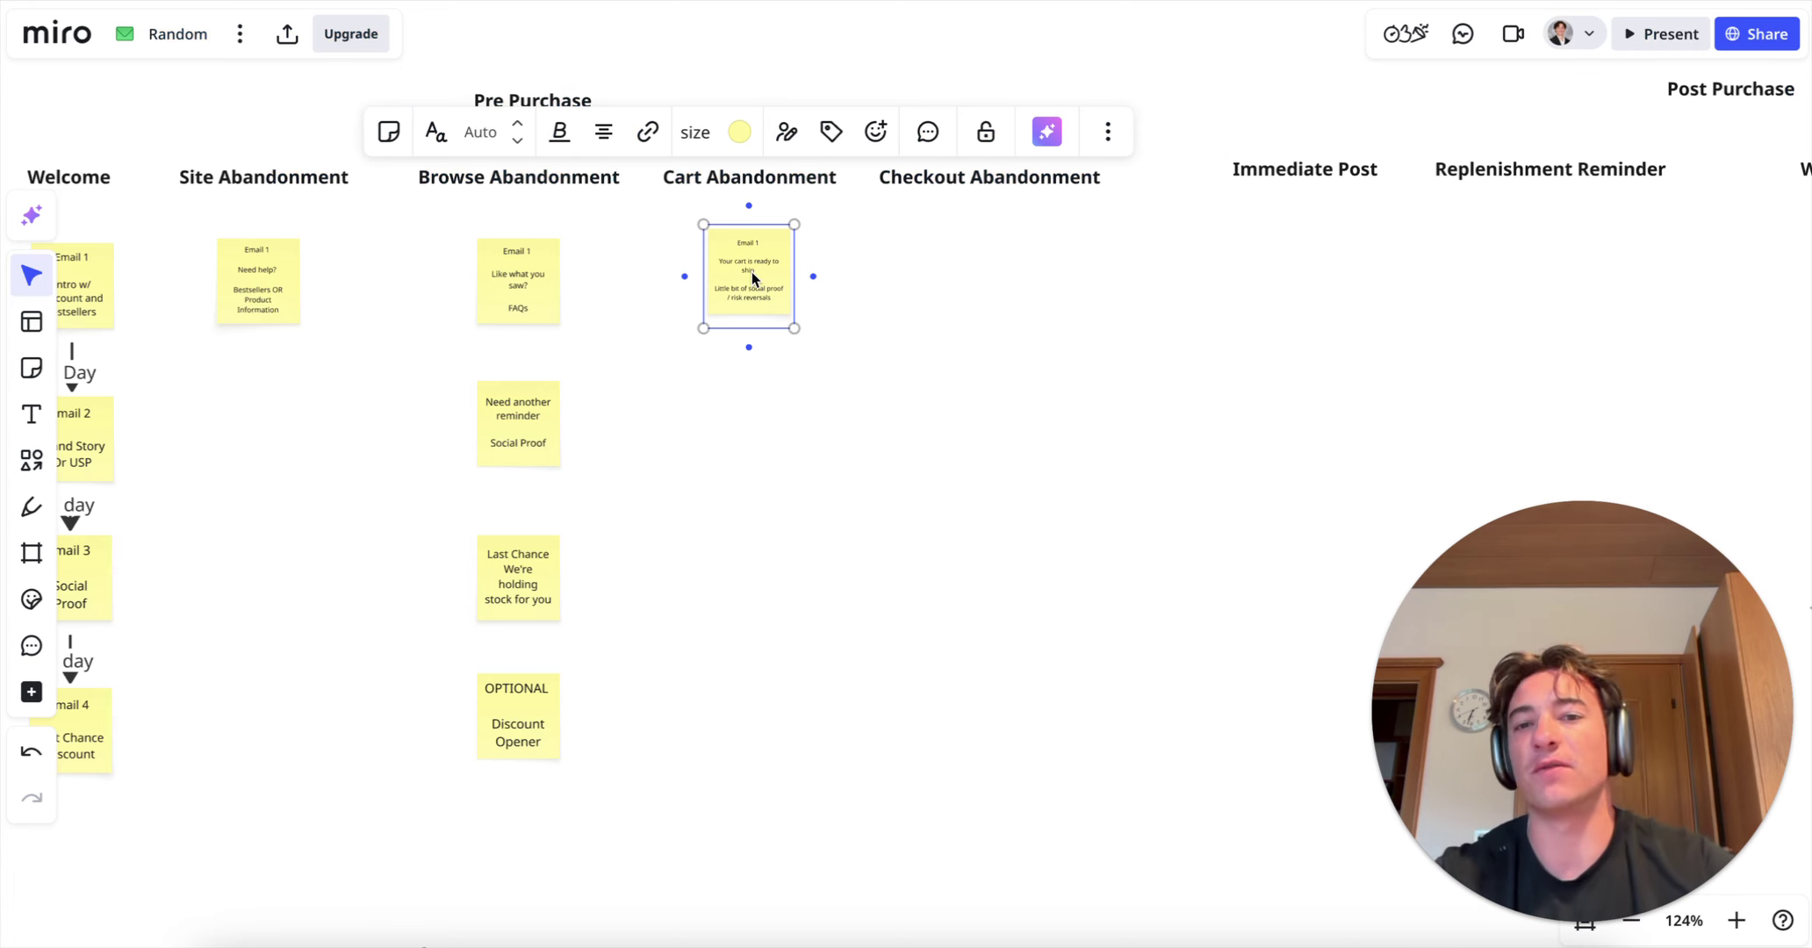
{"action": "left_click_drag", "start_coordinate": [752, 273], "coordinate": [752, 282]}
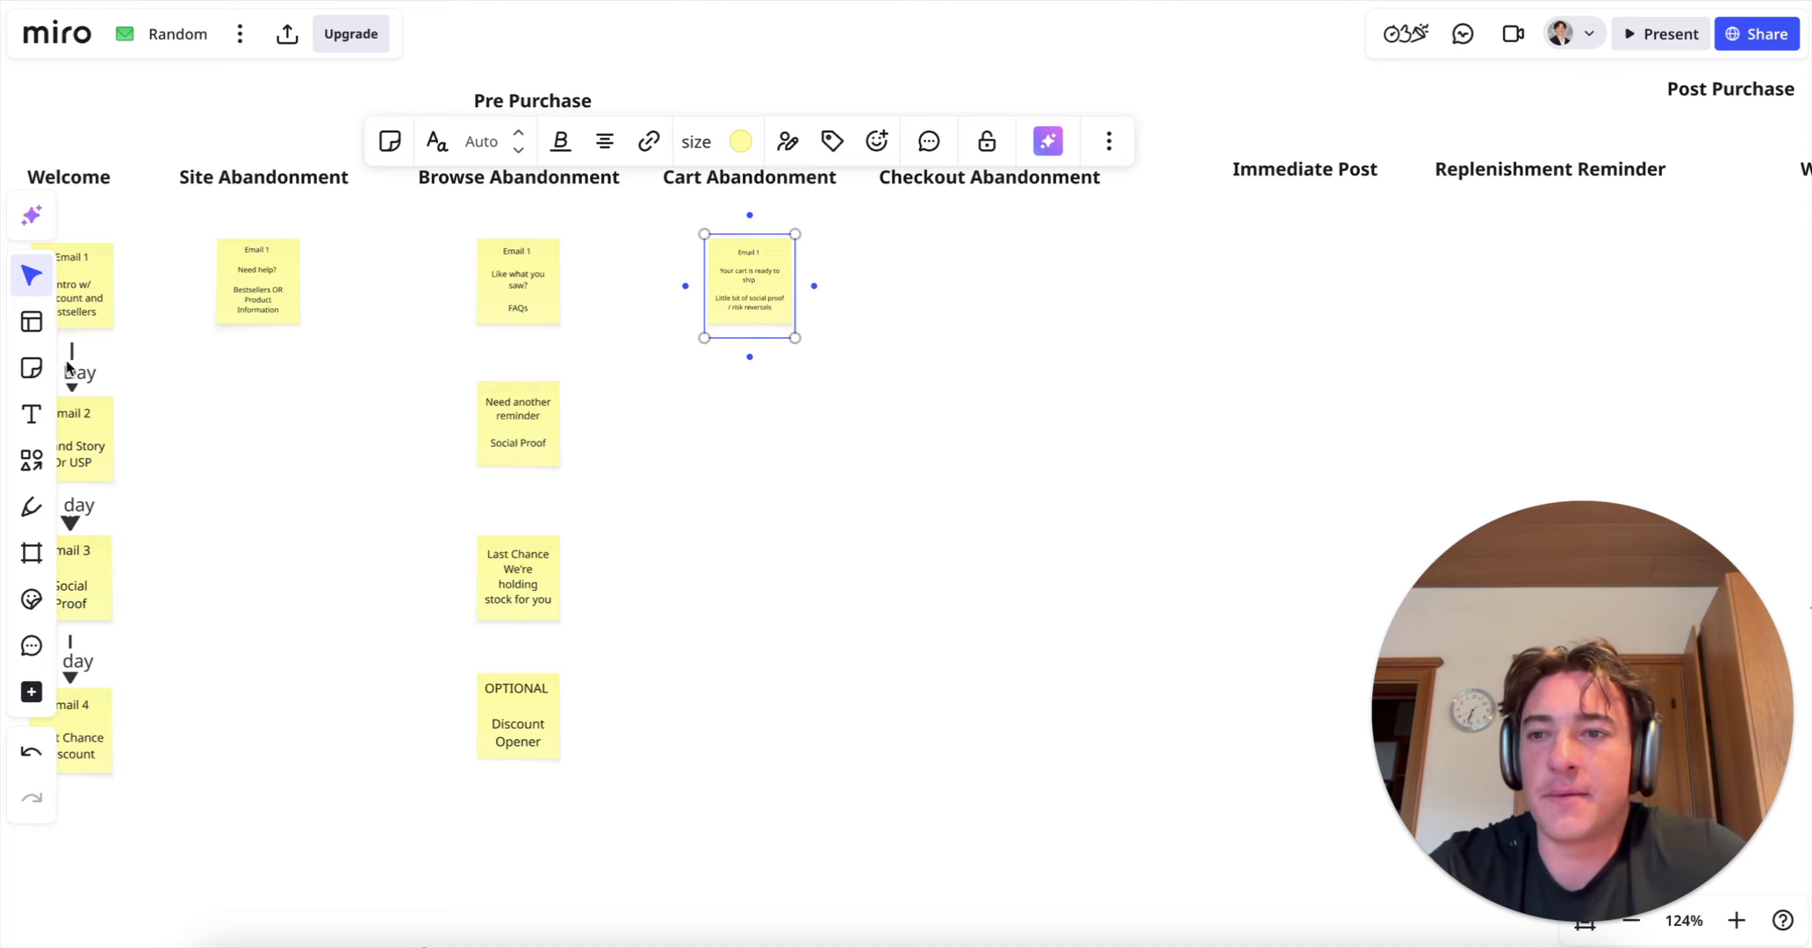
Step: Add a second sticky note in the Cart Abandonment column reading "Email 2" and "Overcome objections"
{"action": "left_click", "coordinate": [31, 368]}
{"action": "left_click", "coordinate": [728, 414]}
{"action": "type", "text": "Emai"}
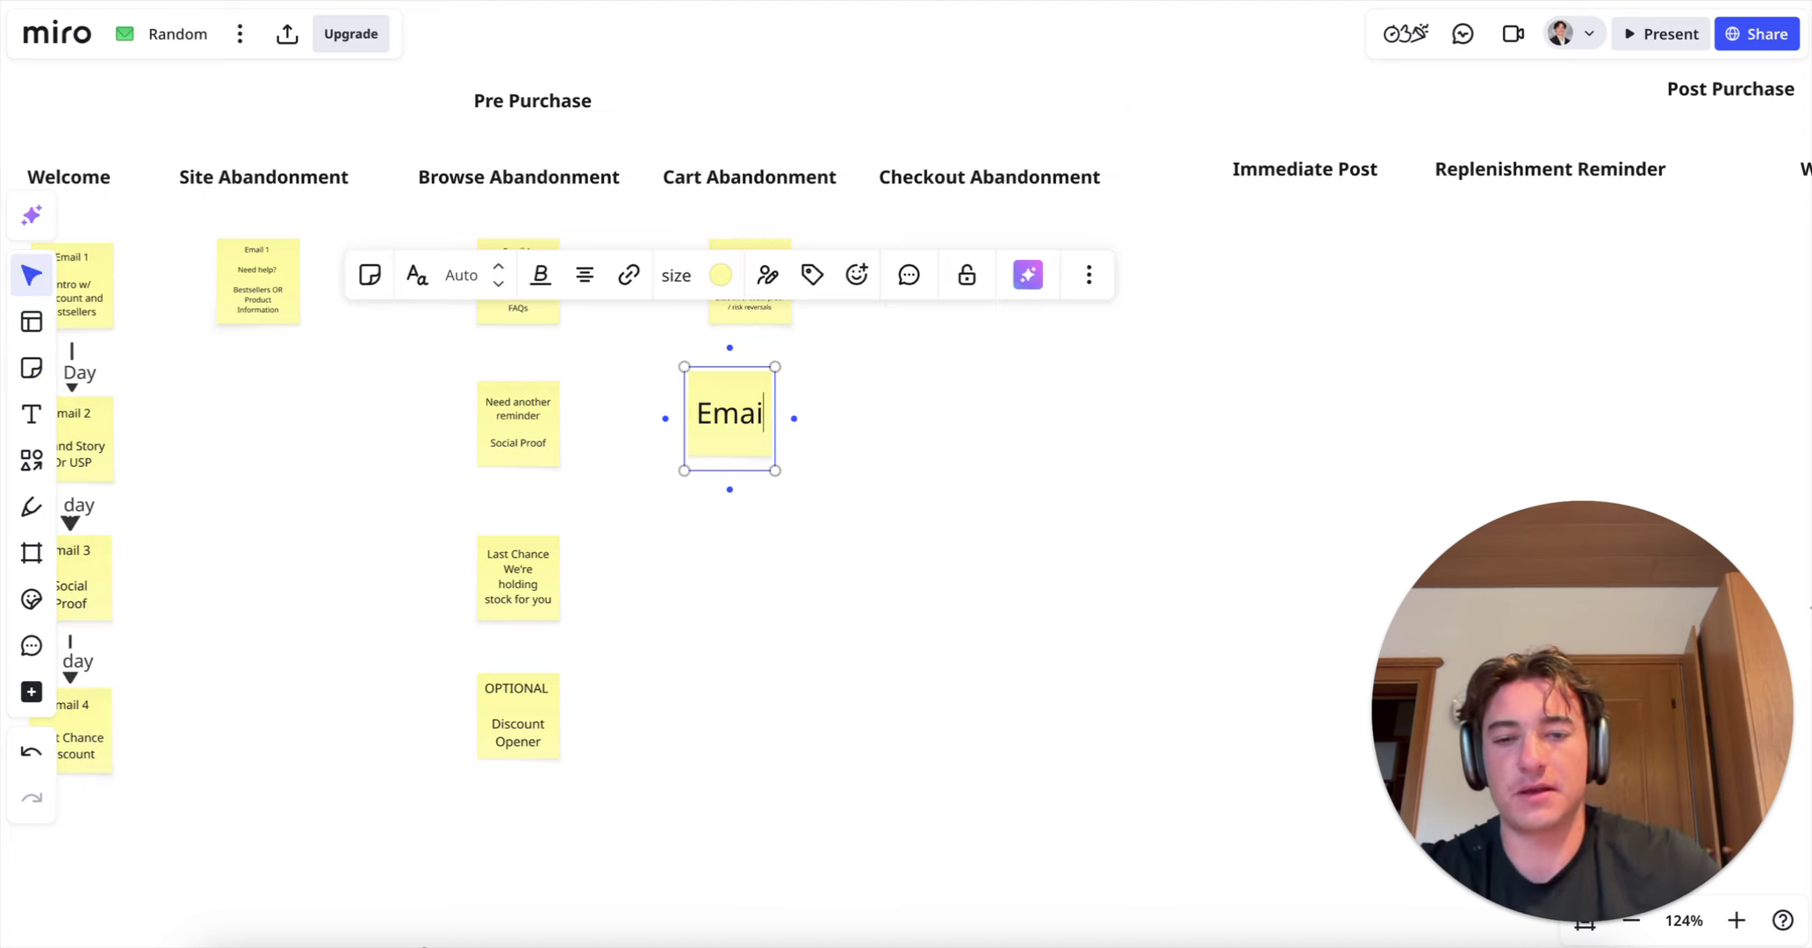
{"action": "type", "text": "l 2"}
{"action": "key", "text": "Return"}
{"action": "key", "text": "Return"}
{"action": "type", "text": "Overcome objections"}
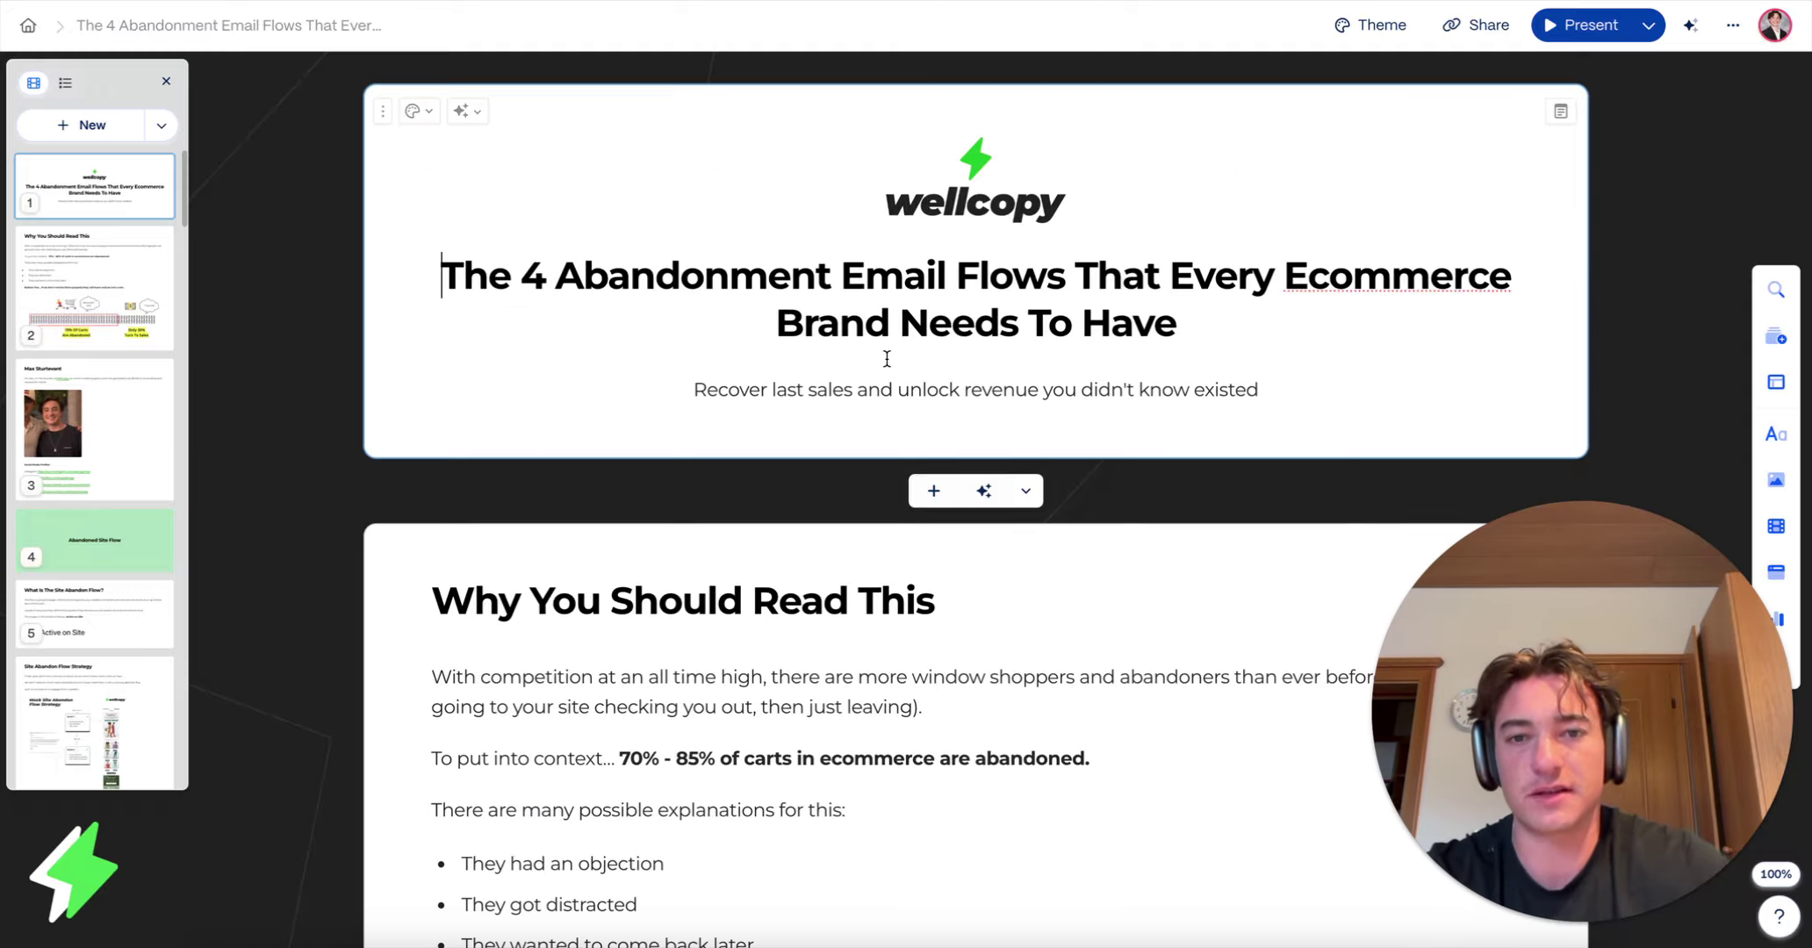
Step: Review the abandonment email flows document through the cart and checkout flow descriptions and the recommended content of each email
{"action": "scroll", "coordinate": [887, 358], "scroll_direction": "down", "scroll_amount": 20}
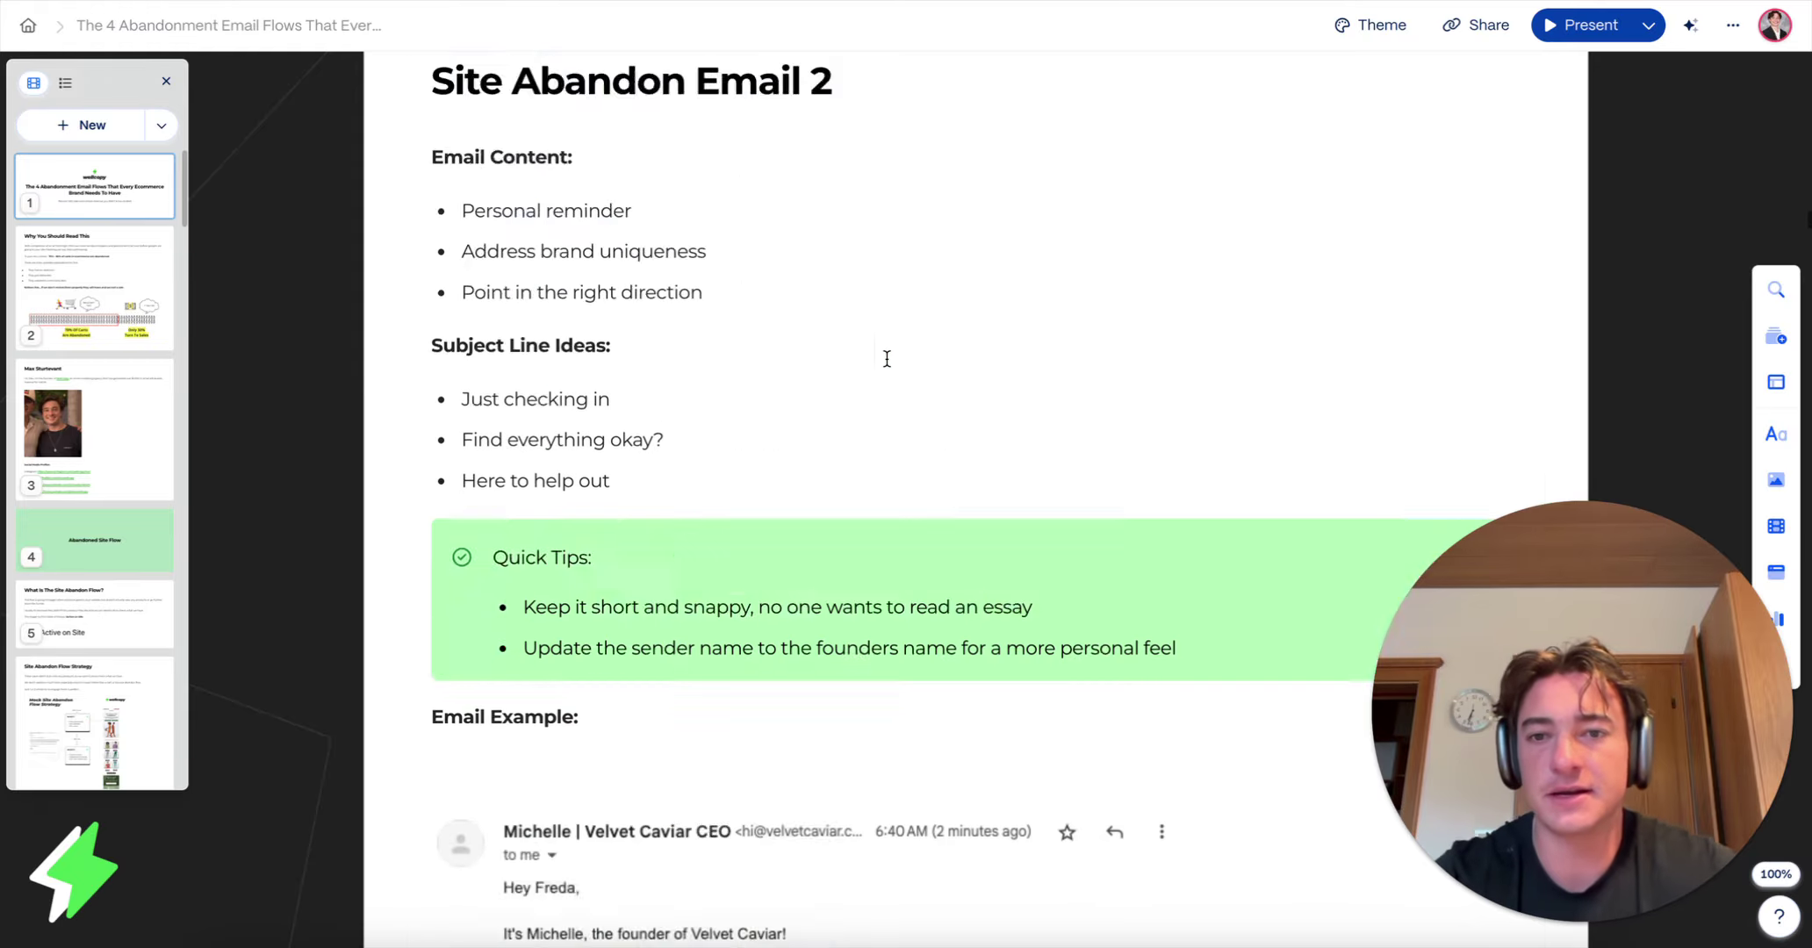
{"action": "scroll", "coordinate": [887, 359], "scroll_direction": "down", "scroll_amount": 20}
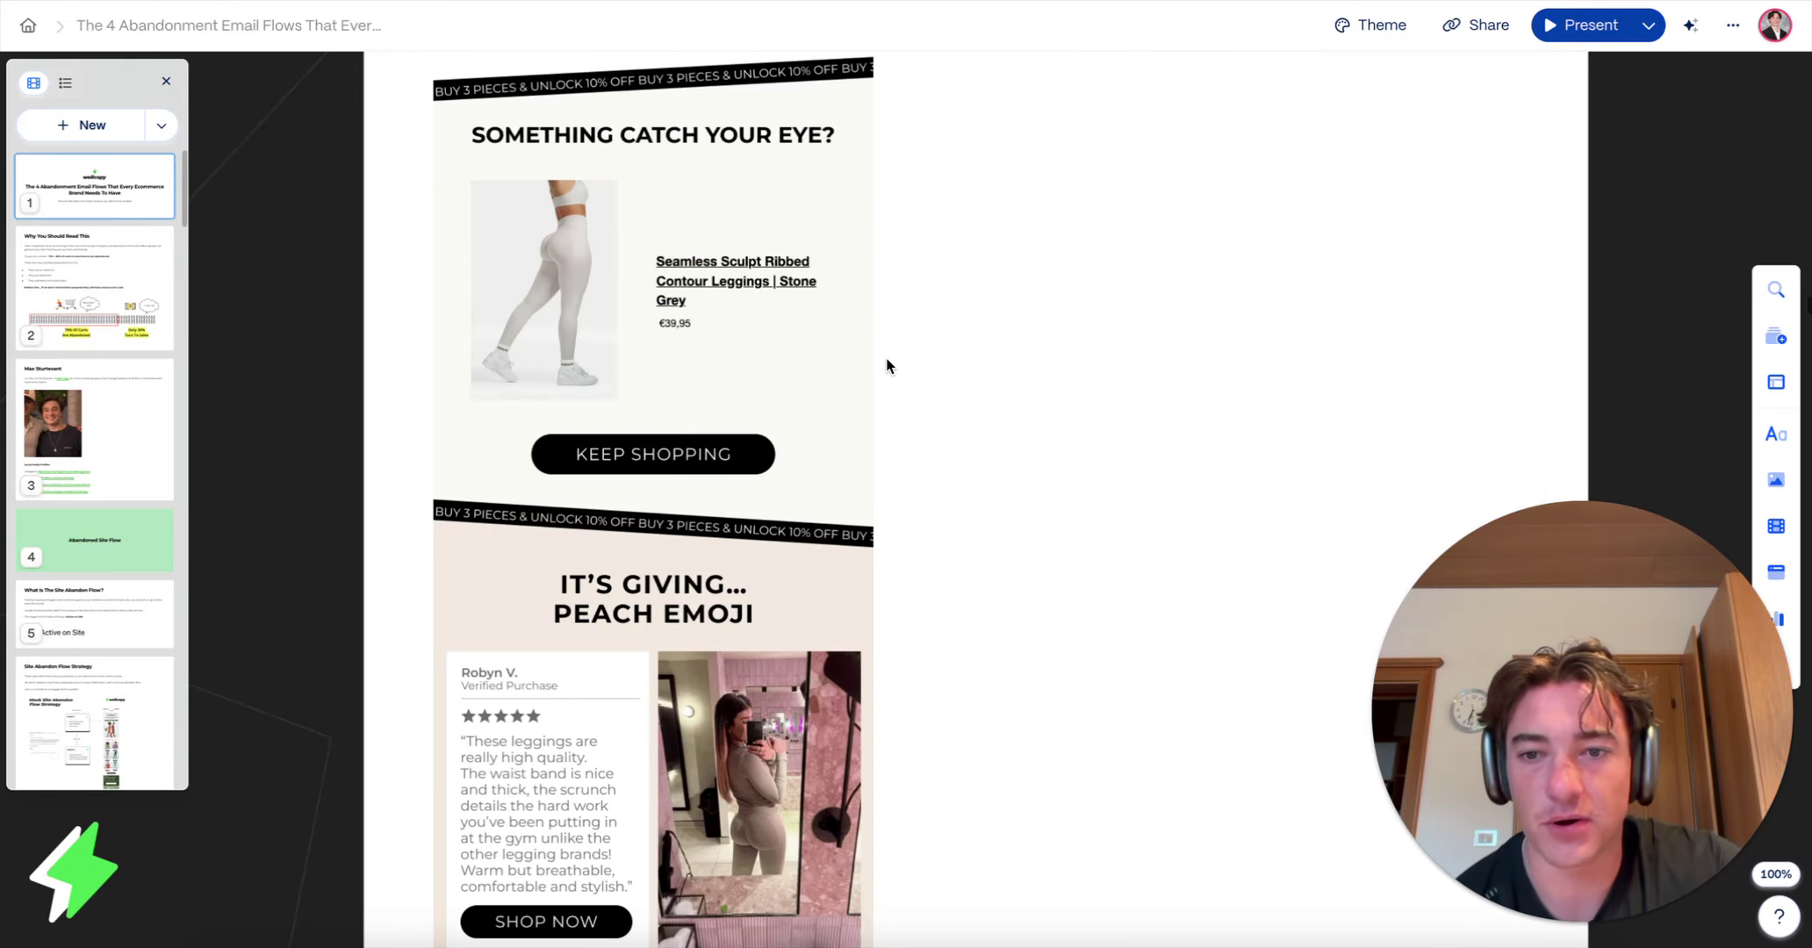
{"action": "scroll", "coordinate": [887, 363], "scroll_direction": "down", "scroll_amount": 20}
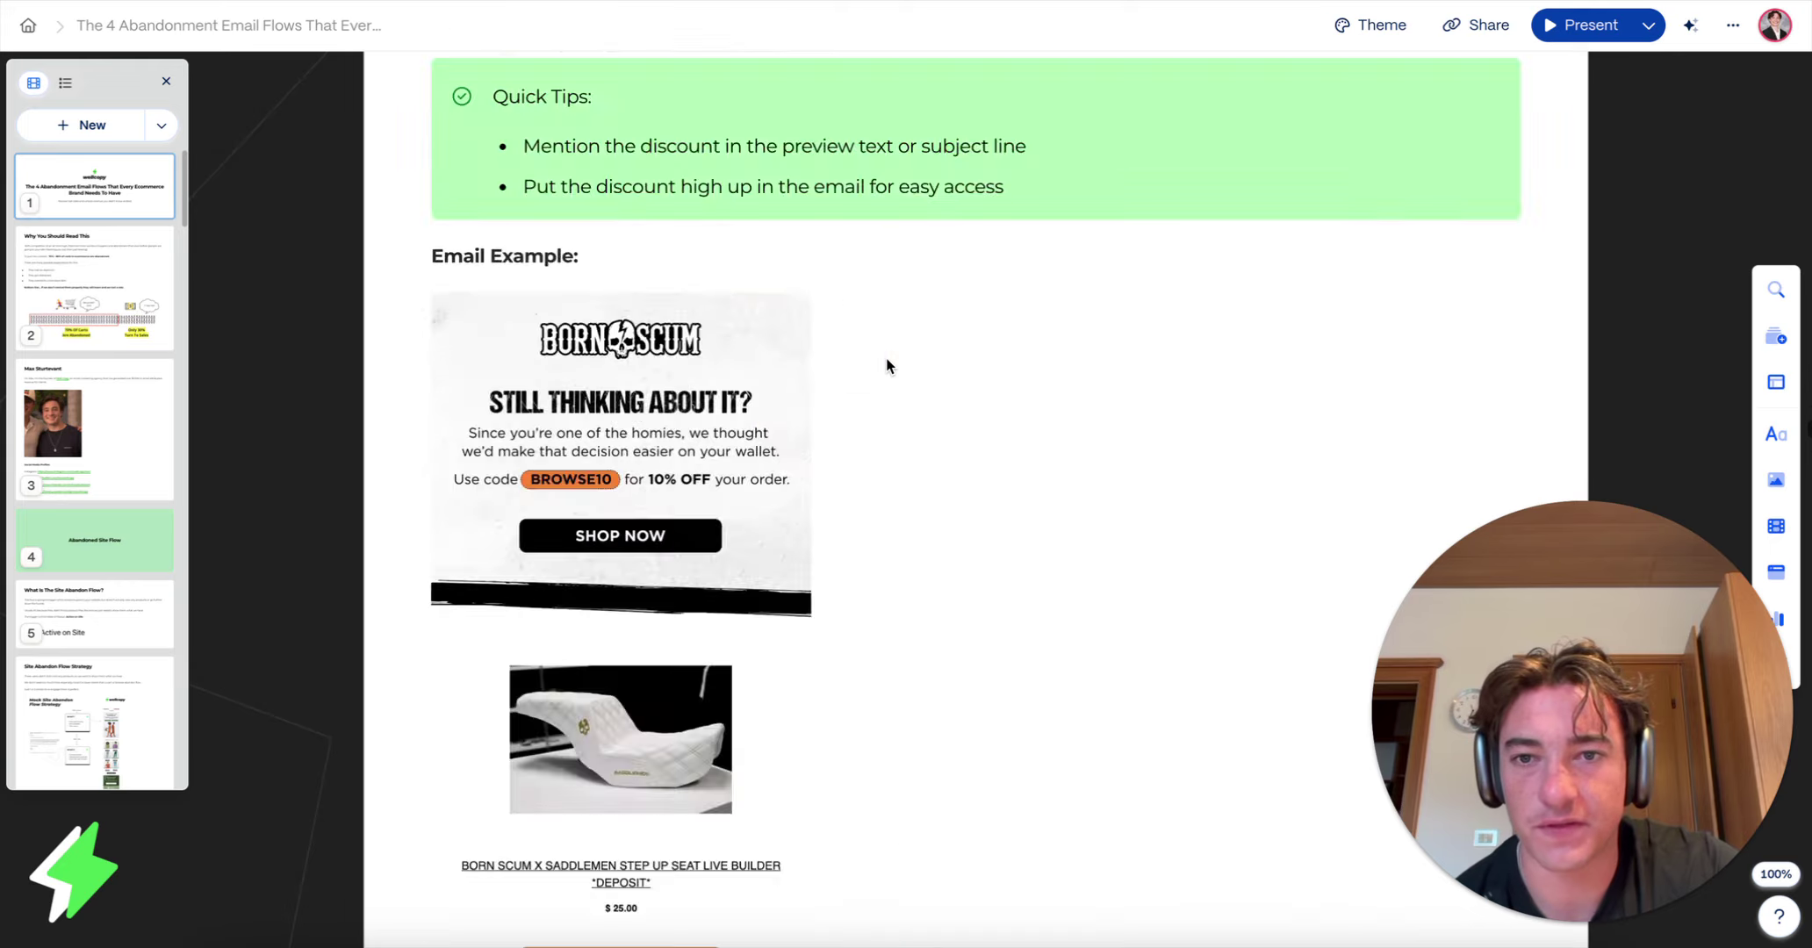
{"action": "scroll", "coordinate": [887, 360], "scroll_direction": "down", "scroll_amount": 20}
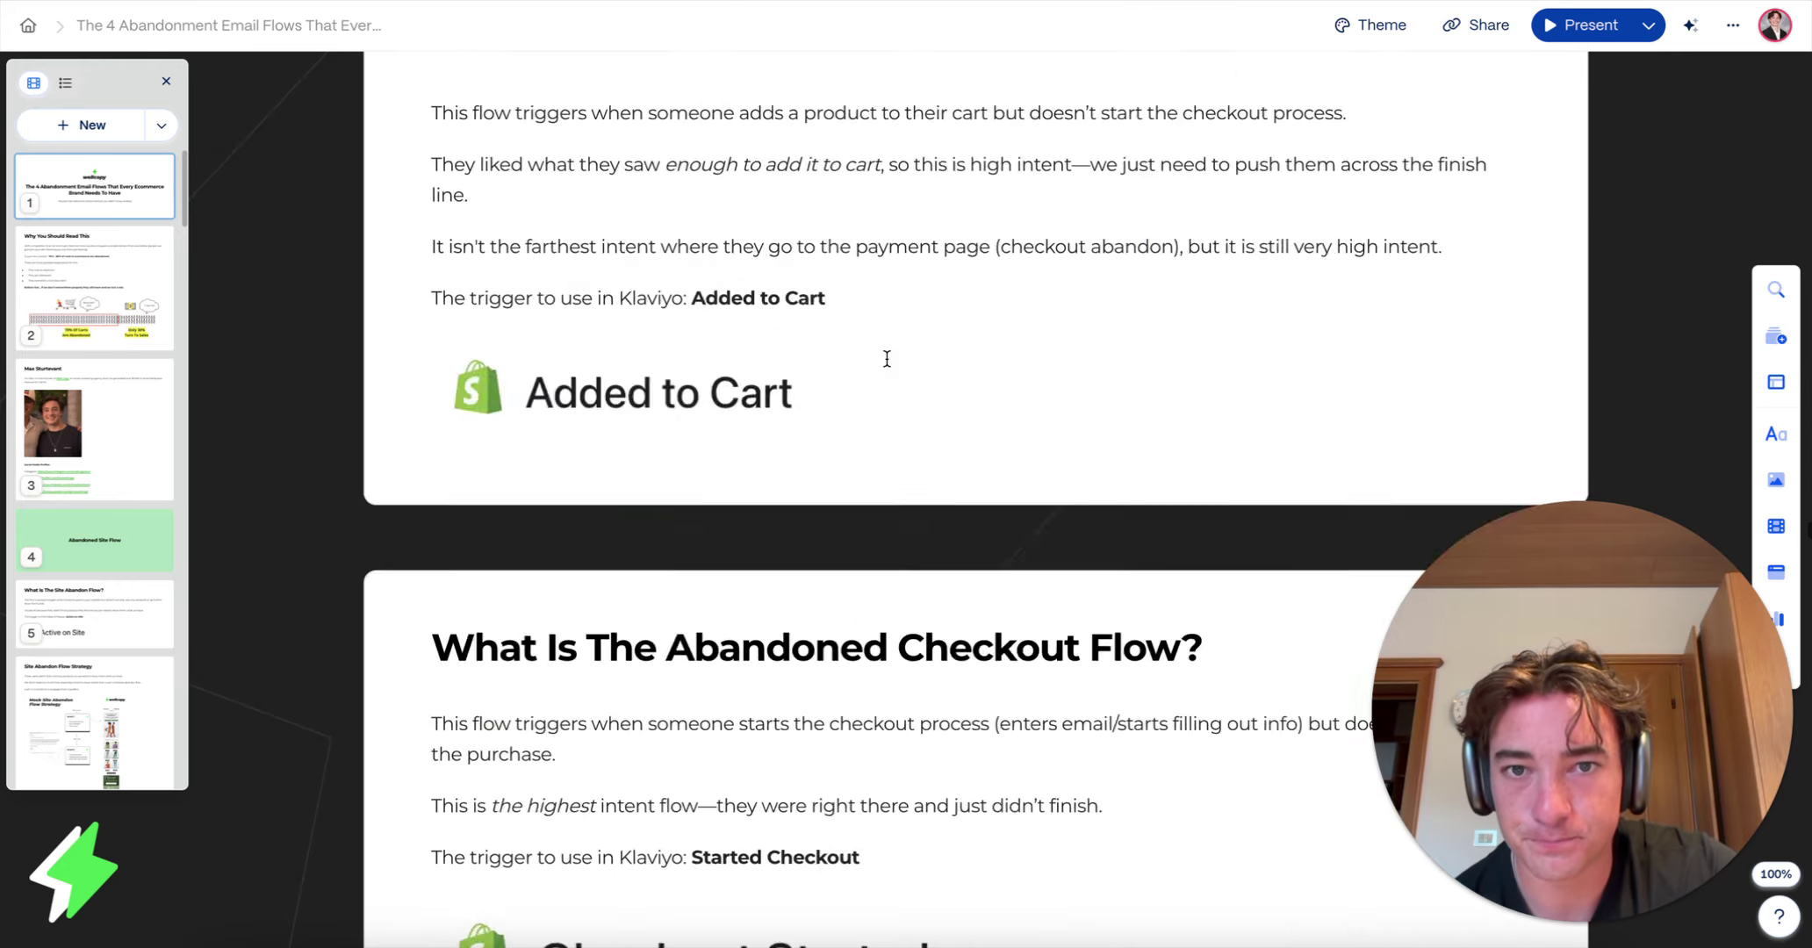
{"action": "scroll", "coordinate": [887, 365], "scroll_direction": "up", "scroll_amount": 5}
{"action": "scroll", "coordinate": [1327, 308], "scroll_direction": "down", "scroll_amount": 6}
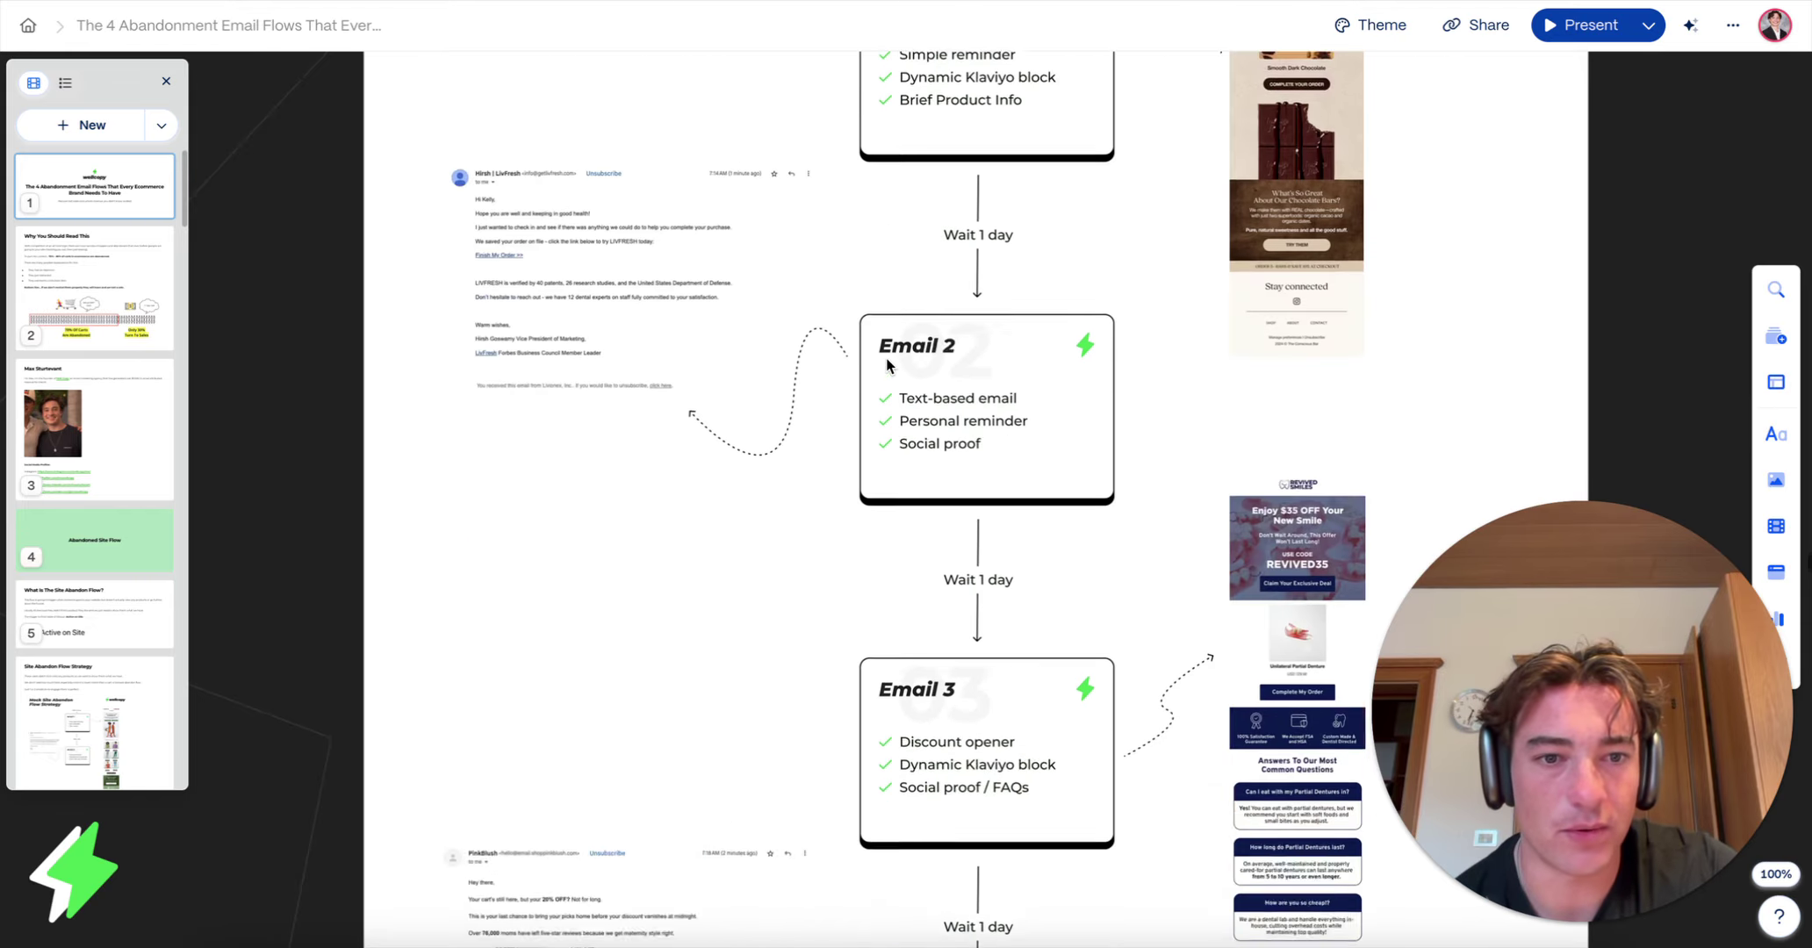
{"action": "scroll", "coordinate": [1243, 224], "scroll_direction": "up", "scroll_amount": 2}
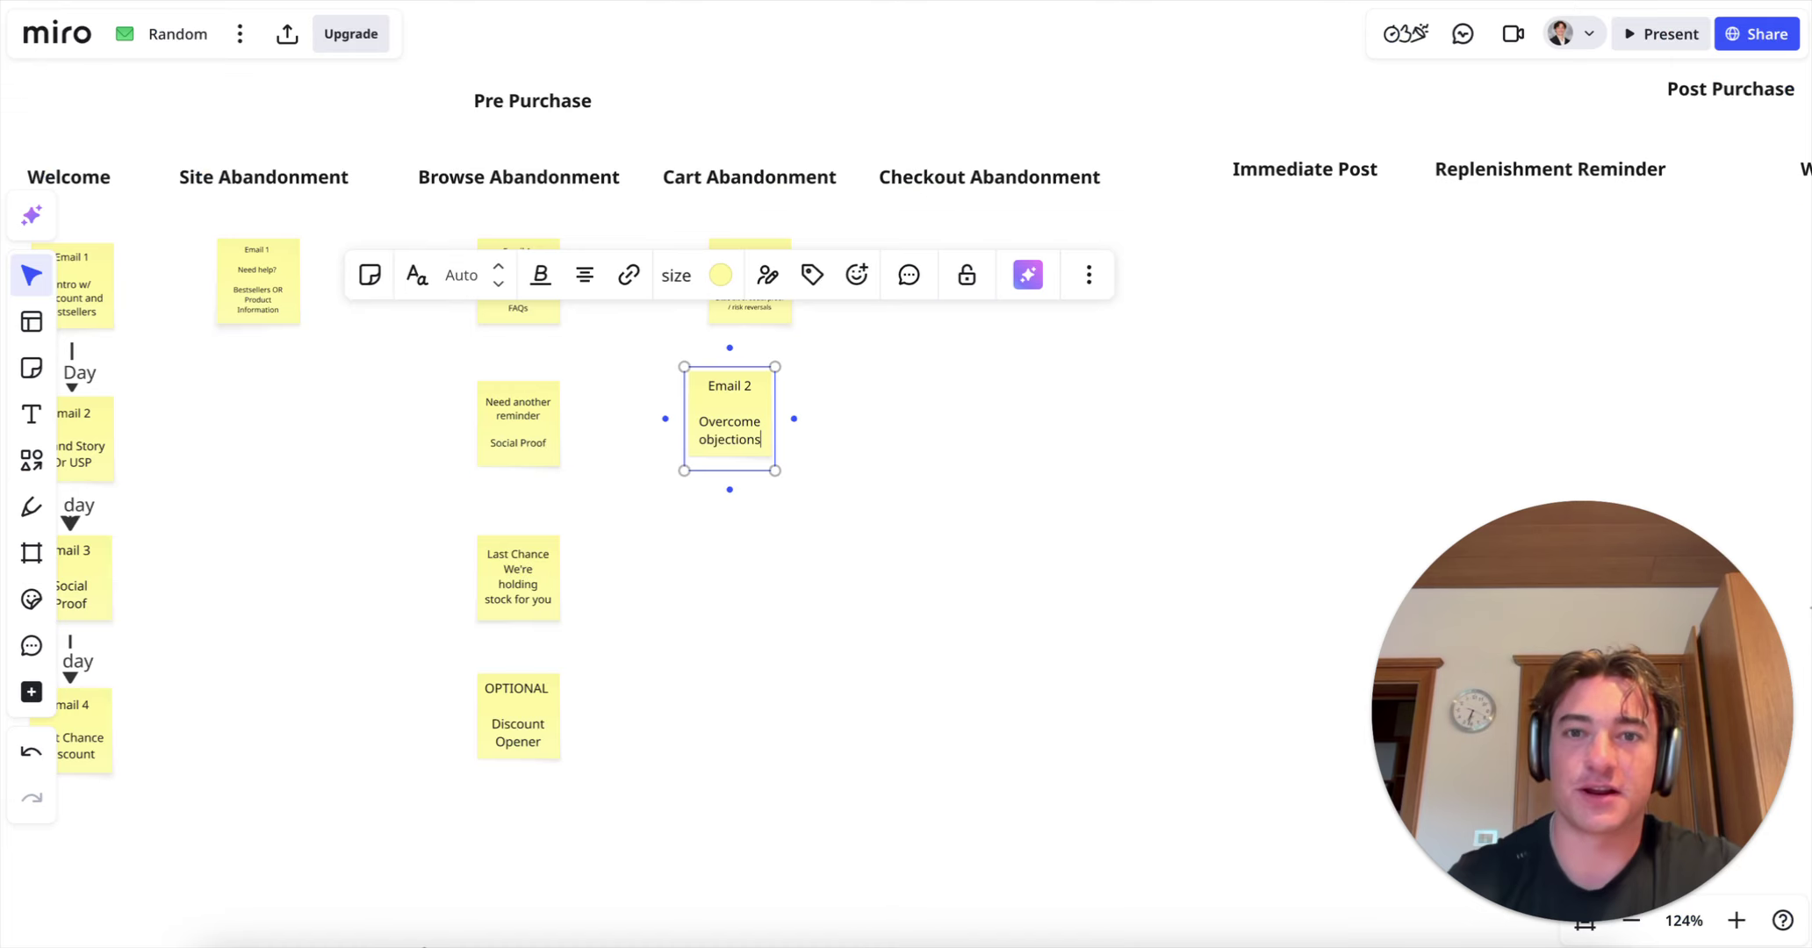
Step: On the Miro board, extend the Cart Abandonment Email 2 text with "in Text based email" and align the note beneath Email 1
{"action": "type", "text": "in Te"}
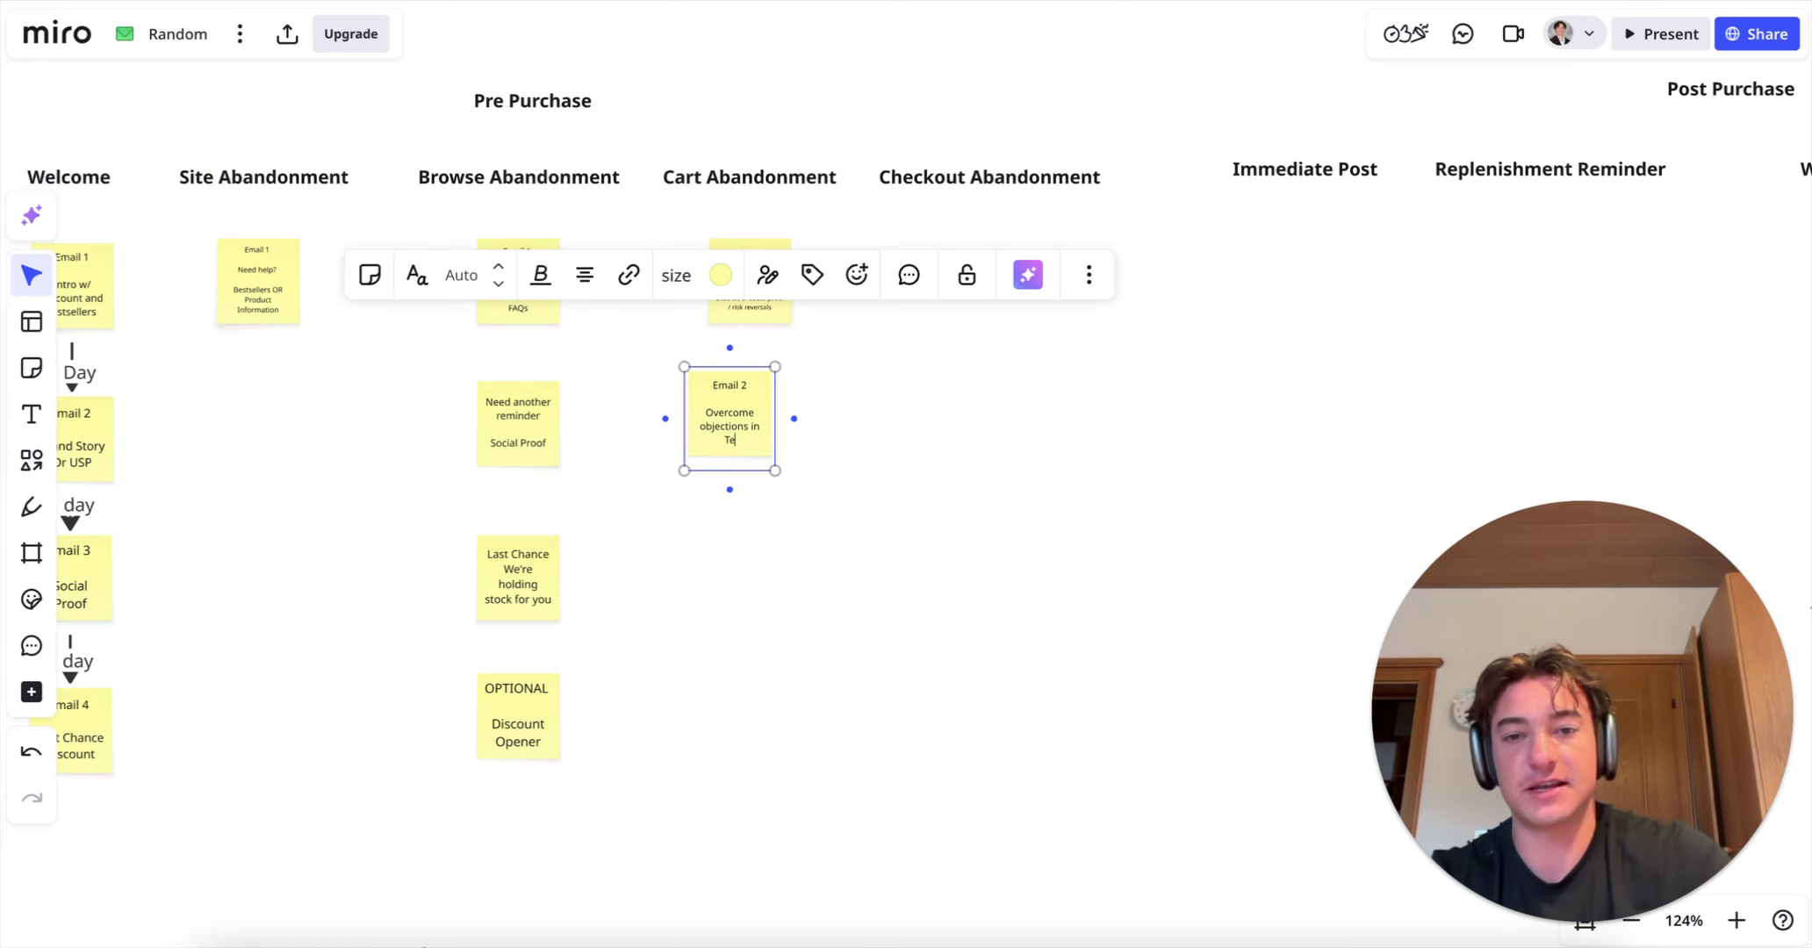
{"action": "type", "text": "xt based"}
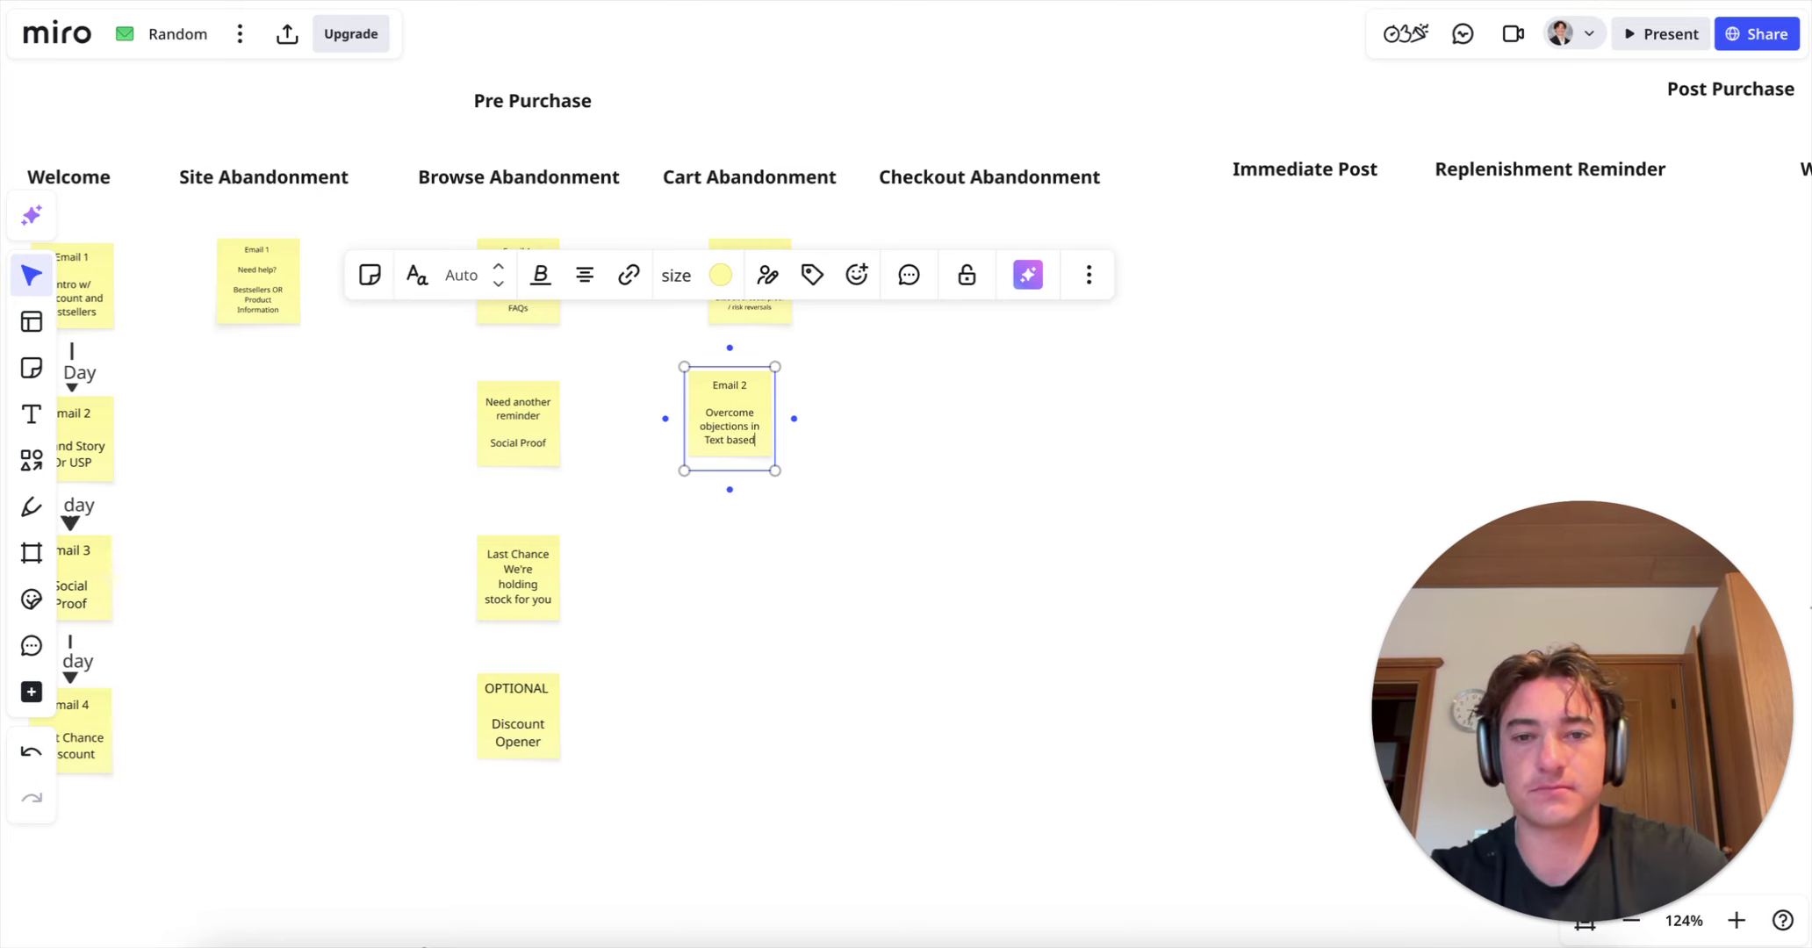
{"action": "type", "text": " email"}
{"action": "left_click", "coordinate": [979, 526]}
{"action": "left_click_drag", "start_coordinate": [731, 429], "coordinate": [751, 423]}
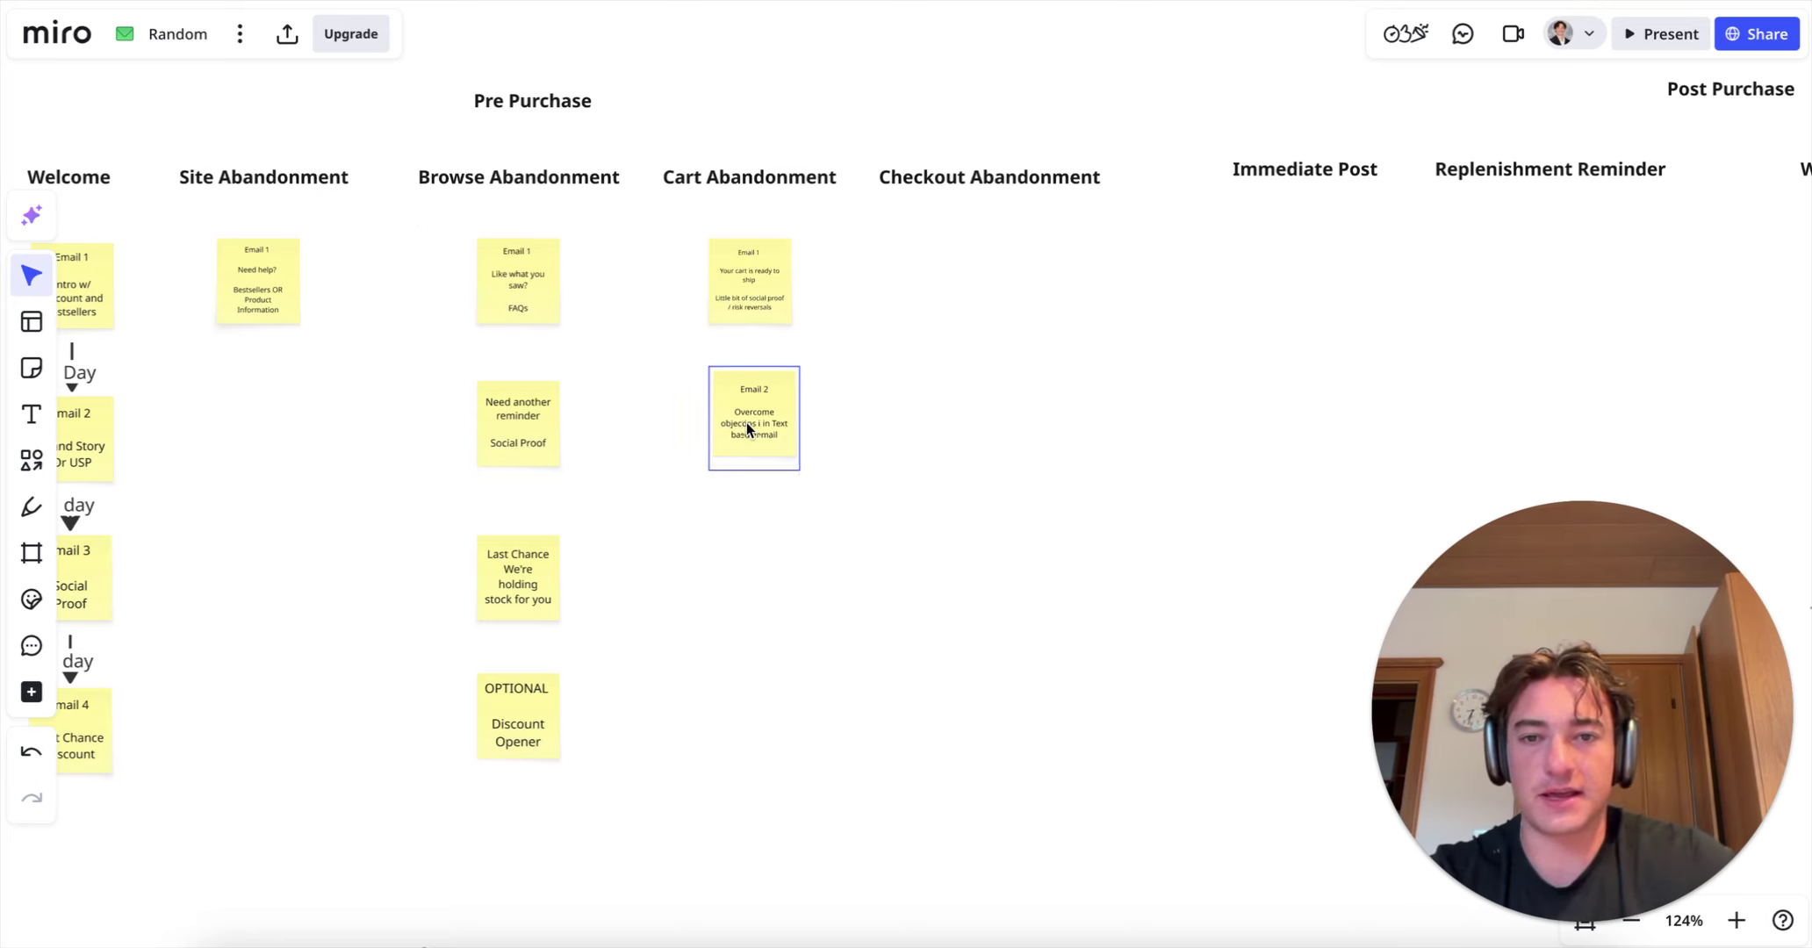
{"action": "left_click", "coordinate": [211, 434]}
Step: Add a third sticky note in the Cart Abandonment column reading "Email 3" and "Discount opener", aligned beneath Email 2
{"action": "left_click", "coordinate": [31, 368]}
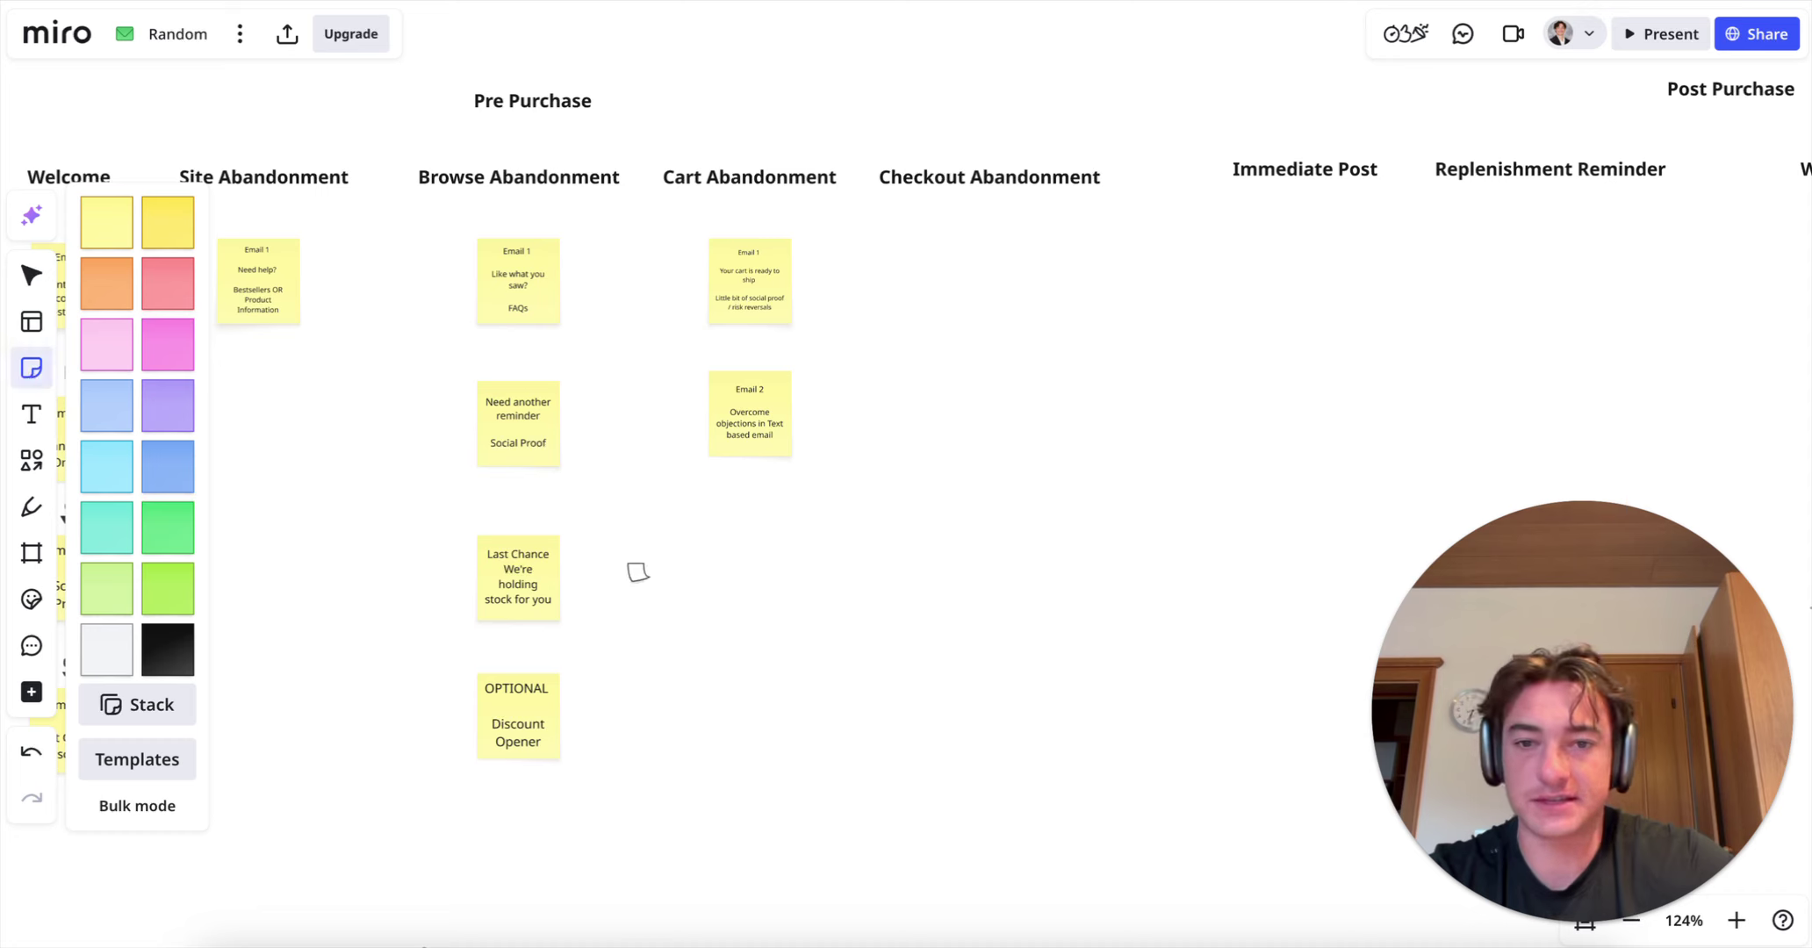
{"action": "left_click", "coordinate": [749, 562]}
{"action": "type", "text": "Email 3"}
{"action": "key", "text": "BackSpace"}
{"action": "key", "text": "BackSpace"}
{"action": "key", "text": "BackSpace"}
{"action": "key", "text": "BackSpace"}
{"action": "key", "text": "BackSpace"}
{"action": "key", "text": "BackSpace"}
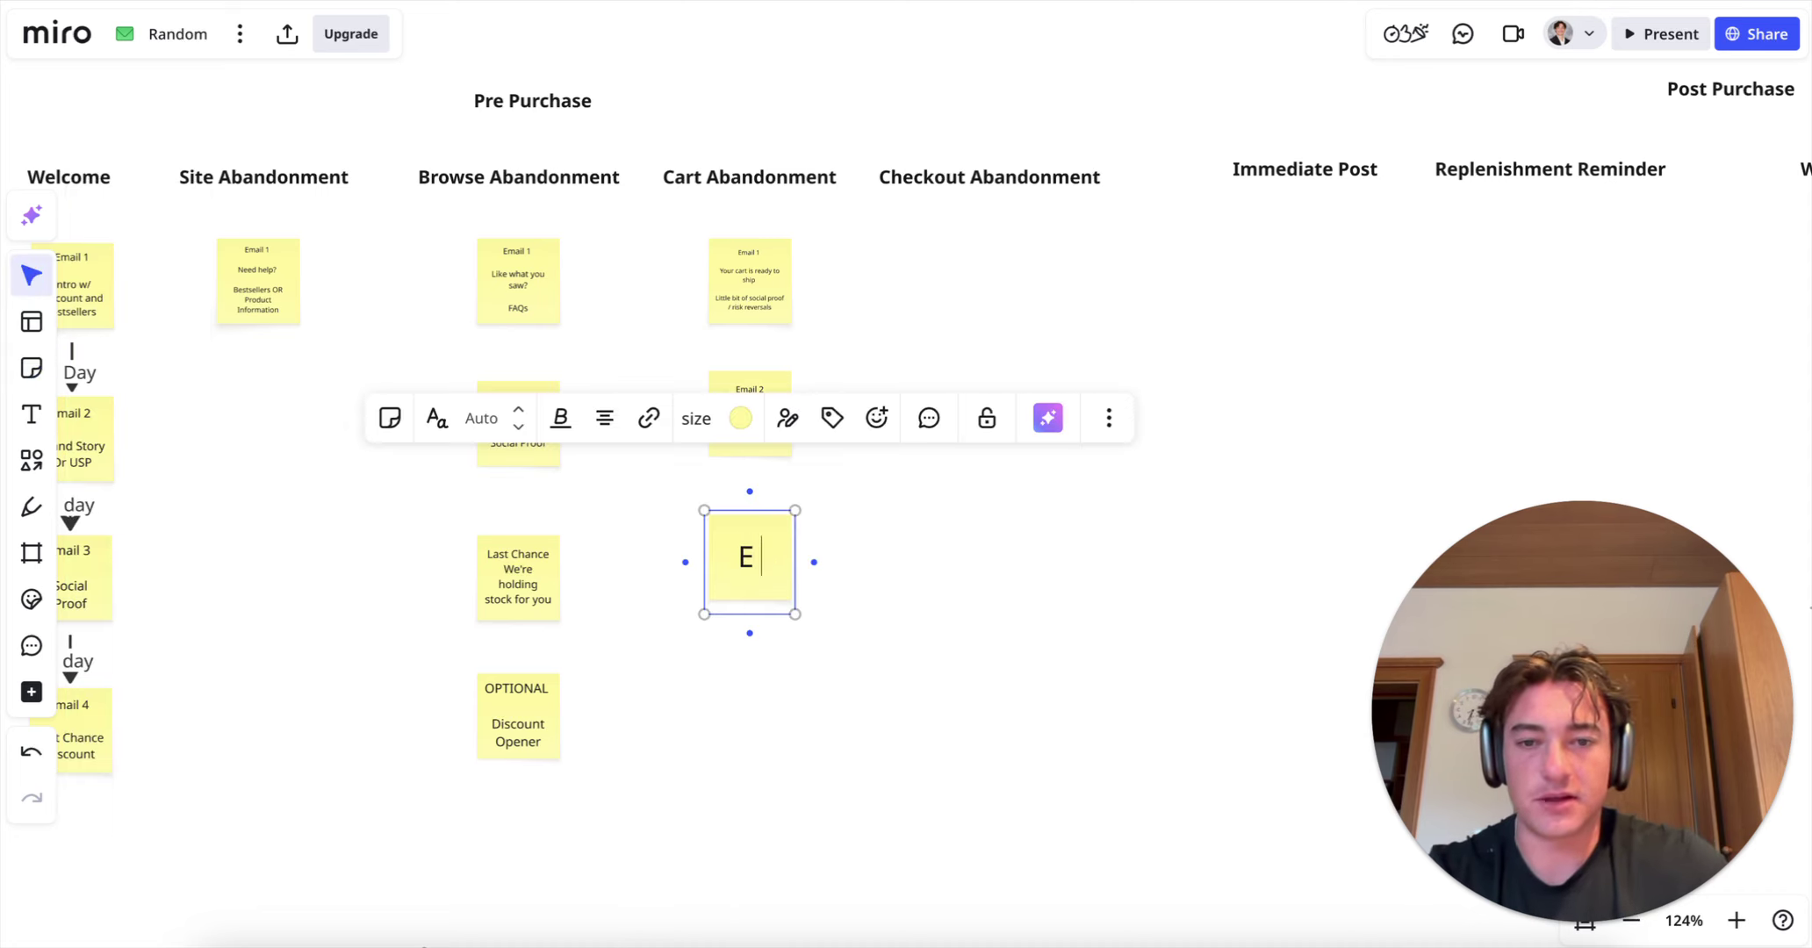
{"action": "type", "text": "mail 3"}
{"action": "key", "text": "Return"}
{"action": "key", "text": "Return"}
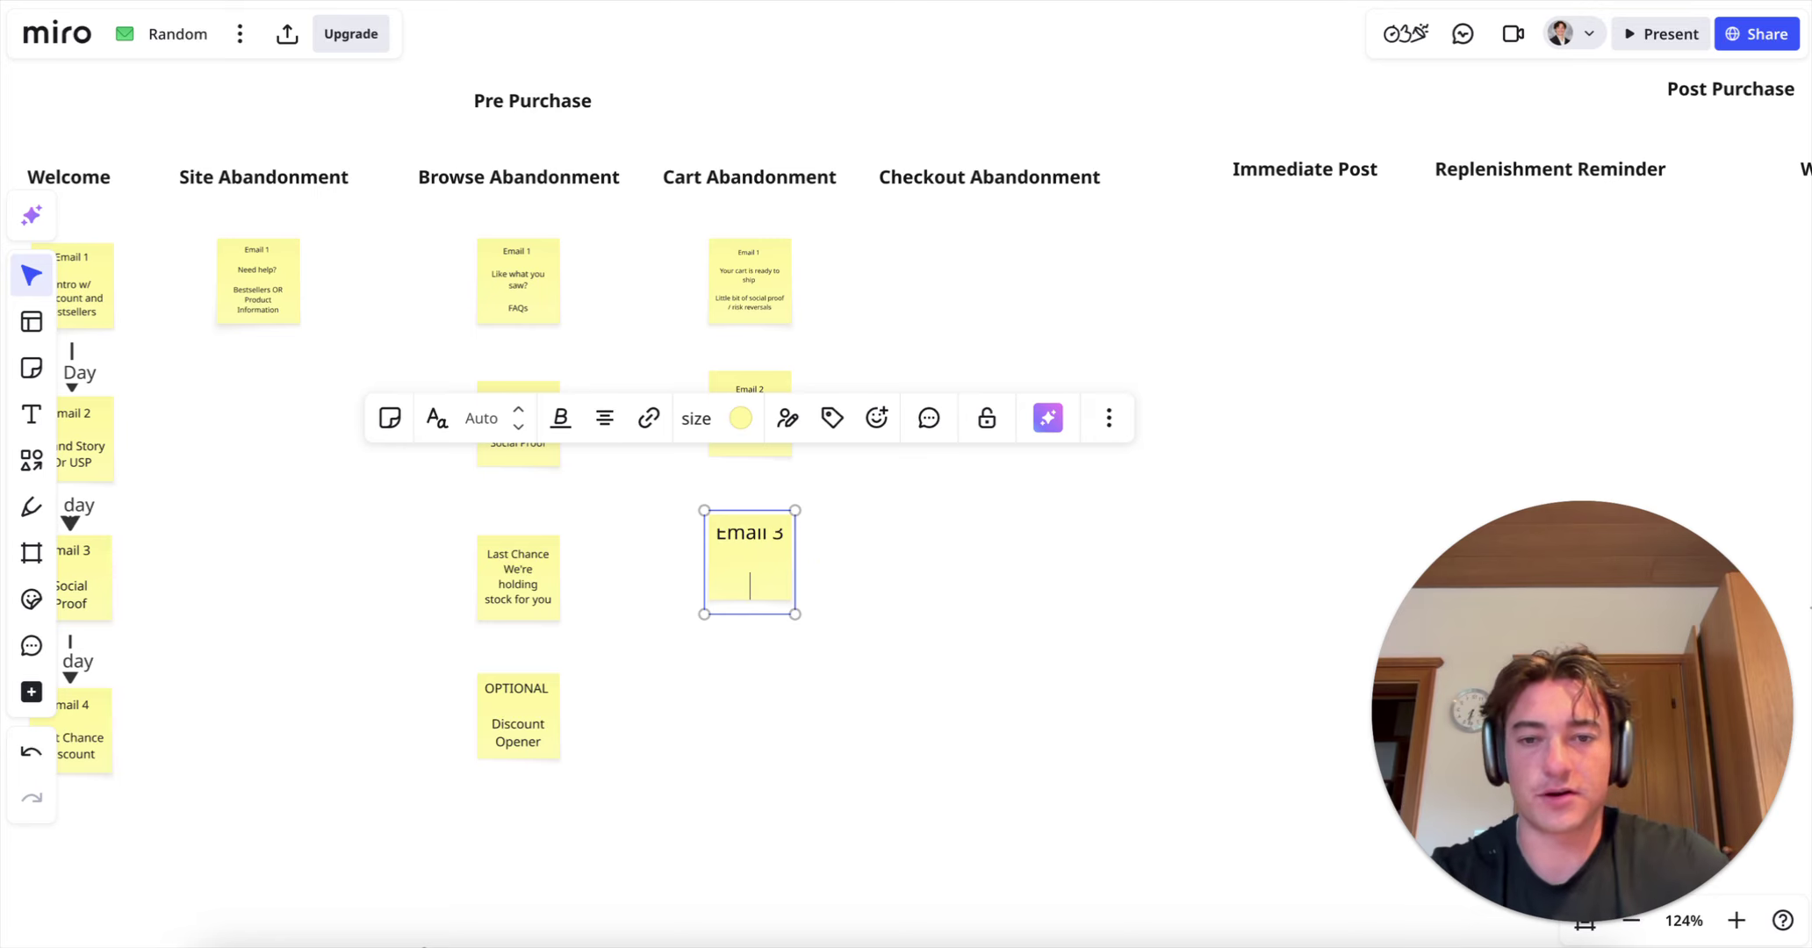
{"action": "type", "text": "Discount opener"}
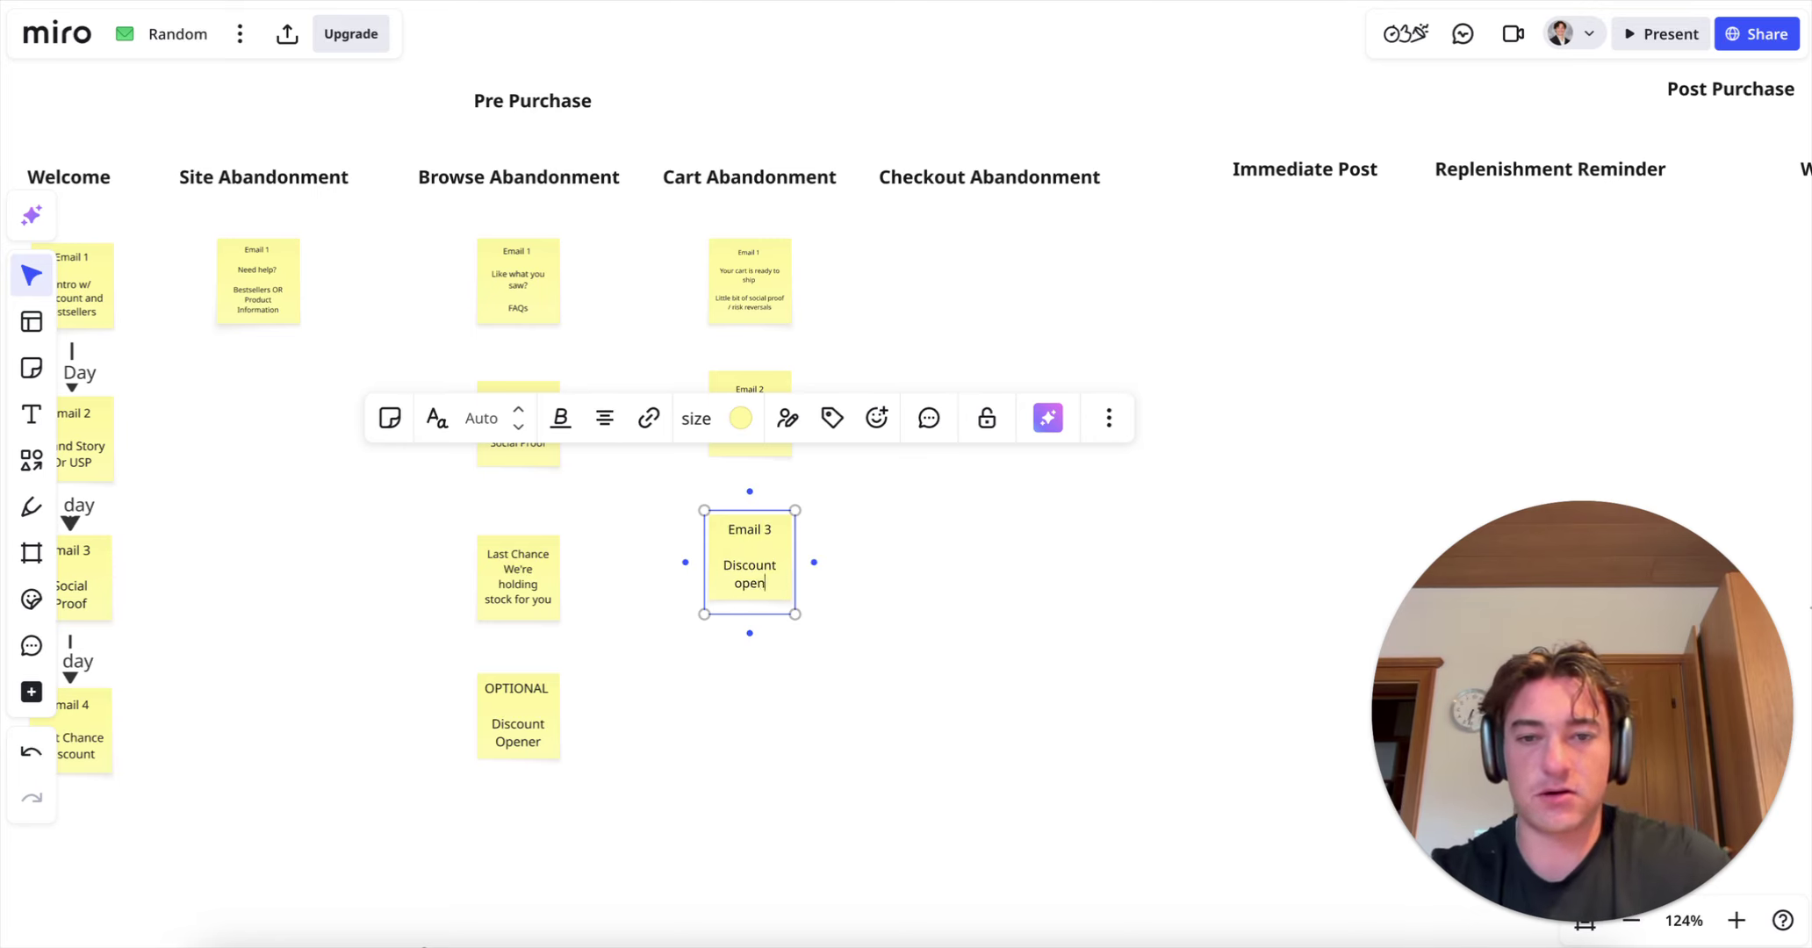
{"action": "left_click", "coordinate": [920, 654]}
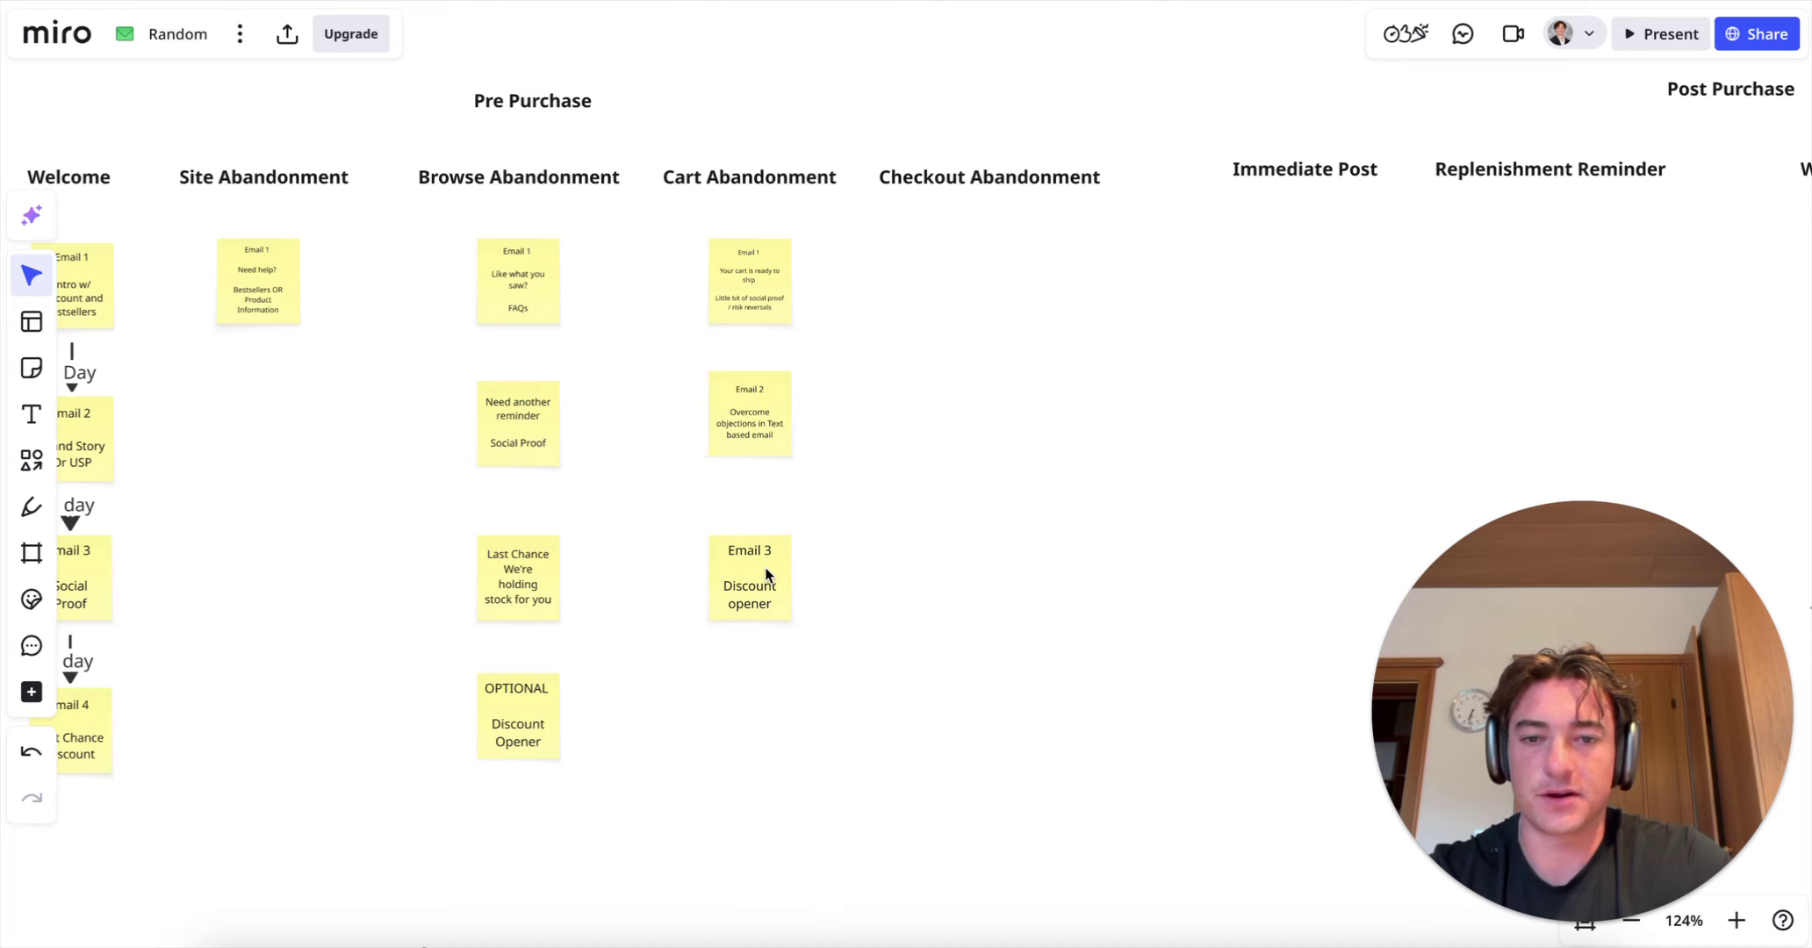
Step: Add a fourth Cart Abandonment sticky note reading "Email 4" and "Discount closer", aligned beneath Email 3
{"action": "left_click", "coordinate": [31, 367]}
{"action": "left_click", "coordinate": [758, 749]}
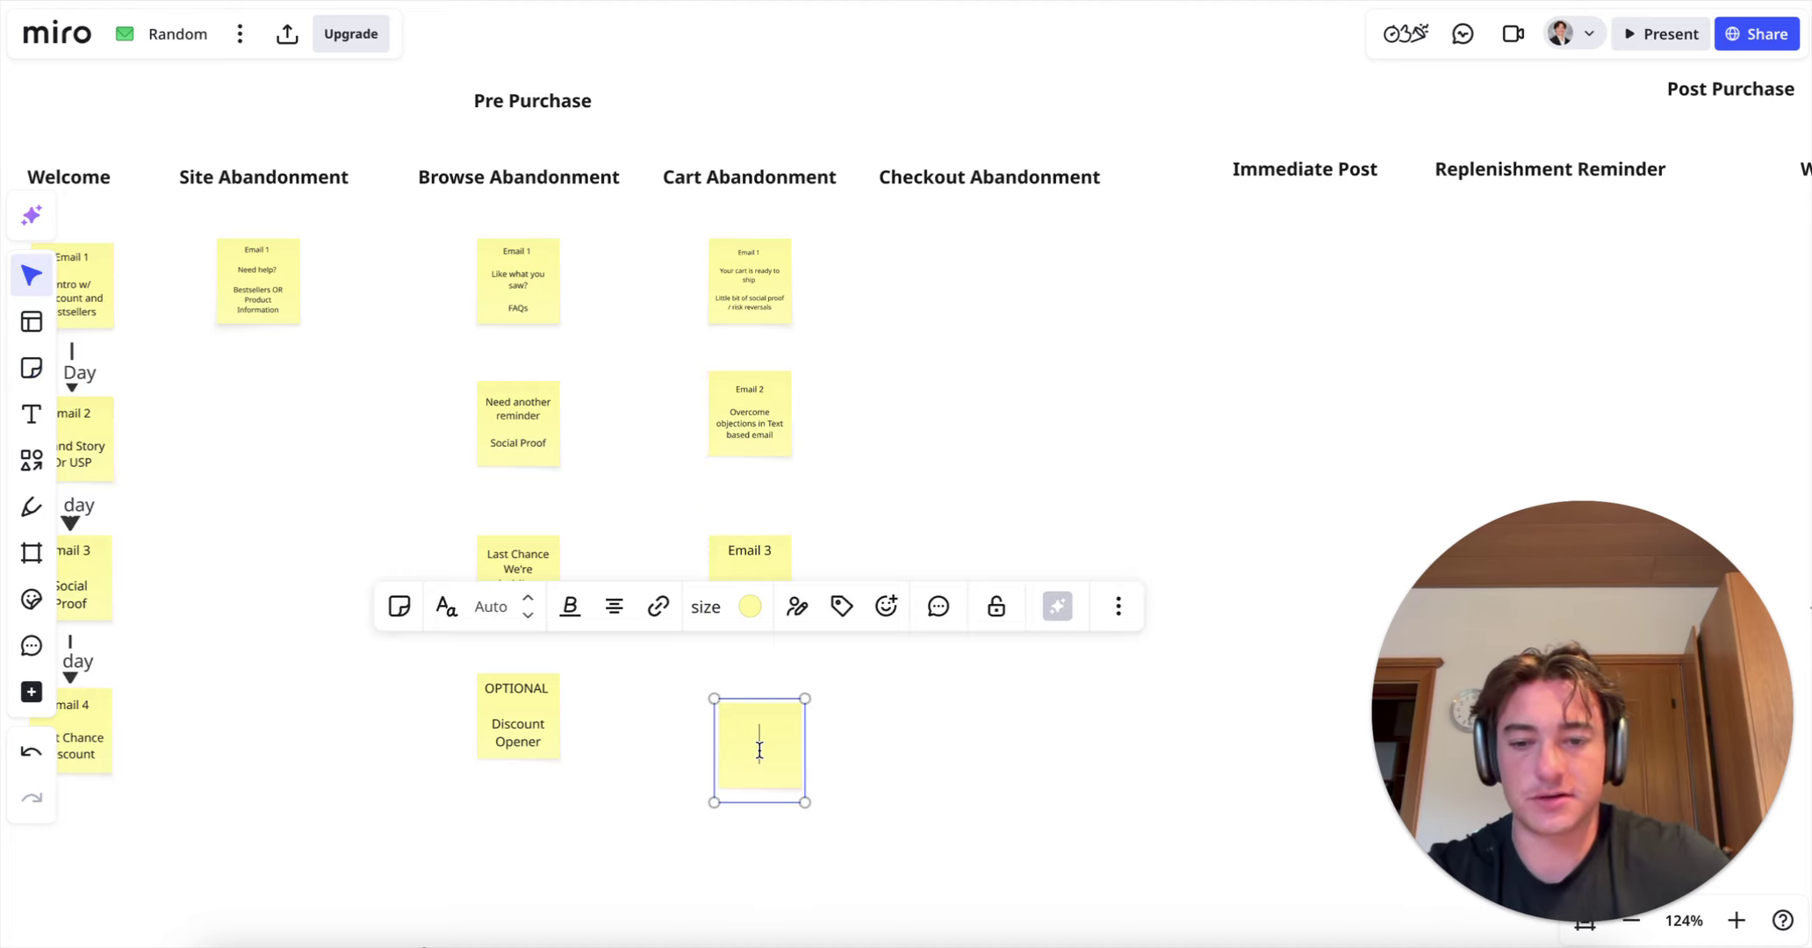
{"action": "type", "text": "Email 4"}
{"action": "key", "text": "Return"}
{"action": "key", "text": "Return"}
{"action": "type", "text": "Discou"}
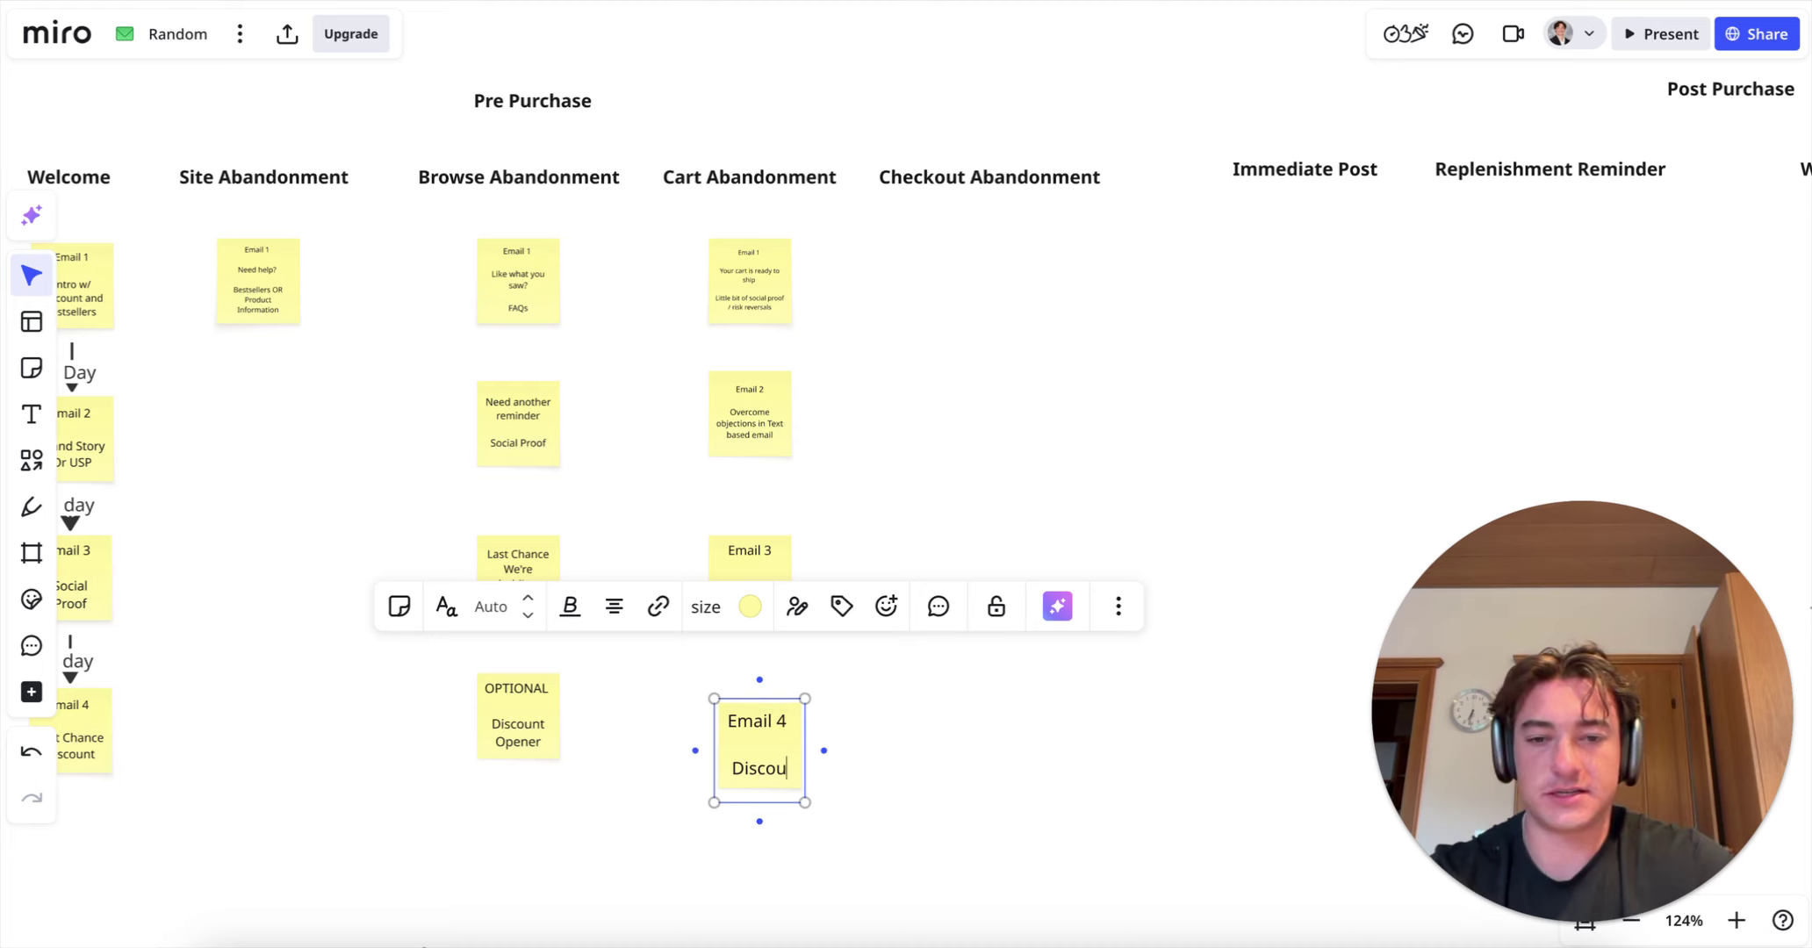
{"action": "type", "text": "nt closer"}
{"action": "left_click", "coordinate": [876, 768]}
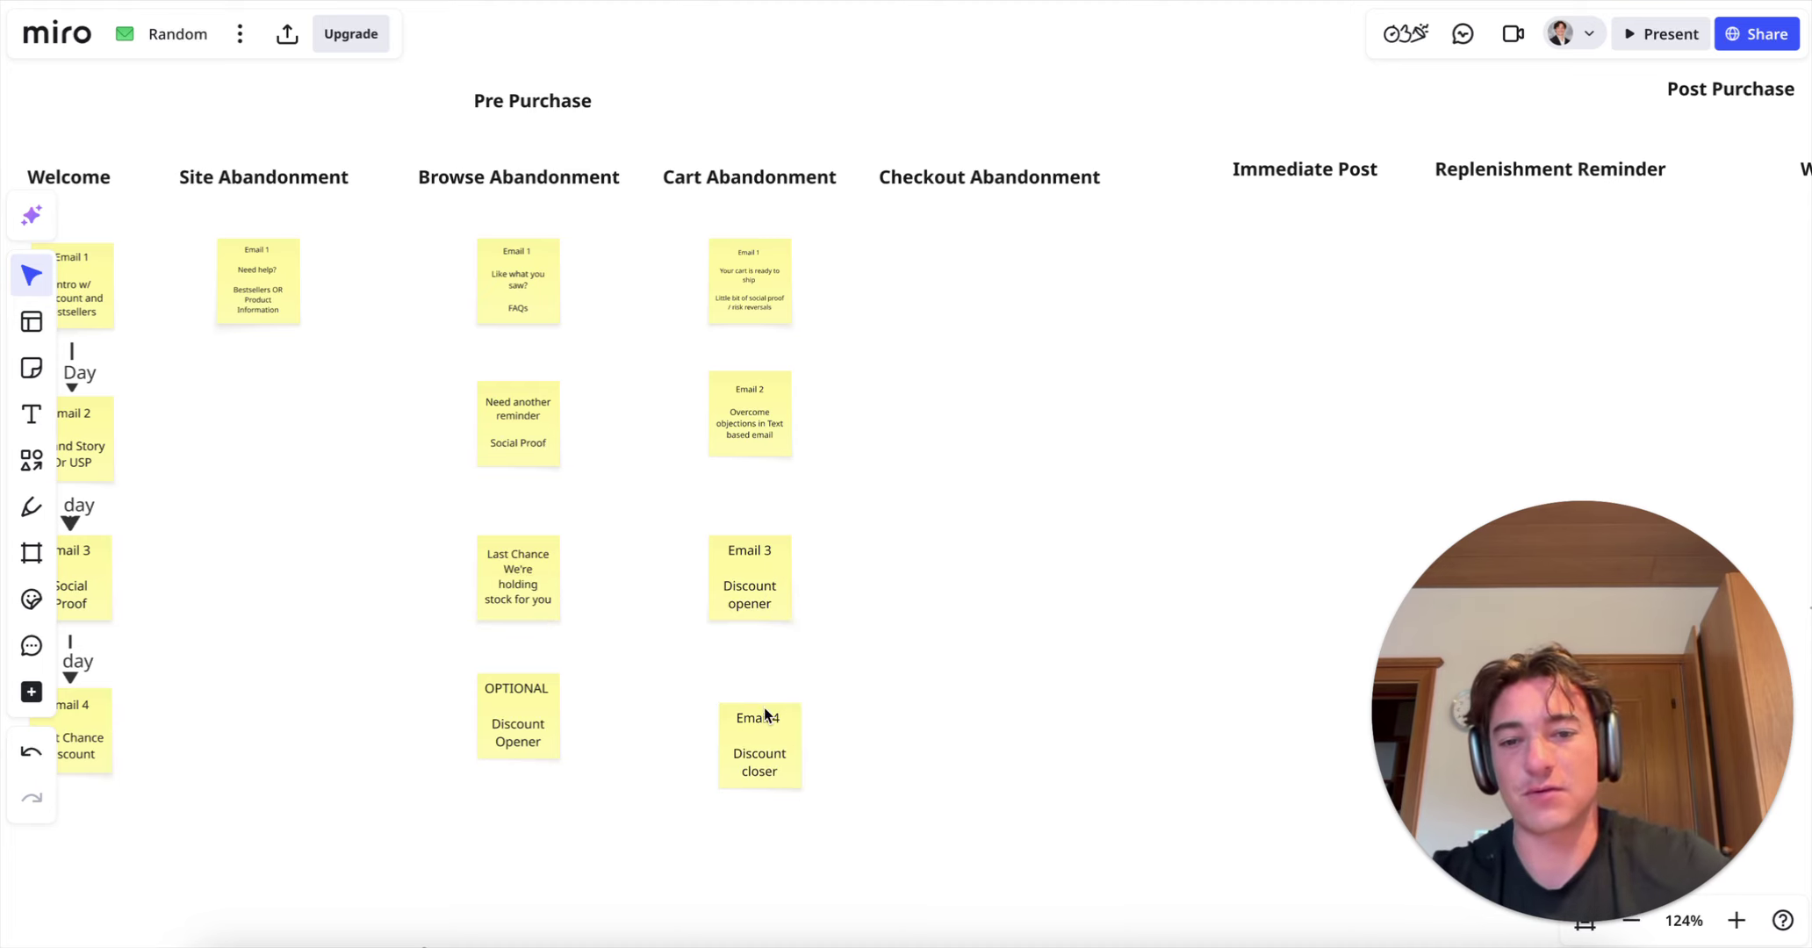
{"action": "left_click_drag", "start_coordinate": [765, 715], "coordinate": [756, 700]}
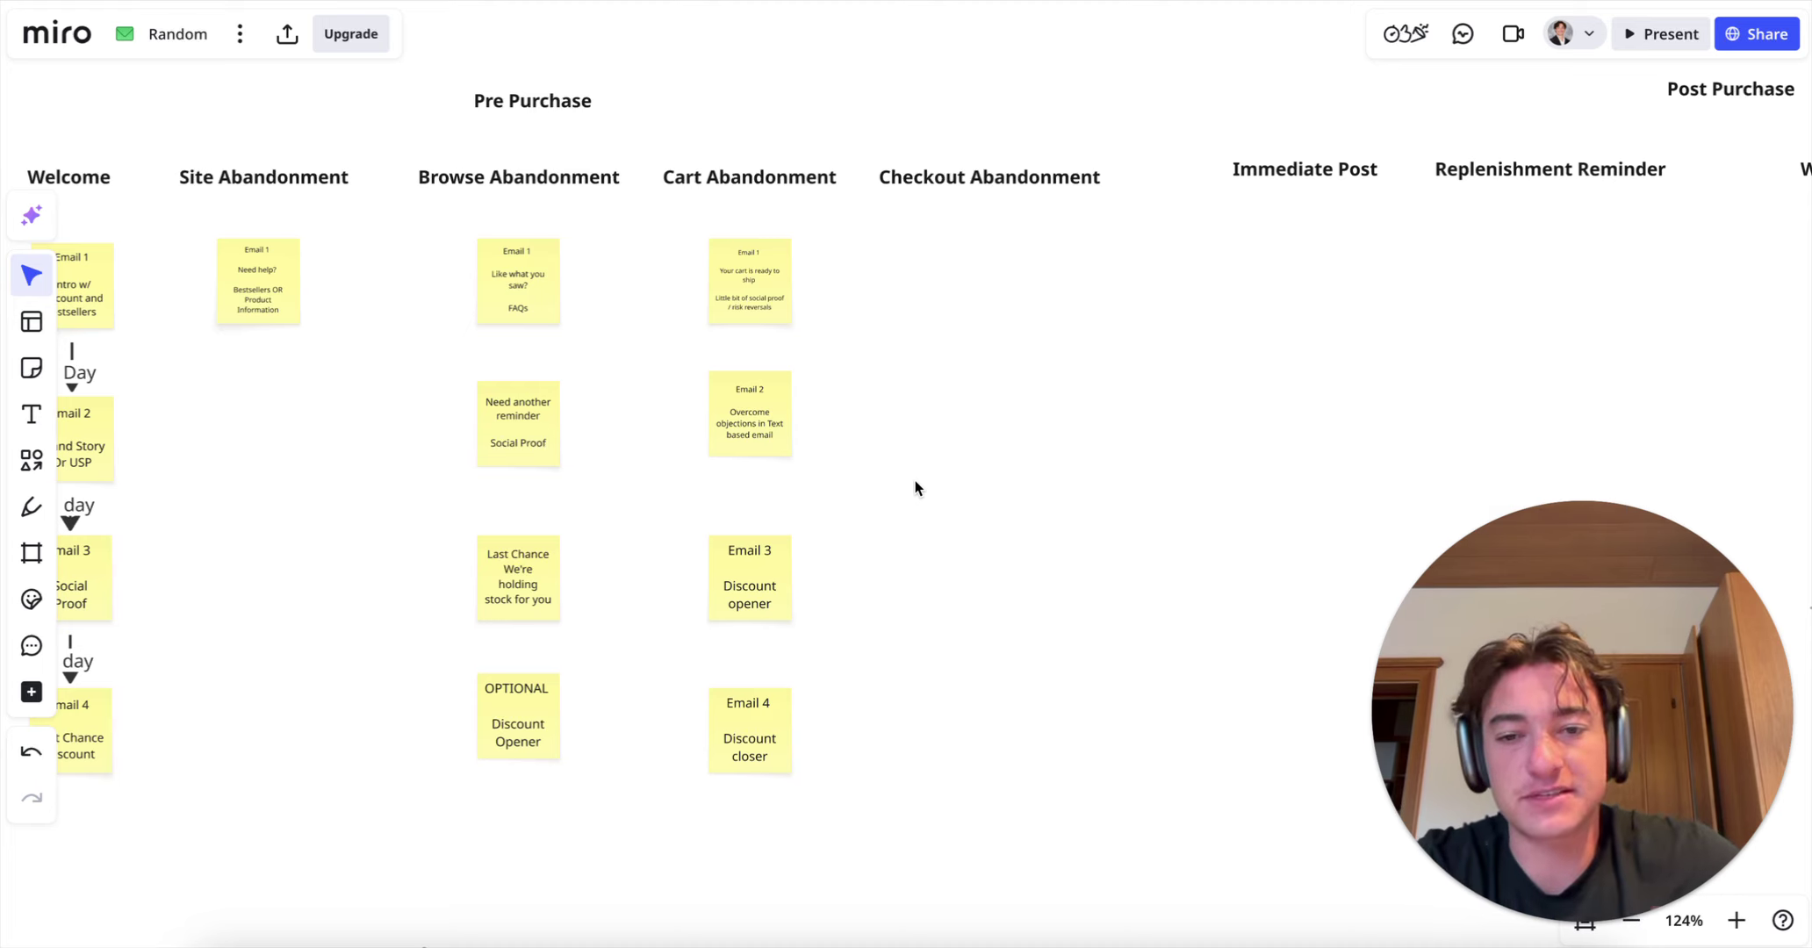
{"action": "left_click", "coordinate": [766, 309]}
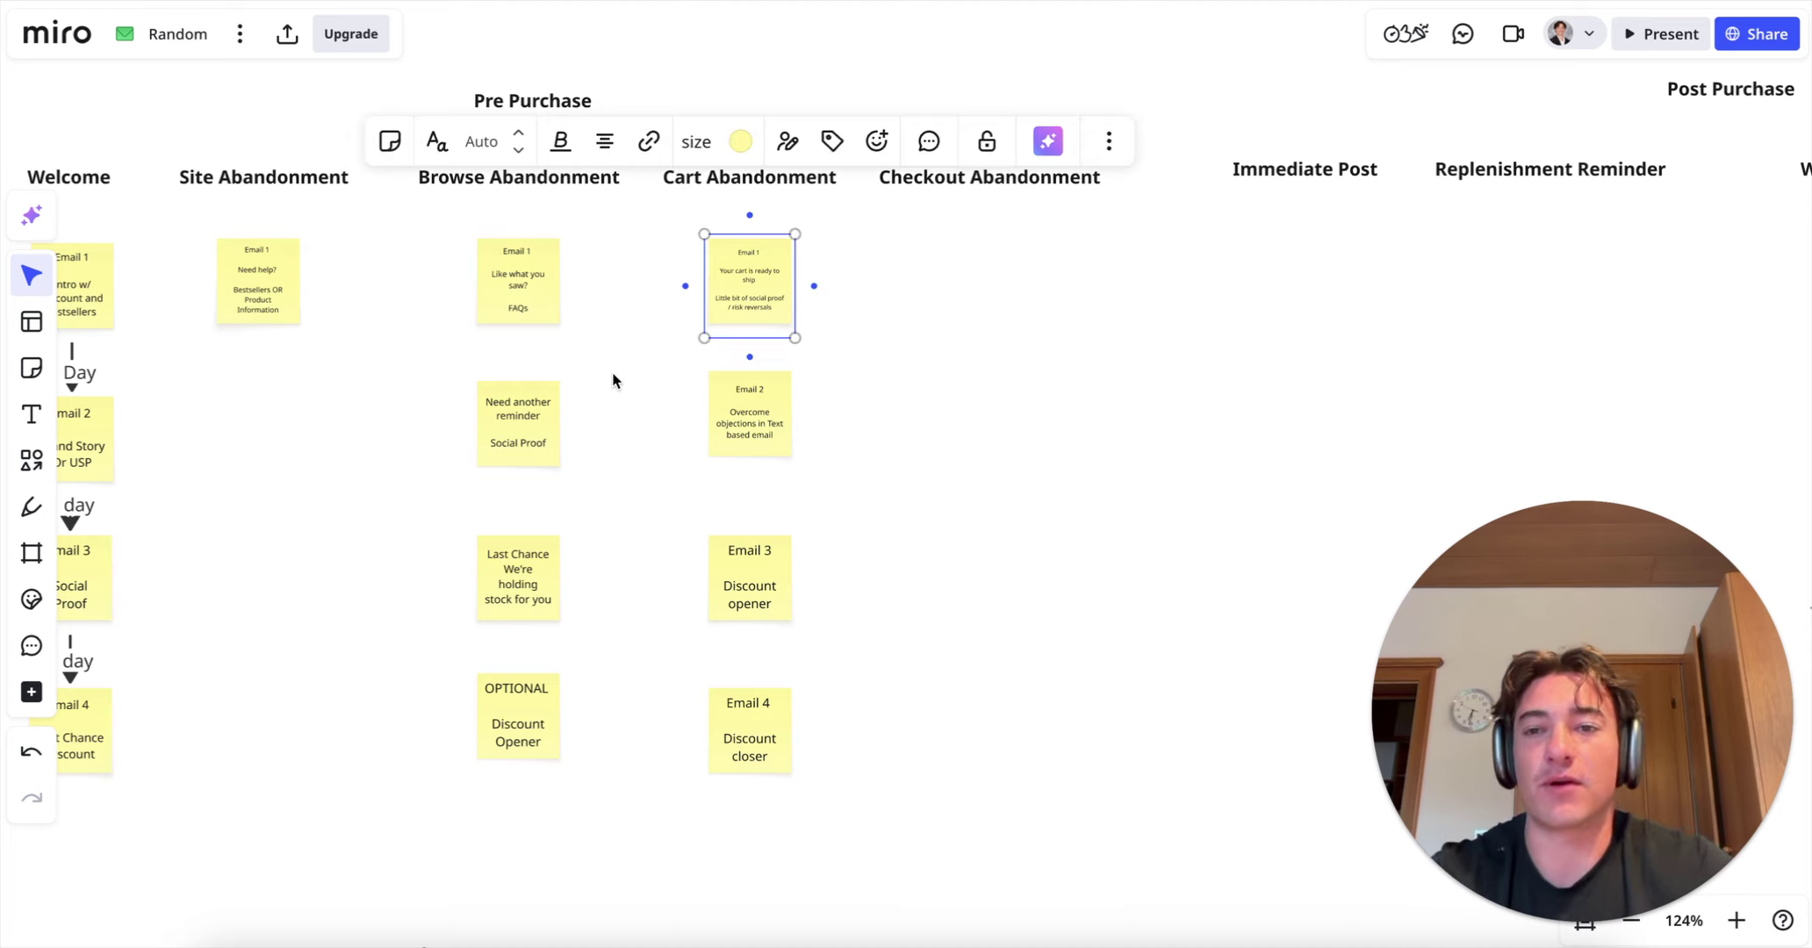
{"action": "scroll", "coordinate": [527, 369], "scroll_direction": "left", "scroll_amount": 4}
{"action": "scroll", "coordinate": [527, 369], "scroll_direction": "up", "scroll_amount": 1}
{"action": "left_click", "coordinate": [833, 362]}
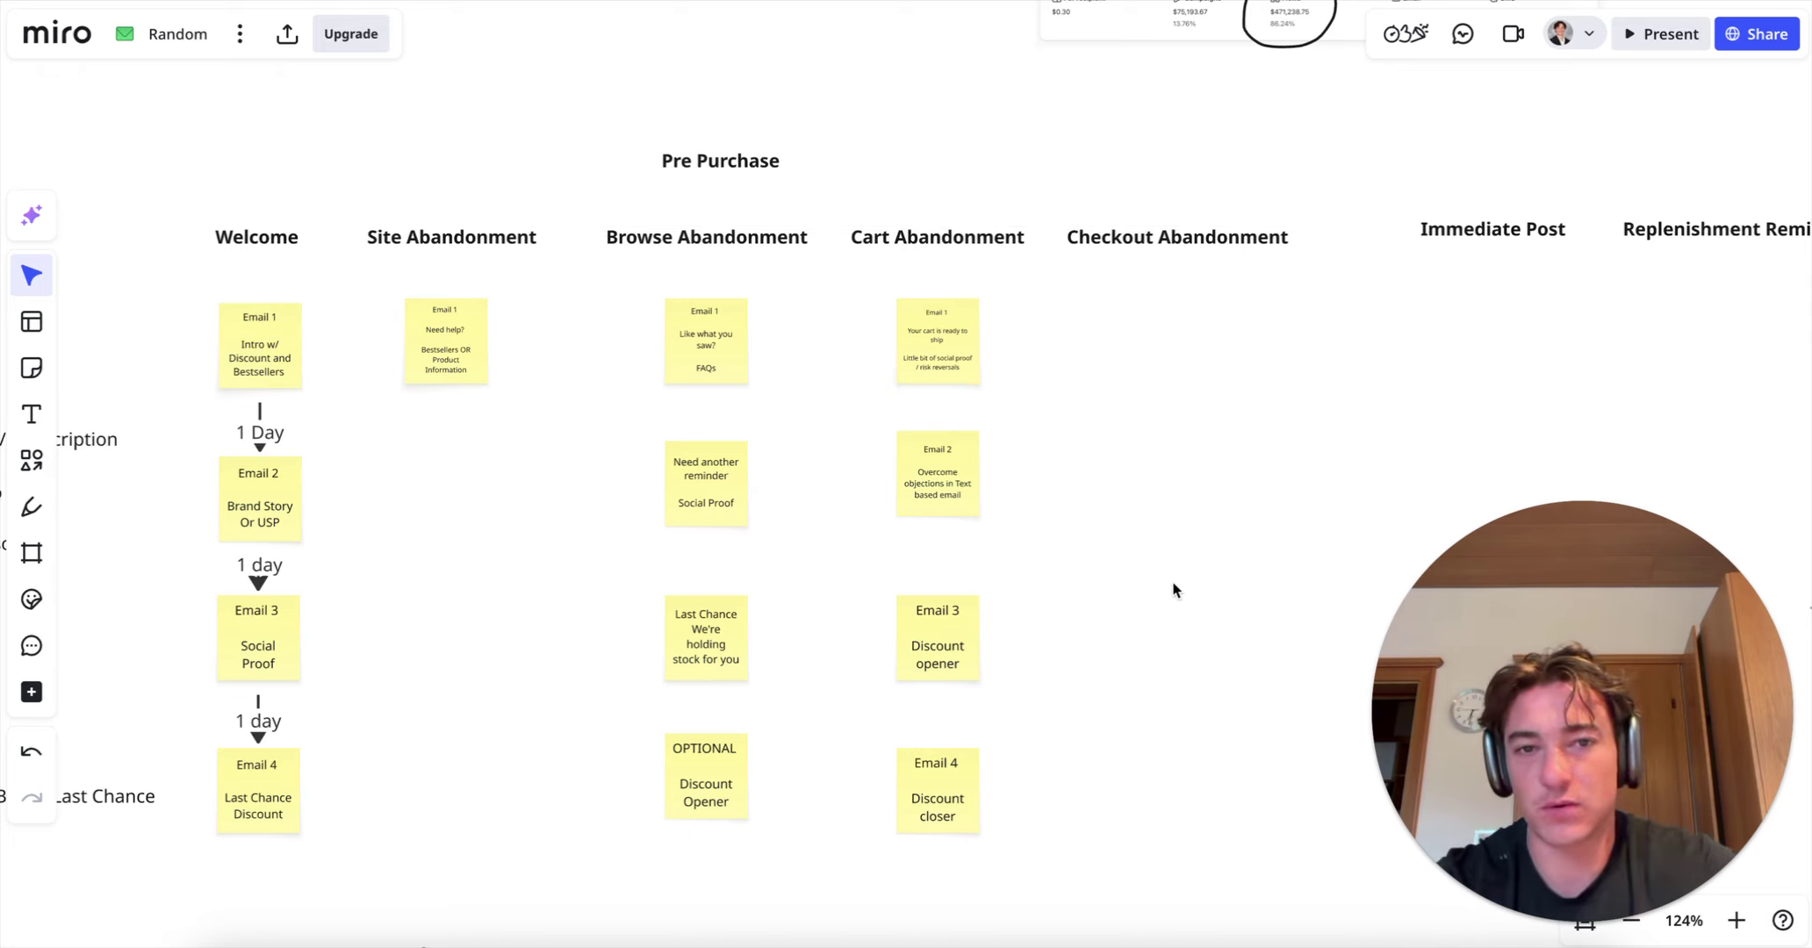
{"action": "scroll", "coordinate": [1254, 574], "scroll_direction": "right", "scroll_amount": 3}
{"action": "scroll", "coordinate": [1254, 574], "scroll_direction": "down", "scroll_amount": 1}
{"action": "left_click_drag", "start_coordinate": [758, 854], "coordinate": [650, 290]}
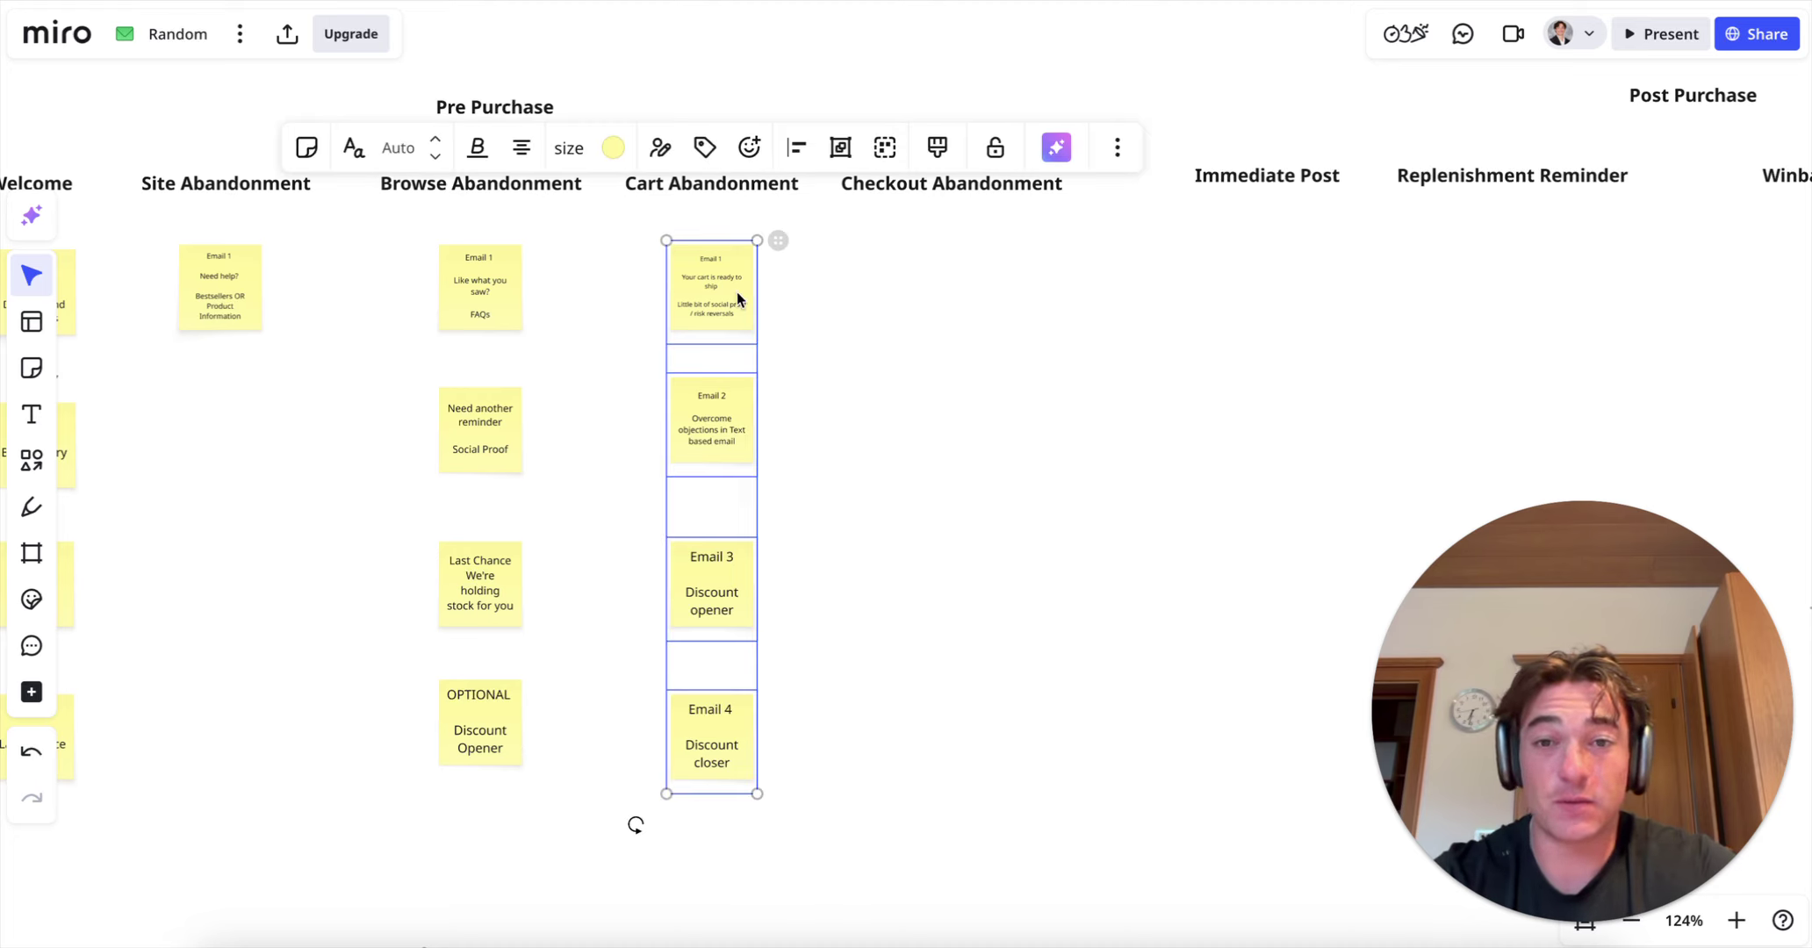
{"action": "key", "text": "ctrl+v"}
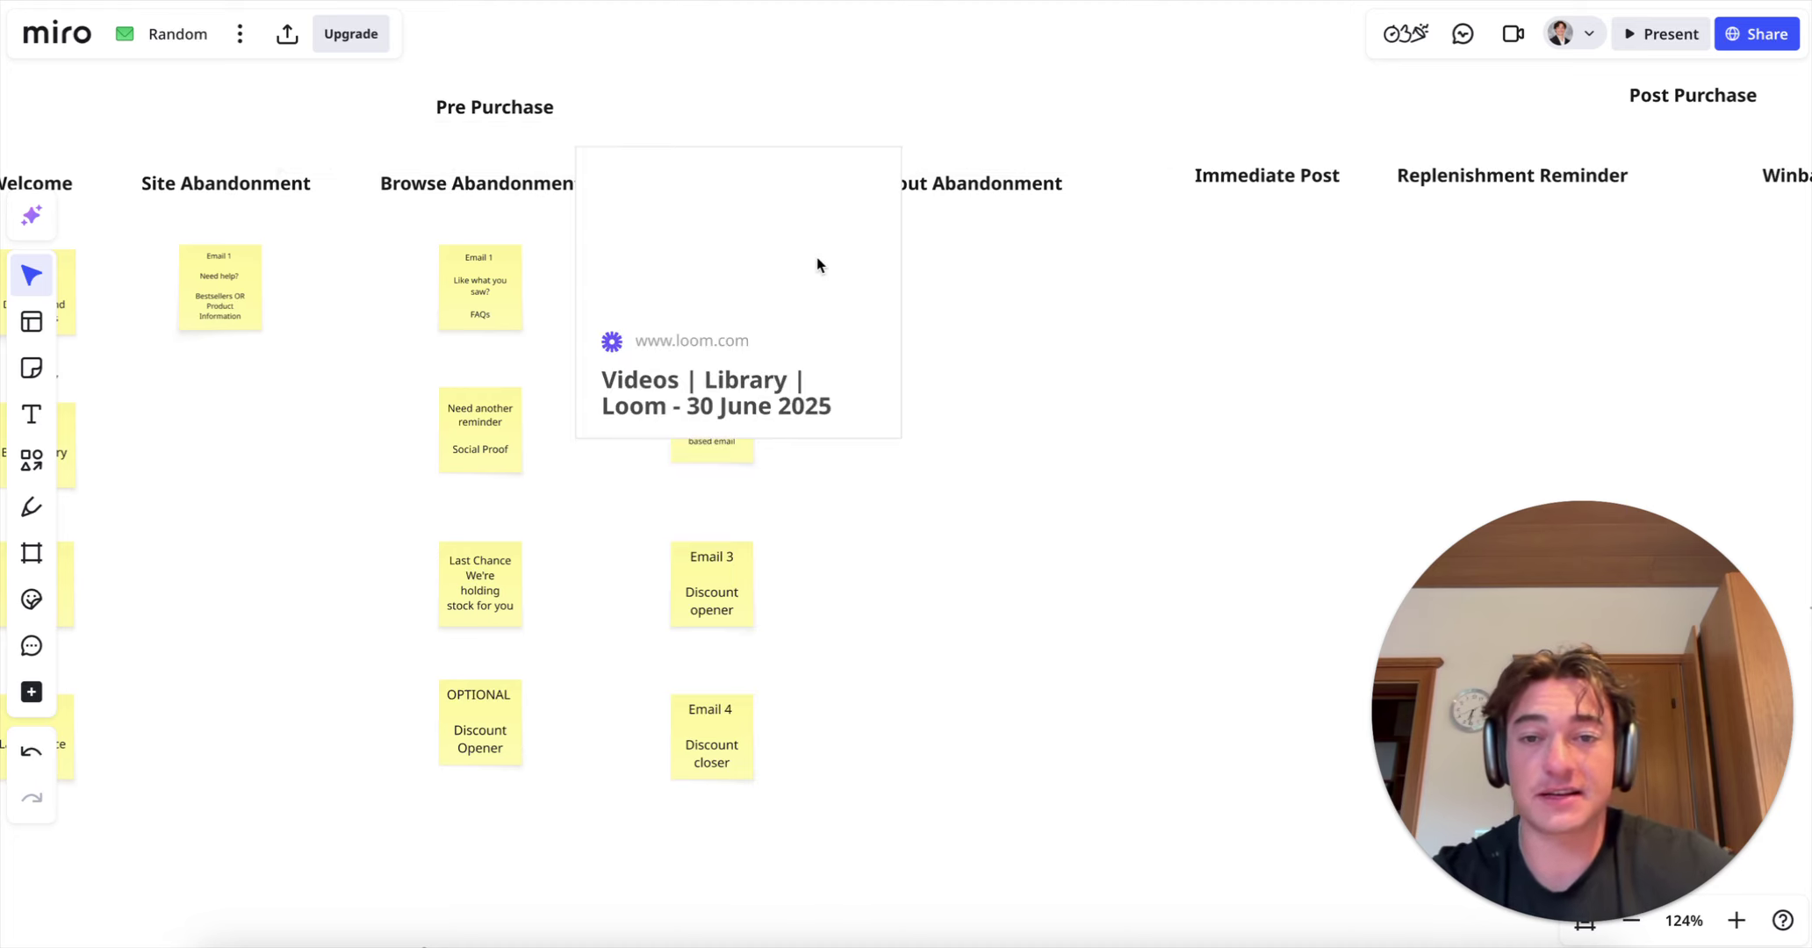
{"action": "key", "text": "ctrl+z"}
Step: Duplicate the four Cart Abandonment notes and place the copies in line under the Checkout Abandonment heading
{"action": "left_click_drag", "start_coordinate": [635, 250], "coordinate": [777, 639]}
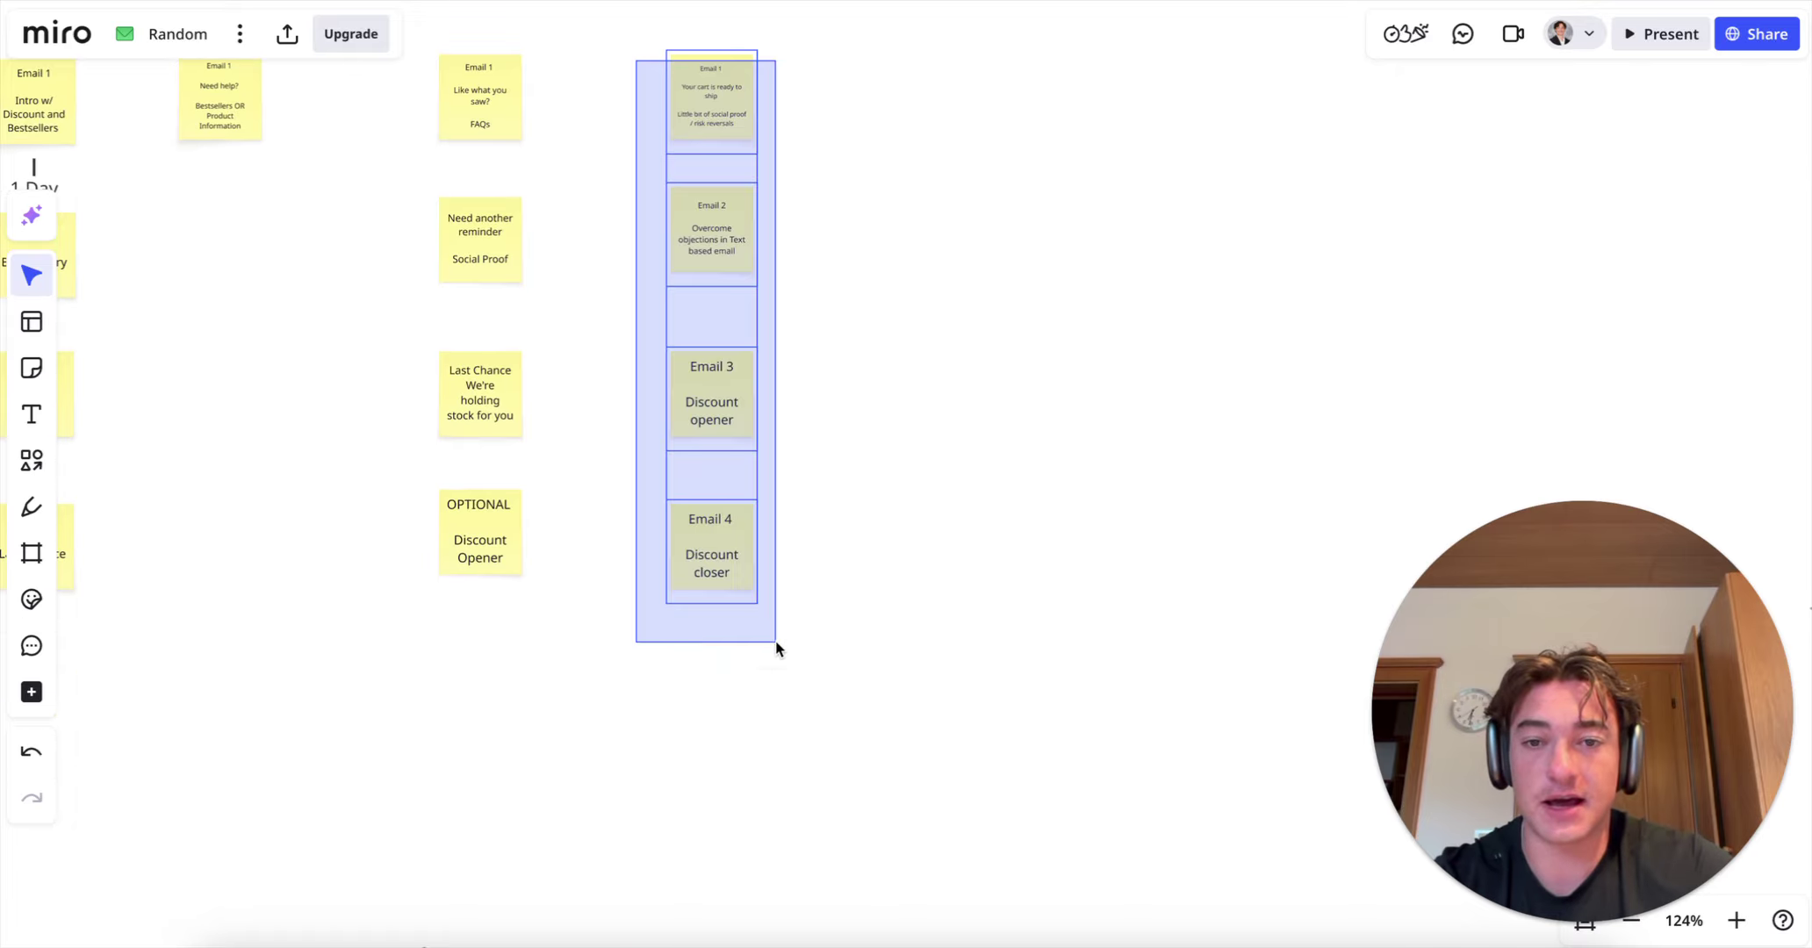
{"action": "key", "text": "ctrl+d"}
{"action": "scroll", "coordinate": [756, 399], "scroll_direction": "up", "scroll_amount": 3}
{"action": "scroll", "coordinate": [755, 400], "scroll_direction": "right", "scroll_amount": 1}
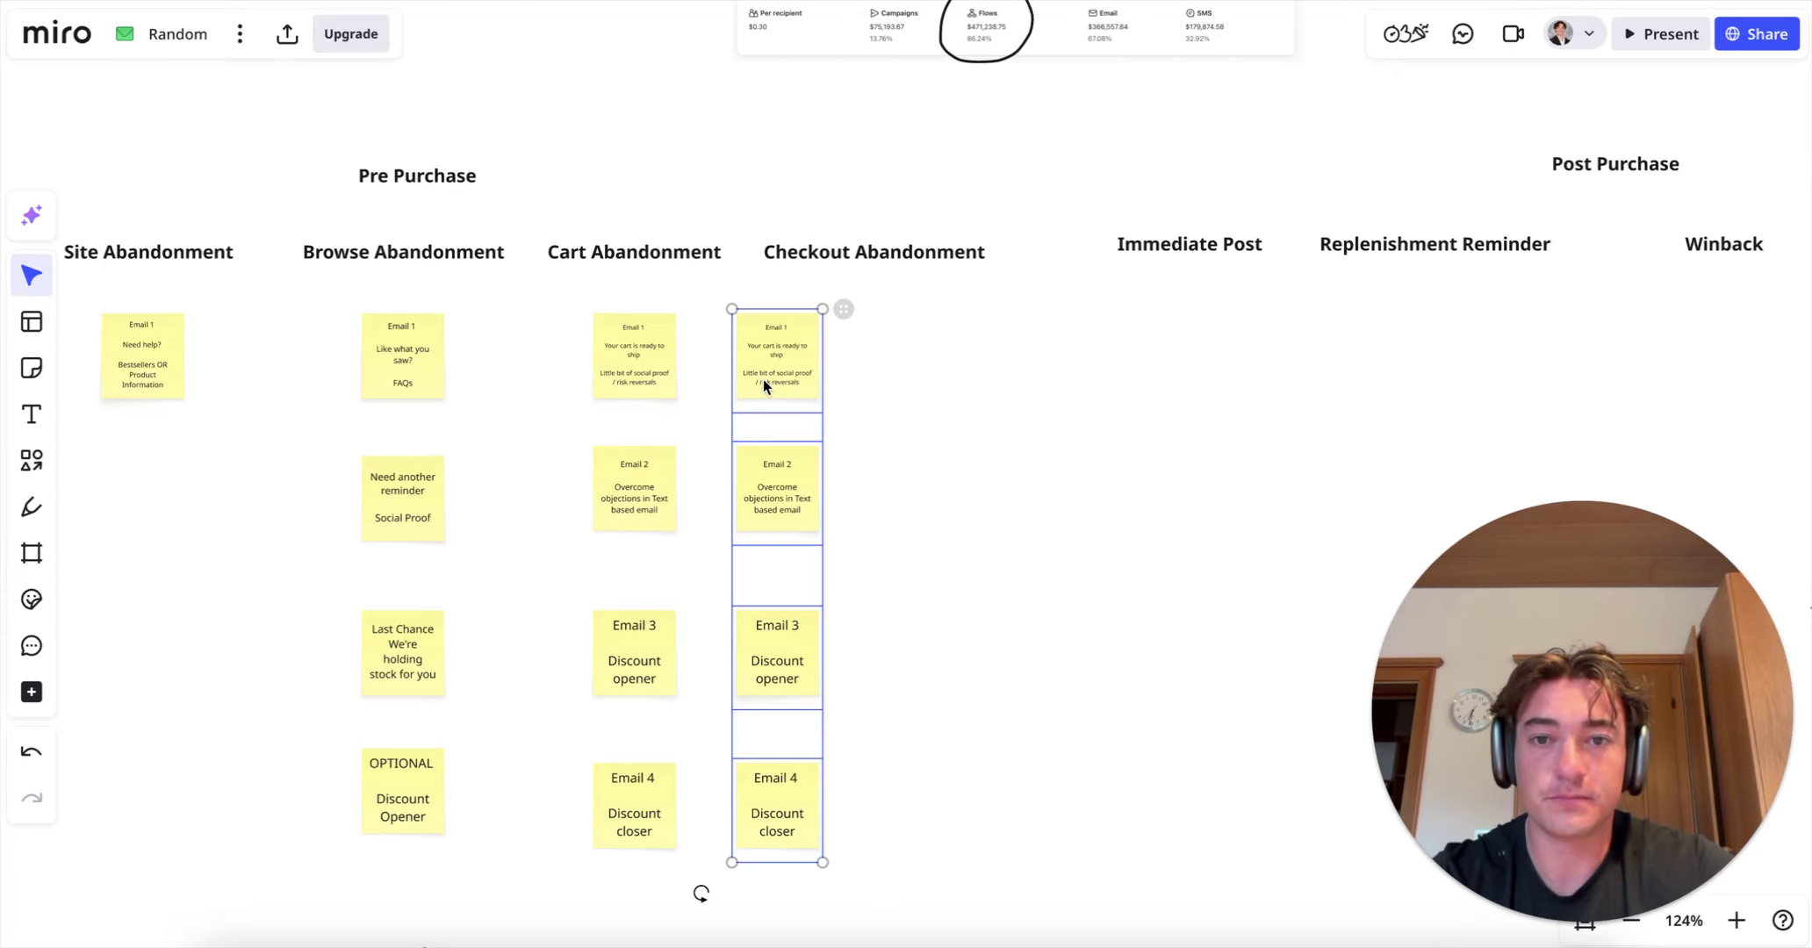
{"action": "left_click_drag", "start_coordinate": [781, 359], "coordinate": [868, 355]}
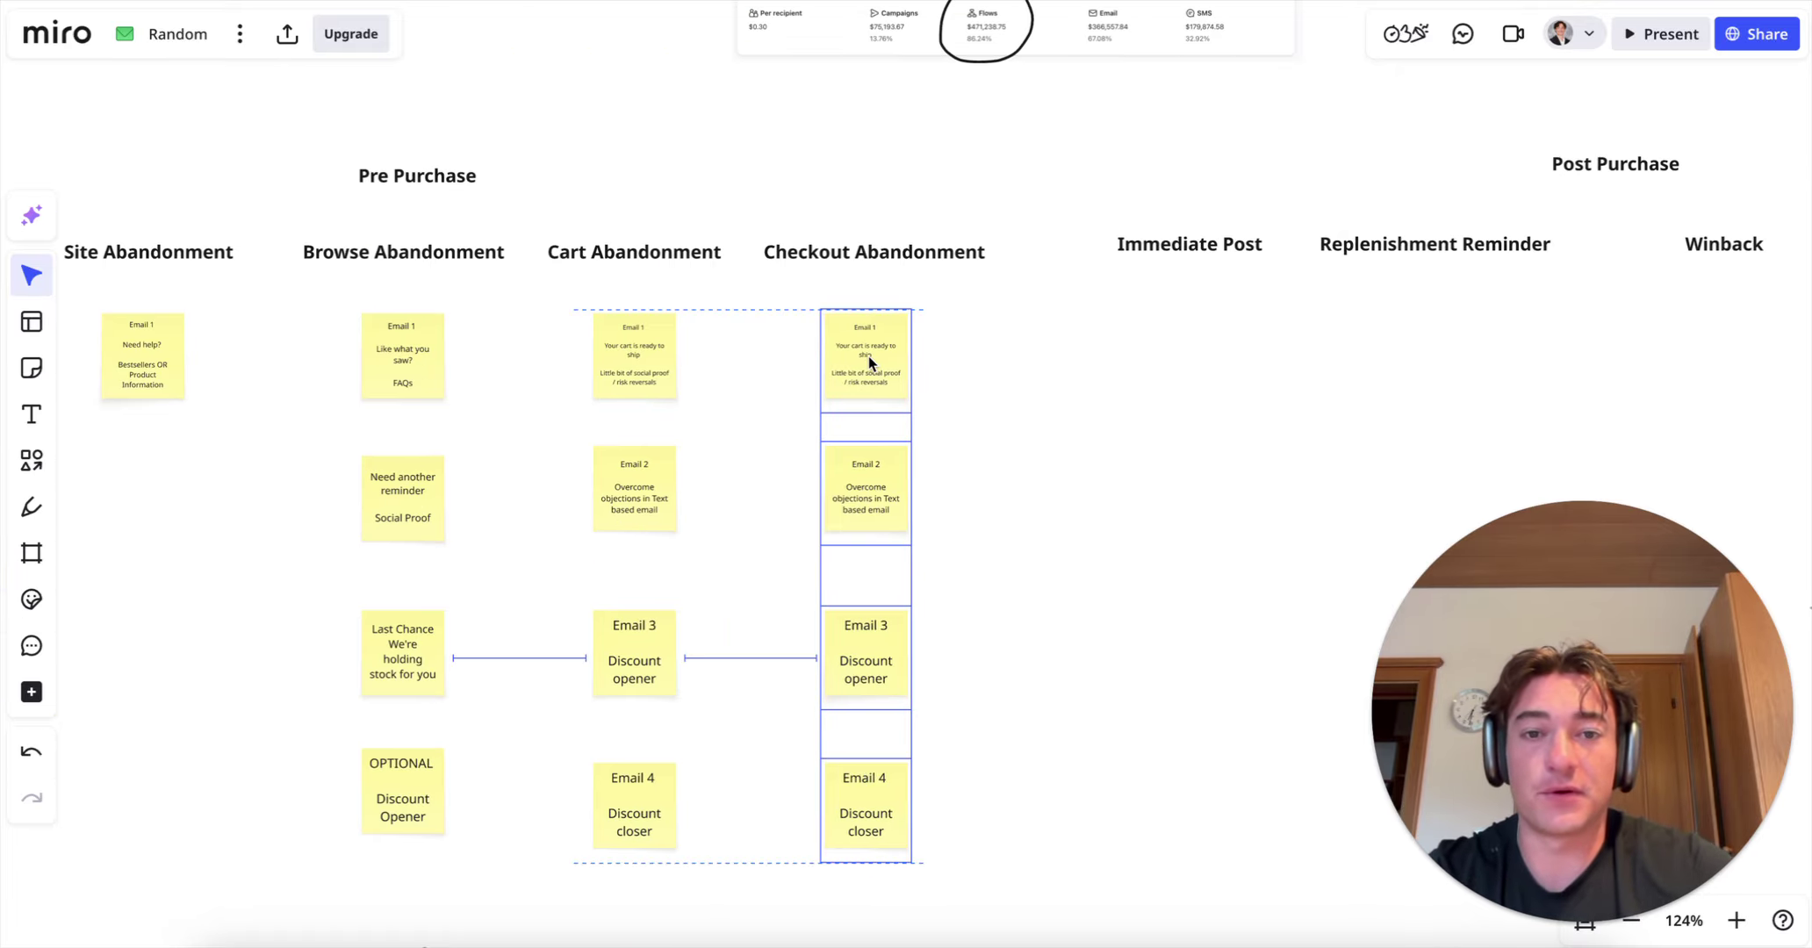
{"action": "left_click", "coordinate": [1029, 420]}
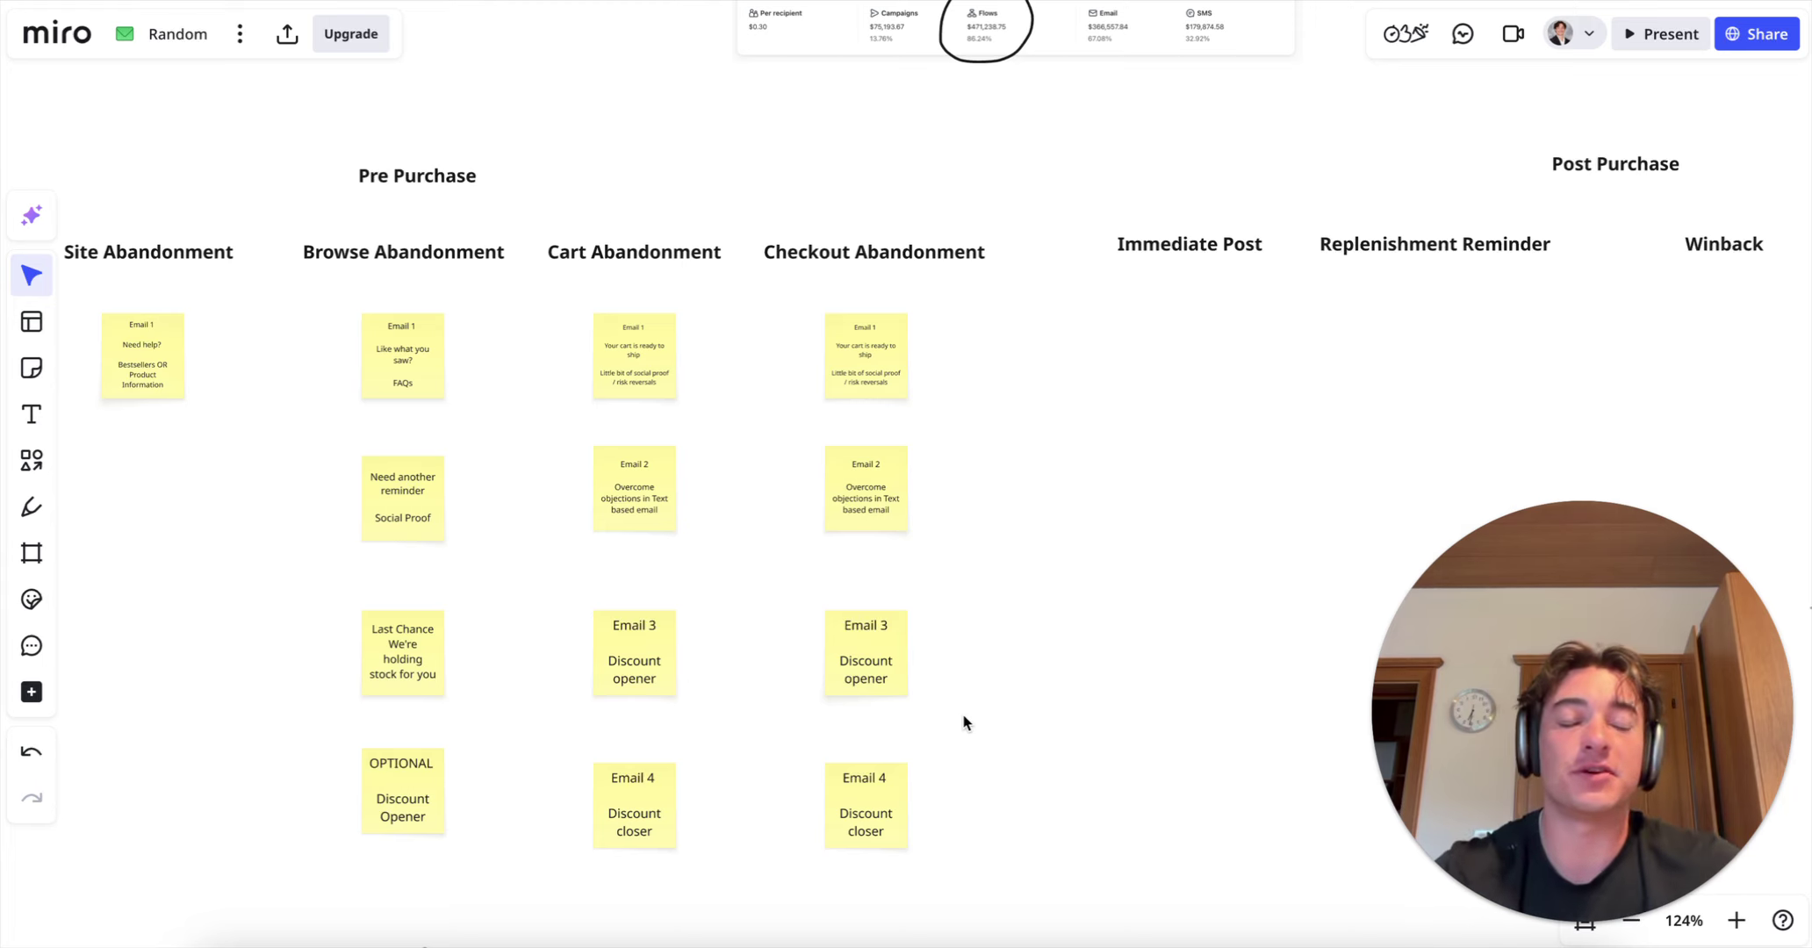
Step: Shift the Checkout Abandonment notes down and outward, then duplicate them to form two side-by-side columns beneath the heading
{"action": "left_click_drag", "start_coordinate": [988, 879], "coordinate": [970, 425]}
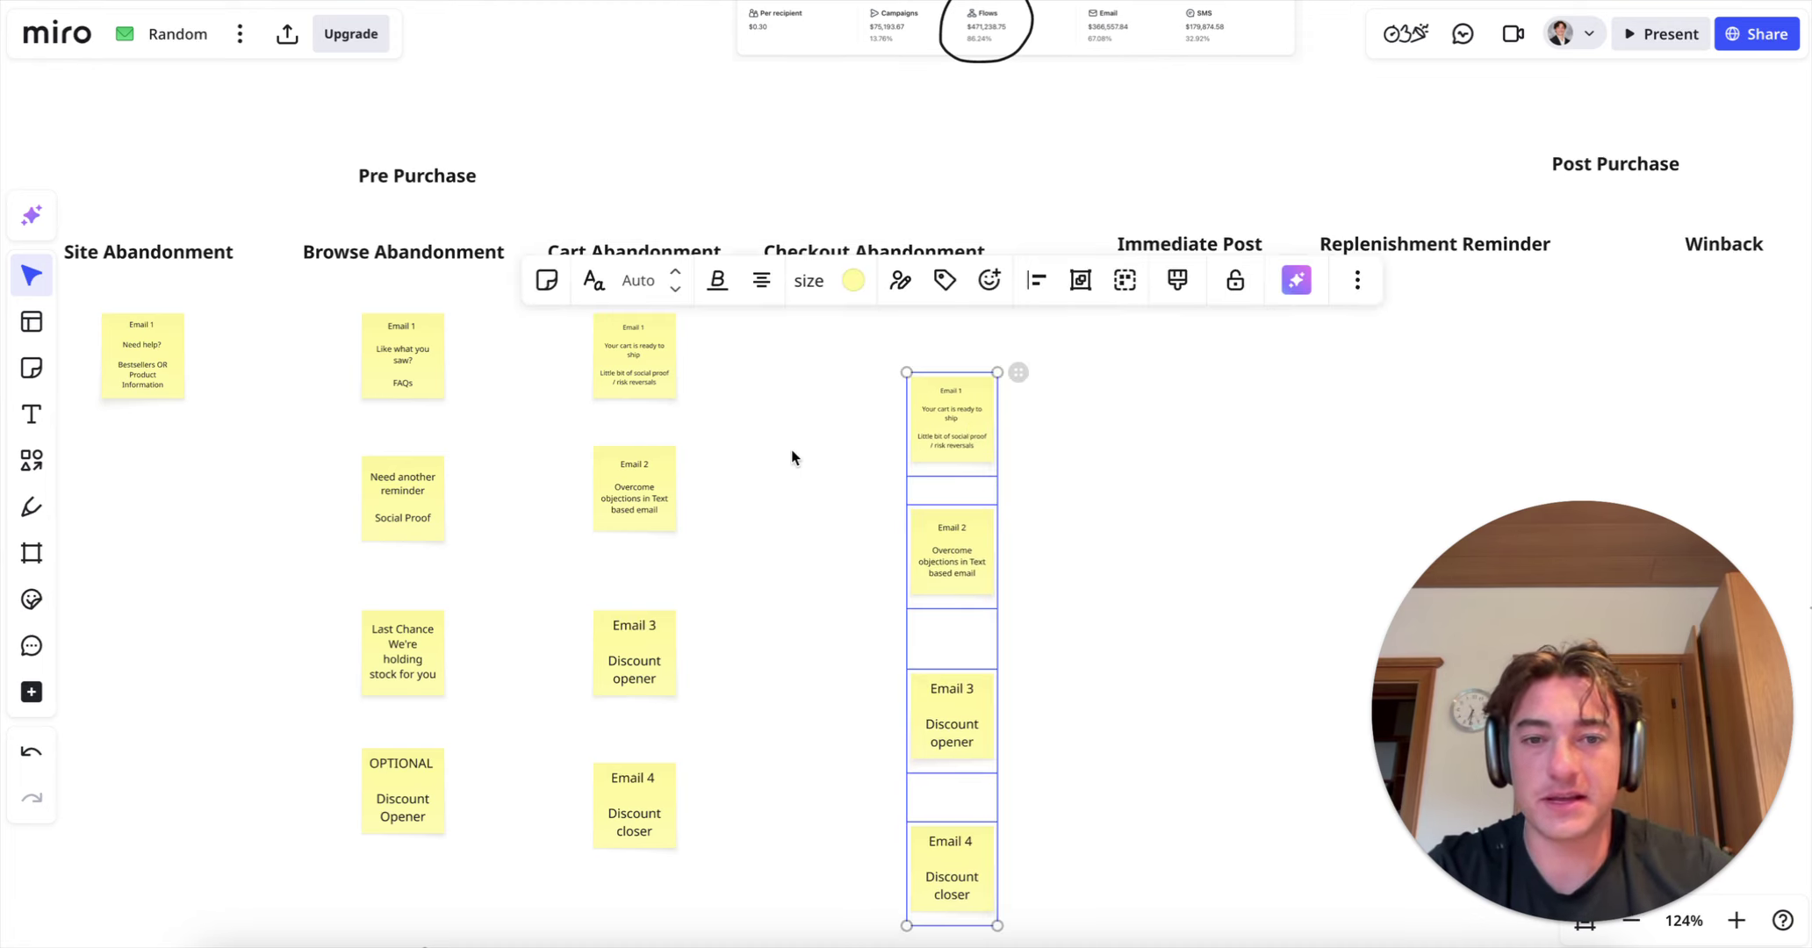
{"action": "left_click", "coordinate": [1028, 837]}
{"action": "left_click_drag", "start_coordinate": [1030, 928], "coordinate": [922, 408]}
{"action": "key", "text": "ctrl+d"}
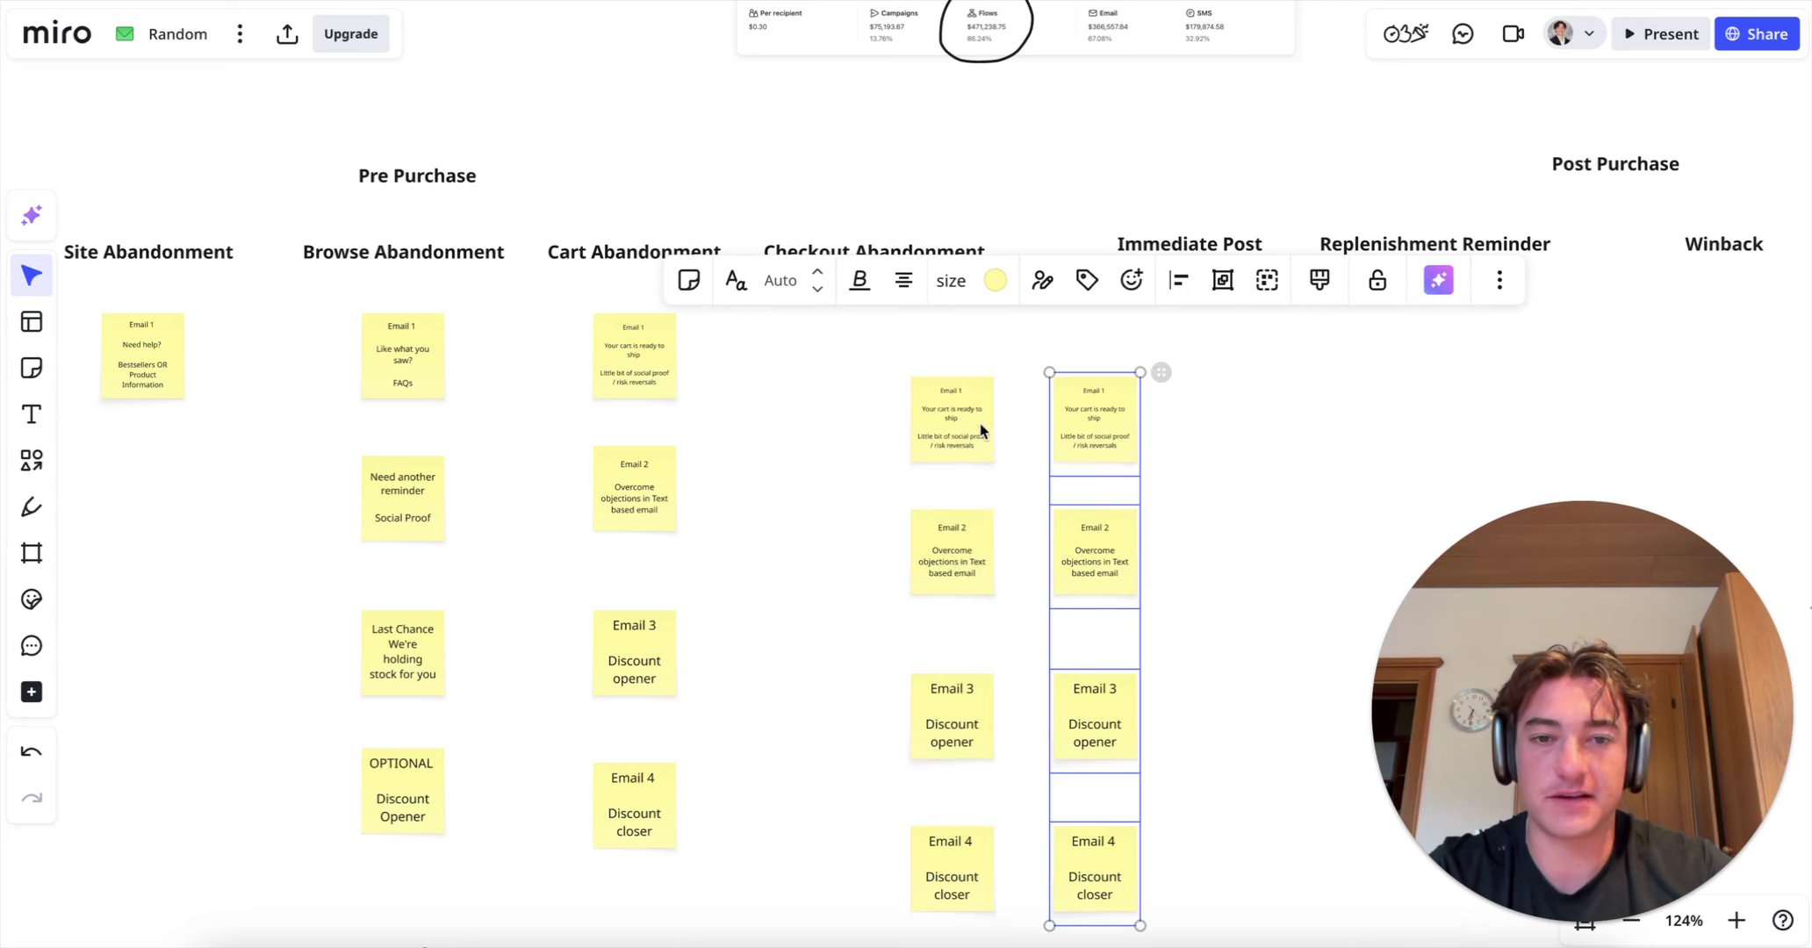
{"action": "left_click_drag", "start_coordinate": [1084, 528], "coordinate": [829, 531]}
Step: Add the text "Have they bought?" between the Checkout Abandonment heading and its two note columns
{"action": "left_click", "coordinate": [32, 414]}
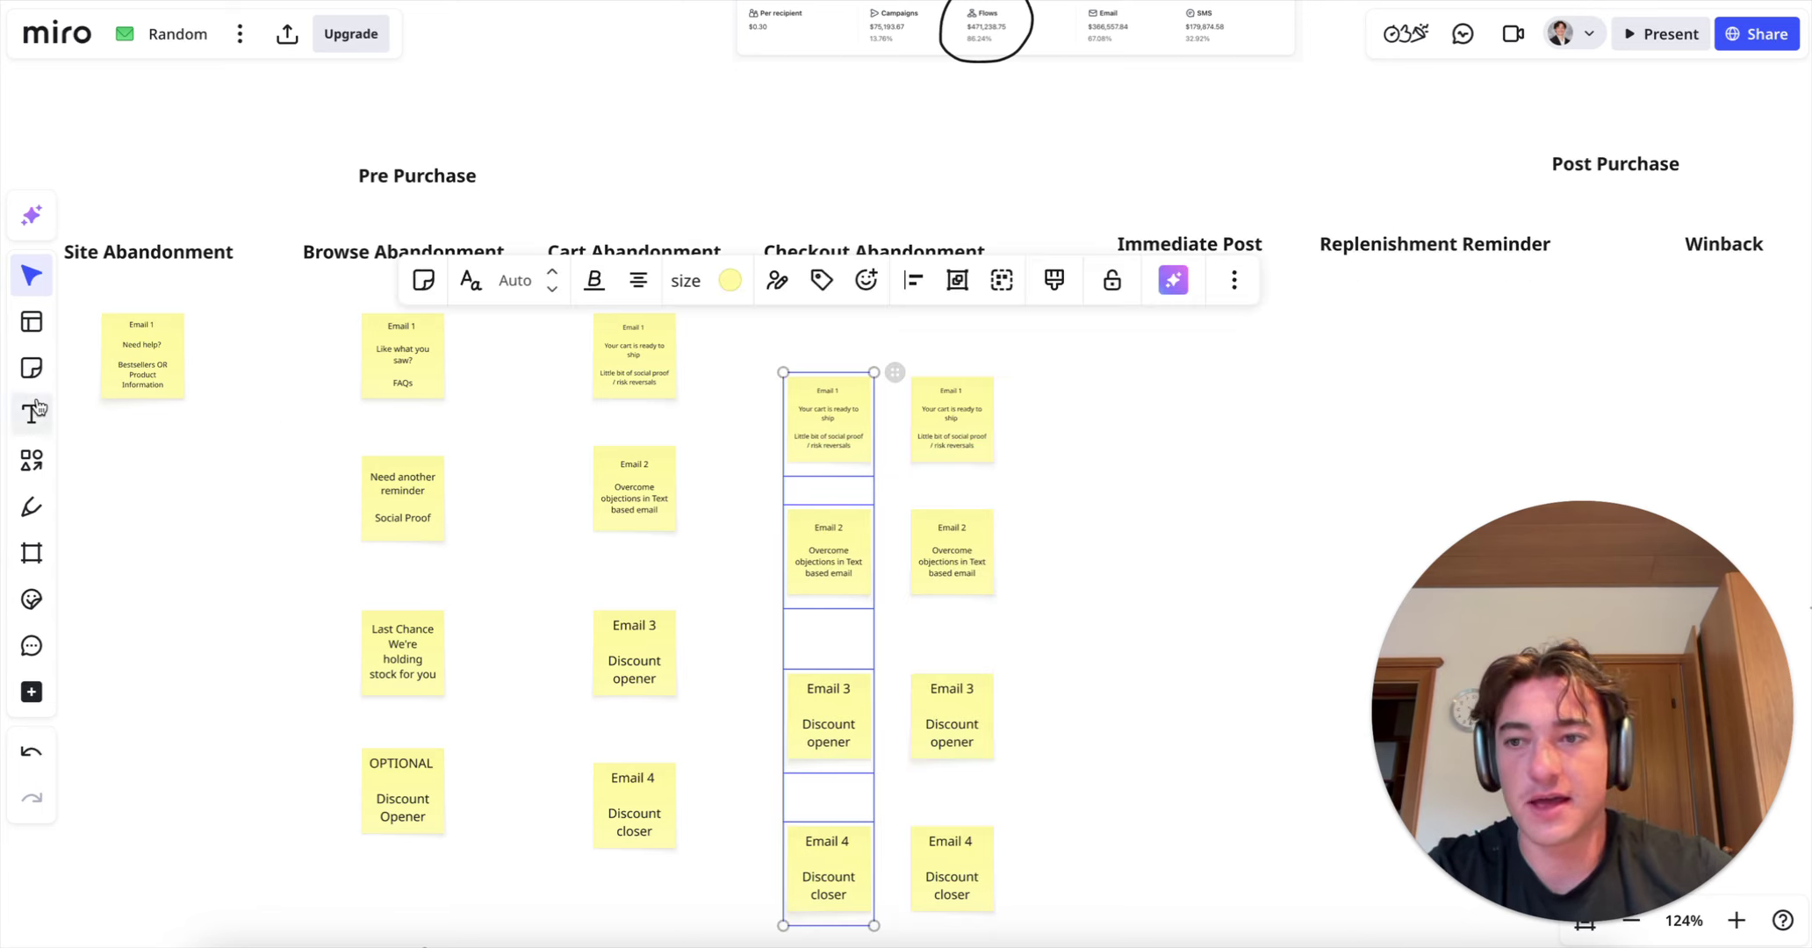
{"action": "left_click", "coordinate": [878, 309]}
{"action": "type", "text": "Have they bought?"}
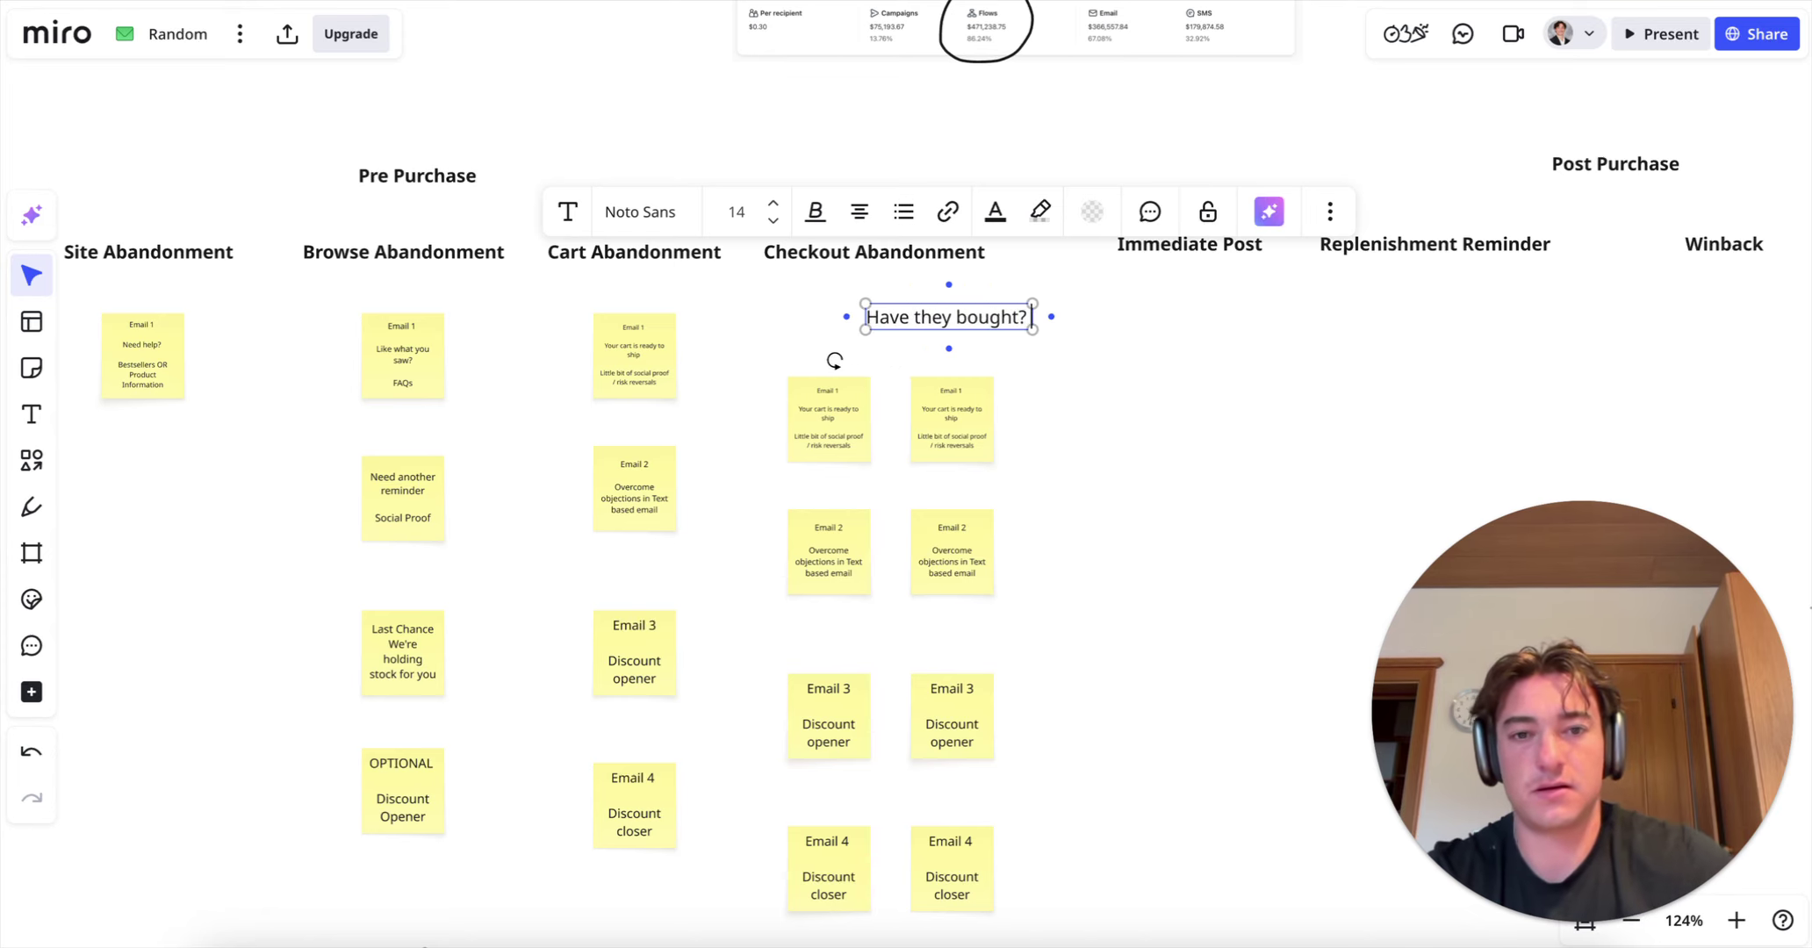
{"action": "left_click", "coordinate": [1012, 344]}
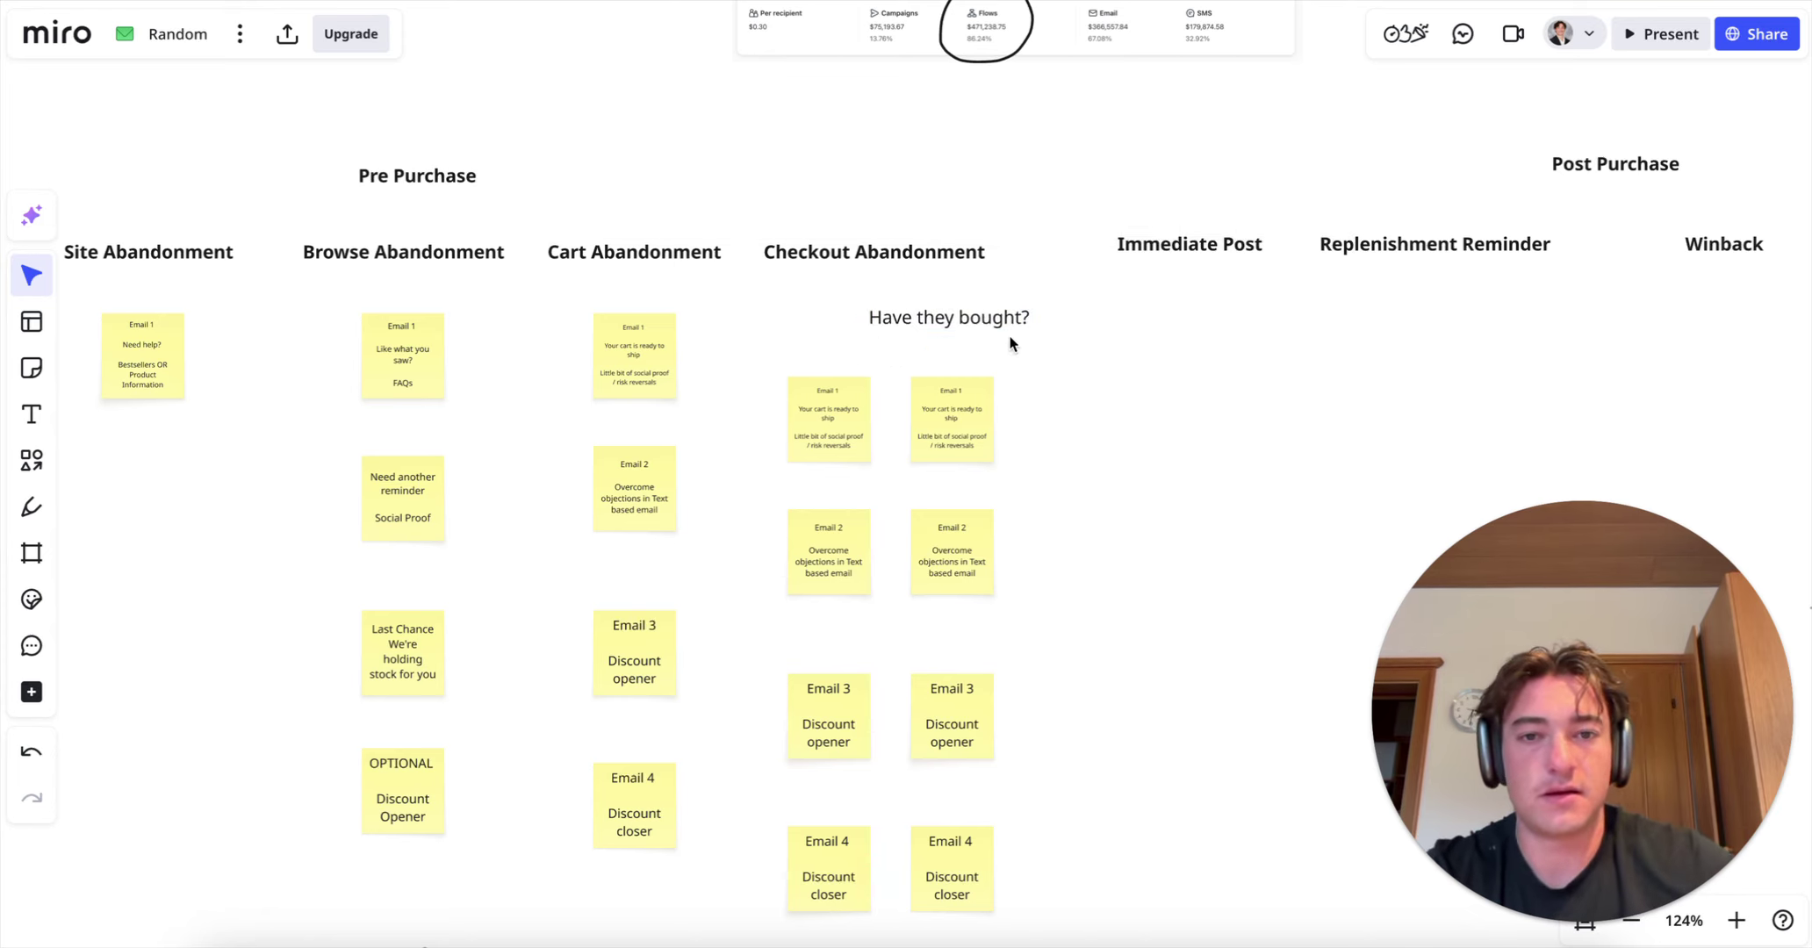
Step: Center the "Have they bought?" text over both columns and connect it to the first column's Email 1 with an arrow labelled "Yes"
{"action": "left_click_drag", "start_coordinate": [970, 318], "coordinate": [828, 371]}
{"action": "double_click", "coordinate": [850, 348]}
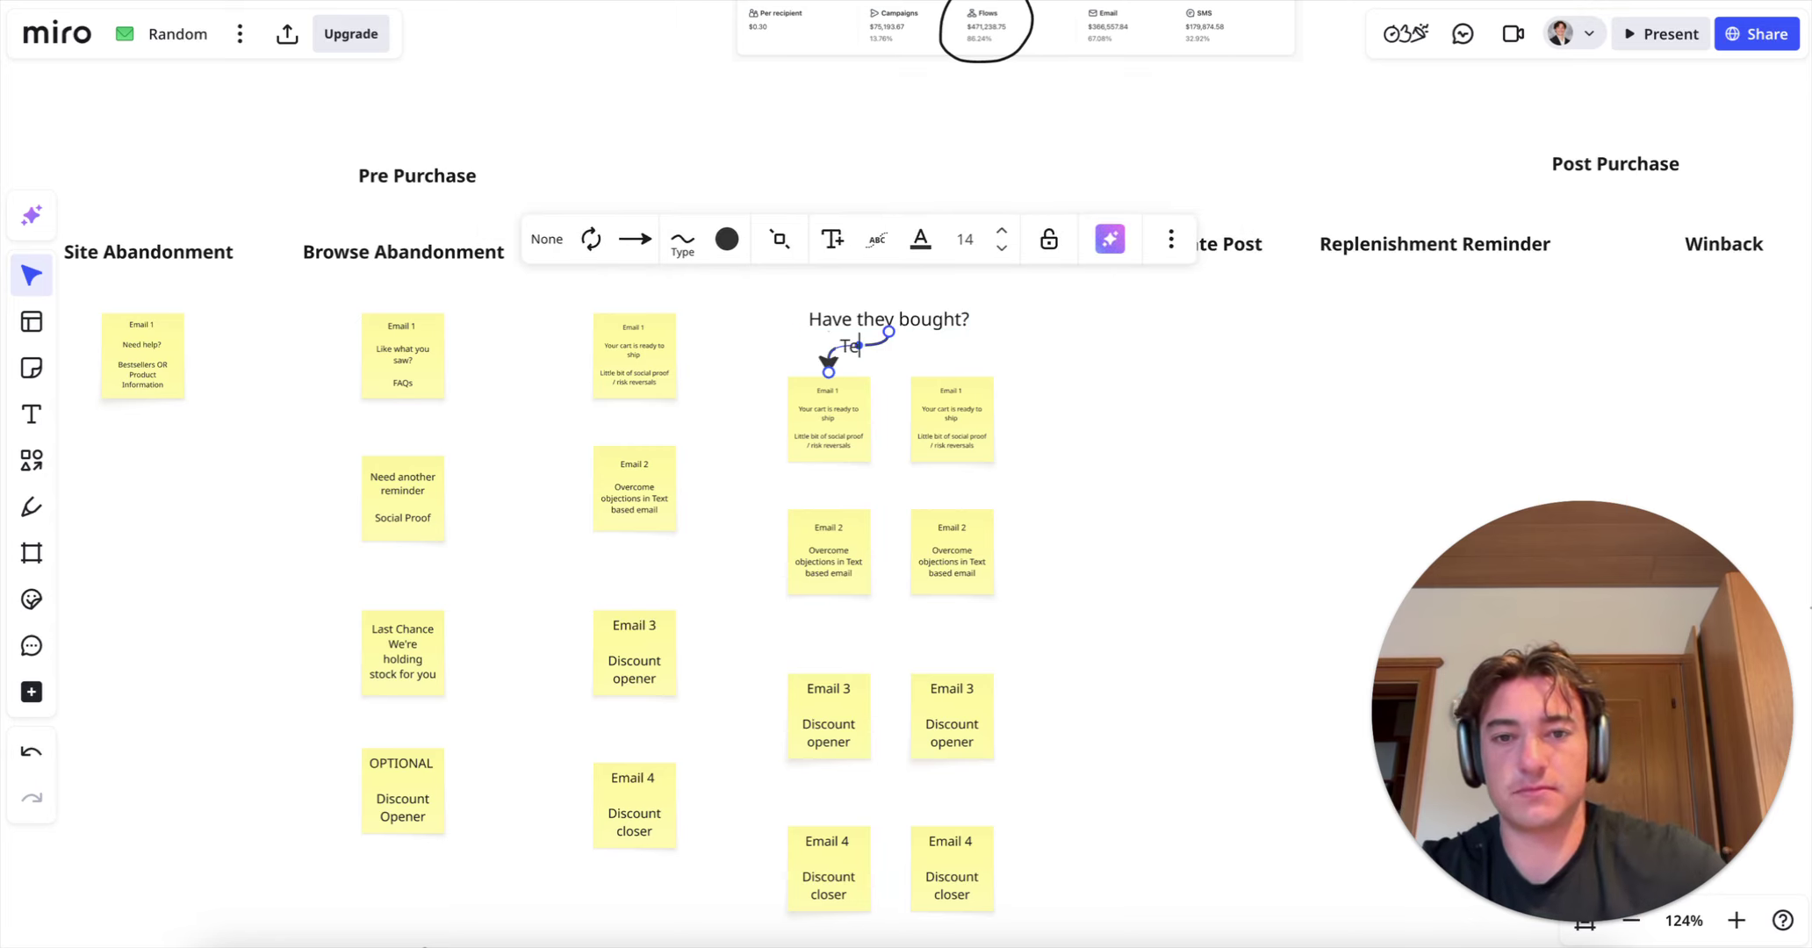
{"action": "type", "text": "Yes"}
{"action": "left_click", "coordinate": [1016, 368]}
Step: Connect "Have they bought?" to the second column's Email 1 with an arrow labelled "No"
{"action": "left_click", "coordinate": [886, 337]}
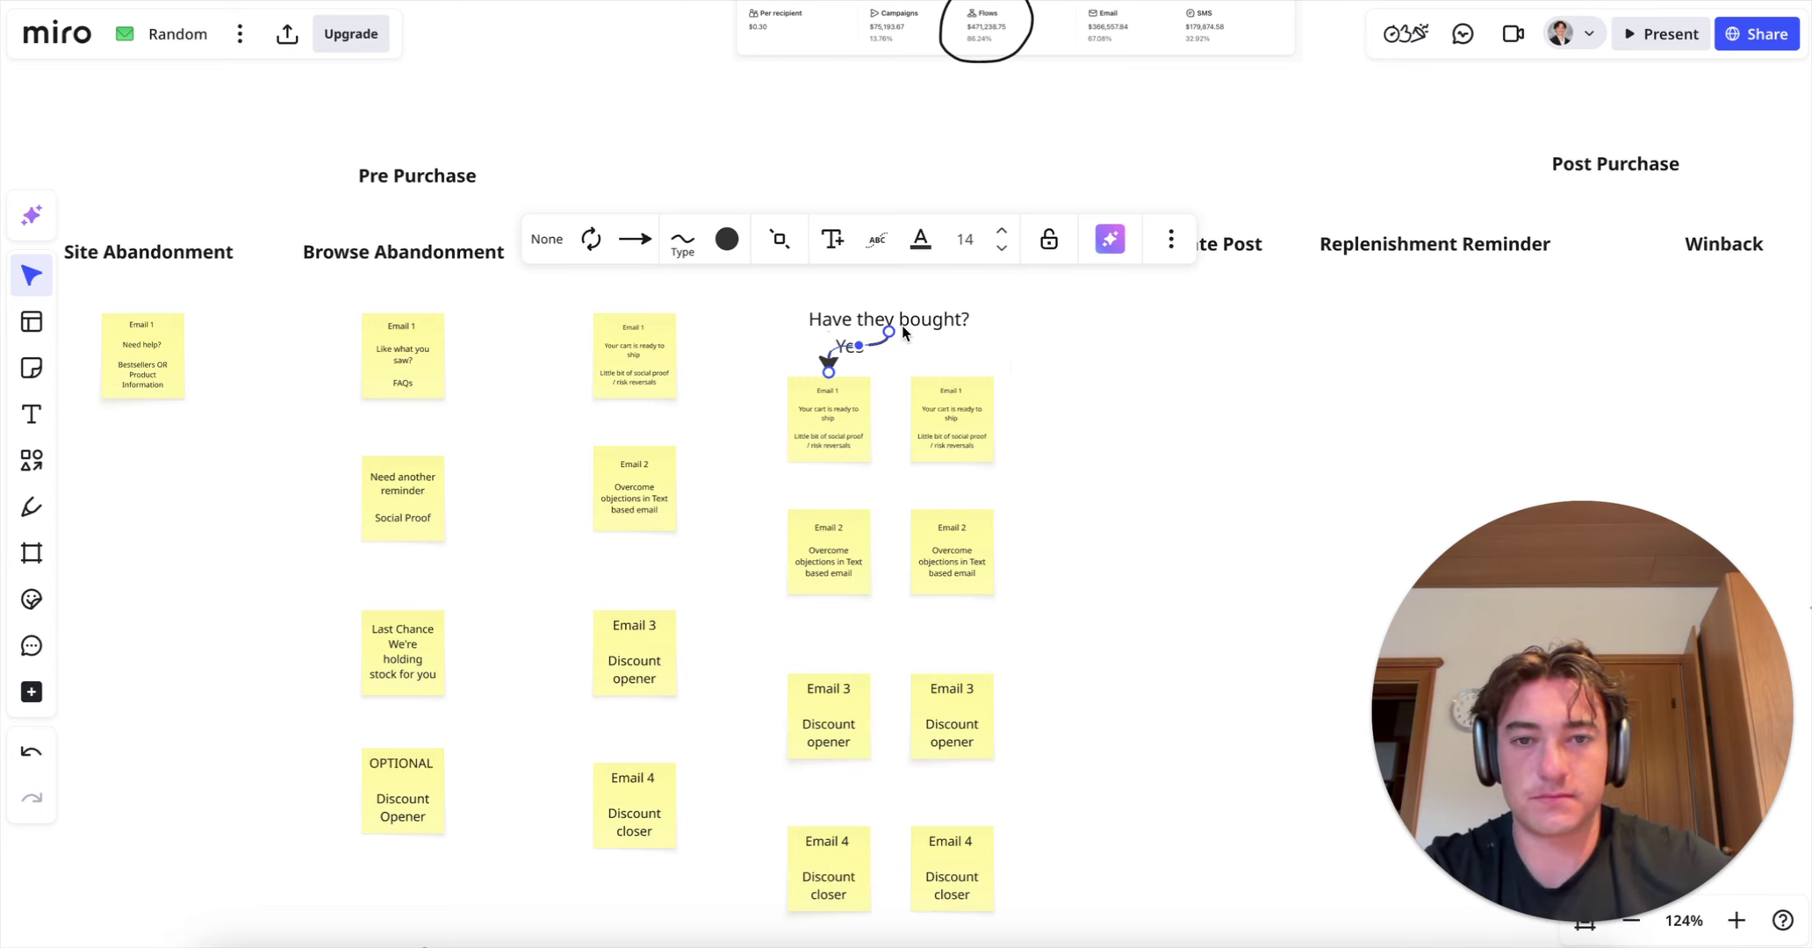
{"action": "left_click", "coordinate": [905, 326]}
{"action": "left_click_drag", "start_coordinate": [889, 351], "coordinate": [939, 372]}
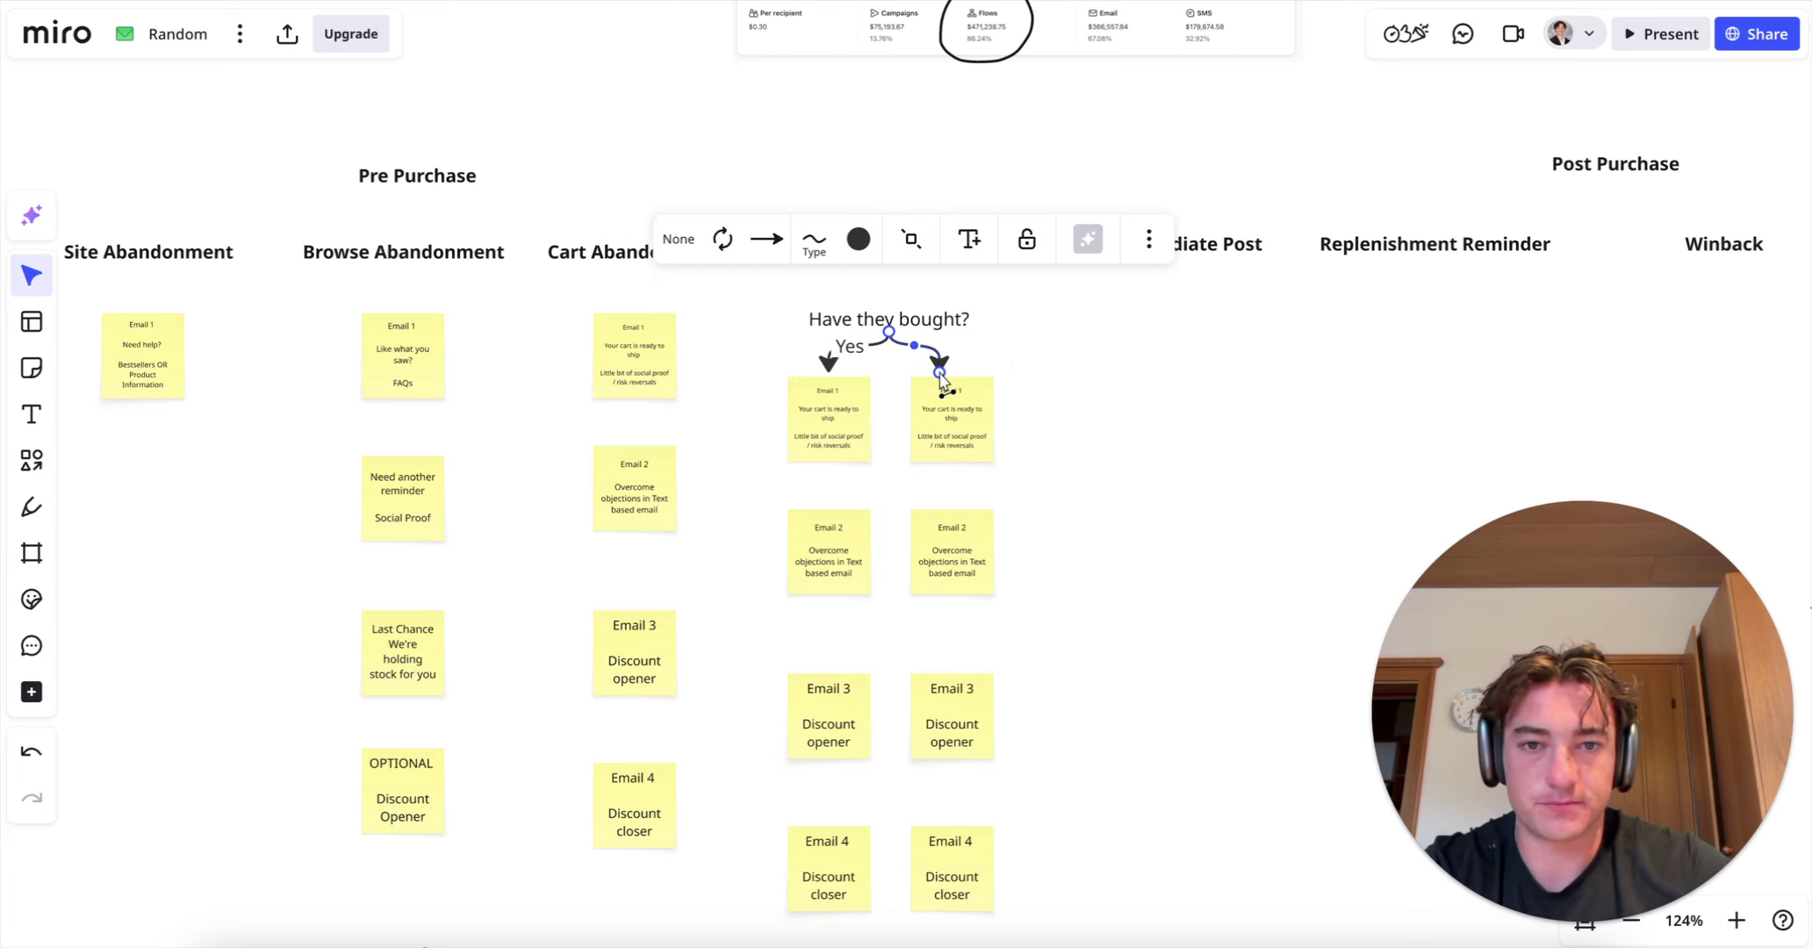
{"action": "double_click", "coordinate": [933, 346]}
{"action": "type", "text": "No"}
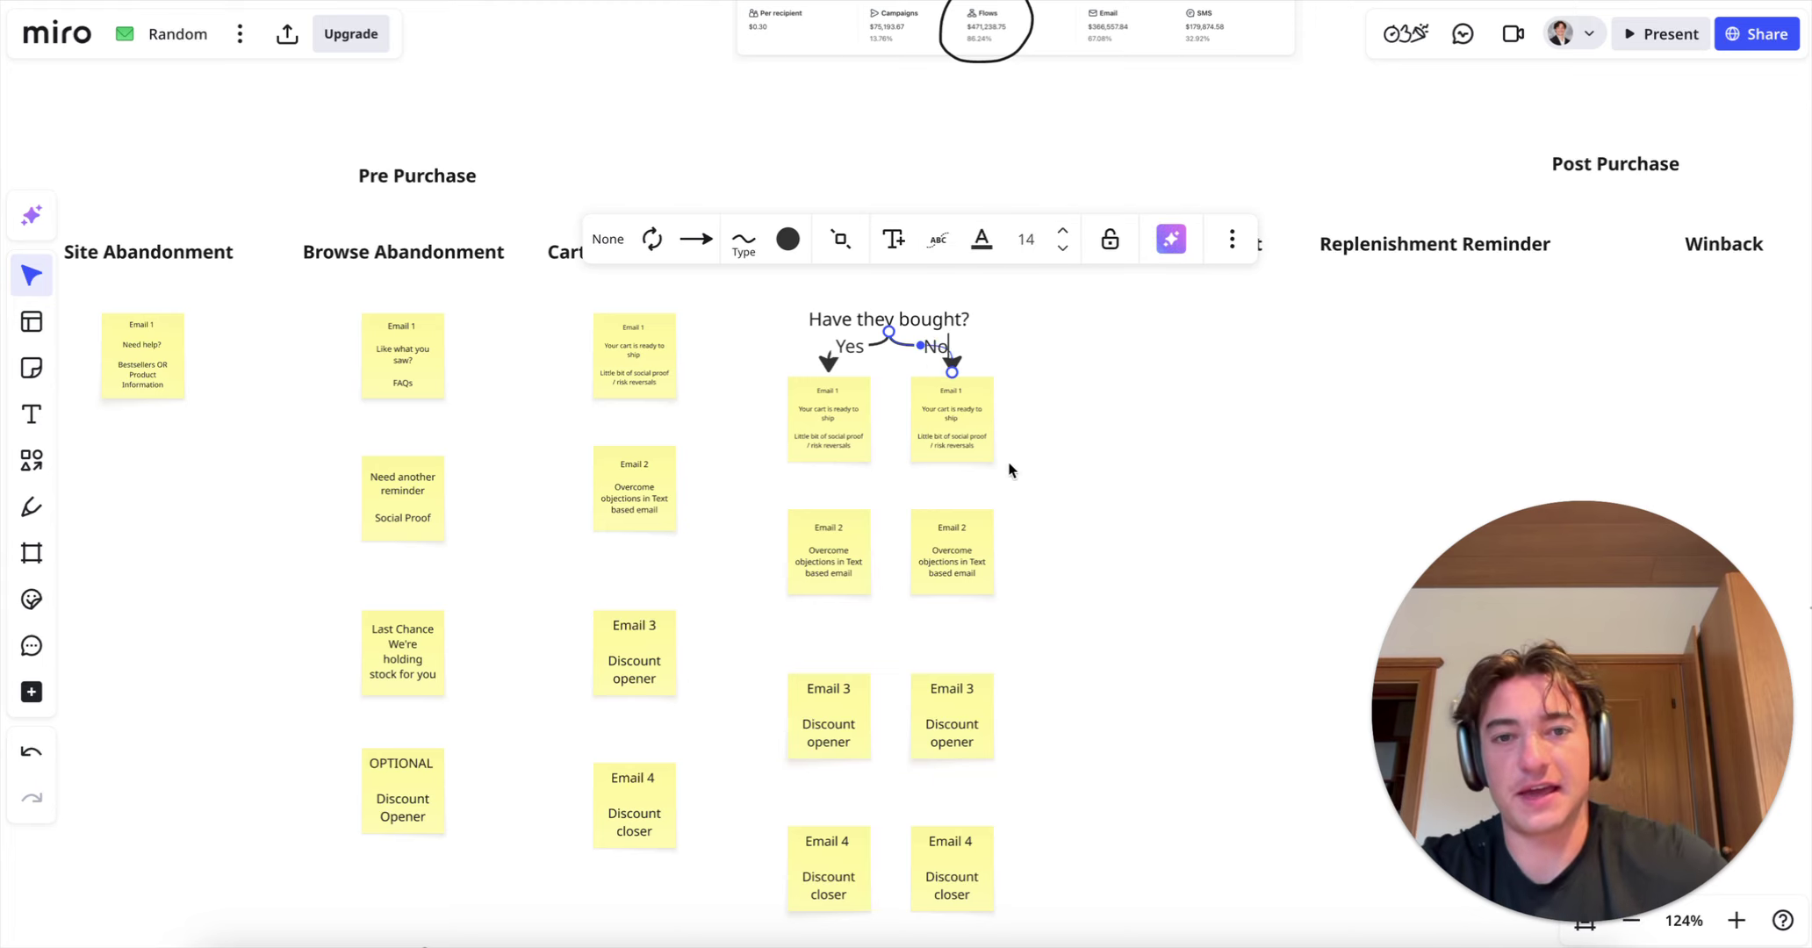
{"action": "left_click", "coordinate": [758, 438]}
Step: Insert "Welcome discount Reminder" into the Email 1 note of the "No" branch, beneath "Your cart is ready to ship"
{"action": "left_click", "coordinate": [985, 430]}
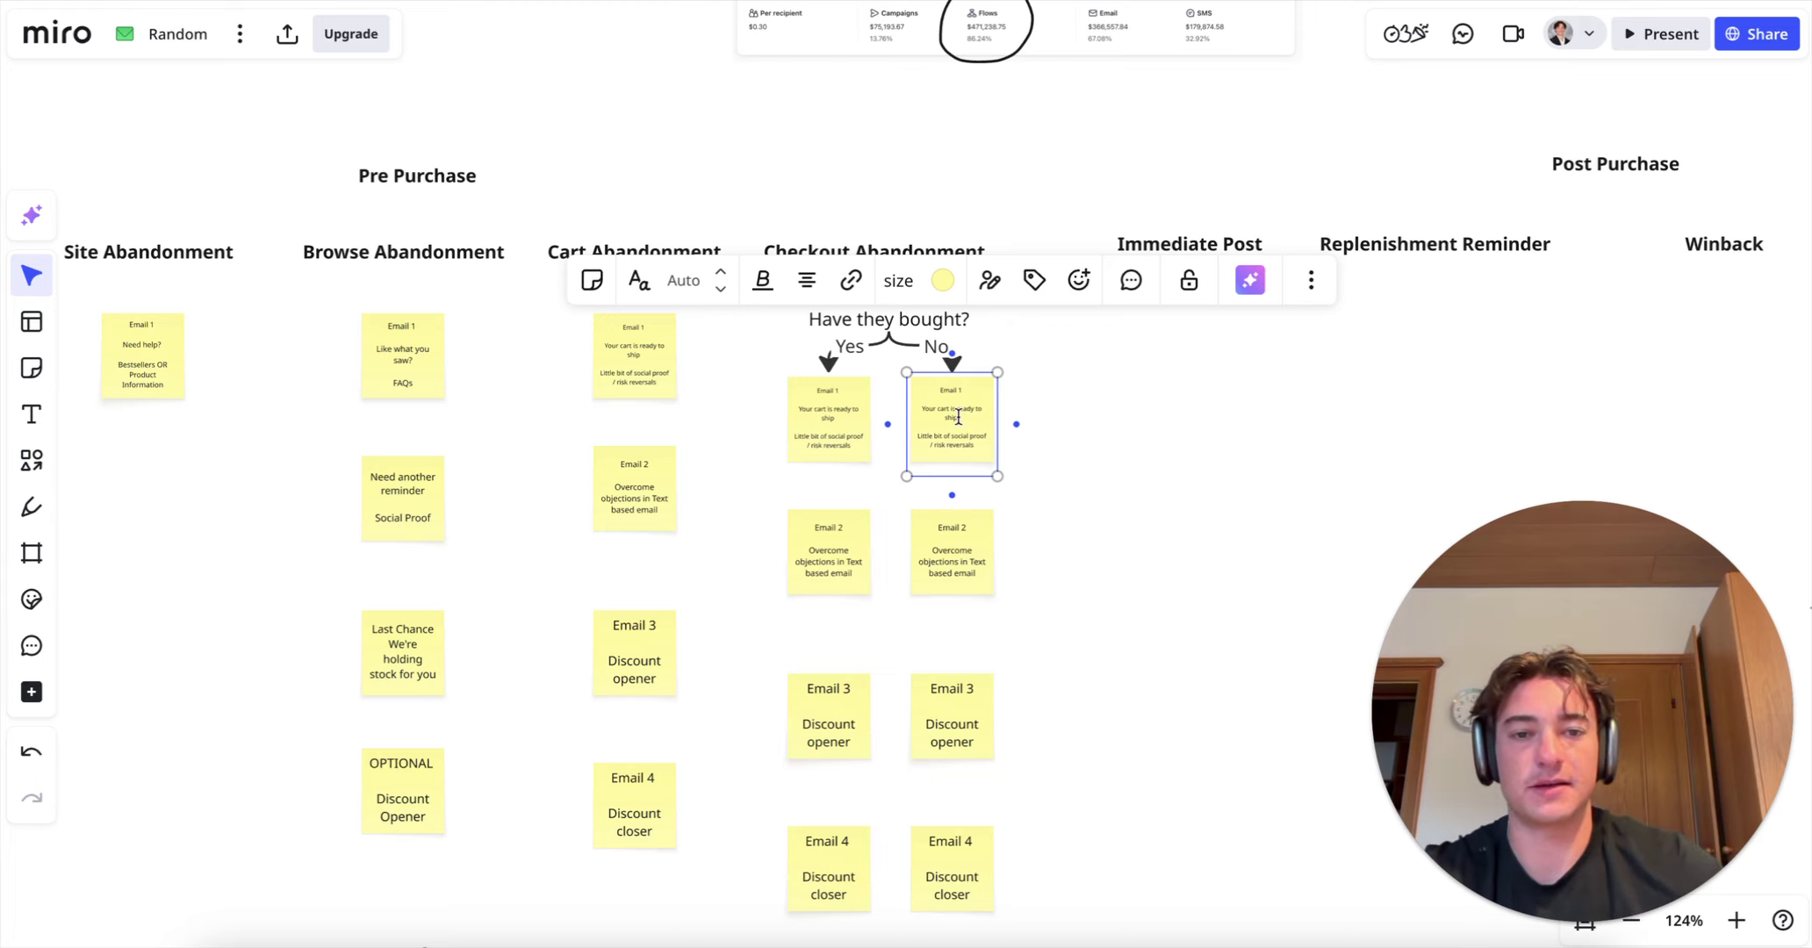
{"action": "left_click", "coordinate": [958, 417]}
{"action": "type", "text": "Welcome"}
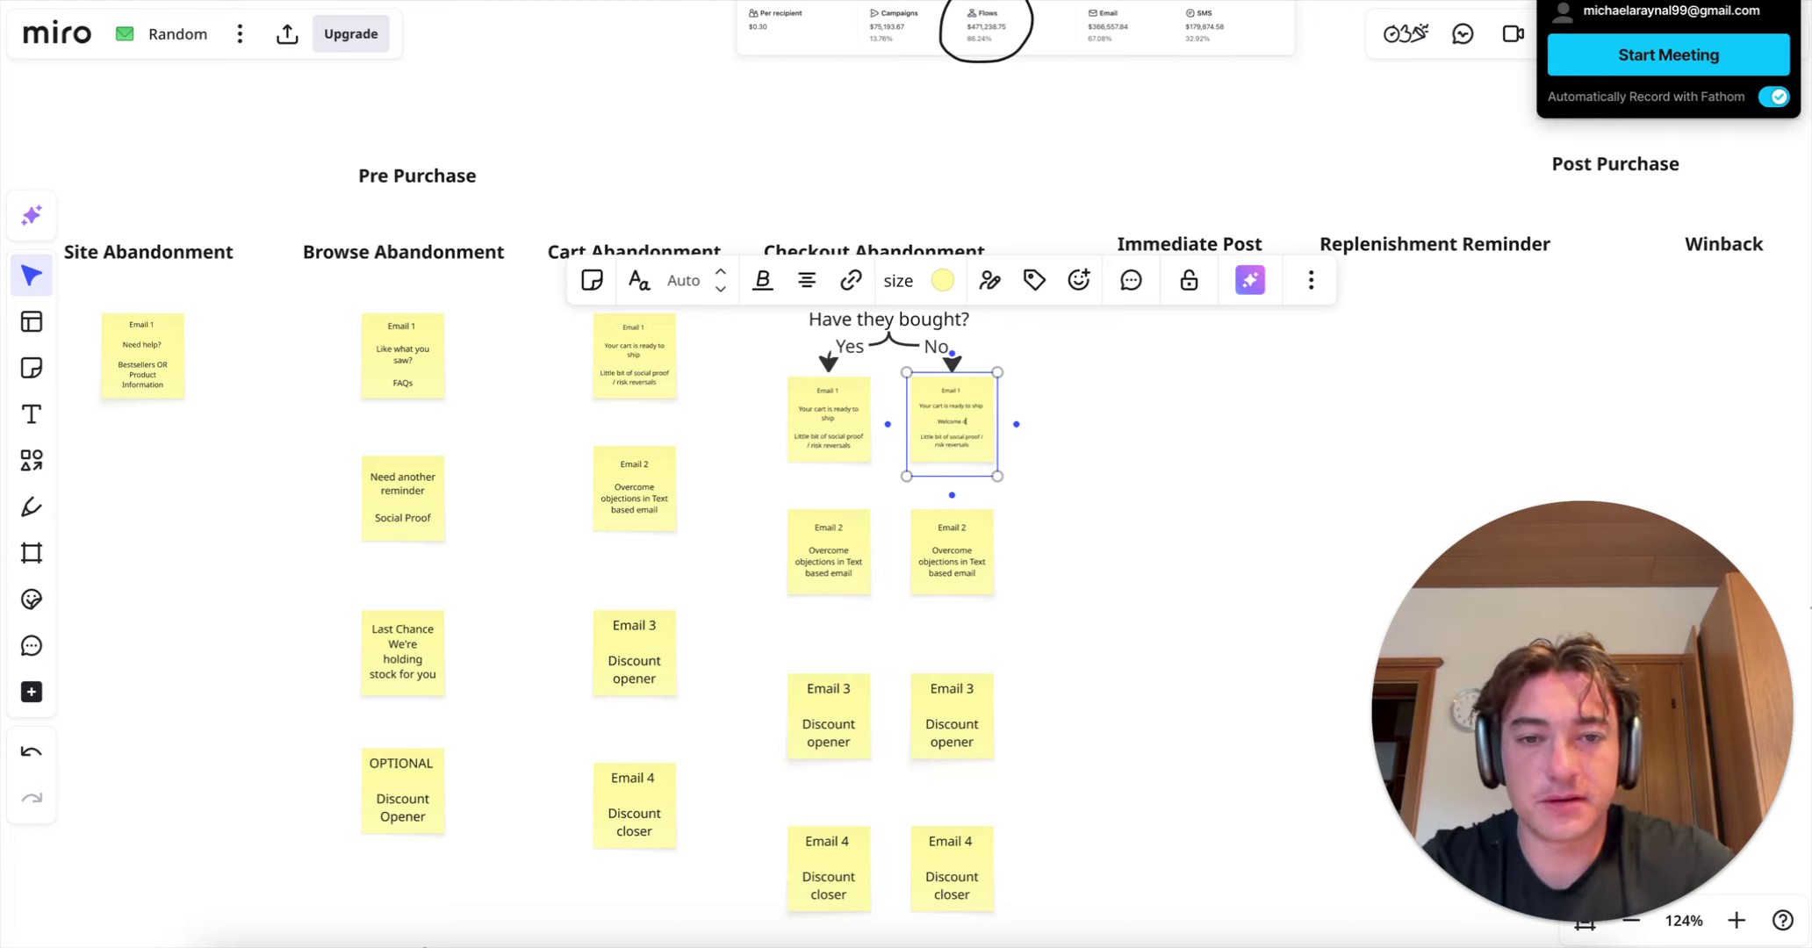
{"action": "type", "text": " discount"}
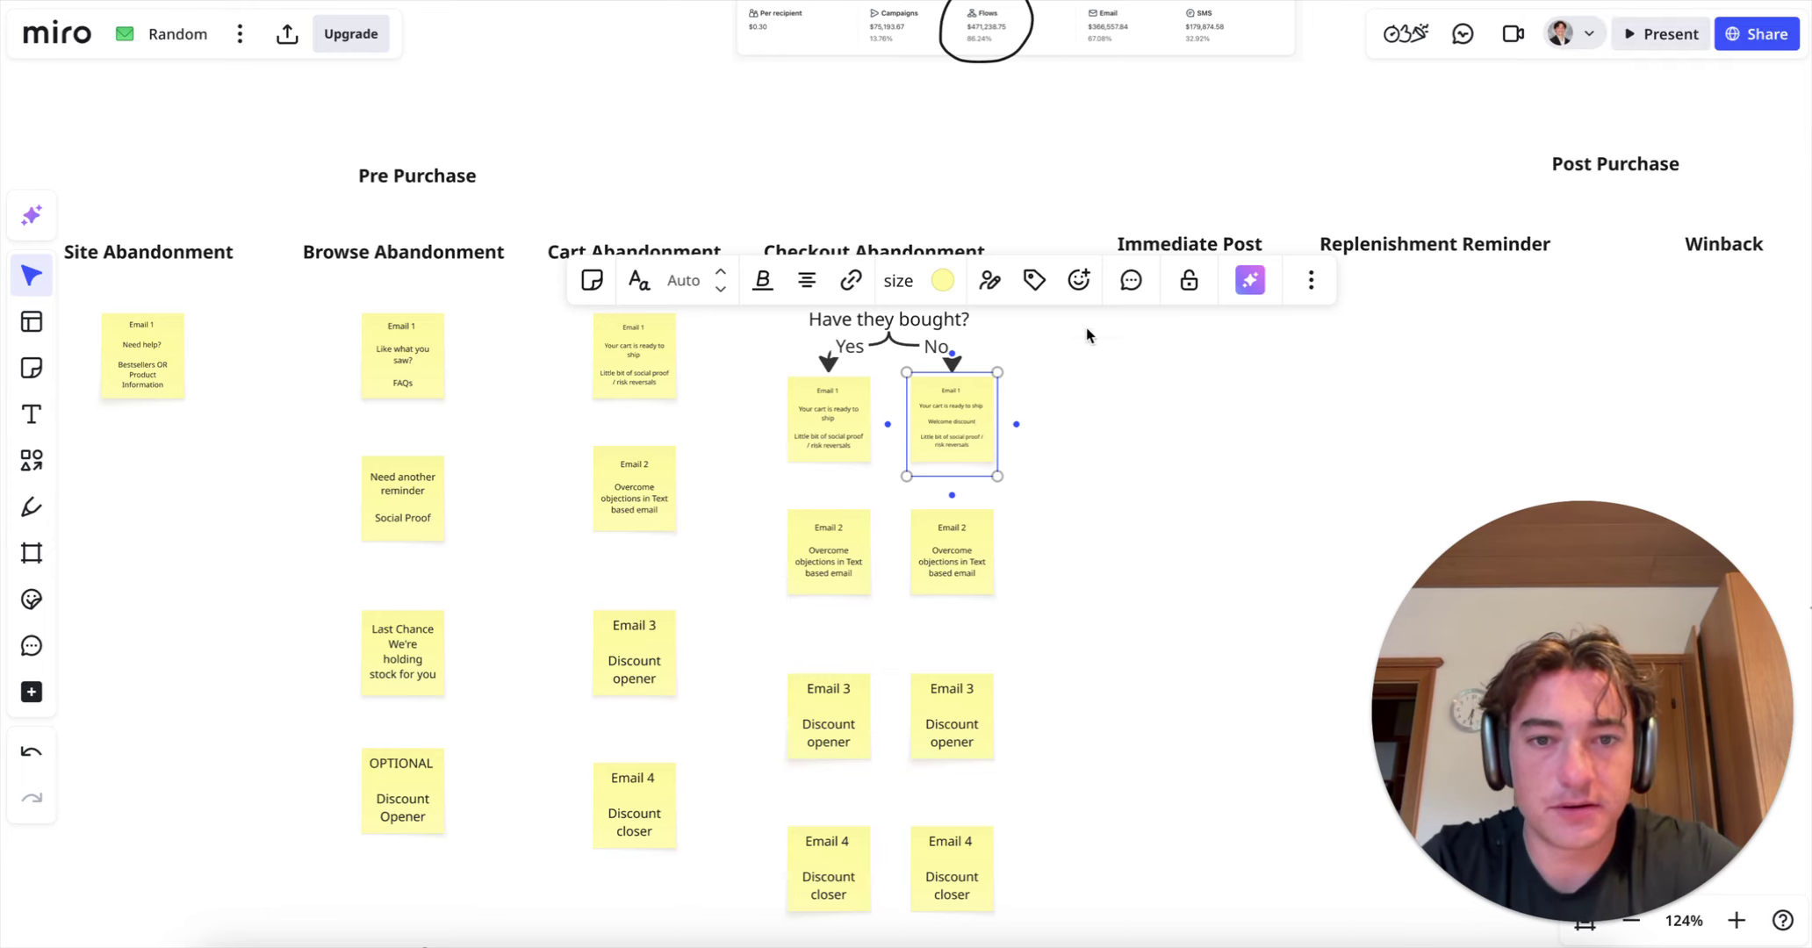
{"action": "type", "text": " Reminder"}
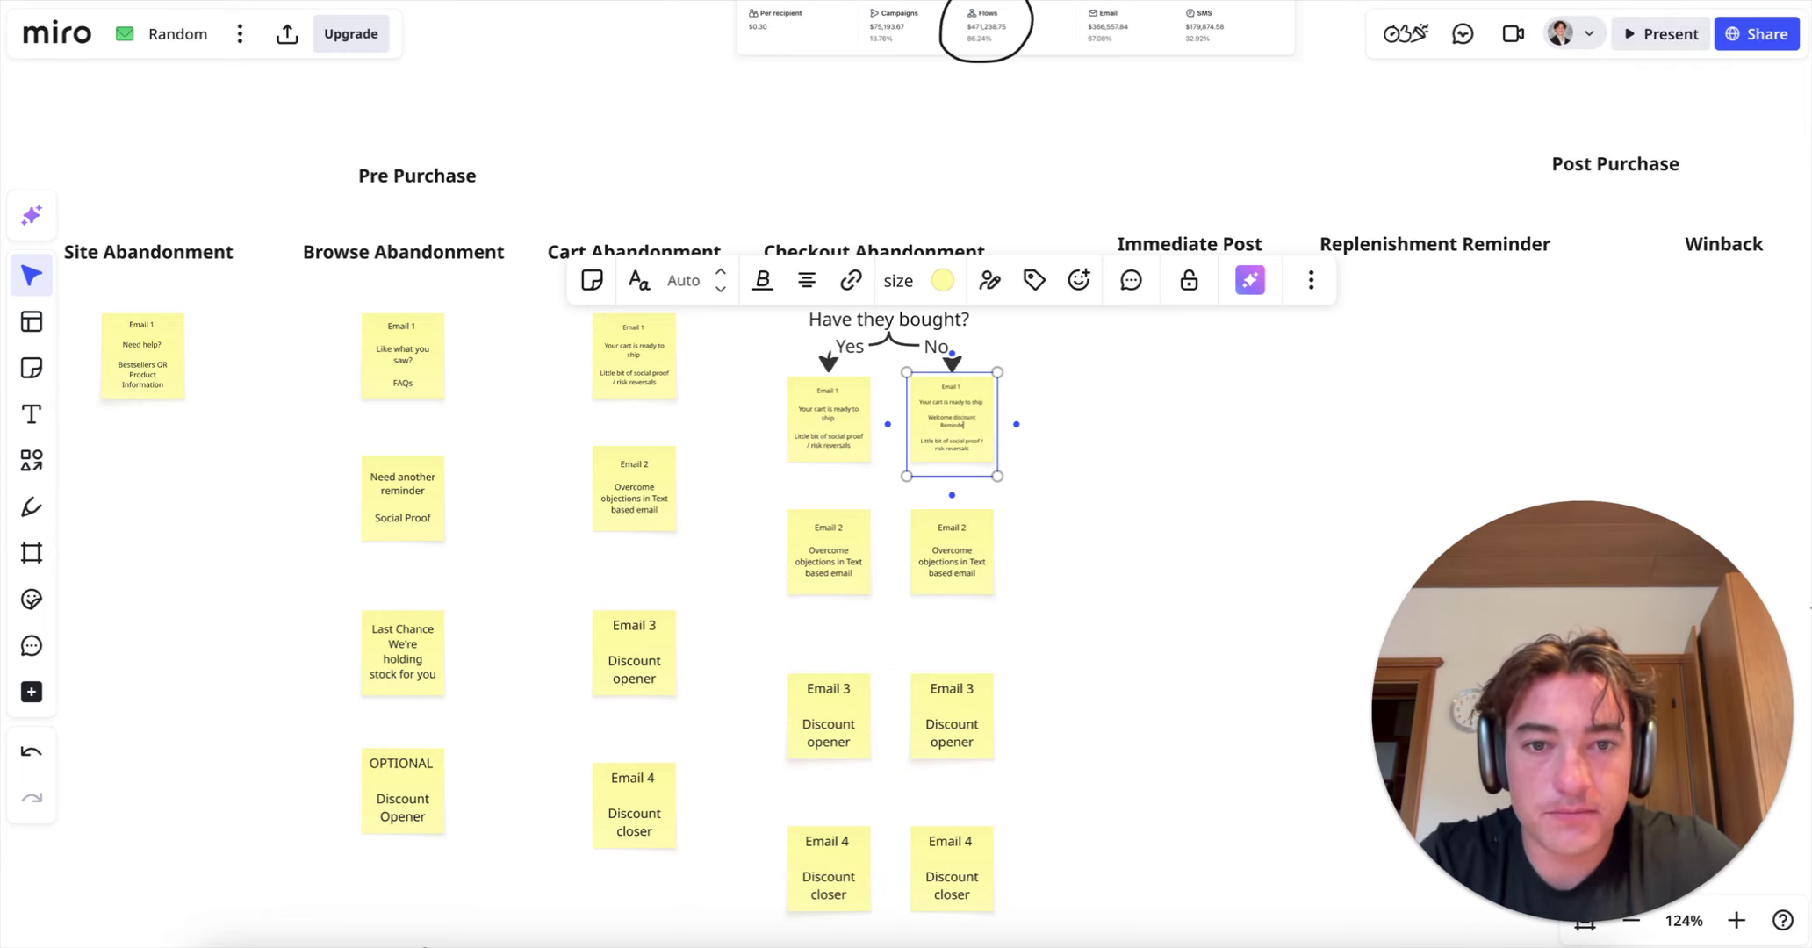
{"action": "key", "text": "shift+Up"}
{"action": "key", "text": "shift+Home"}
Step: Insert "Welcome discount reminder" above the objections text in the "No" branch's Email 2 note, separated by a blank line
{"action": "left_click", "coordinate": [974, 553]}
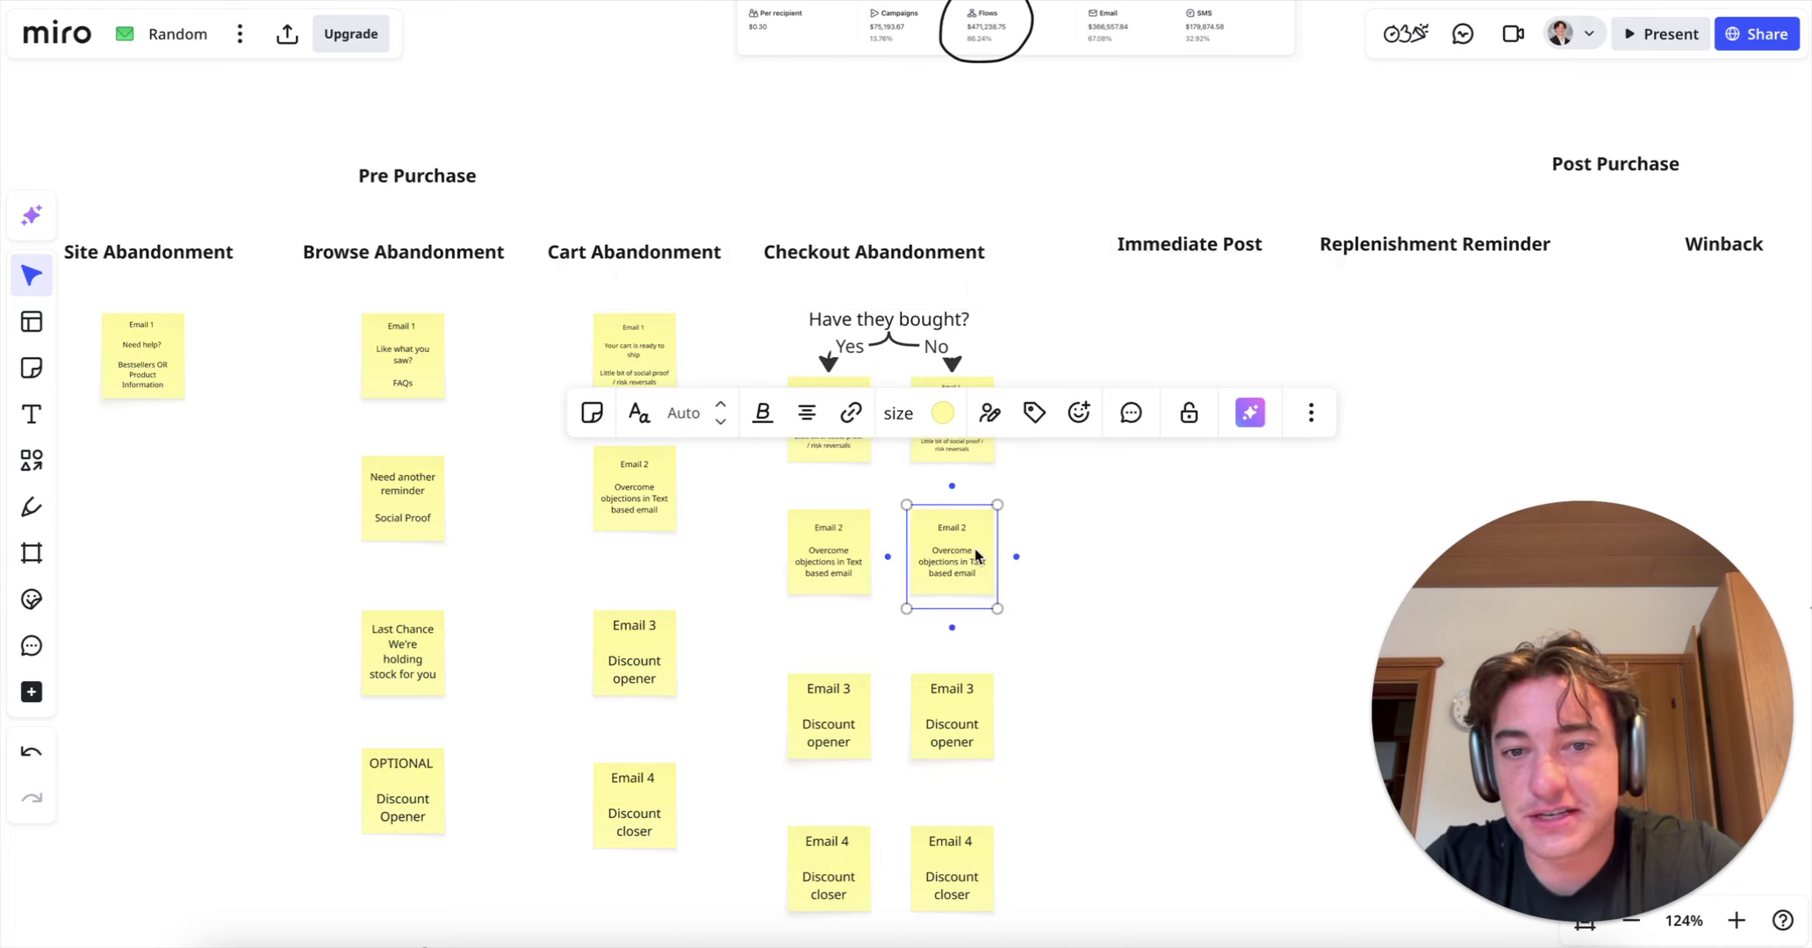
{"action": "left_click", "coordinate": [976, 527]}
{"action": "key", "text": "Return"}
{"action": "type", "text": "Welcome"}
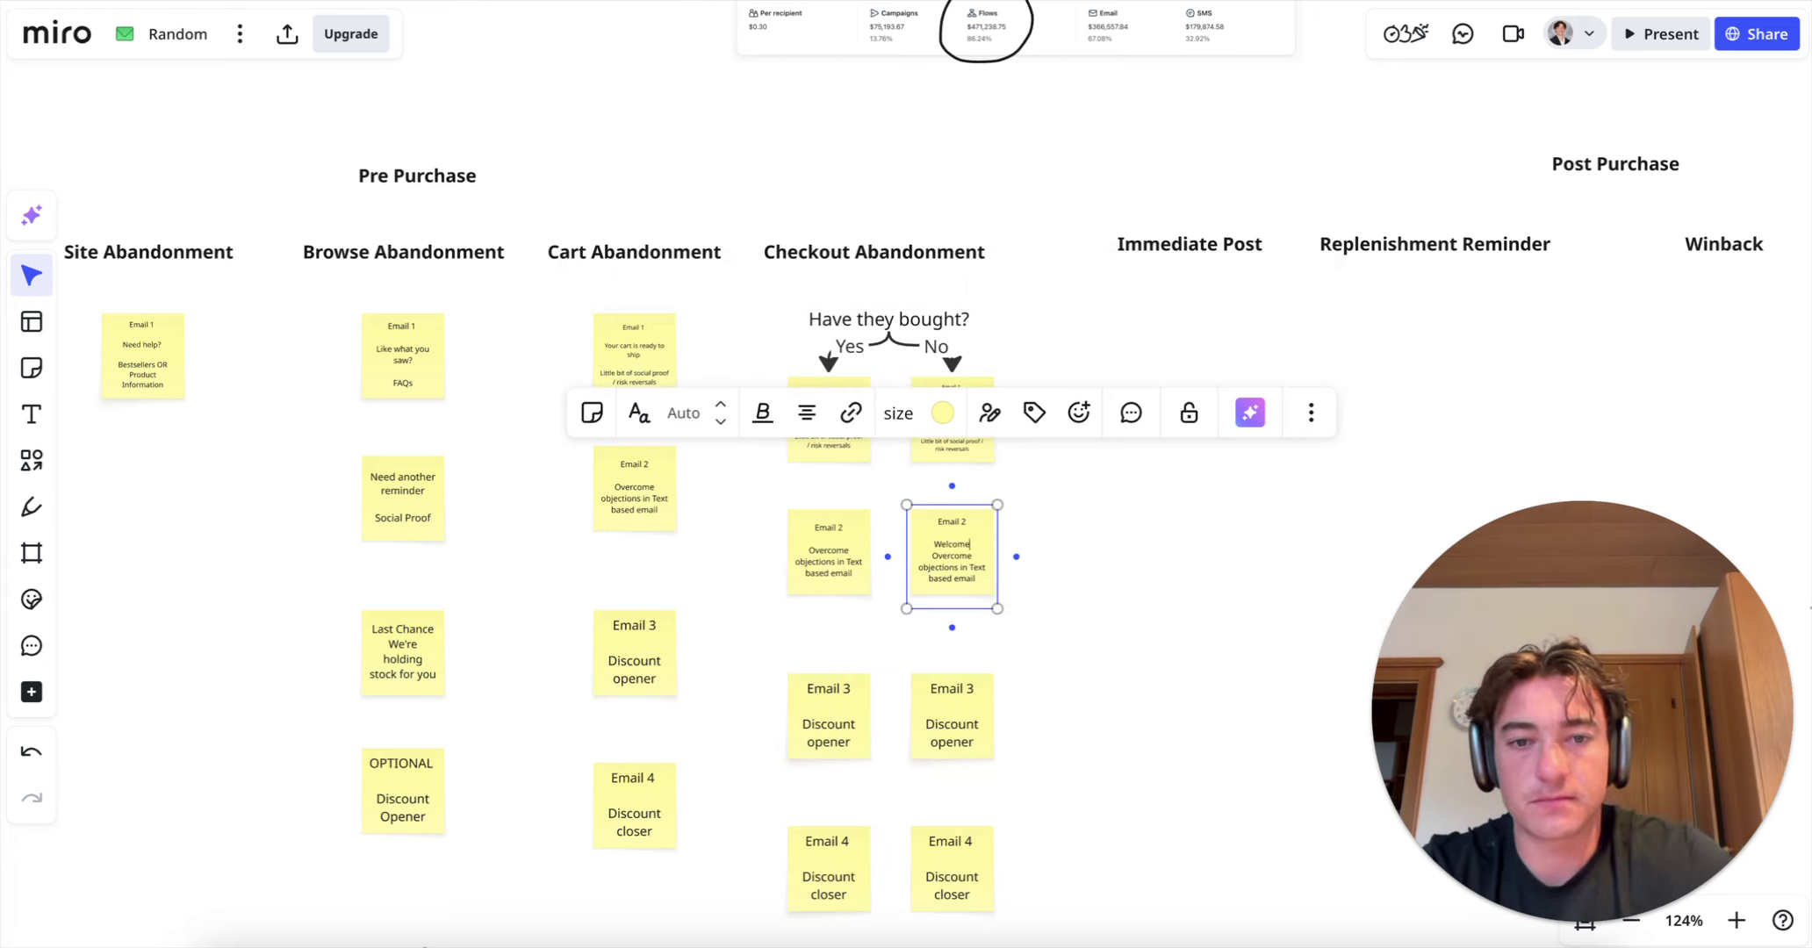
{"action": "type", "text": " discou"}
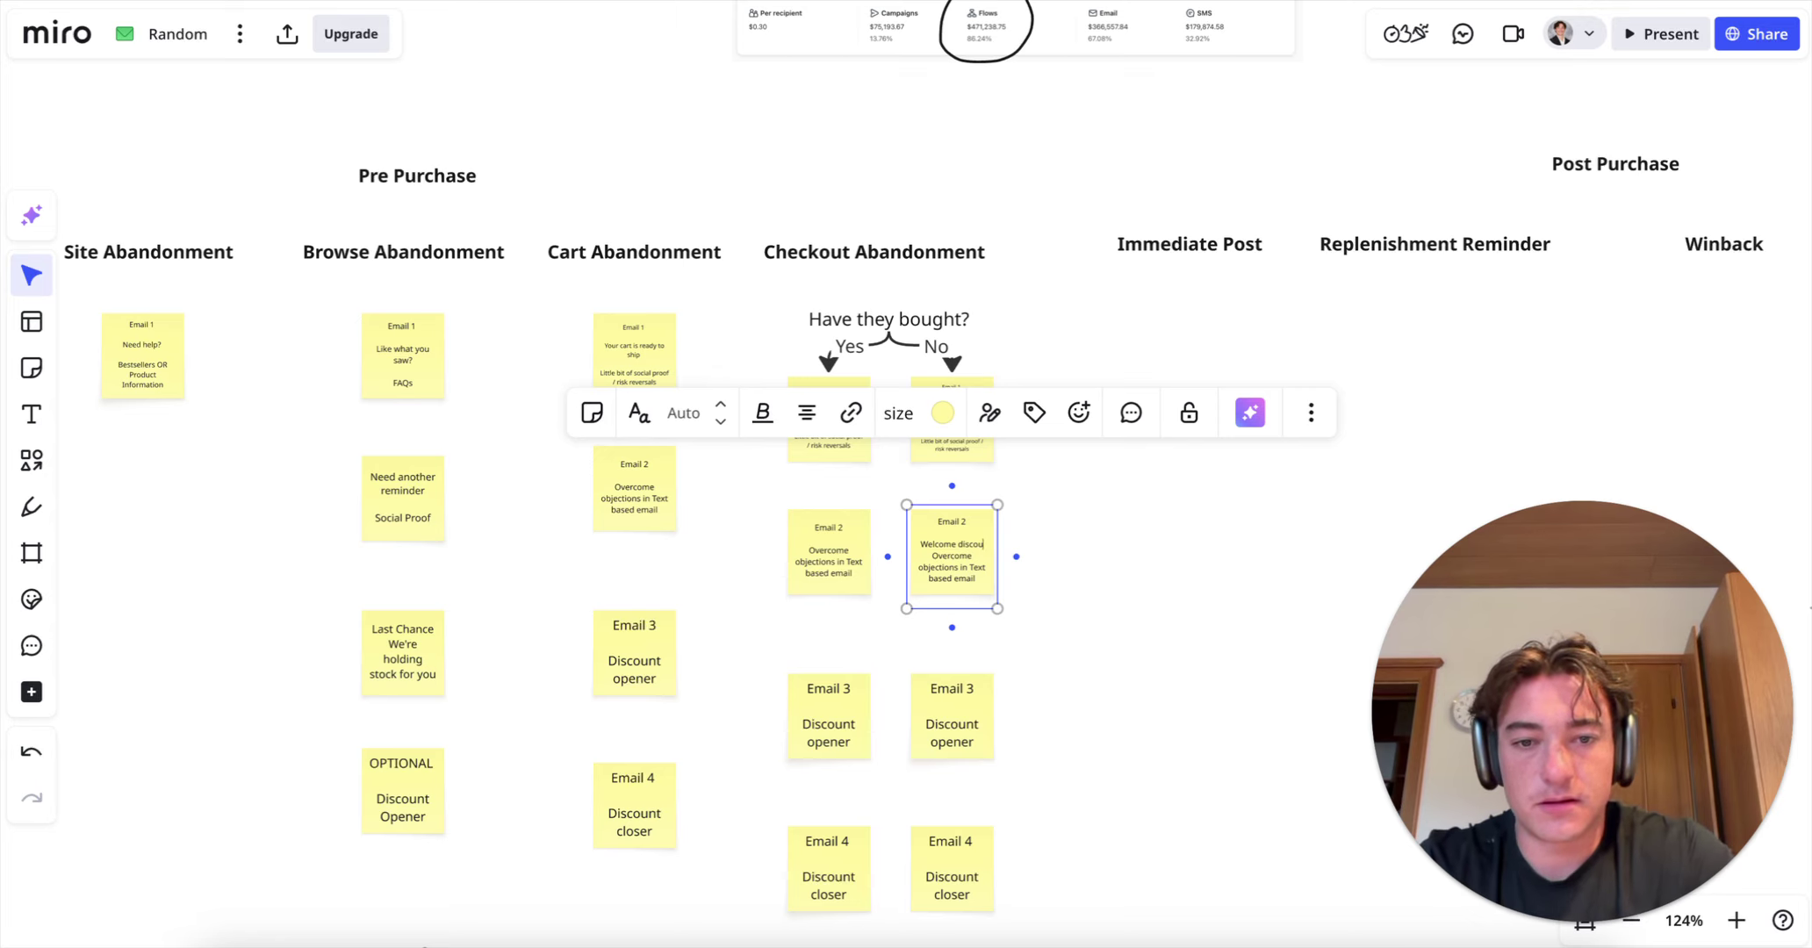
{"action": "type", "text": "nt reminder"}
{"action": "key", "text": "Return"}
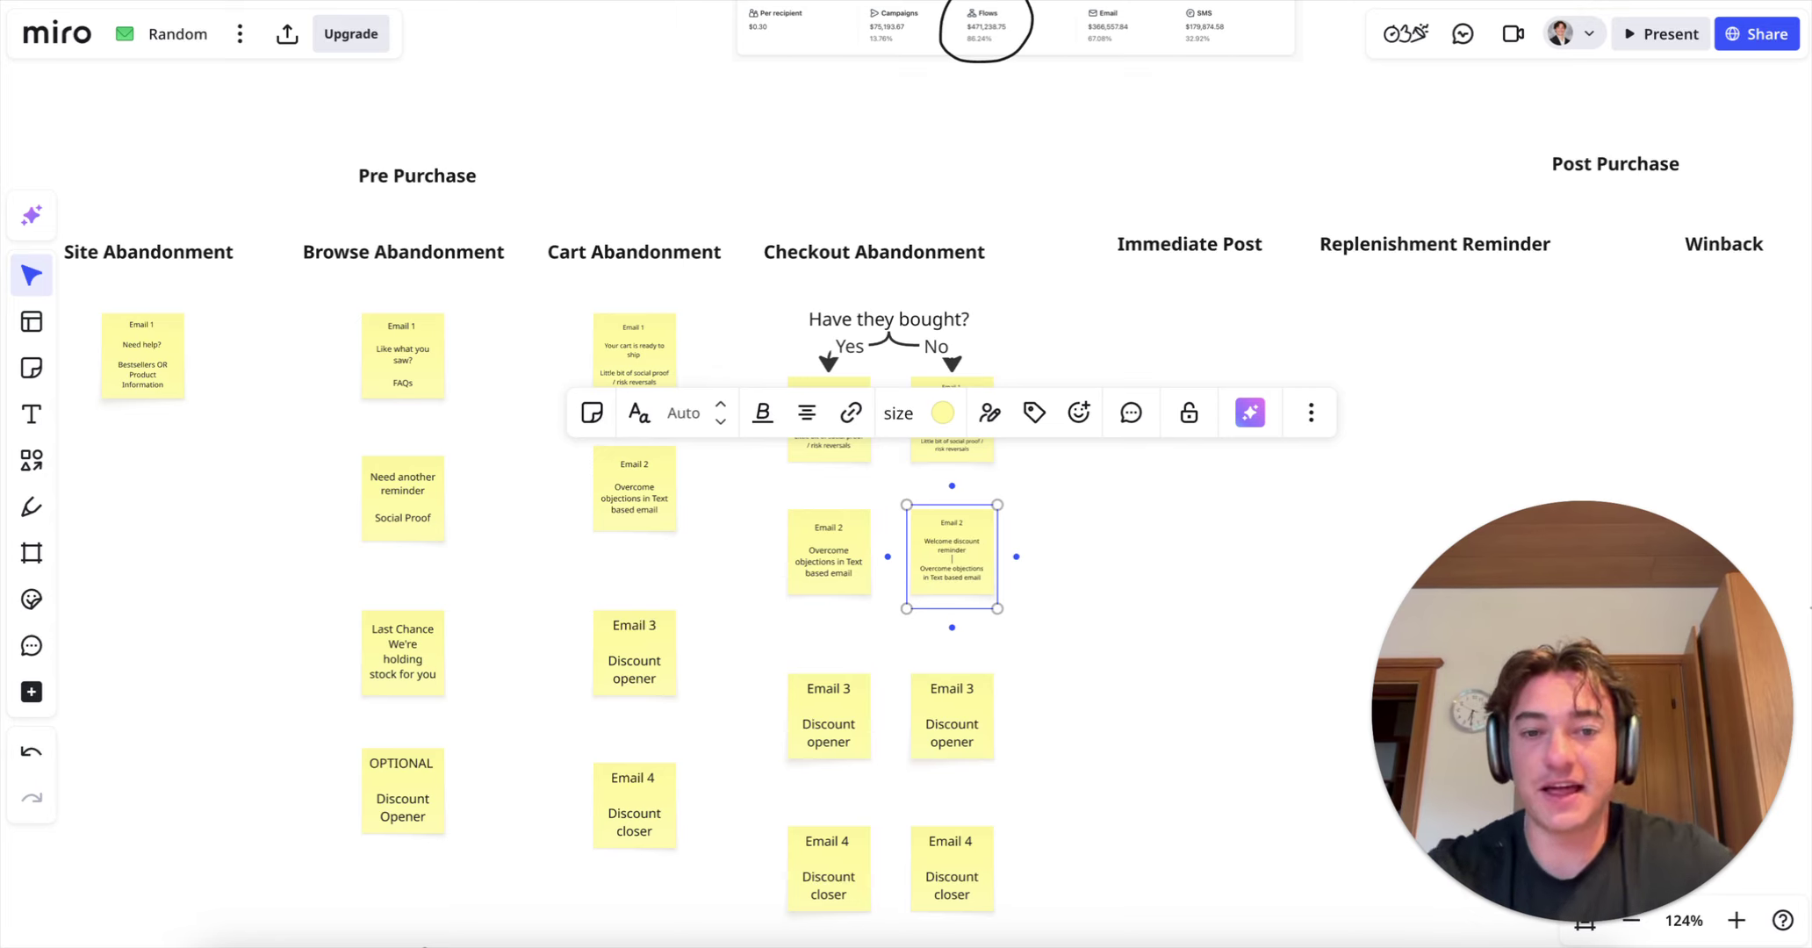
{"action": "key", "text": "Escape"}
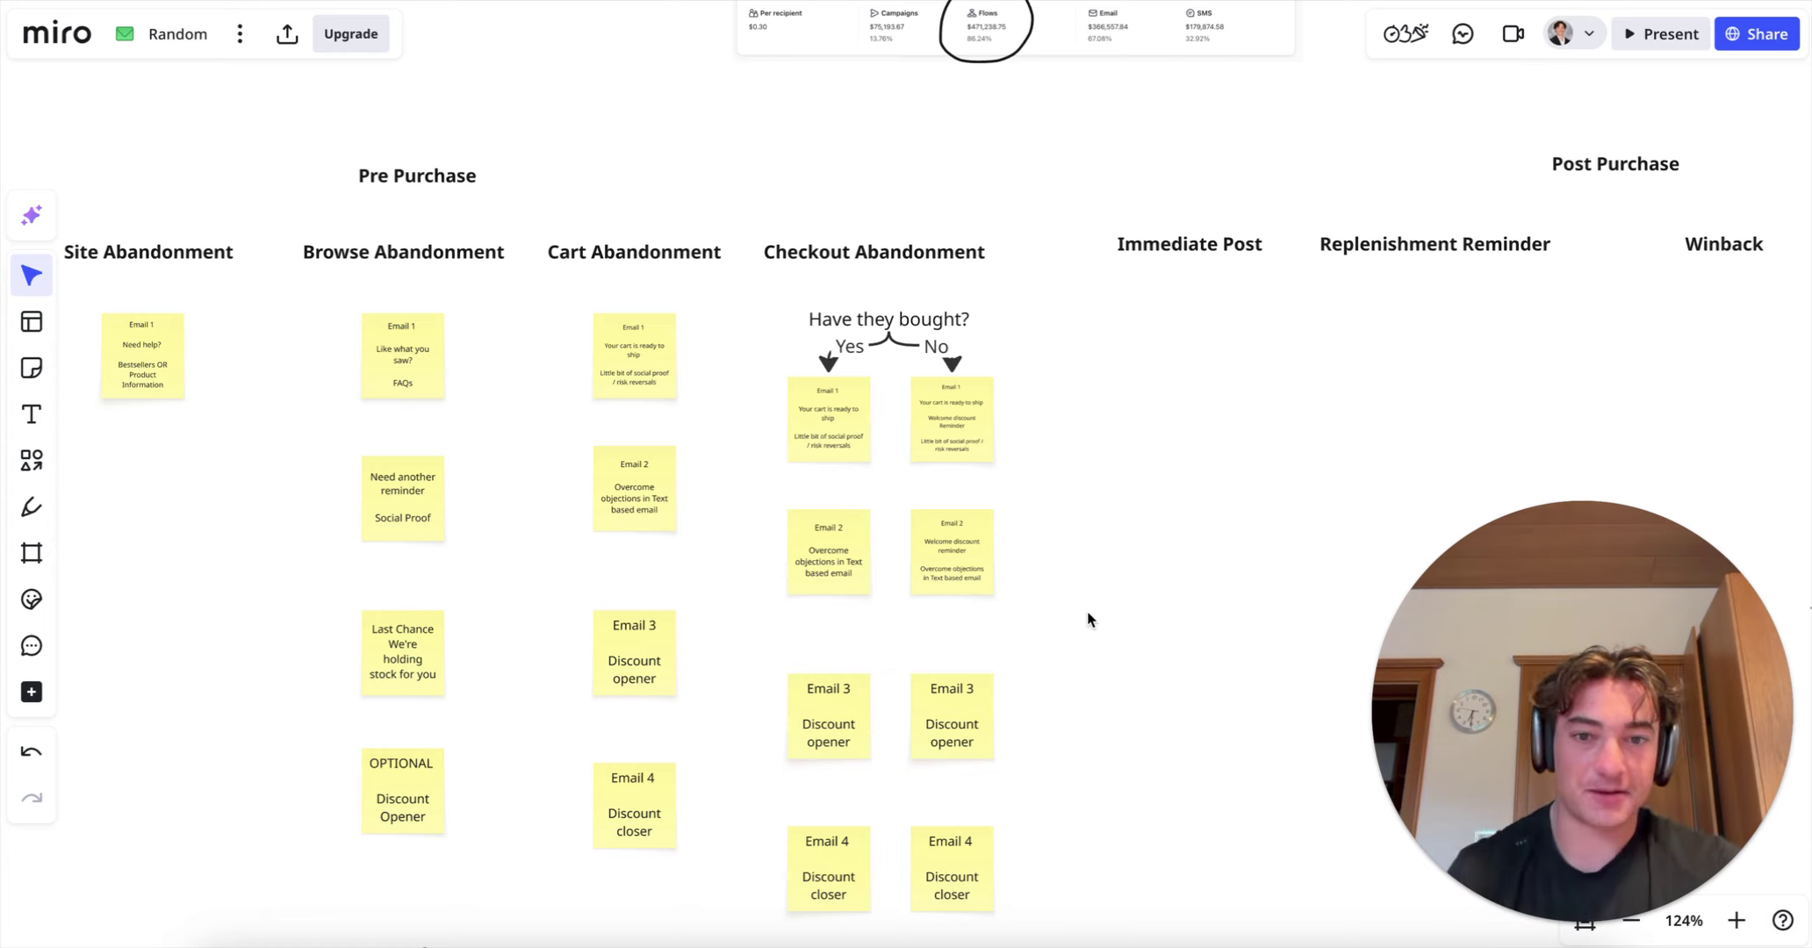
{"action": "scroll", "coordinate": [987, 729], "scroll_direction": "down", "scroll_amount": 3}
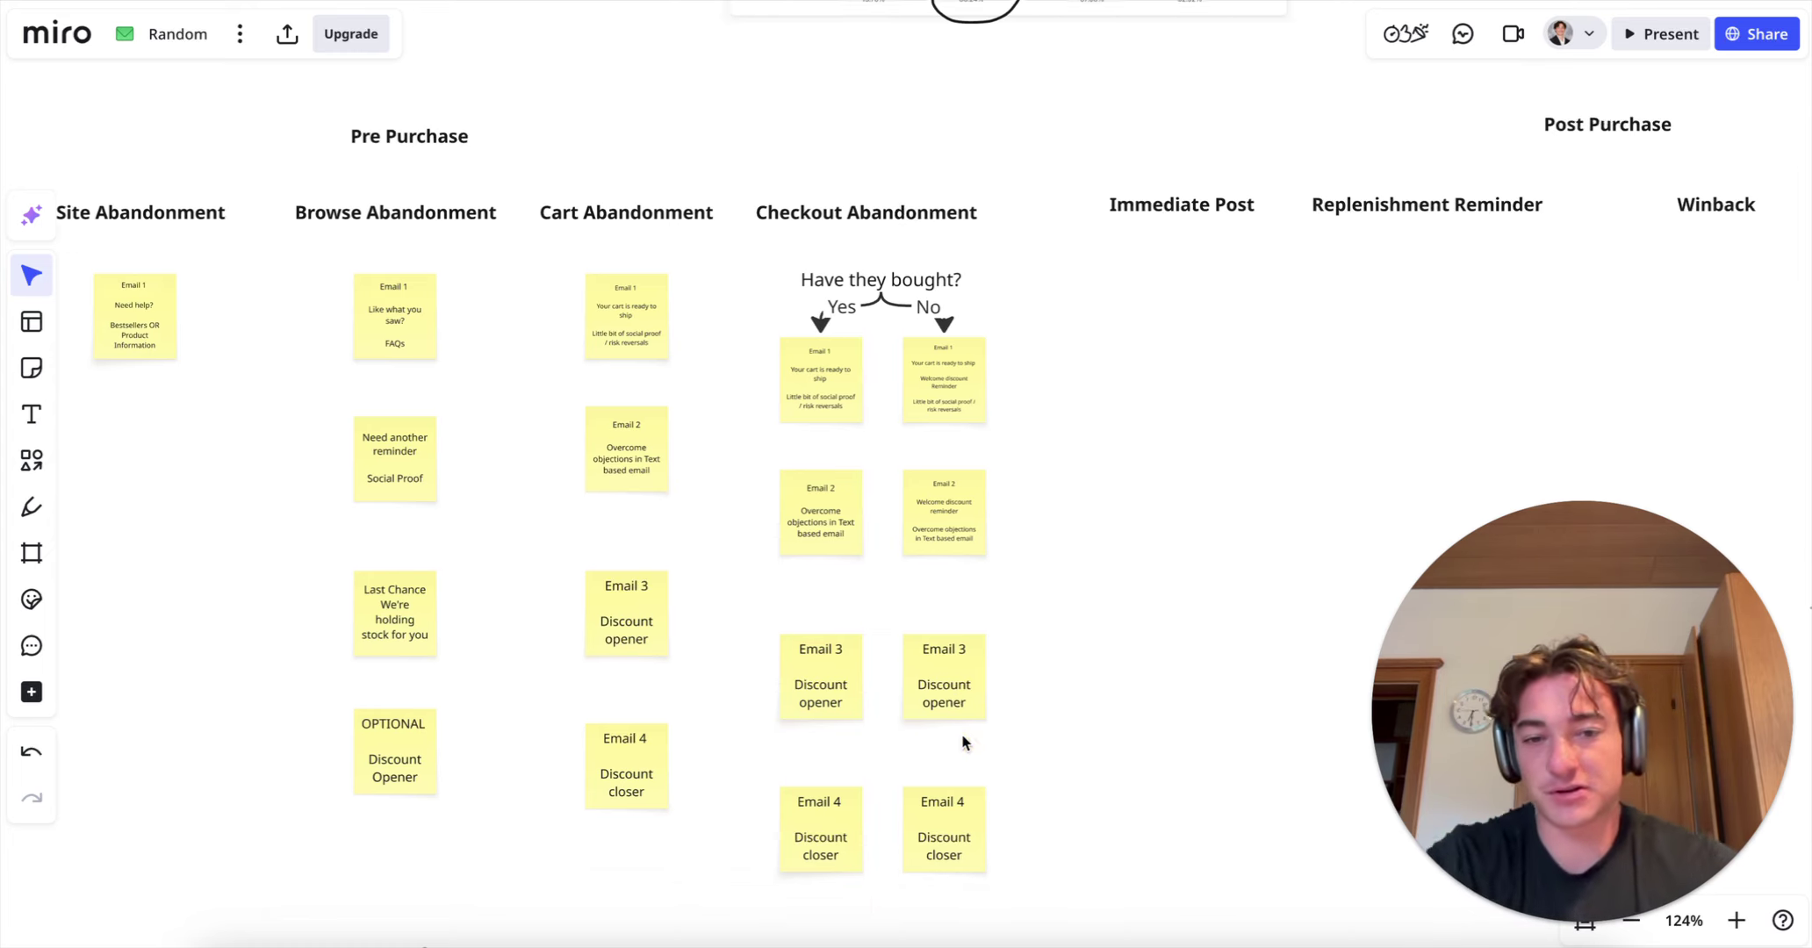
{"action": "left_click_drag", "start_coordinate": [992, 785], "coordinate": [1011, 736]}
{"action": "key", "text": "ctrl+z"}
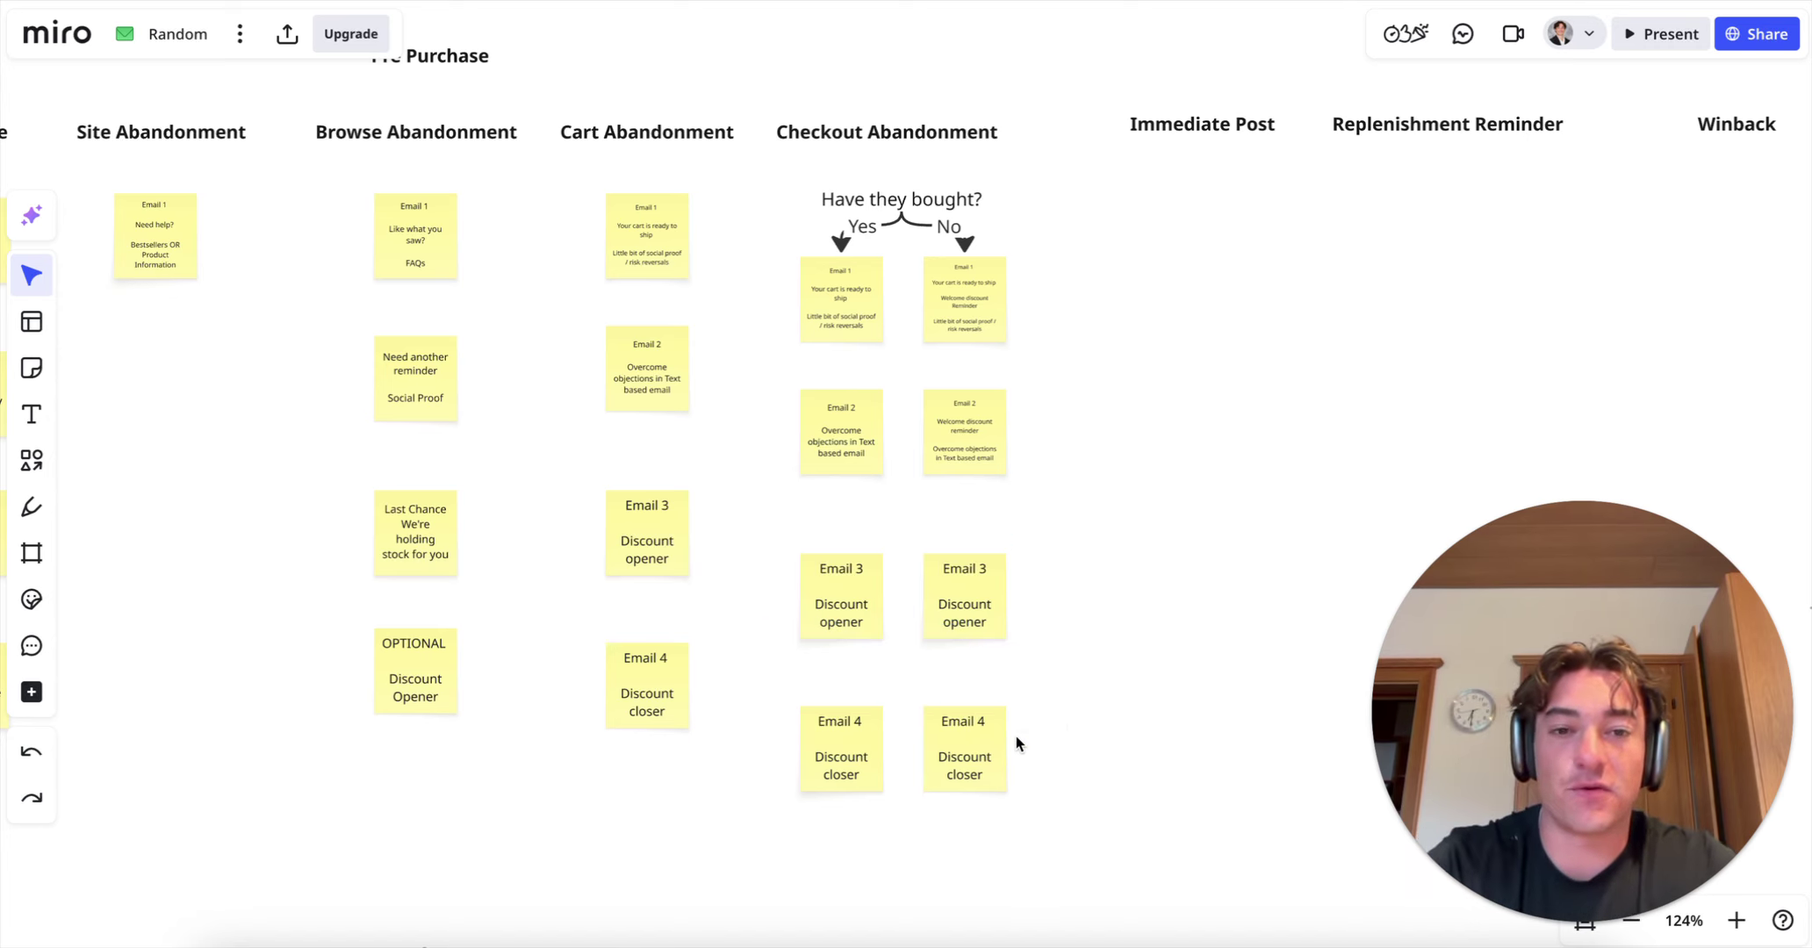
Step: Delete all four email notes in the Cart Abandonment column
{"action": "scroll", "coordinate": [1069, 723], "scroll_direction": "down", "scroll_amount": 5}
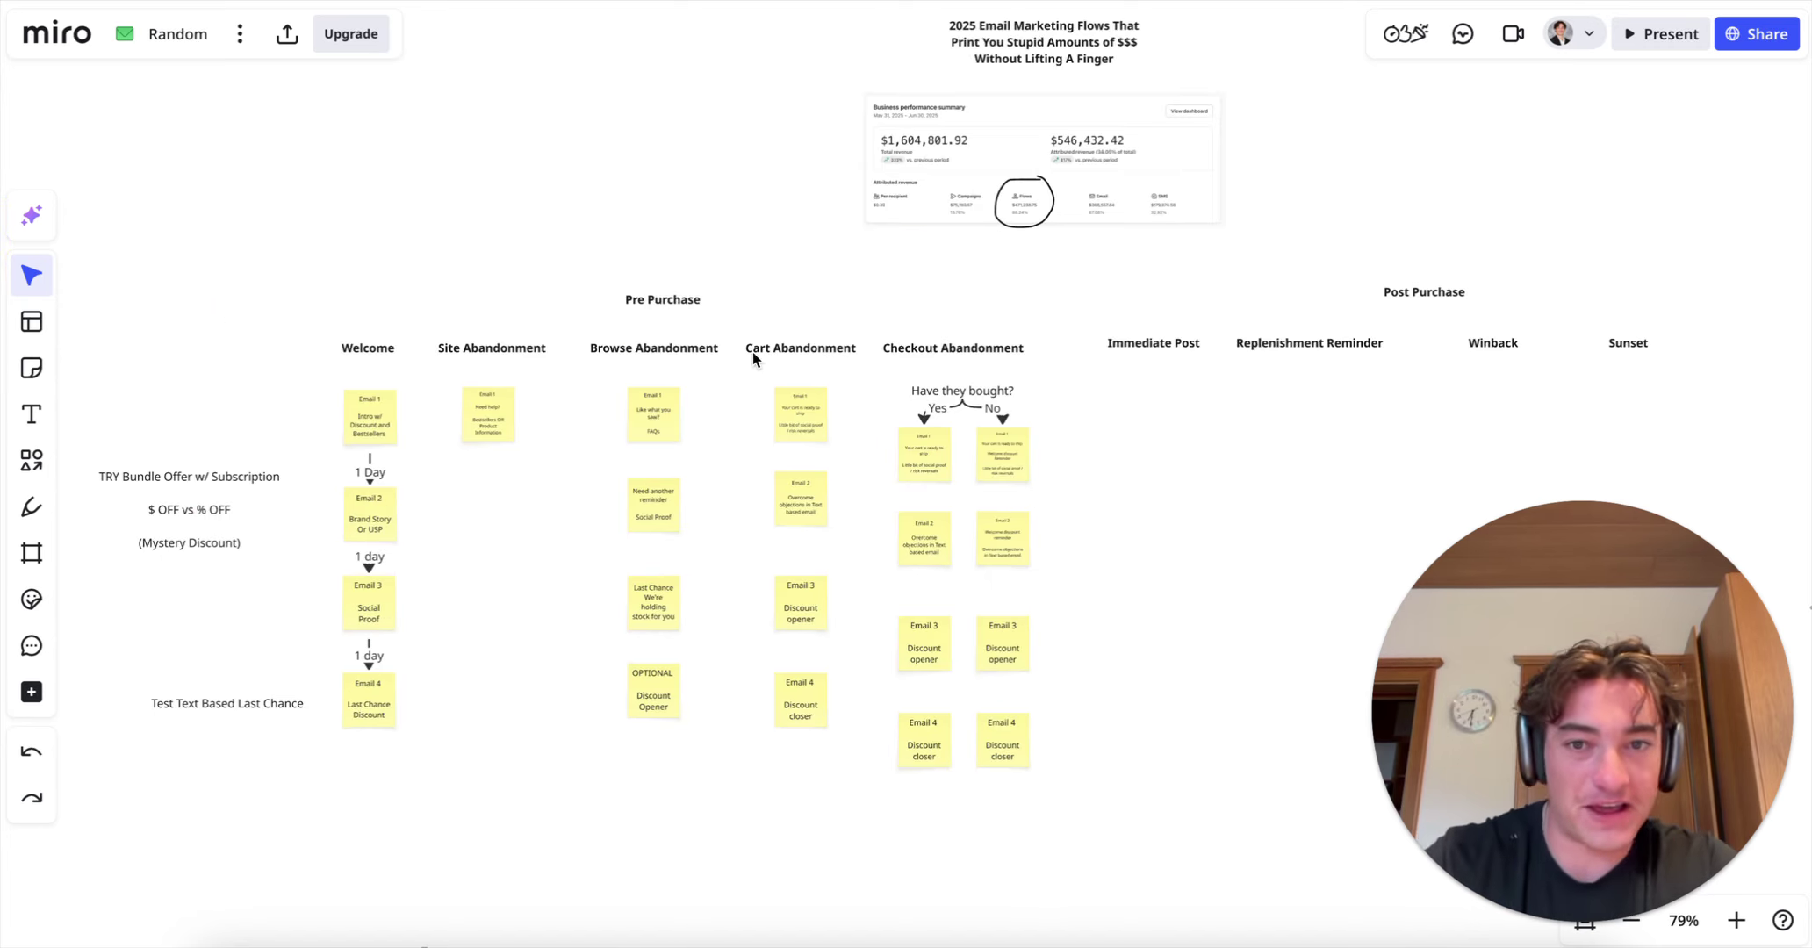
{"action": "left_click_drag", "start_coordinate": [752, 381], "coordinate": [813, 788]}
{"action": "key", "text": "Delete"}
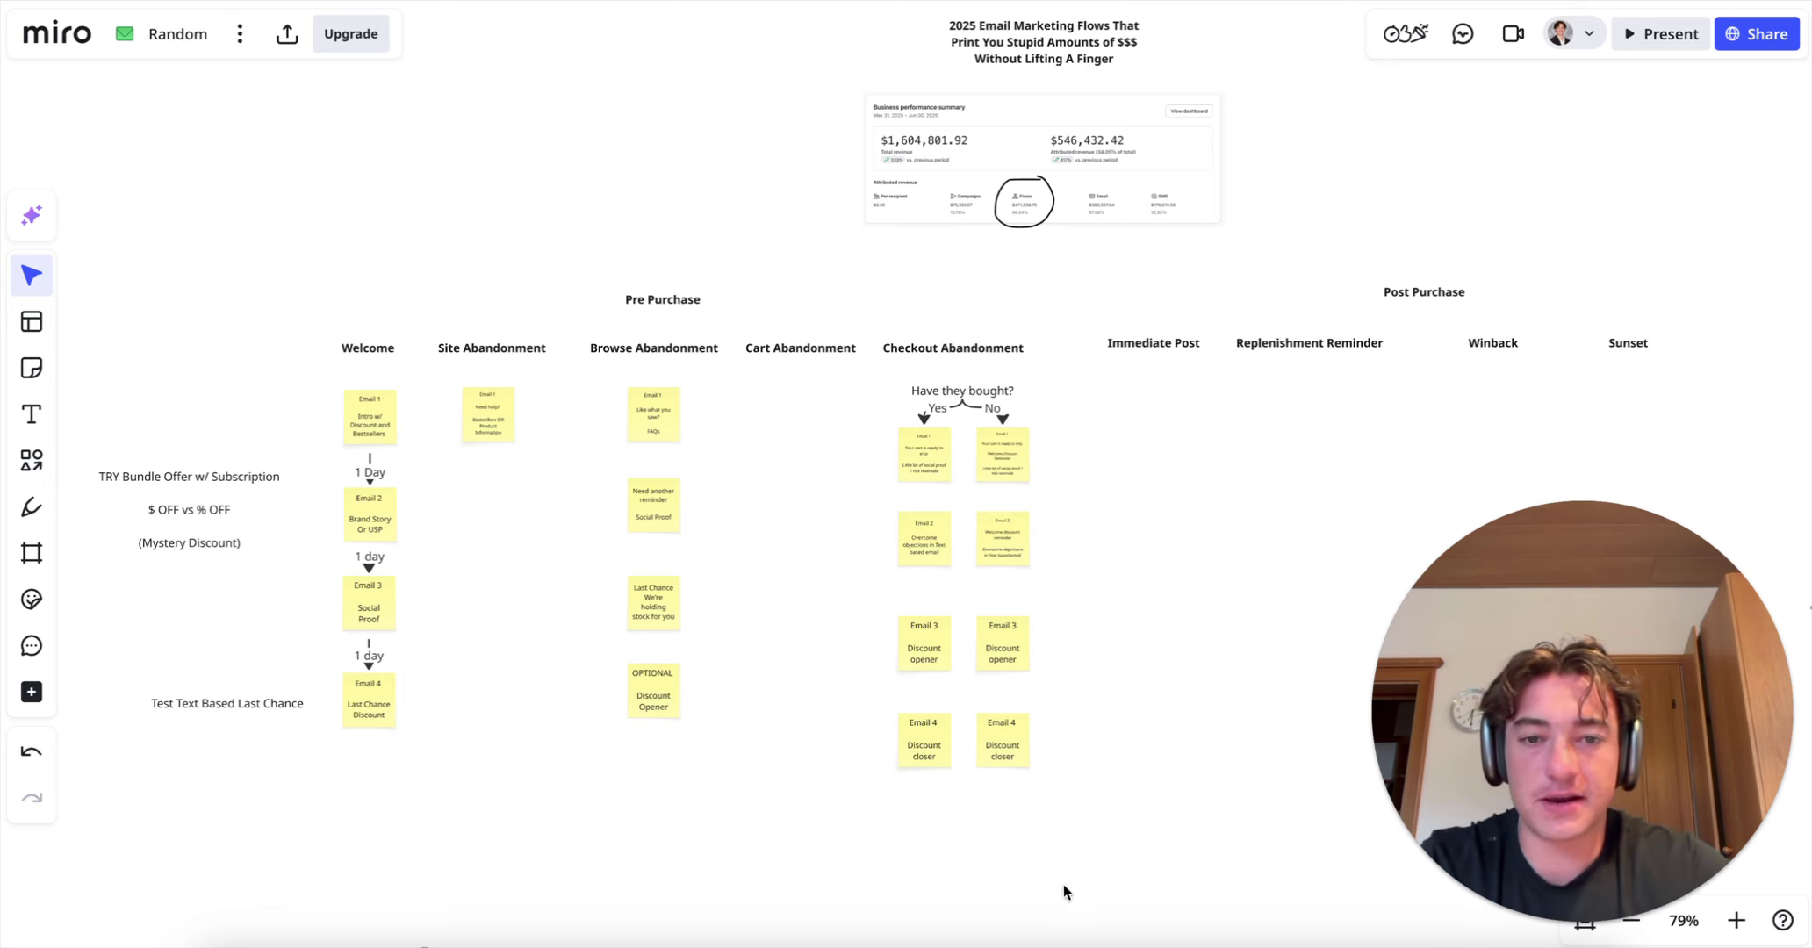
Step: Duplicate the whole "Have they bought?" flow from Checkout Abandonment and place the copy under Cart Abandonment
{"action": "left_click_drag", "start_coordinate": [1064, 885], "coordinate": [882, 396]}
{"action": "key", "text": "ctrl+d"}
{"action": "left_click_drag", "start_coordinate": [1159, 483], "coordinate": [825, 485]}
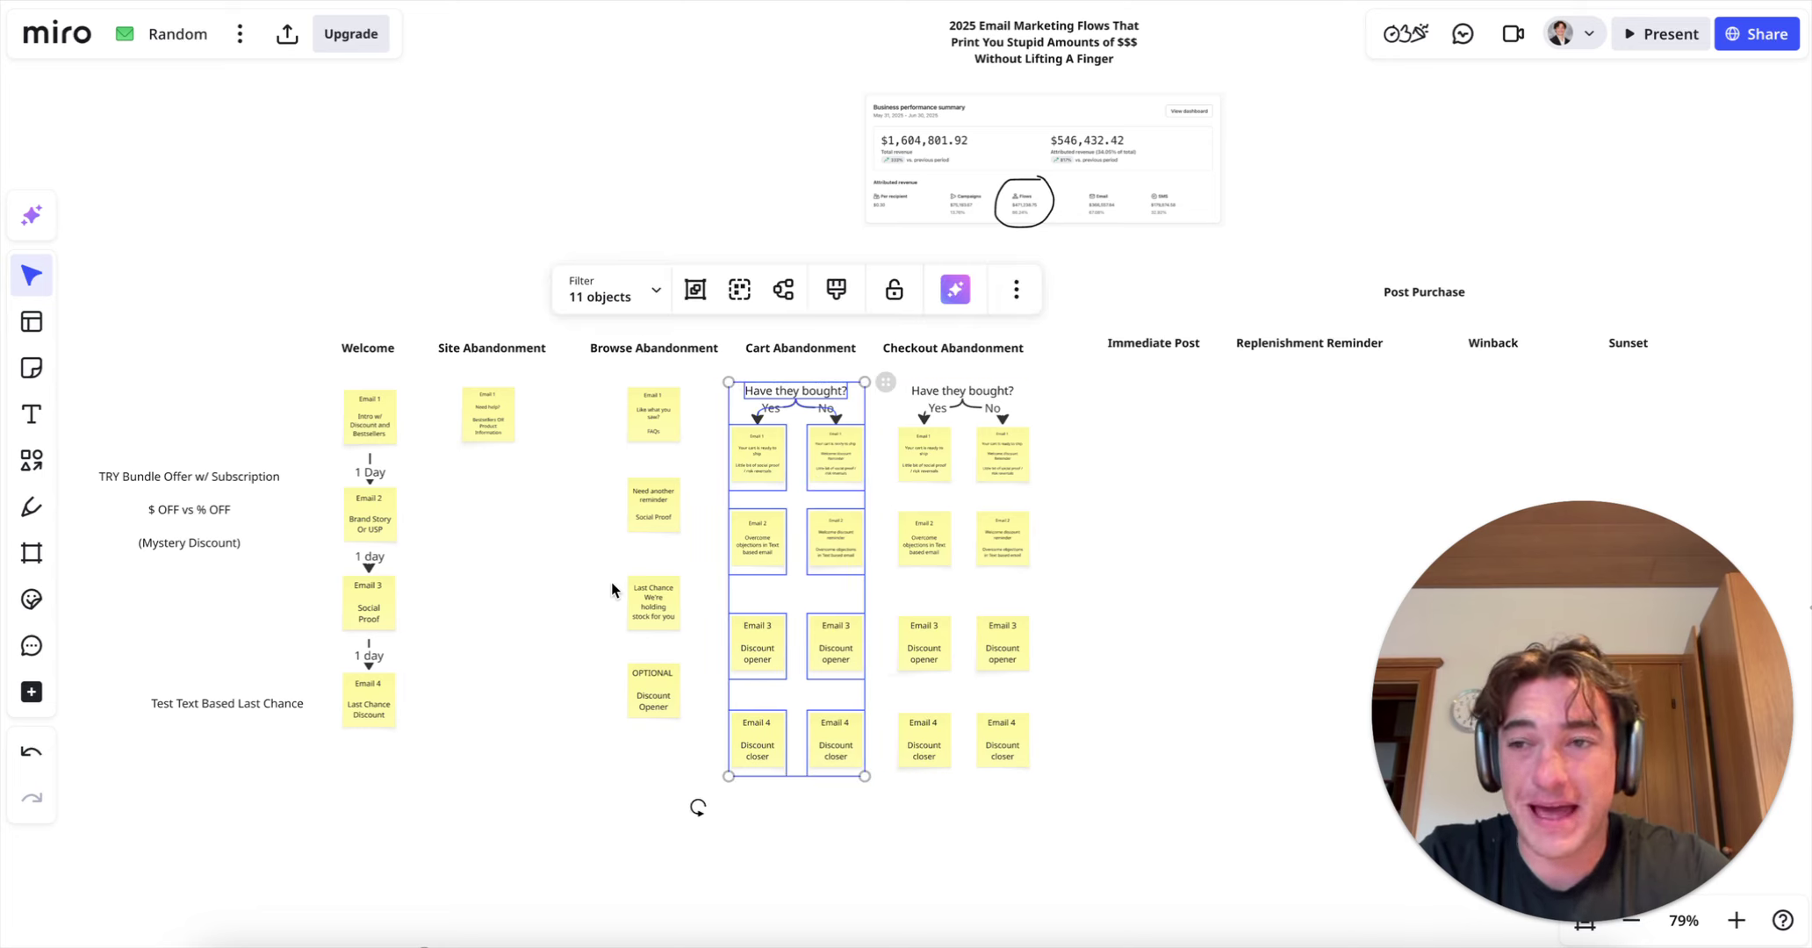
{"action": "left_click_drag", "start_coordinate": [548, 745], "coordinate": [662, 412]}
{"action": "left_click", "coordinate": [1113, 540]}
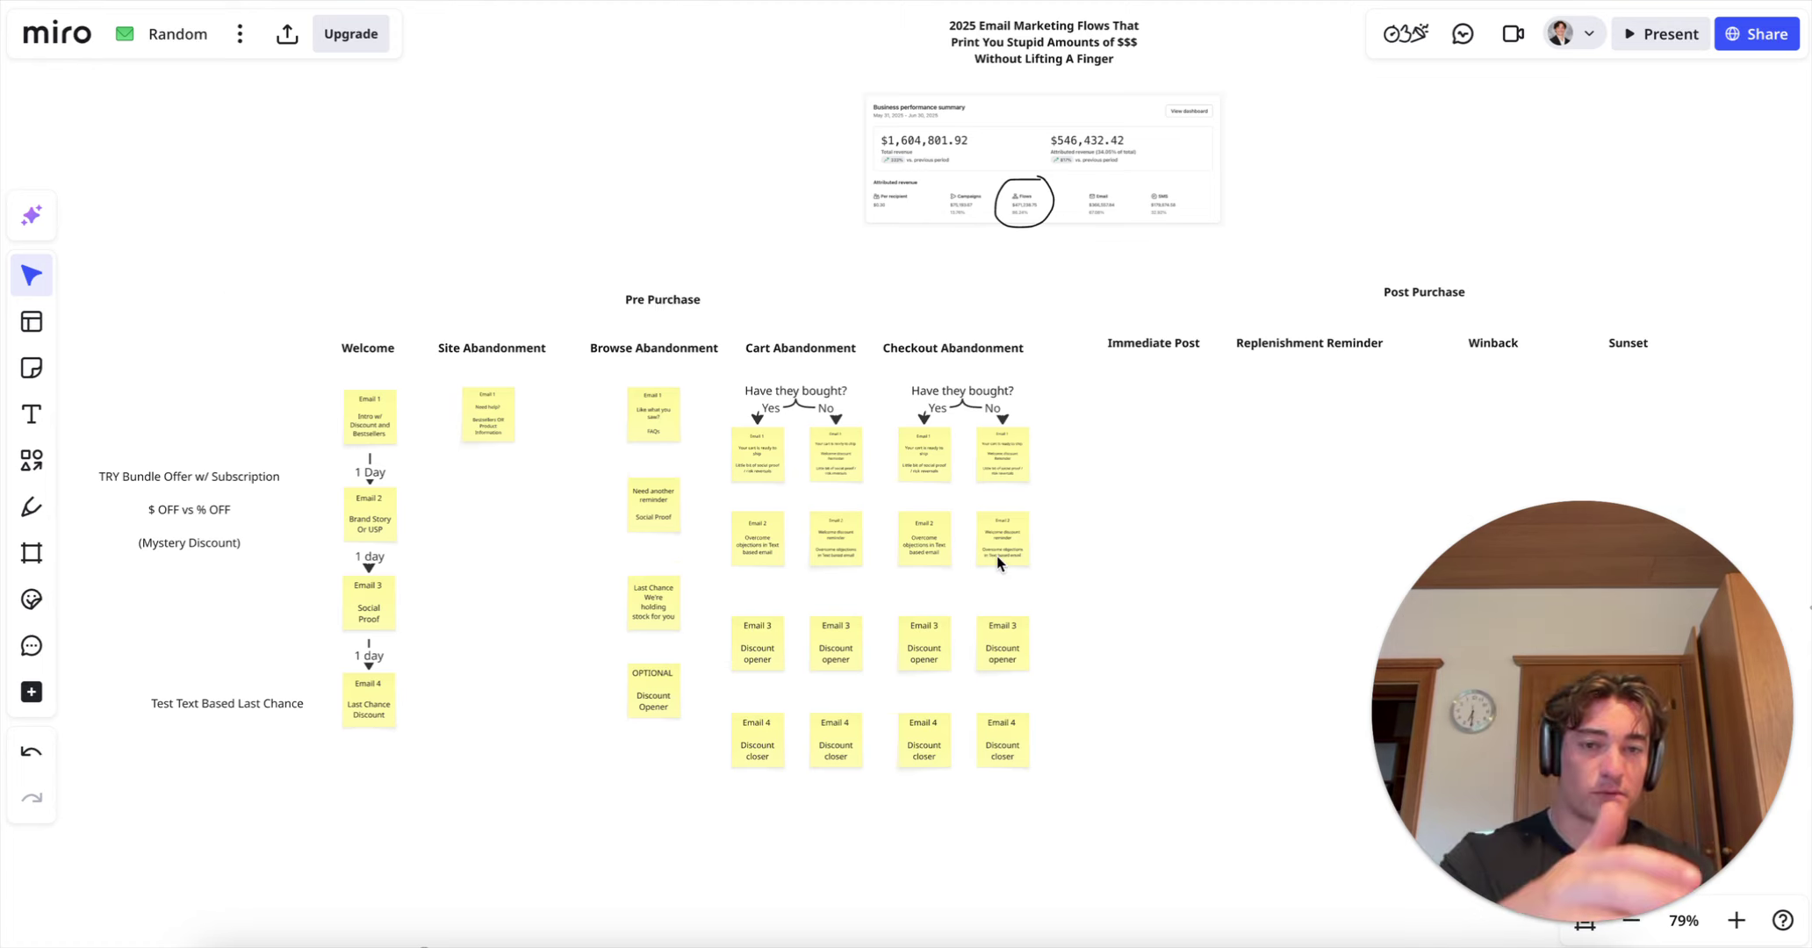
{"action": "scroll", "coordinate": [1005, 444], "scroll_direction": "up", "scroll_amount": 2}
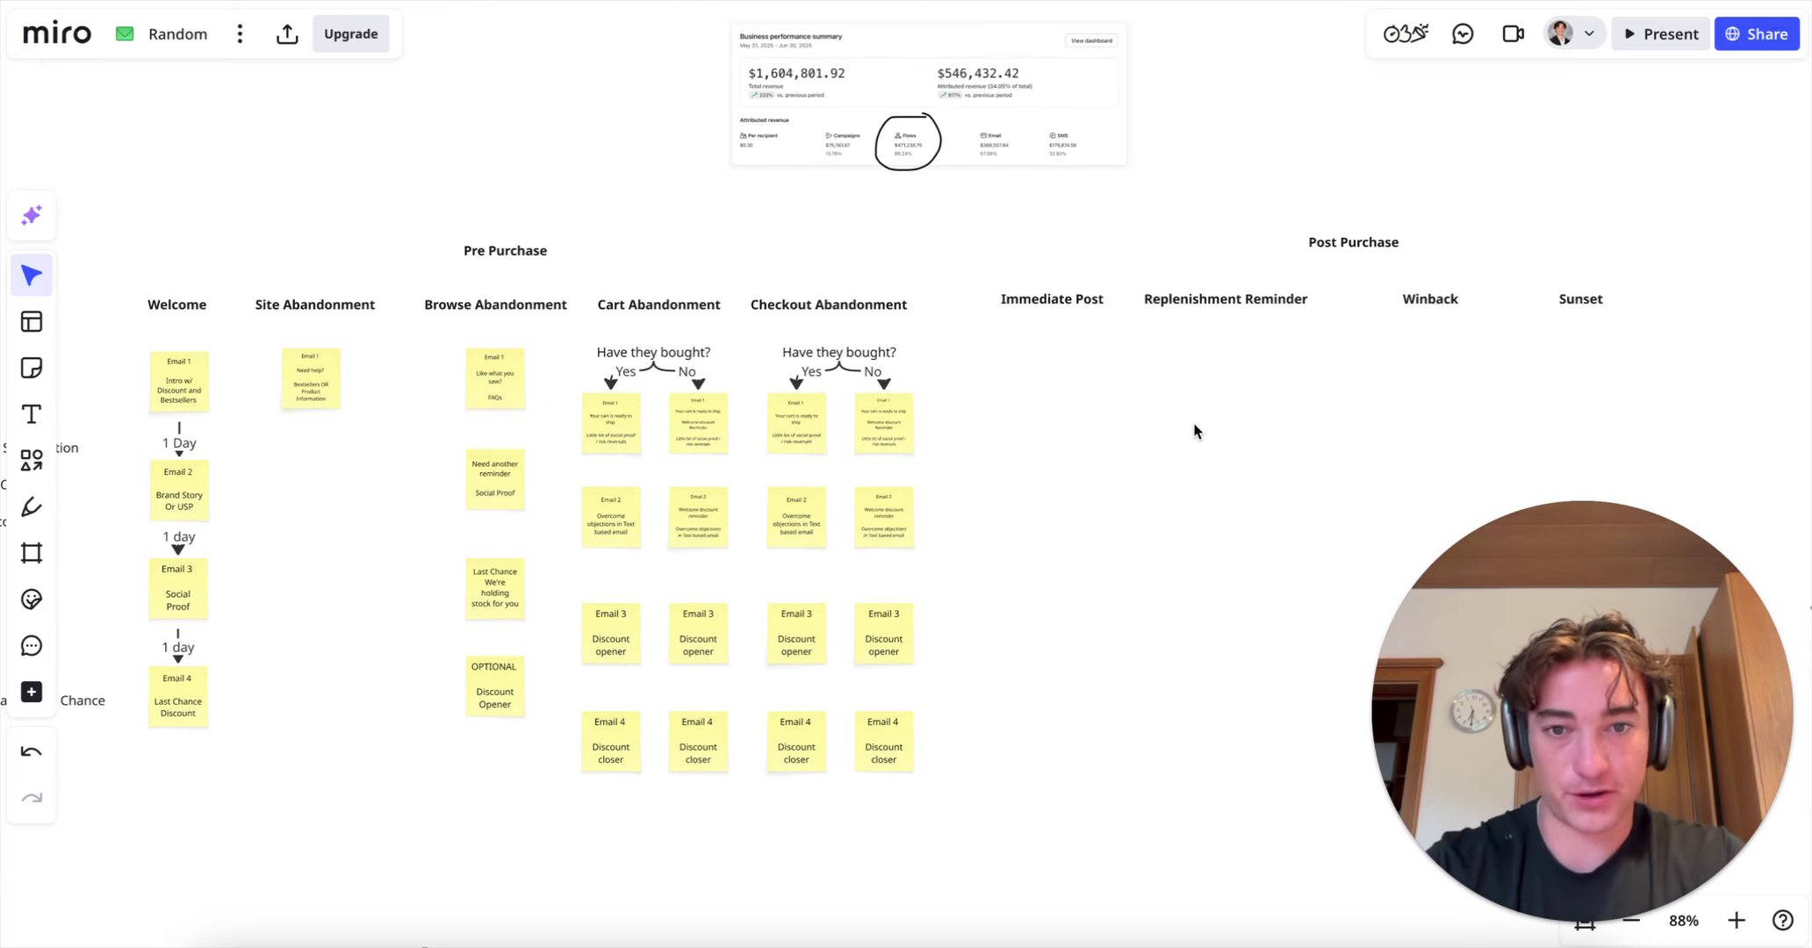
{"action": "scroll", "coordinate": [1137, 413], "scroll_direction": "up", "scroll_amount": 3}
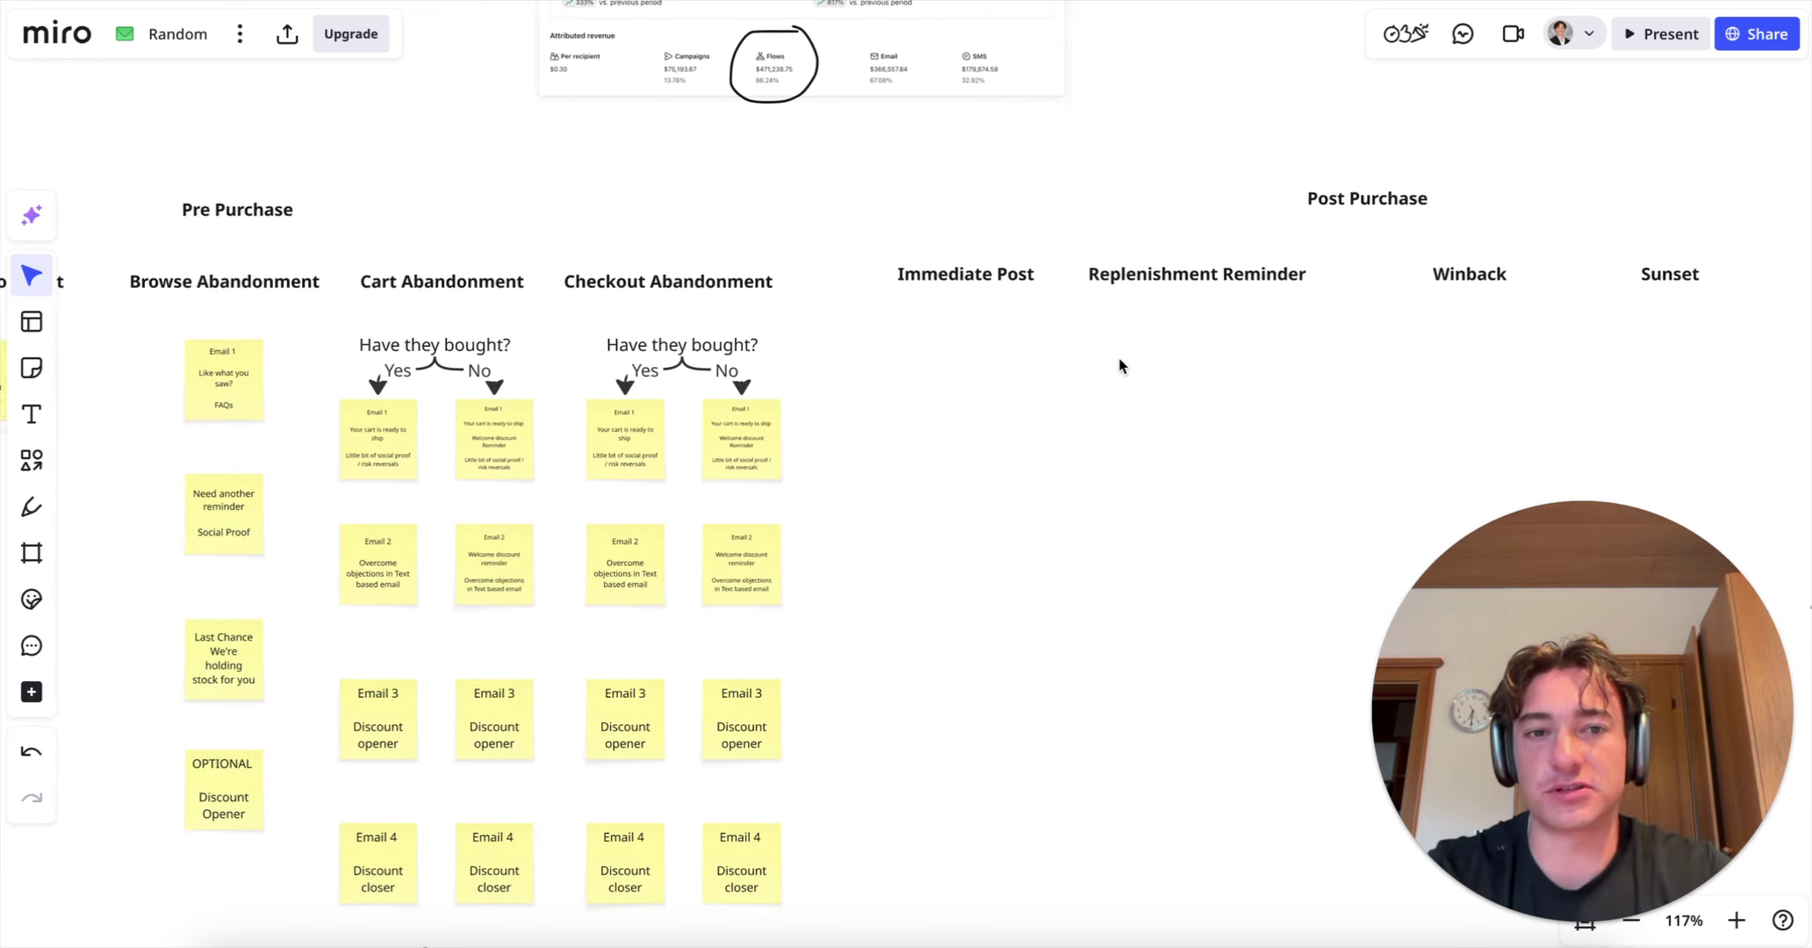
{"action": "left_click", "coordinate": [31, 321]}
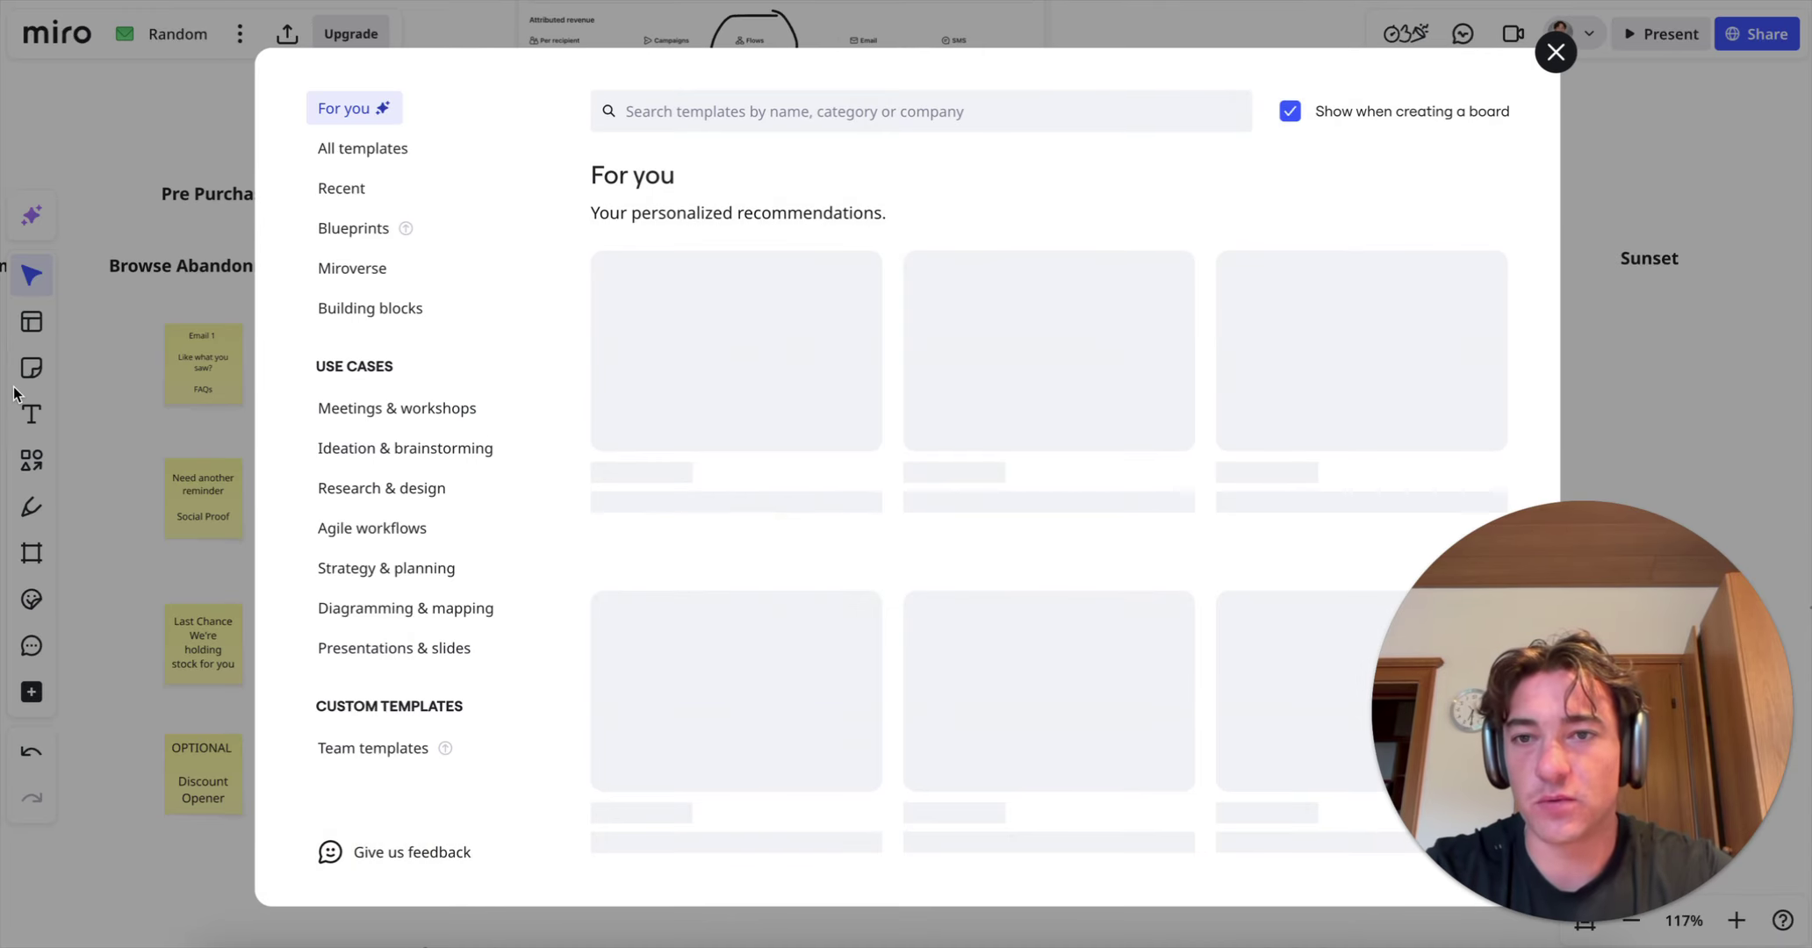
{"action": "left_click", "coordinate": [1556, 52]}
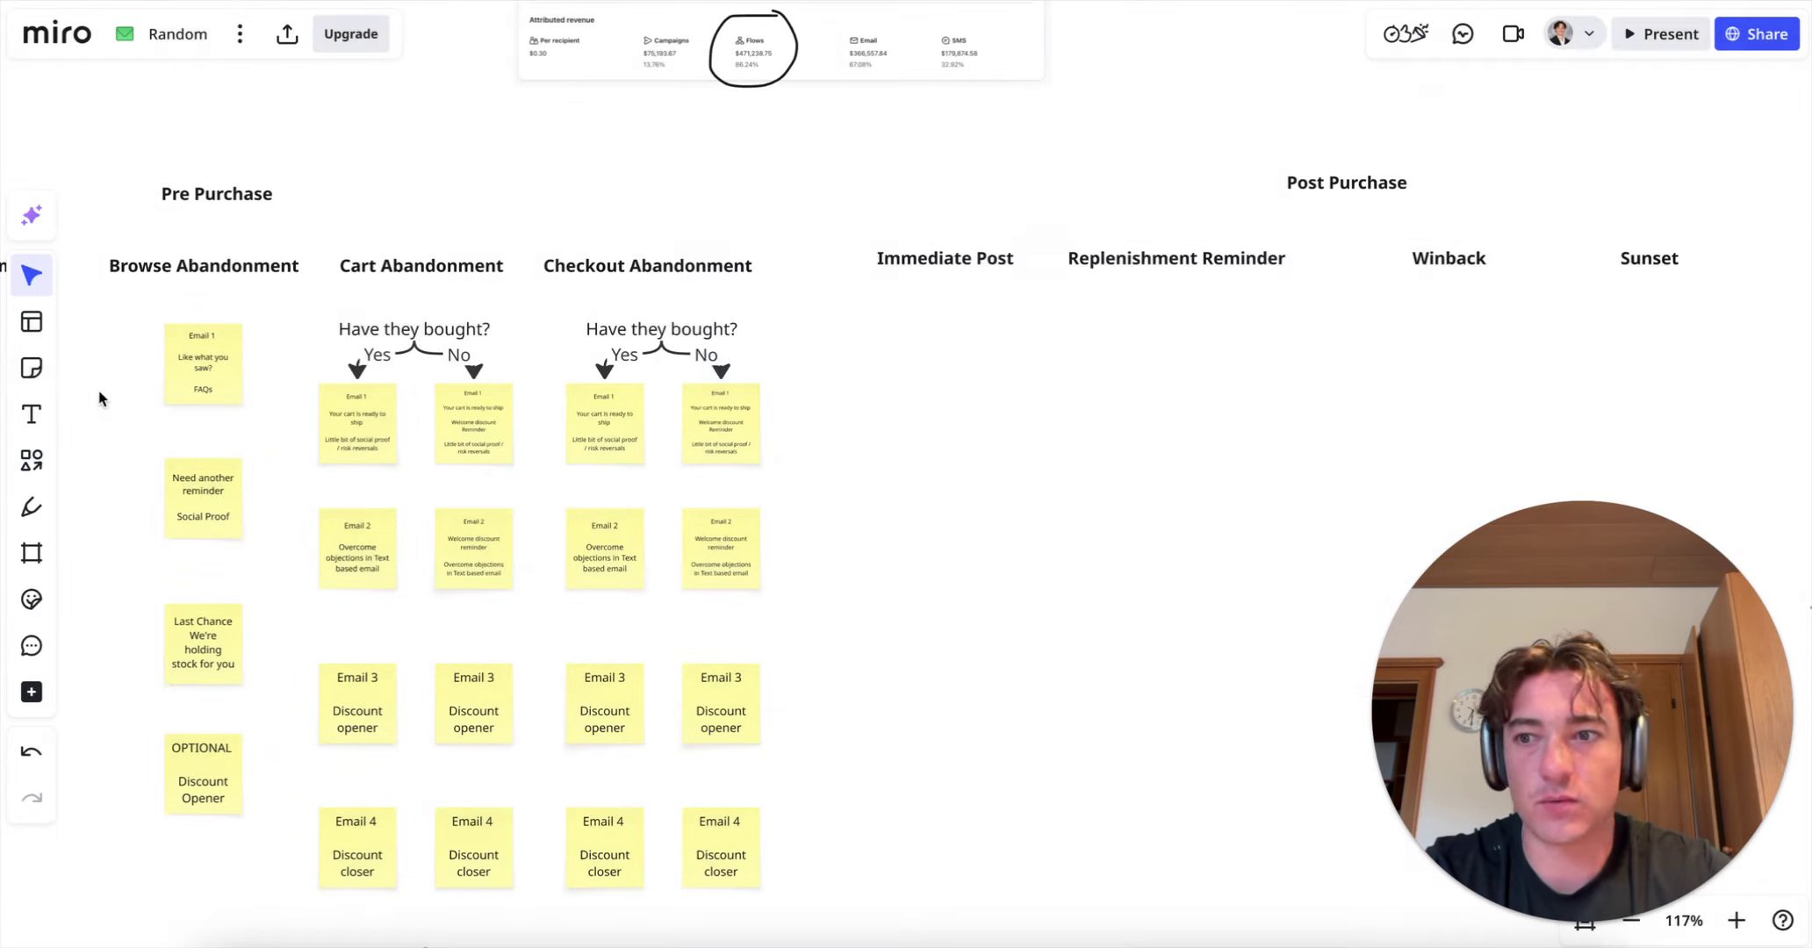
Step: Add a sticky note under Immediate Post reading "Email 1" and, after a blank line, "Thank you for your order text based from founder"
{"action": "left_click", "coordinate": [36, 368]}
{"action": "left_click", "coordinate": [927, 389]}
{"action": "type", "text": "Email 1"}
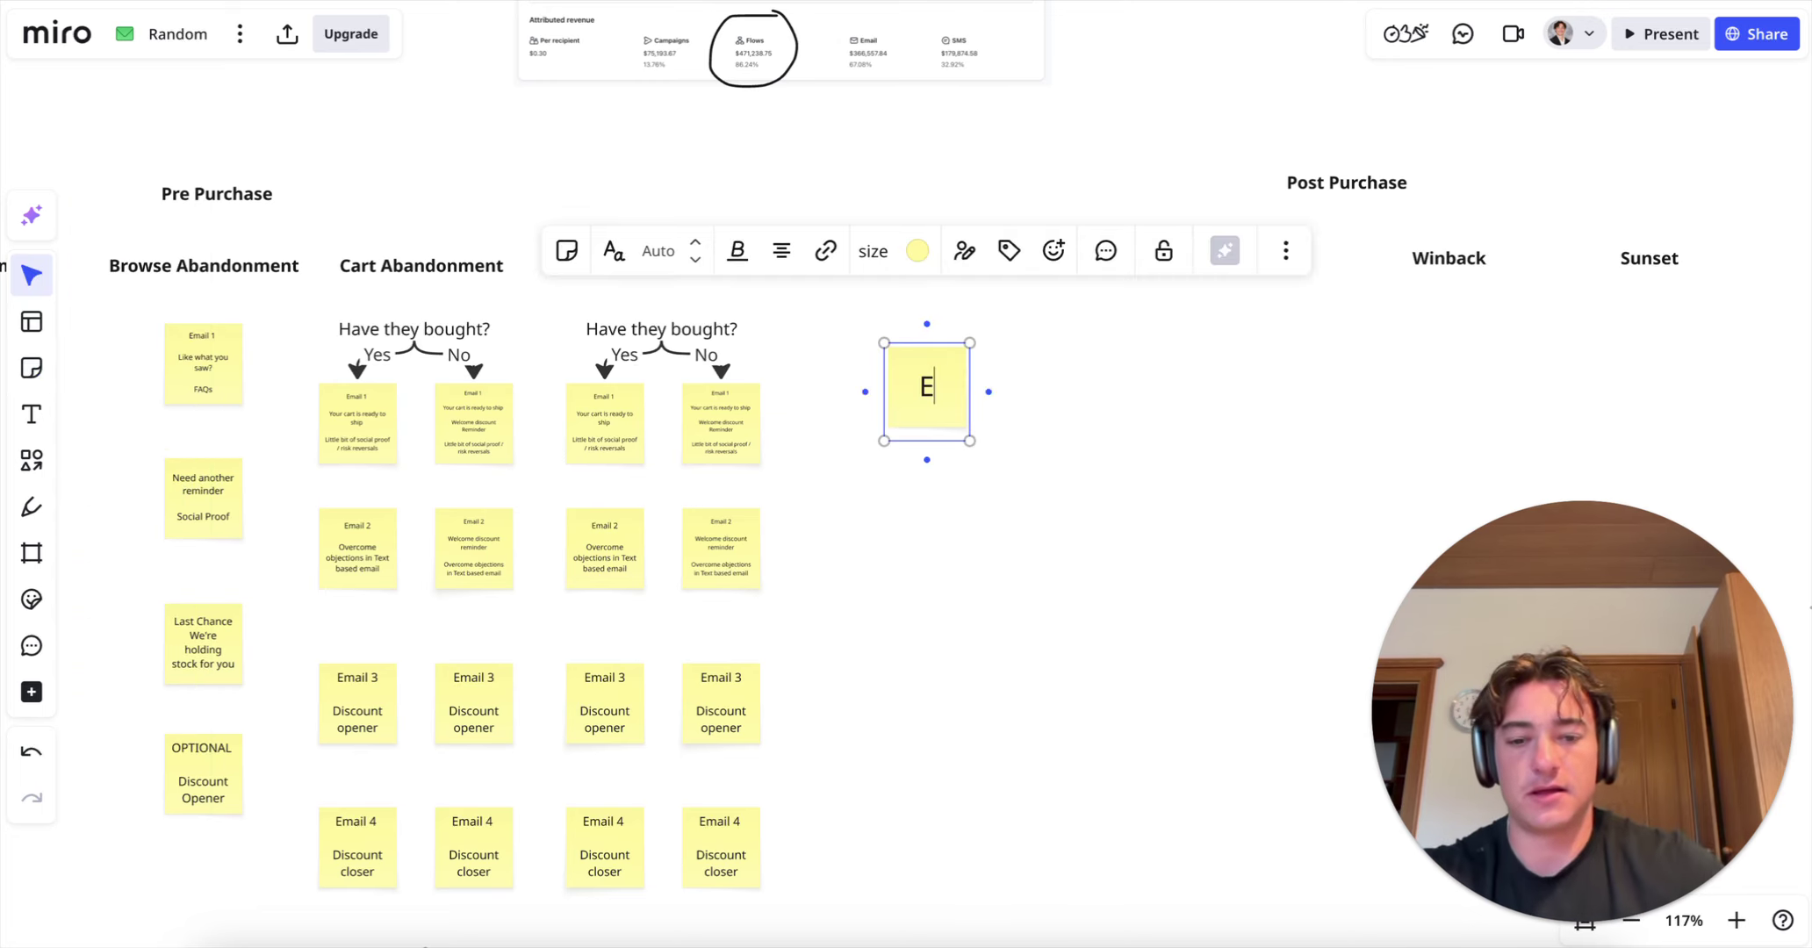
{"action": "key", "text": "Return"}
{"action": "key", "text": "Return"}
{"action": "type", "text": "Thank you f"}
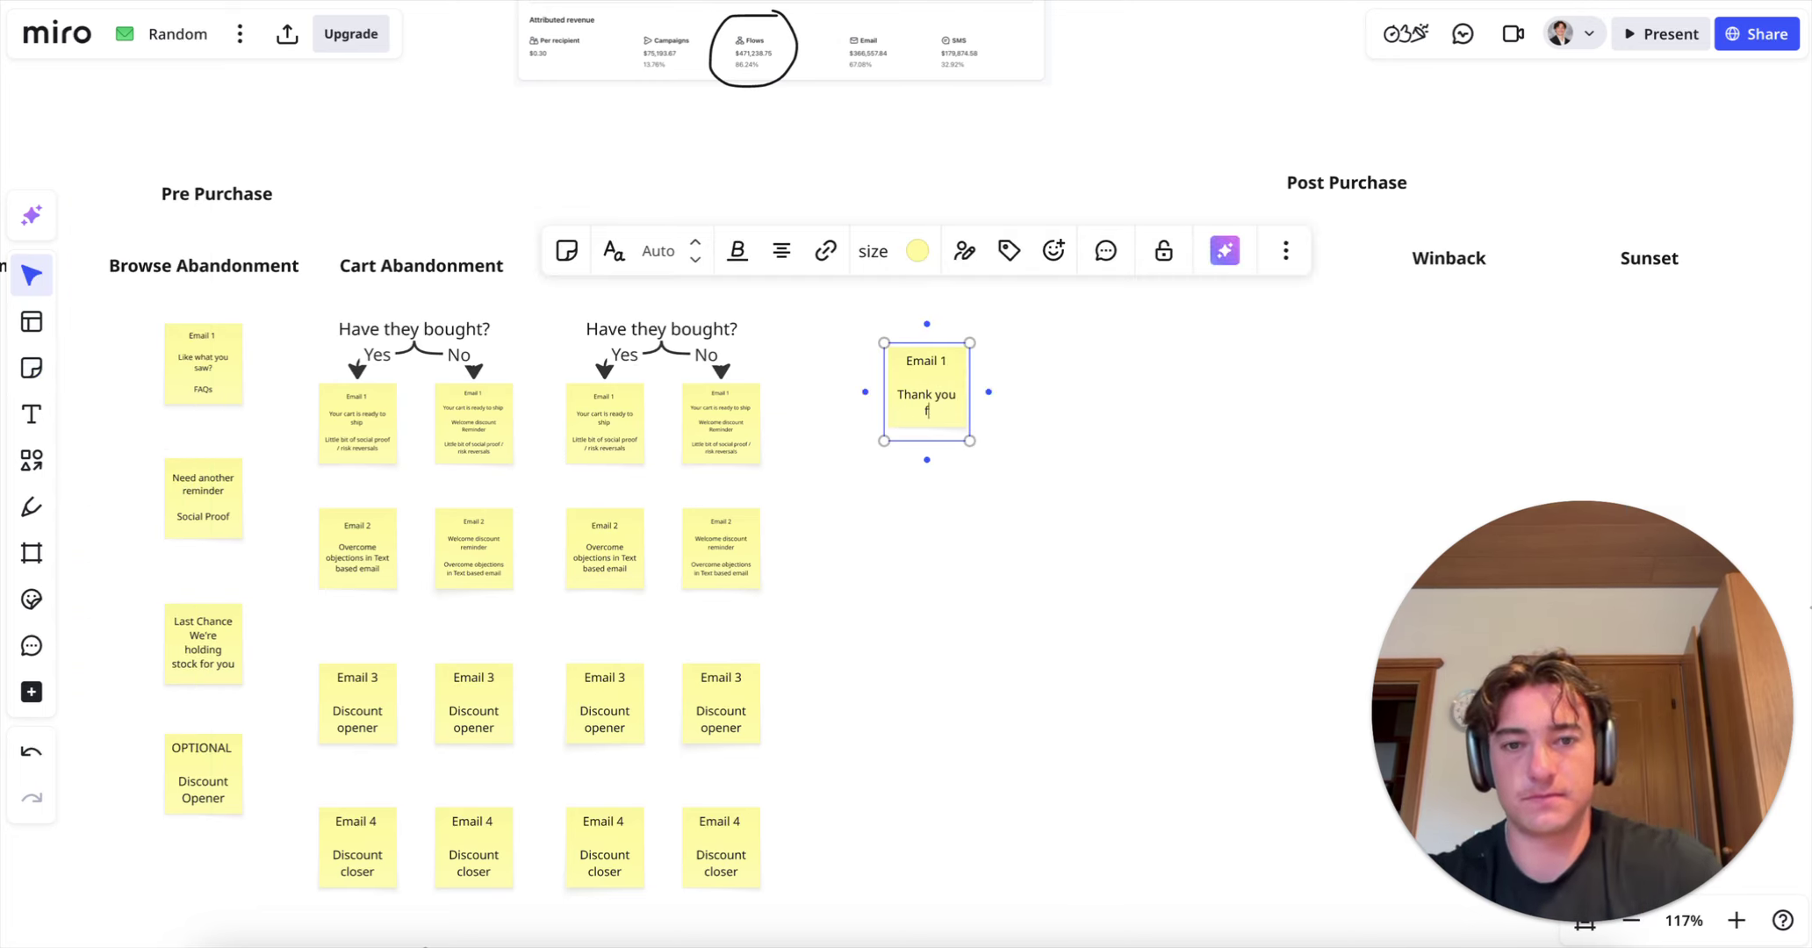
{"action": "type", "text": "or your order tex"}
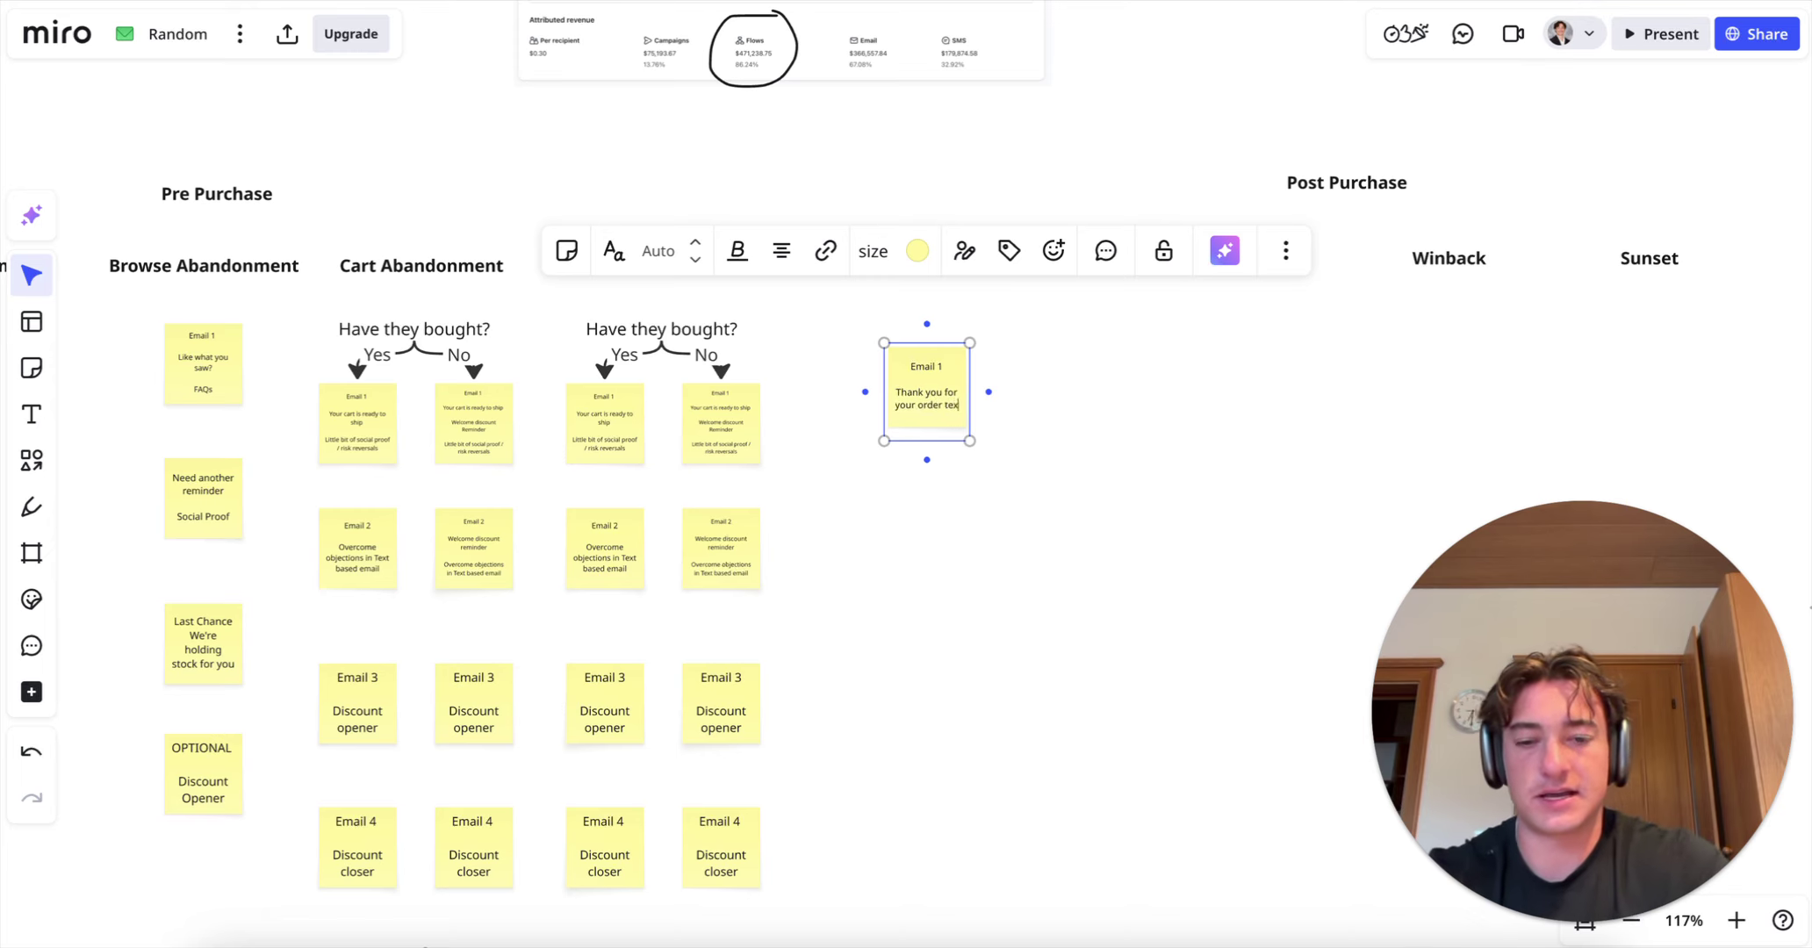
{"action": "type", "text": "t based from dfou"}
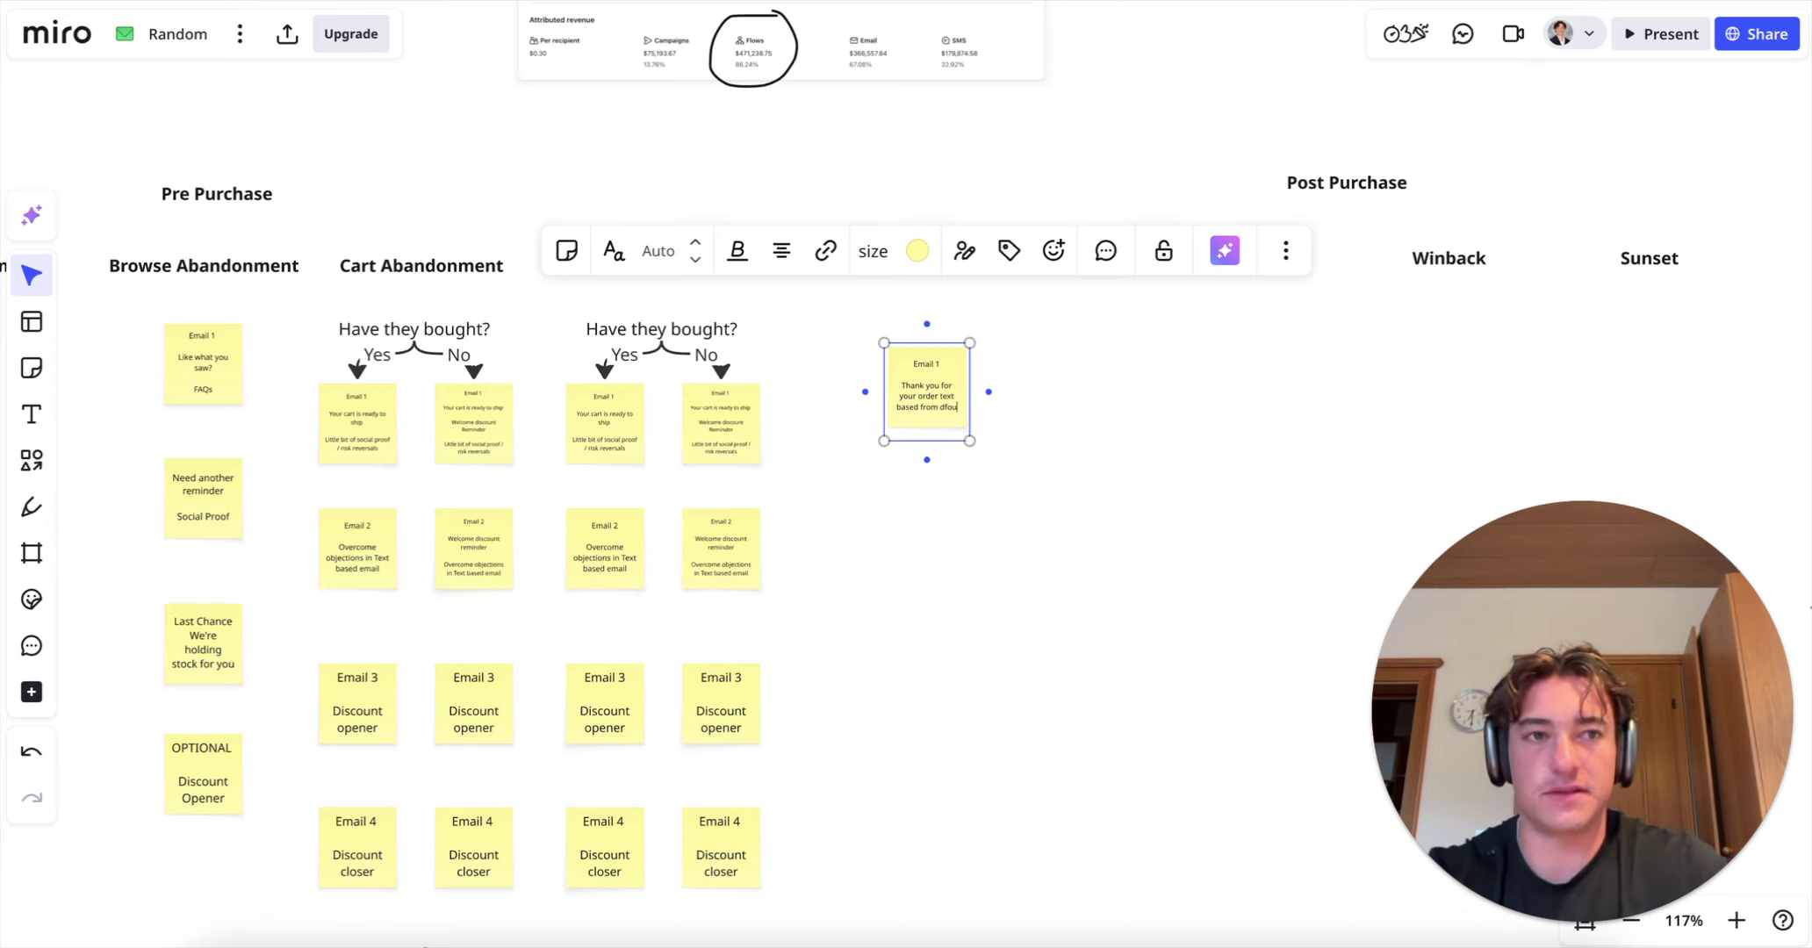
{"action": "key", "text": "BackSpace"}
{"action": "key", "text": "BackSpace"}
{"action": "key", "text": "BackSpace"}
{"action": "key", "text": "BackSpace"}
{"action": "type", "text": "founder"}
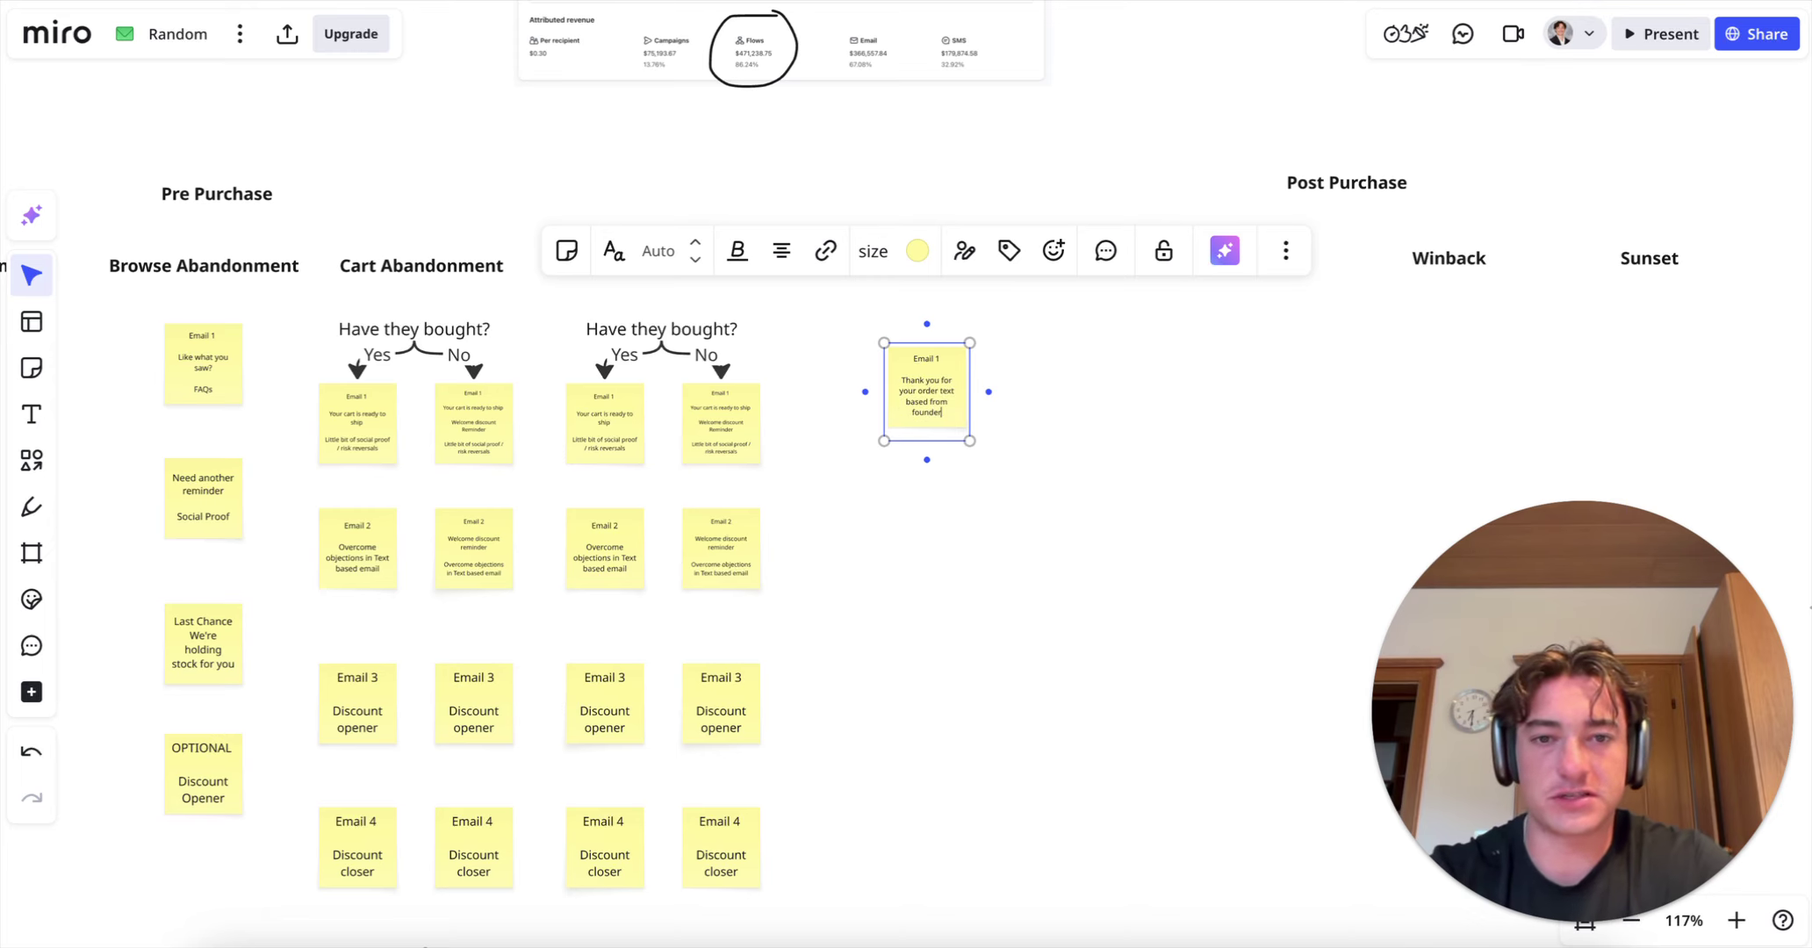
Step: Append "PS - Click here to keep shopping" to the Immediate Post Email 1 note and center the note under its heading
{"action": "key", "text": "Return"}
{"action": "type", "text": "PS - Click her"}
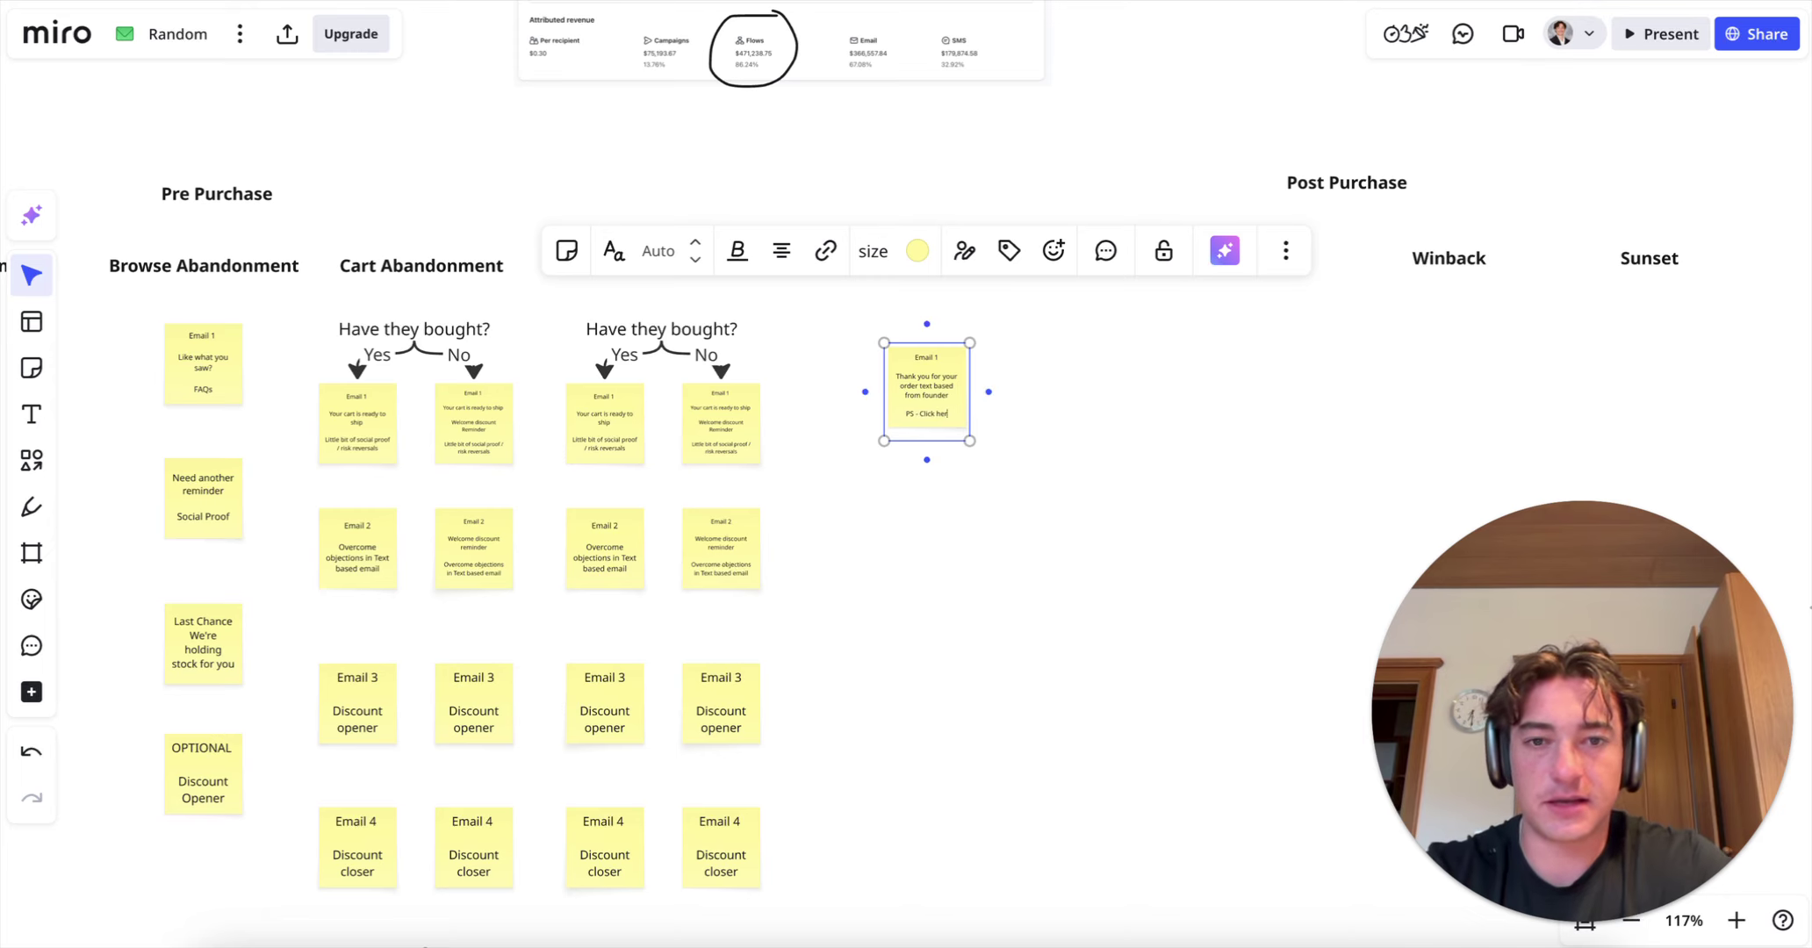
{"action": "type", "text": "e to keep shopping"}
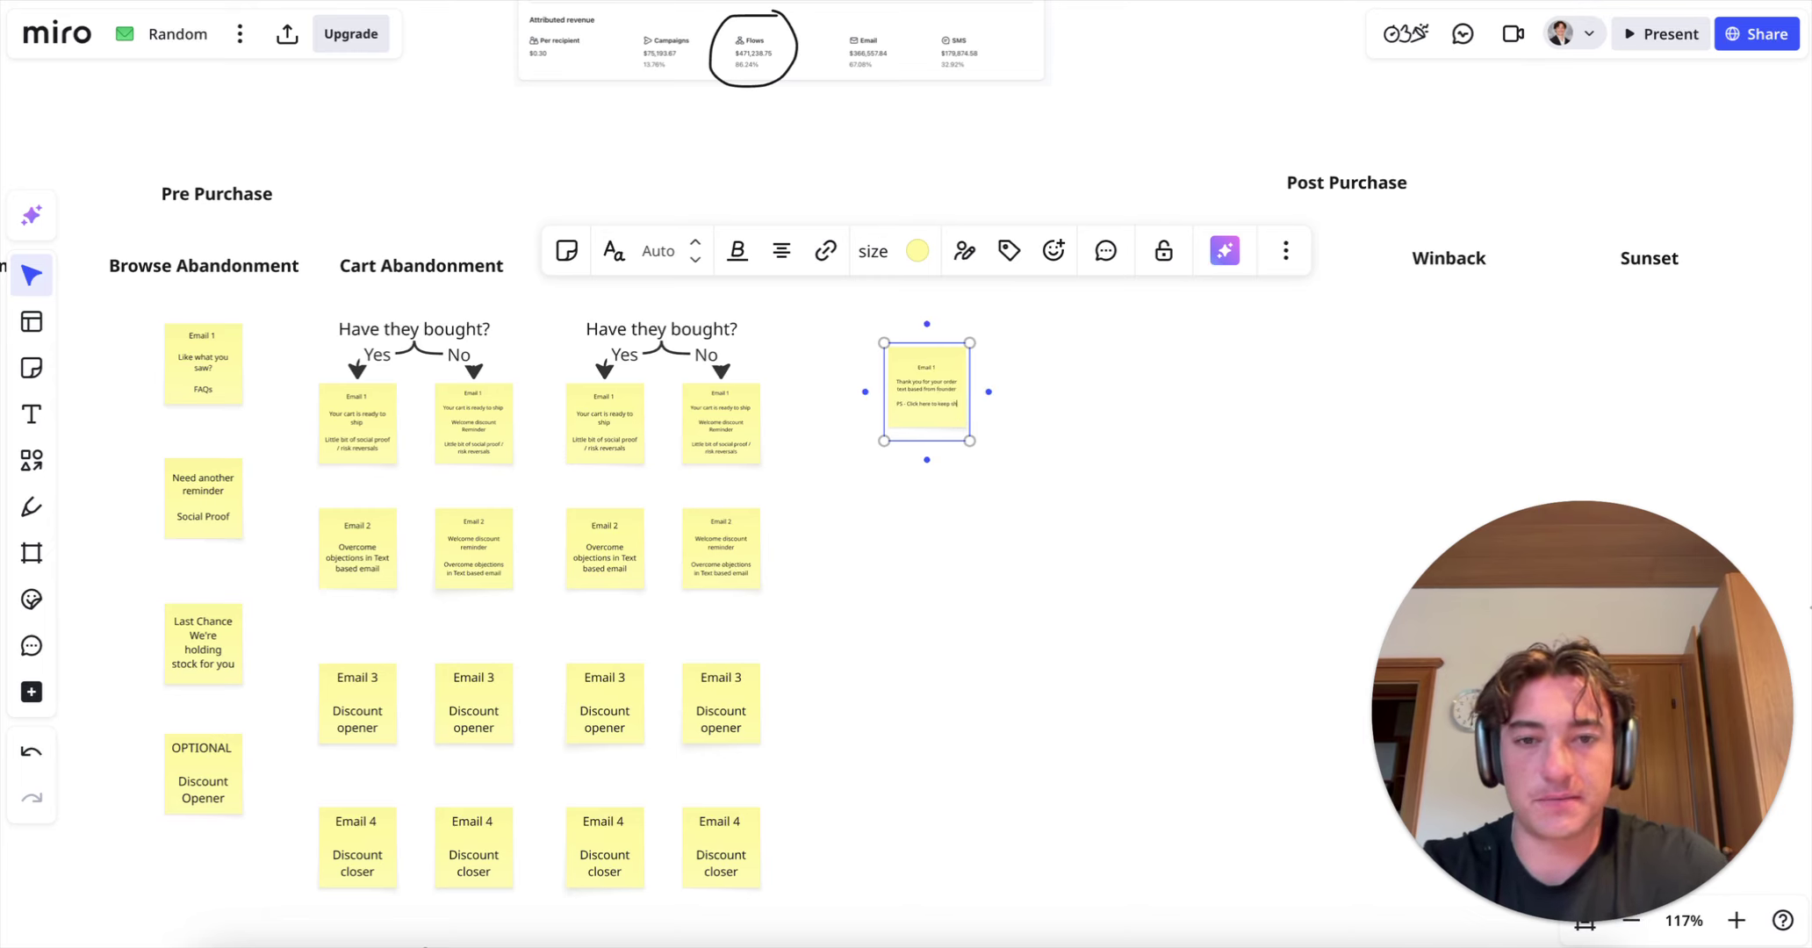
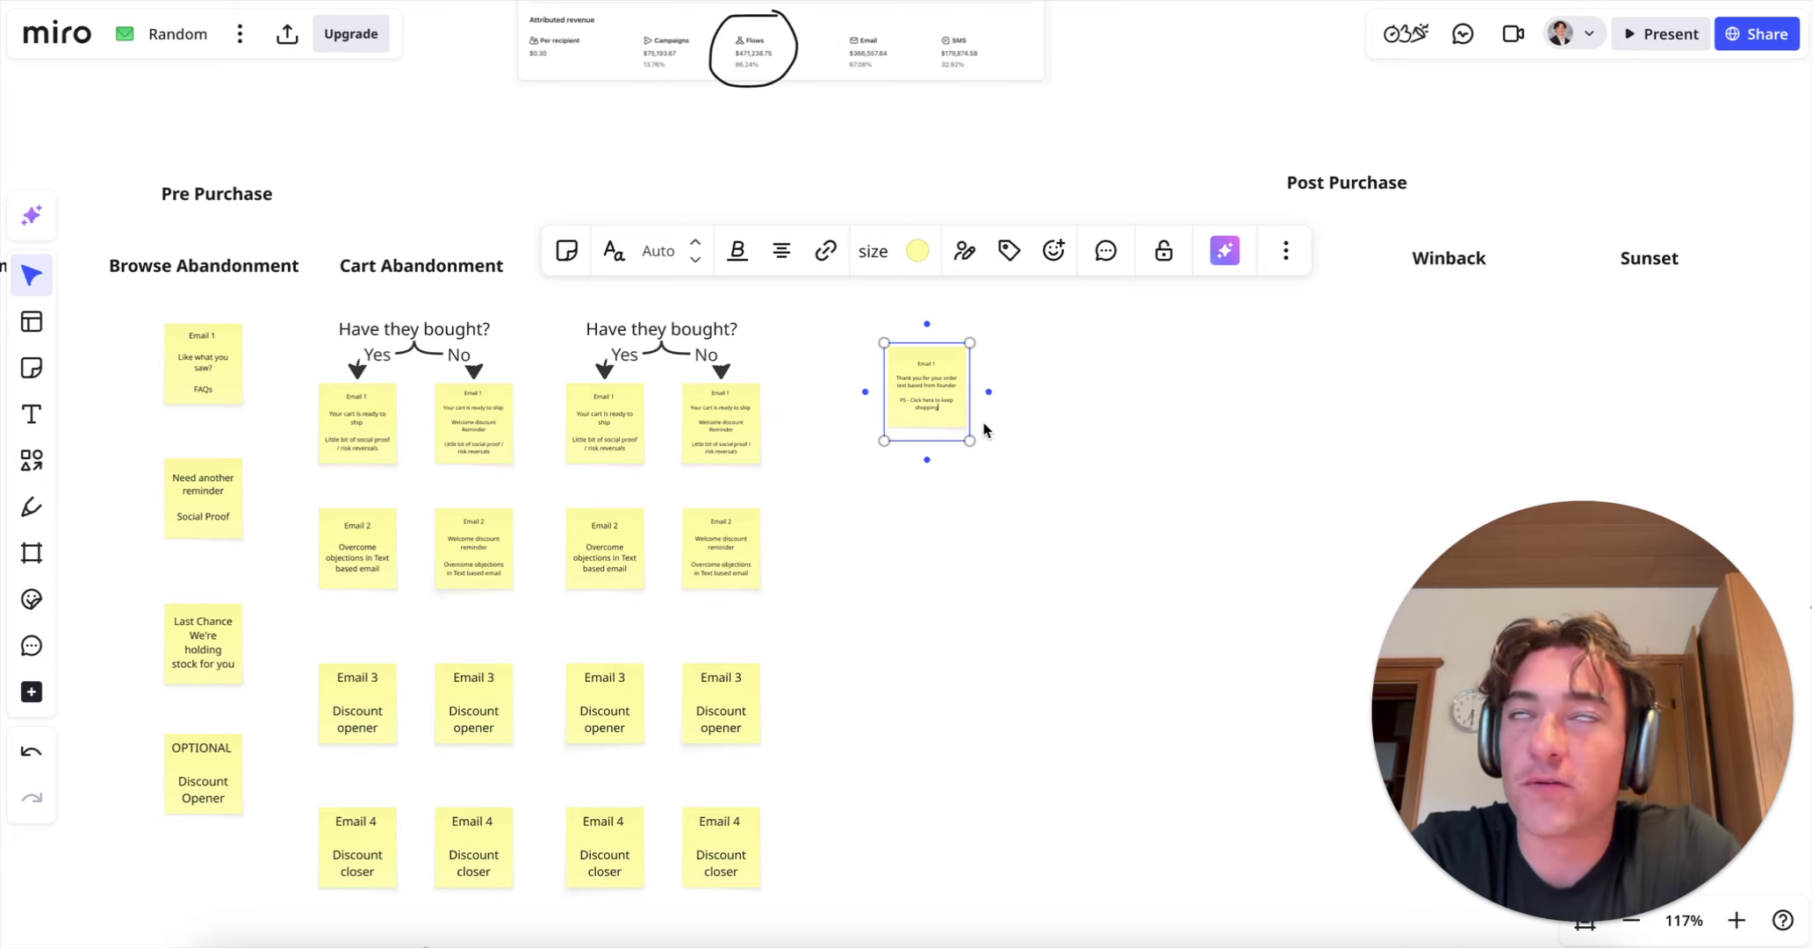
{"action": "left_click", "coordinate": [1011, 494]}
{"action": "left_click", "coordinate": [951, 402]}
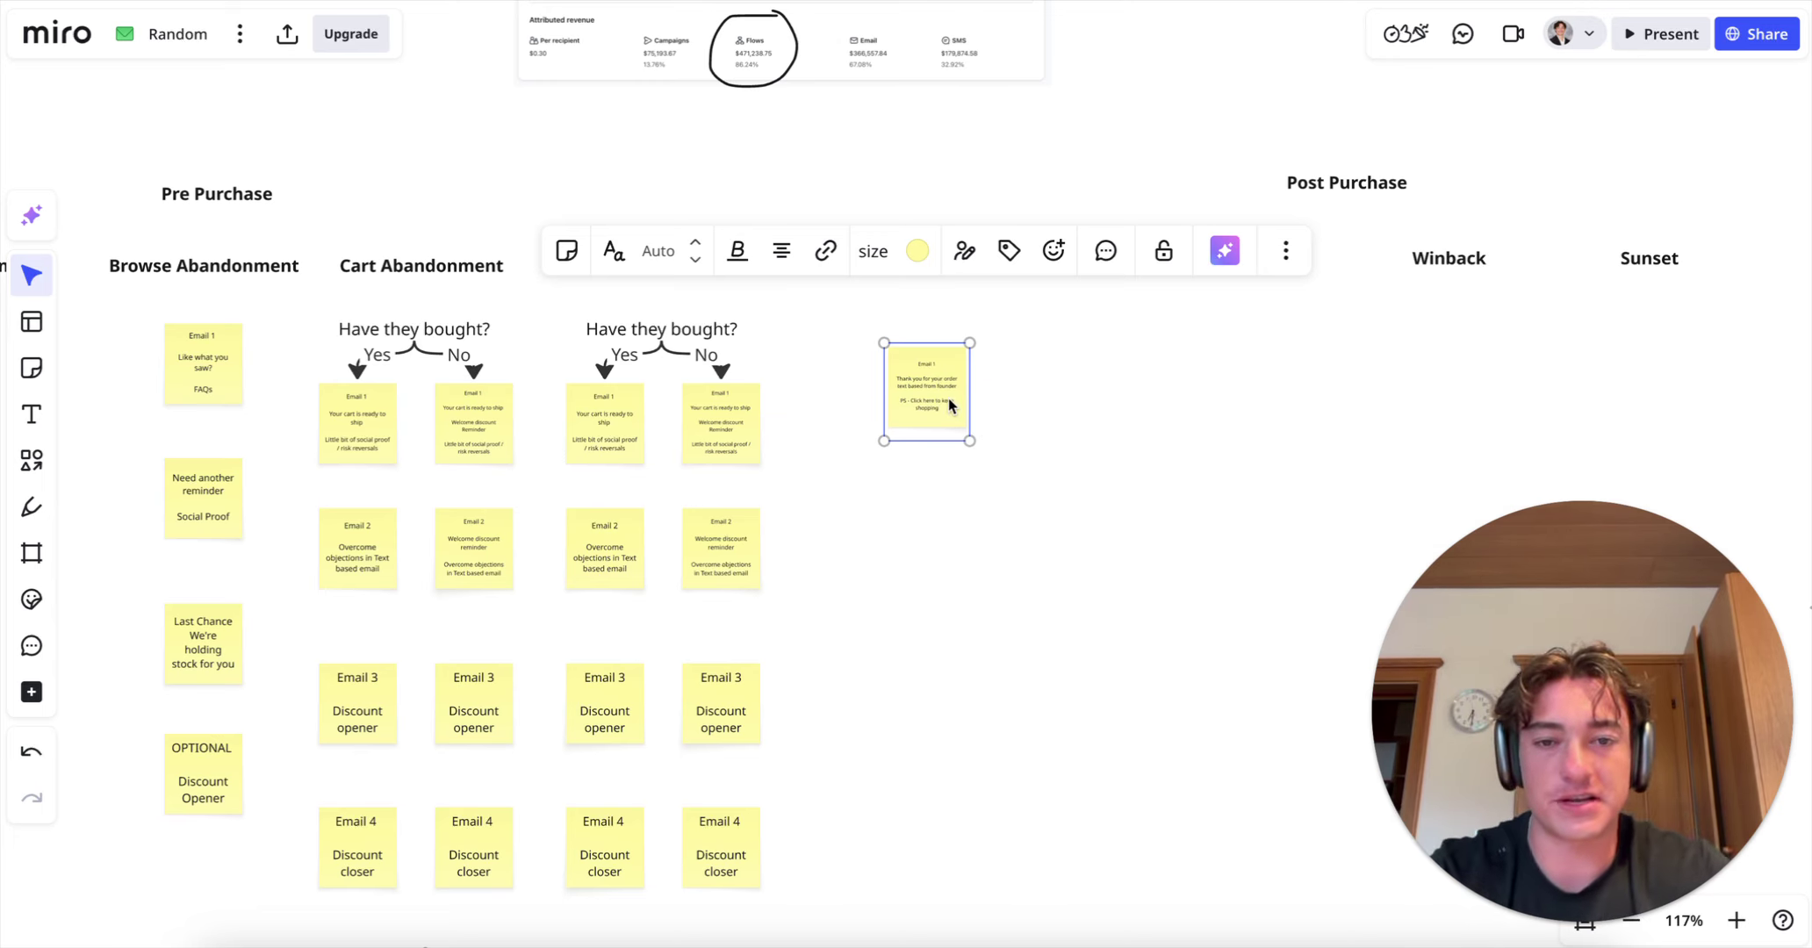
{"action": "left_click_drag", "start_coordinate": [925, 387], "coordinate": [964, 369]}
{"action": "left_click", "coordinate": [997, 376]}
Step: Add a second sticky note below Email 1 in the Immediate Post column, headed "Email 2"
{"action": "left_click", "coordinate": [32, 367]}
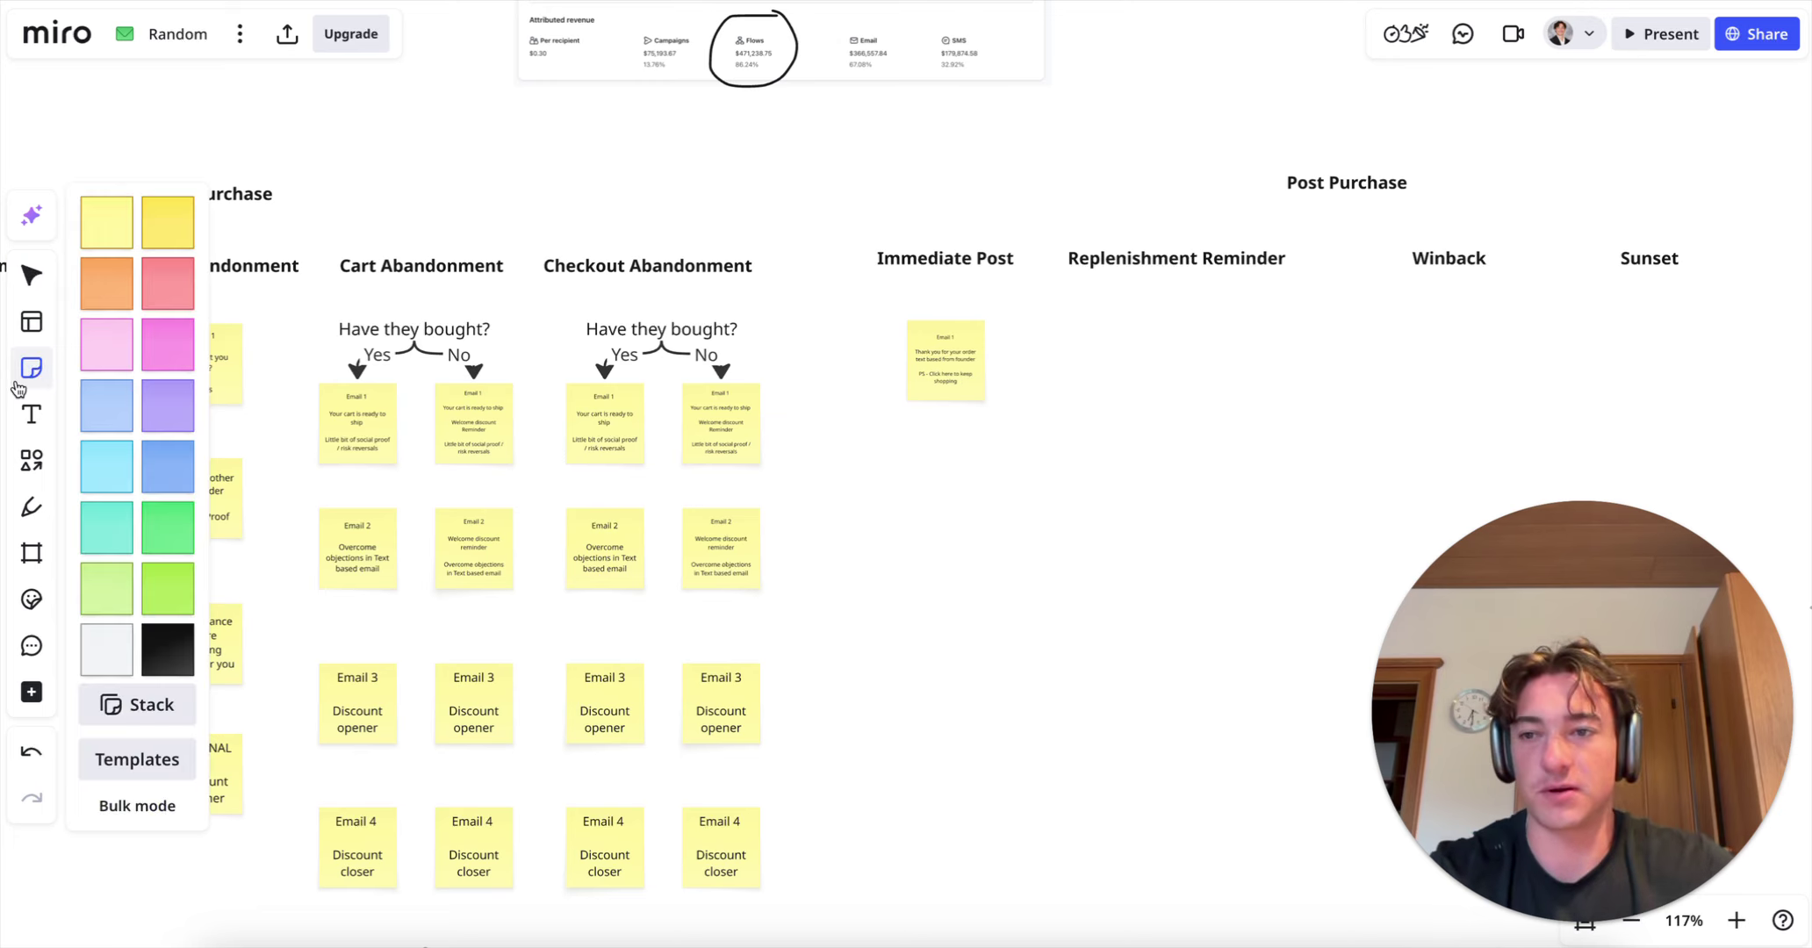
{"action": "left_click", "coordinate": [954, 495]}
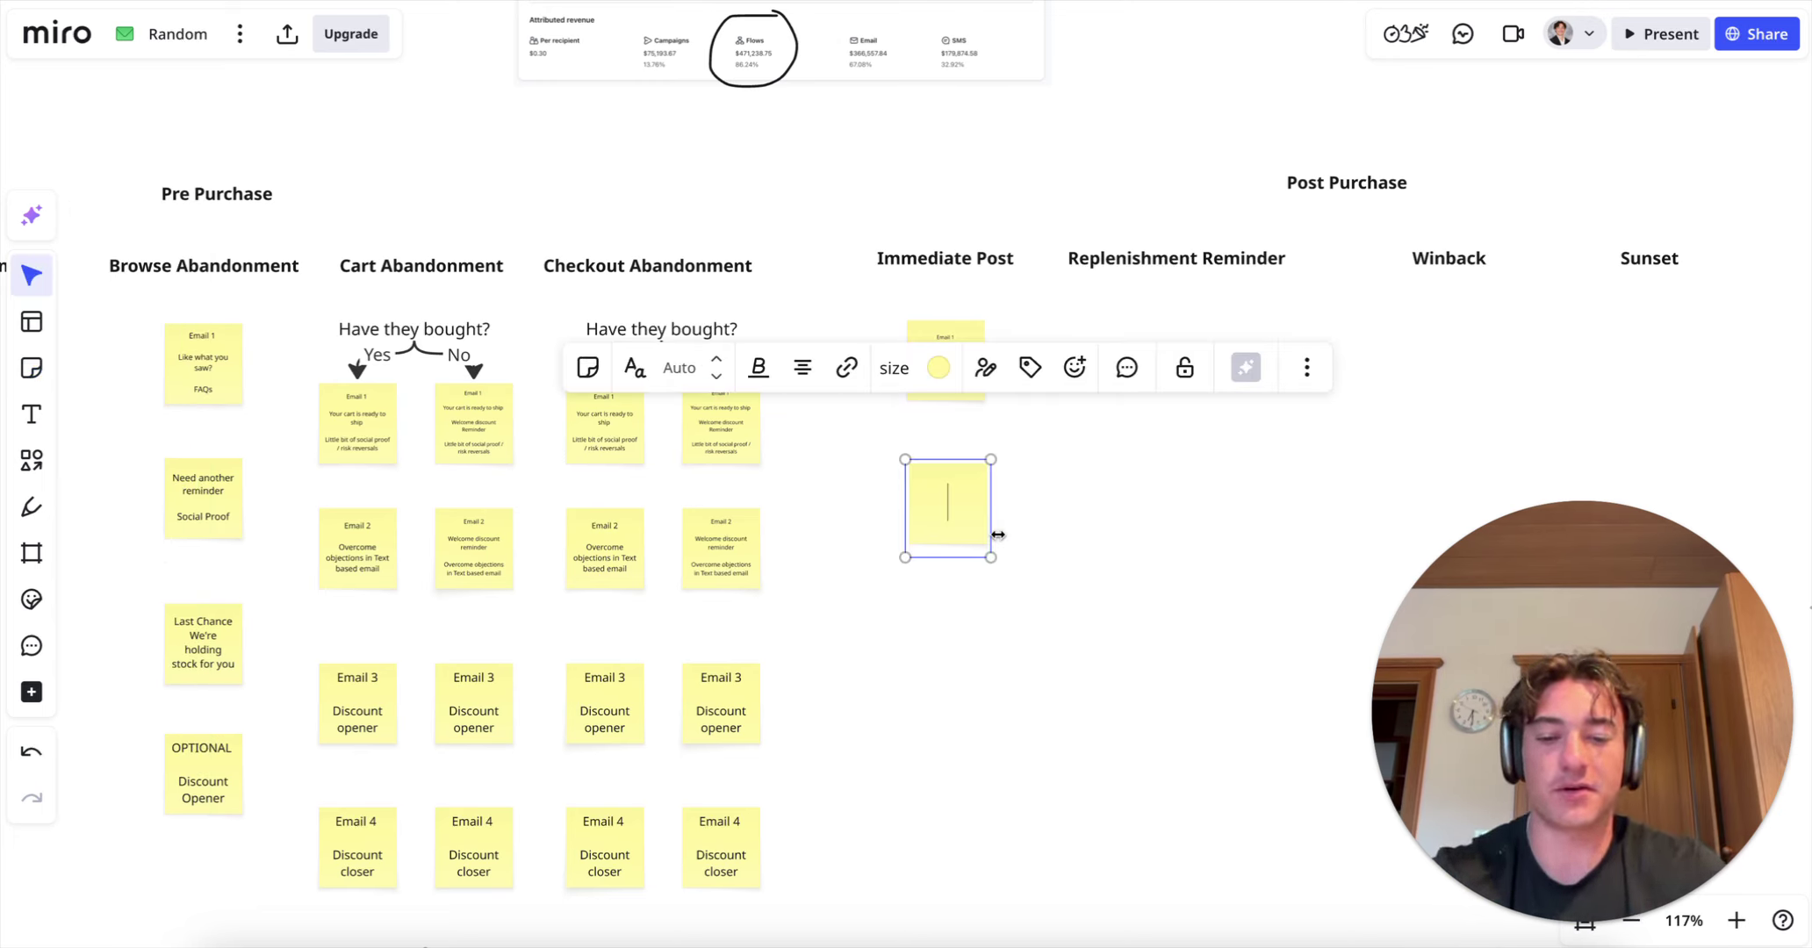
{"action": "type", "text": "Email 2"}
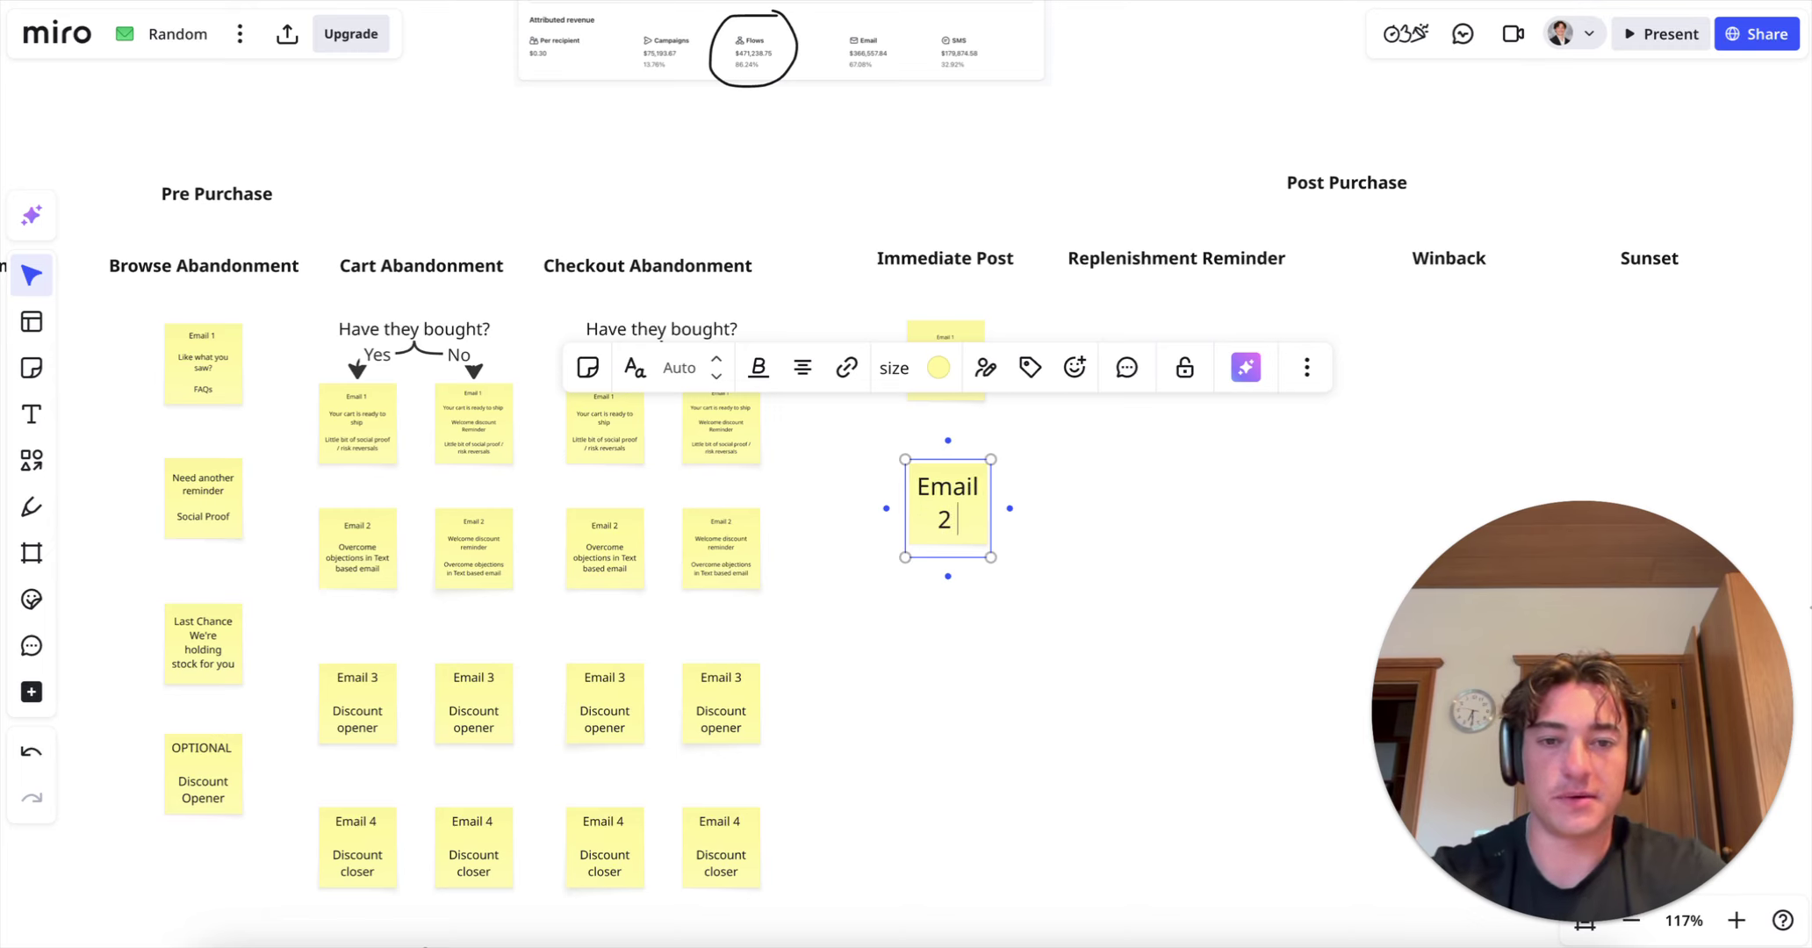
{"action": "key", "text": "Return"}
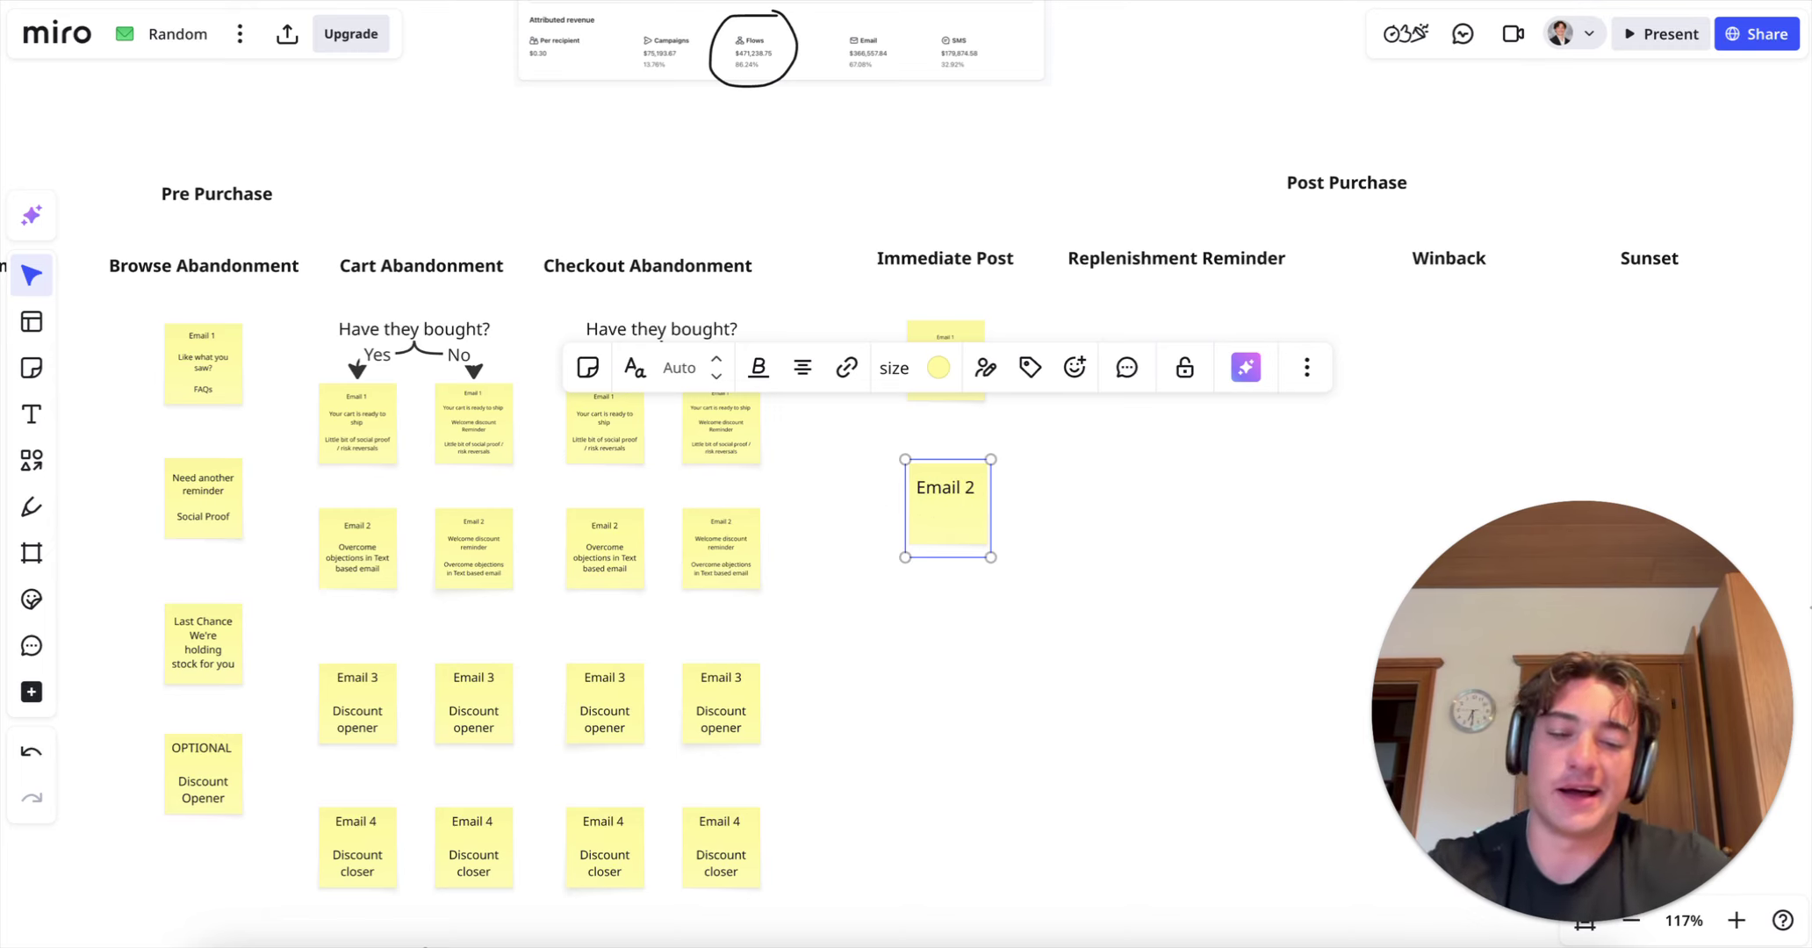
{"action": "type", "text": "You"}
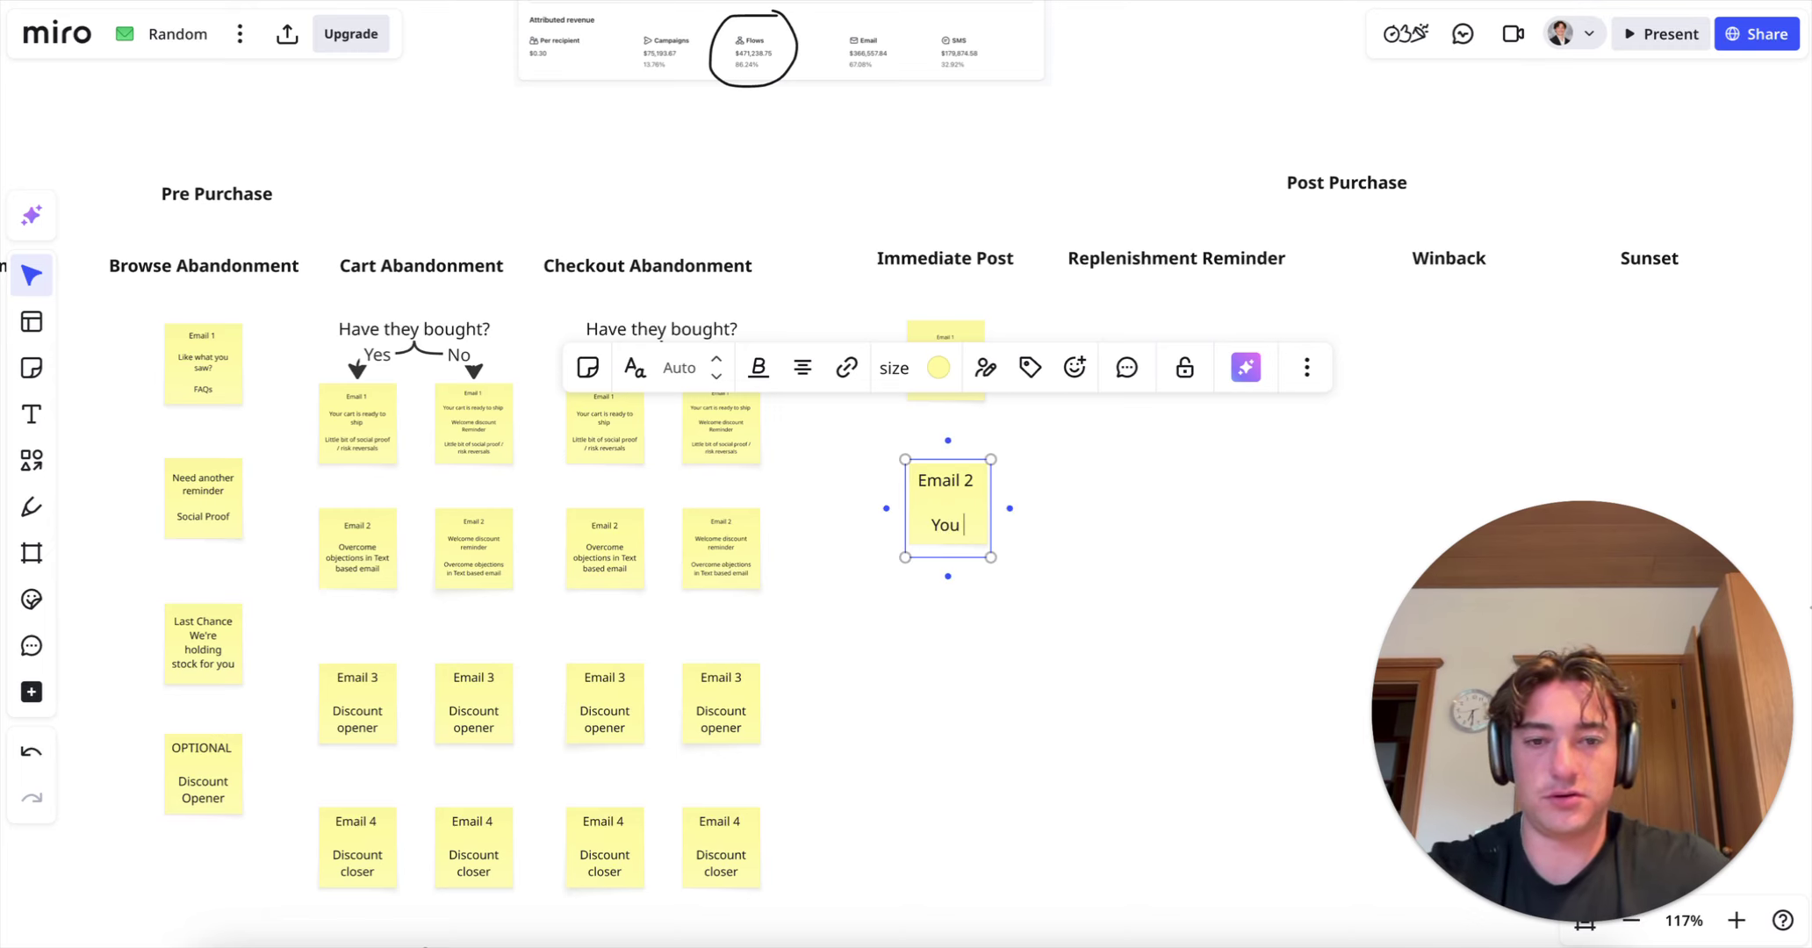
{"action": "type", "text": " Liked"}
{"action": "key", "text": "BackSpace"}
{"action": "key", "text": "BackSpace"}
{"action": "key", "text": "BackSpace"}
{"action": "key", "text": "BackSpace"}
{"action": "key", "text": "BackSpace"}
{"action": "key", "text": "BackSpace"}
{"action": "key", "text": "BackSpace"}
{"action": "key", "text": "BackSpace"}
{"action": "key", "text": "BackSpace"}
{"action": "key", "text": "BackSpace"}
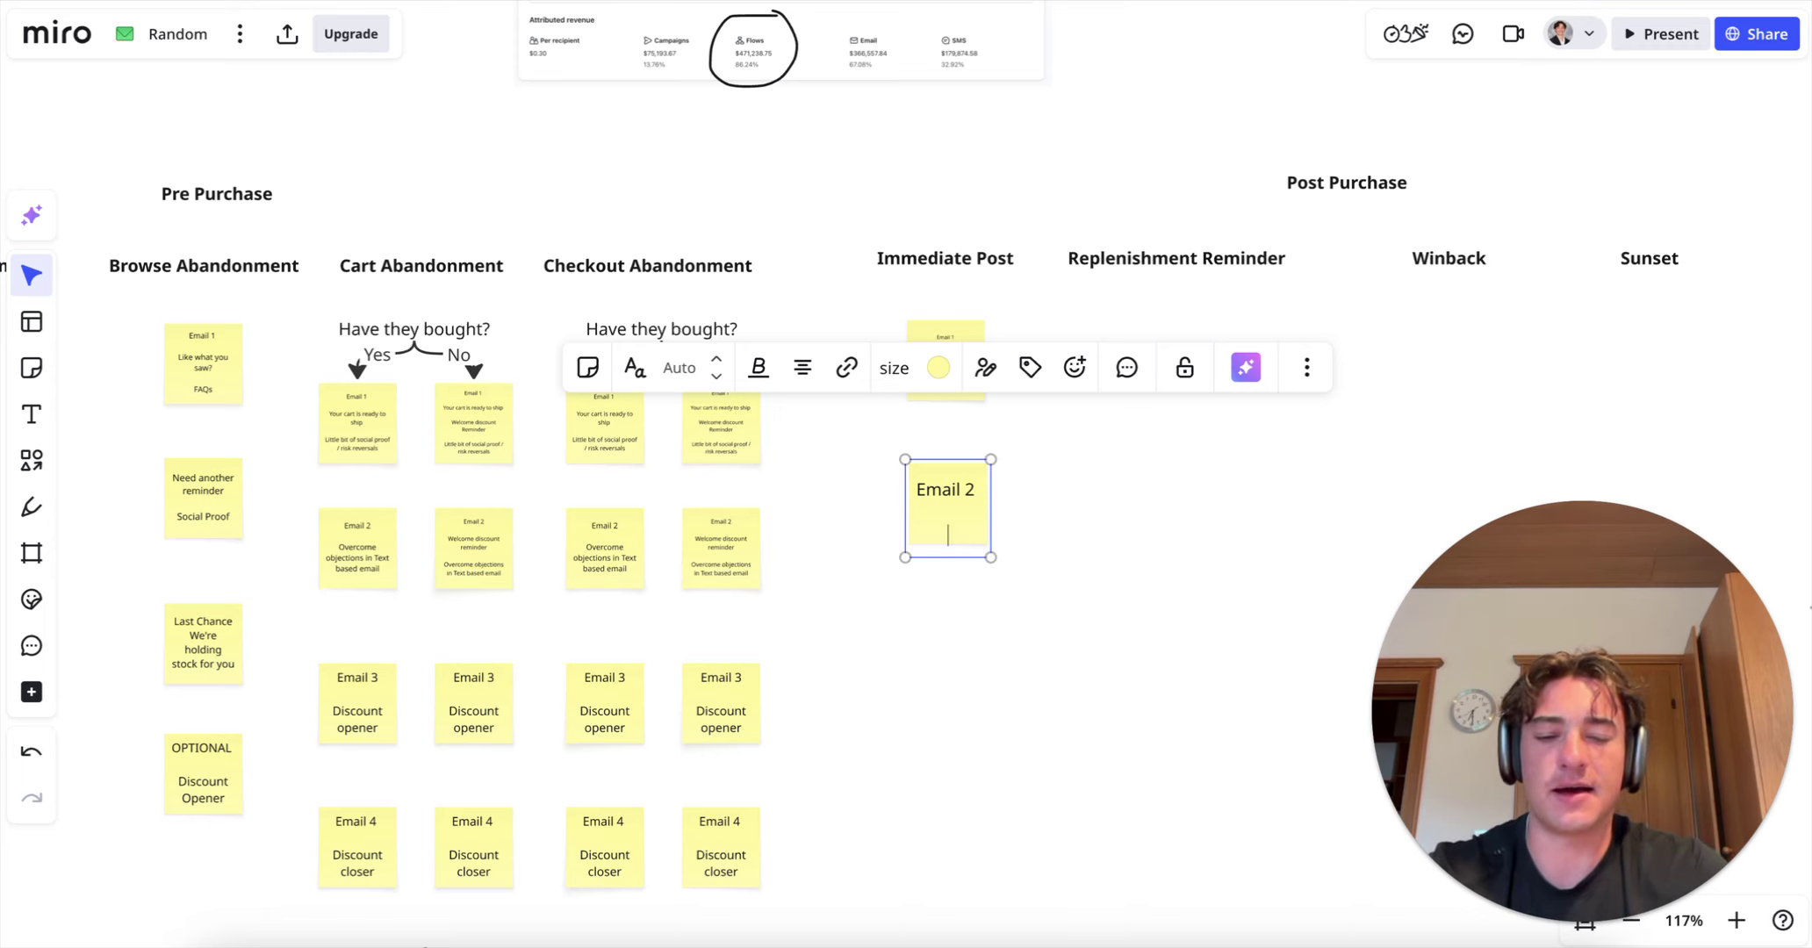
Step: Write "Why not place another?" beneath the heading of the Immediate Post Email 2 note
{"action": "key", "text": "Return"}
{"action": "key", "text": "Return"}
{"action": "type", "text": "Why not place ano"}
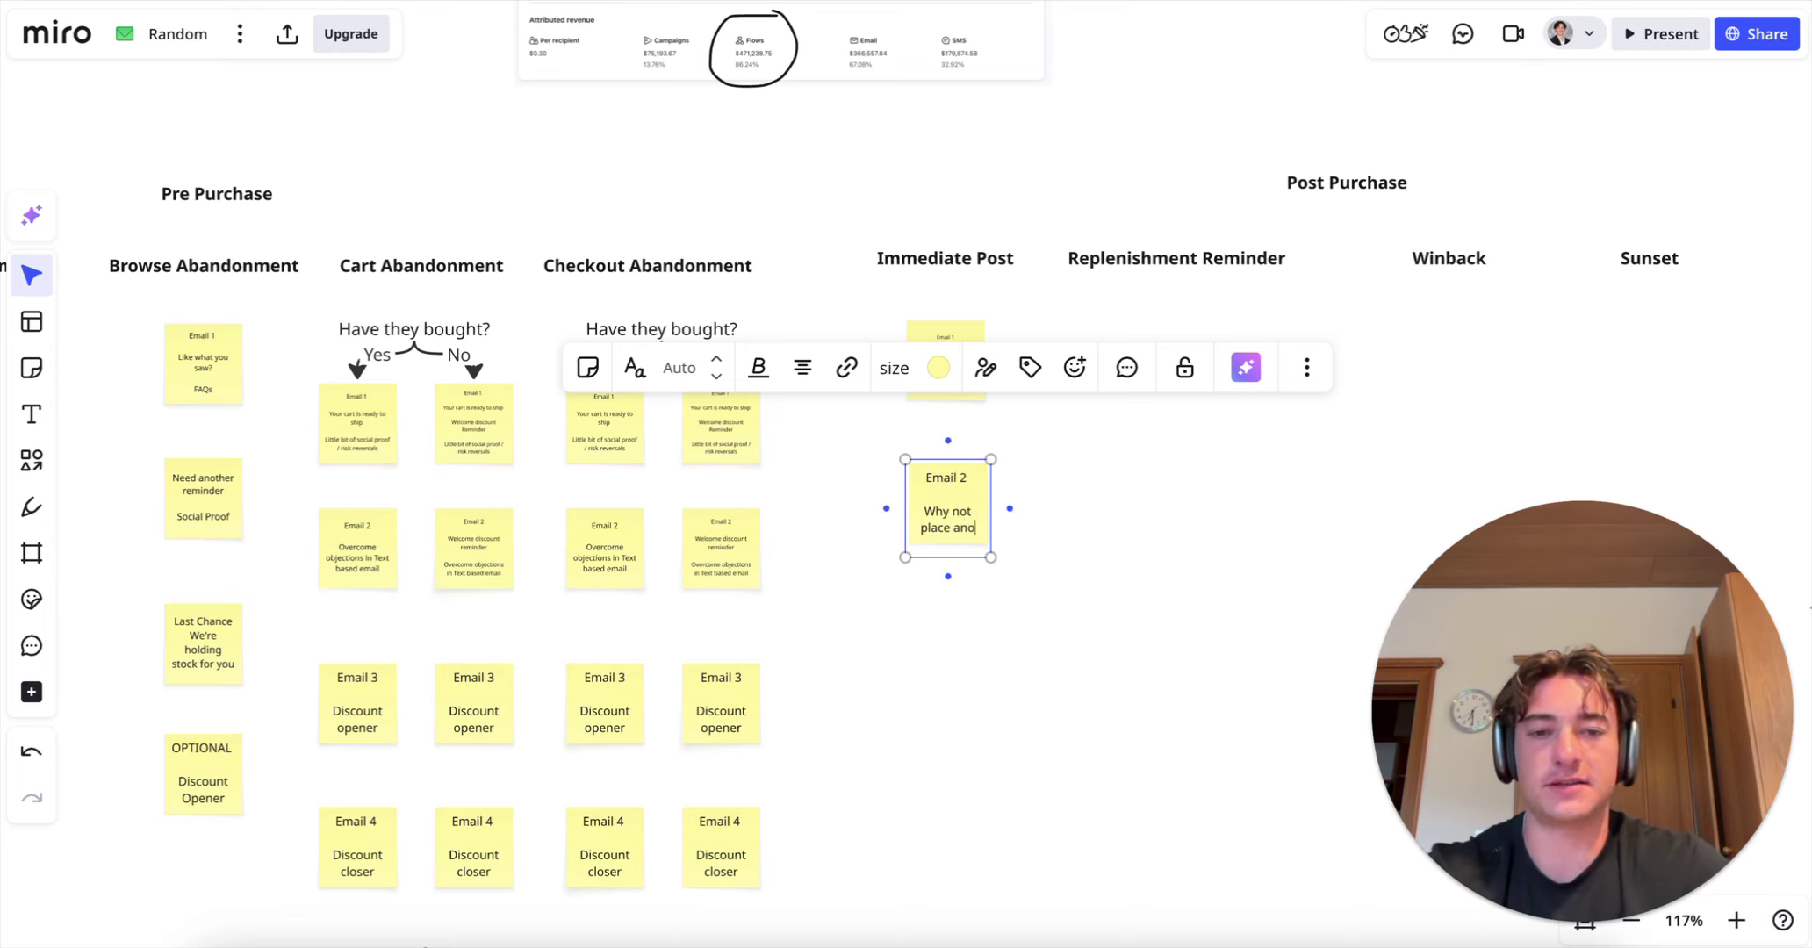
{"action": "type", "text": "ther ?"}
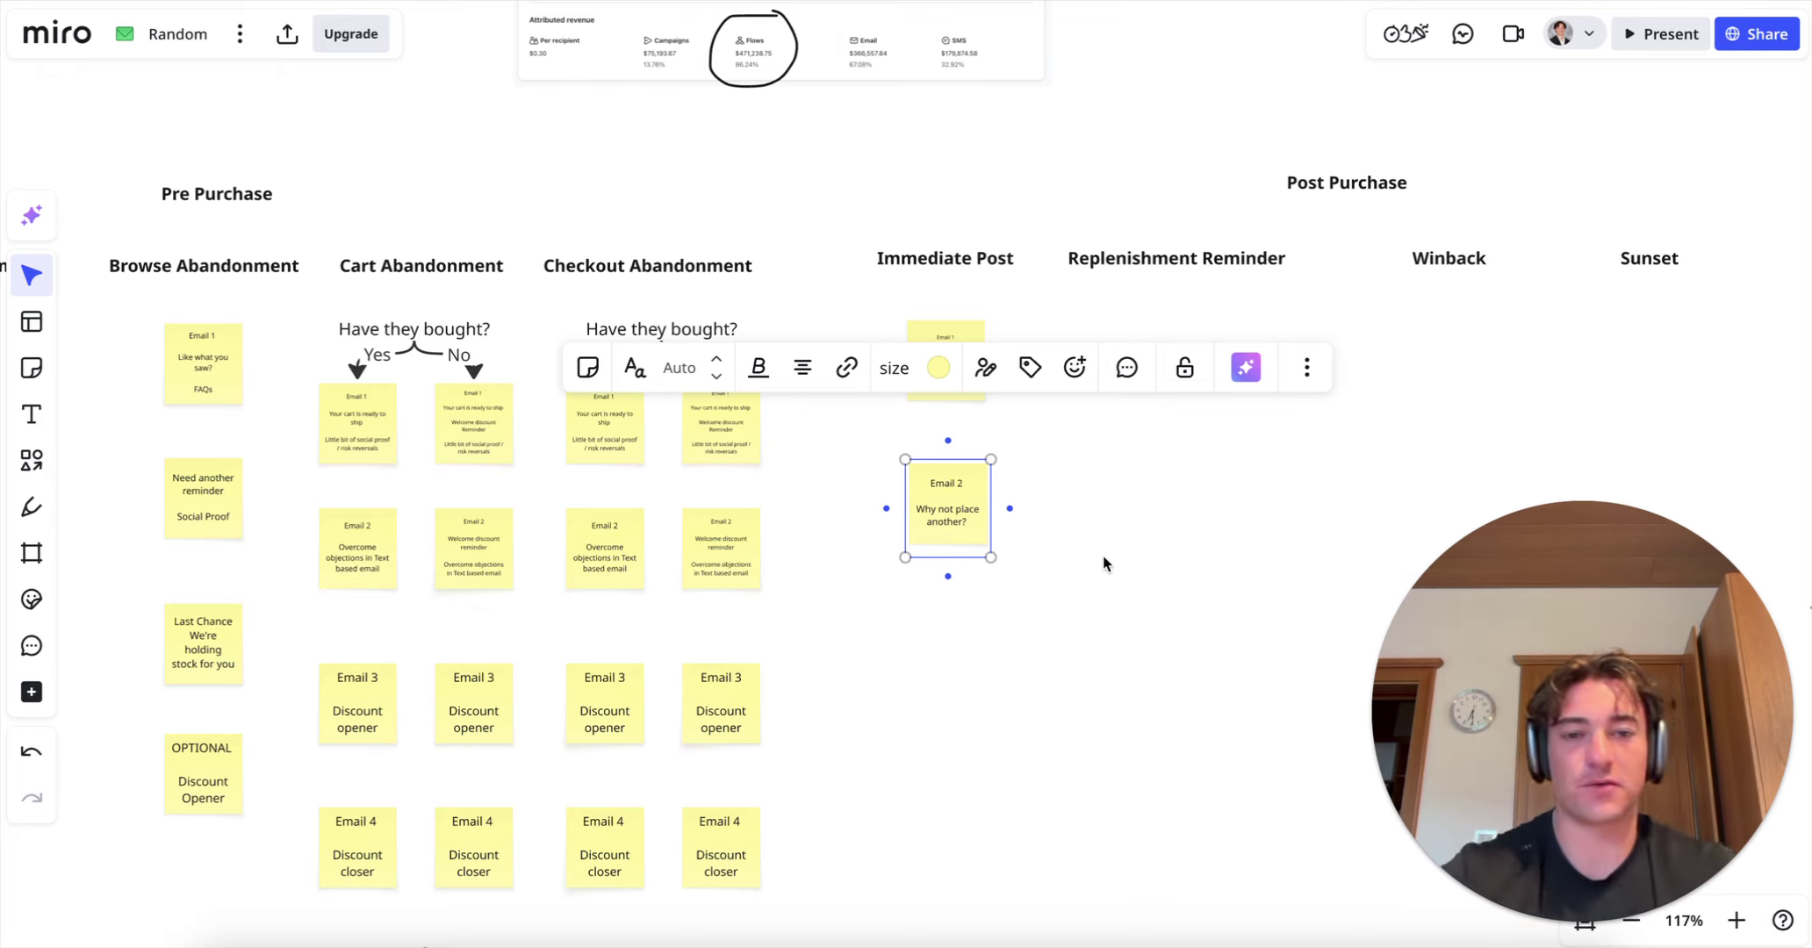
{"action": "key", "text": "Return"}
{"action": "key", "text": "Return"}
{"action": "key", "text": "Escape"}
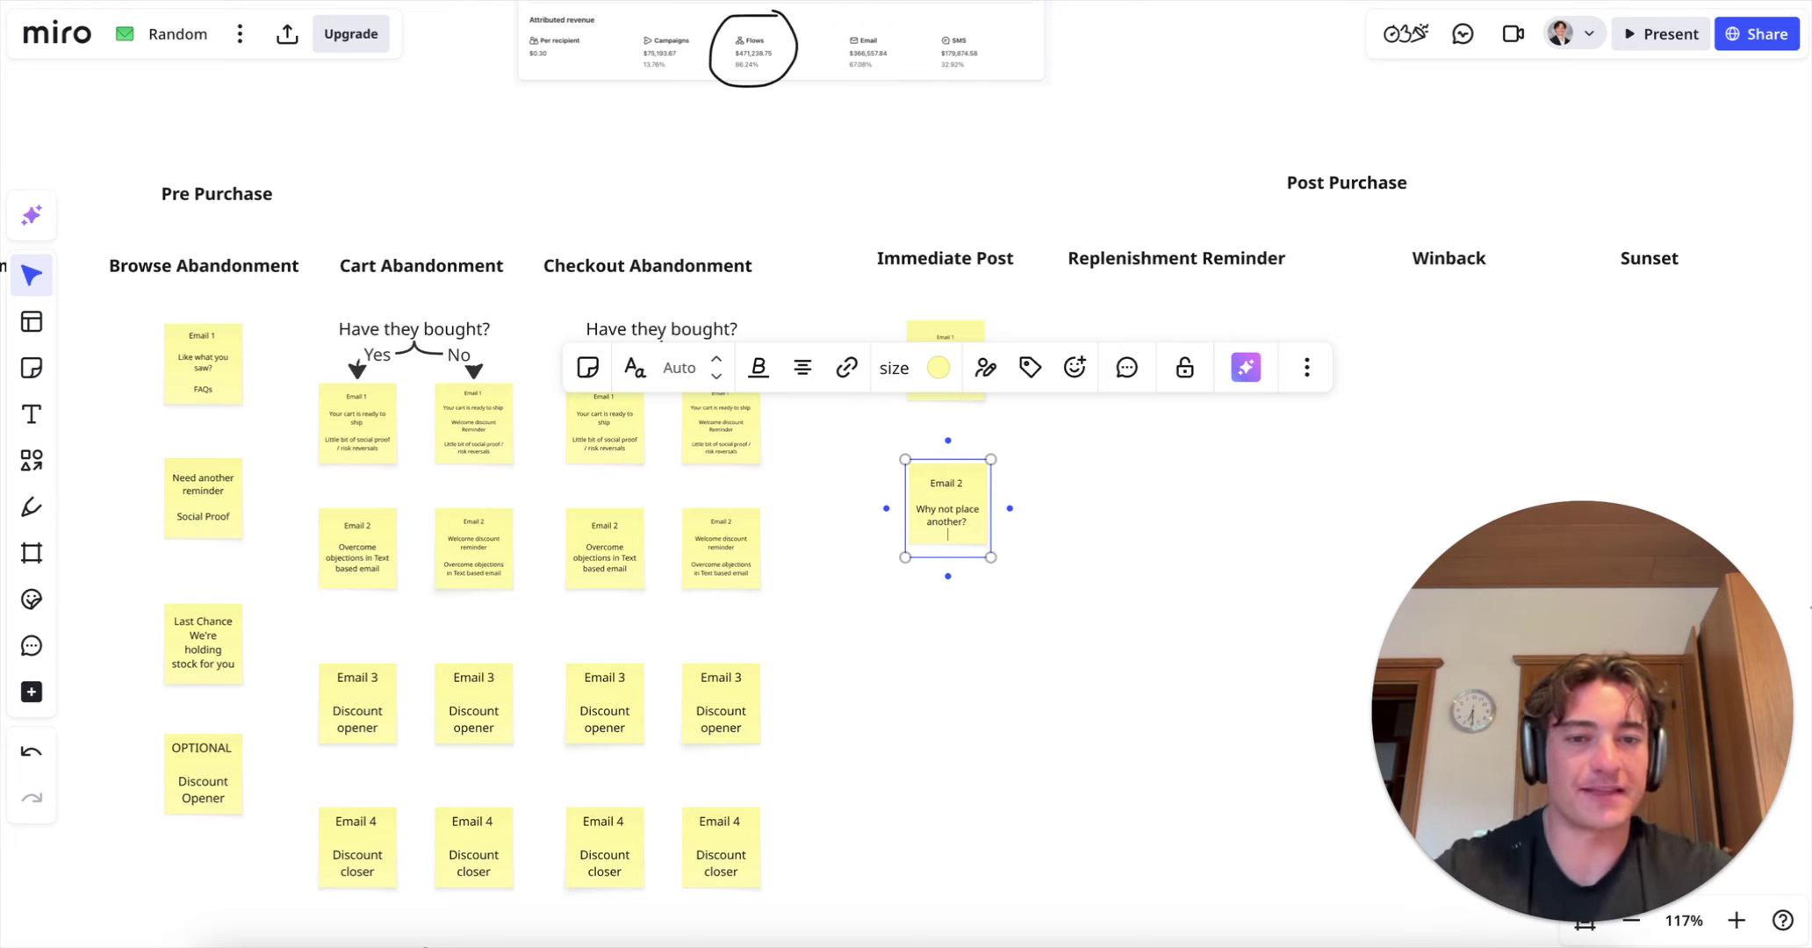
Step: Connect the Immediate Post Email 1 to Email 2 with an arrow labelled "1 day" and align Email 2 slightly lower beneath Email 1
{"action": "left_click", "coordinate": [1039, 539]}
{"action": "left_click", "coordinate": [938, 369]}
{"action": "mouse_move", "coordinate": [946, 433]}
{"action": "left_mouse_down"}
{"action": "mouse_move", "coordinate": [950, 492]}
{"action": "mouse_move", "coordinate": [957, 451]}
{"action": "left_mouse_up"}
{"action": "double_click", "coordinate": [949, 433]}
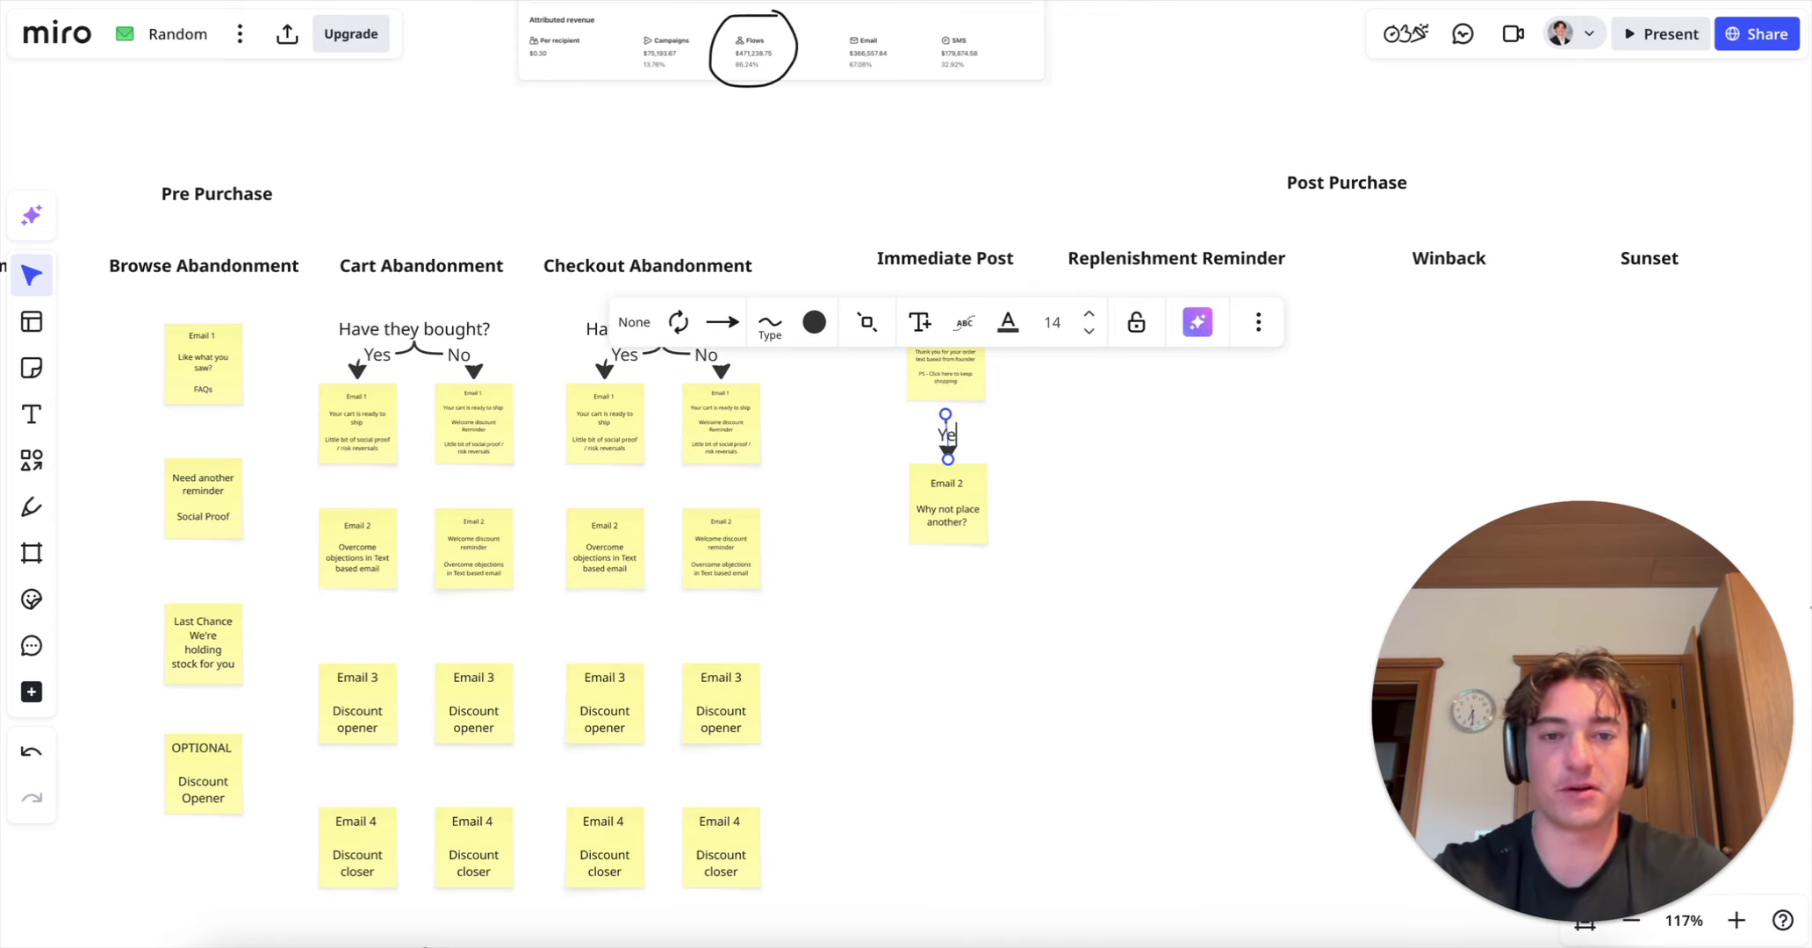
{"action": "type", "text": "1 day"}
{"action": "left_click", "coordinate": [1109, 569]}
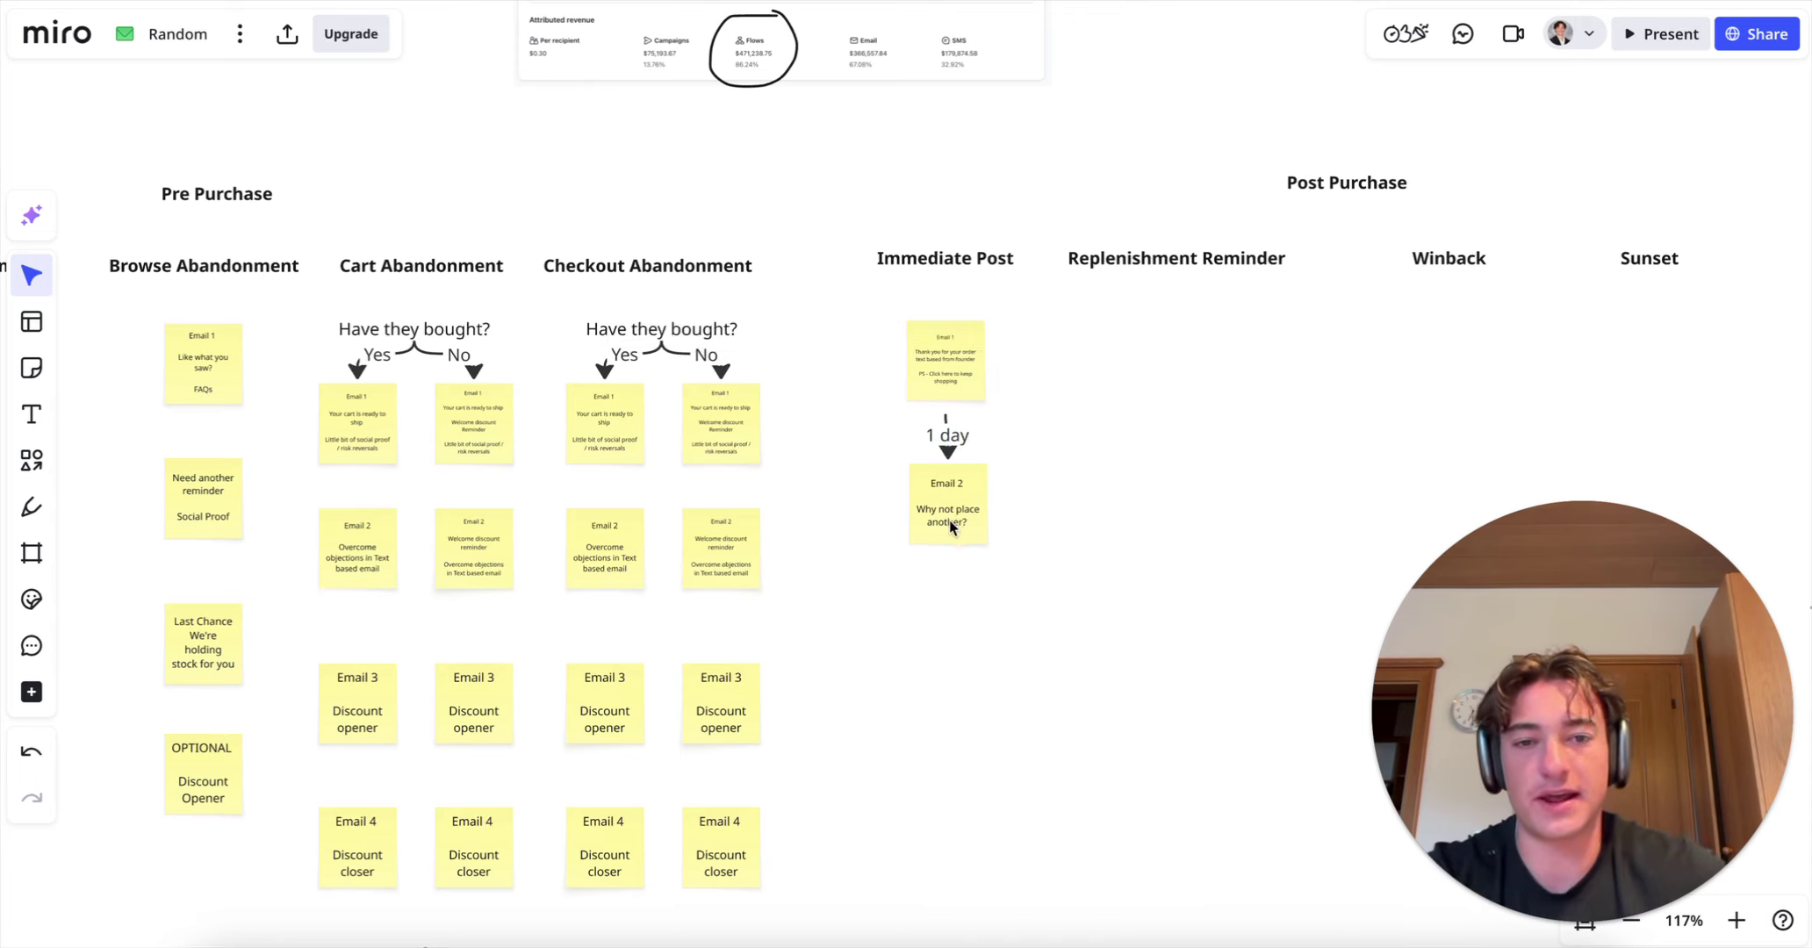
{"action": "left_click_drag", "start_coordinate": [949, 525], "coordinate": [950, 528]}
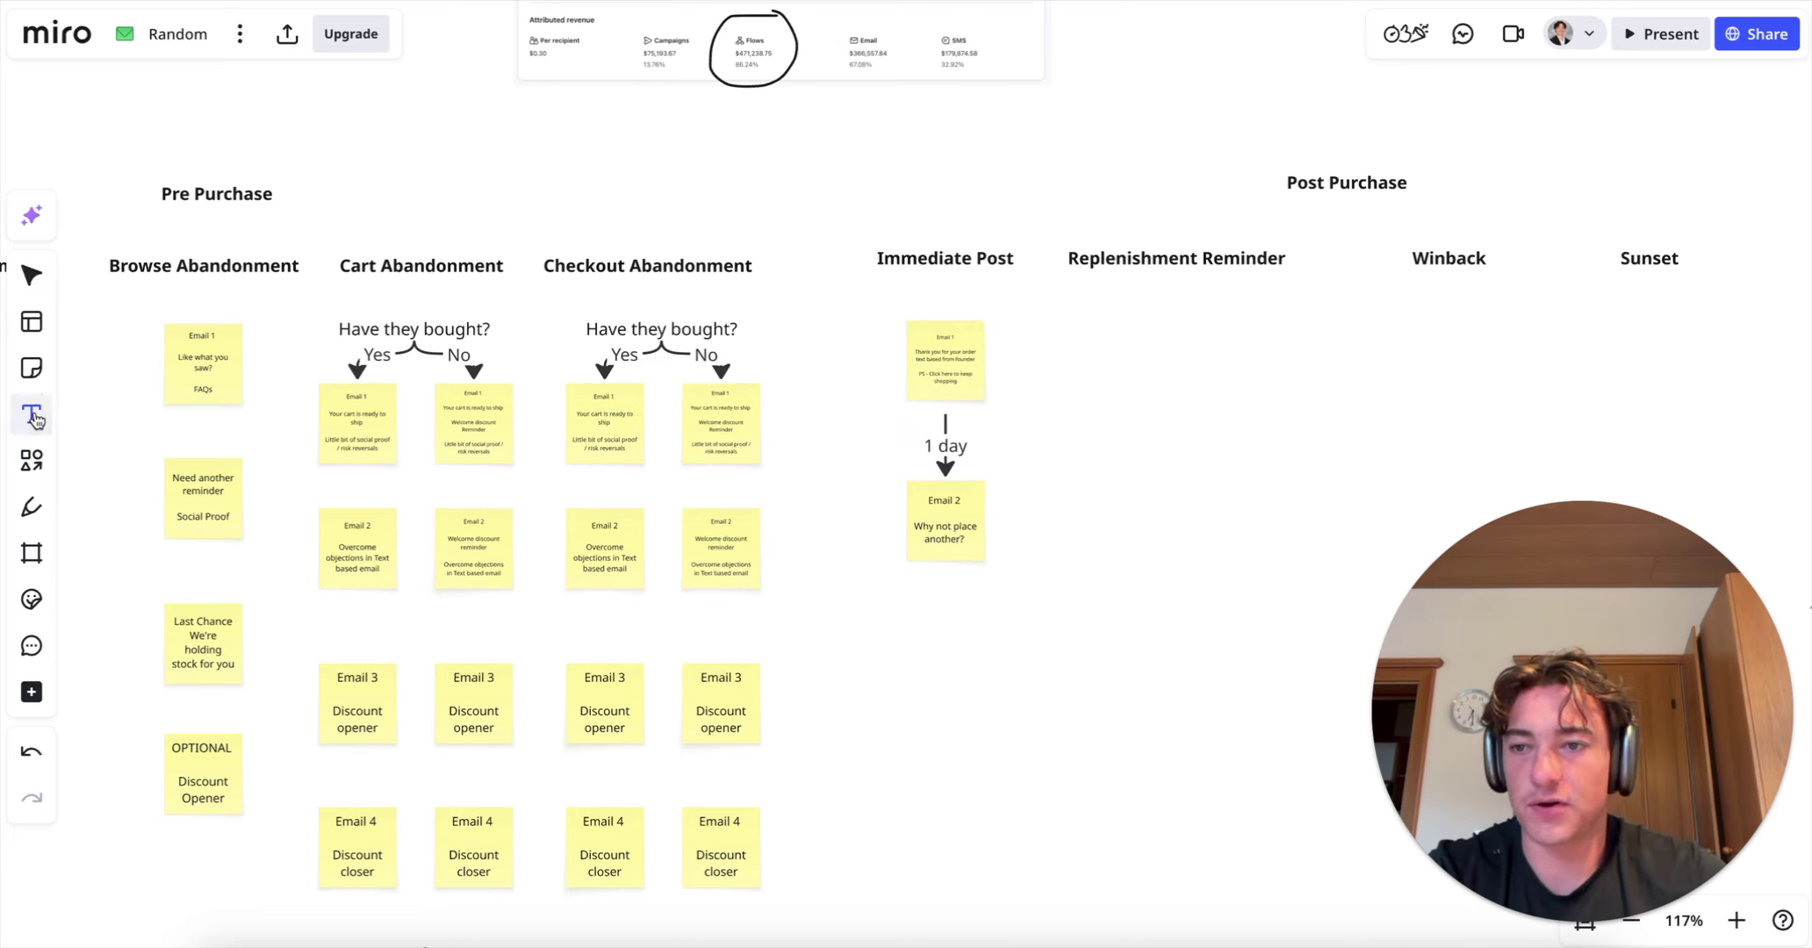
Step: Add a sticky note reading "Email 3" and "Social Media Push" to the Immediate Post column, aligned beneath Email 2
{"action": "left_click", "coordinate": [31, 368]}
{"action": "left_click", "coordinate": [964, 661]}
{"action": "type", "text": "Email 3"}
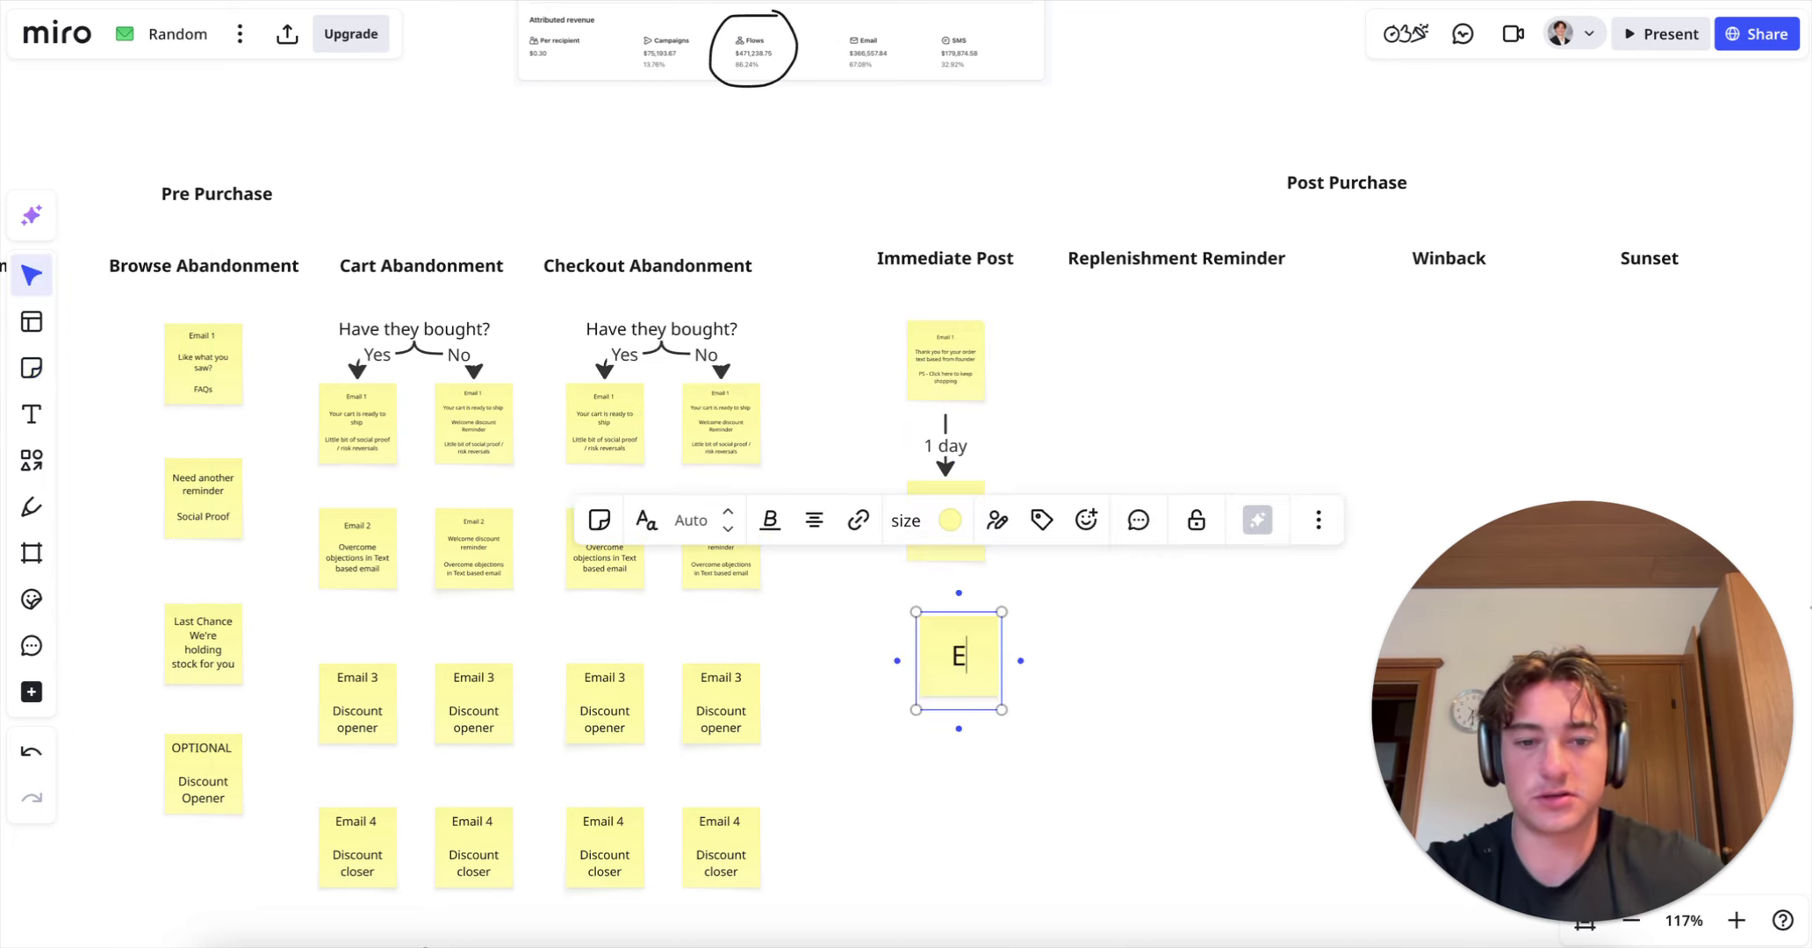
{"action": "key", "text": "Return"}
{"action": "key", "text": "Return"}
{"action": "type", "text": "Social "}
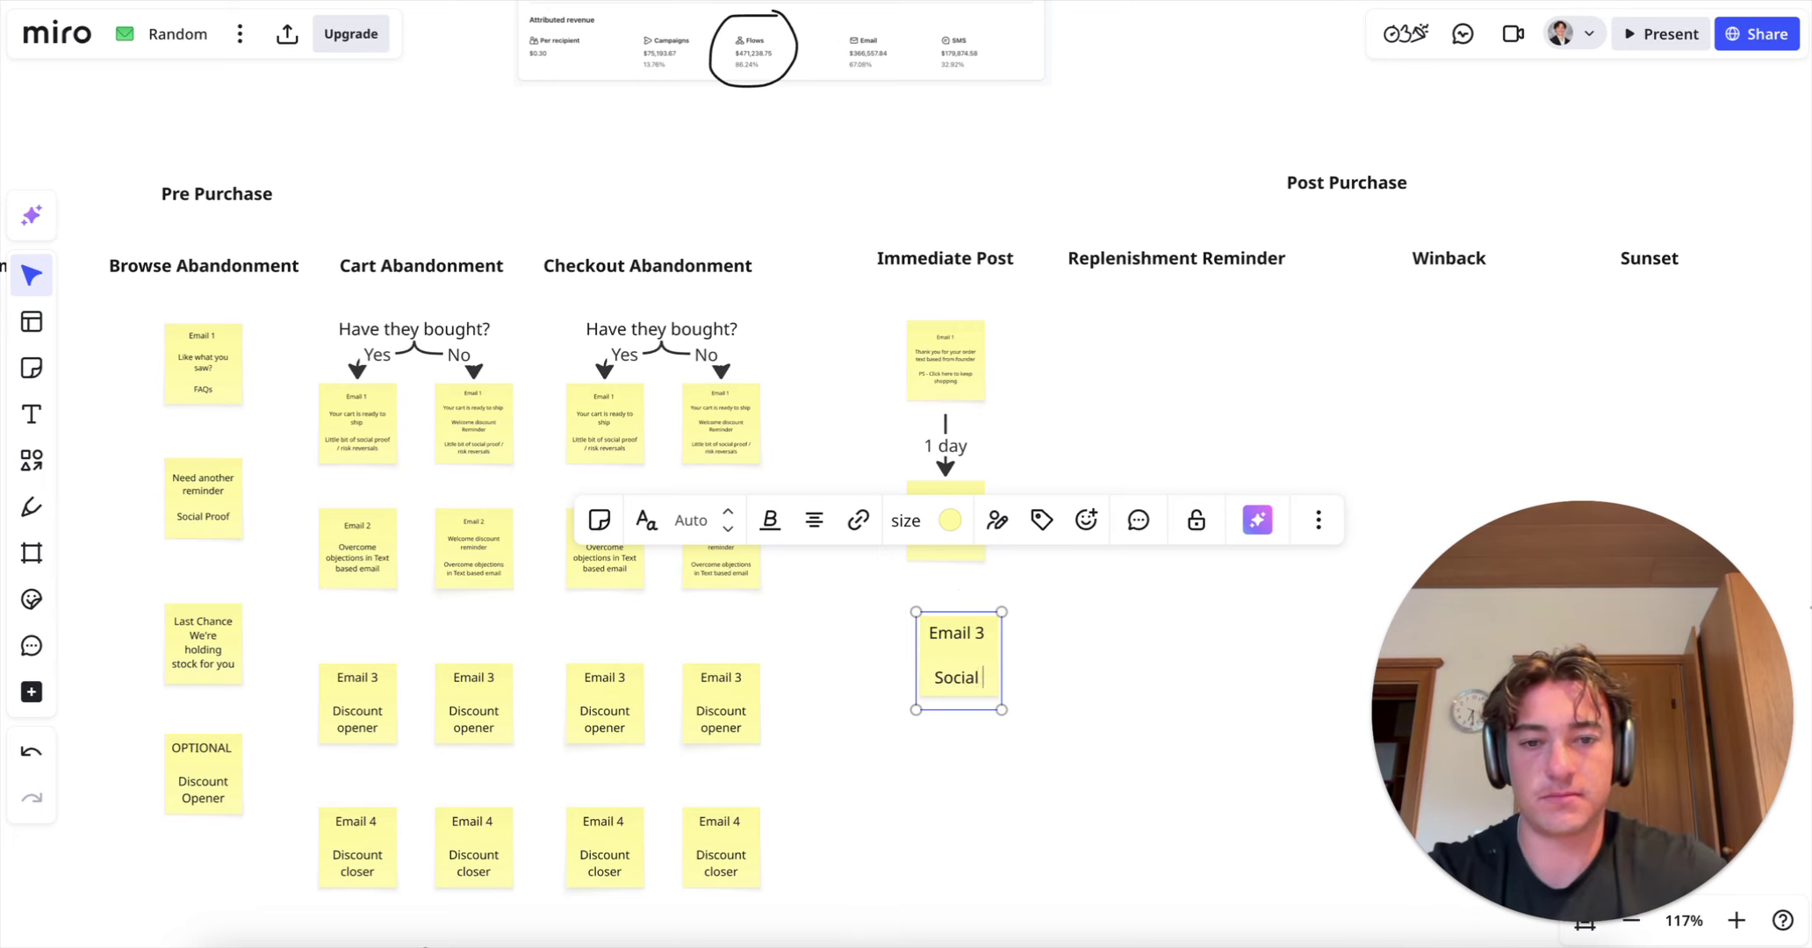
{"action": "type", "text": "Media Push"}
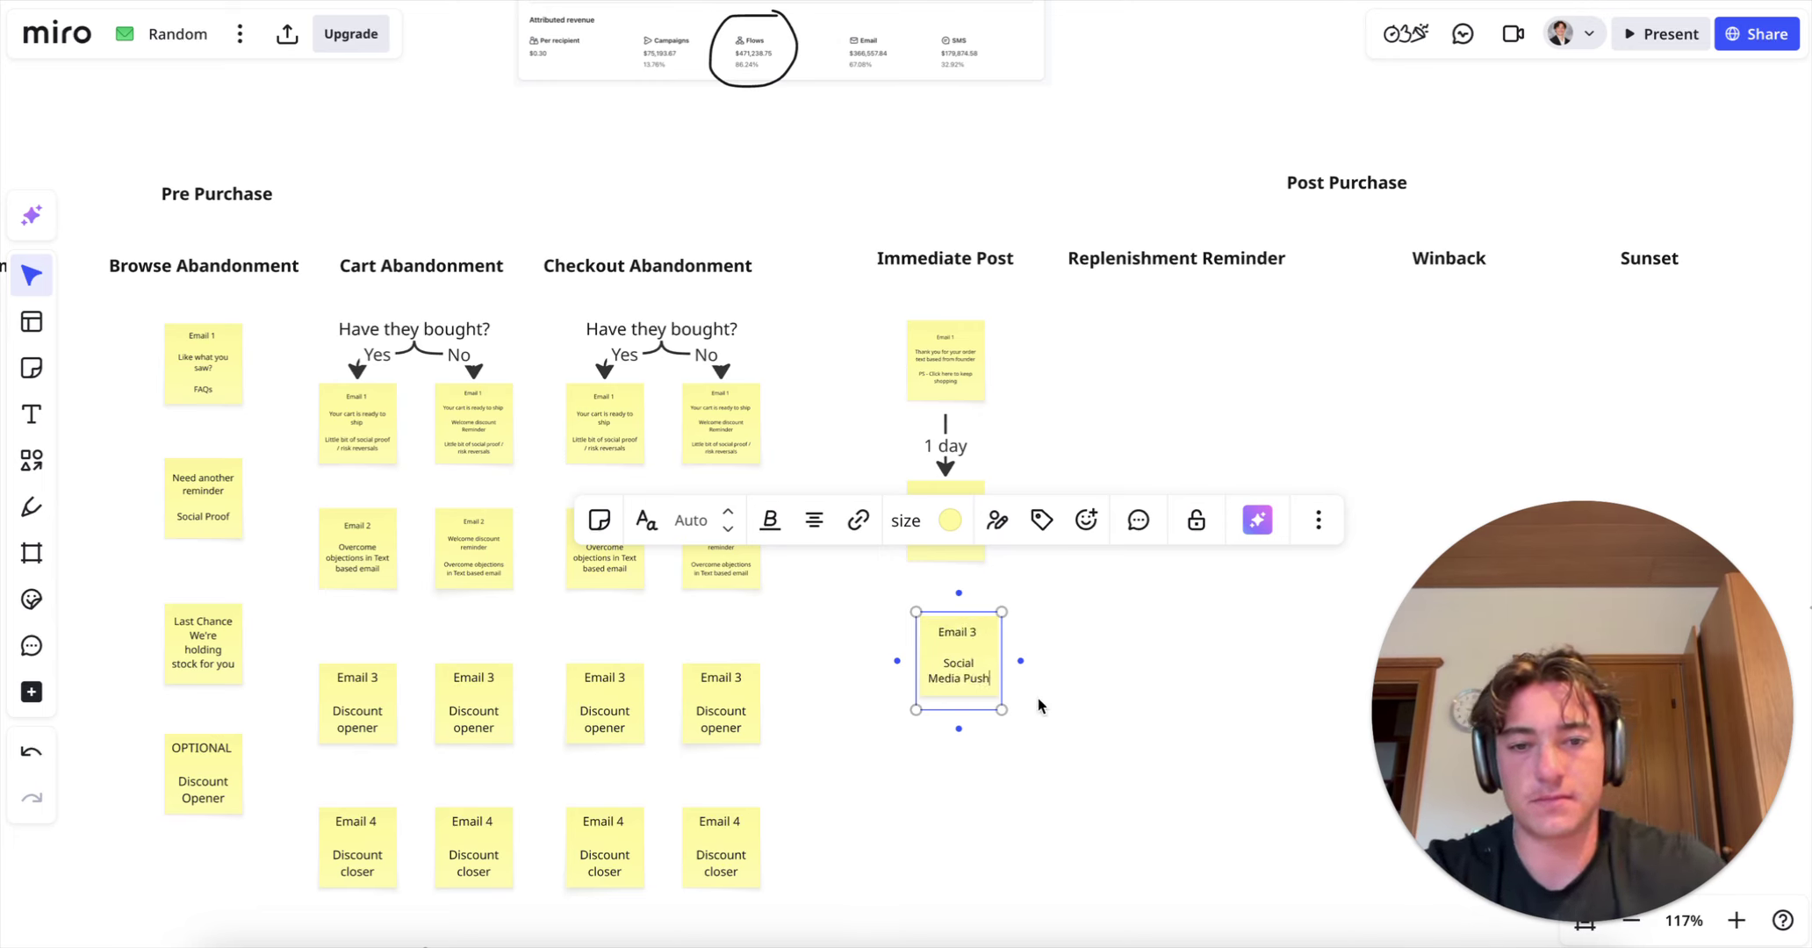
{"action": "left_click", "coordinate": [1038, 698]}
{"action": "left_click_drag", "start_coordinate": [953, 687], "coordinate": [947, 692]}
{"action": "left_click", "coordinate": [970, 551]}
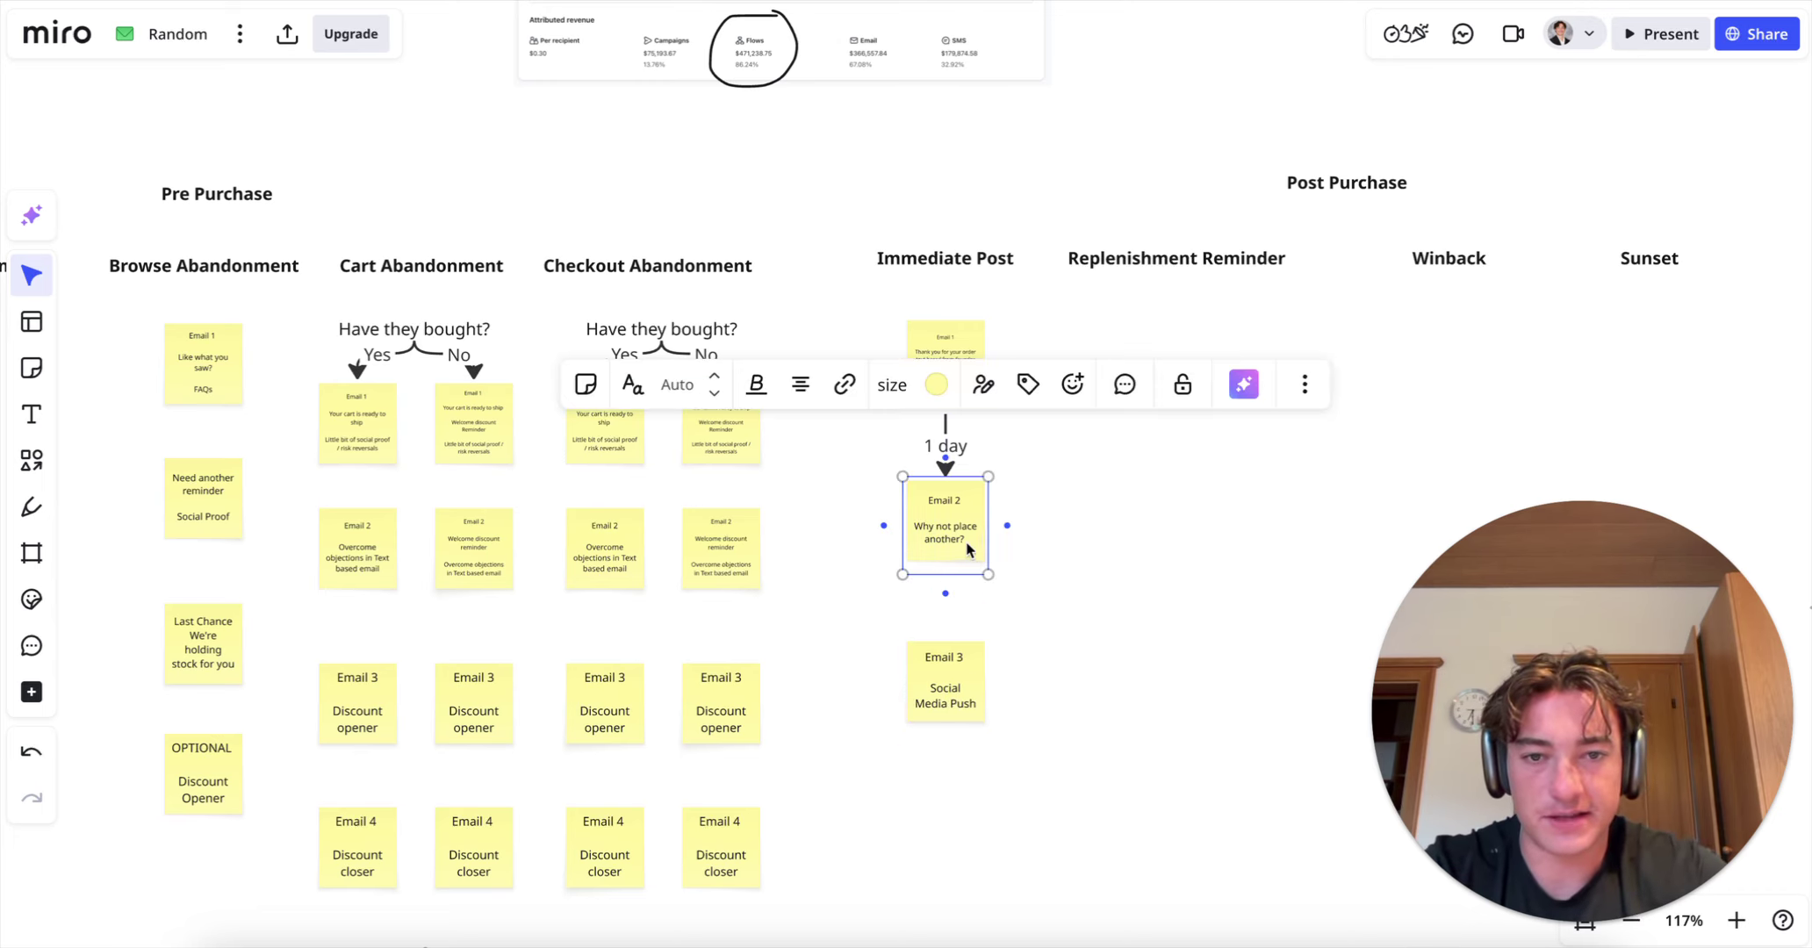
Step: Connect Email 2 to Email 3 in the Immediate Post column with an arrow labelled "3 days"
{"action": "left_click_drag", "start_coordinate": [945, 563], "coordinate": [944, 695]}
{"action": "double_click", "coordinate": [945, 618]}
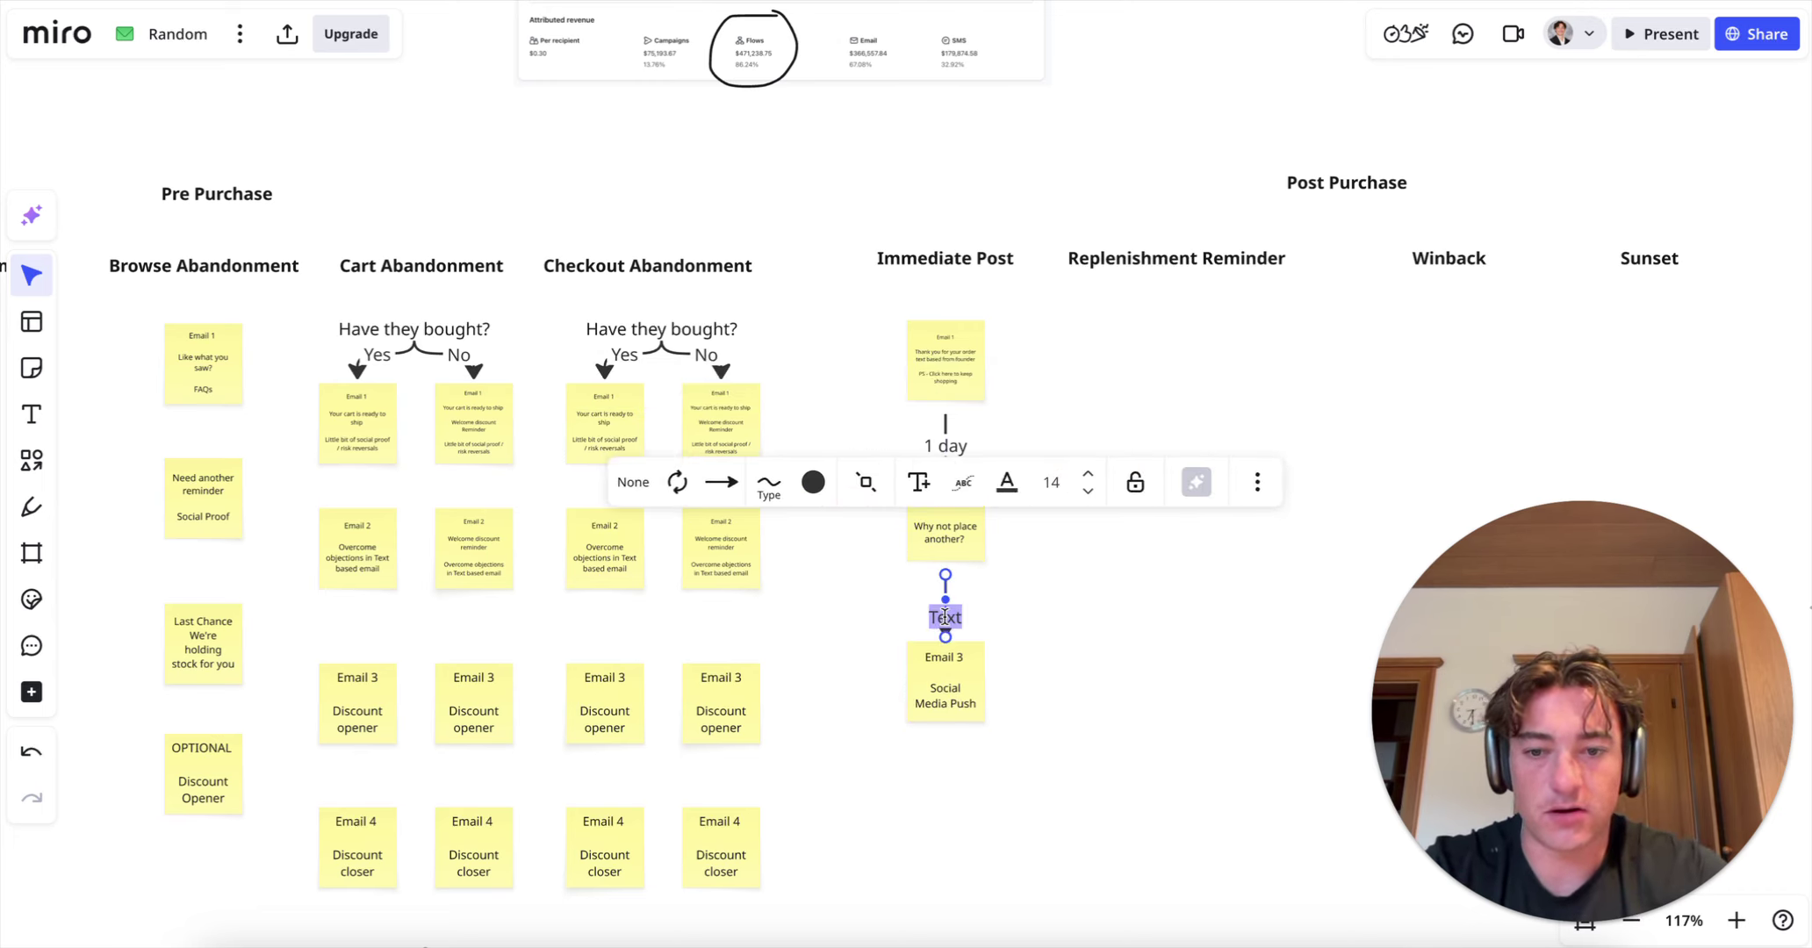
{"action": "type", "text": "3 days"}
{"action": "left_click", "coordinate": [1027, 689]}
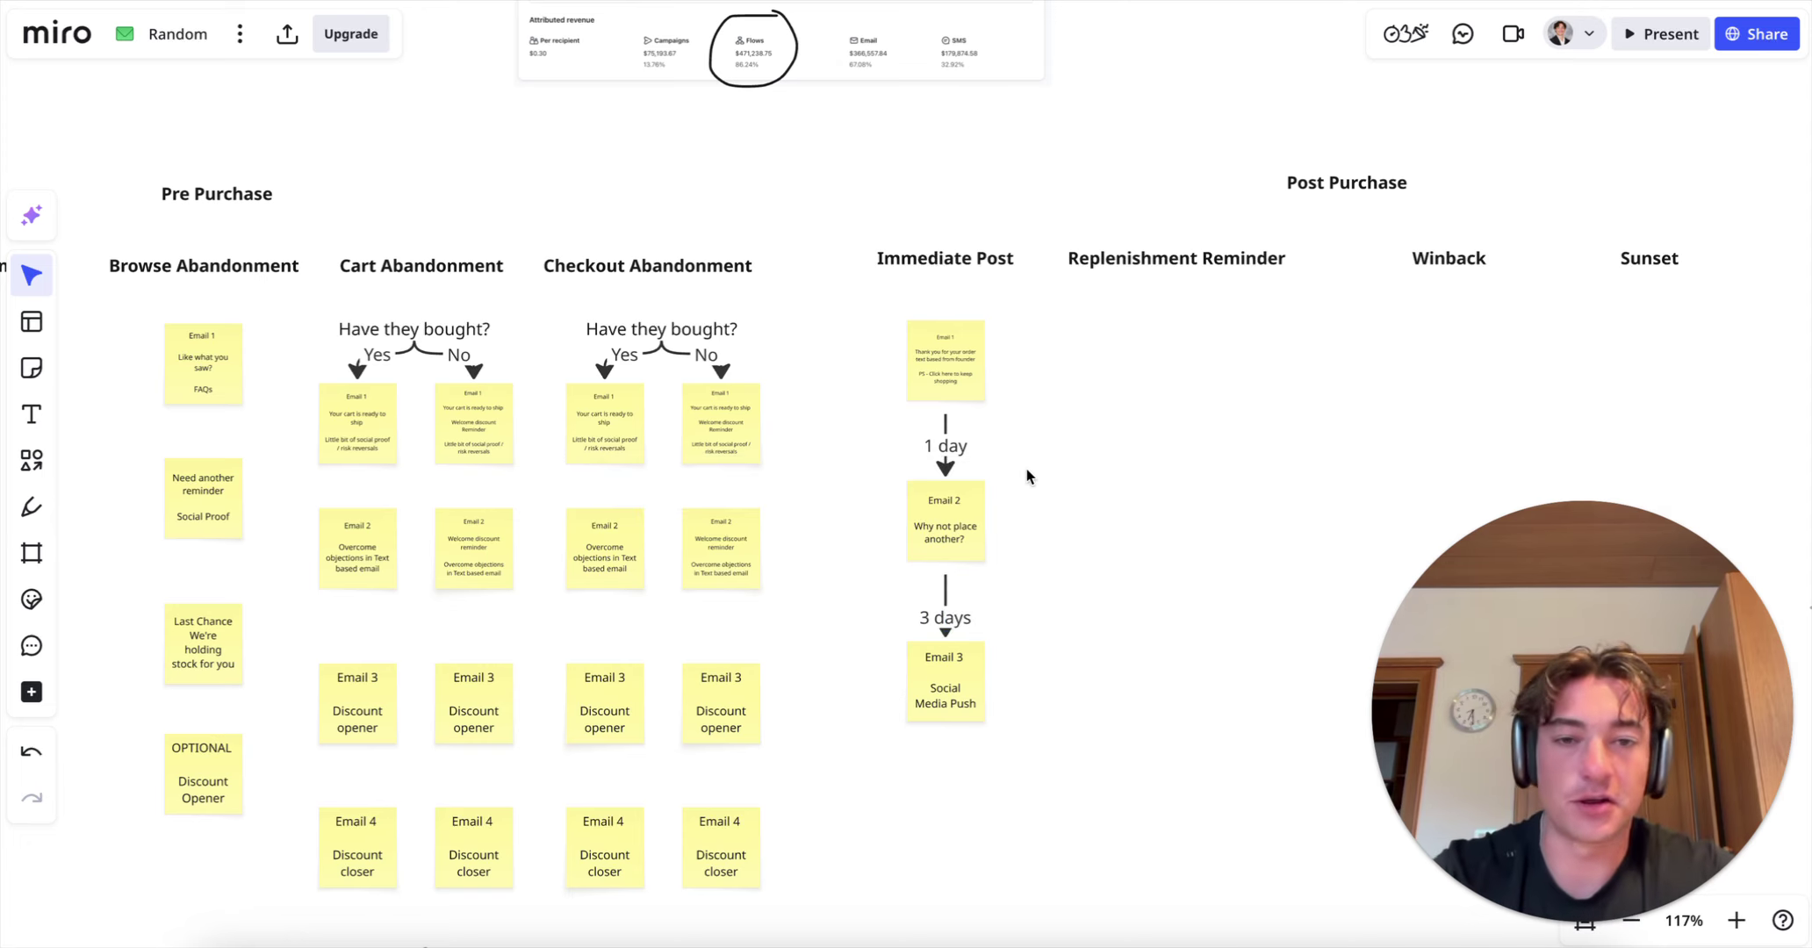
{"action": "scroll", "coordinate": [1026, 479], "scroll_direction": "right", "scroll_amount": 2}
{"action": "scroll", "coordinate": [1026, 479], "scroll_direction": "down", "scroll_amount": 1}
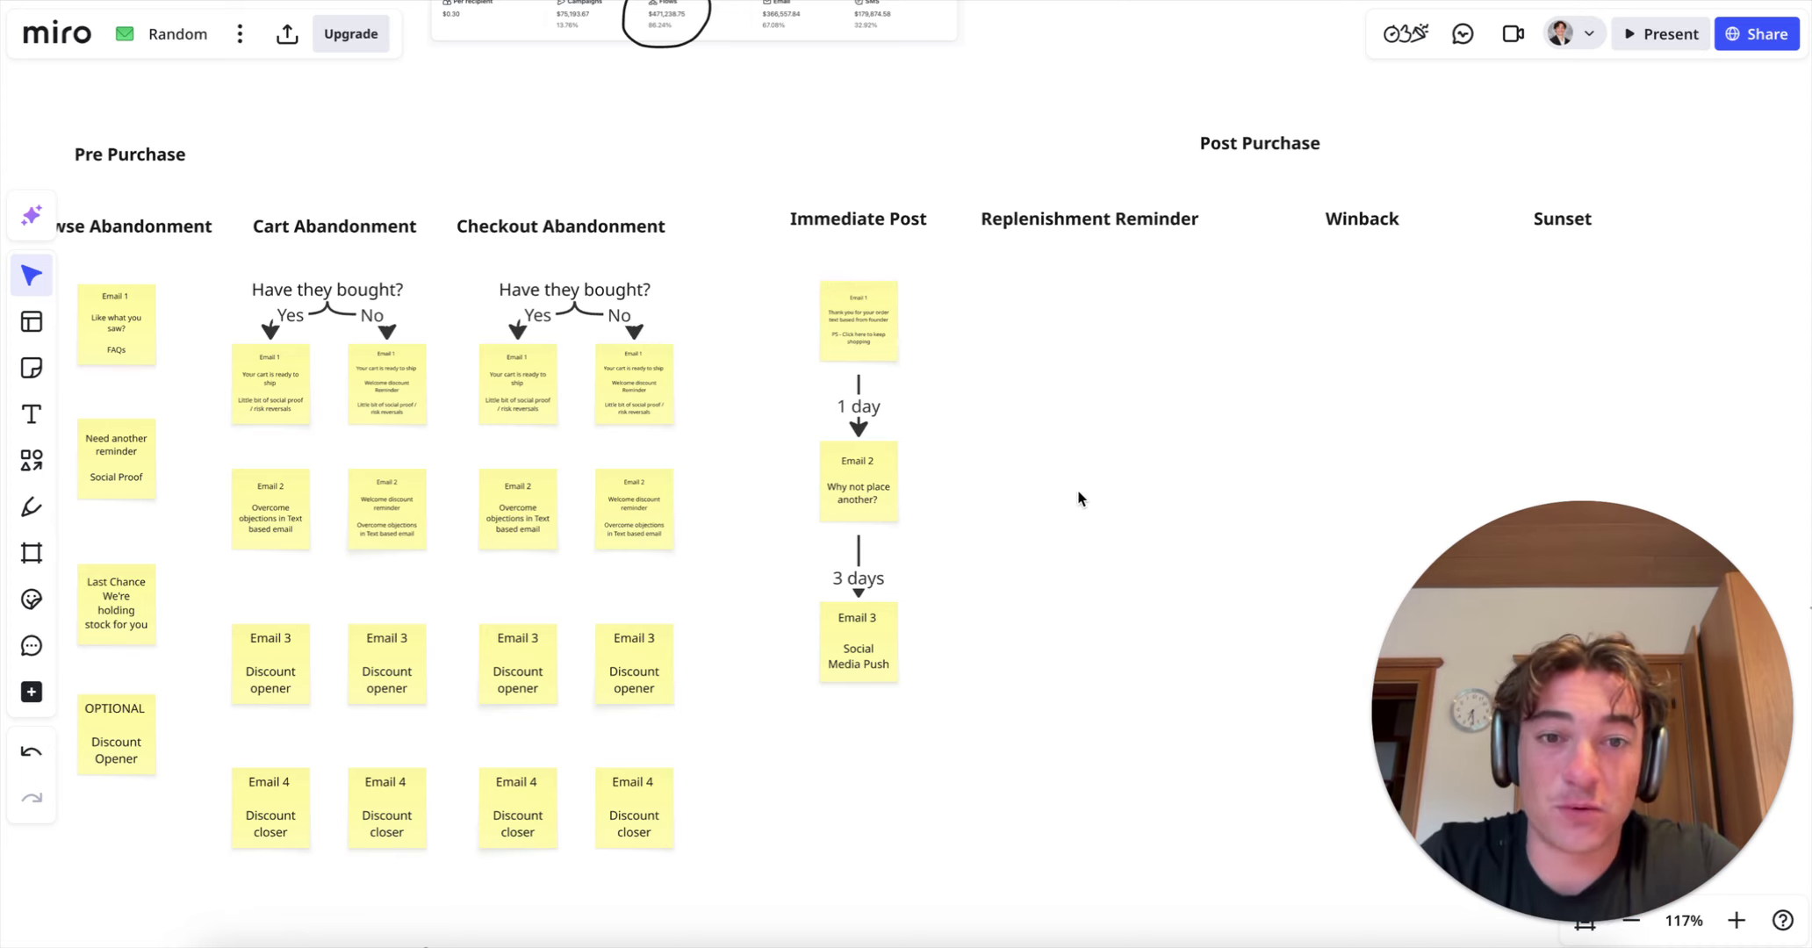
{"action": "scroll", "coordinate": [1077, 496], "scroll_direction": "down", "scroll_amount": 5}
{"action": "scroll", "coordinate": [1078, 498], "scroll_direction": "left", "scroll_amount": 1}
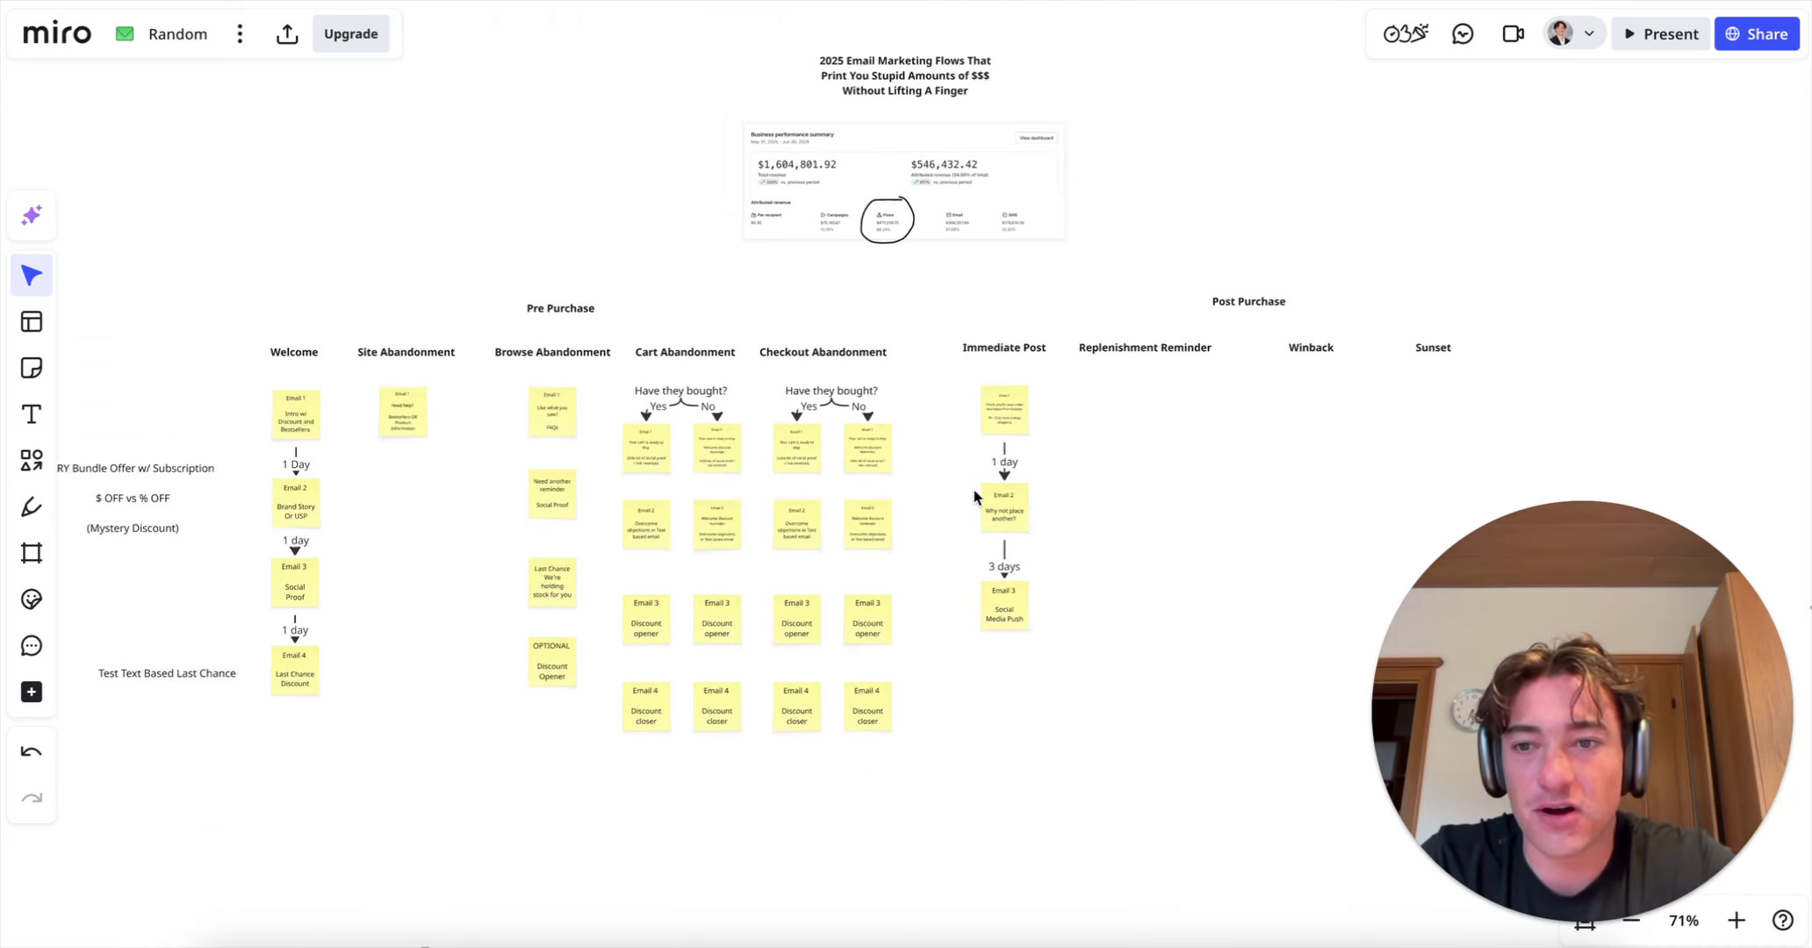
{"action": "scroll", "coordinate": [1004, 498], "scroll_direction": "up", "scroll_amount": 3}
{"action": "scroll", "coordinate": [972, 513], "scroll_direction": "up", "scroll_amount": 3}
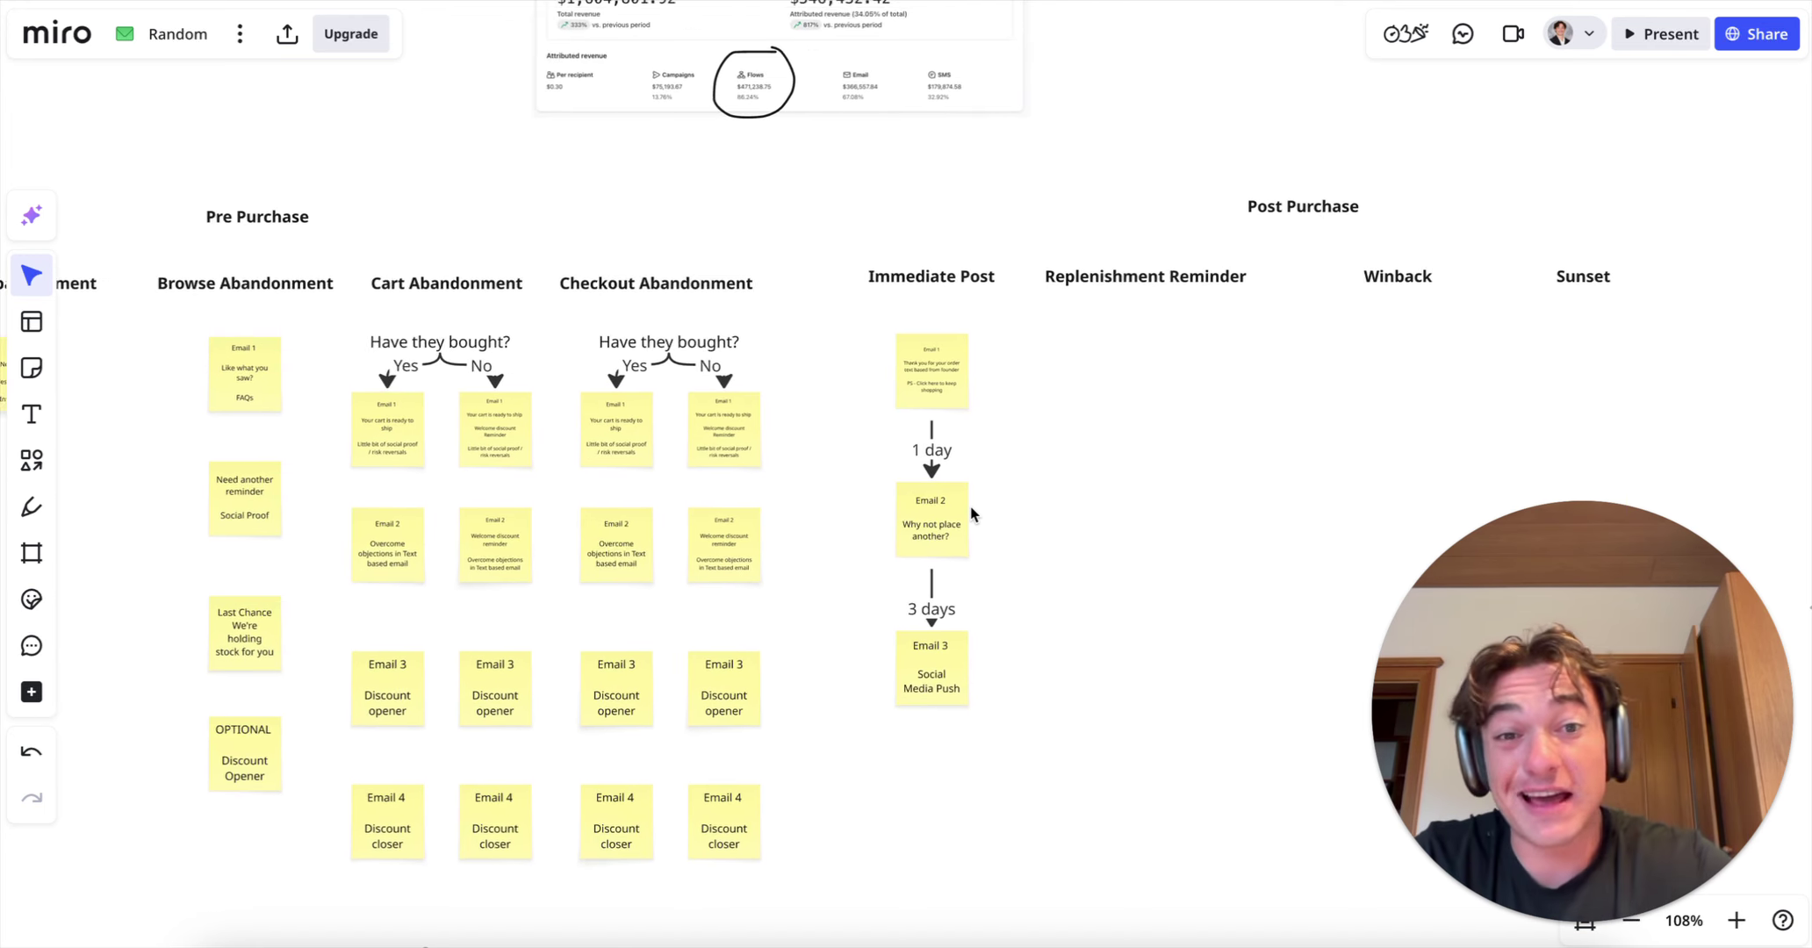
{"action": "scroll", "coordinate": [971, 514], "scroll_direction": "right", "scroll_amount": 2}
{"action": "scroll", "coordinate": [1068, 295], "scroll_direction": "up", "scroll_amount": 2}
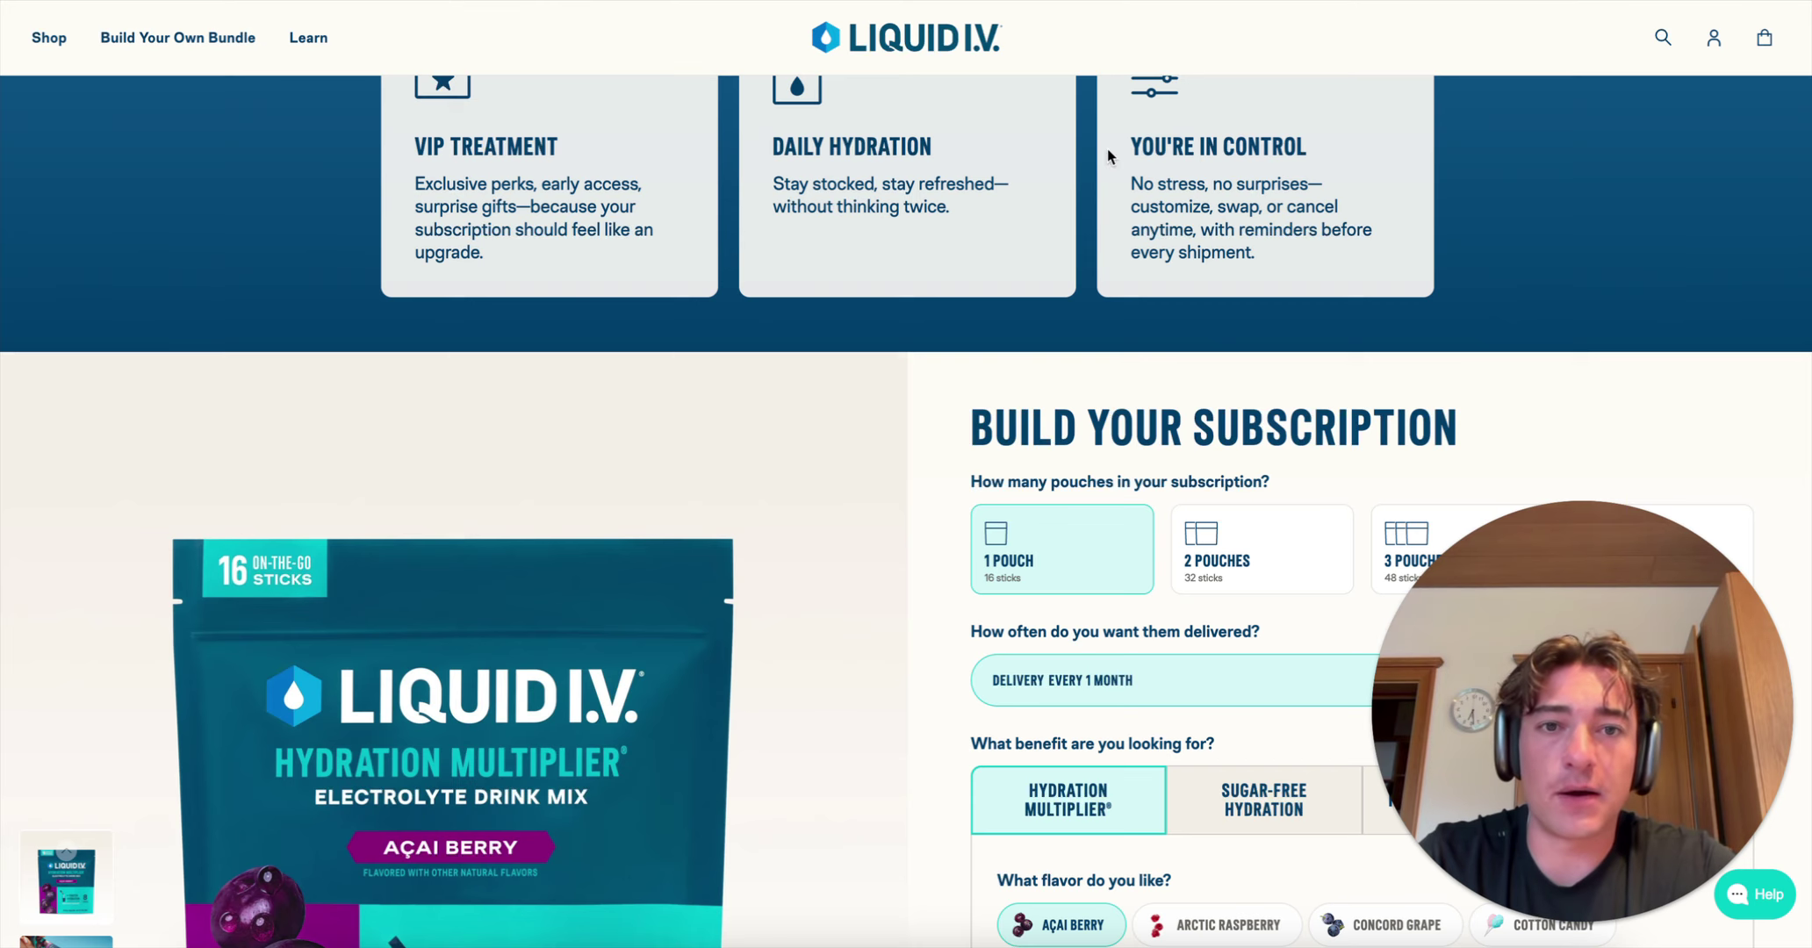
Step: Switch to the Liquid I.V. website and examine the pouch quantity and delivery frequency options in its subscription builder
{"action": "scroll", "coordinate": [1011, 414], "scroll_direction": "up", "scroll_amount": 5}
{"action": "scroll", "coordinate": [1011, 414], "scroll_direction": "down", "scroll_amount": 5}
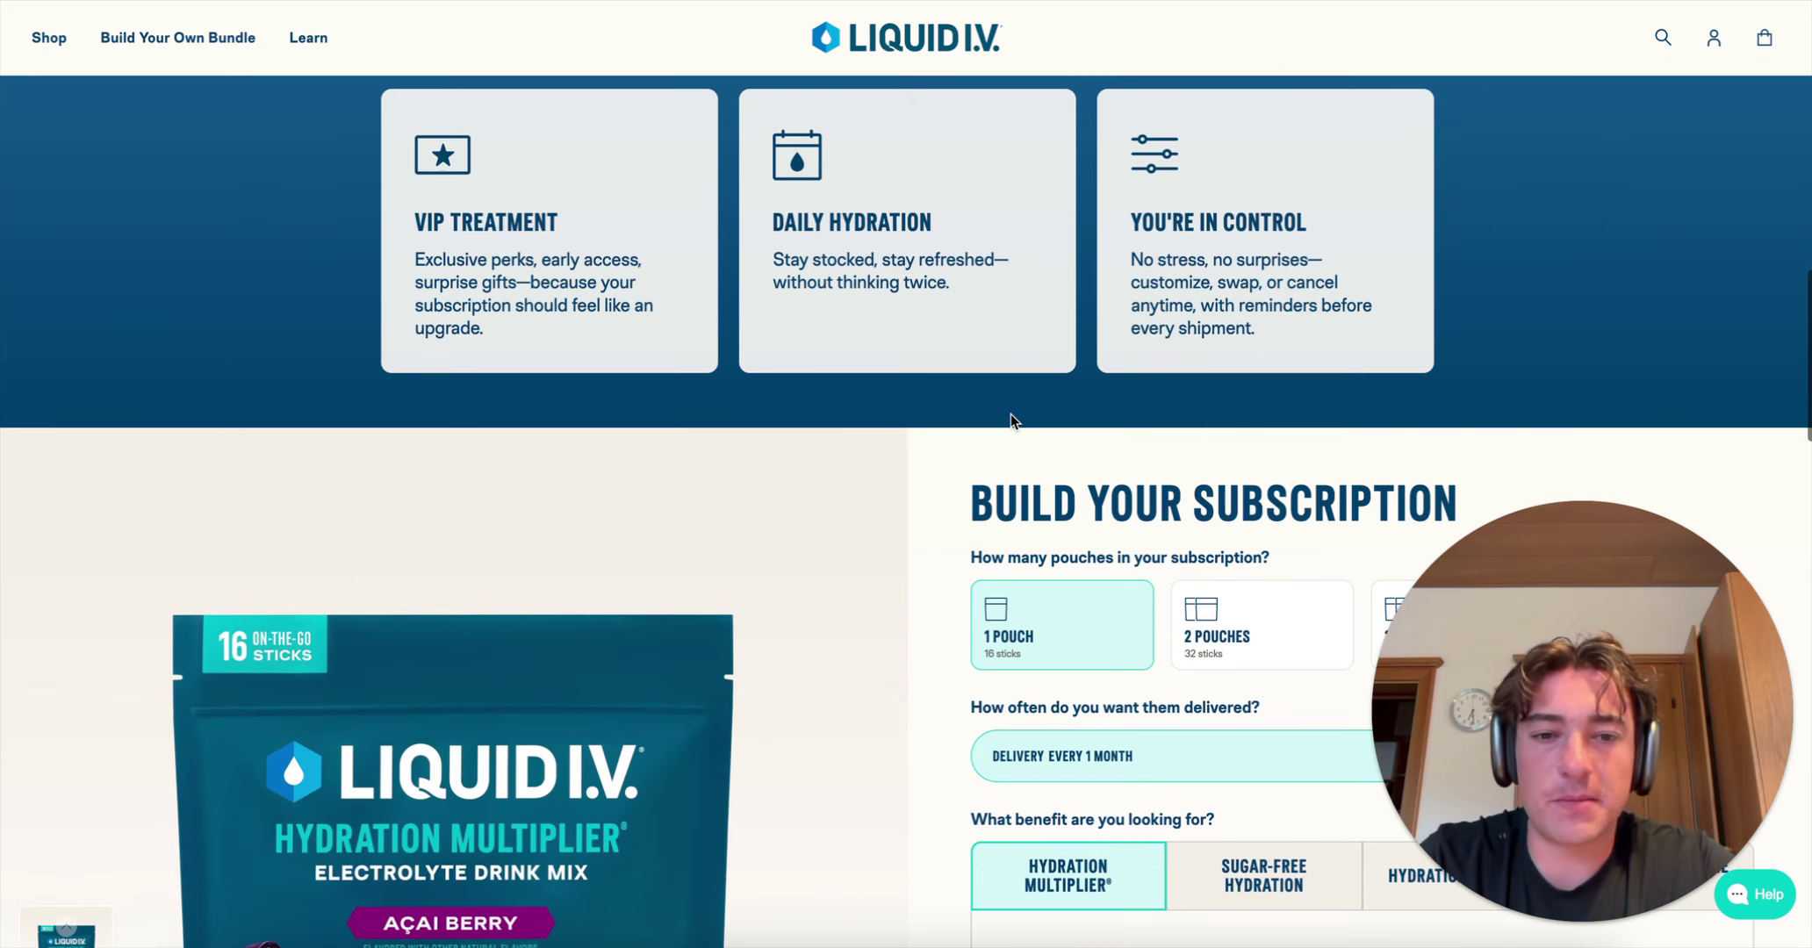
{"action": "scroll", "coordinate": [763, 486], "scroll_direction": "down", "scroll_amount": 5}
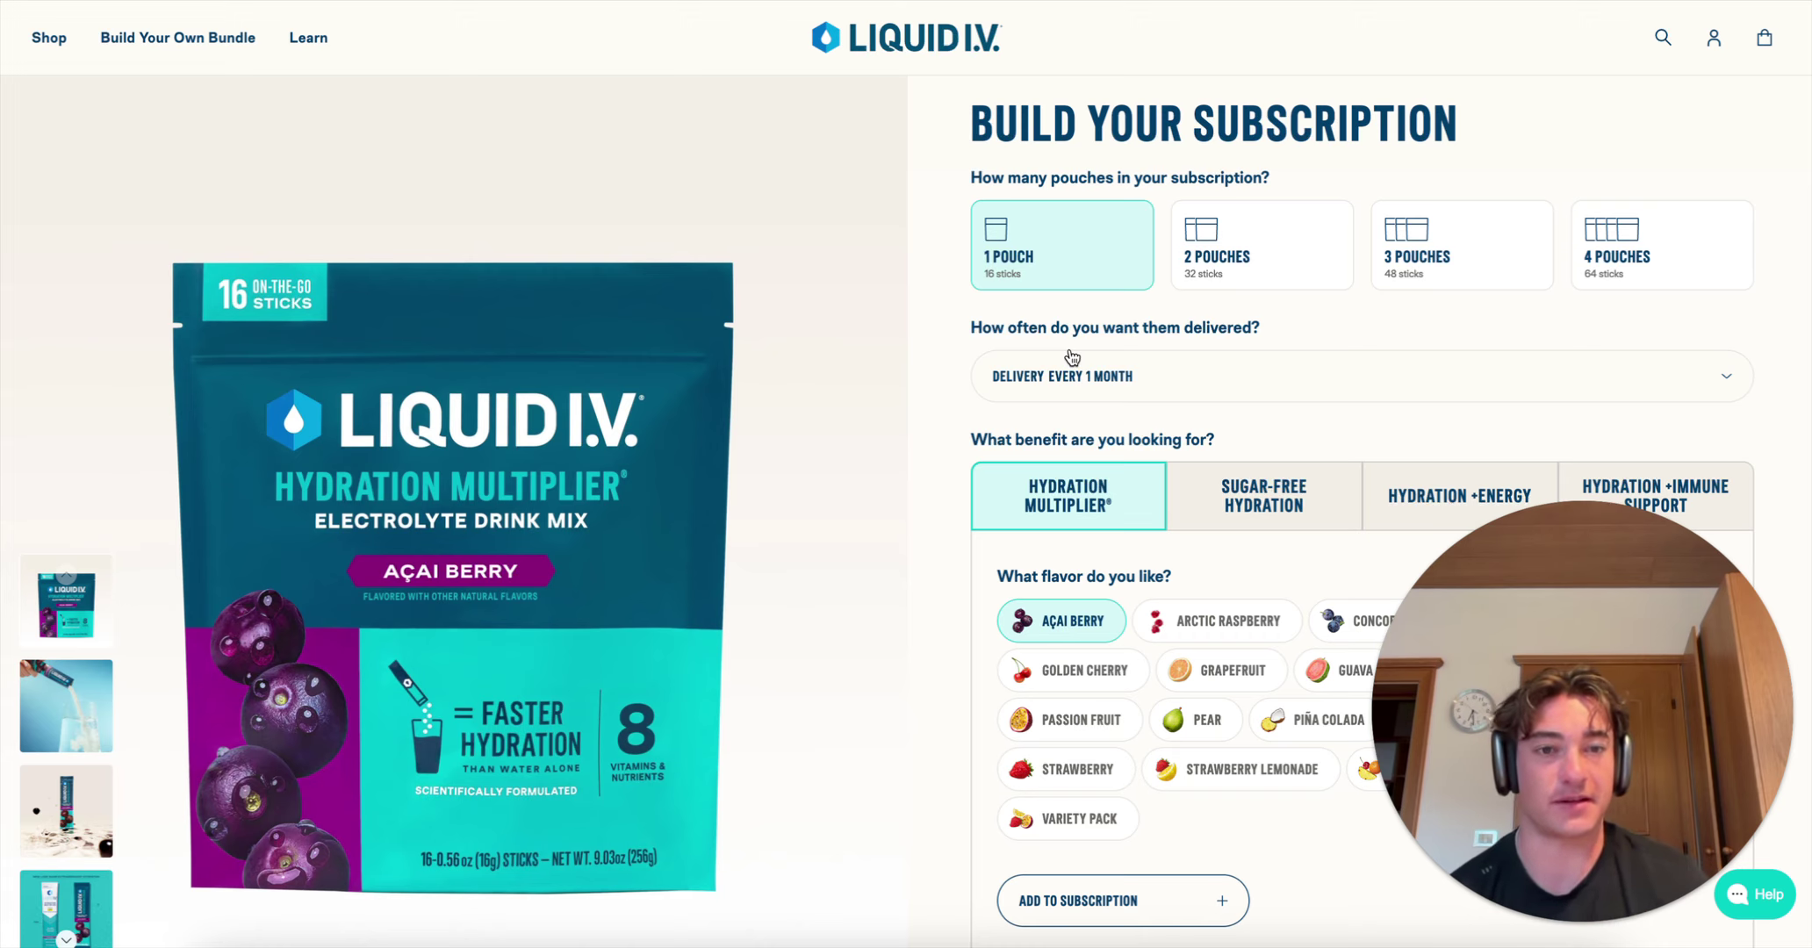
{"action": "left_click", "coordinate": [1072, 356]}
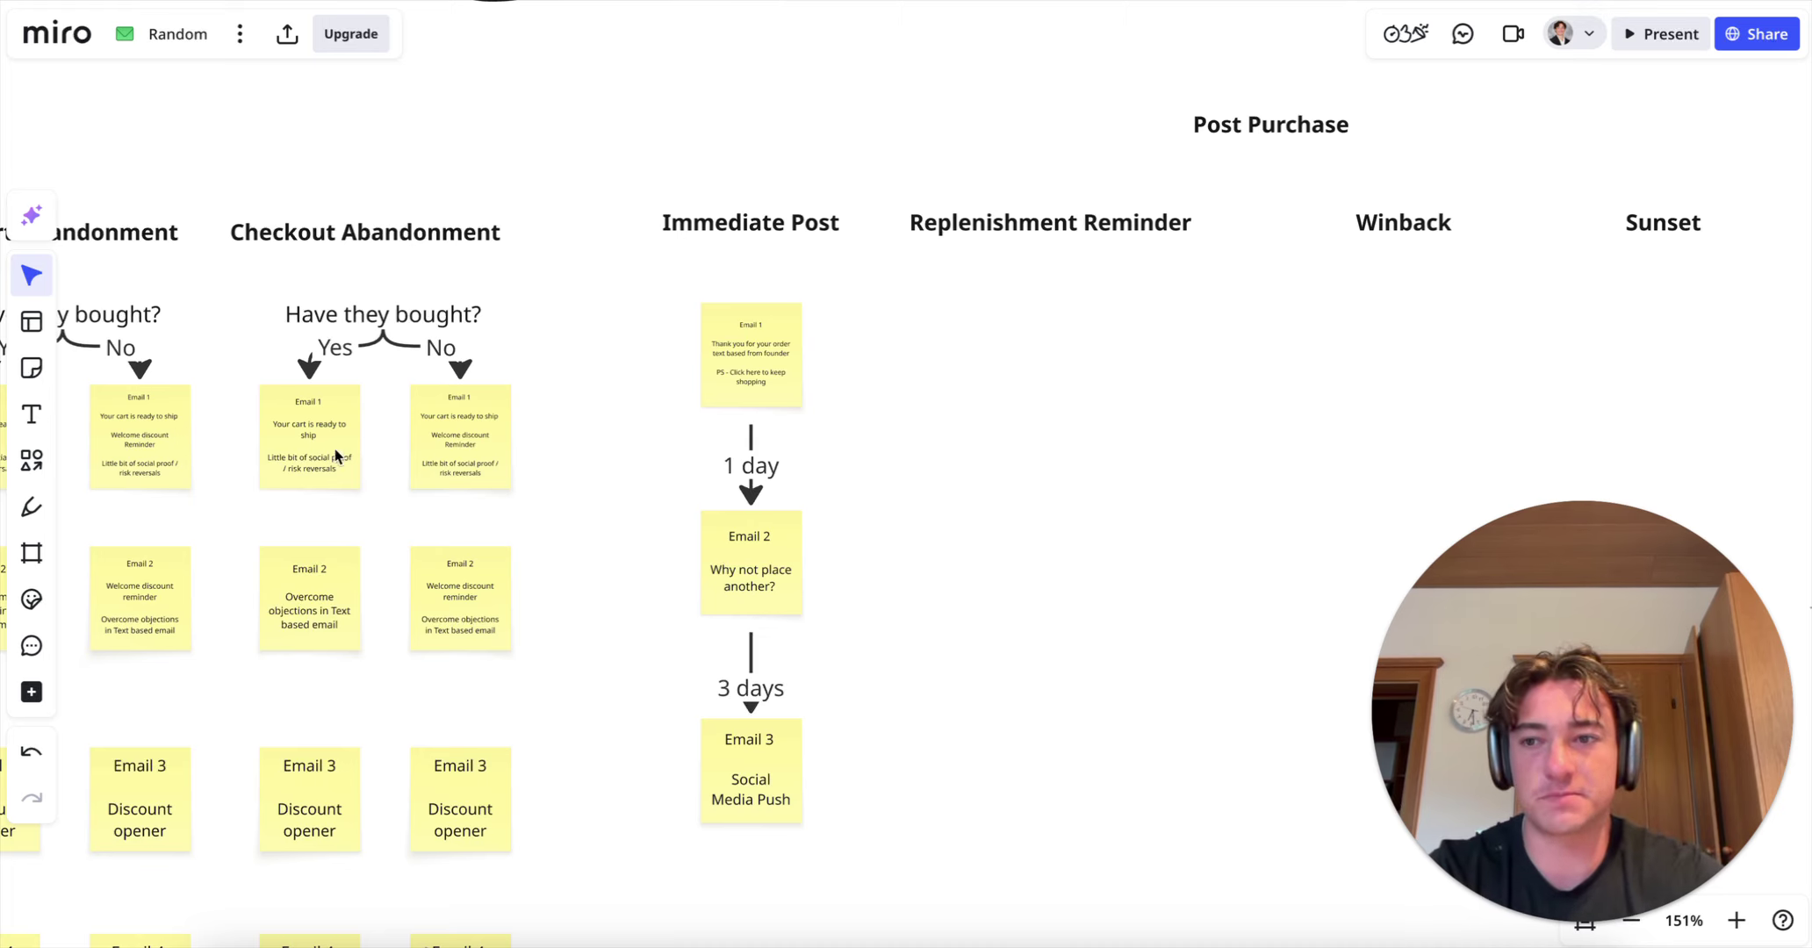
Step: Switch back to the Miro board and add the text "Split Based on Product Quantity" beneath the Replenishment Reminder heading
{"action": "left_click", "coordinate": [29, 411]}
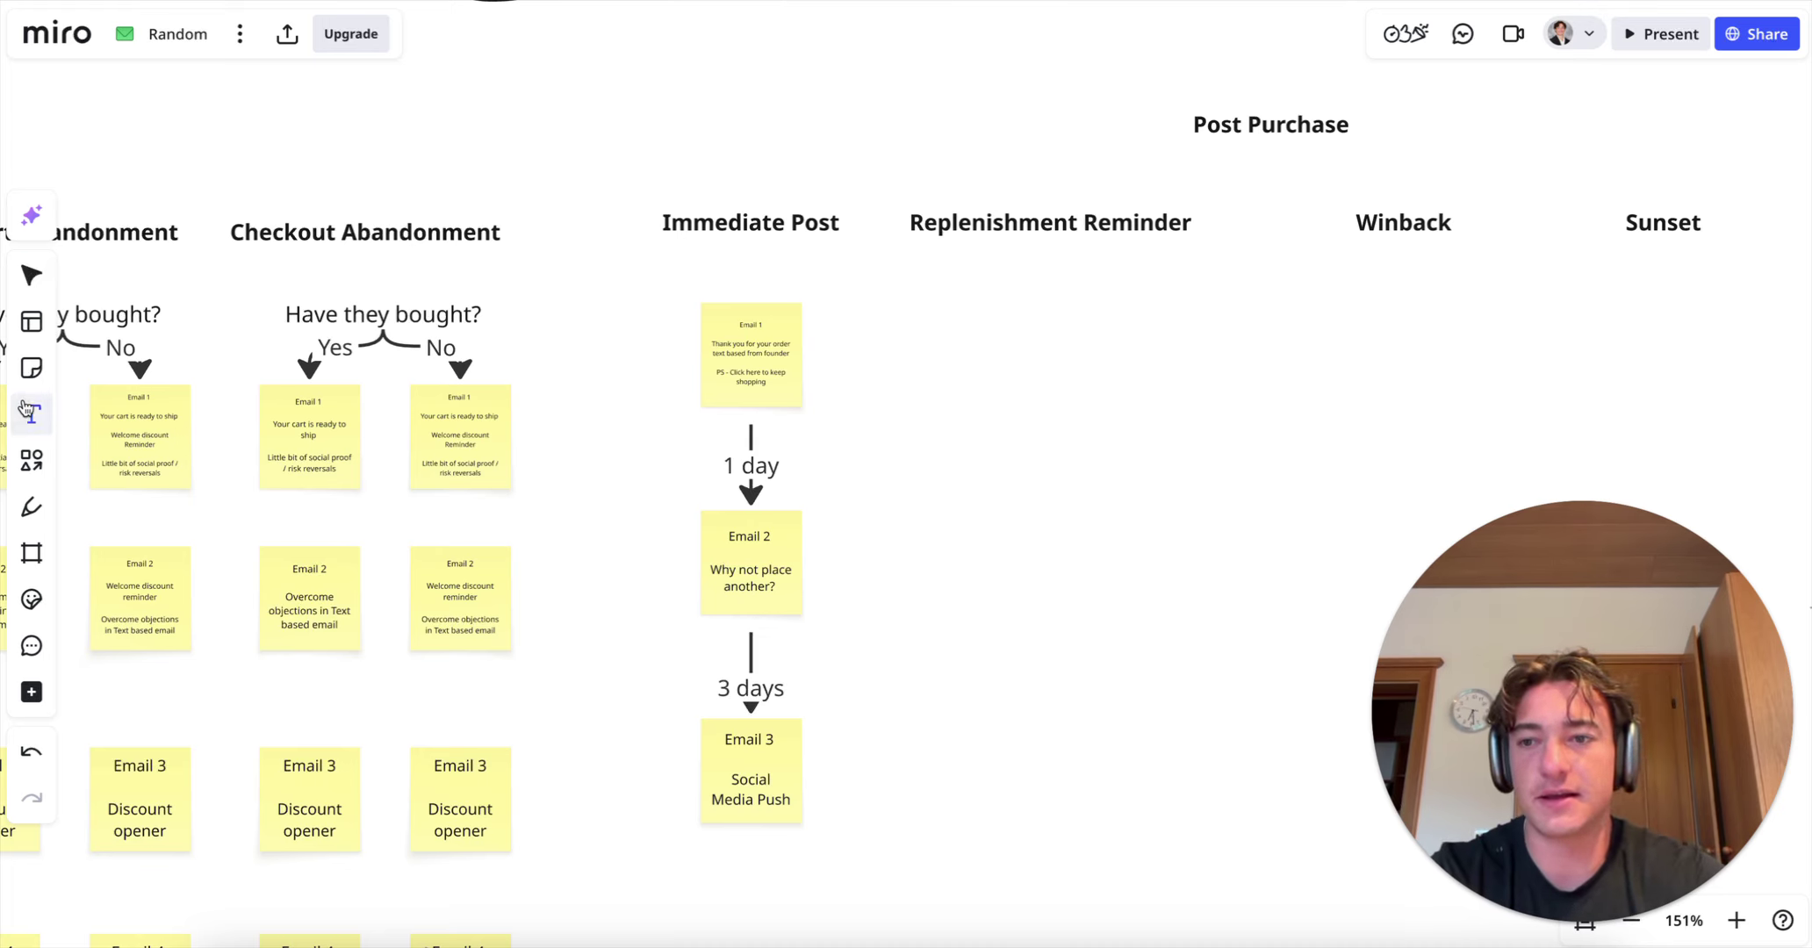
{"action": "left_click", "coordinate": [1015, 296]}
{"action": "type", "text": "Split Based on "}
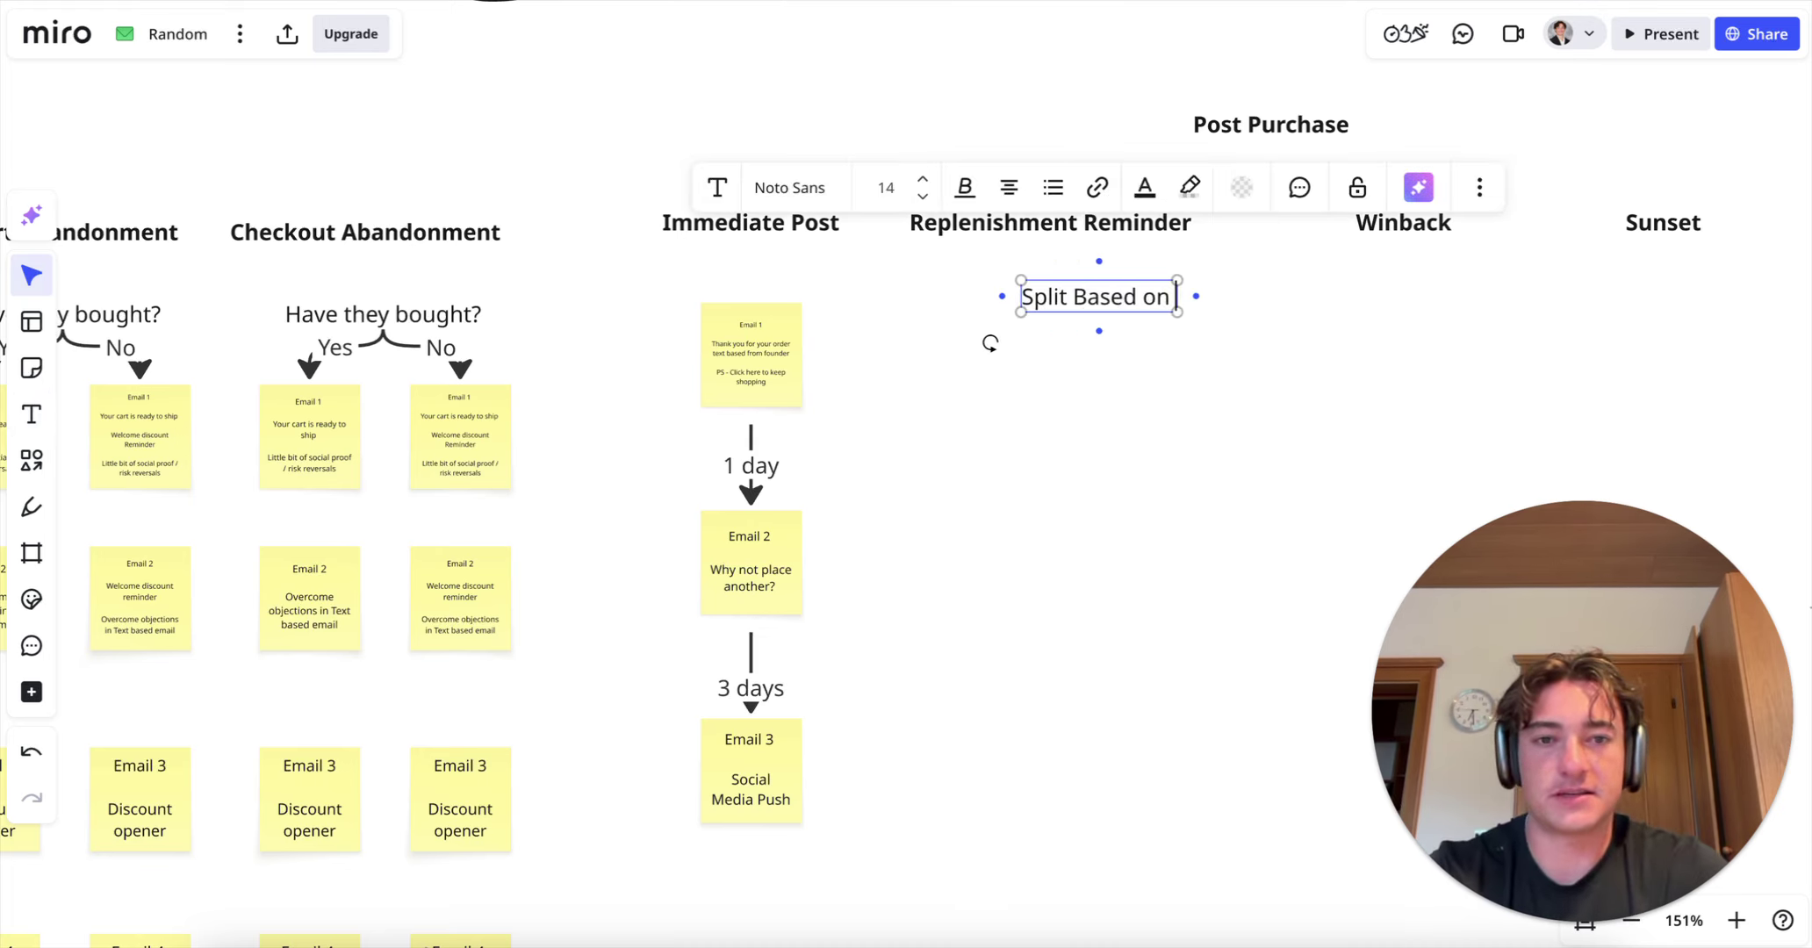
{"action": "type", "text": "Product"}
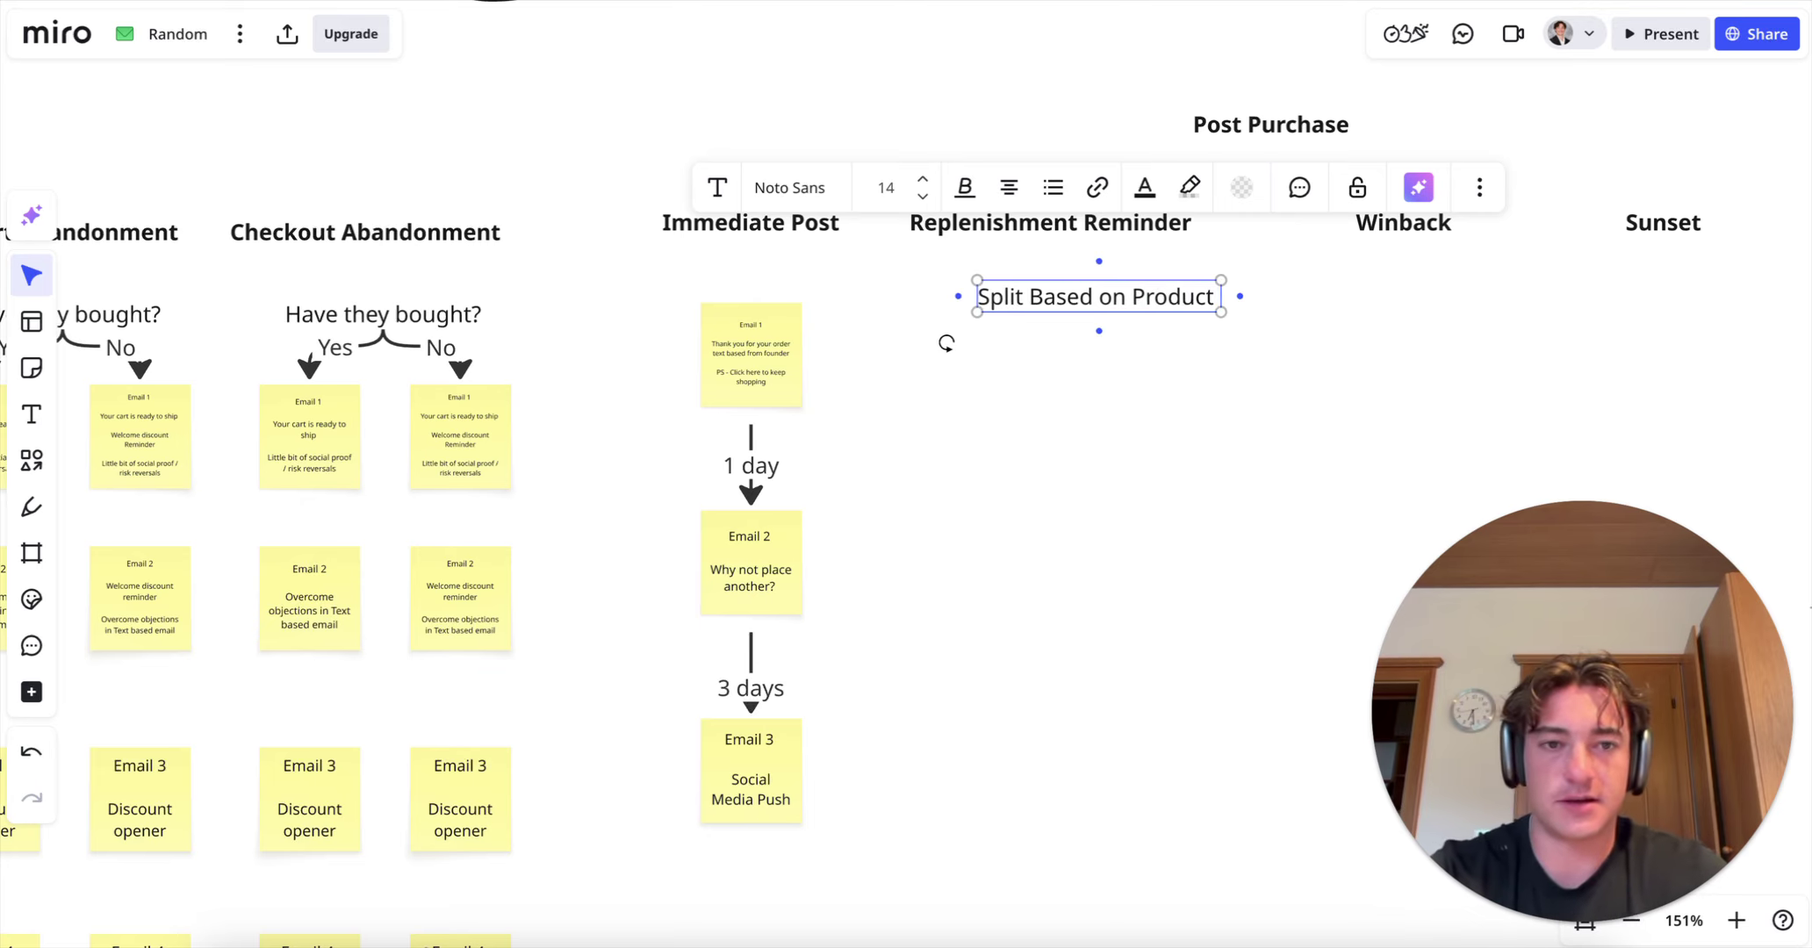
{"action": "type", "text": " Quantity"}
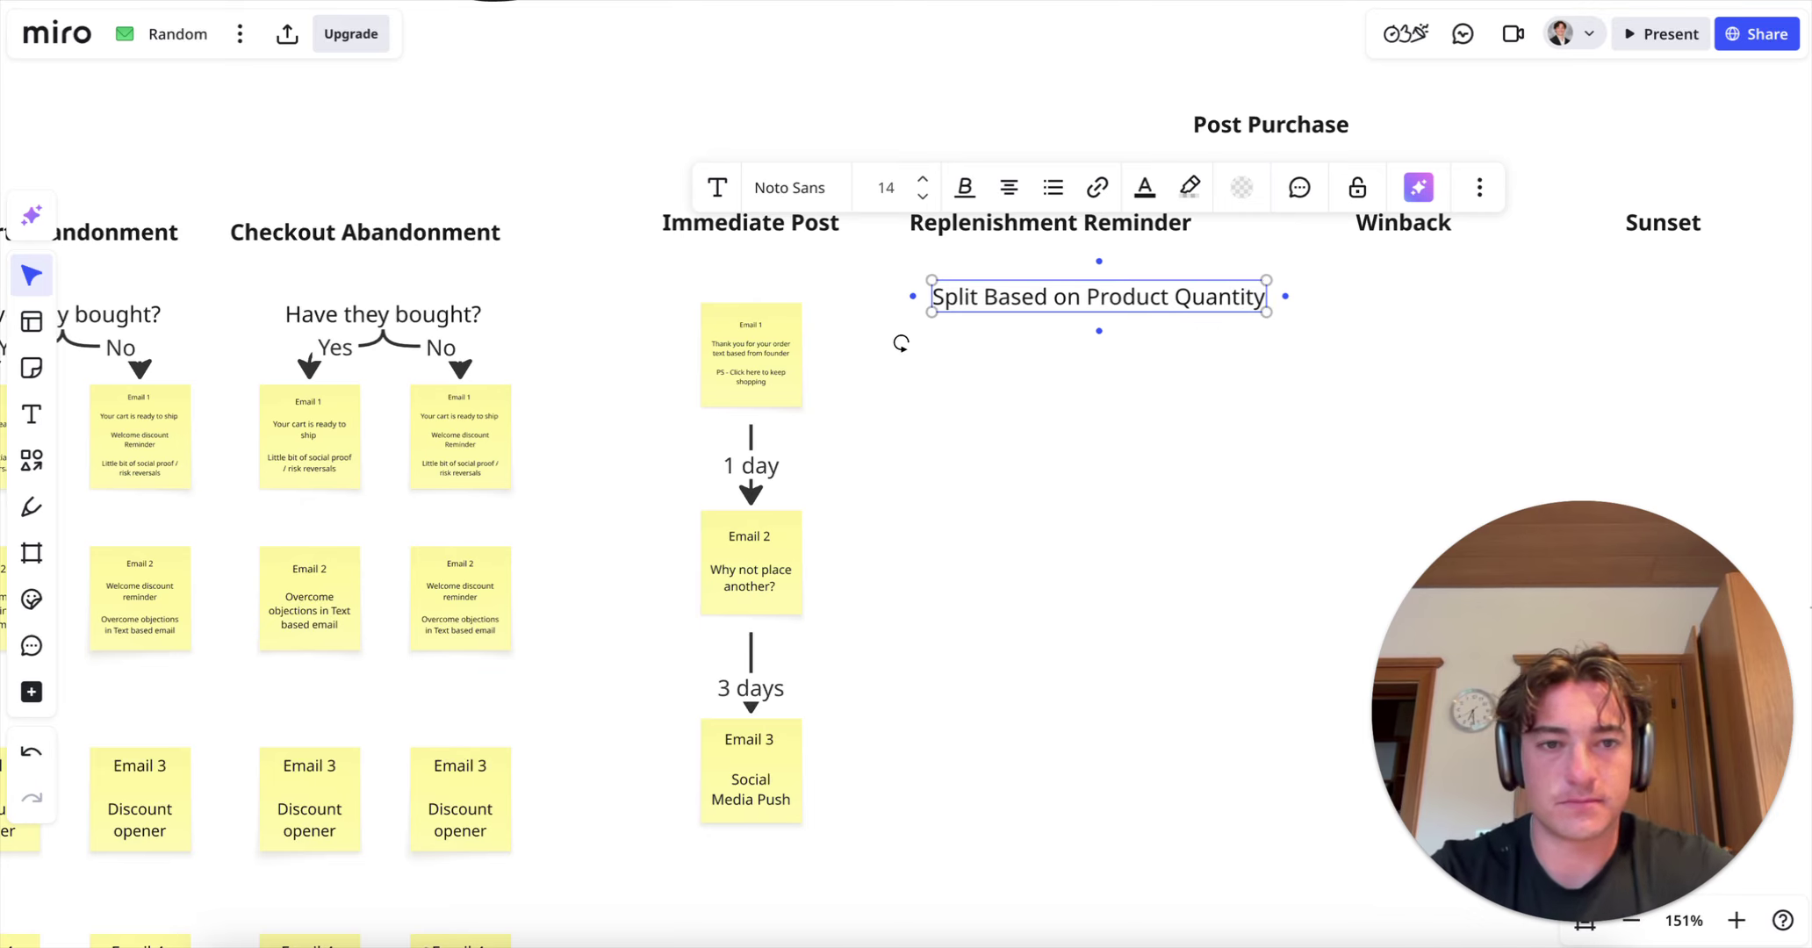
{"action": "left_click", "coordinate": [1043, 341]}
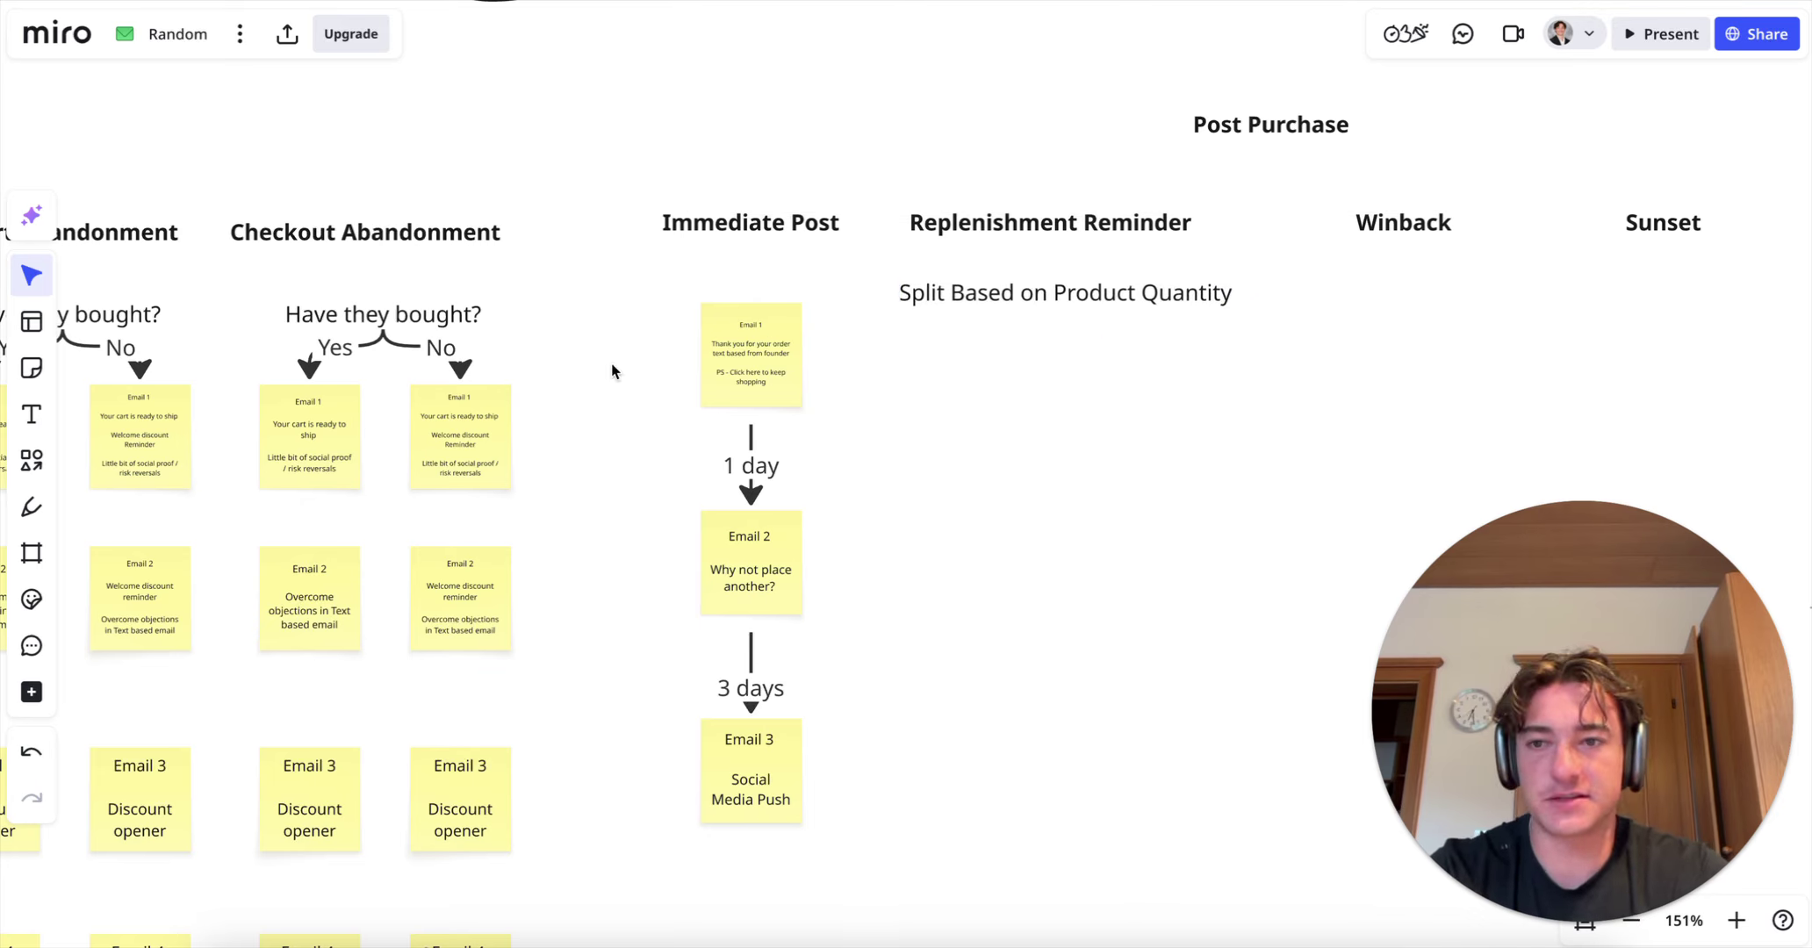
Step: Add a sticky note reading "Email 1" and "Ready to Refill?" centred beneath the product quantity split text
{"action": "left_click", "coordinate": [34, 372]}
{"action": "left_click", "coordinate": [1024, 453]}
{"action": "type", "text": "Read"}
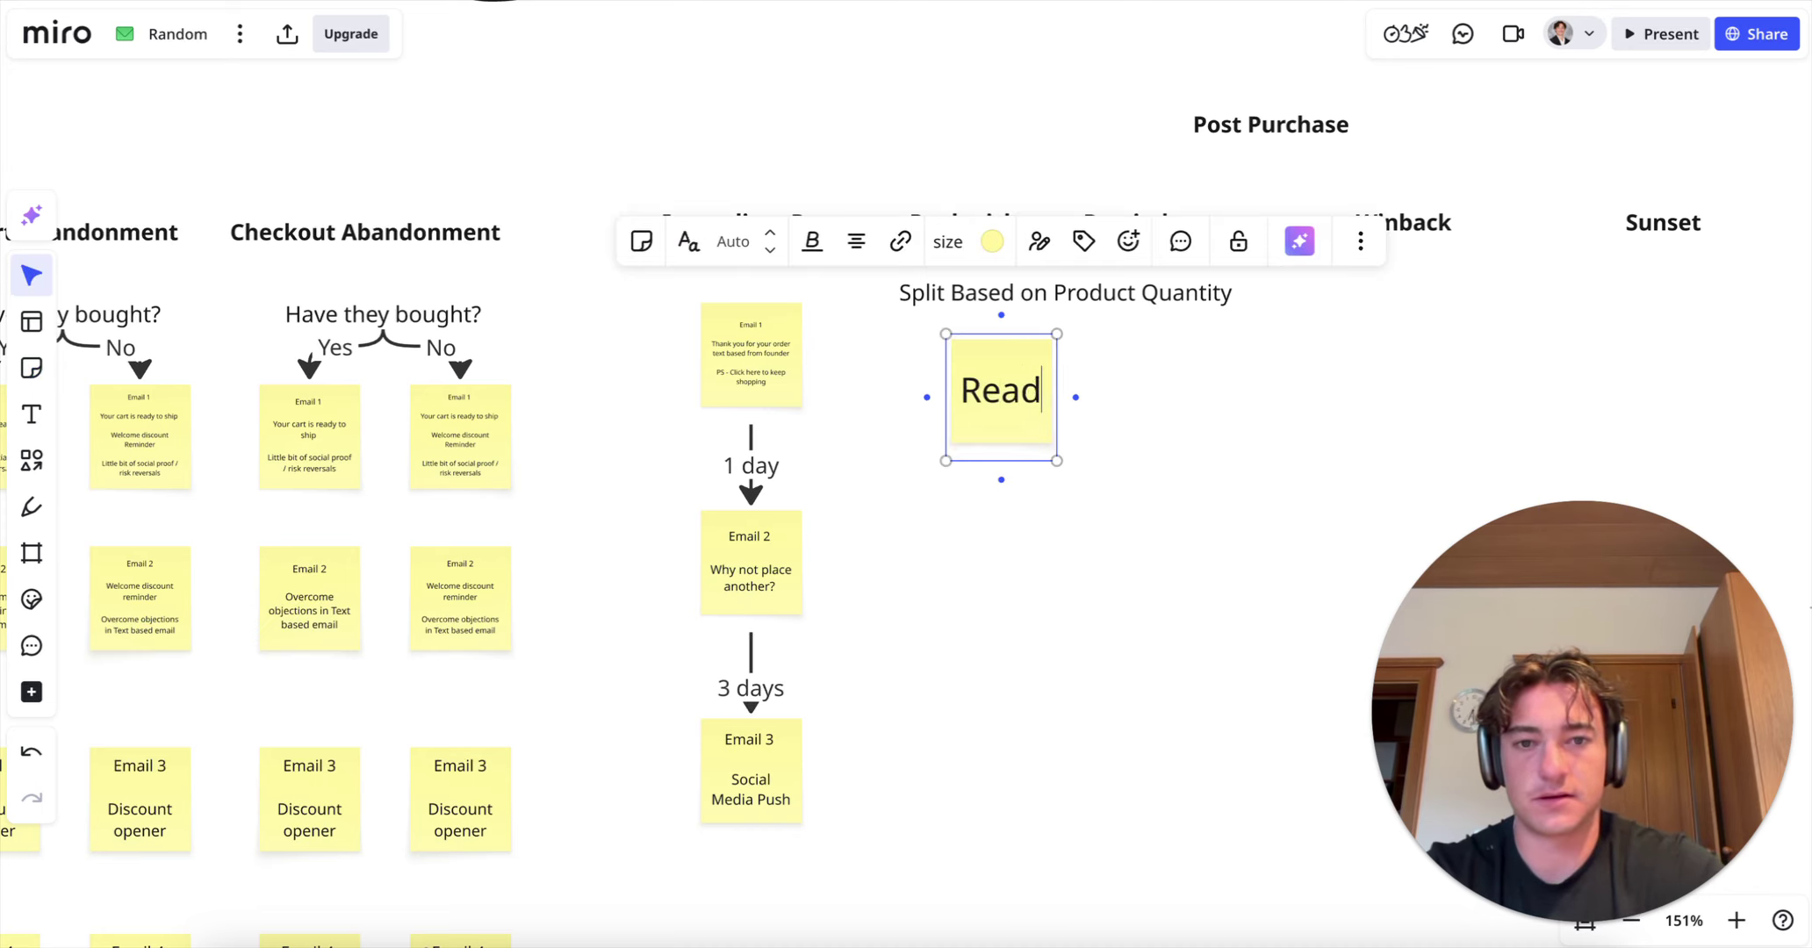
{"action": "key", "text": "BackSpace"}
{"action": "key", "text": "BackSpace"}
{"action": "type", "text": "ail 1"}
{"action": "key", "text": "Return"}
{"action": "key", "text": "Return"}
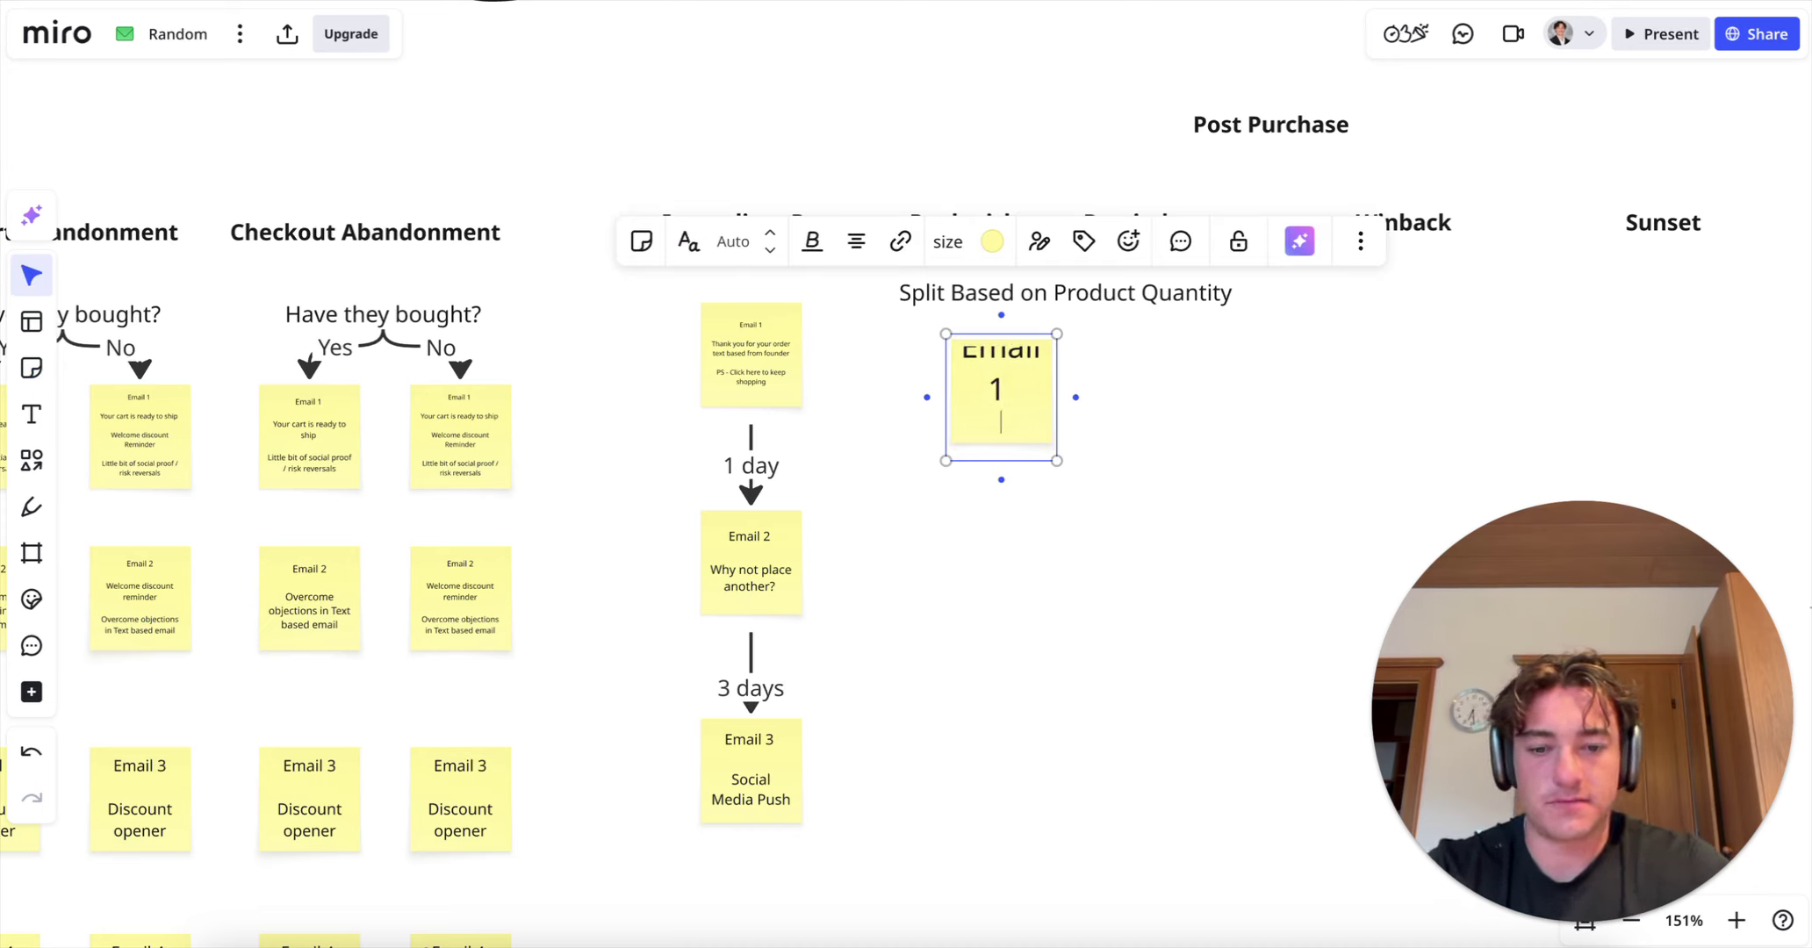
{"action": "type", "text": "Rwa"}
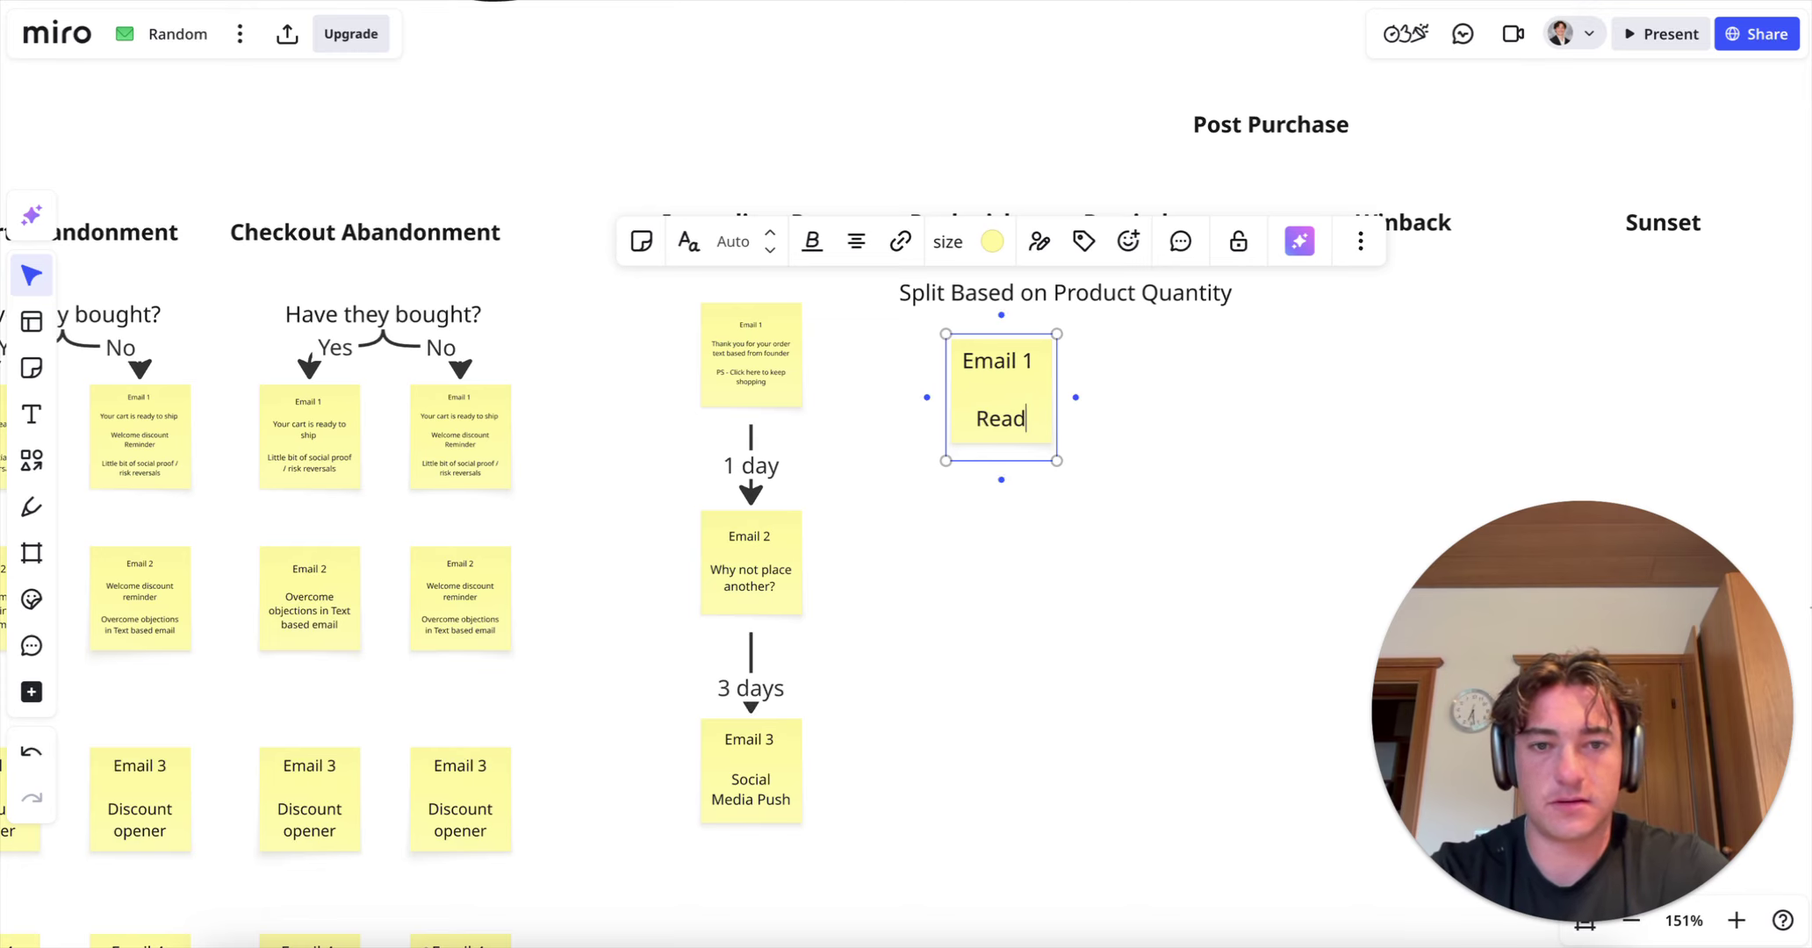
{"action": "type", "text": "dy to Refill?"}
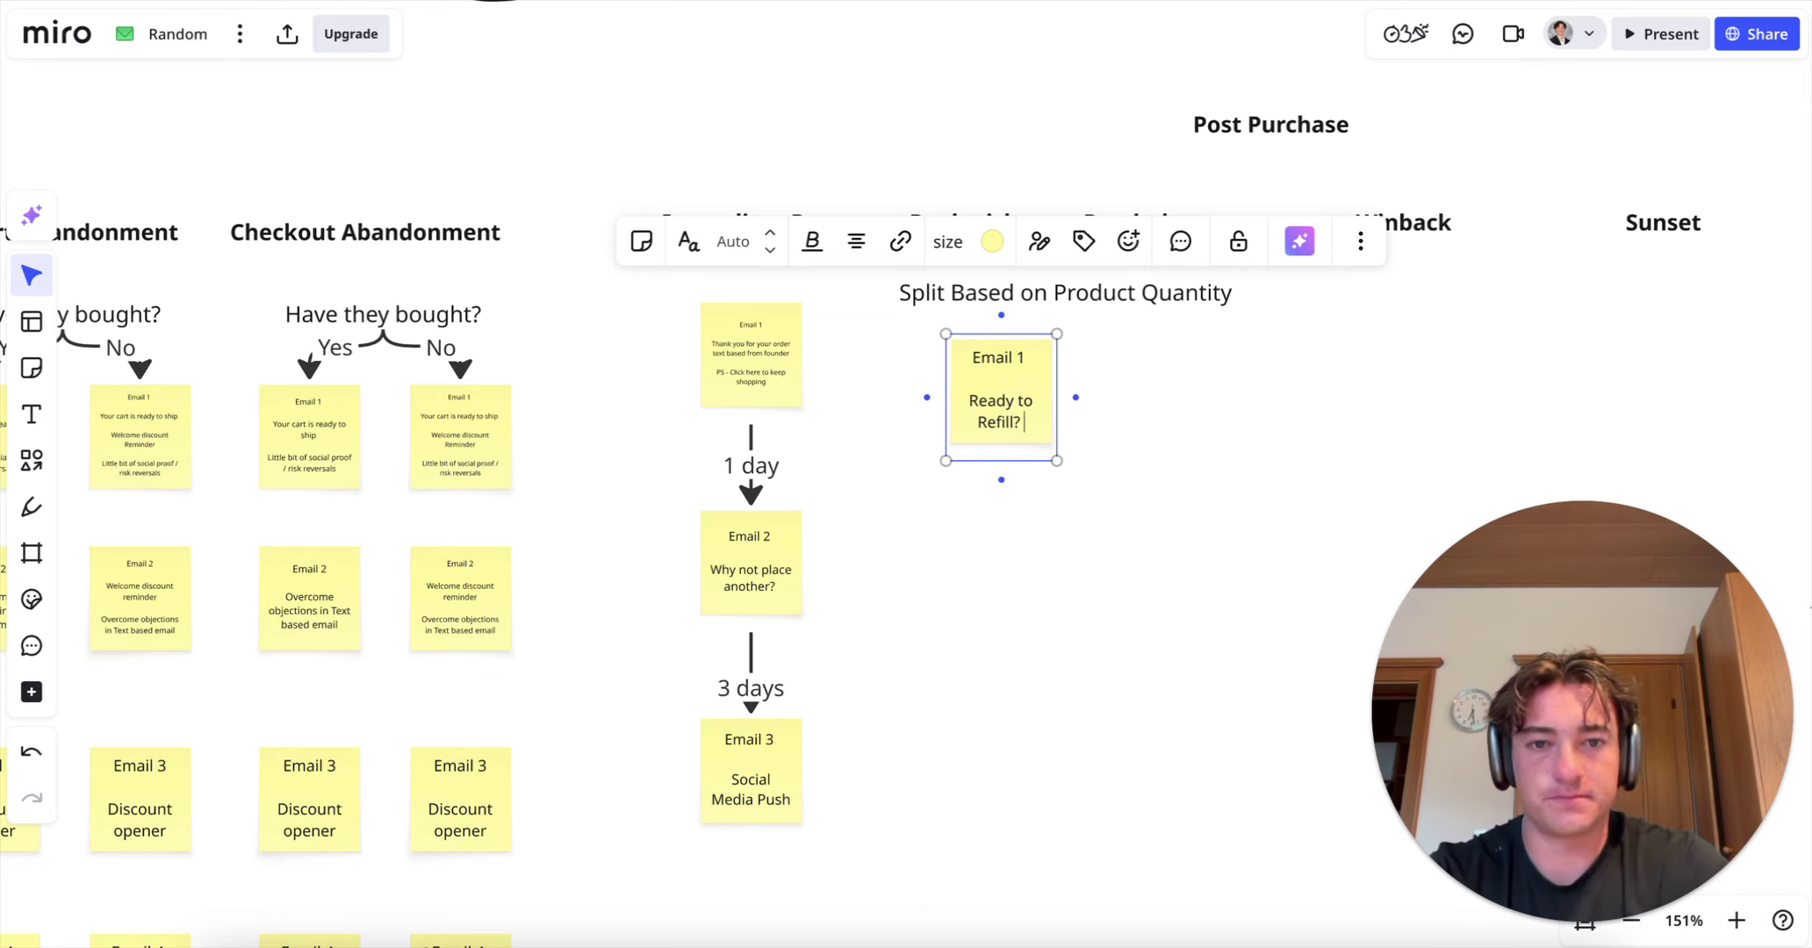
{"action": "left_click", "coordinate": [1100, 416]}
{"action": "left_click_drag", "start_coordinate": [983, 399], "coordinate": [1033, 412]}
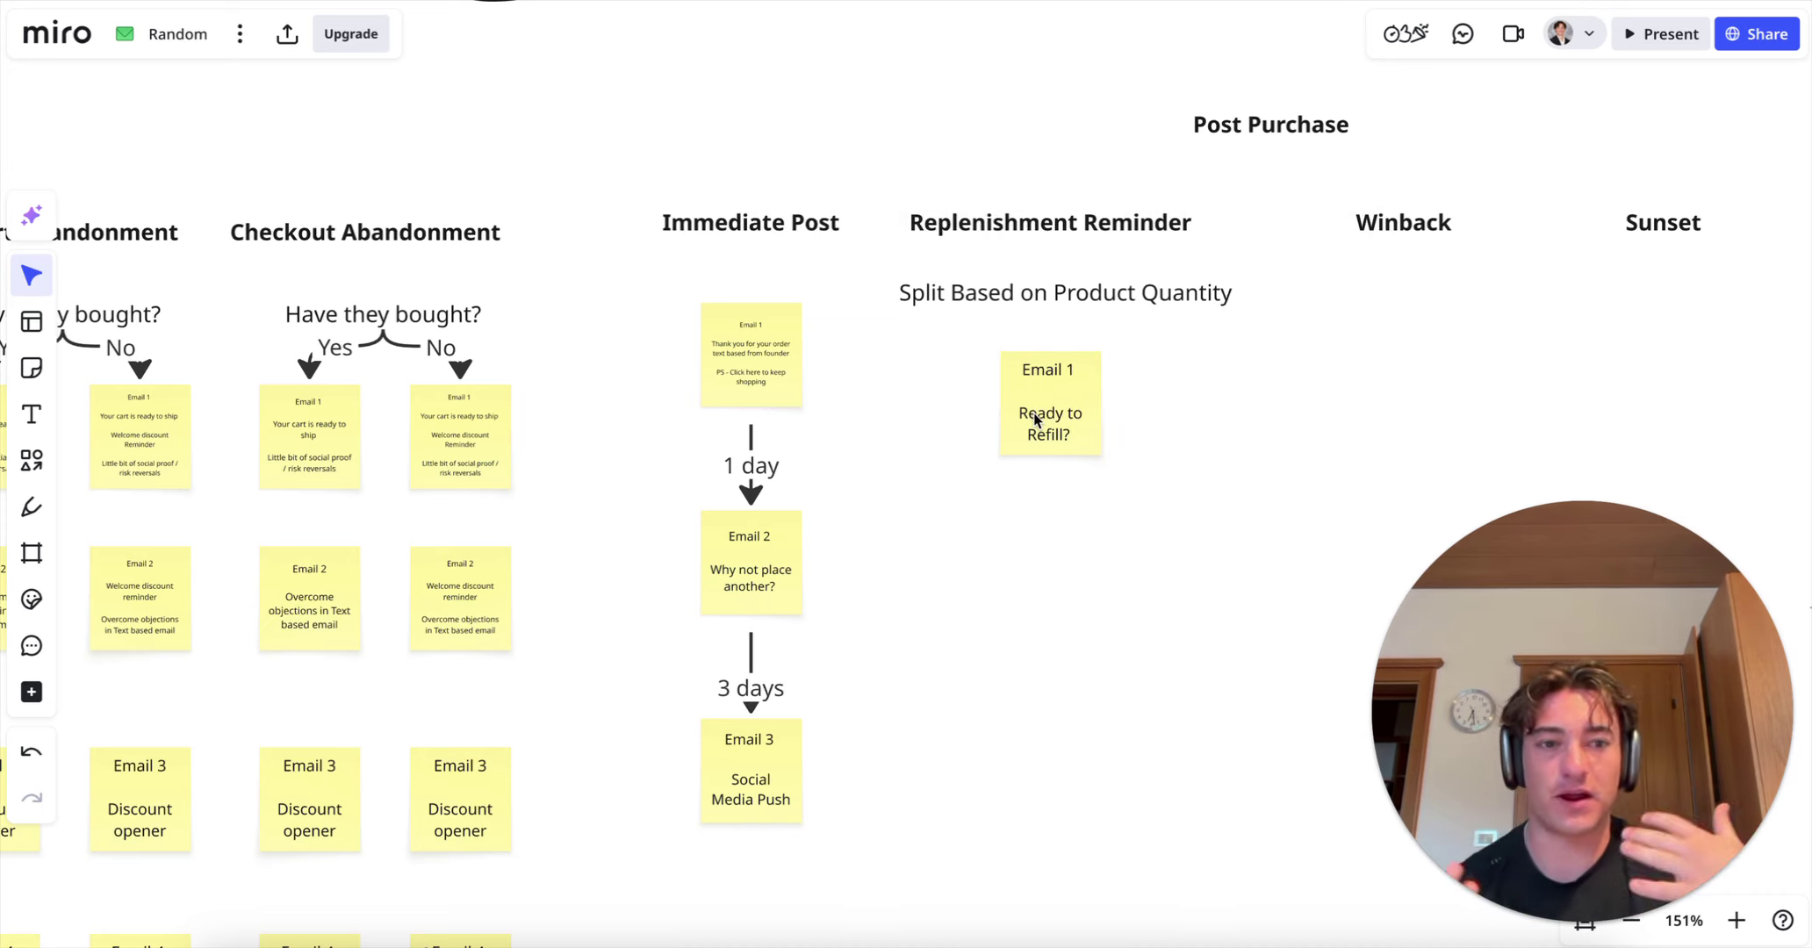
Step: Add a sticky note reading "Email 2" and "Cross sell" to the Replenishment Reminder column, aligned beneath Email 1
{"action": "left_click", "coordinate": [32, 368]}
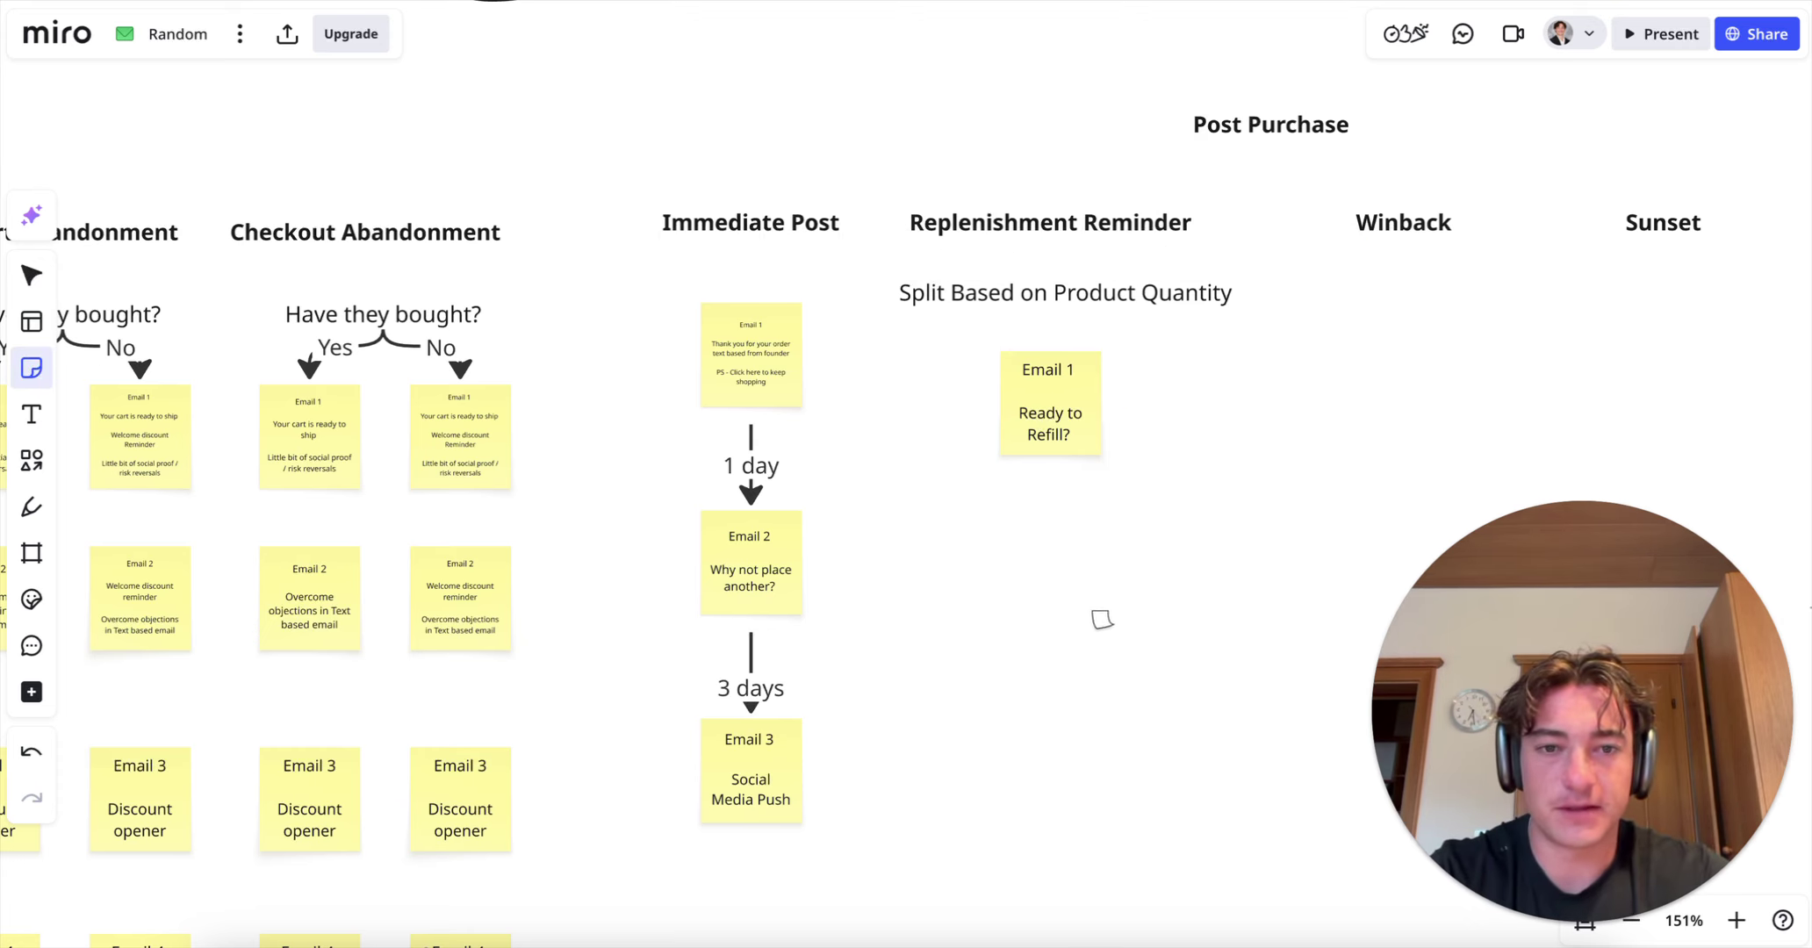
{"action": "left_click", "coordinate": [1102, 619]}
{"action": "type", "text": "Emaiul"}
{"action": "key", "text": "BackSpace"}
{"action": "key", "text": "BackSpace"}
{"action": "key", "text": "BackSpace"}
{"action": "key", "text": "BackSpace"}
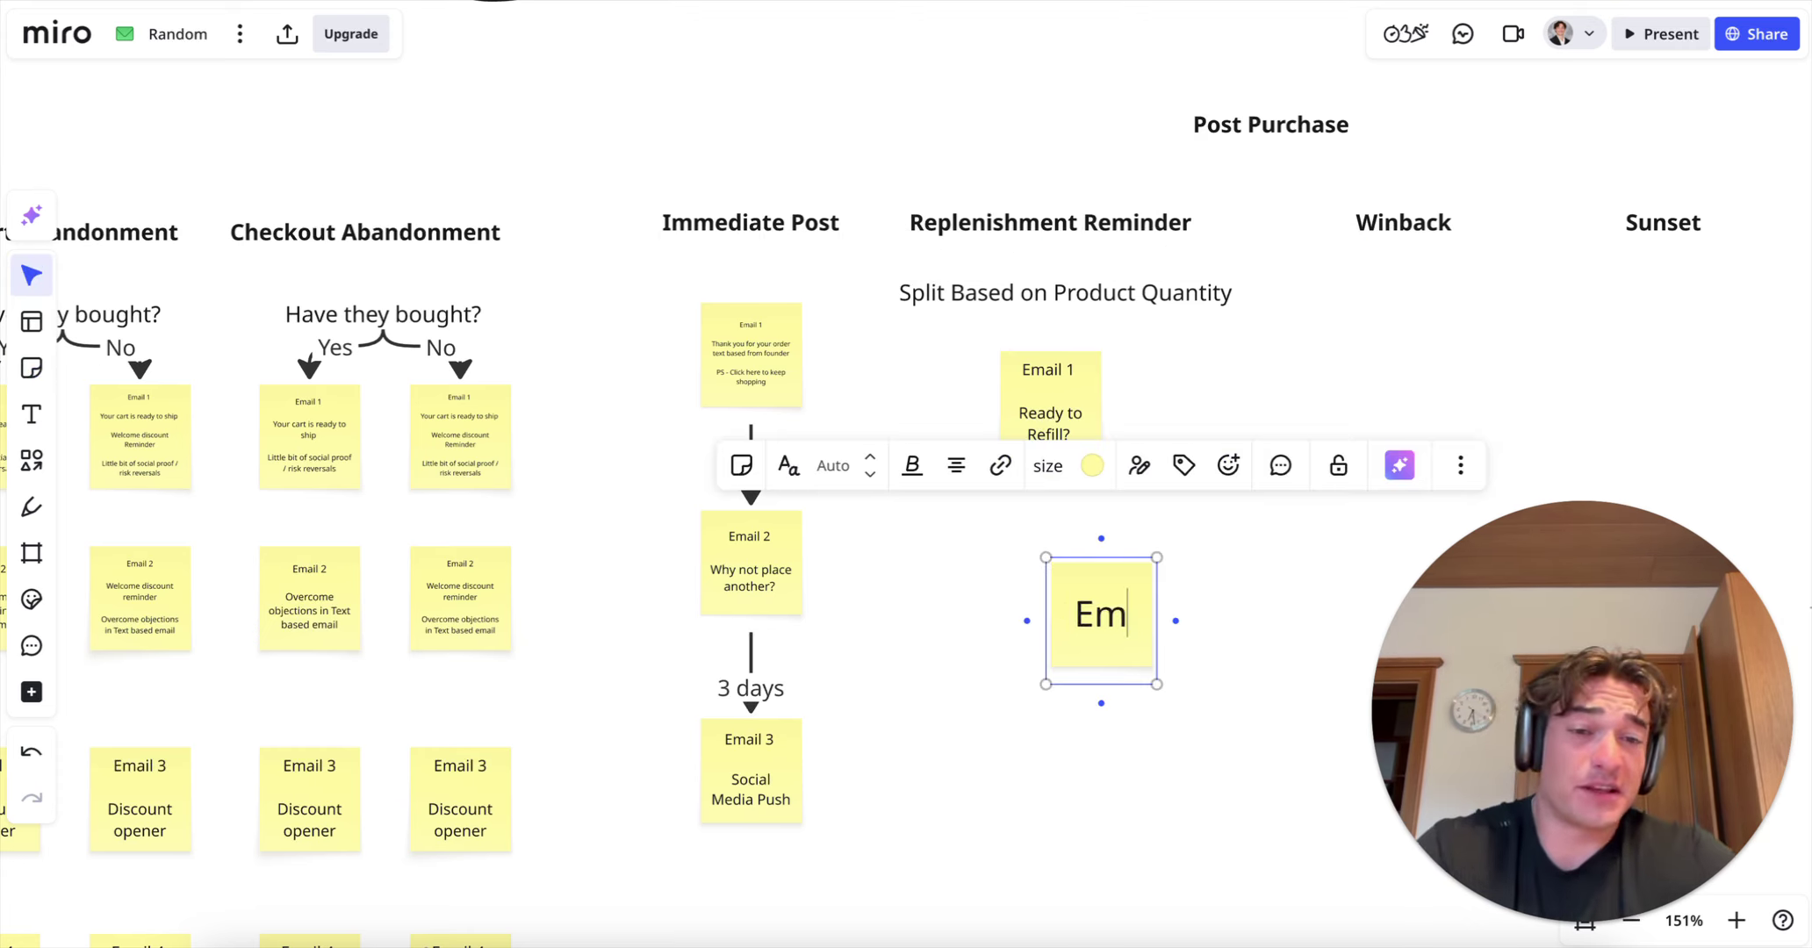
{"action": "type", "text": "ail 2"}
{"action": "key", "text": "Return"}
{"action": "key", "text": "Return"}
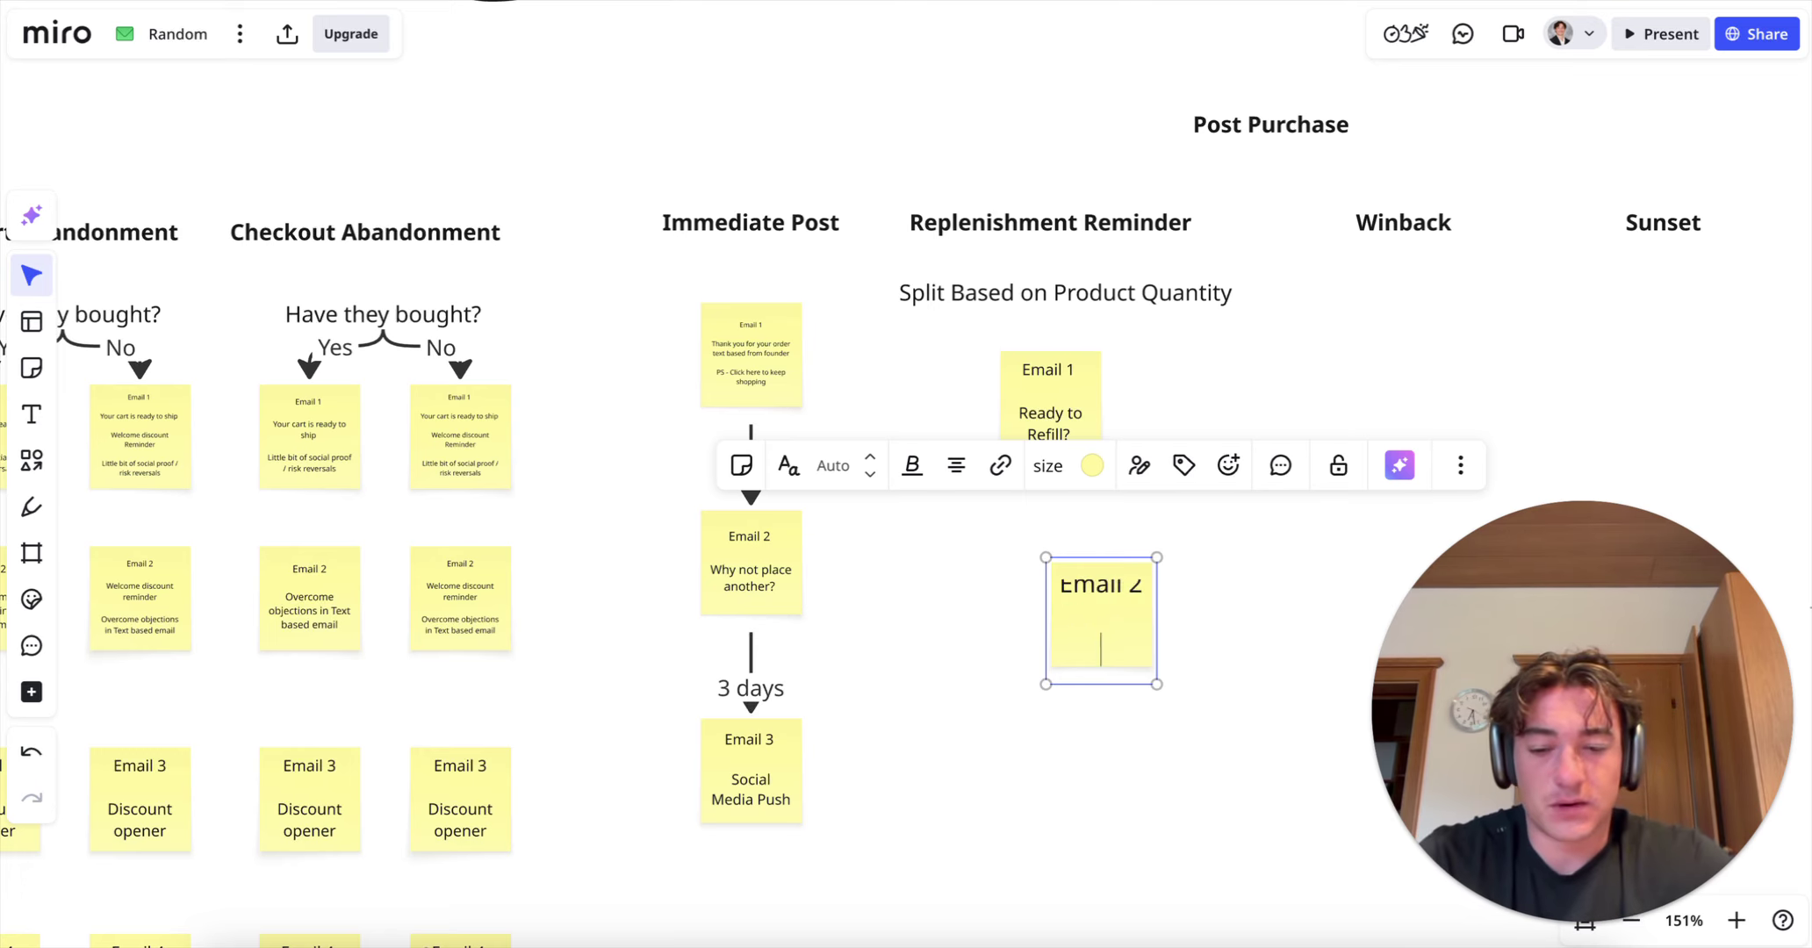
{"action": "type", "text": "Cross sell"}
{"action": "key", "text": "Escape"}
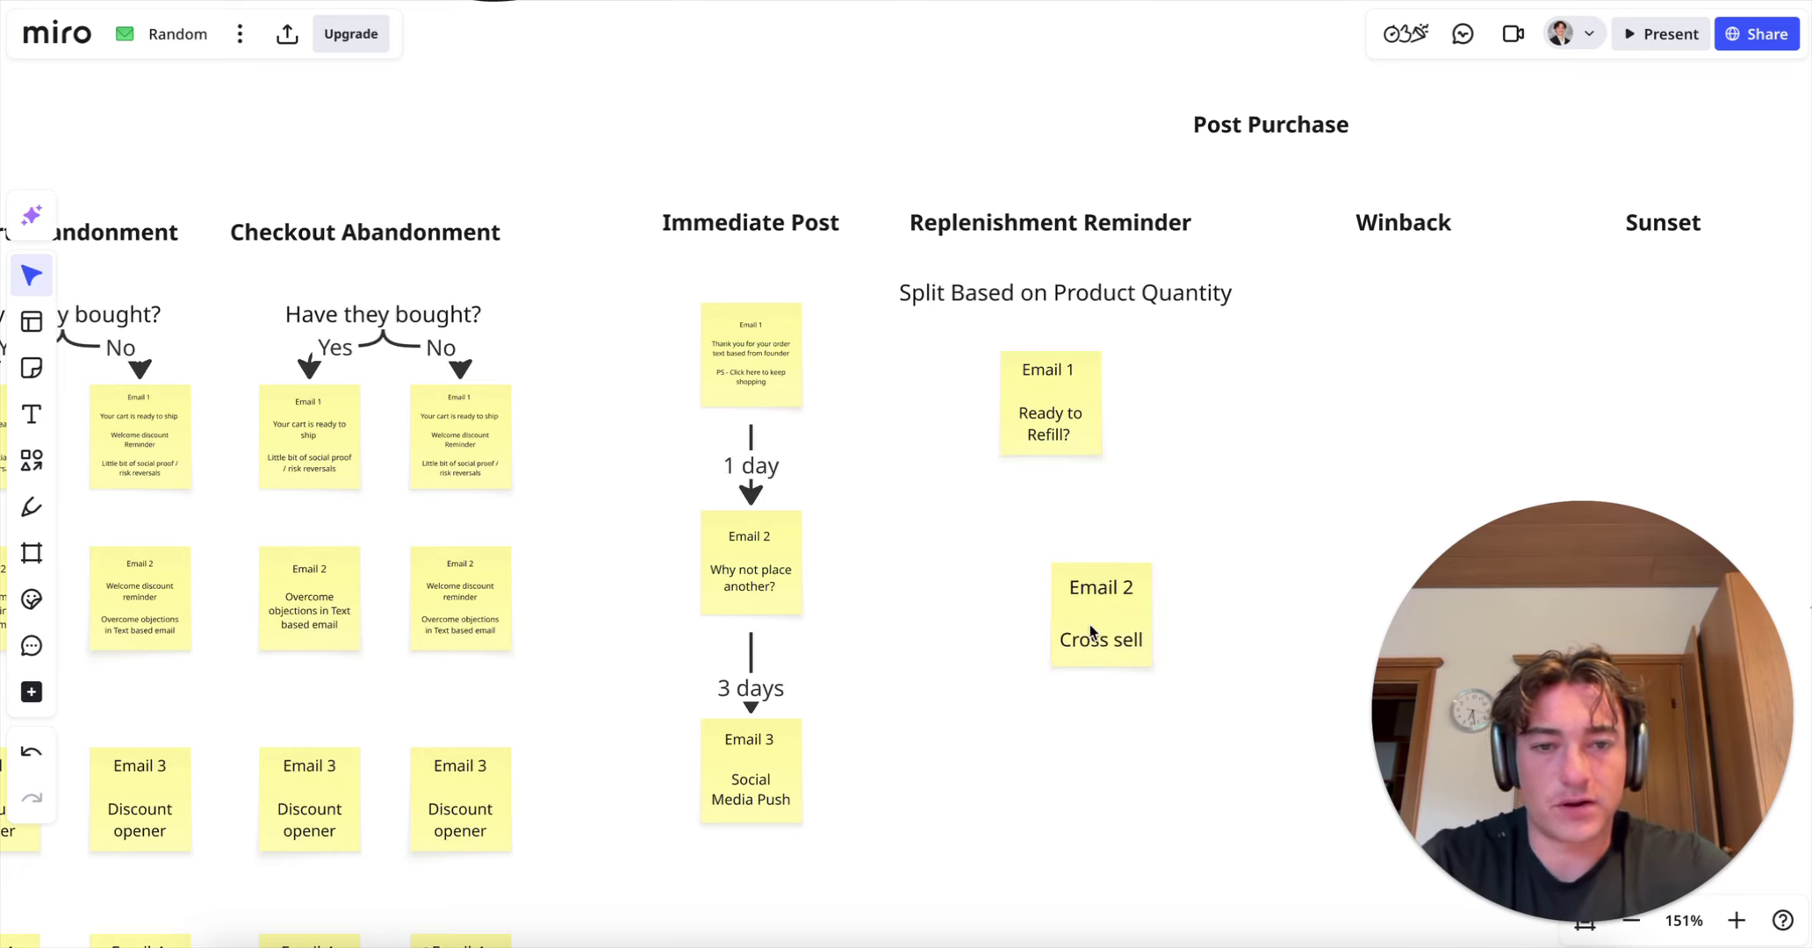
{"action": "left_click_drag", "start_coordinate": [1090, 624], "coordinate": [1040, 624]}
Step: Connect the Replenishment Reminder Email 1 to Email 2 with an arrow labelled "wait 7 days" and move Email 2 slightly lower
{"action": "left_click", "coordinate": [1067, 399]}
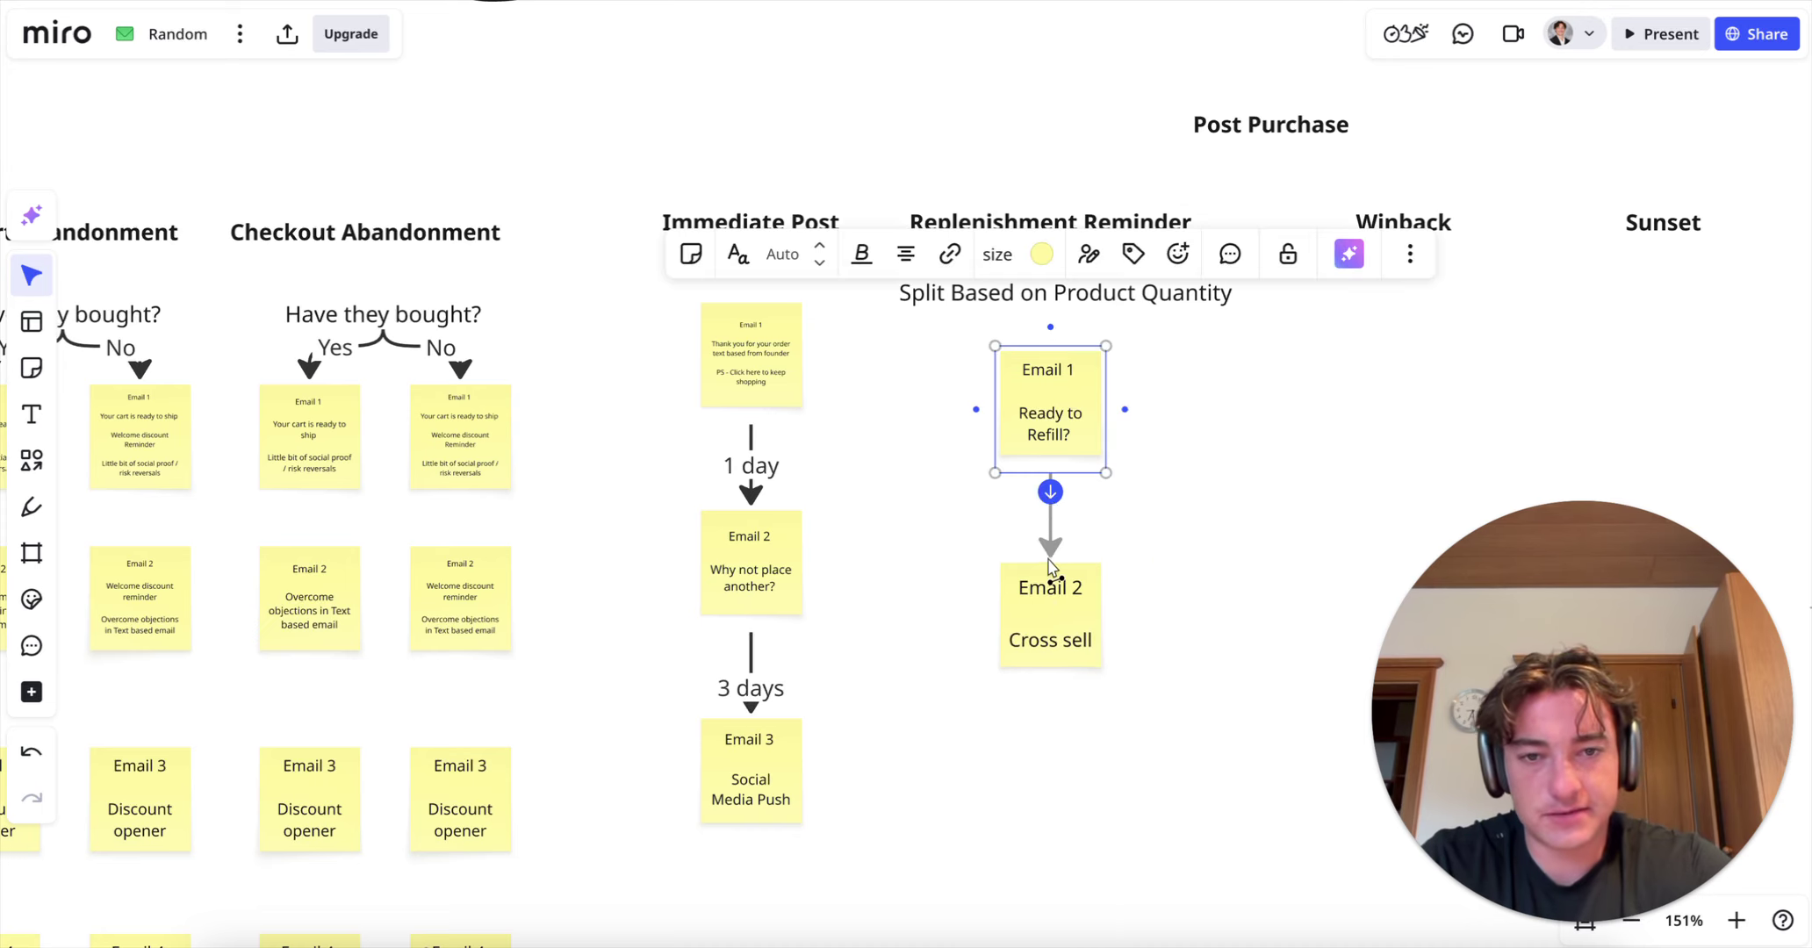
{"action": "left_click_drag", "start_coordinate": [1050, 566], "coordinate": [1051, 570]}
{"action": "double_click", "coordinate": [1051, 522]}
{"action": "type", "text": "wai"}
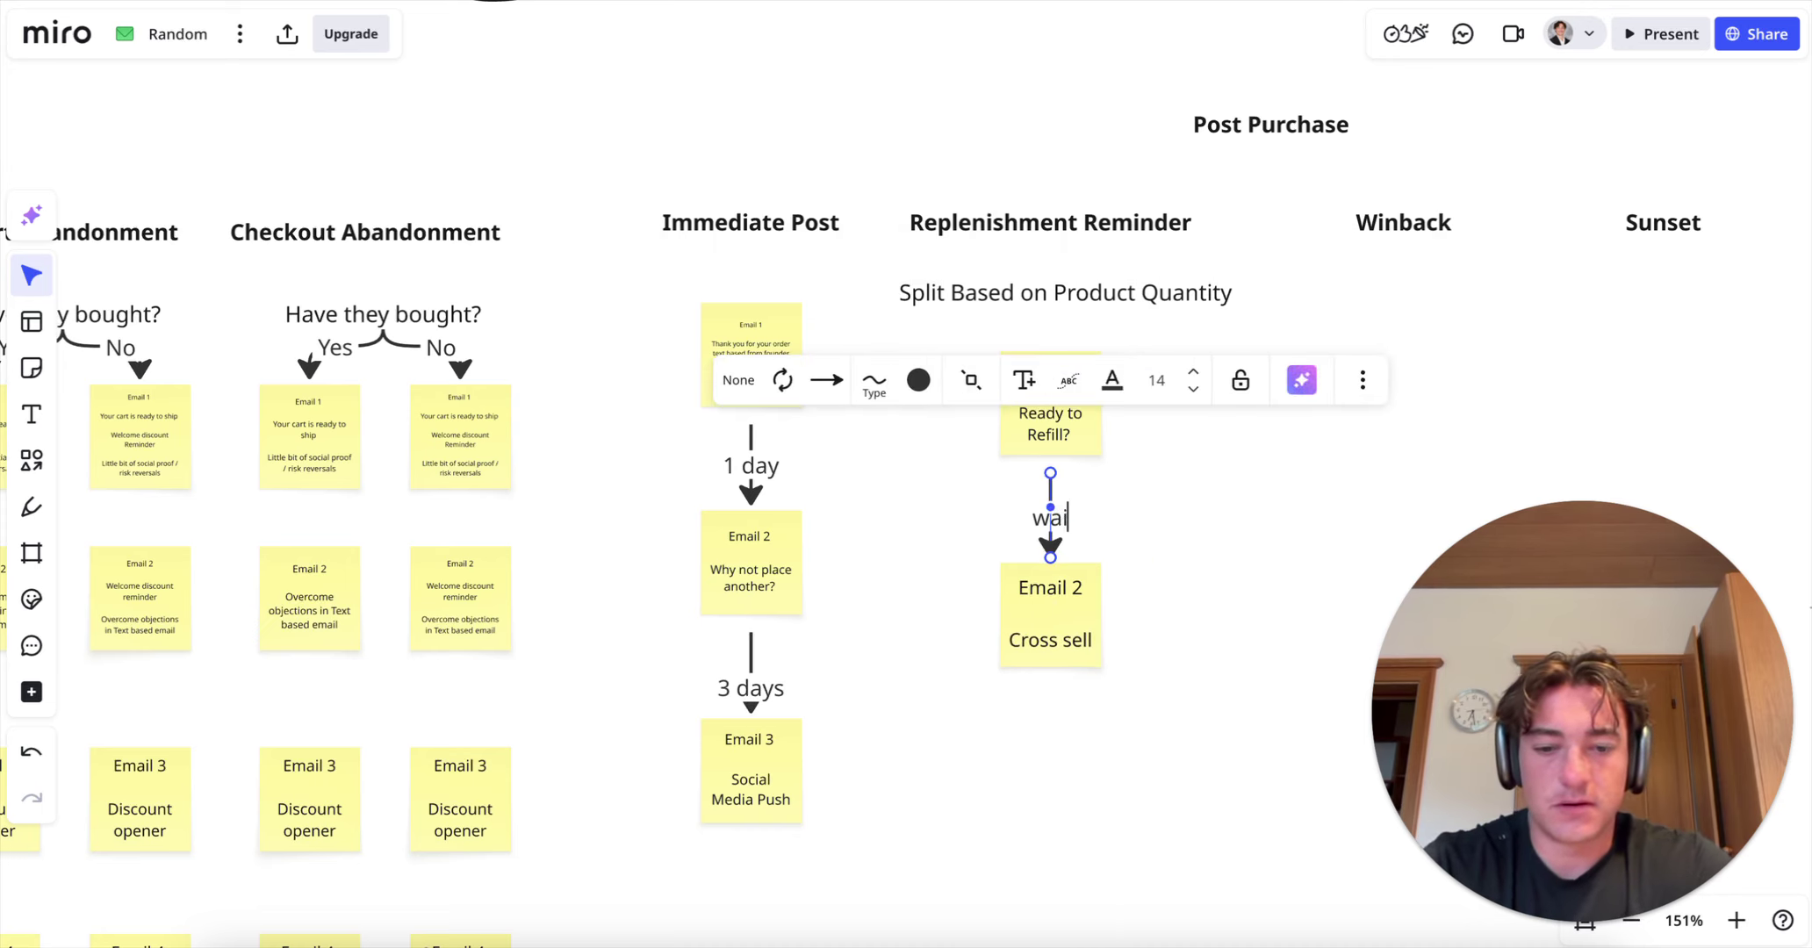
{"action": "type", "text": "t 7 days"}
{"action": "left_click", "coordinate": [1199, 638]}
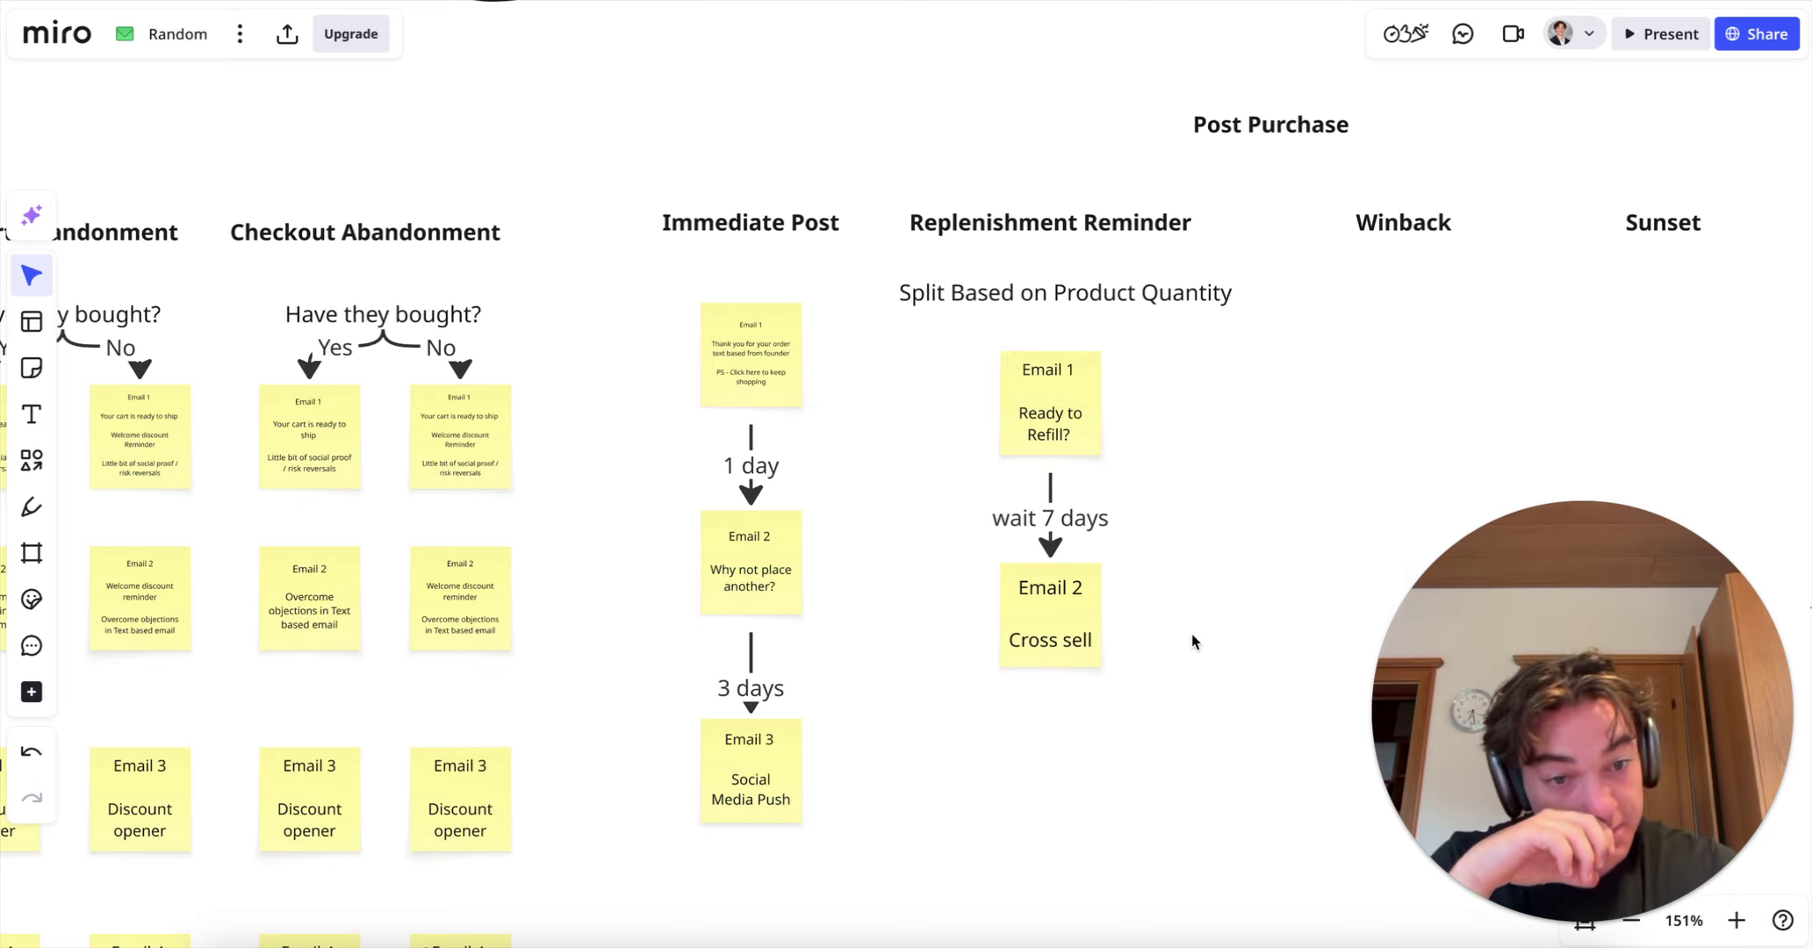
{"action": "left_click_drag", "start_coordinate": [1080, 638], "coordinate": [1078, 657]}
Step: Add "If you liked this, you'll like this" beneath "Cross sell" in the Replenishment Reminder Email 2 note
{"action": "double_click", "coordinate": [1080, 655]}
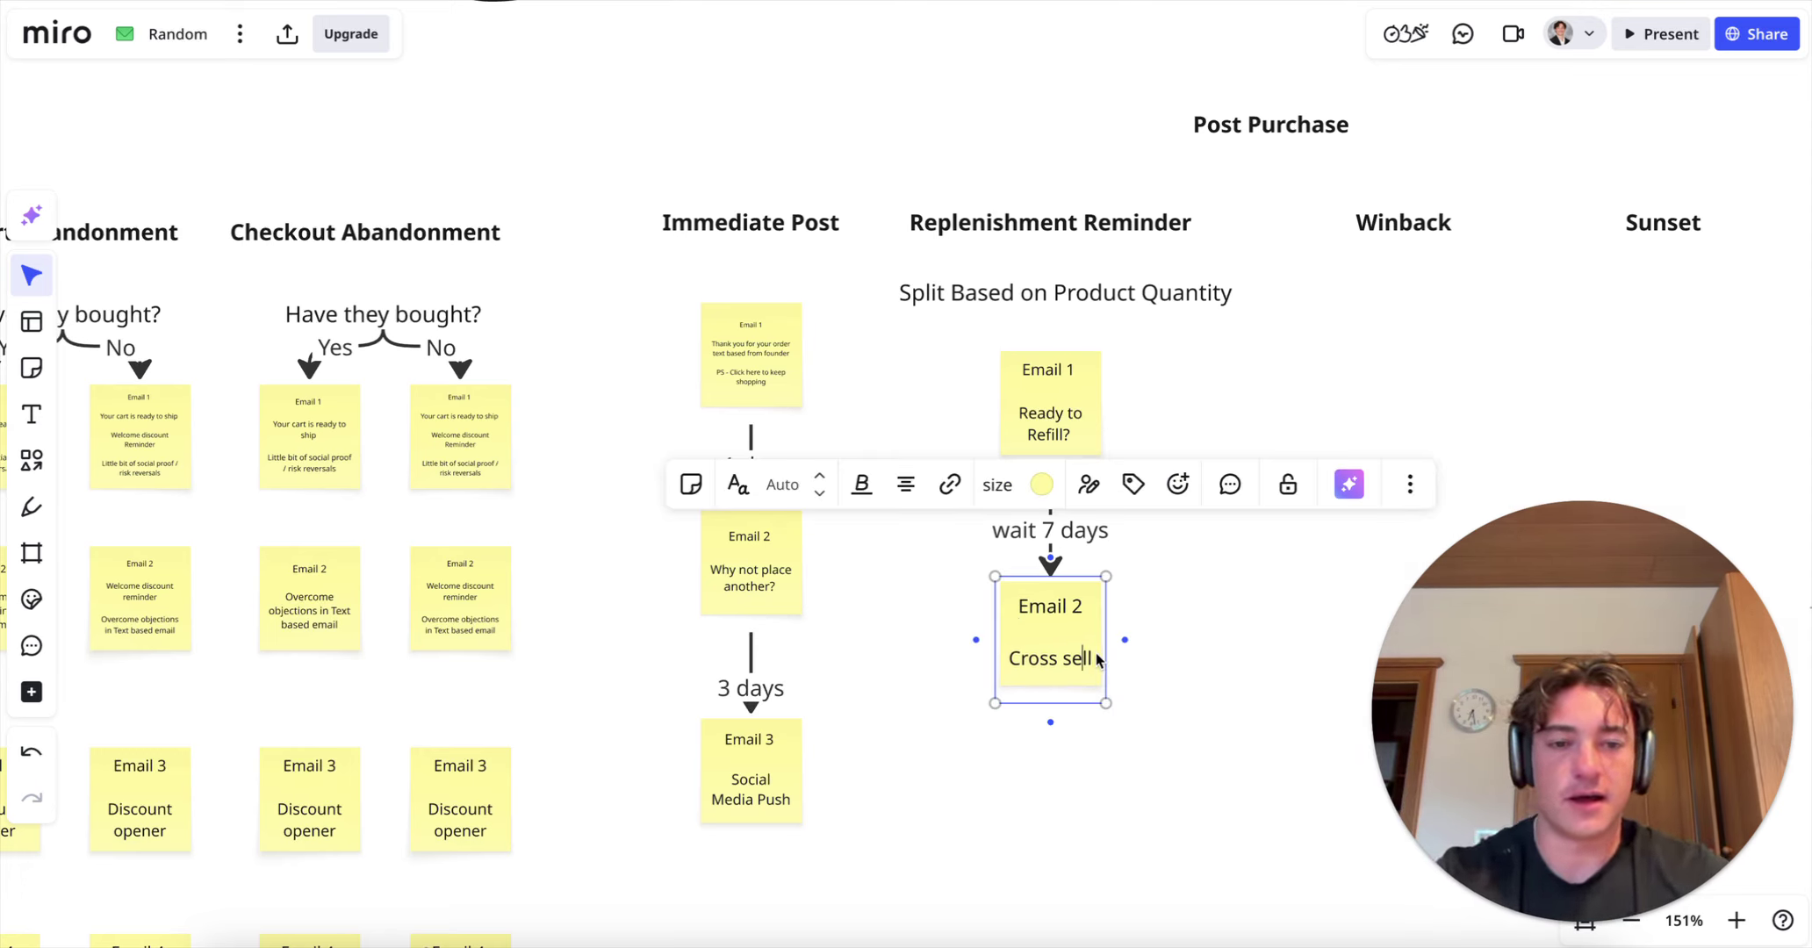
{"action": "triple_click", "coordinate": [1092, 655]}
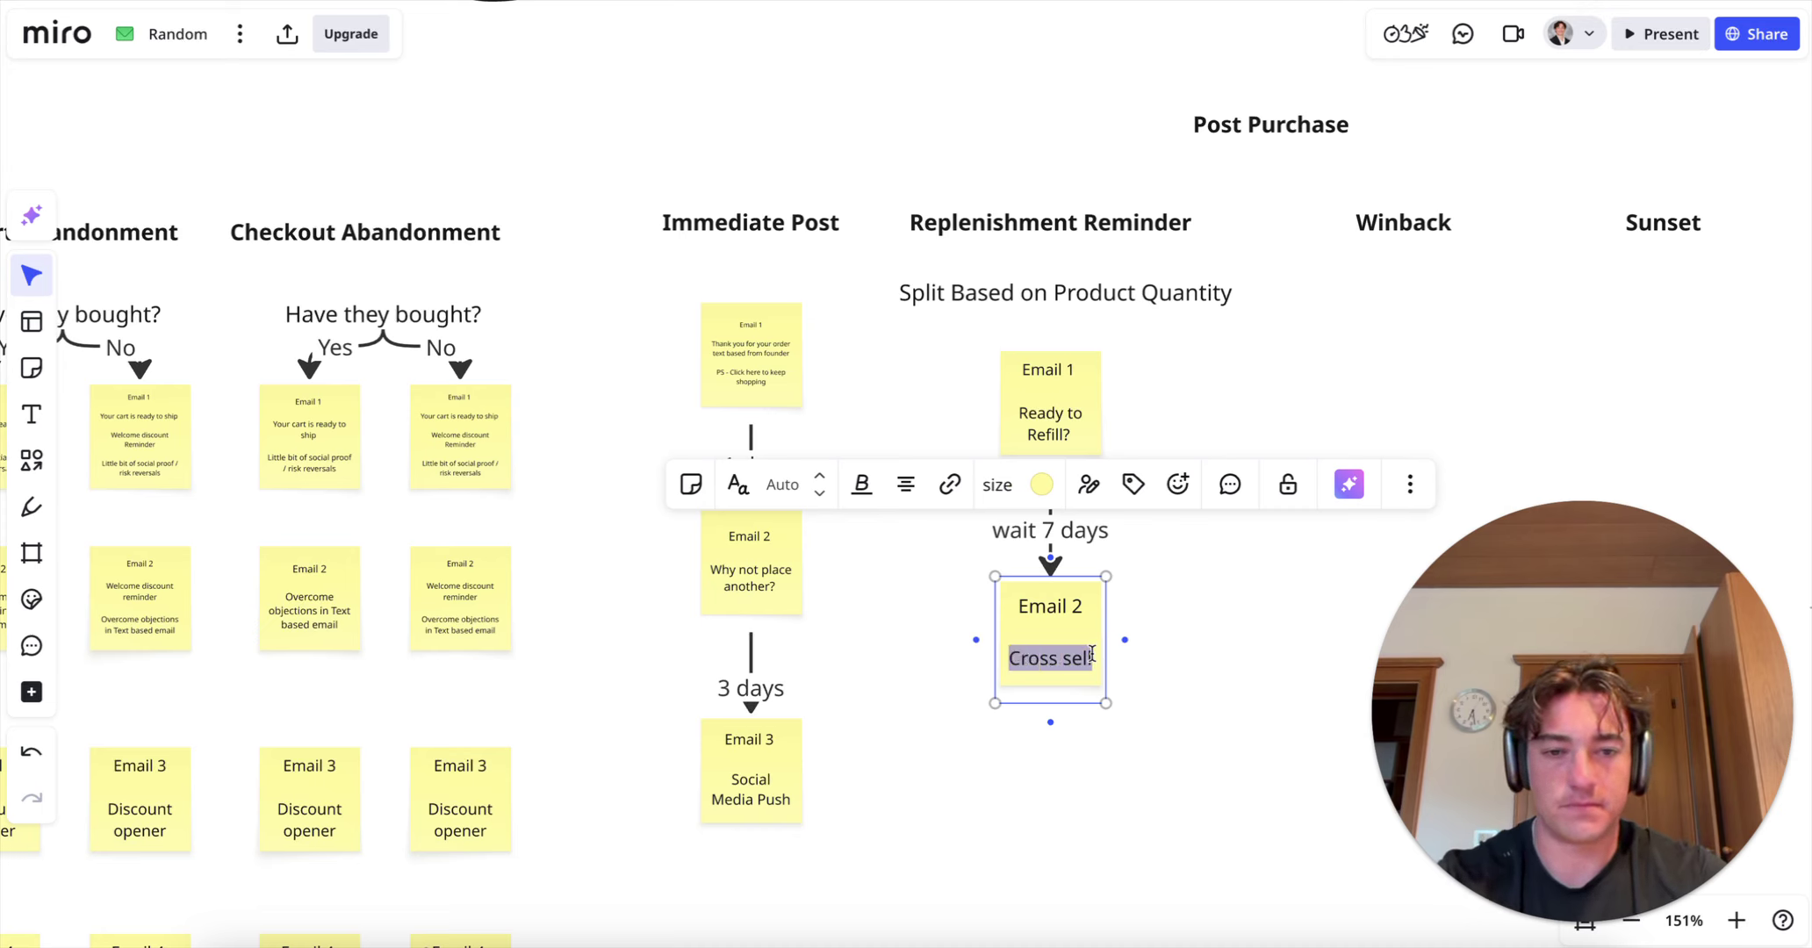
{"action": "key", "text": "Right"}
{"action": "key", "text": "Return"}
{"action": "key", "text": "Return"}
{"action": "type", "text": "If yo"}
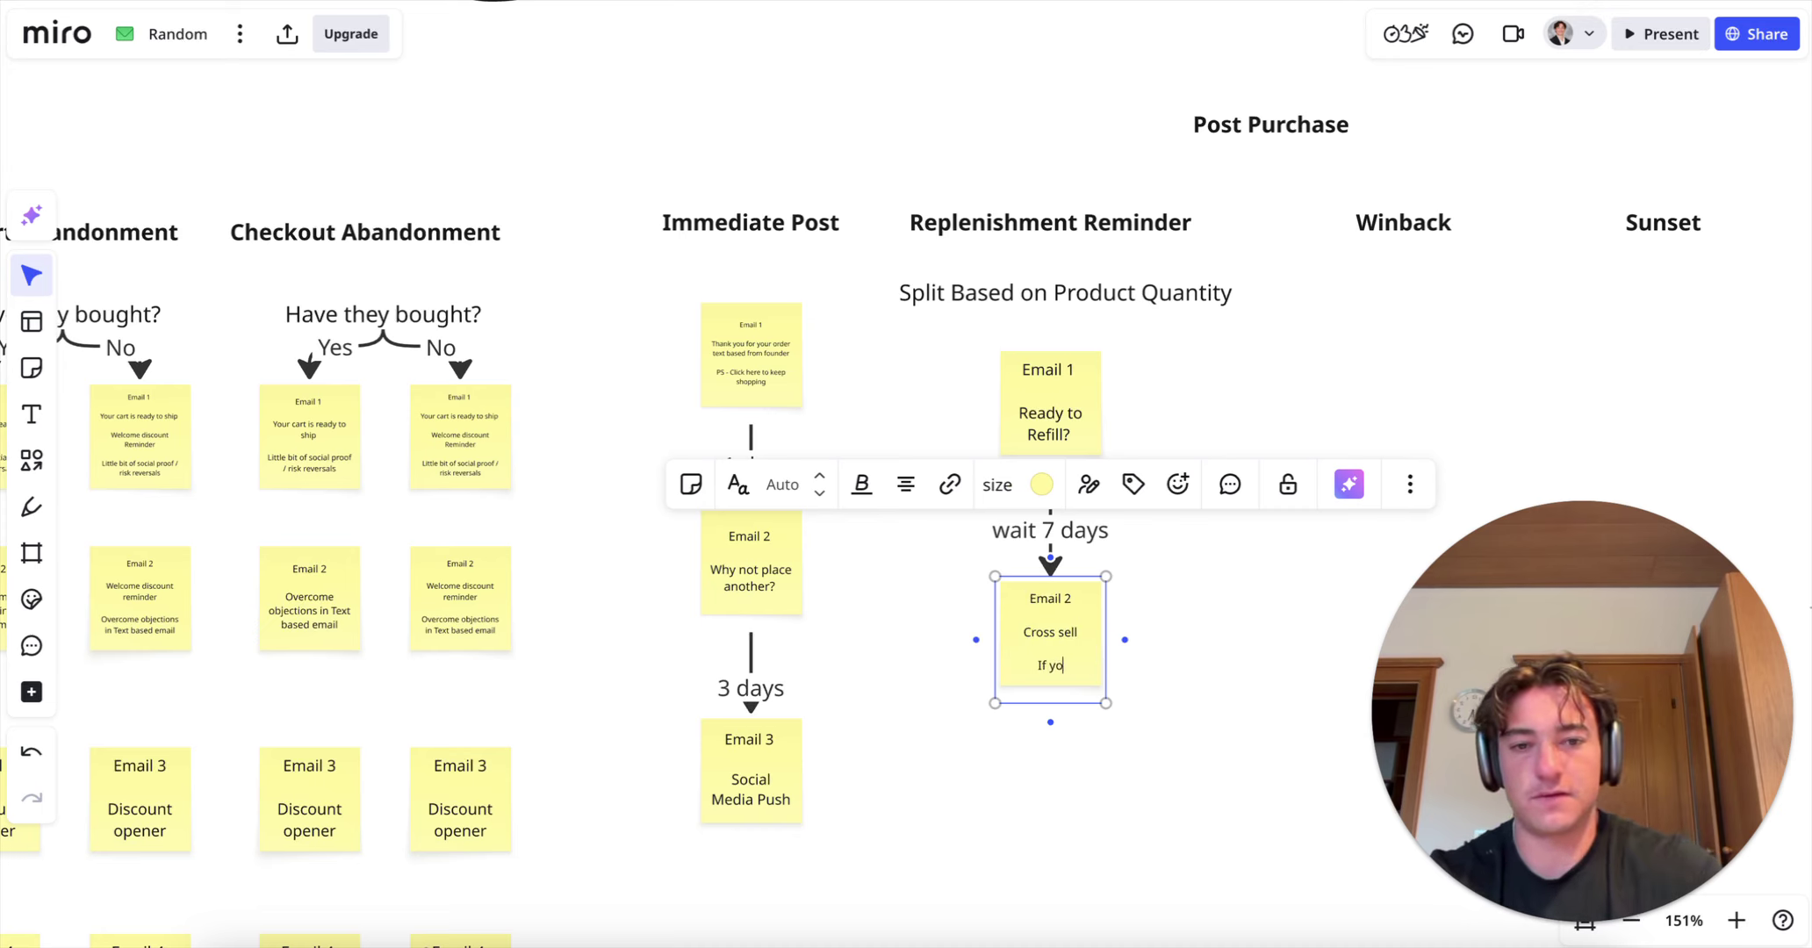
{"action": "type", "text": "u liked this, you'll like this"}
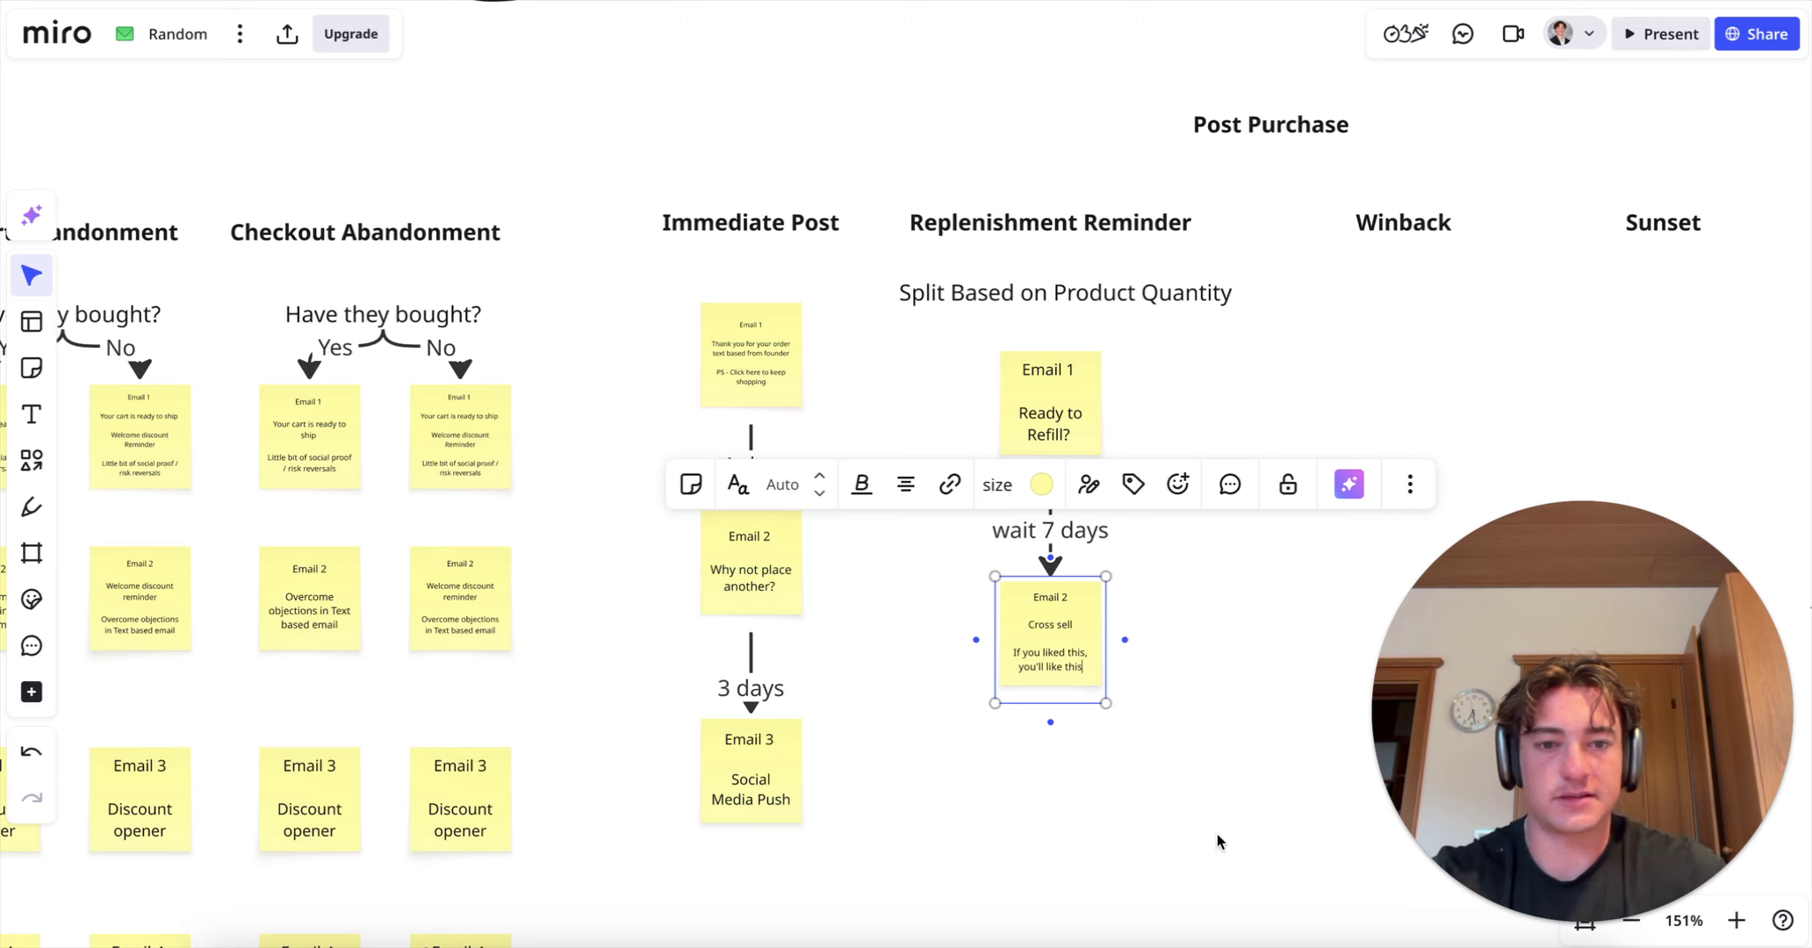
{"action": "left_click", "coordinate": [1218, 841]}
Step: Add "(Guess is most will be 45 day)" beneath the "Split Based on Product Quantity" text, separated by a blank line
{"action": "scroll", "coordinate": [1021, 338], "scroll_direction": "right", "scroll_amount": 1}
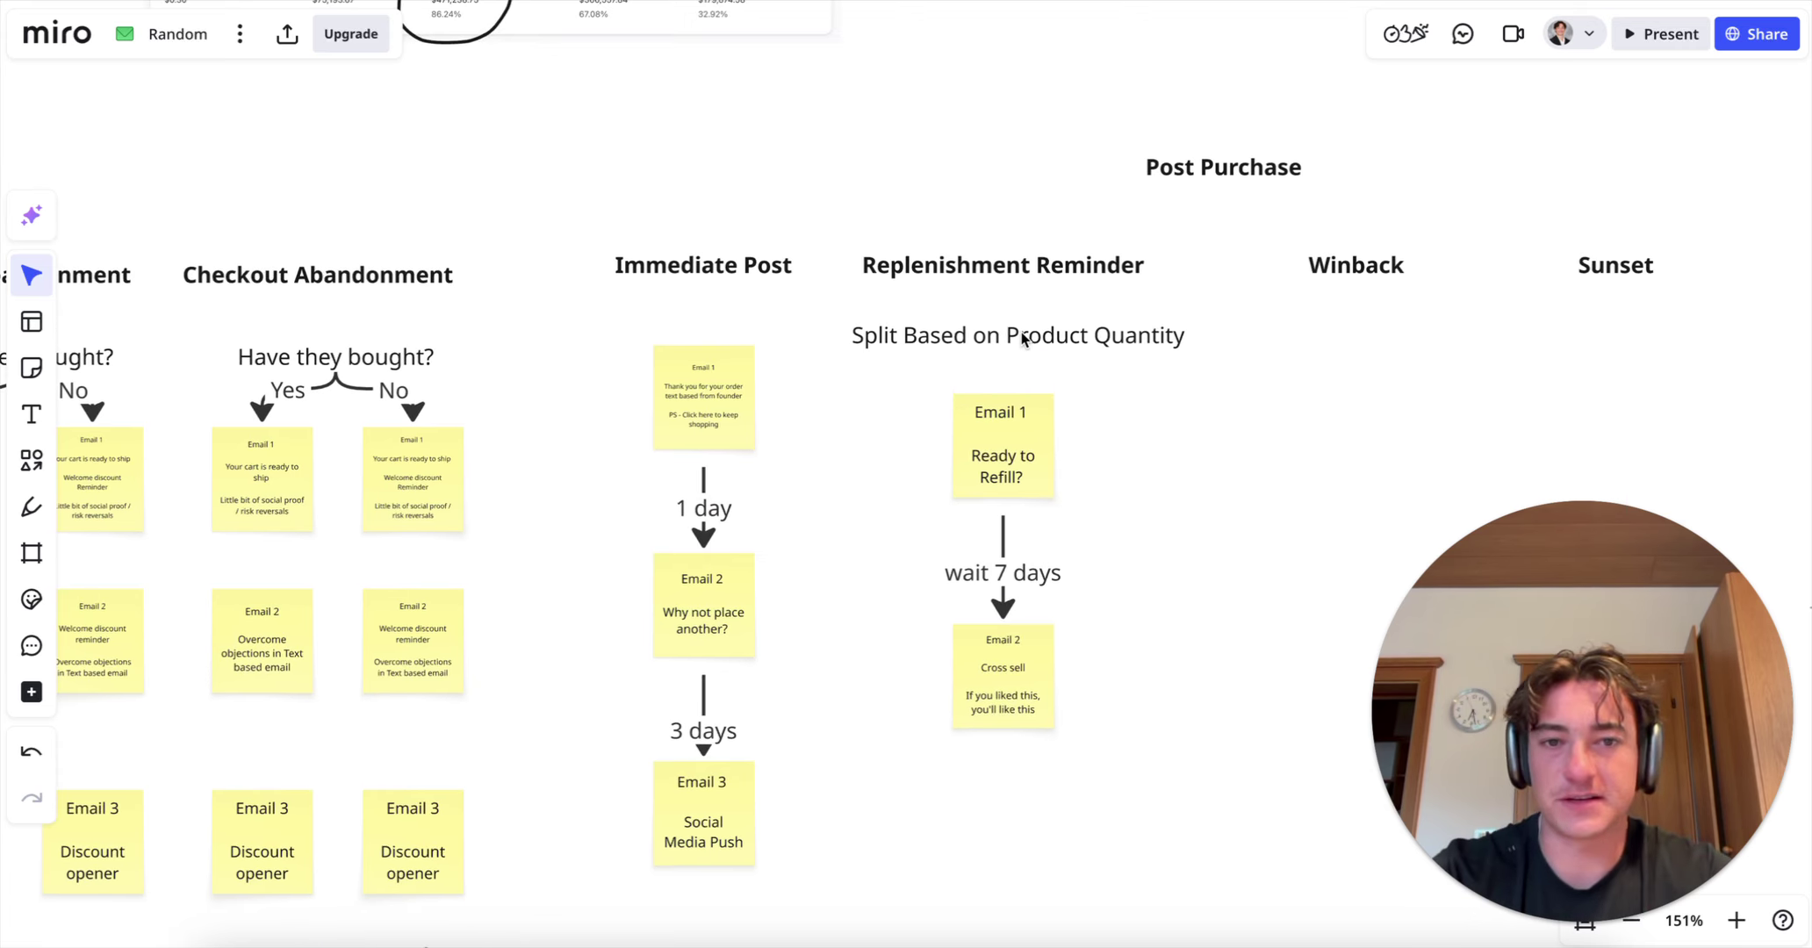
{"action": "double_click", "coordinate": [1083, 343]}
{"action": "key", "text": "Return"}
{"action": "key", "text": "Return"}
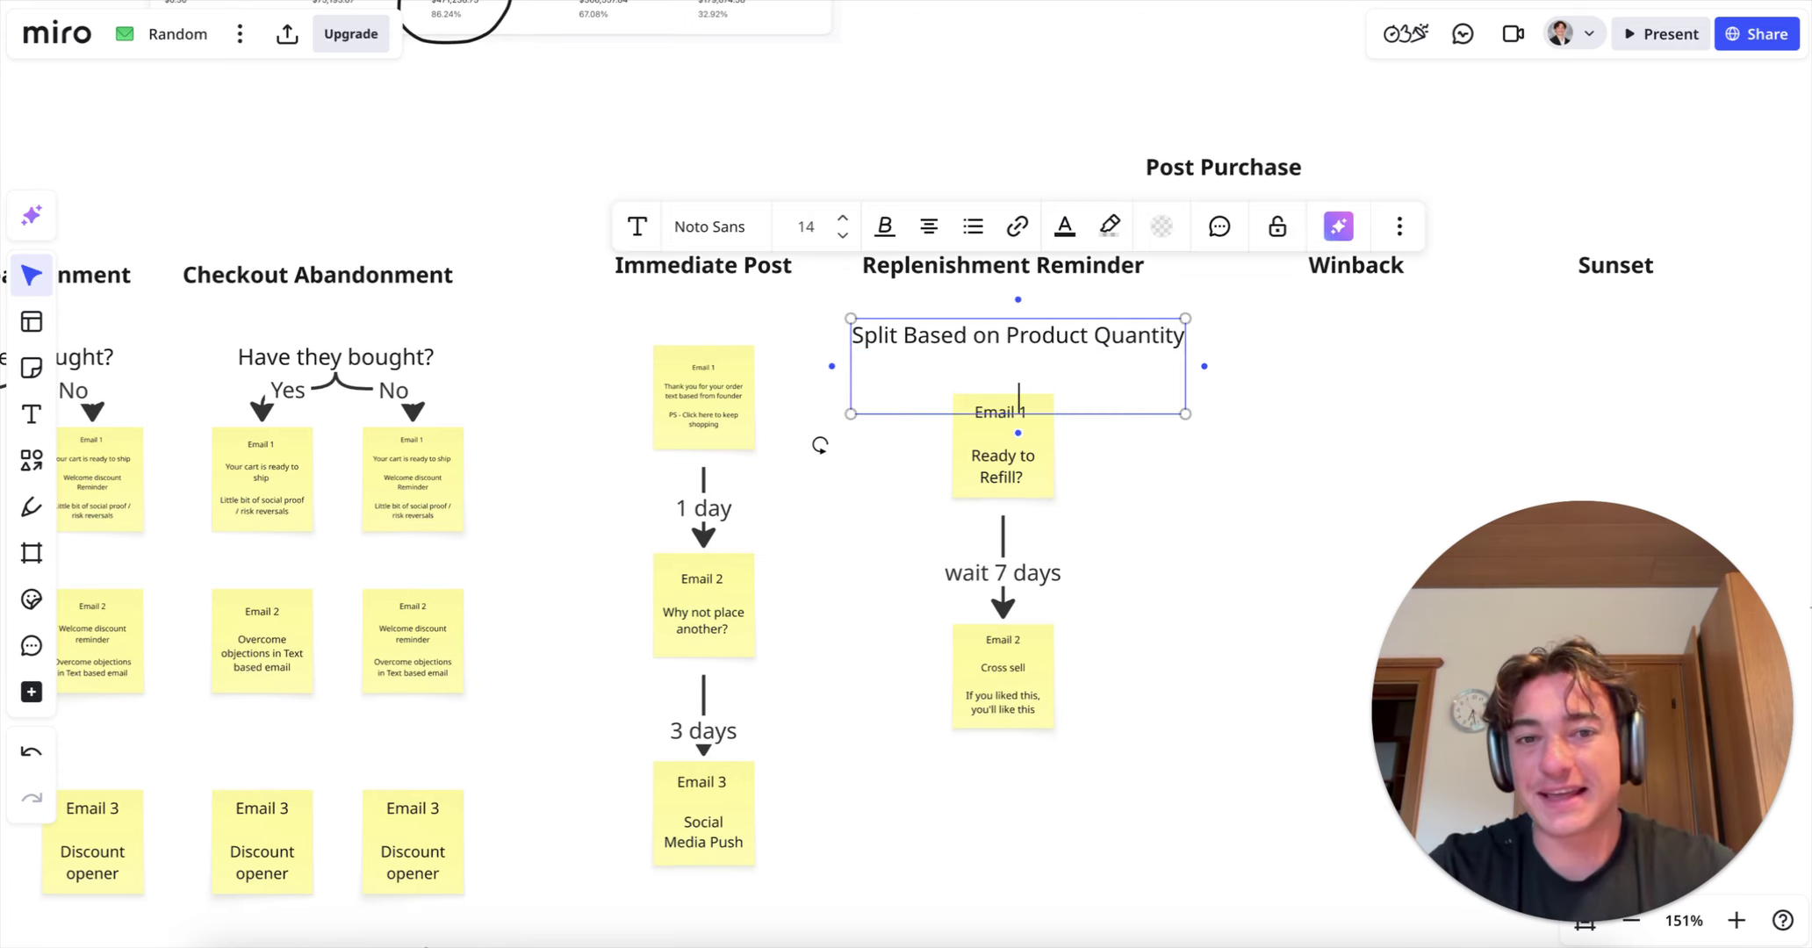
{"action": "type", "text": "(Guess is"}
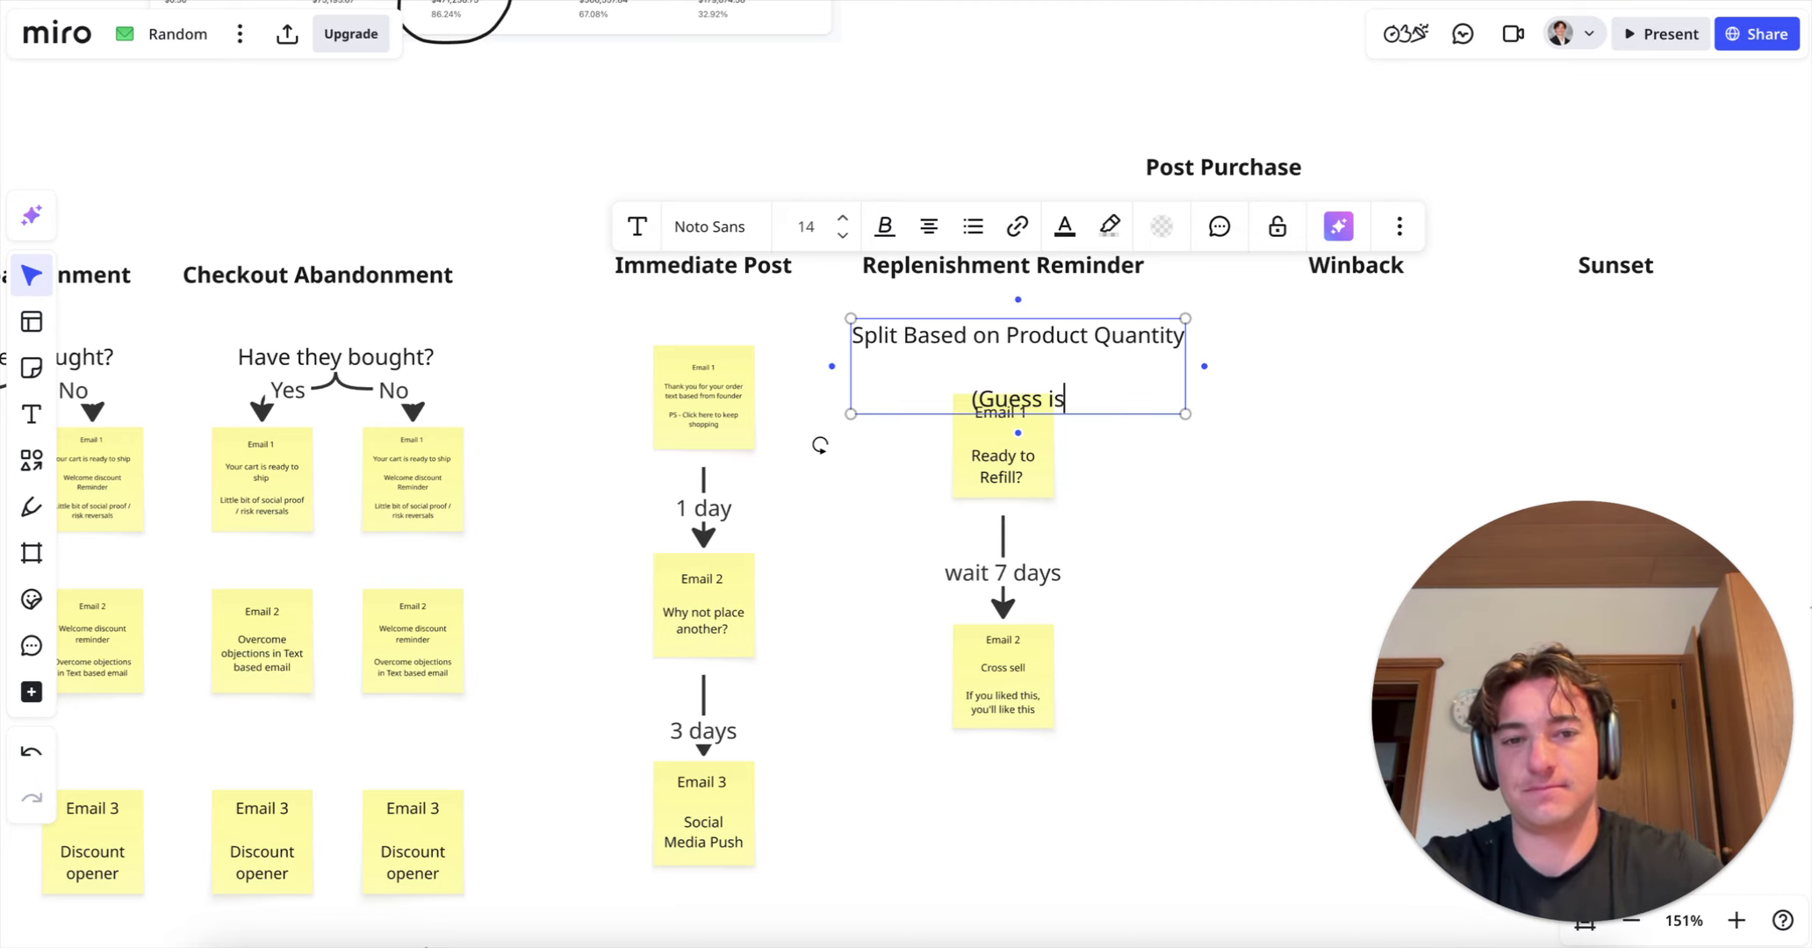
{"action": "type", "text": " most will be 45 d"}
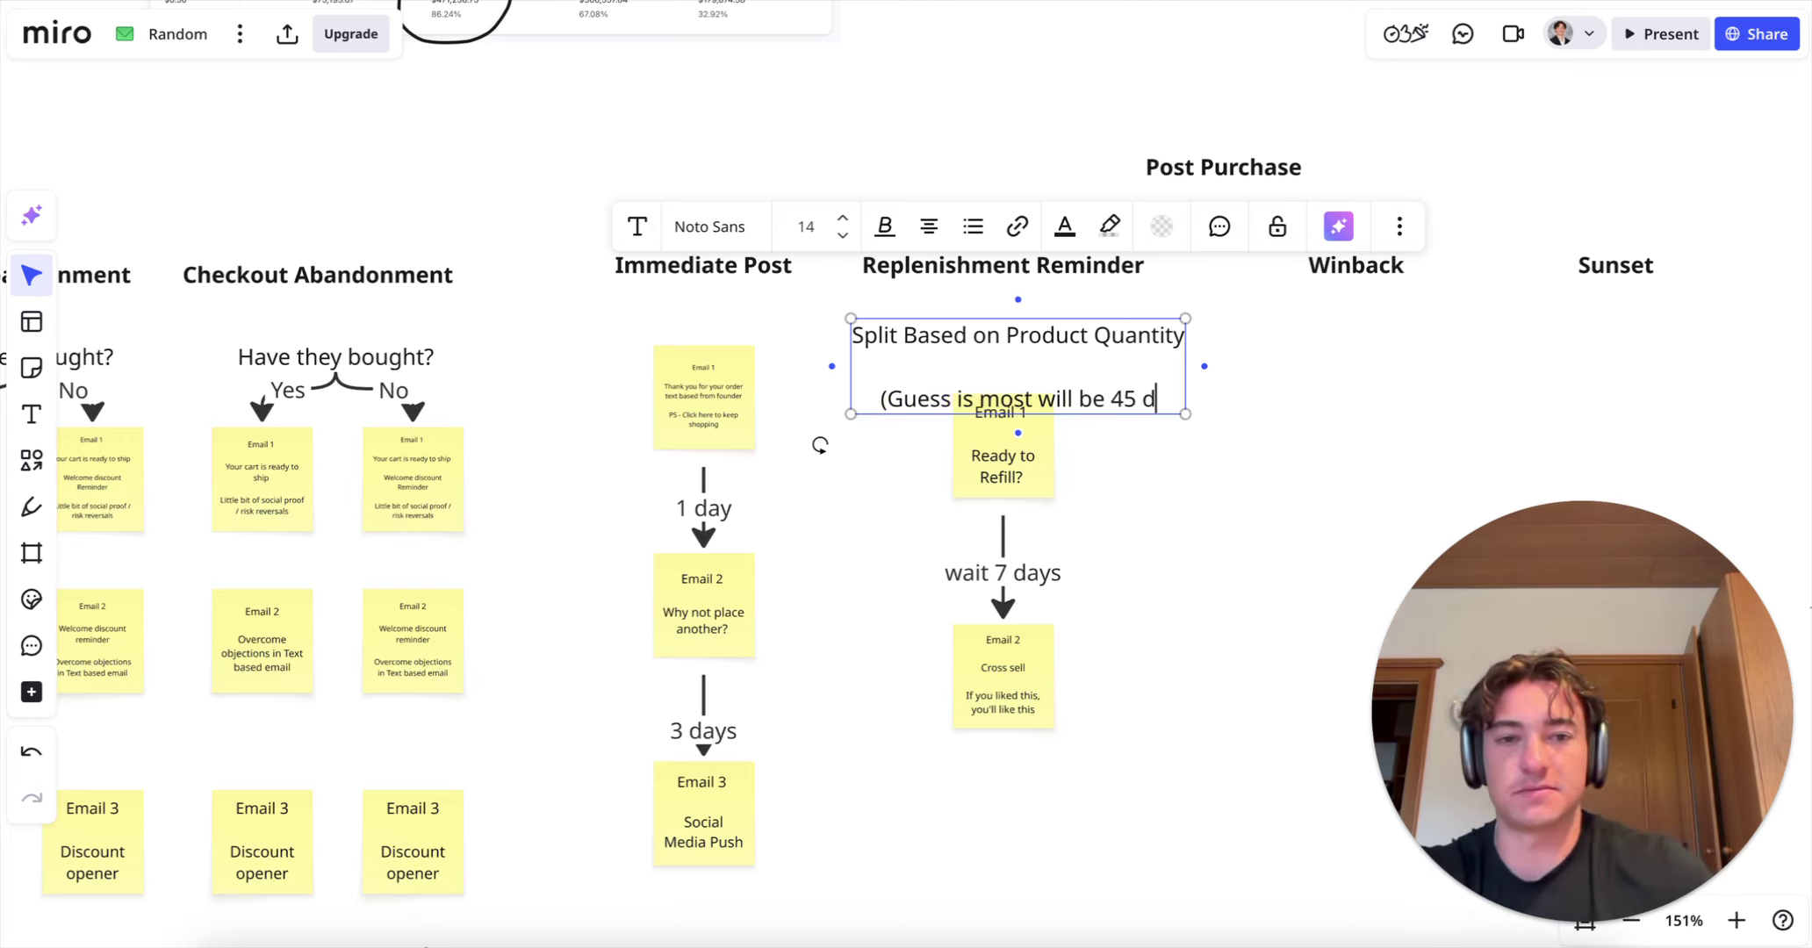
{"action": "type", "text": "ays"}
{"action": "key", "text": "BackSpace"}
{"action": "type", "text": ")"}
{"action": "left_click", "coordinate": [1284, 471]}
Step: Move the Replenishment Reminder notes and their connecting arrow lower, clear of the split text above them
{"action": "left_click_drag", "start_coordinate": [1141, 770], "coordinate": [1001, 532]}
{"action": "left_click", "coordinate": [1167, 537]}
{"action": "scroll", "coordinate": [1167, 537], "scroll_direction": "right", "scroll_amount": 3}
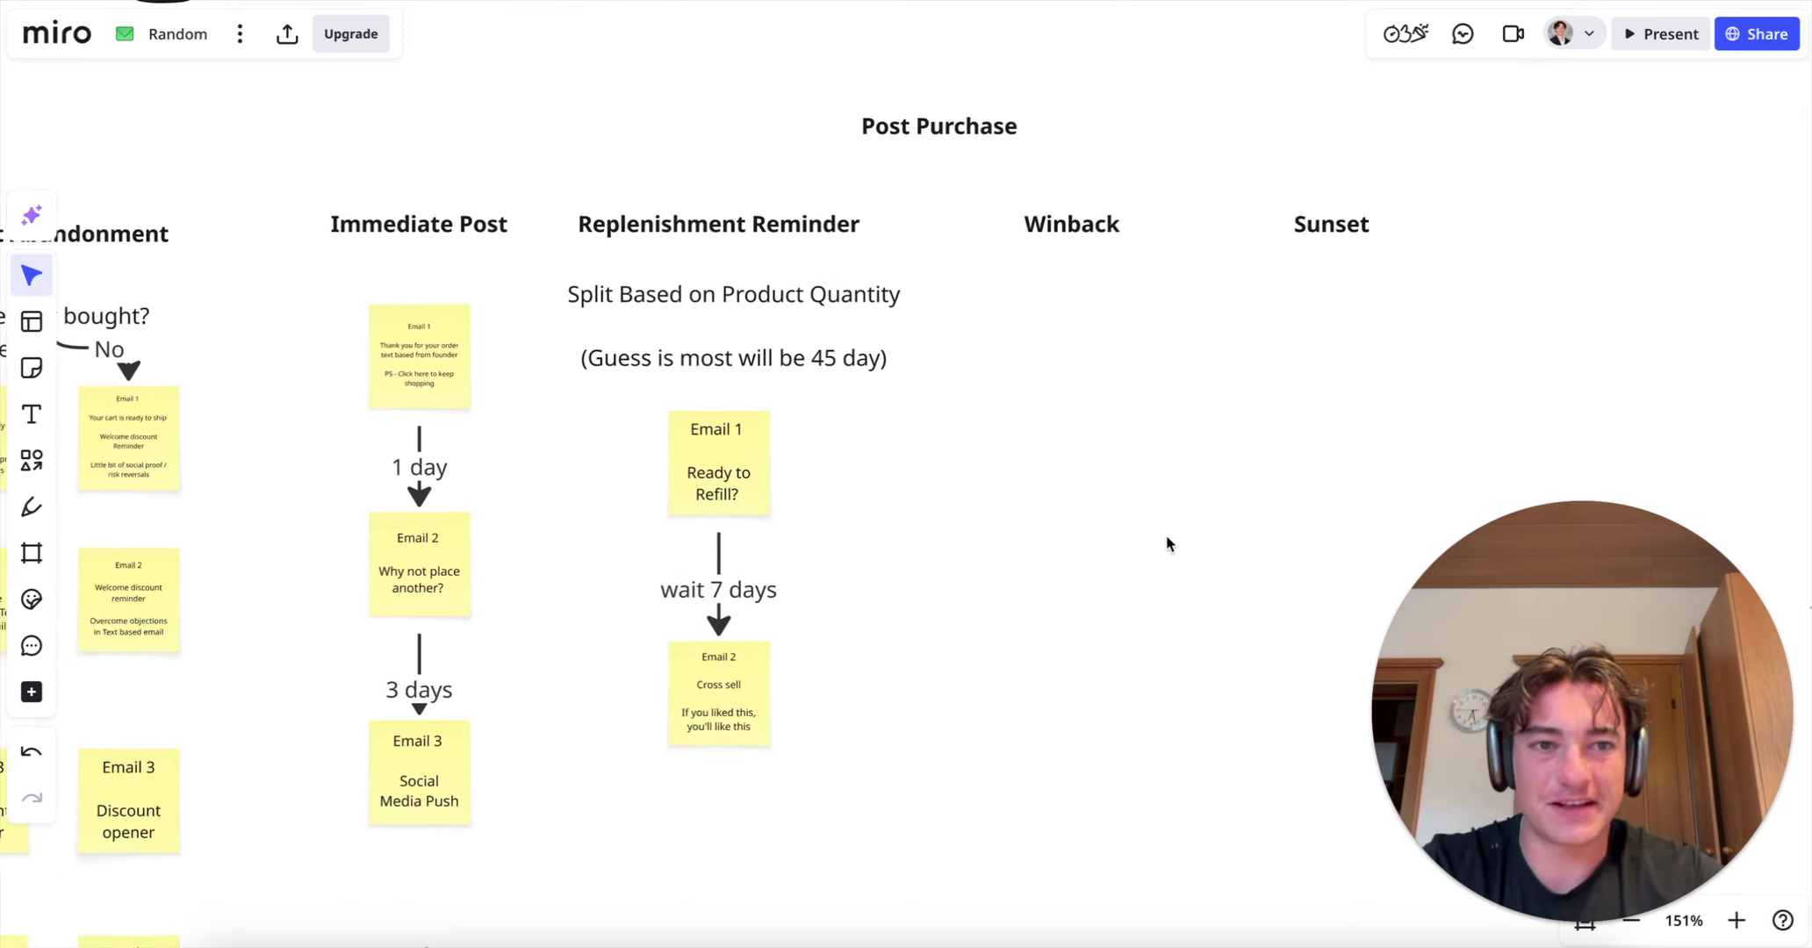
Step: Add a yellow sticky note beneath the Winback heading reading "Email 1" and "We miss you... here are picks just for you", separated by a blank line
{"action": "left_click", "coordinate": [693, 460]}
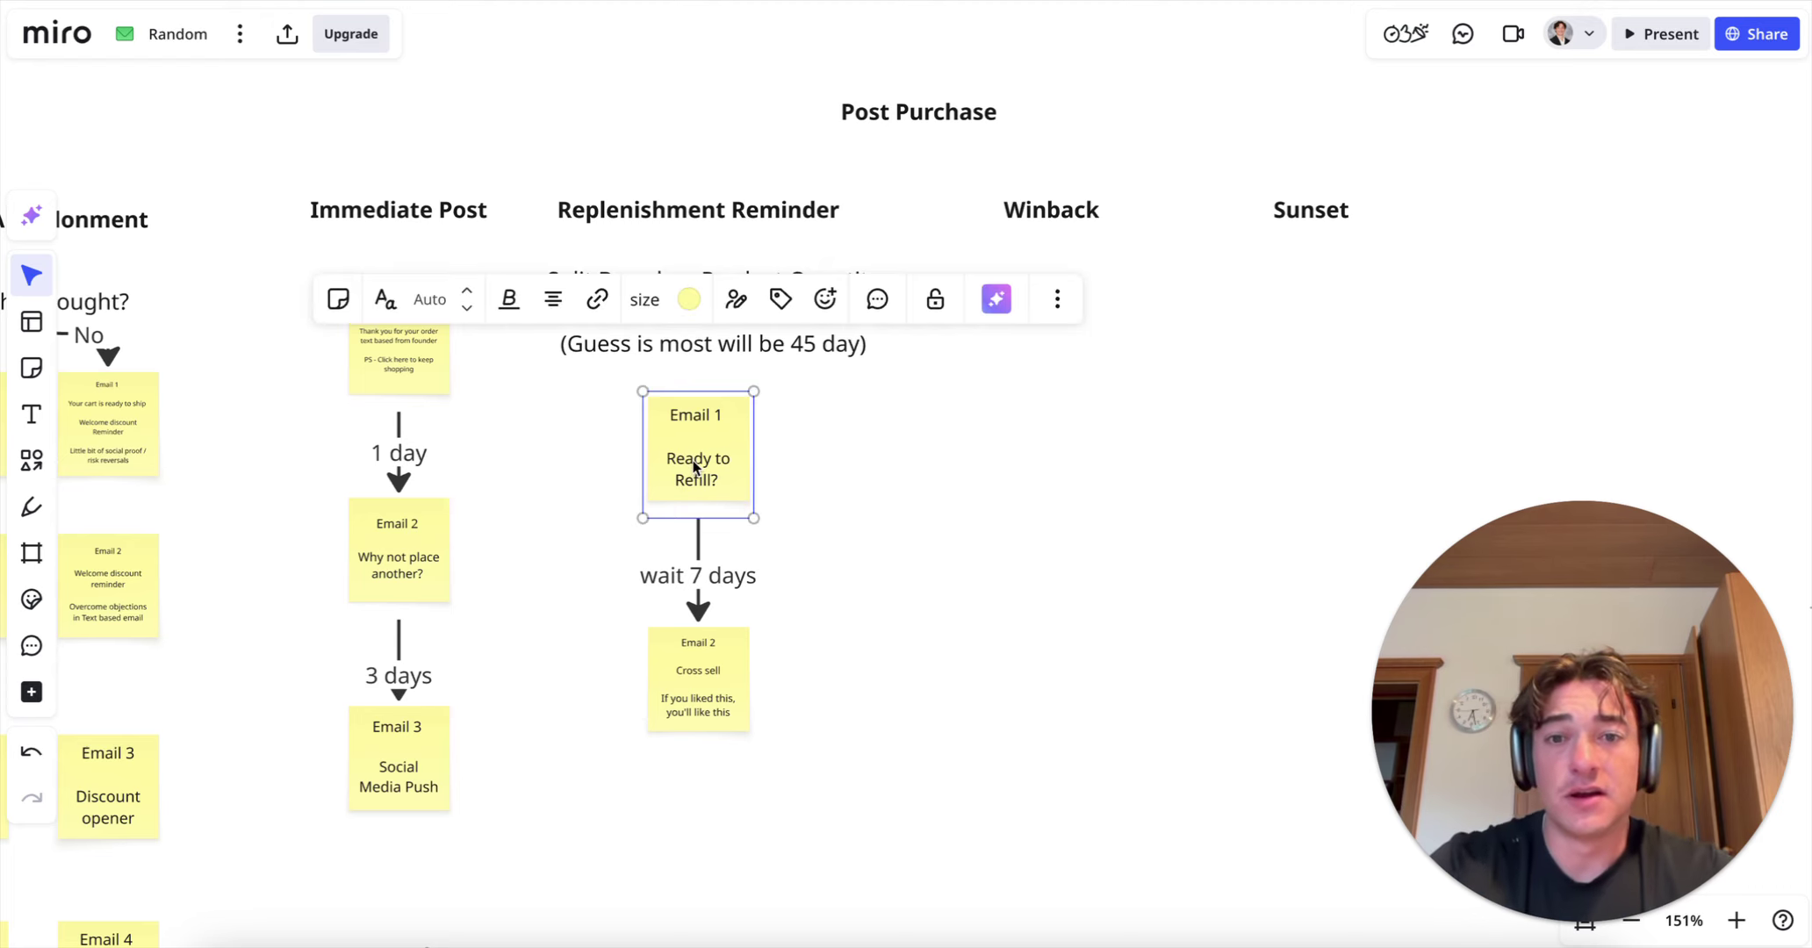
{"action": "left_click", "coordinate": [23, 370]}
{"action": "left_click", "coordinate": [1062, 272]}
{"action": "type", "text": "Email 1"}
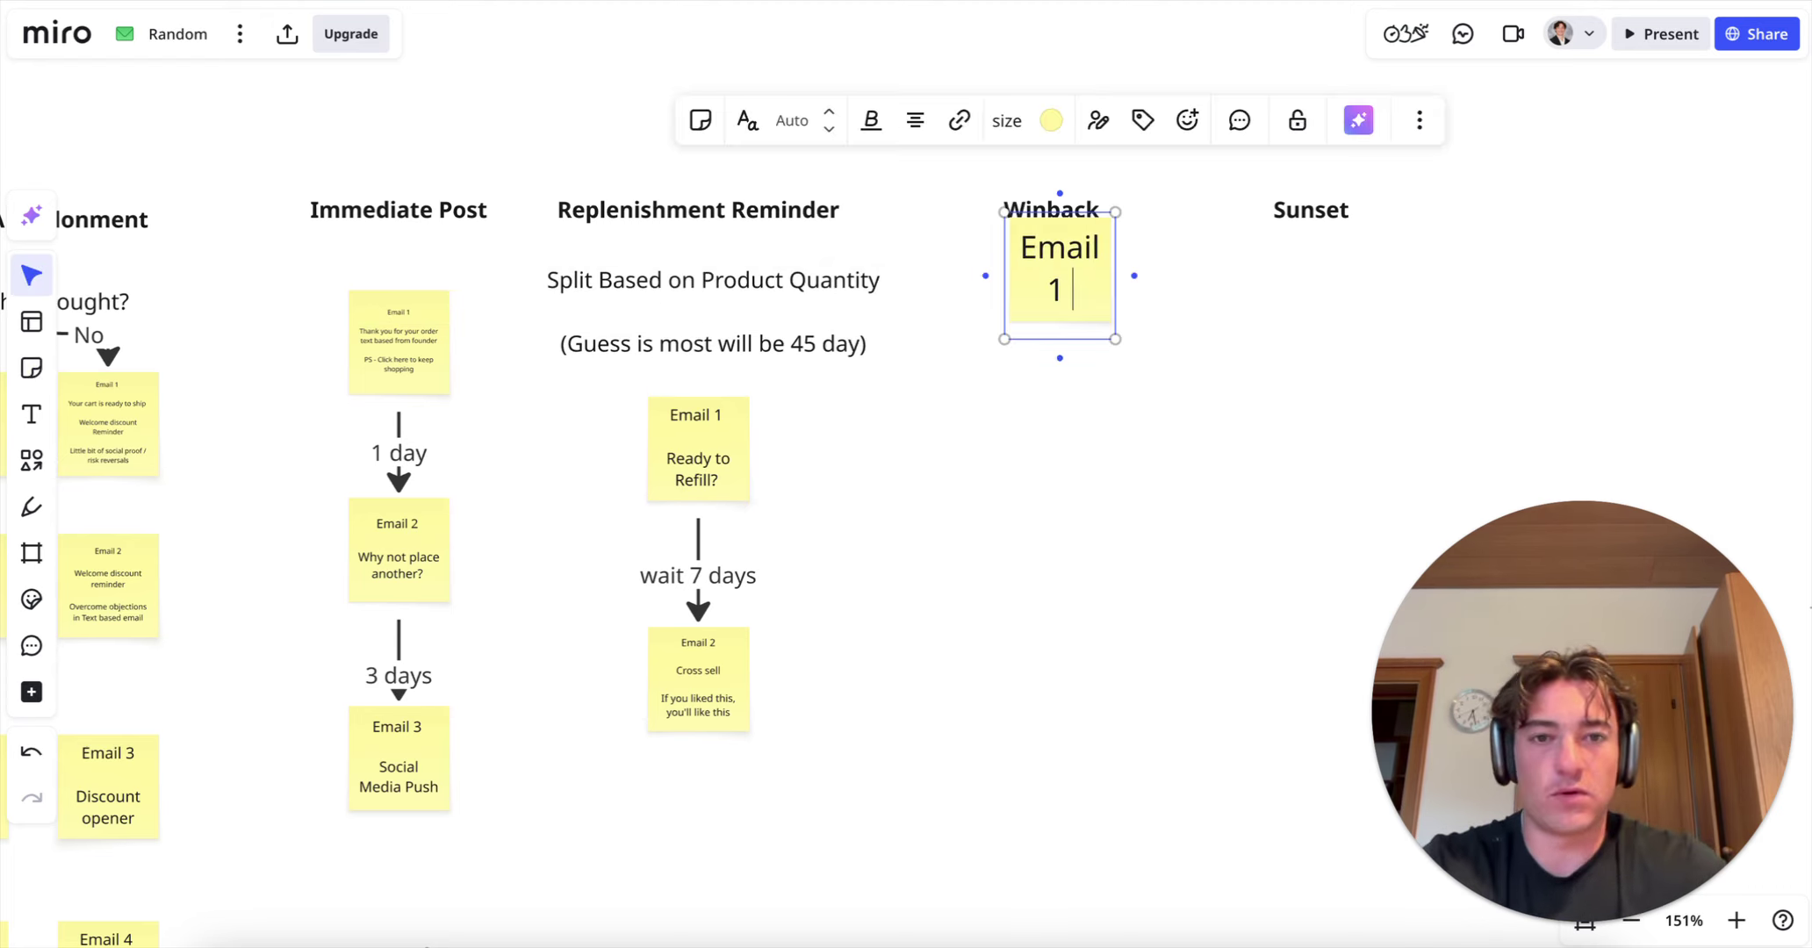
{"action": "key", "text": "Return"}
{"action": "key", "text": "Return"}
{"action": "type", "text": "We miss you.."}
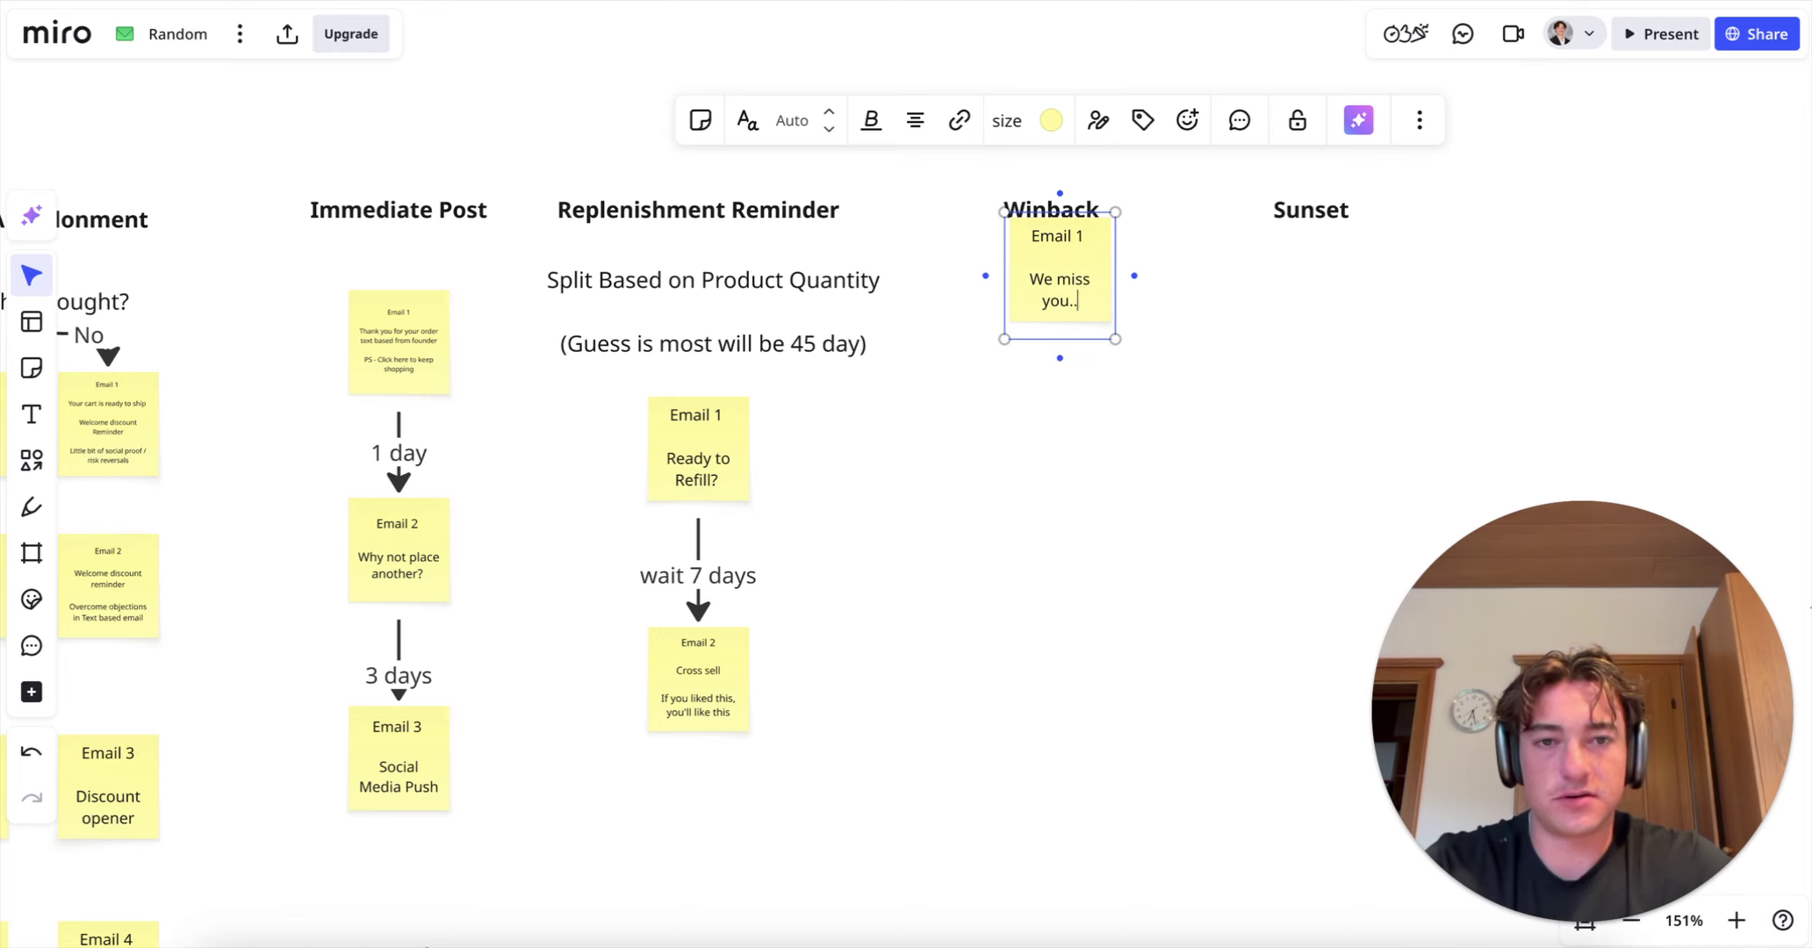
{"action": "type", "text": ". here'"}
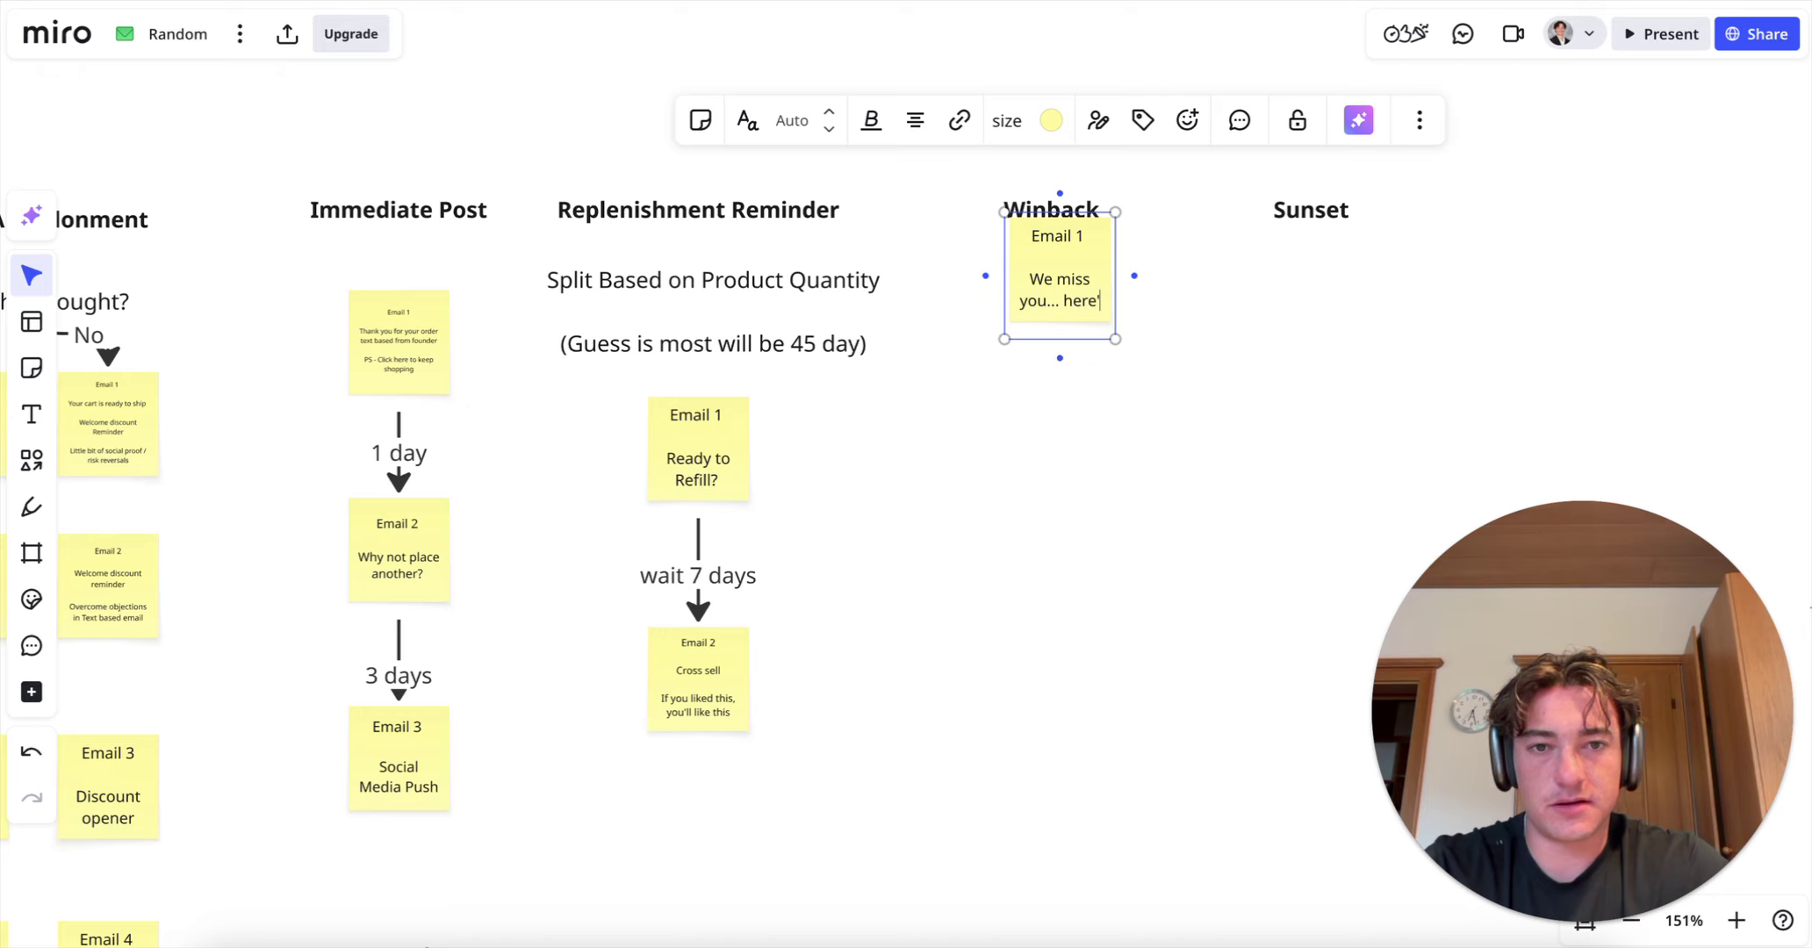
{"action": "type", "text": "are picks jus"}
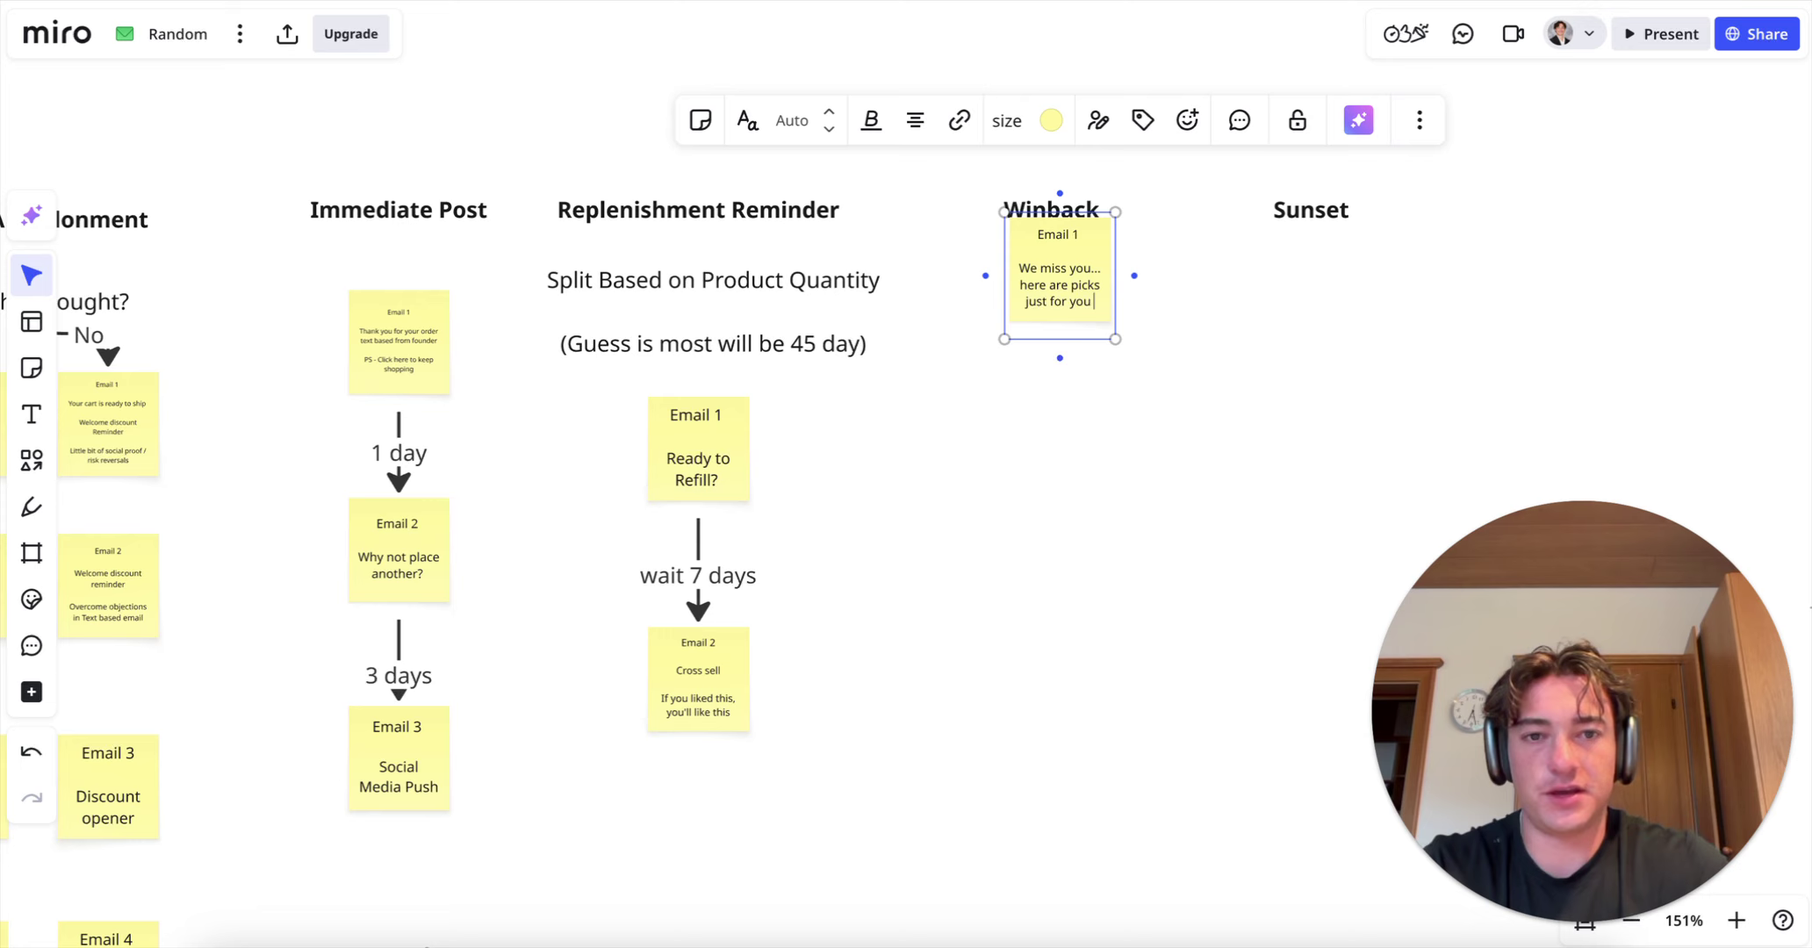
{"action": "type", "text": "t for you"}
{"action": "left_click_drag", "start_coordinate": [1060, 282], "coordinate": [1052, 340]}
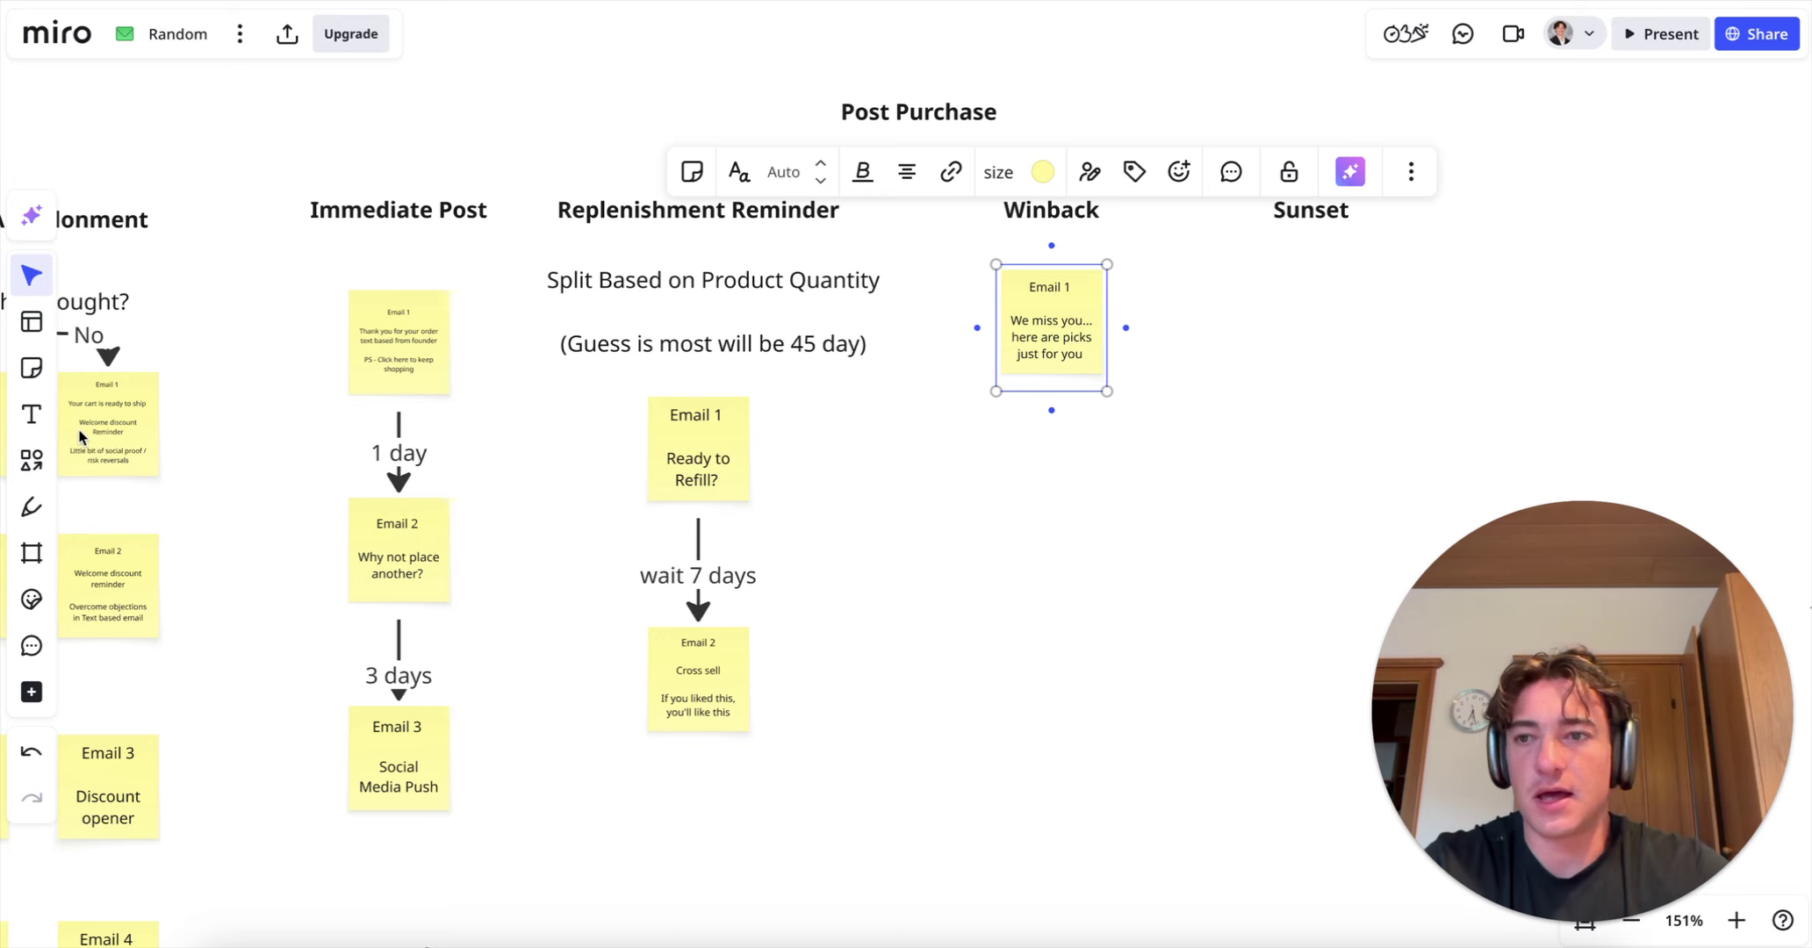
Step: Add a sticky note reading "Email 2" and "Discount opener winback", separated by a blank line, and align it below the Winback Email 1 note
{"action": "left_click", "coordinate": [32, 373]}
{"action": "left_click", "coordinate": [1044, 559]}
{"action": "type", "text": "E mamil"}
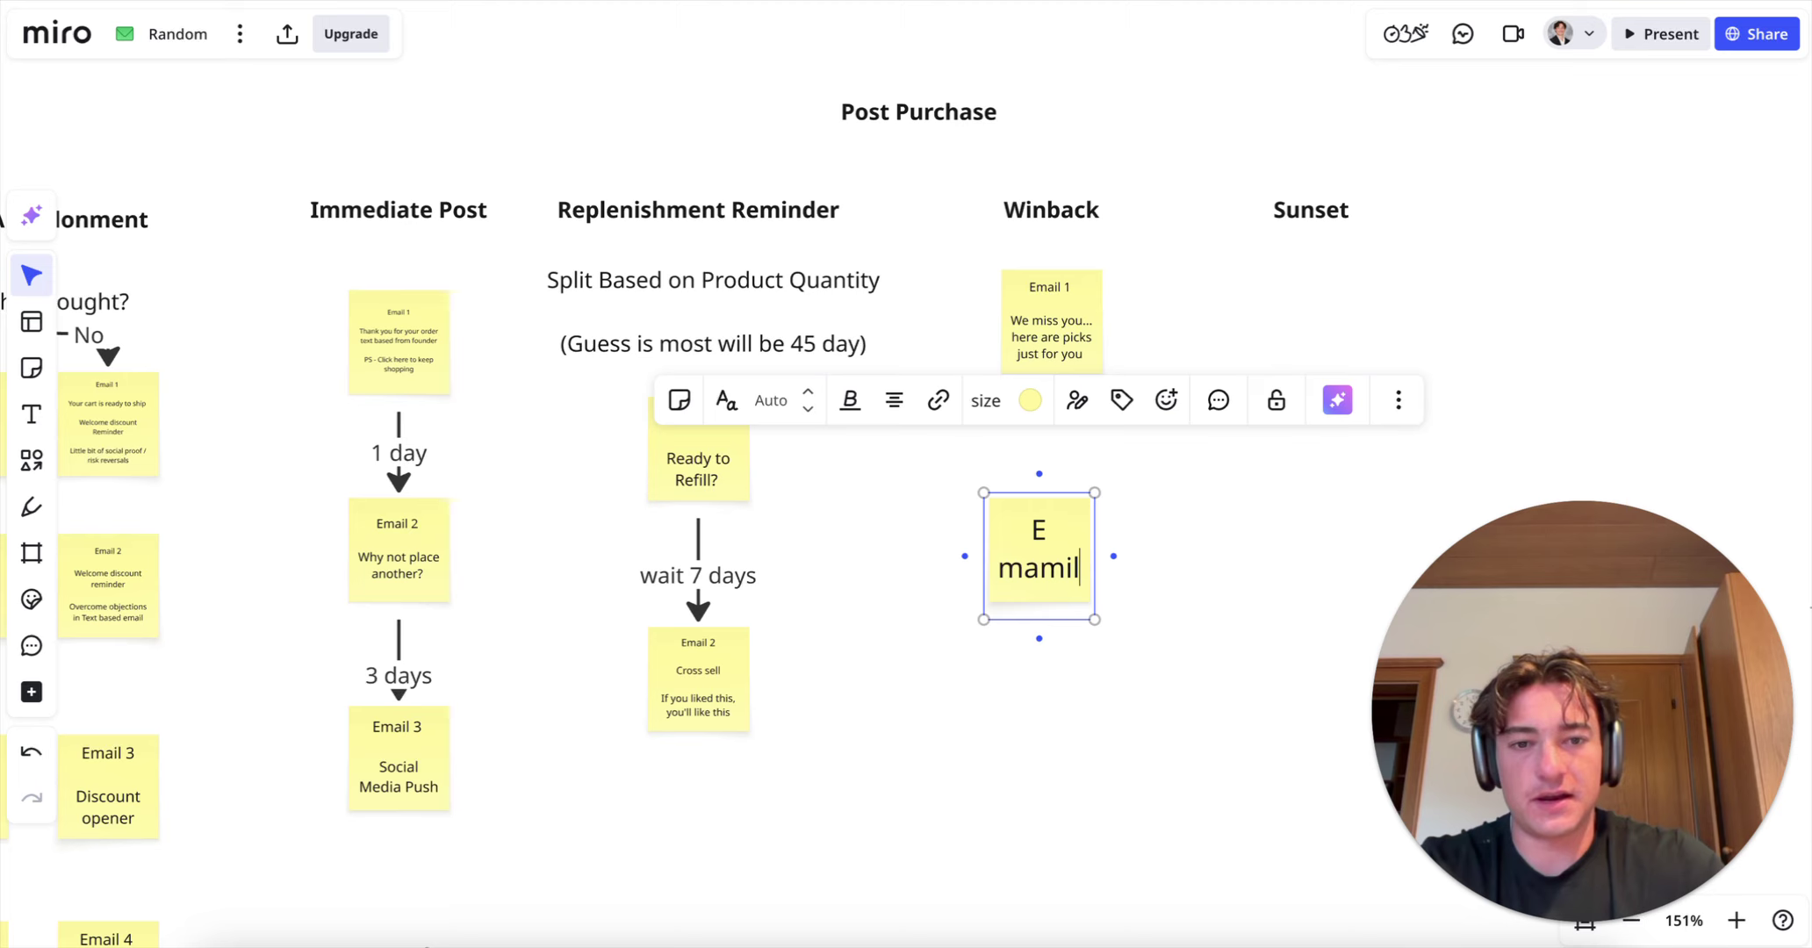
{"action": "key", "text": "BackSpace"}
{"action": "key", "text": "BackSpace"}
{"action": "key", "text": "BackSpace"}
{"action": "key", "text": "BackSpace"}
{"action": "key", "text": "BackSpace"}
{"action": "key", "text": "BackSpace"}
{"action": "type", "text": "mail 2"}
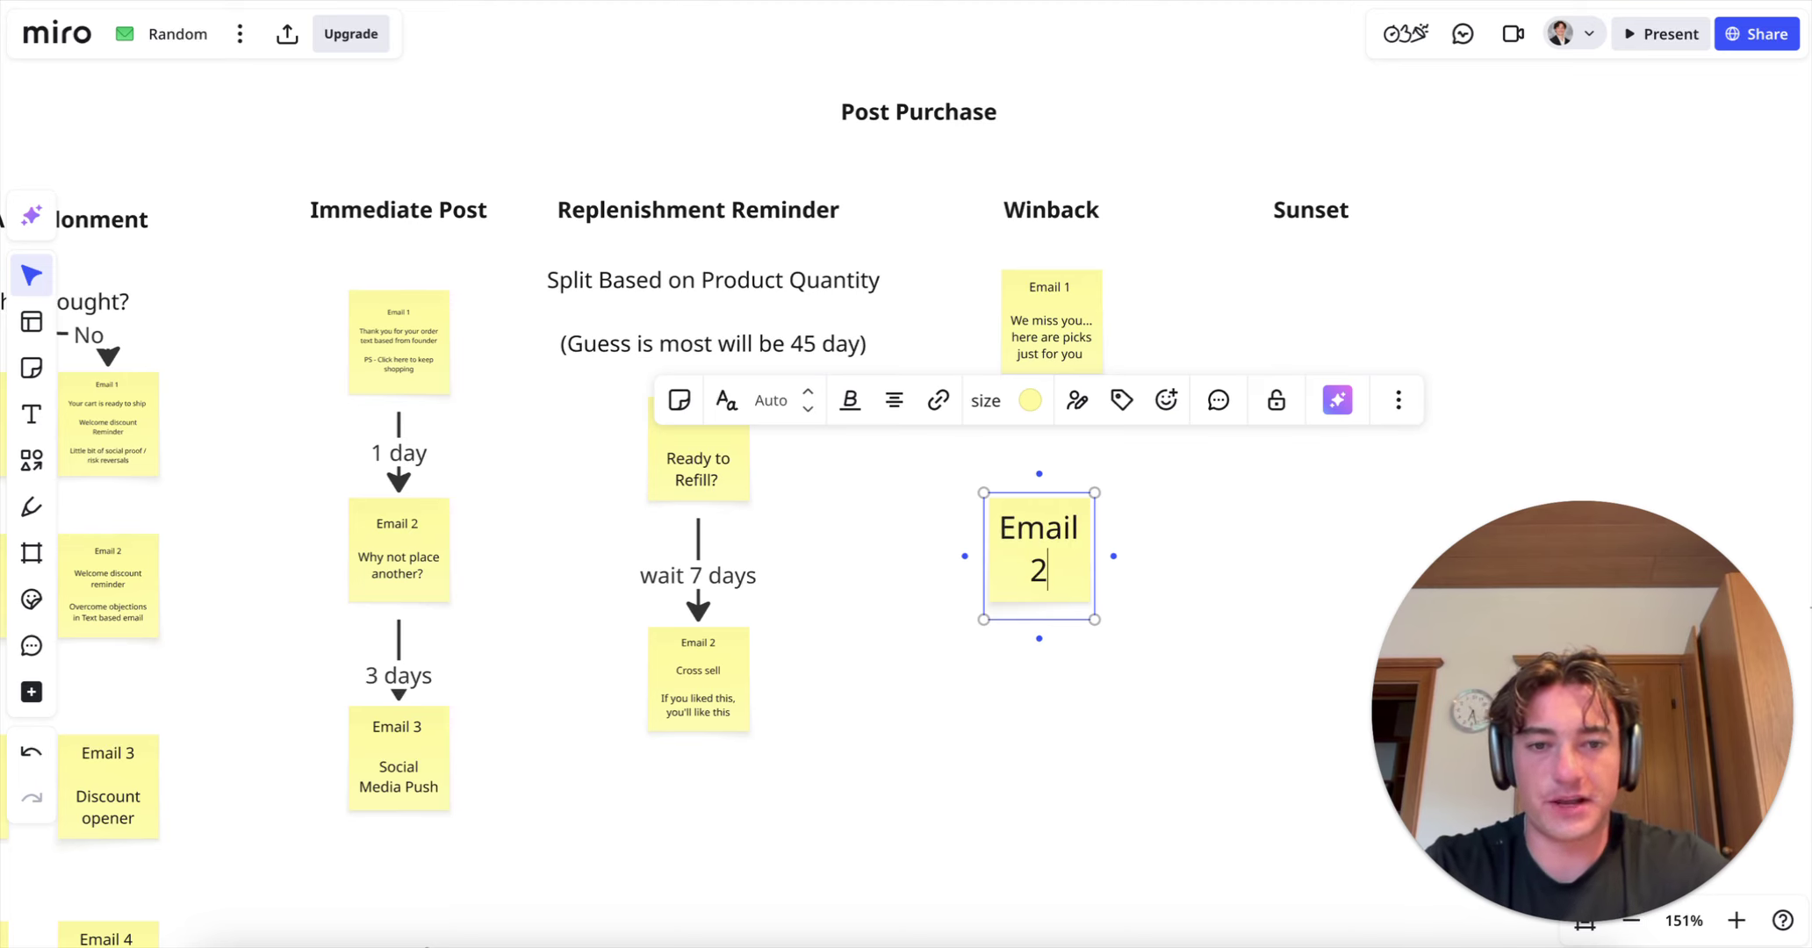
{"action": "key", "text": "Return"}
{"action": "key", "text": "Return"}
{"action": "type", "text": "Discount opener w"}
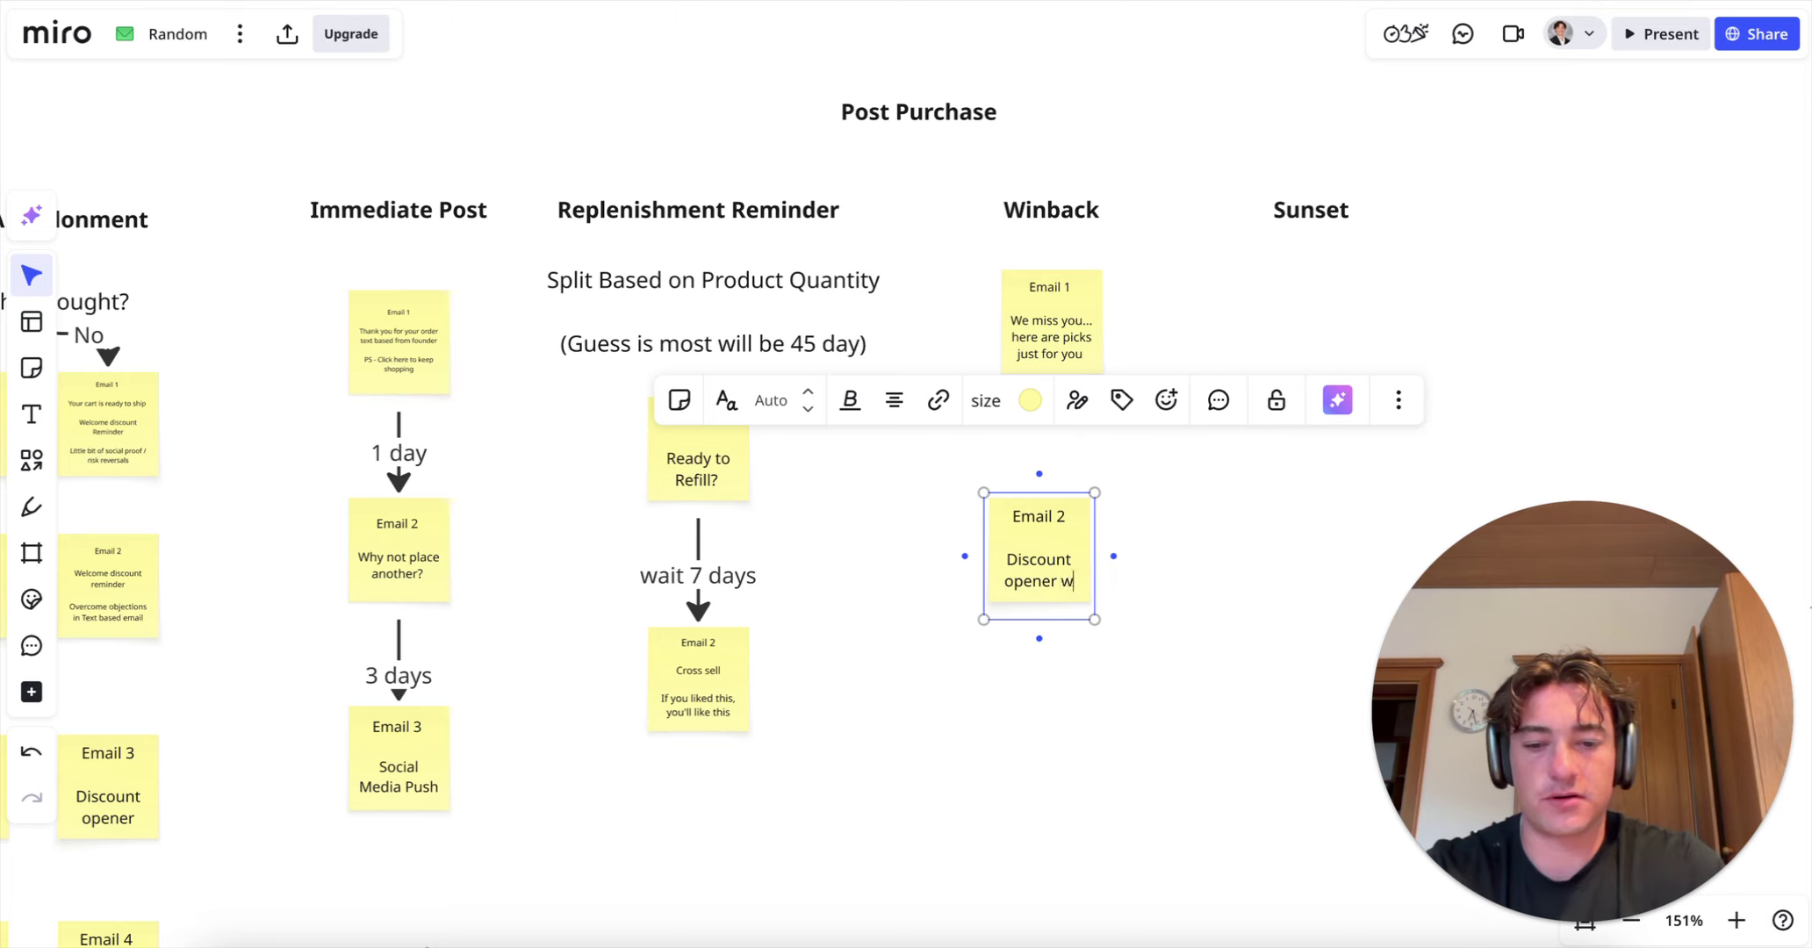
{"action": "type", "text": "inback"}
{"action": "left_click", "coordinate": [1095, 665]}
{"action": "mouse_move", "coordinate": [1061, 555]}
{"action": "left_mouse_down"}
{"action": "mouse_move", "coordinate": [1081, 569]}
{"action": "mouse_move", "coordinate": [1072, 534]}
{"action": "left_mouse_up"}
Step: Add a sticky note below Winback Email 2 reading "Email 3" and "Last Chance discount", separated by a blank line
{"action": "left_click", "coordinate": [32, 368]}
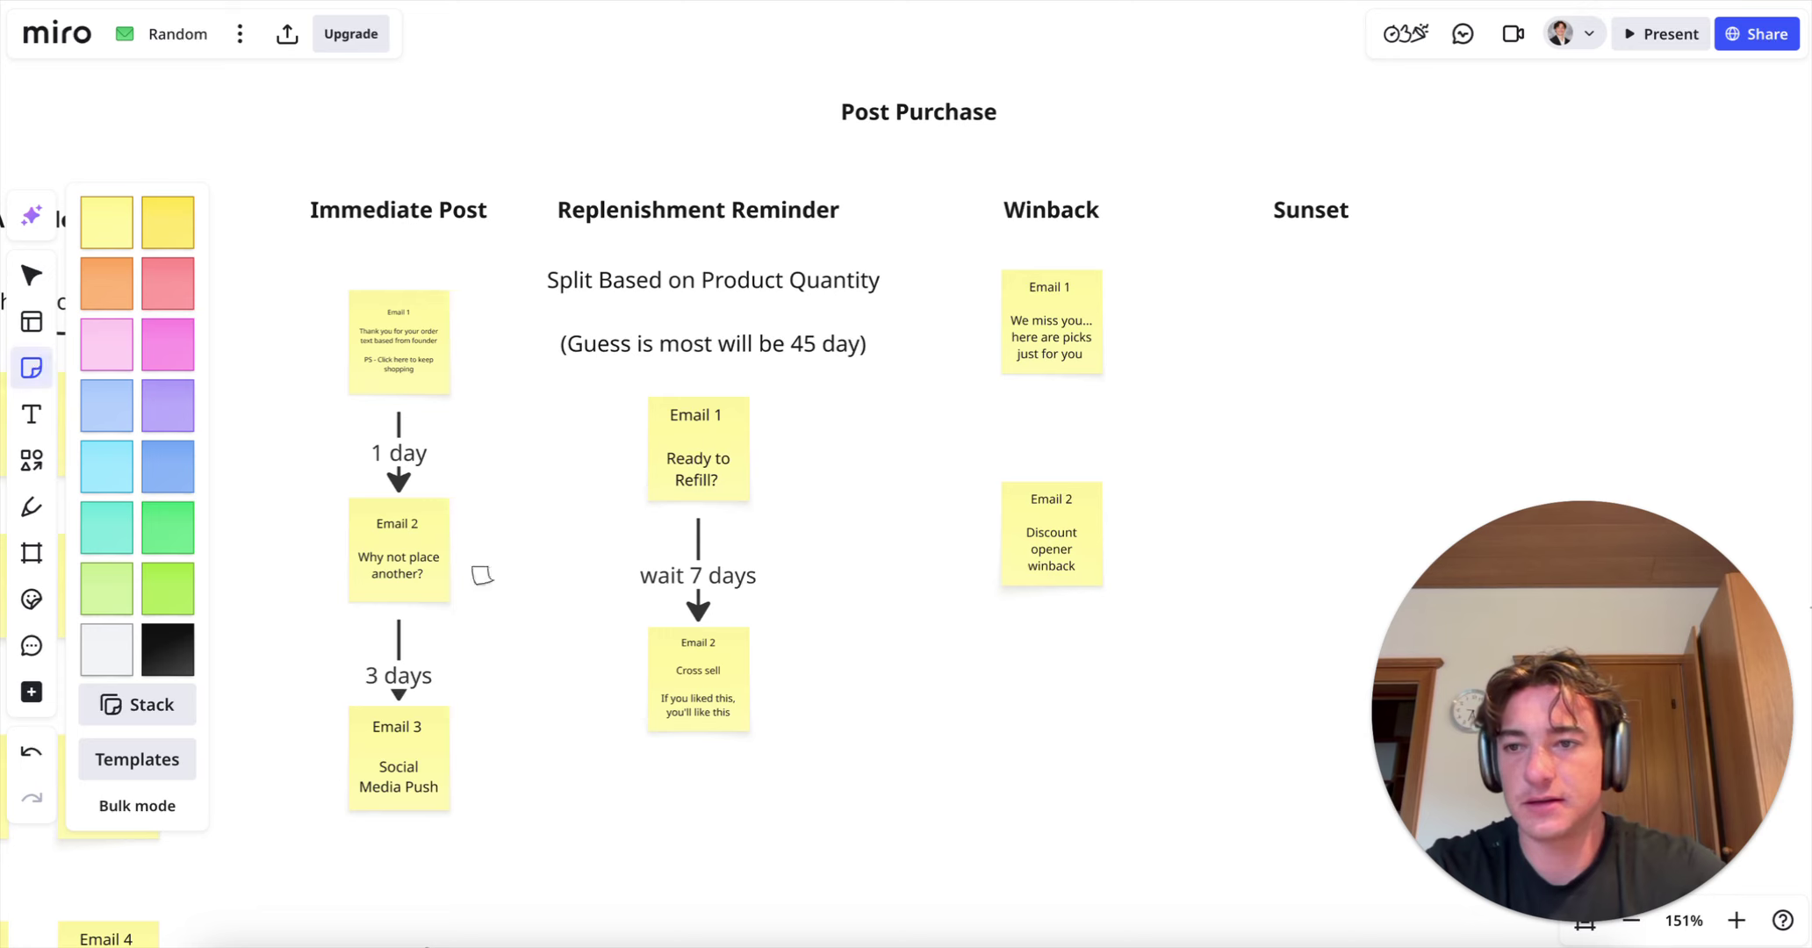
{"action": "left_click", "coordinate": [1071, 779]}
{"action": "type", "text": "Email"}
{"action": "key", "text": "BackSpace"}
{"action": "key", "text": "BackSpace"}
{"action": "key", "text": "BackSpace"}
{"action": "key", "text": "BackSpace"}
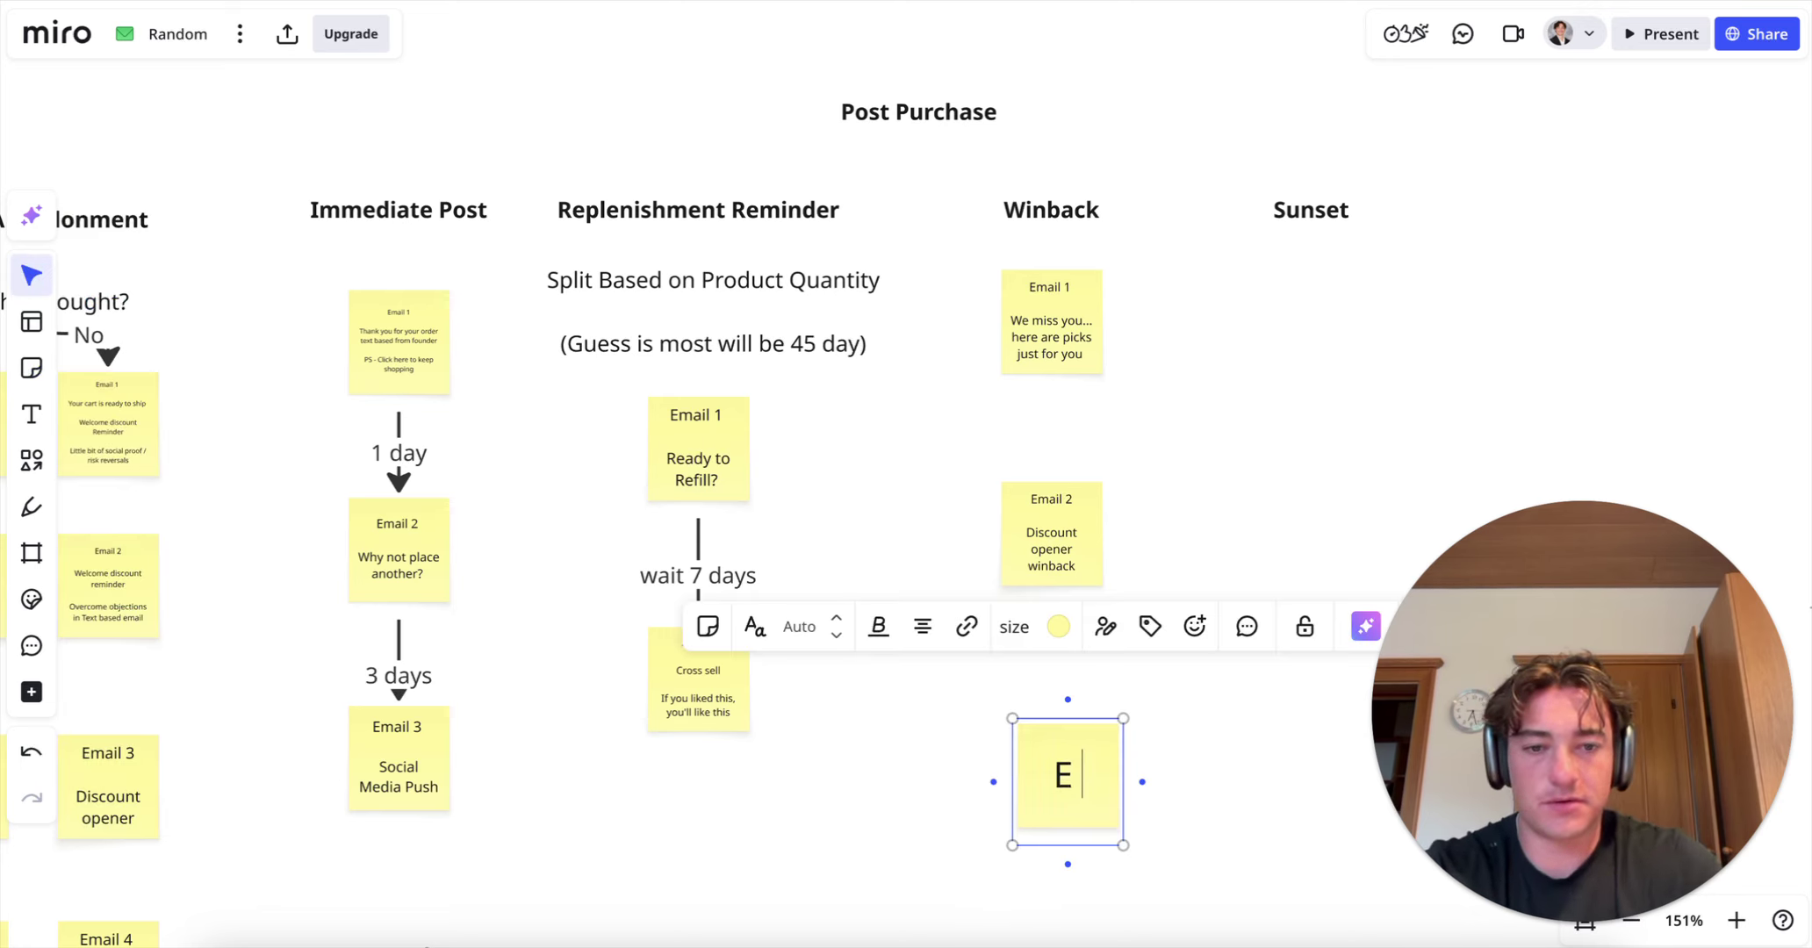
{"action": "type", "text": "mail 3"}
{"action": "key", "text": "Return"}
{"action": "key", "text": "Return"}
{"action": "type", "text": "Last Ch"}
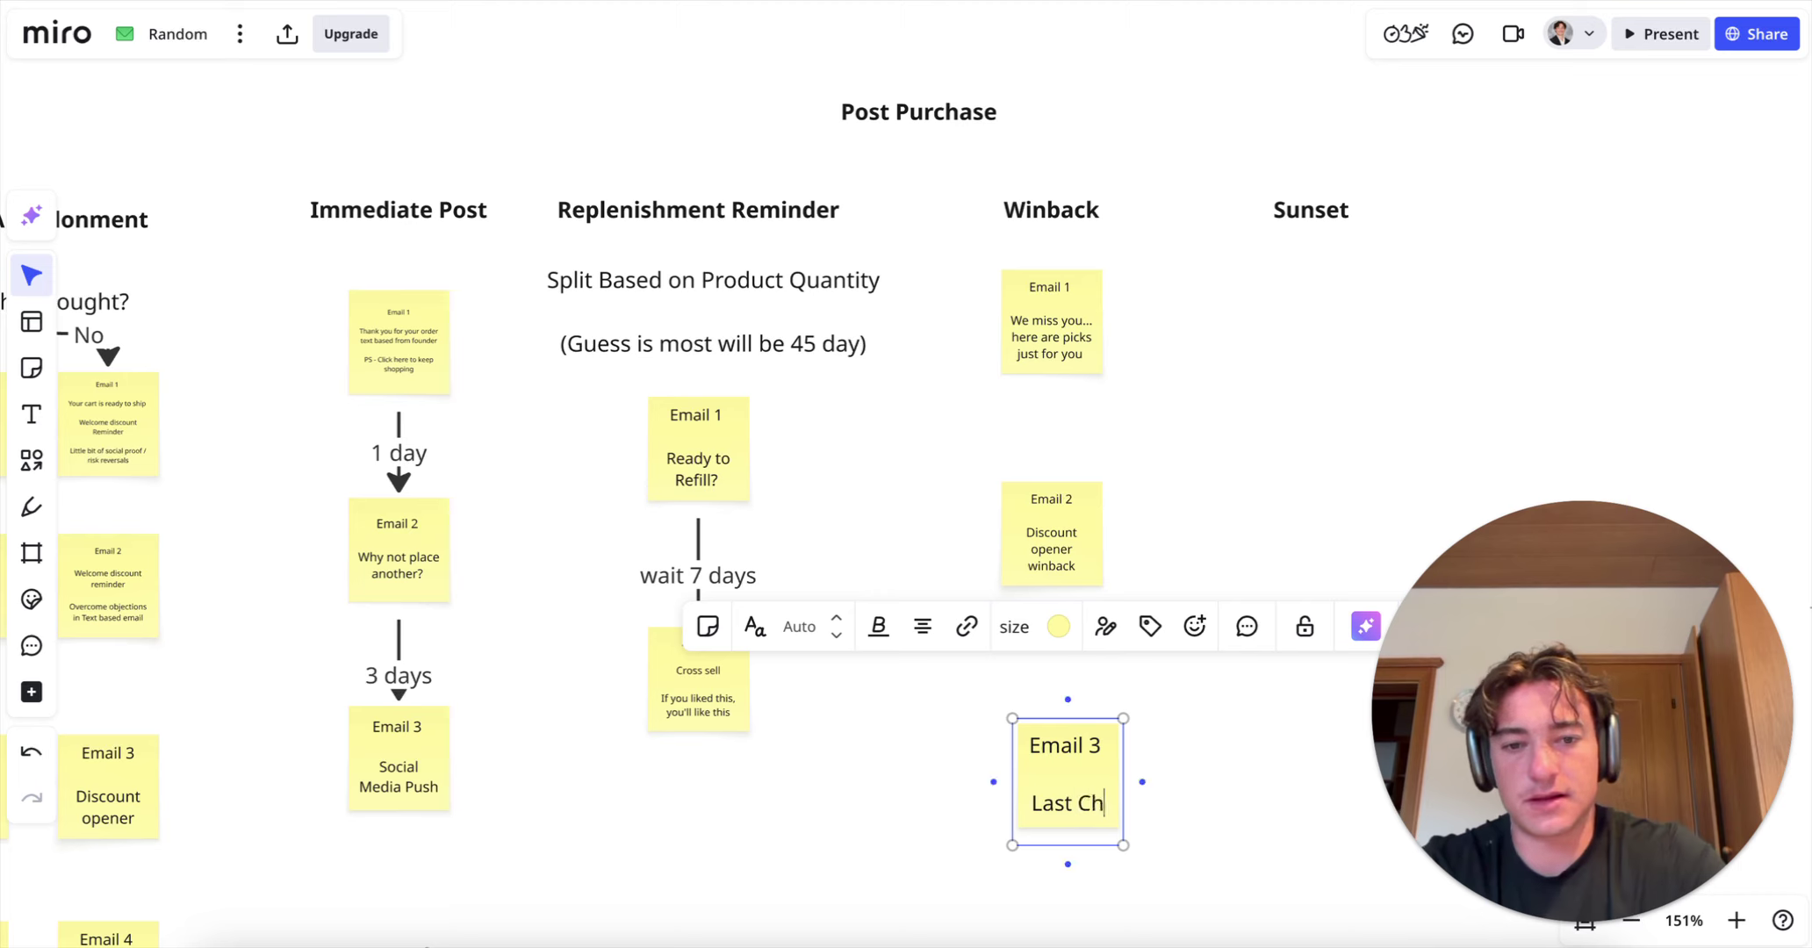
{"action": "type", "text": "ance discount"}
{"action": "left_click", "coordinate": [1166, 437]}
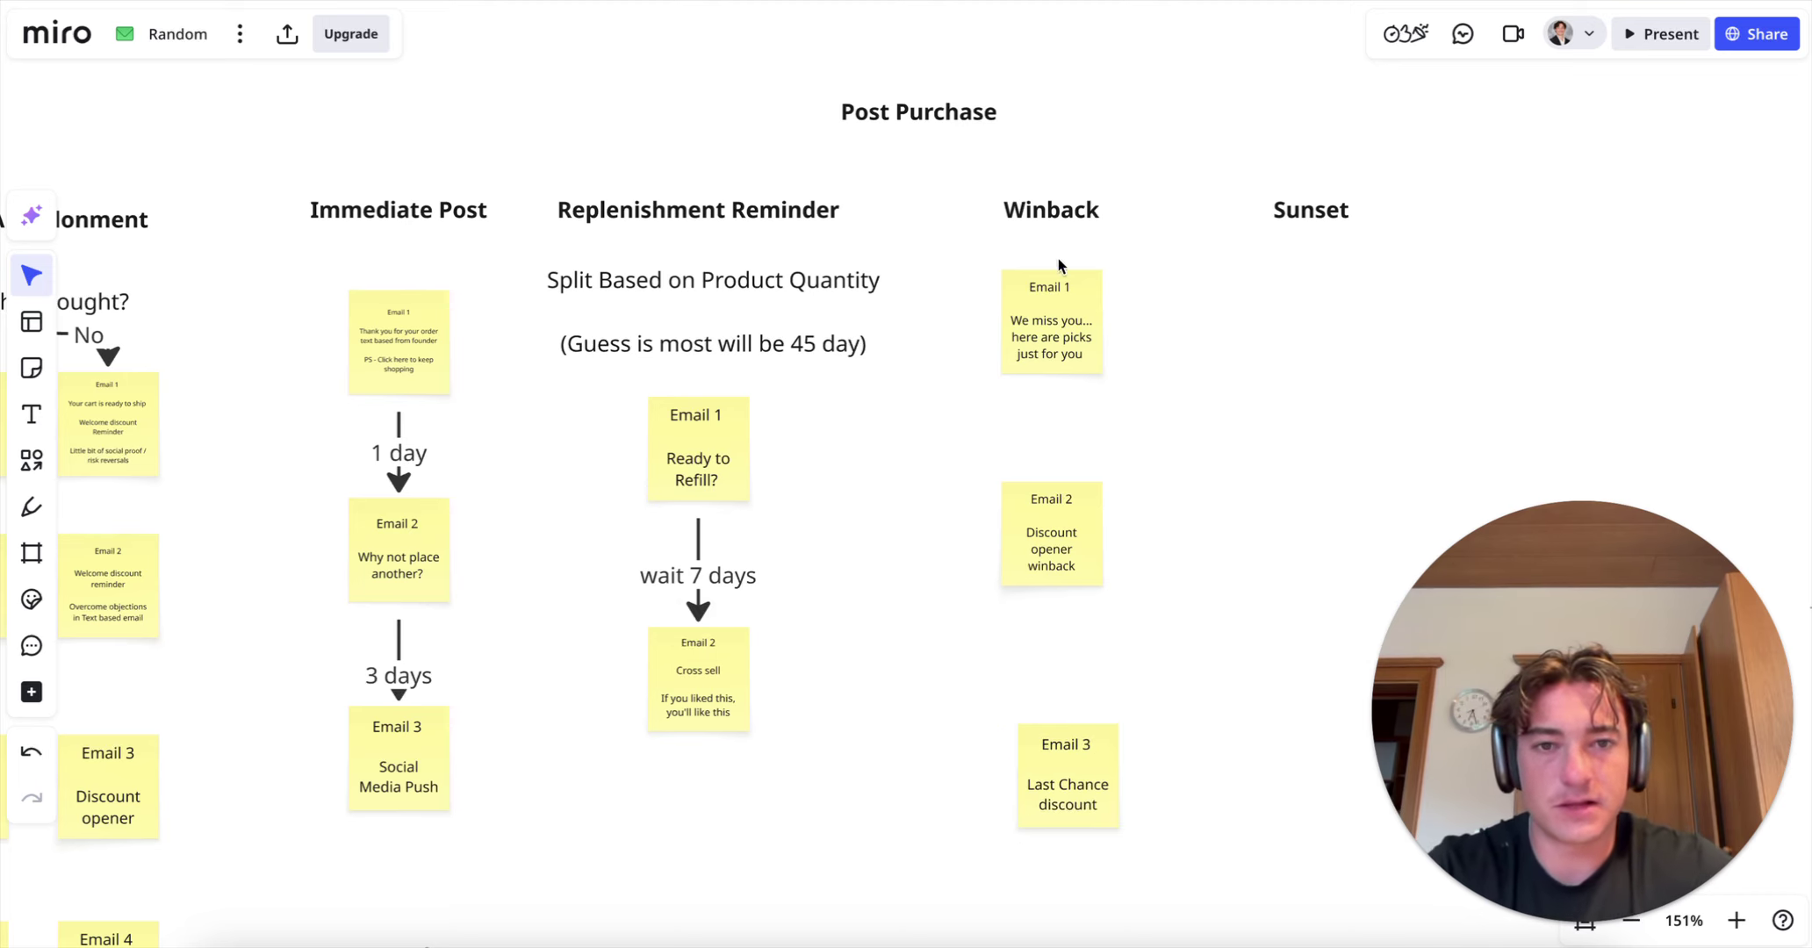
Step: Add "(usually 180 days)" beneath the Winback heading text, separated by a blank line
{"action": "left_click", "coordinate": [1061, 219]}
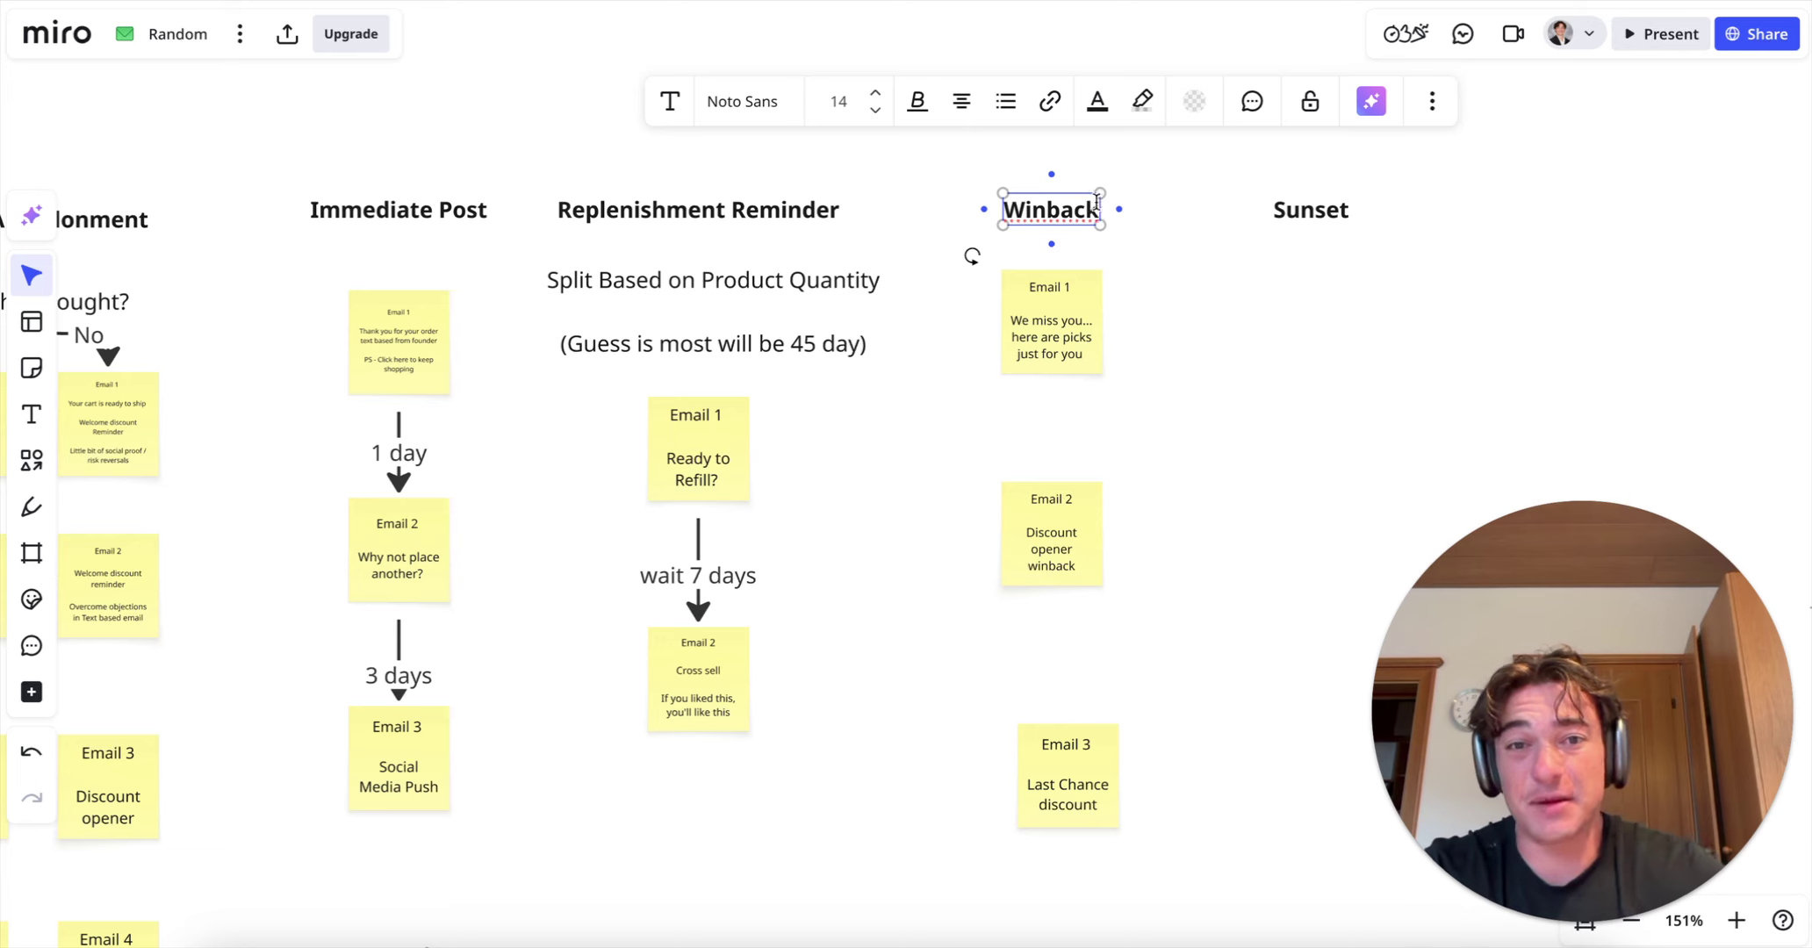
{"action": "key", "text": "Return"}
{"action": "key", "text": "Return"}
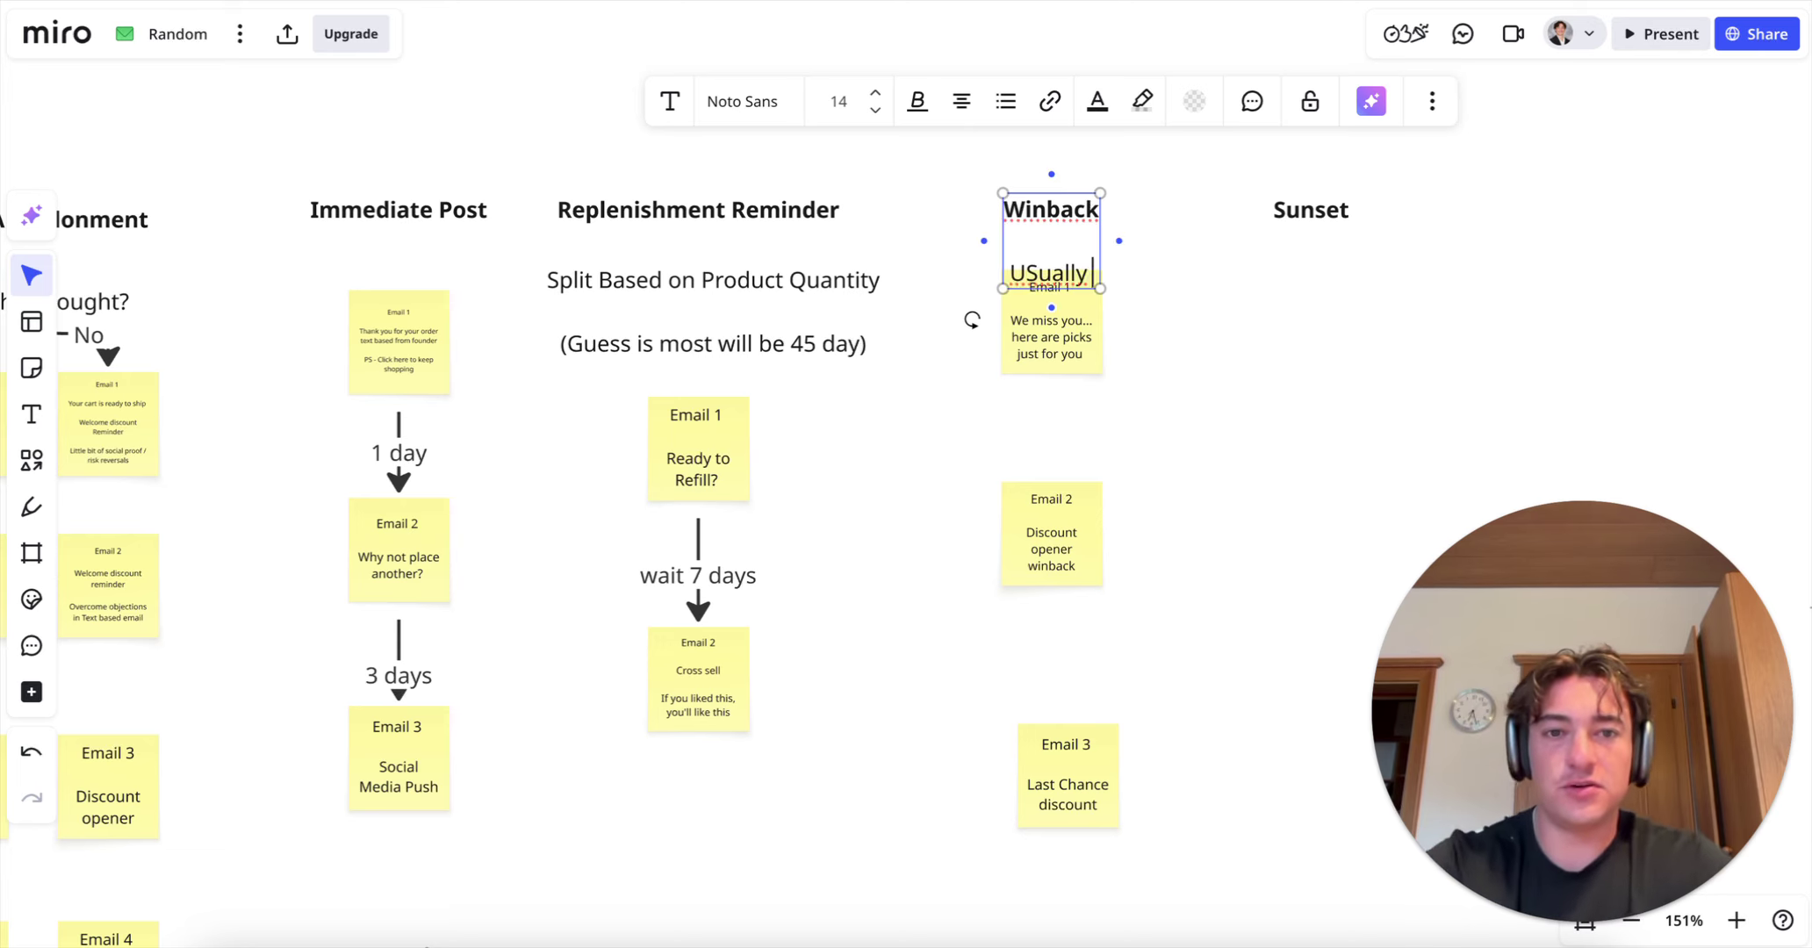
{"action": "key", "text": "BackSpace"}
{"action": "key", "text": "BackSpace"}
{"action": "key", "text": "BackSpace"}
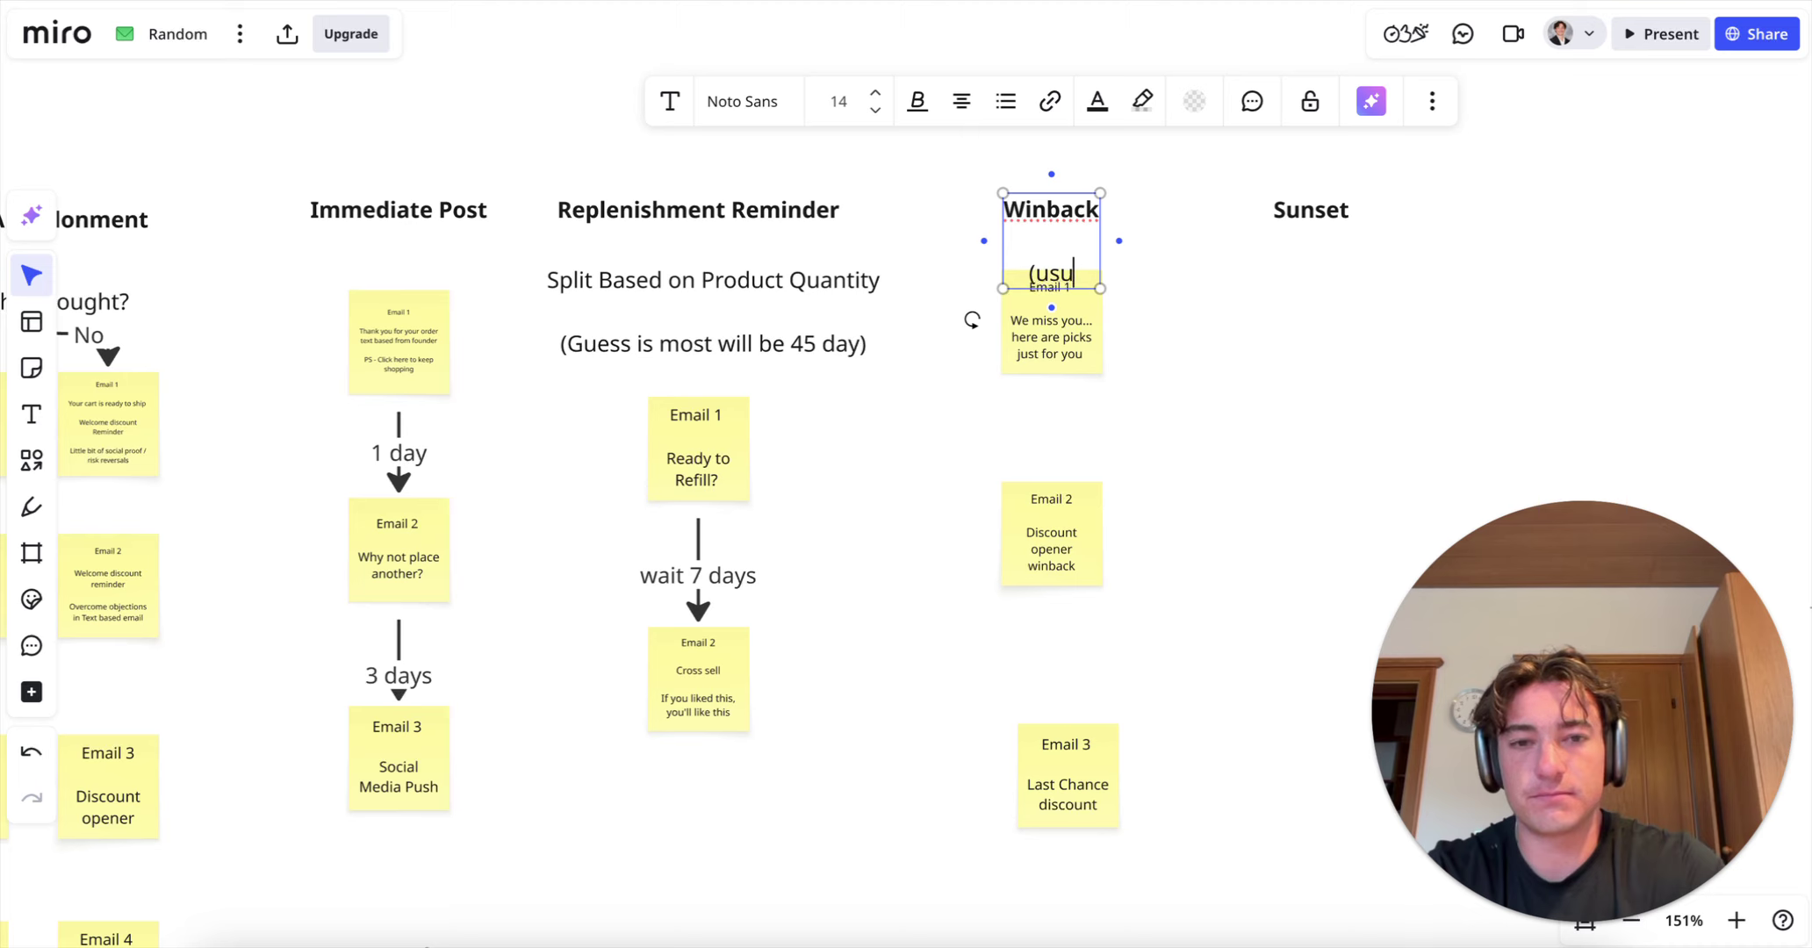
{"action": "type", "text": "(usually 180 day"}
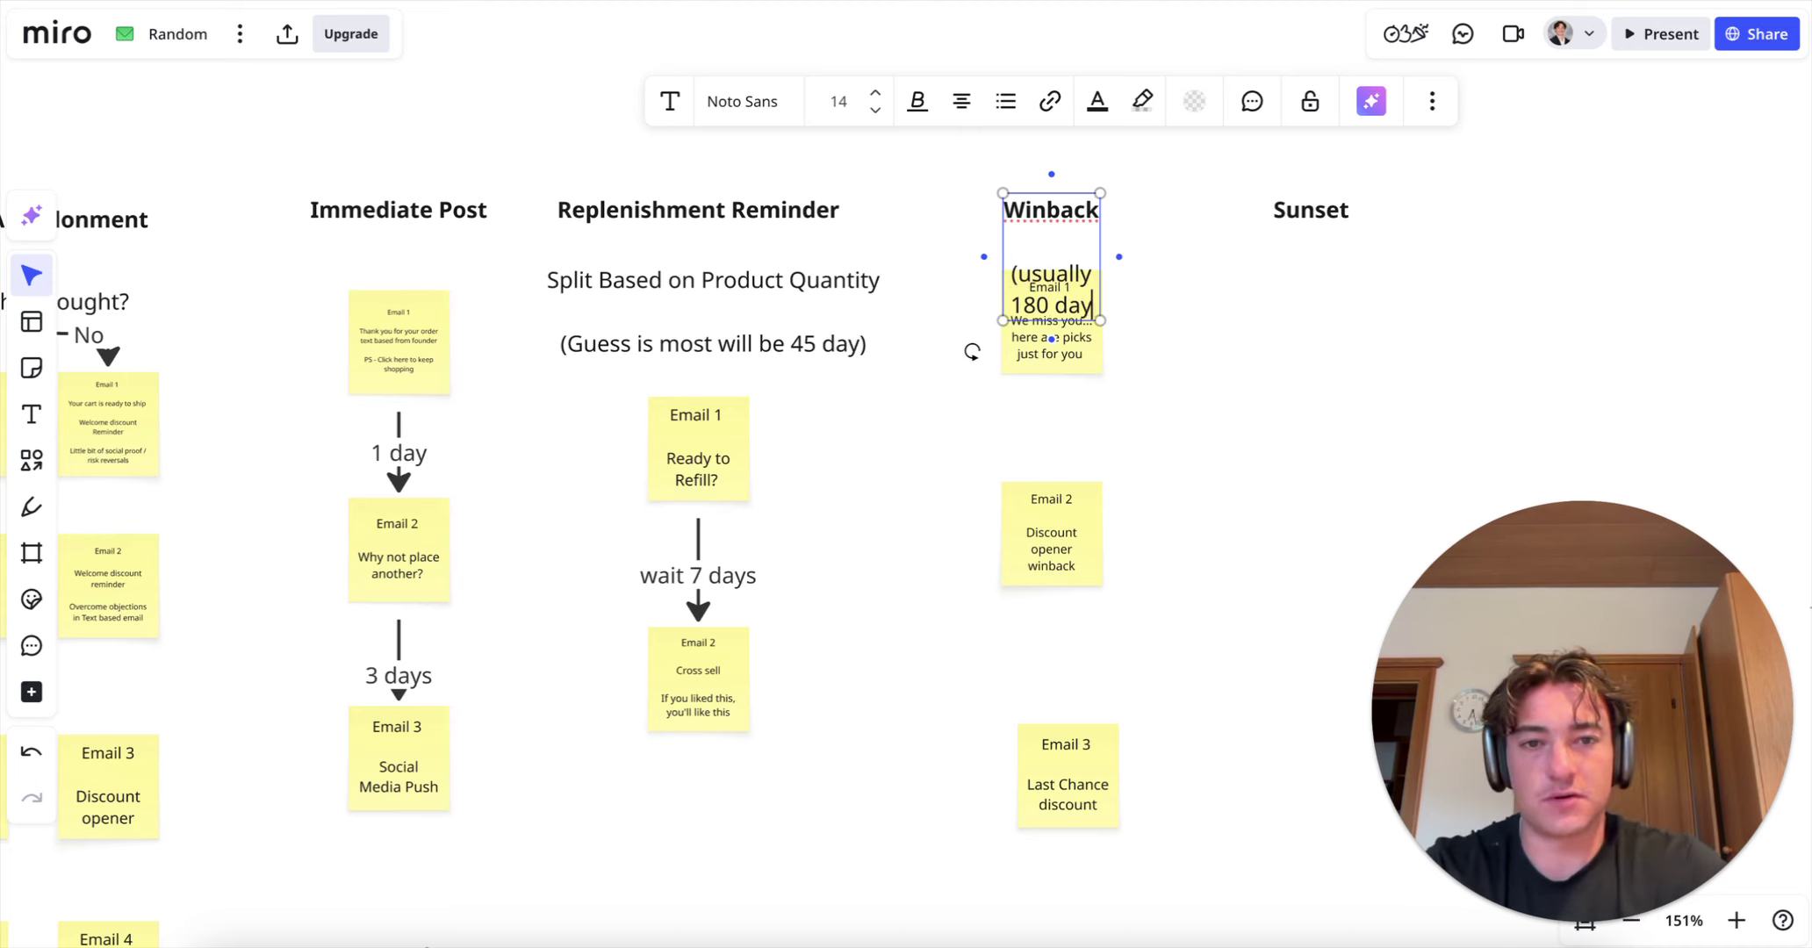
{"action": "type", "text": "s)"}
{"action": "left_click", "coordinate": [1218, 369]}
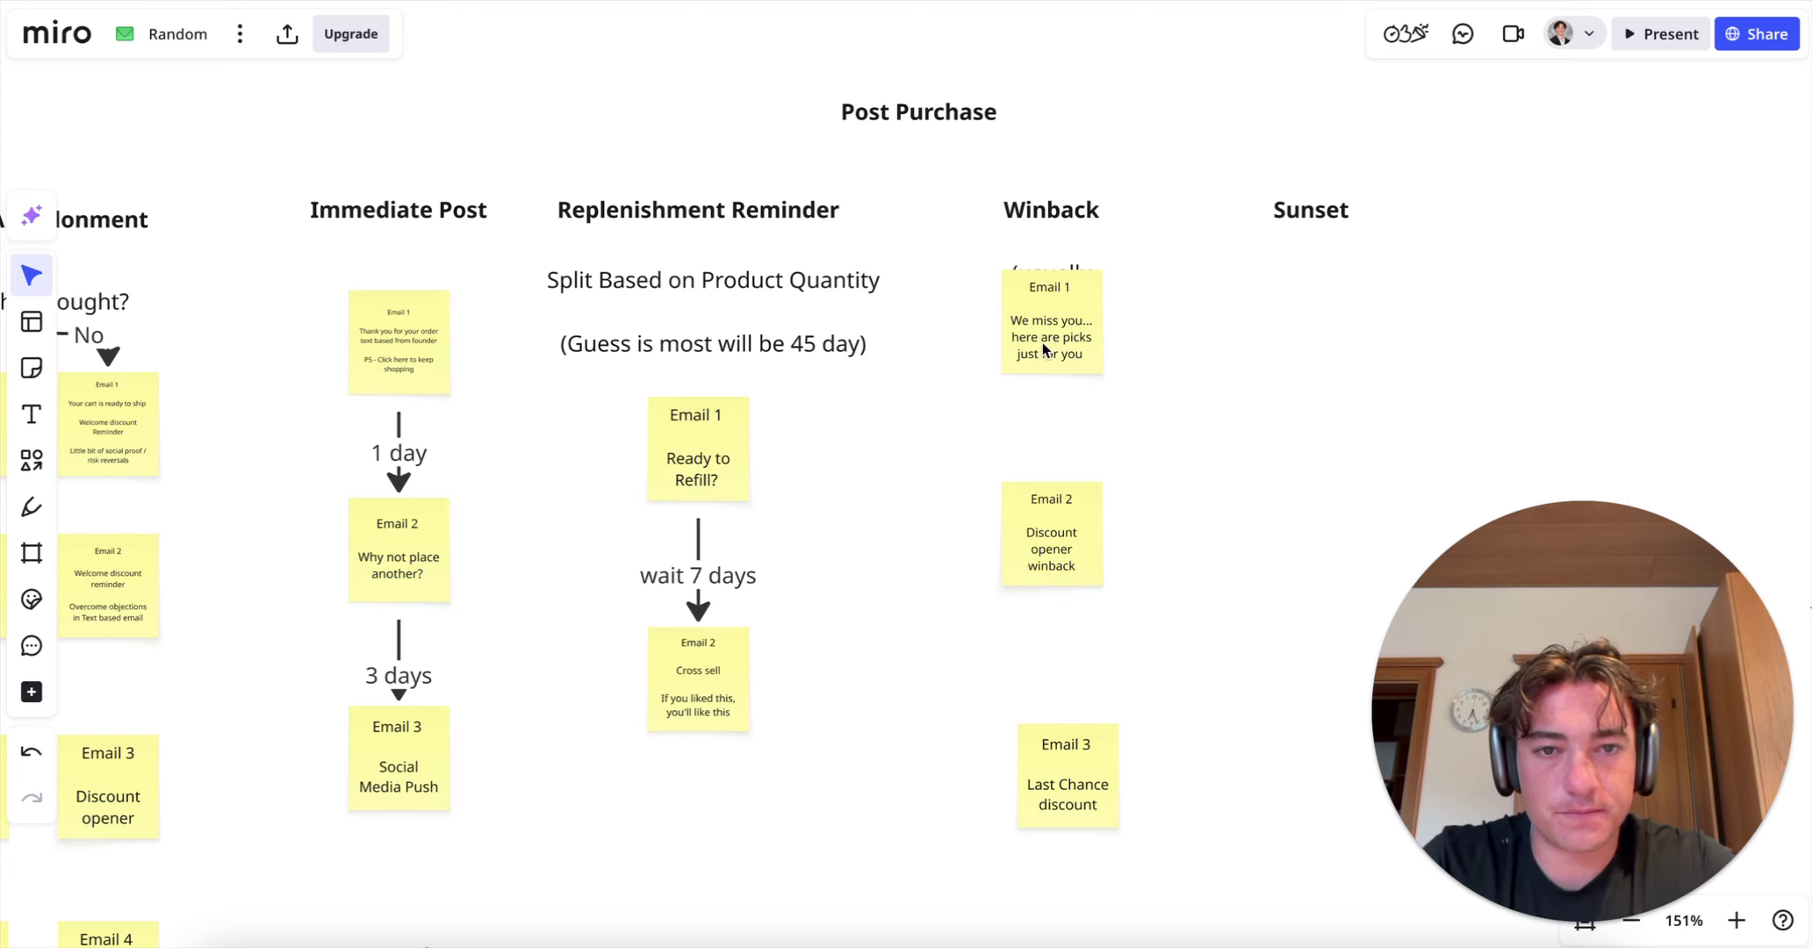
Step: Move the Winback notes lower, clear of the "(usually 180 days)" text, and bring Email 3 closer to their column
{"action": "left_click_drag", "start_coordinate": [1043, 349], "coordinate": [1010, 439]}
{"action": "scroll", "coordinate": [1042, 423], "scroll_direction": "down", "scroll_amount": 5}
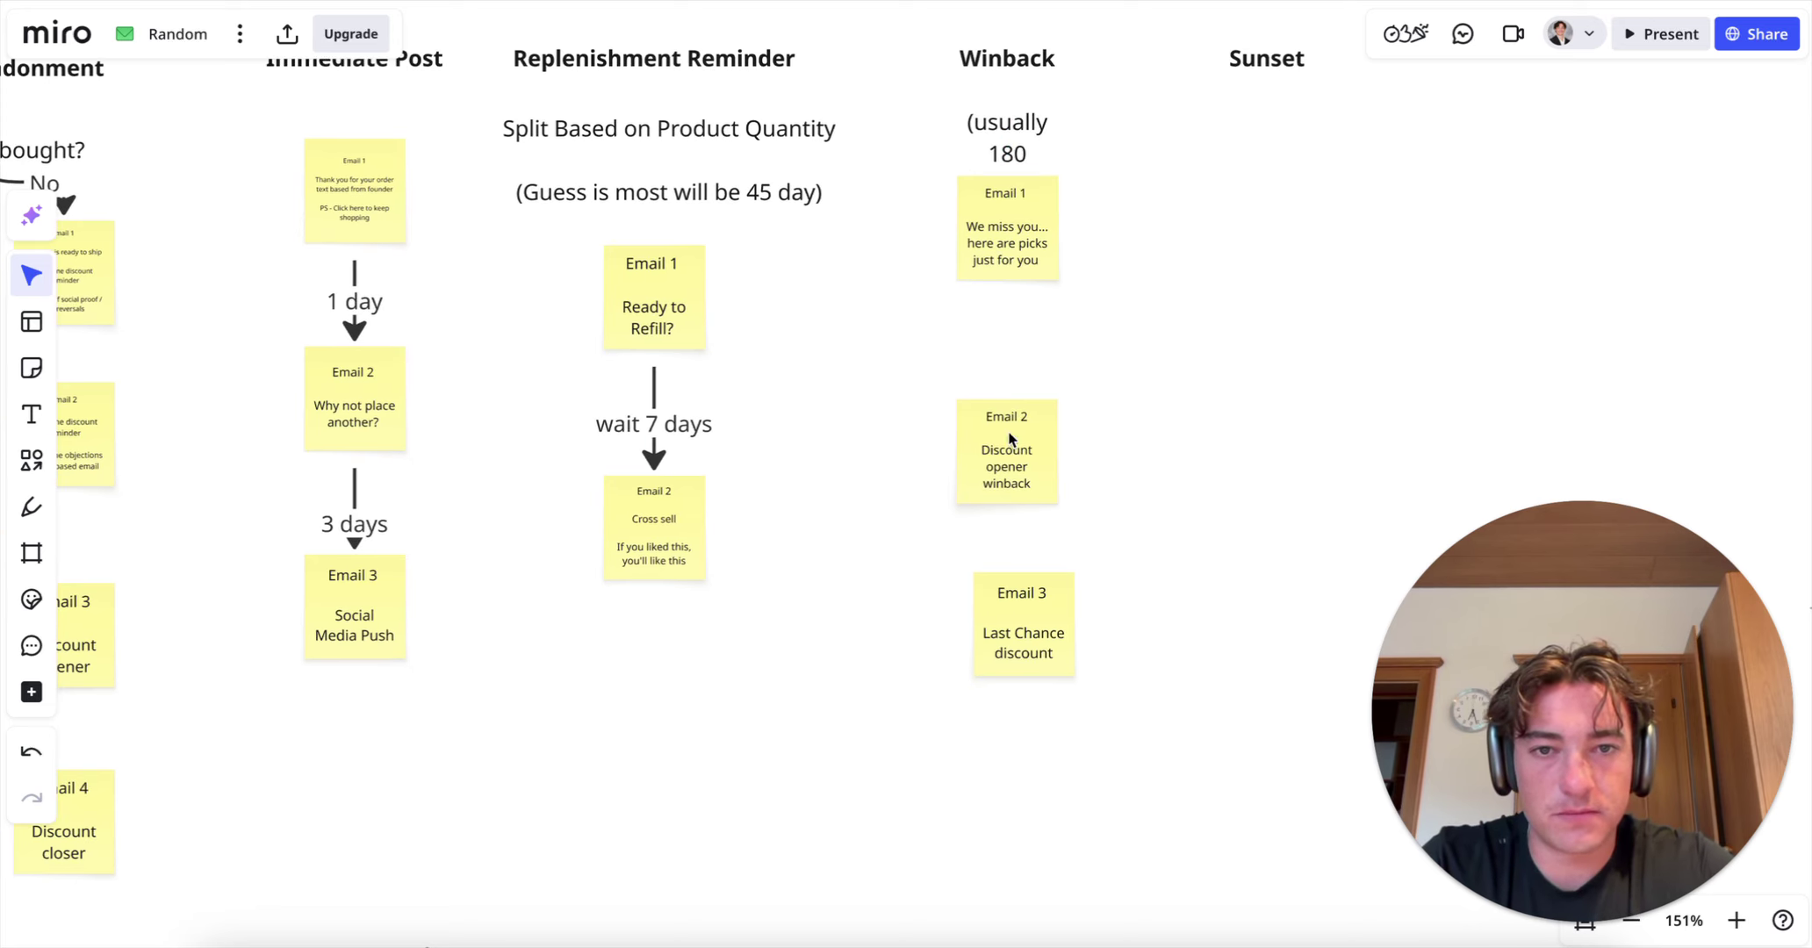
{"action": "left_click_drag", "start_coordinate": [1010, 230], "coordinate": [1010, 281]}
{"action": "left_click_drag", "start_coordinate": [1023, 659], "coordinate": [1013, 670]}
{"action": "left_click", "coordinate": [1168, 562]}
Step: Connect Winback Email 1 to Email 2 with an arrow labelled "Wait 7 days"
{"action": "left_click", "coordinate": [1012, 301]}
{"action": "left_click_drag", "start_coordinate": [1008, 347], "coordinate": [1012, 402]}
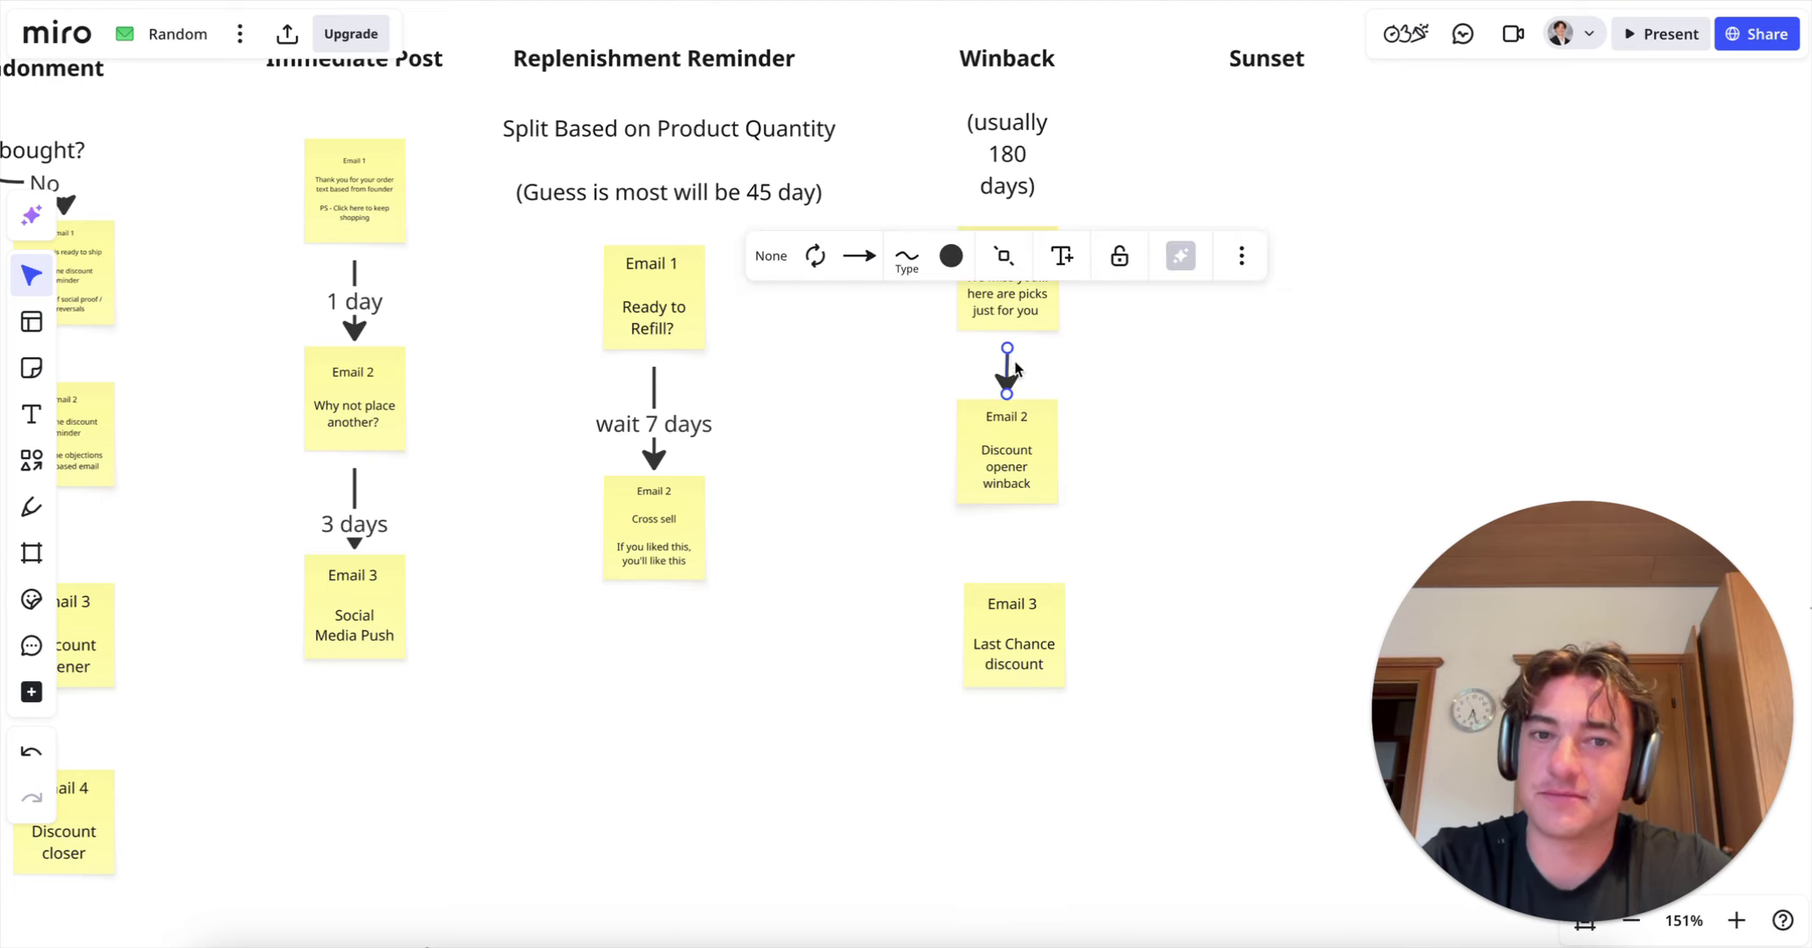
{"action": "double_click", "coordinate": [1008, 371]}
{"action": "type", "text": "Wait 7 d"}
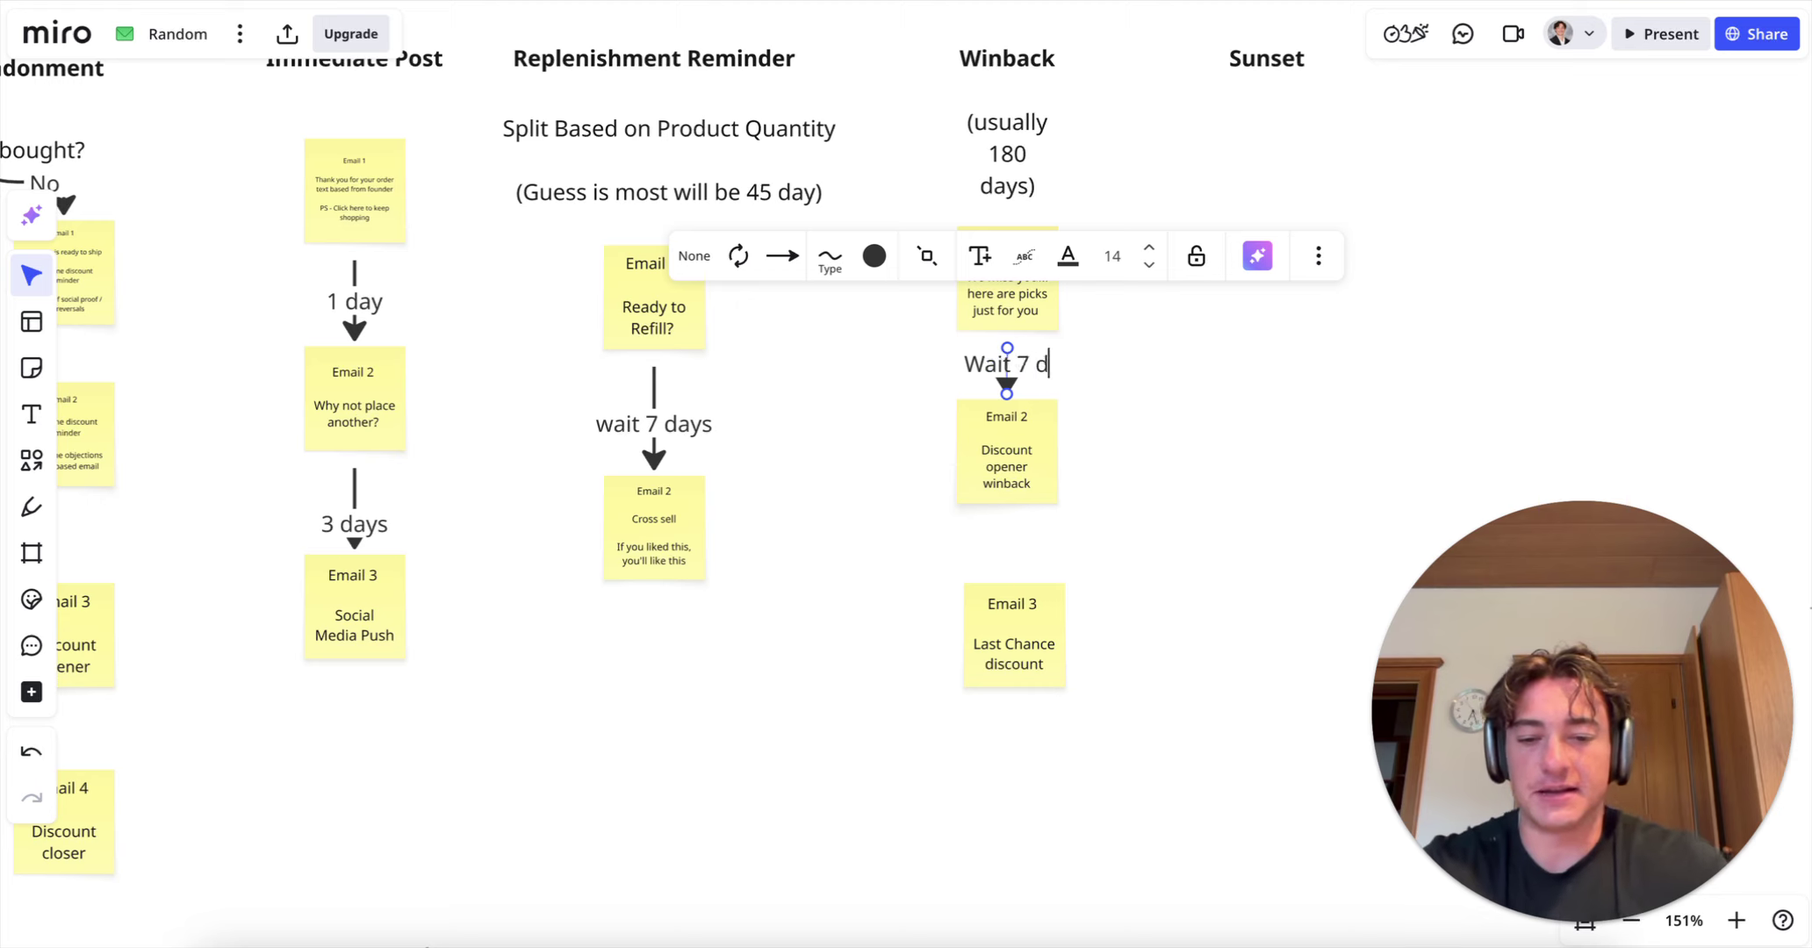
{"action": "type", "text": "ays"}
{"action": "left_click", "coordinate": [1207, 520]}
Step: Align Winback Email 3 under Email 2 and connect the two notes with an arrow labelled "Wait 2 days"
{"action": "left_click", "coordinate": [966, 470]}
{"action": "left_click_drag", "start_coordinate": [1043, 648], "coordinate": [1043, 659]}
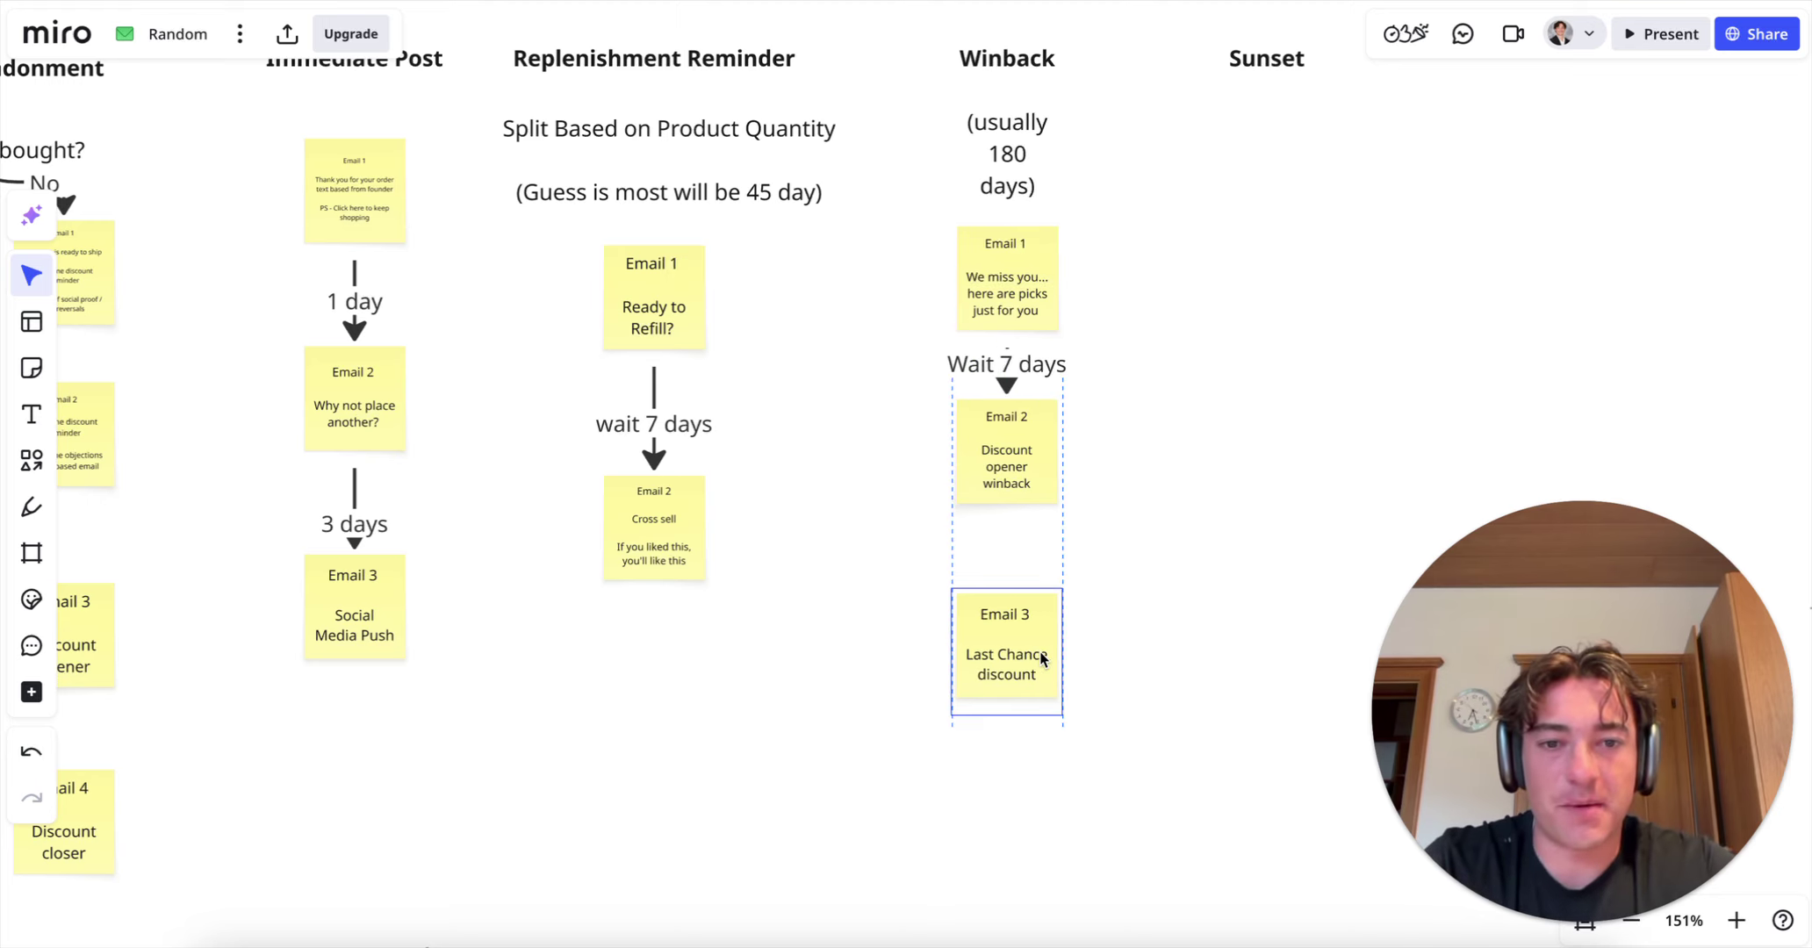
{"action": "left_click", "coordinate": [1016, 512]}
{"action": "left_click", "coordinate": [1009, 620]}
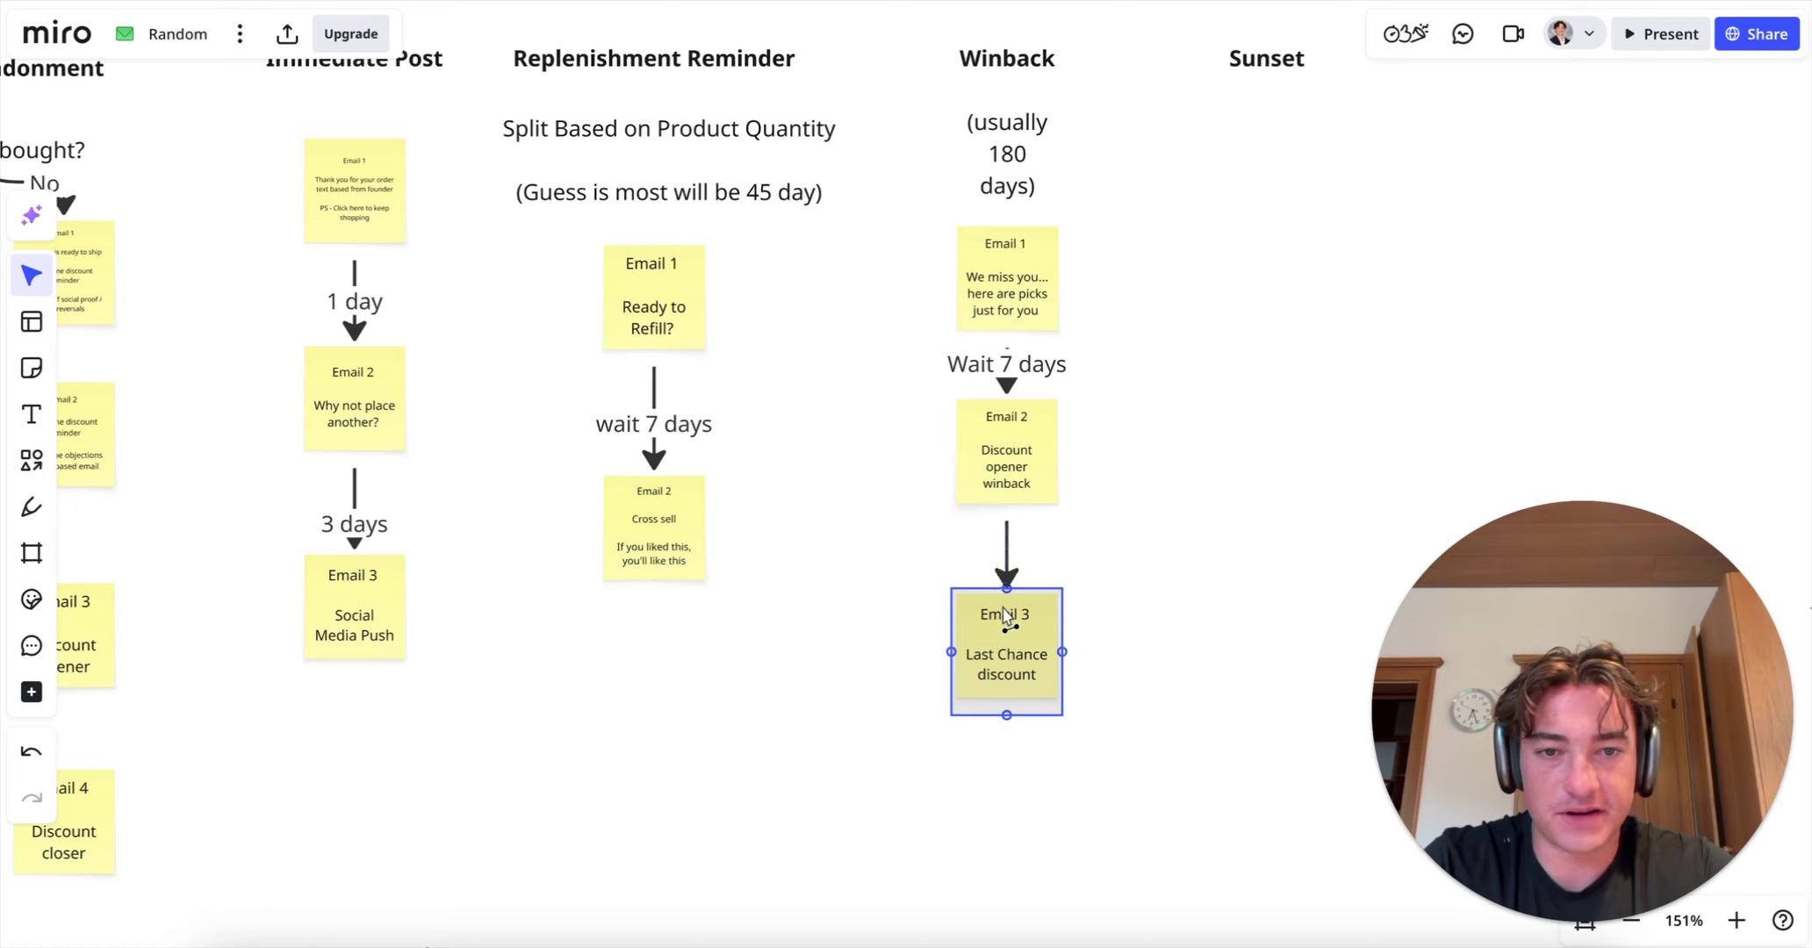
{"action": "left_click", "coordinate": [1010, 558]}
{"action": "double_click", "coordinate": [1010, 558]}
{"action": "type", "text": "Wait 2 "}
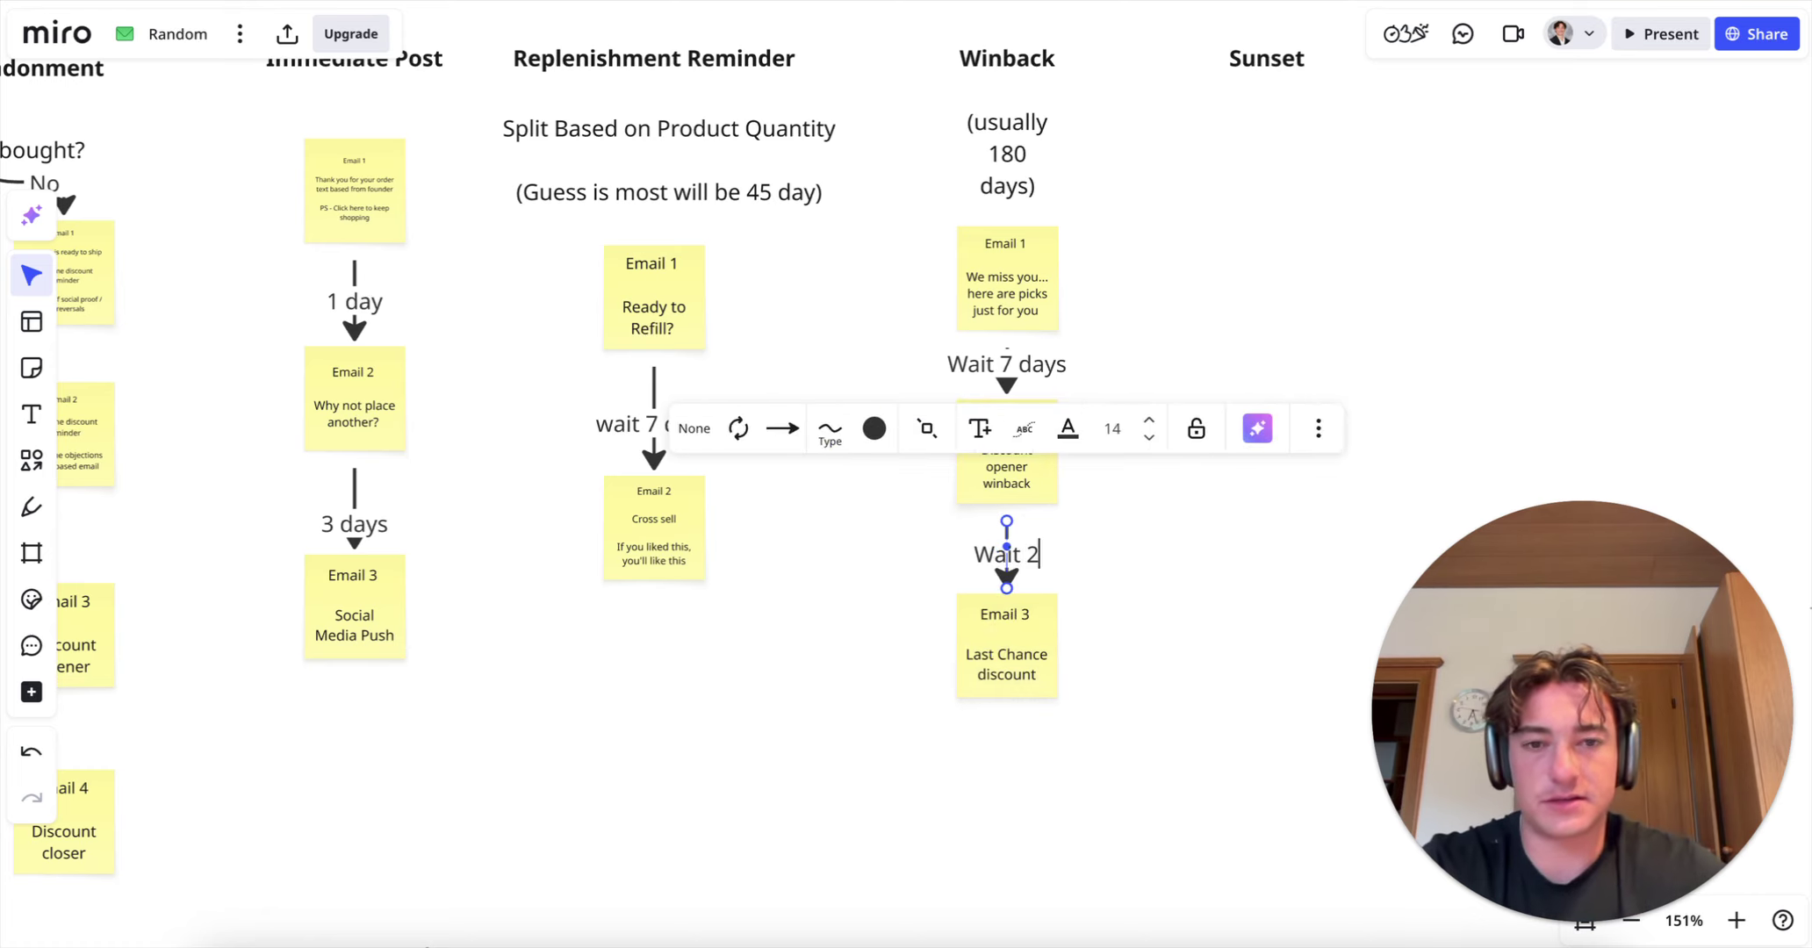
{"action": "type", "text": "days"}
{"action": "left_click", "coordinate": [1071, 597]}
{"action": "scroll", "coordinate": [1070, 597], "scroll_direction": "down", "scroll_amount": 4}
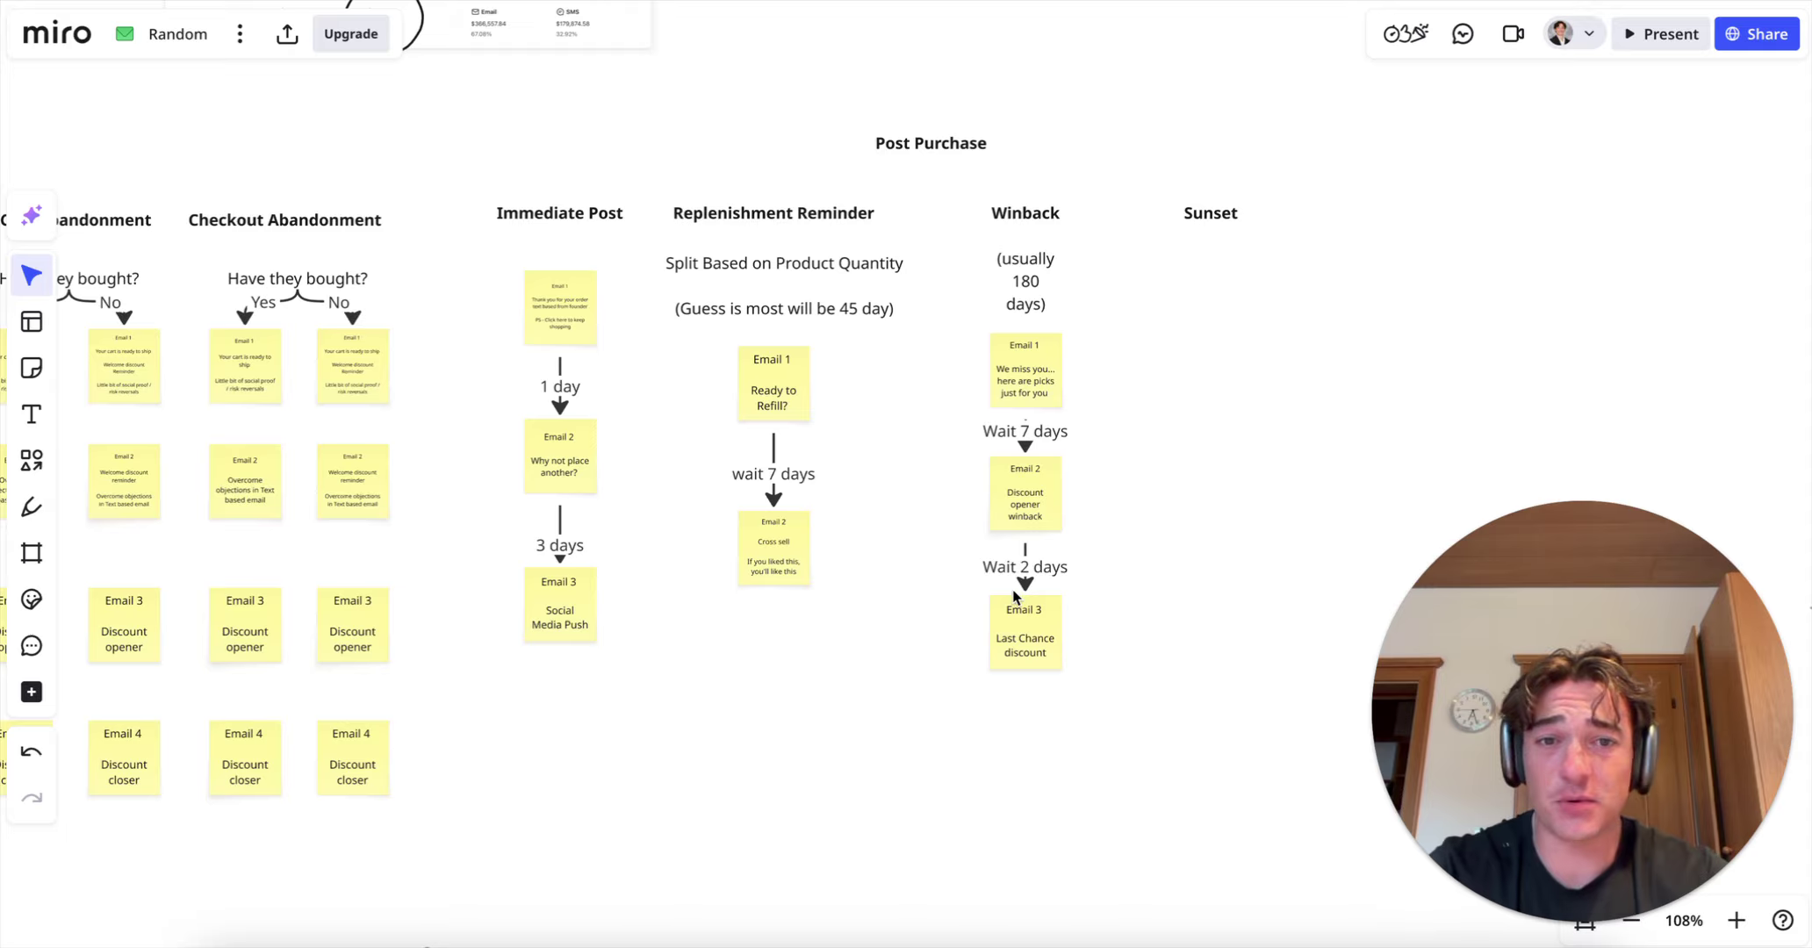
{"action": "scroll", "coordinate": [1013, 593], "scroll_direction": "left", "scroll_amount": 5}
{"action": "scroll", "coordinate": [1014, 598], "scroll_direction": "down", "scroll_amount": 3}
{"action": "scroll", "coordinate": [1015, 591], "scroll_direction": "right", "scroll_amount": 2}
{"action": "scroll", "coordinate": [1258, 356], "scroll_direction": "up", "scroll_amount": 6}
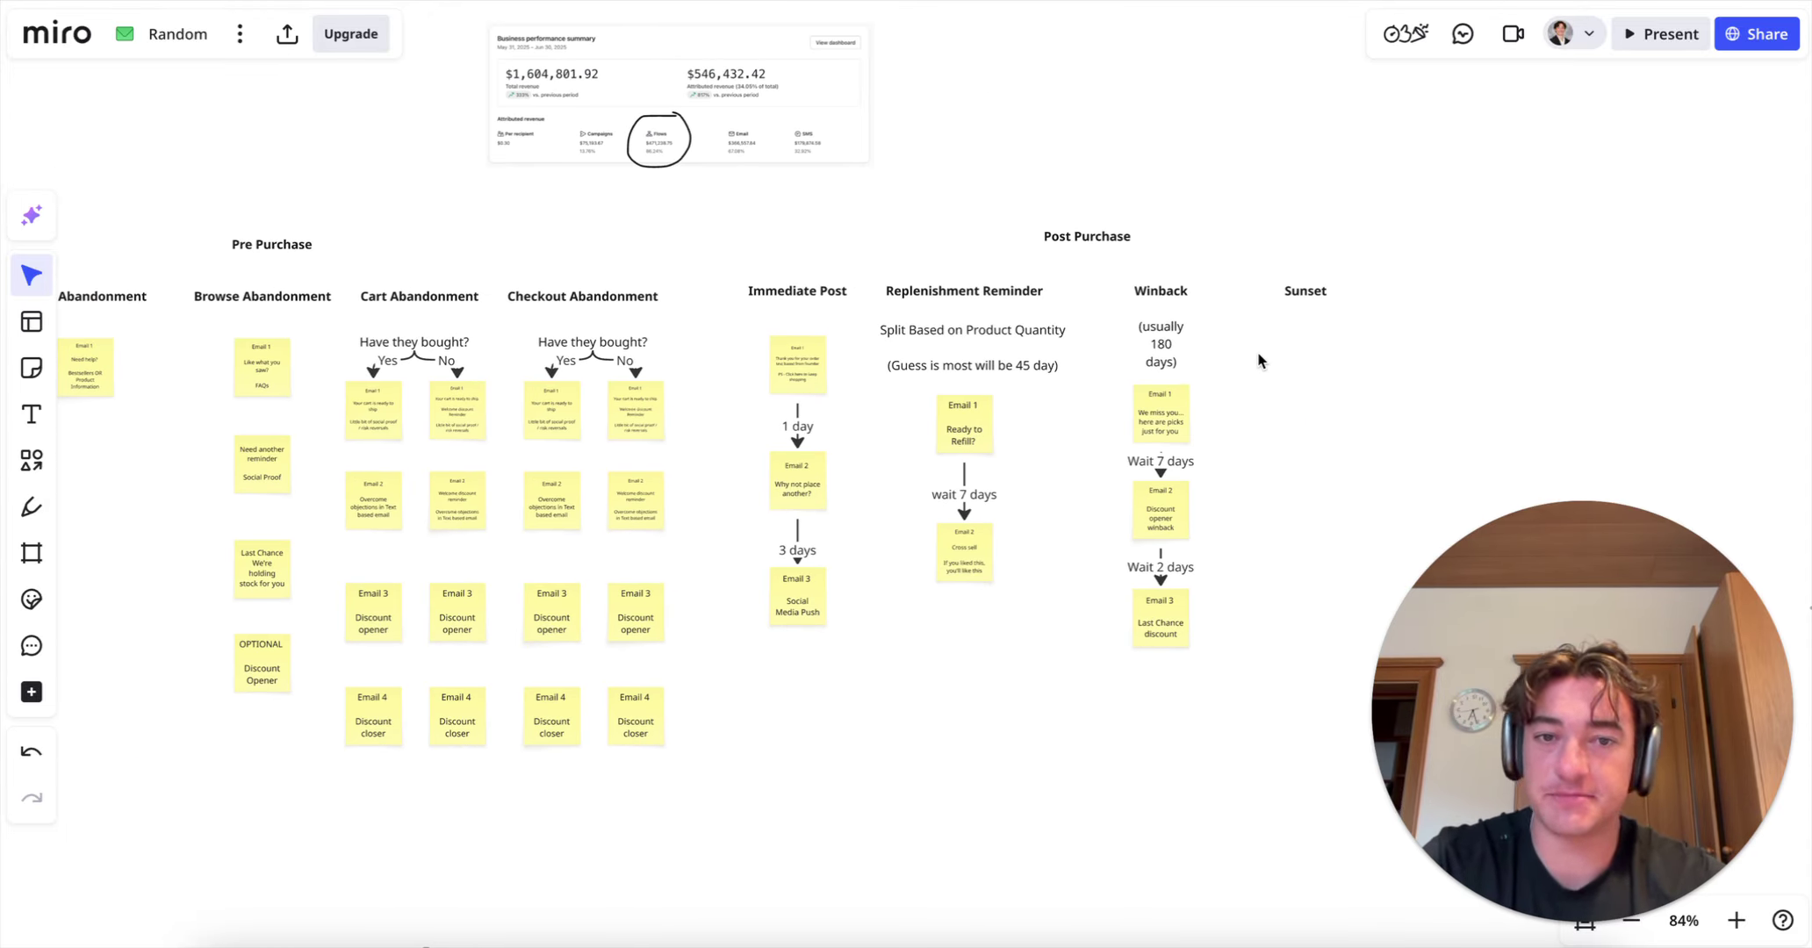
{"action": "left_click", "coordinate": [1098, 482]}
{"action": "left_click_drag", "start_coordinate": [1097, 480], "coordinate": [1347, 439]}
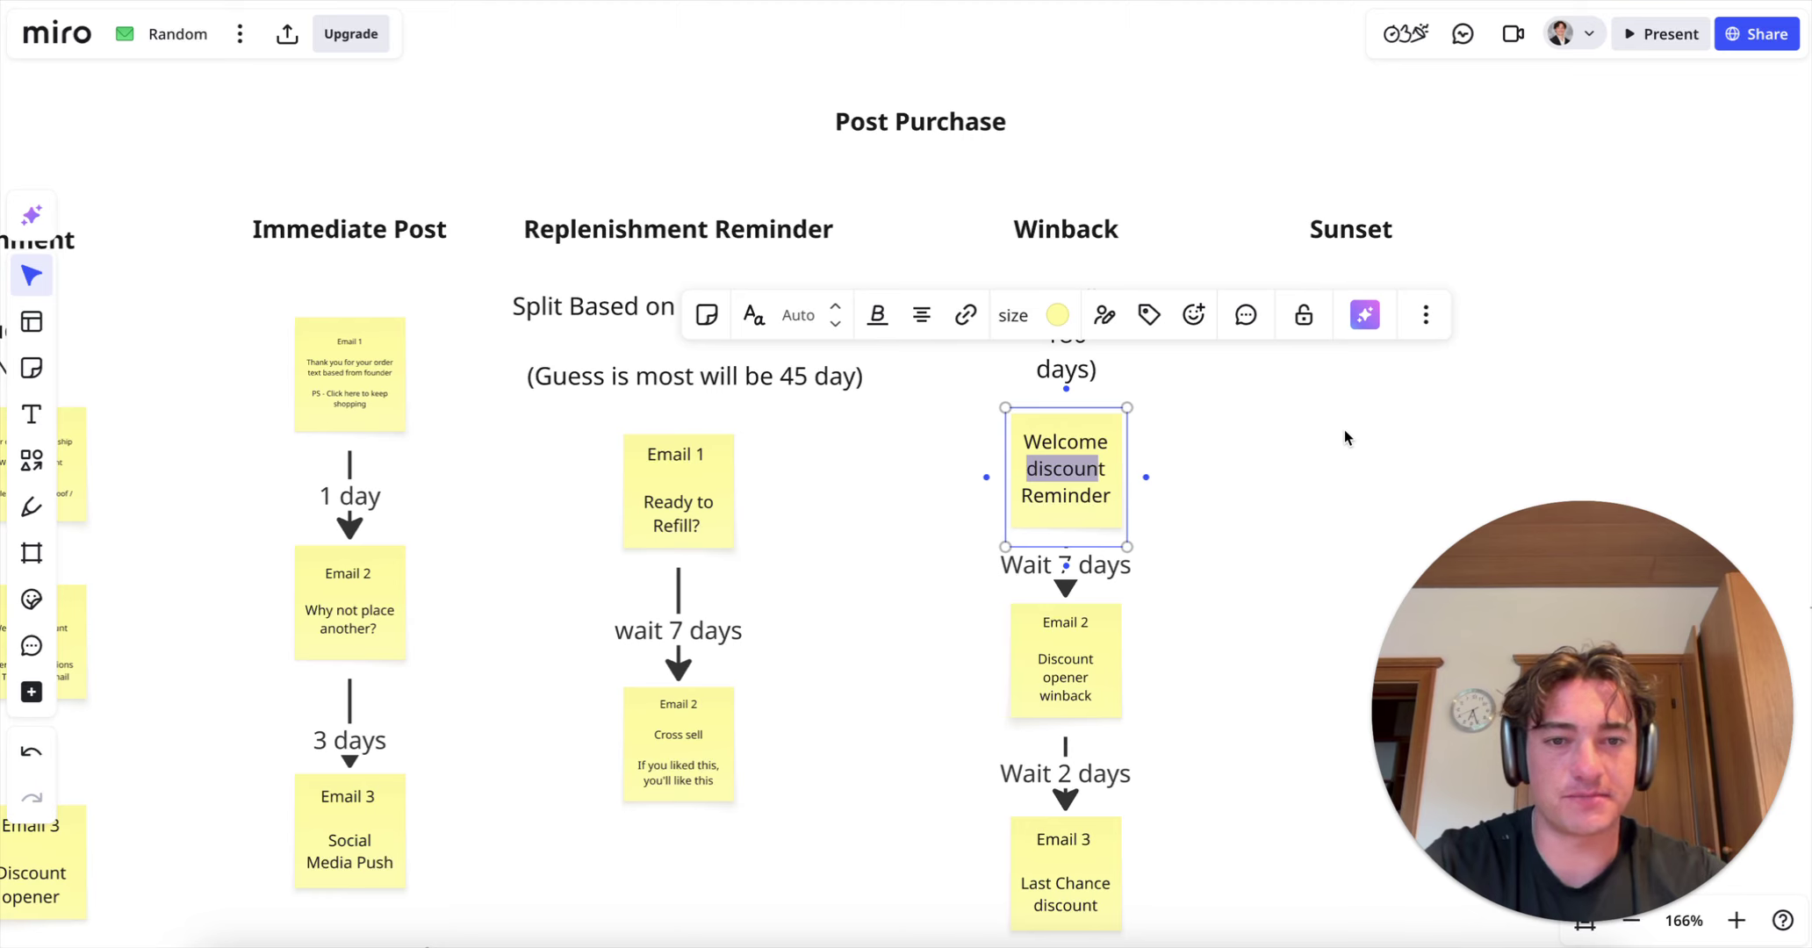
{"action": "left_click", "coordinate": [1347, 439]}
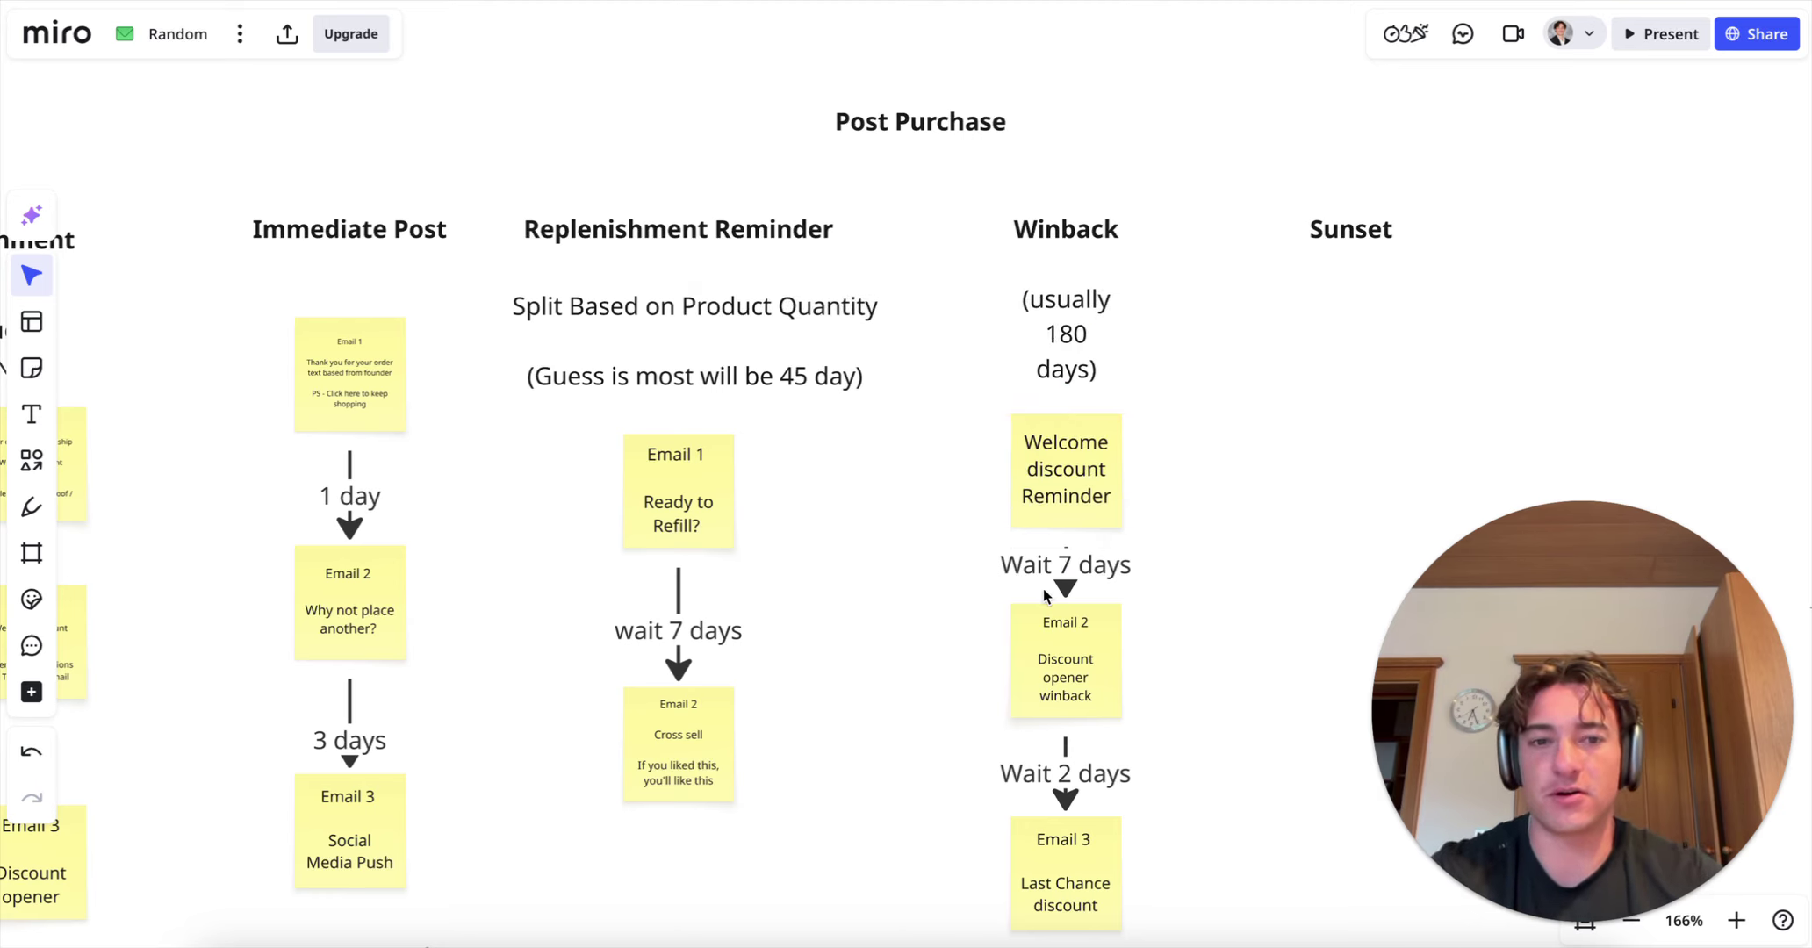
{"action": "key", "text": "ctrl+z"}
Step: Add a yellow sticky note reading "Email 1" and centre it beneath the Sunset heading
{"action": "left_click", "coordinate": [31, 370]}
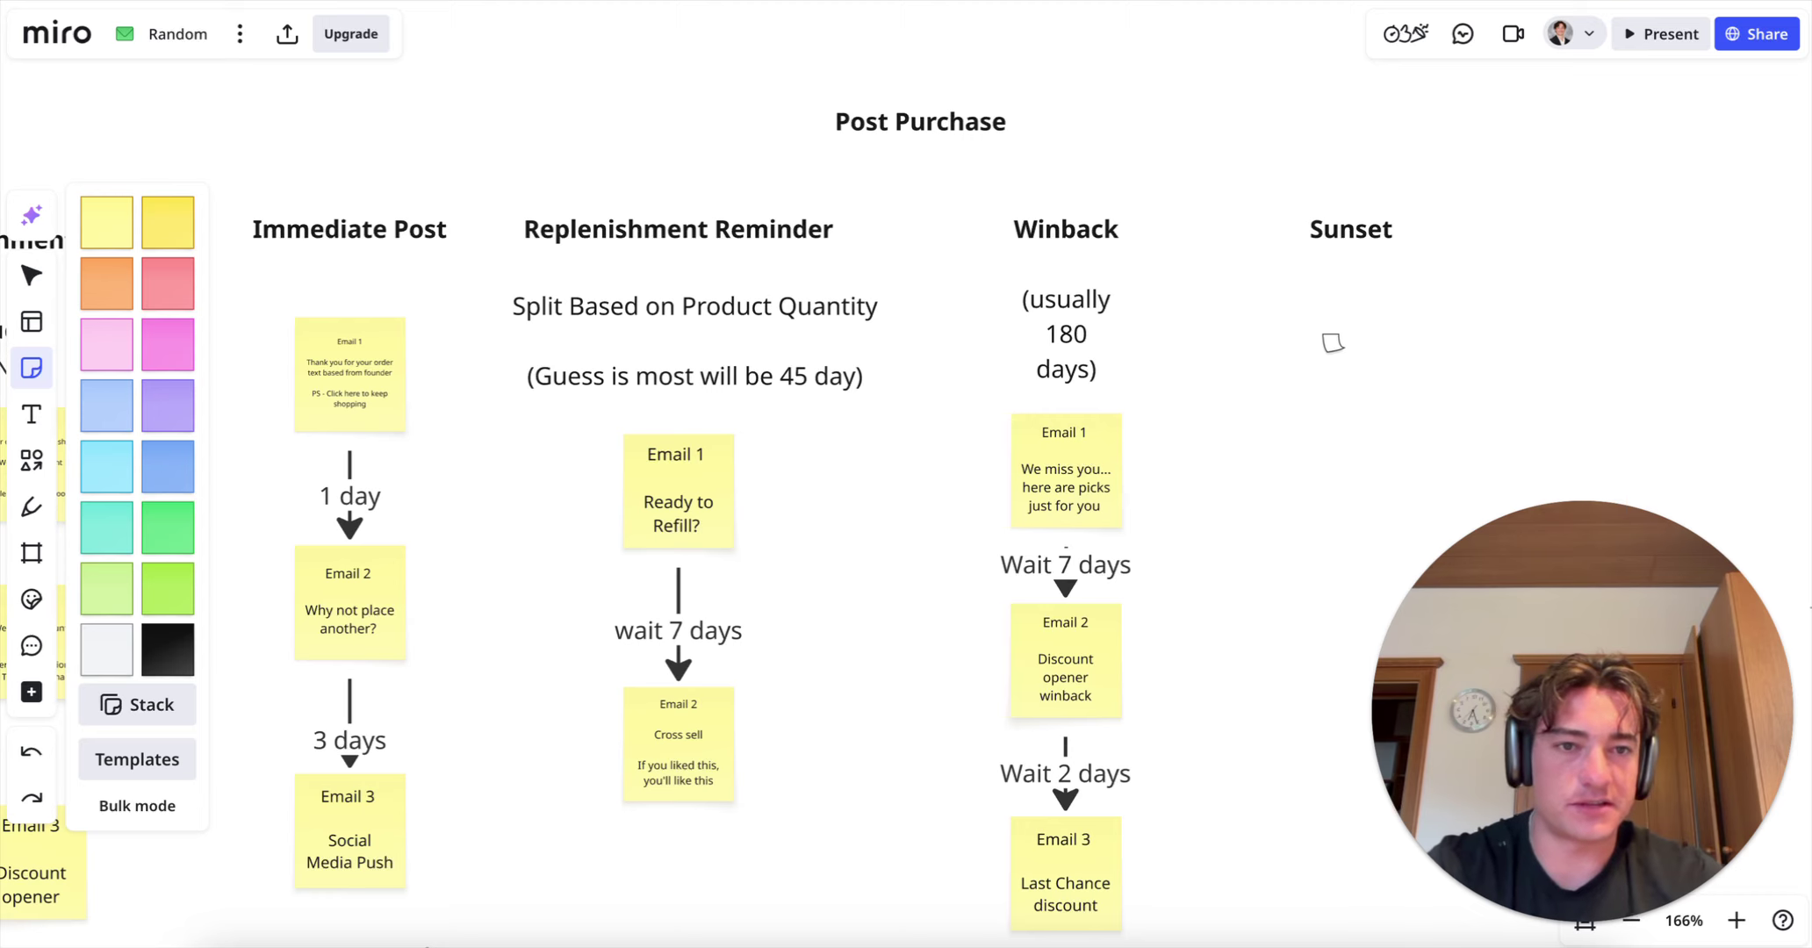
{"action": "left_click", "coordinate": [1333, 342]}
{"action": "type", "text": "Email 1"}
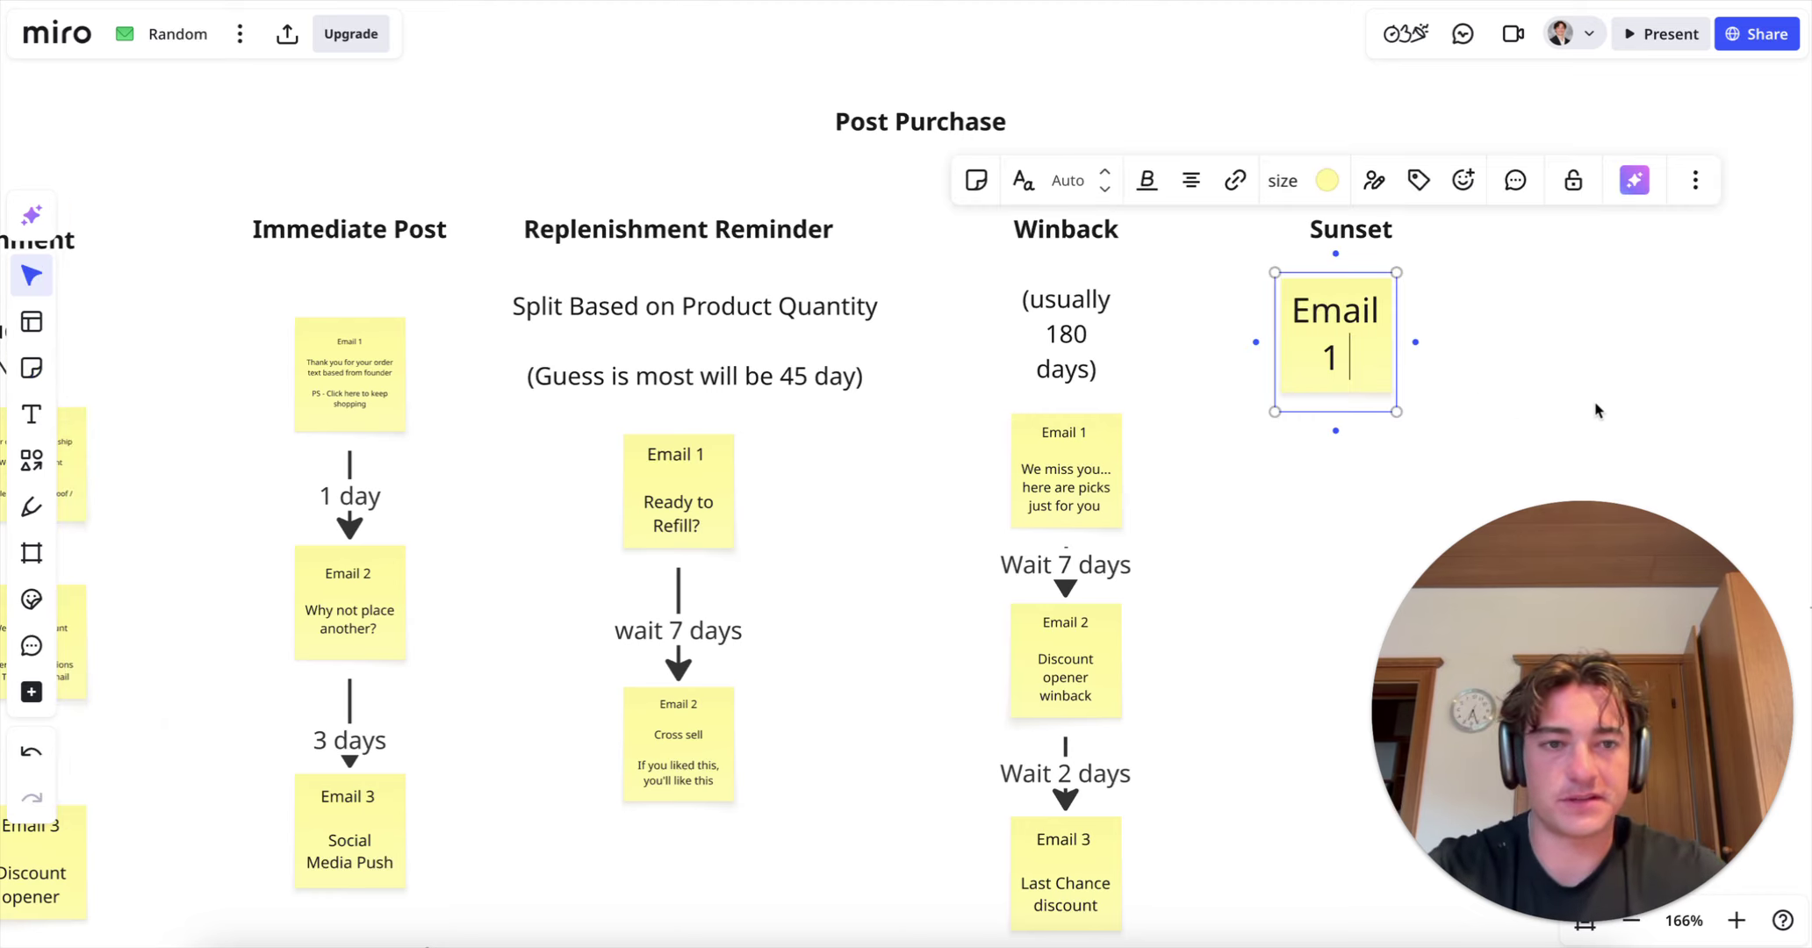
{"action": "left_click", "coordinate": [1639, 388]}
{"action": "double_click", "coordinate": [1385, 231]}
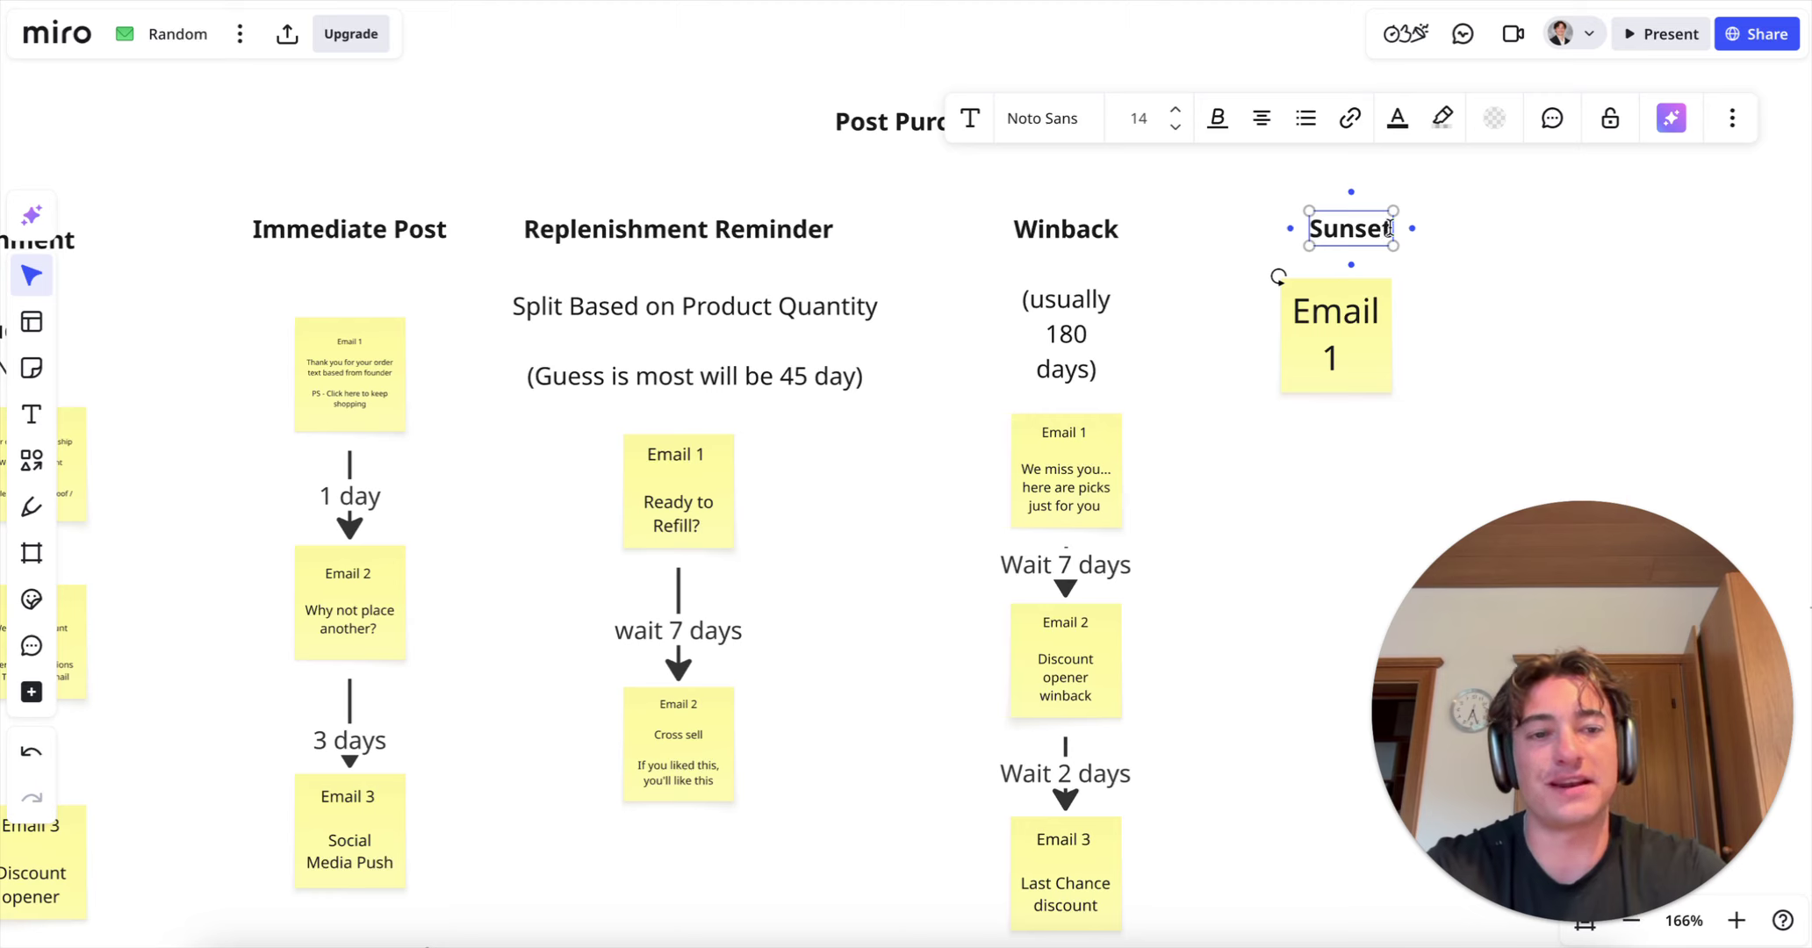
{"action": "left_click", "coordinate": [1464, 365]}
{"action": "left_click_drag", "start_coordinate": [1359, 339], "coordinate": [1376, 356]}
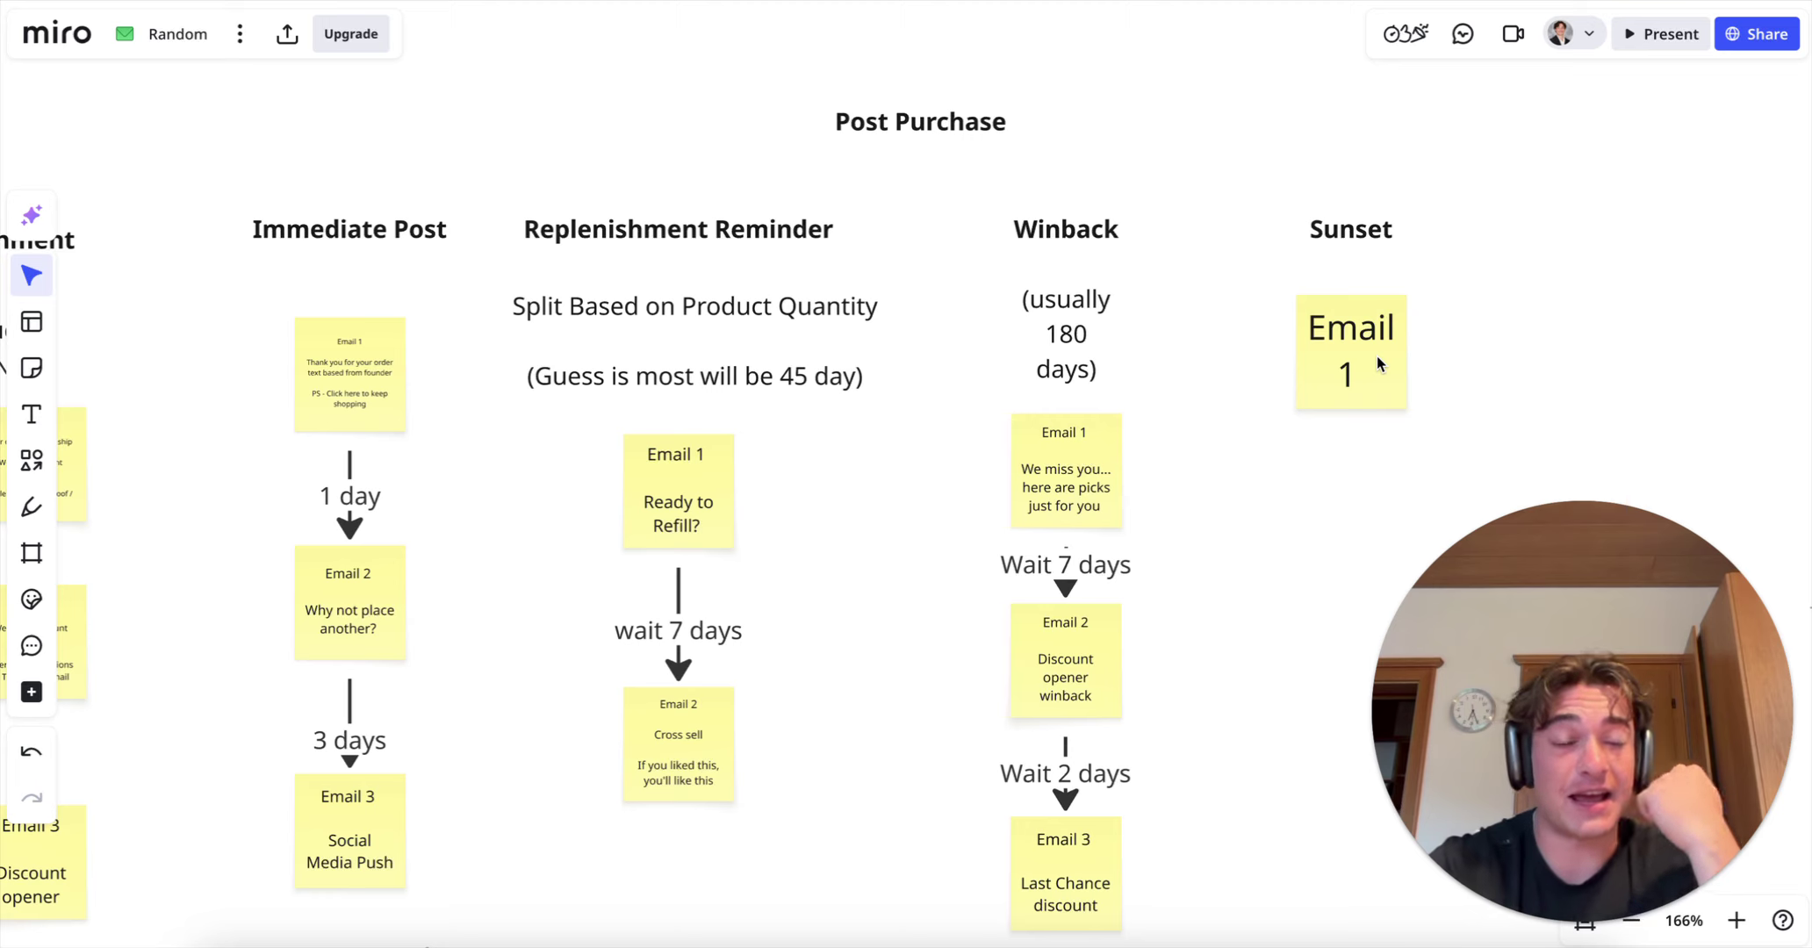
Step: Add the text "IS this it? Click here to stay subscribed" below "Email 1" on the Sunset sticky note
{"action": "double_click", "coordinate": [1376, 356]}
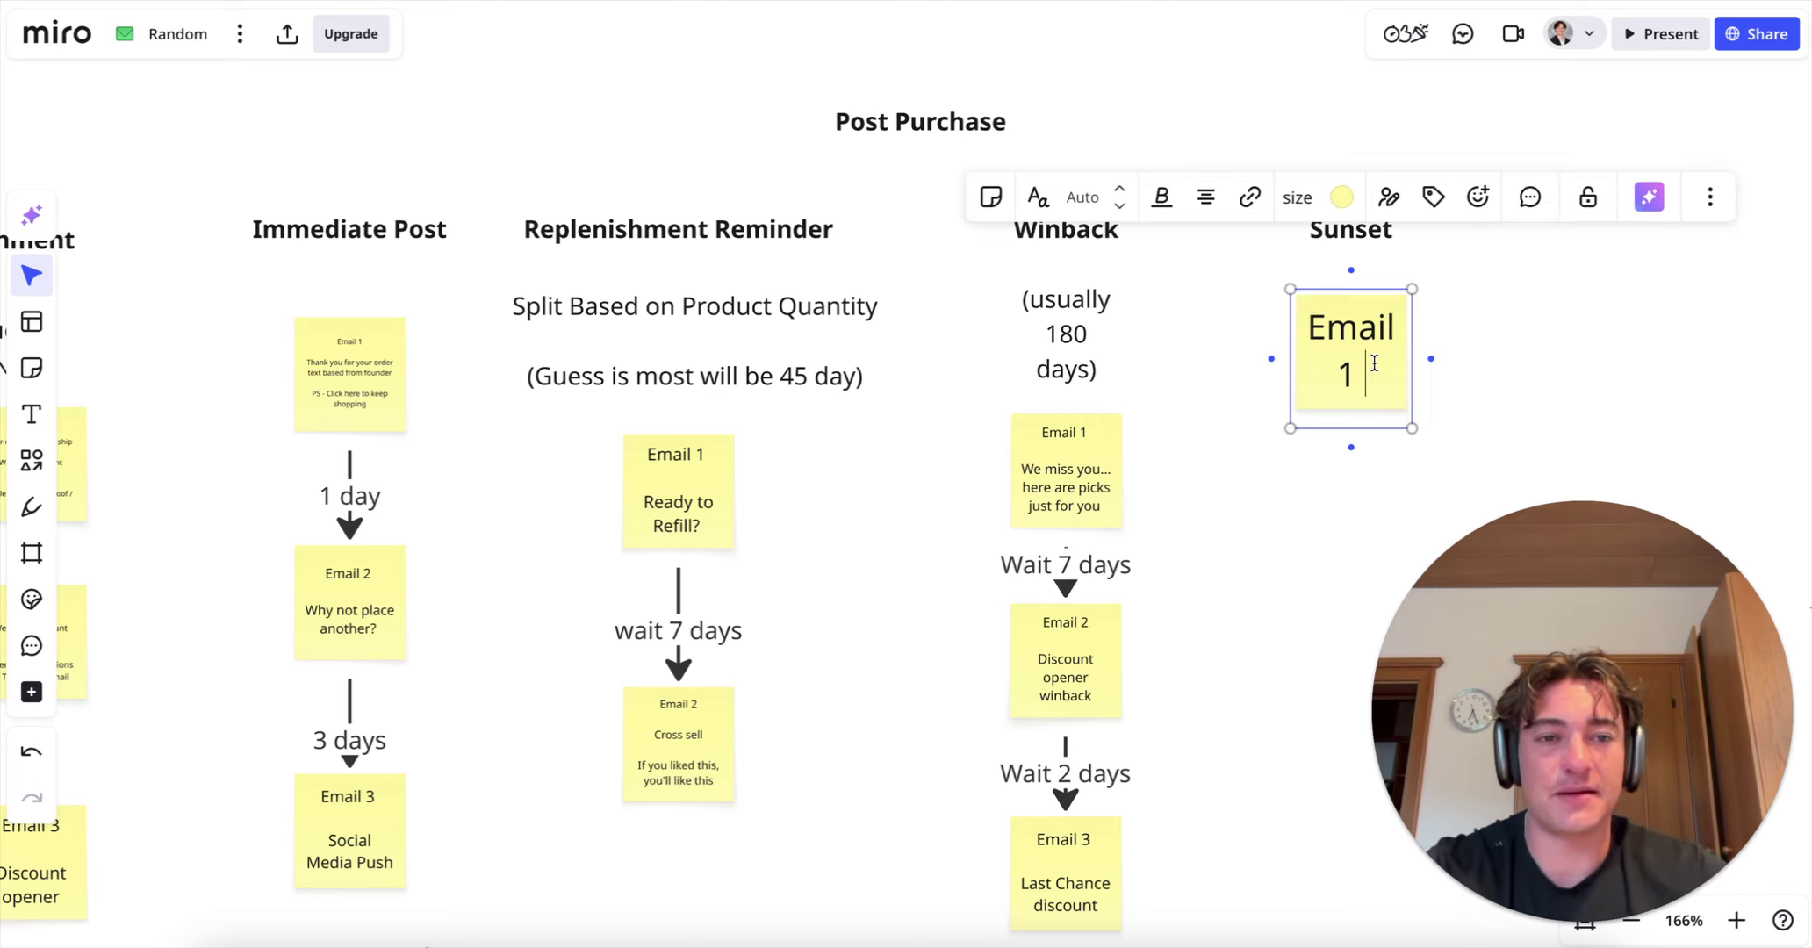
{"action": "key", "text": "Return"}
{"action": "key", "text": "Return"}
{"action": "type", "text": "IS this"}
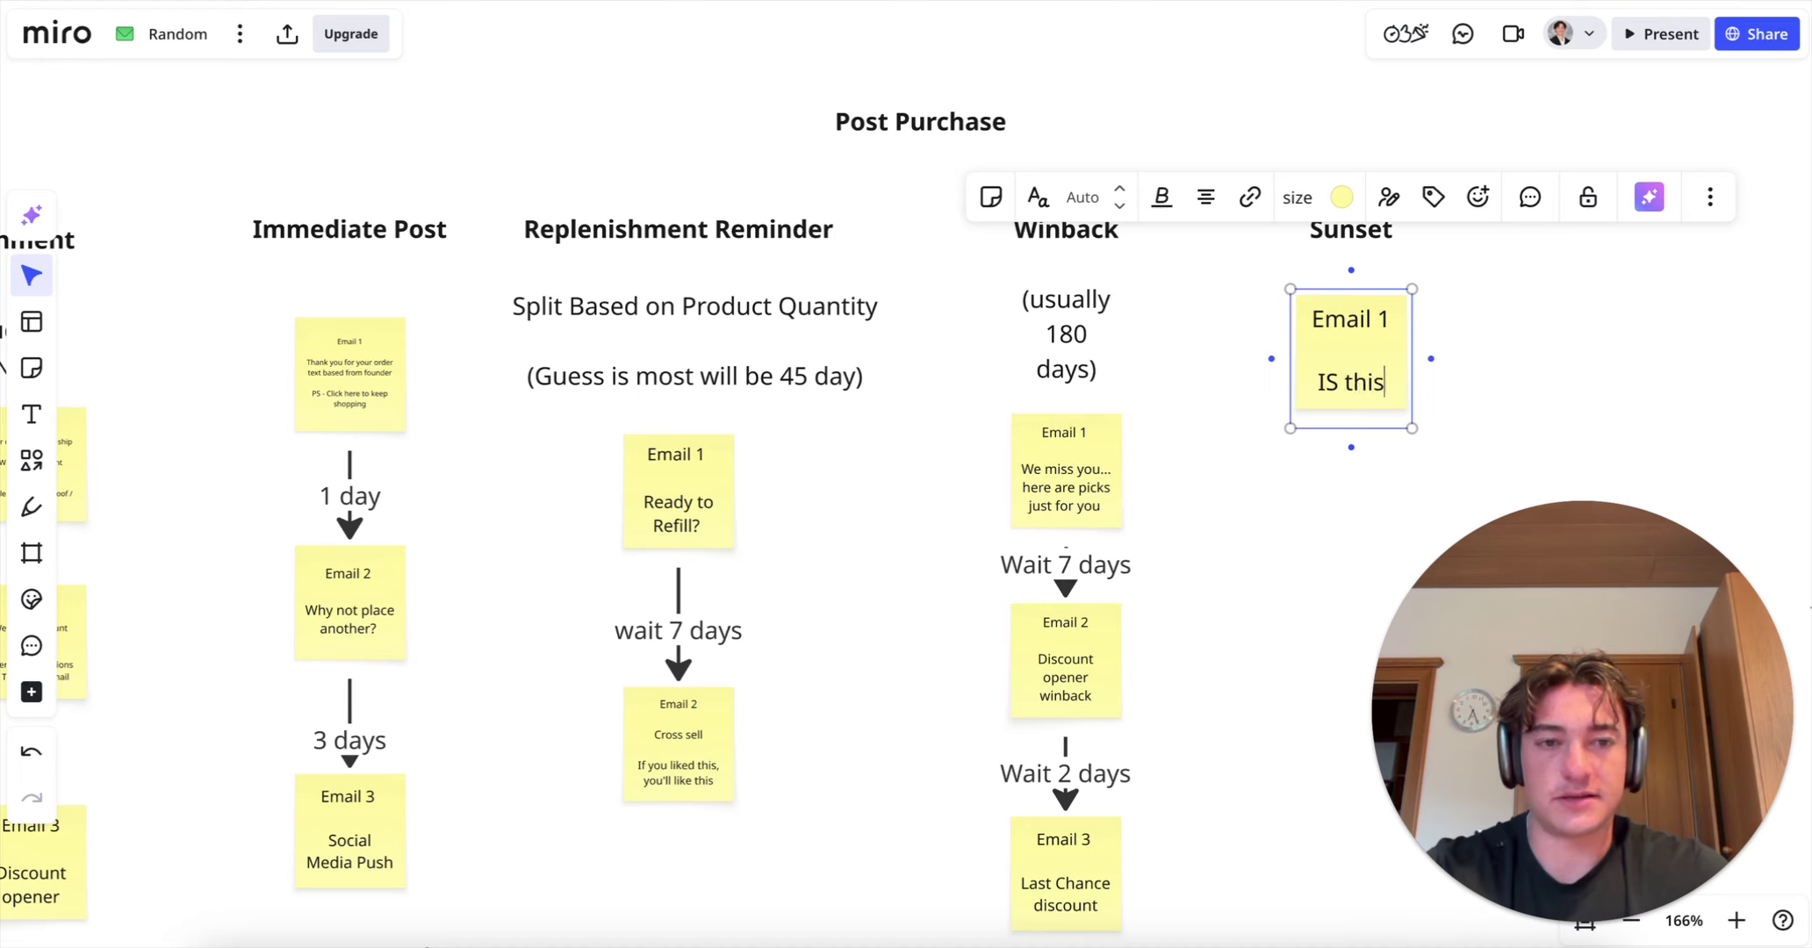
{"action": "type", "text": " it? C"}
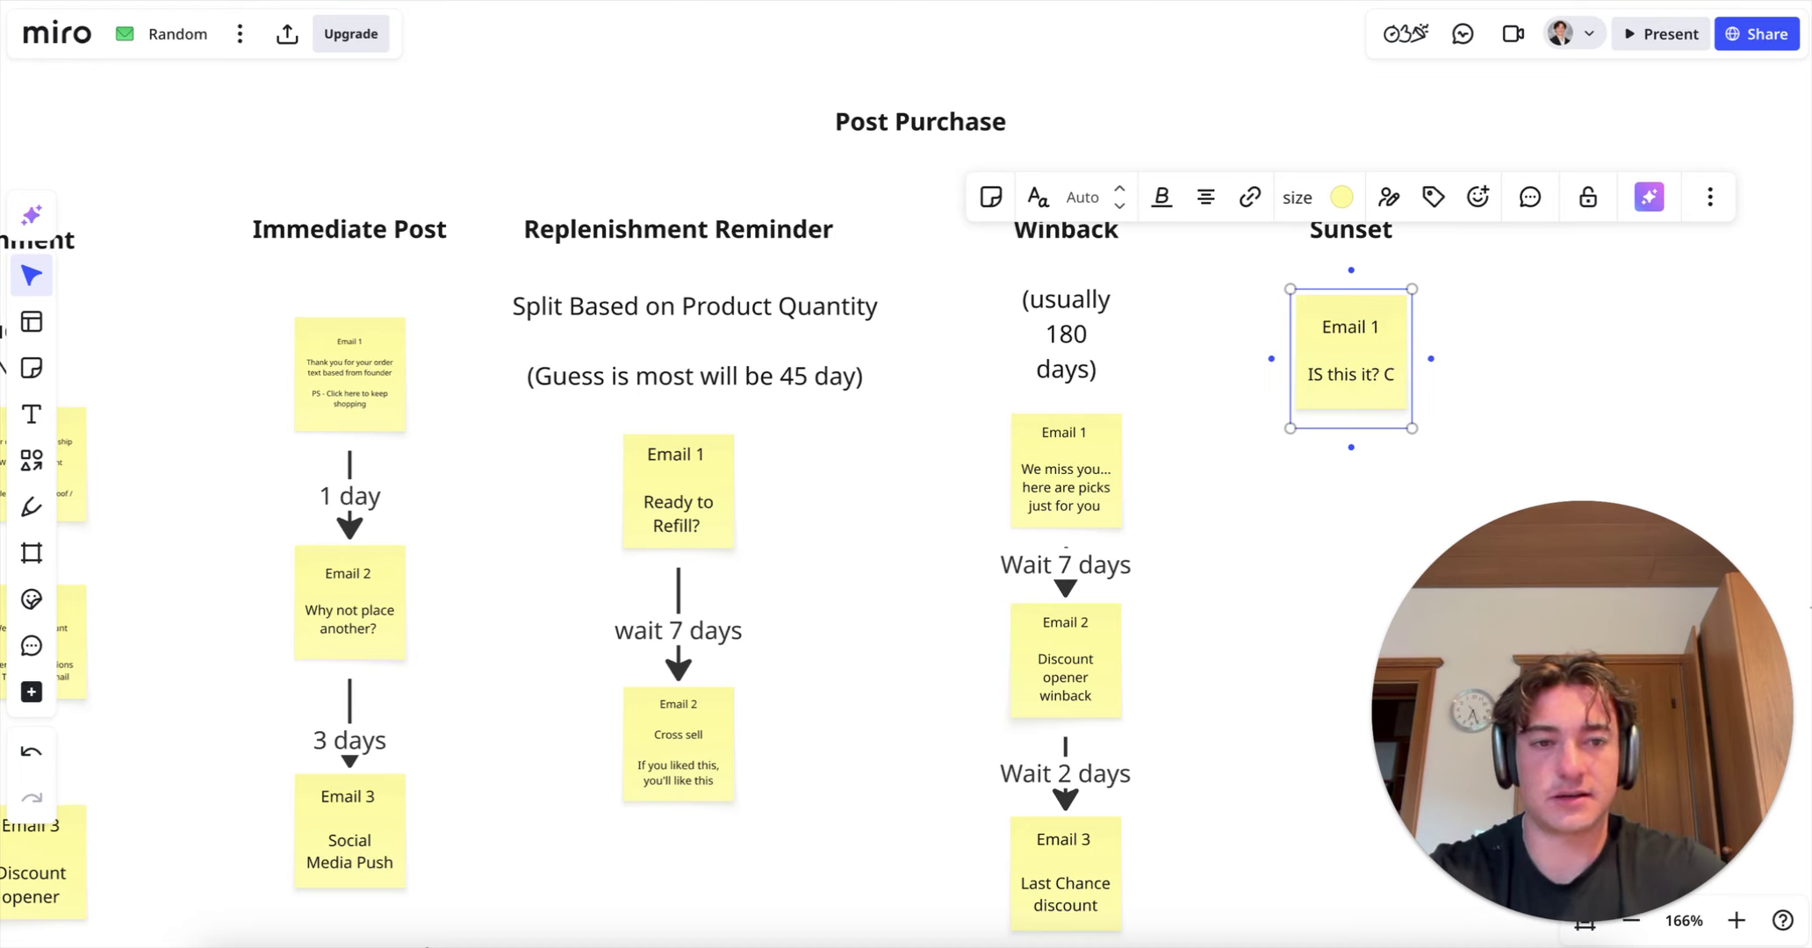
{"action": "type", "text": "lcik here to stay"}
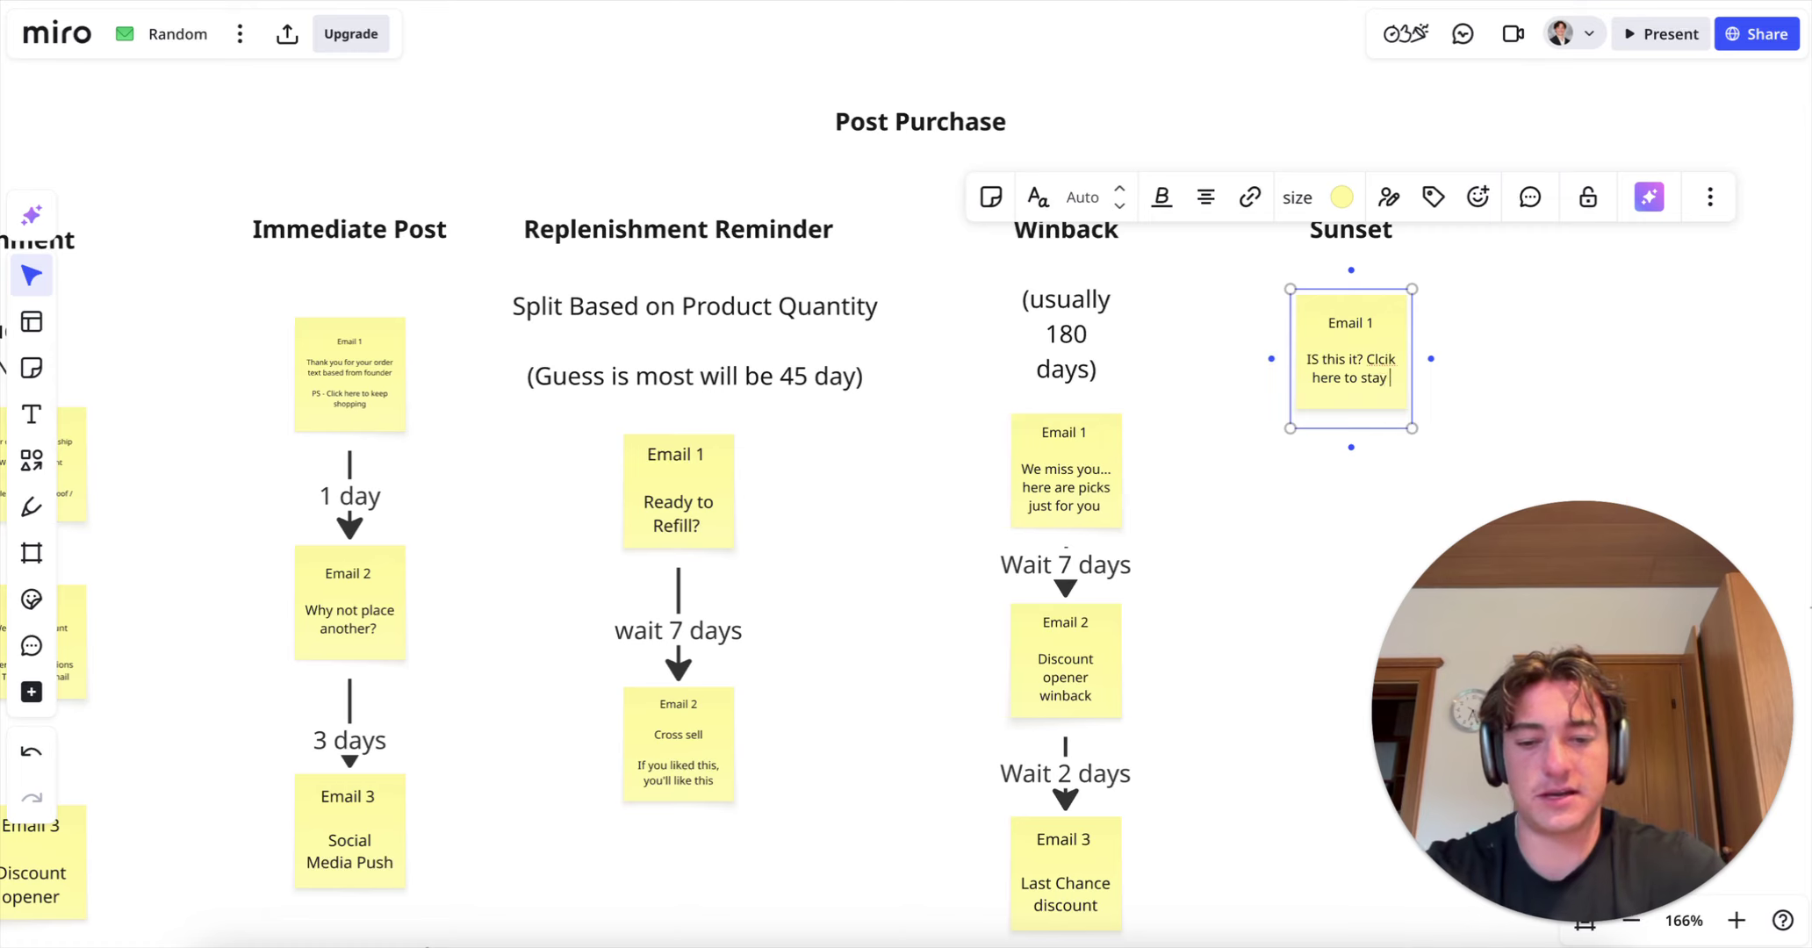
{"action": "type", "text": " subscribed"}
{"action": "double_click", "coordinate": [1381, 350]}
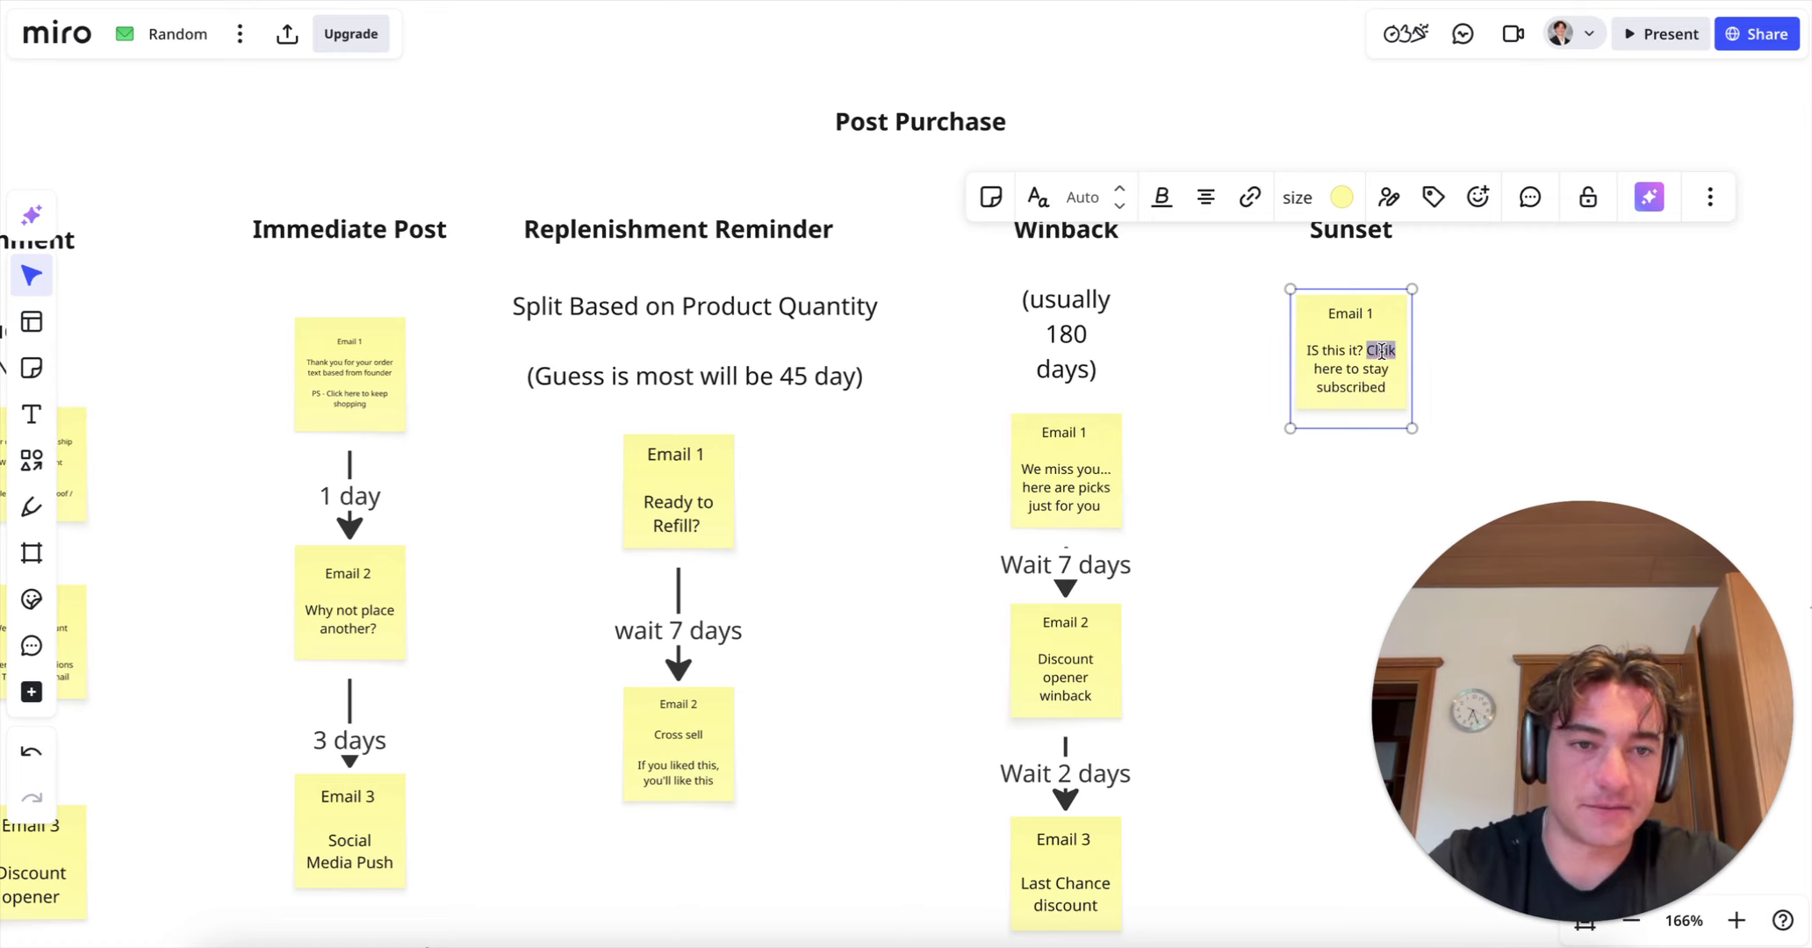
{"action": "type", "text": "Click"}
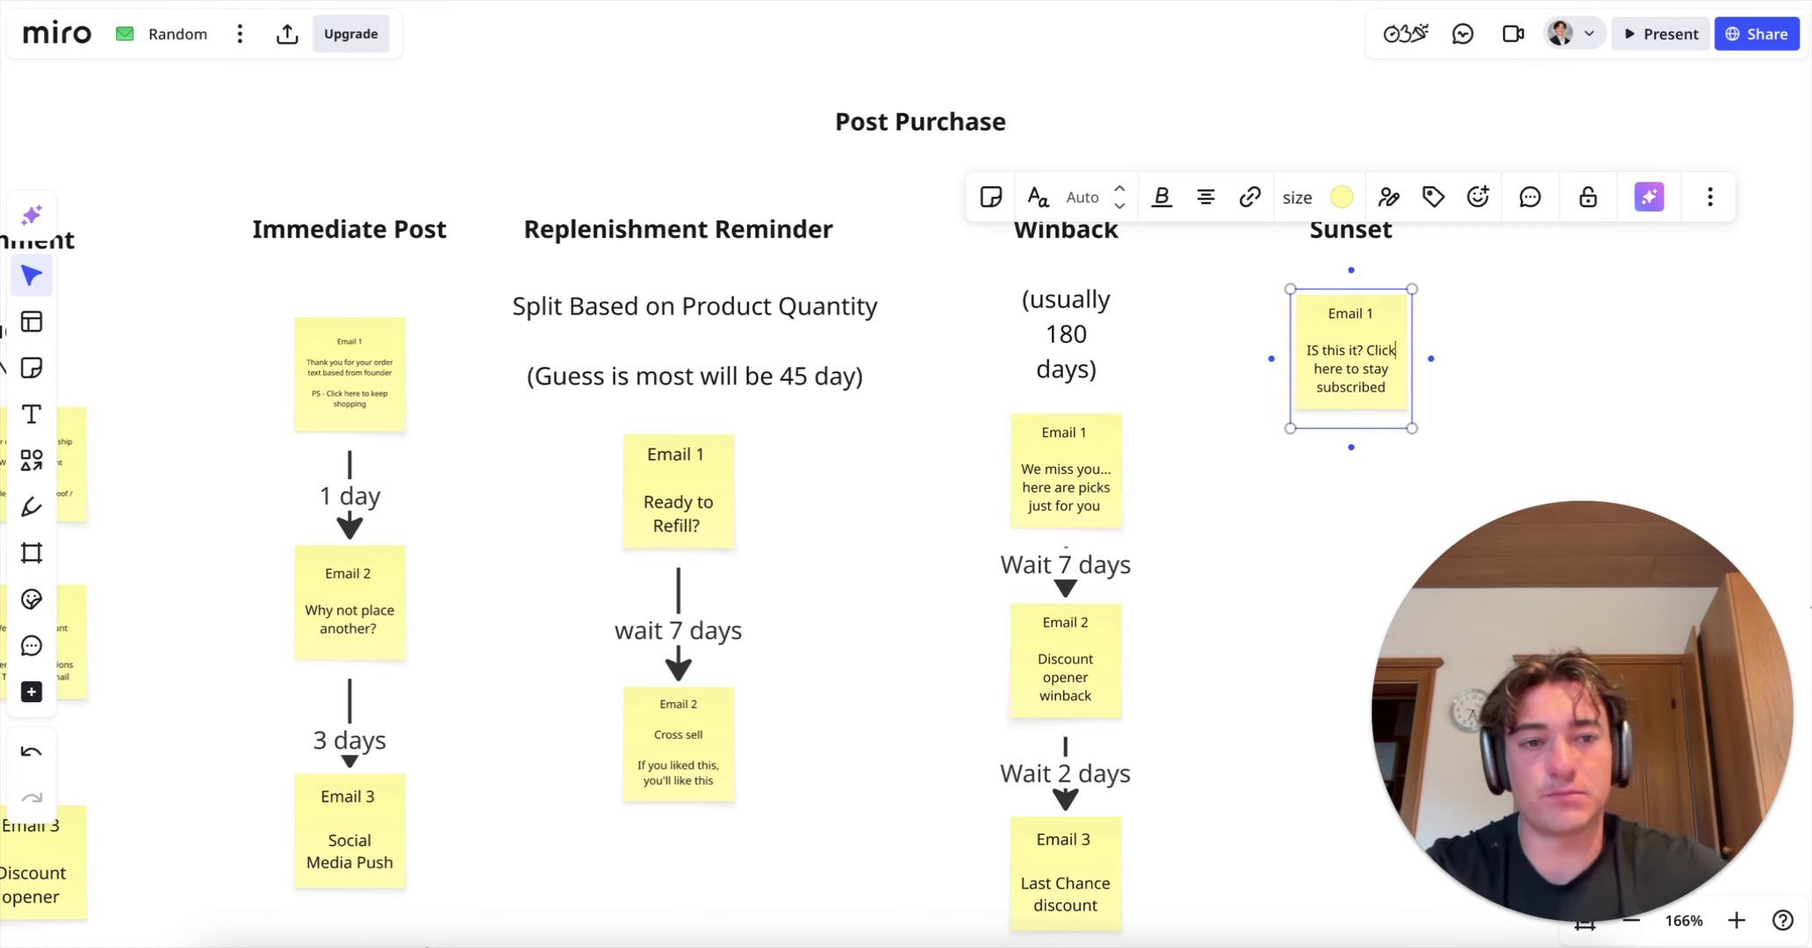
{"action": "left_click", "coordinate": [1423, 536]}
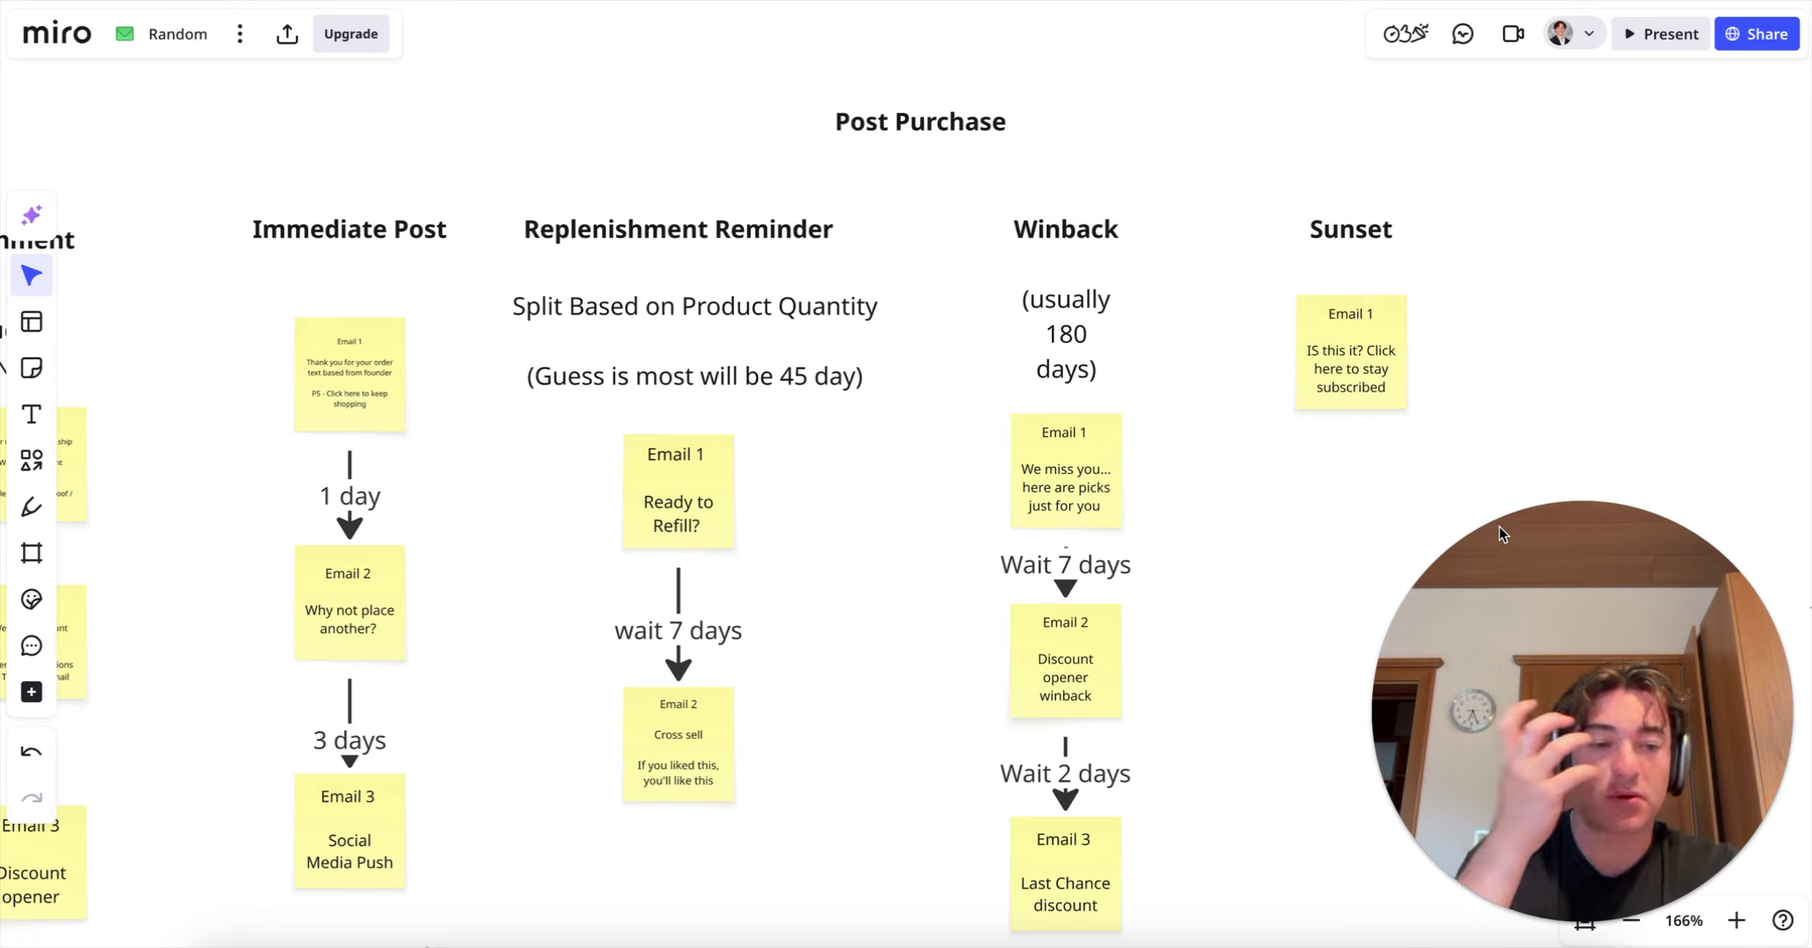
Step: Review the Pre Purchase and Post Purchase columns together with the business performance summary above them
{"action": "scroll", "coordinate": [1265, 629], "scroll_direction": "down", "scroll_amount": 3}
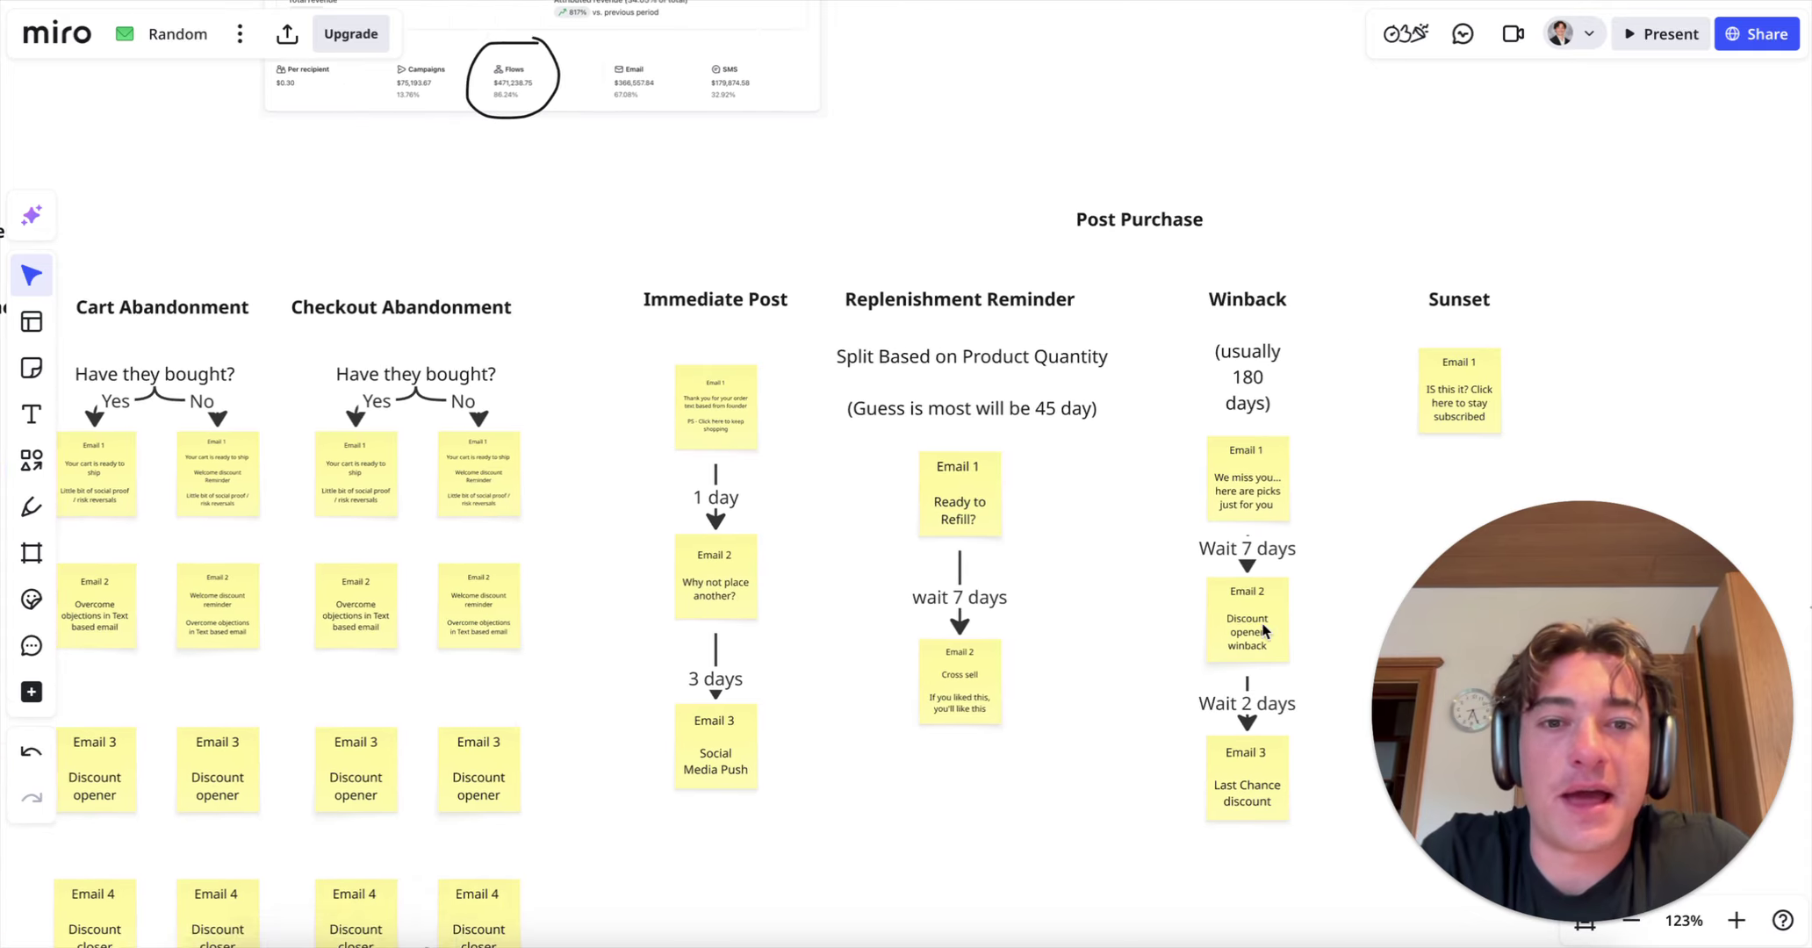
{"action": "scroll", "coordinate": [1265, 629], "scroll_direction": "down", "scroll_amount": 3}
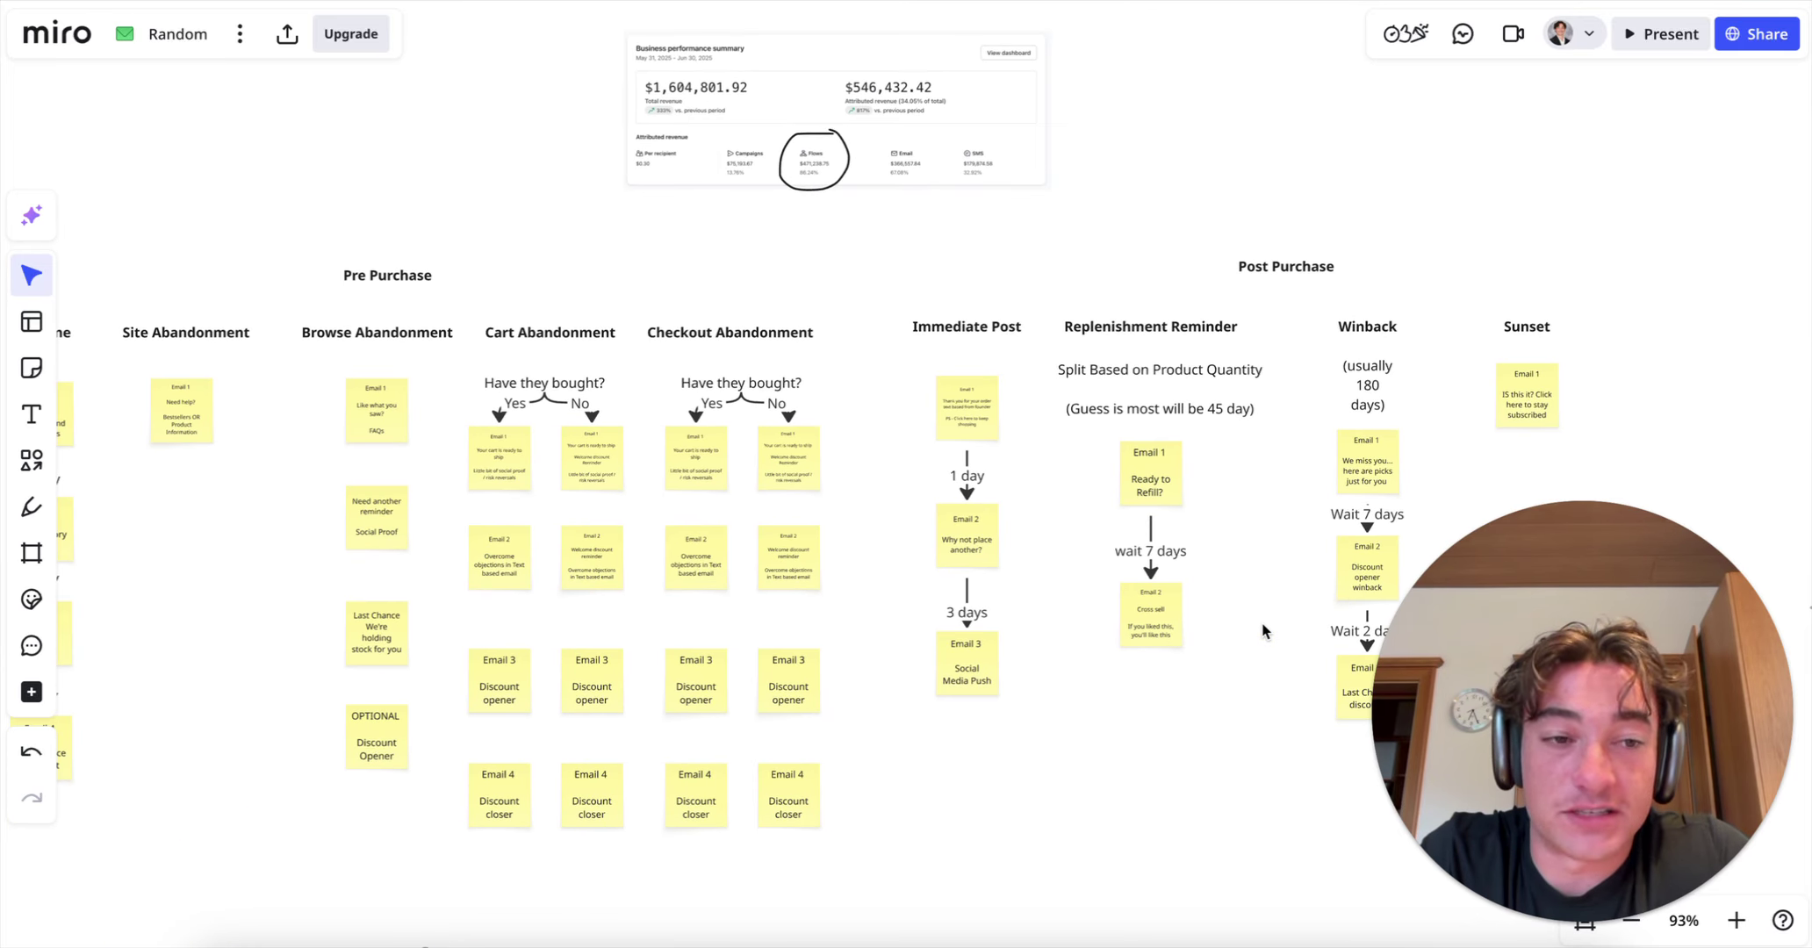
{"action": "scroll", "coordinate": [1129, 575], "scroll_direction": "down", "scroll_amount": 1}
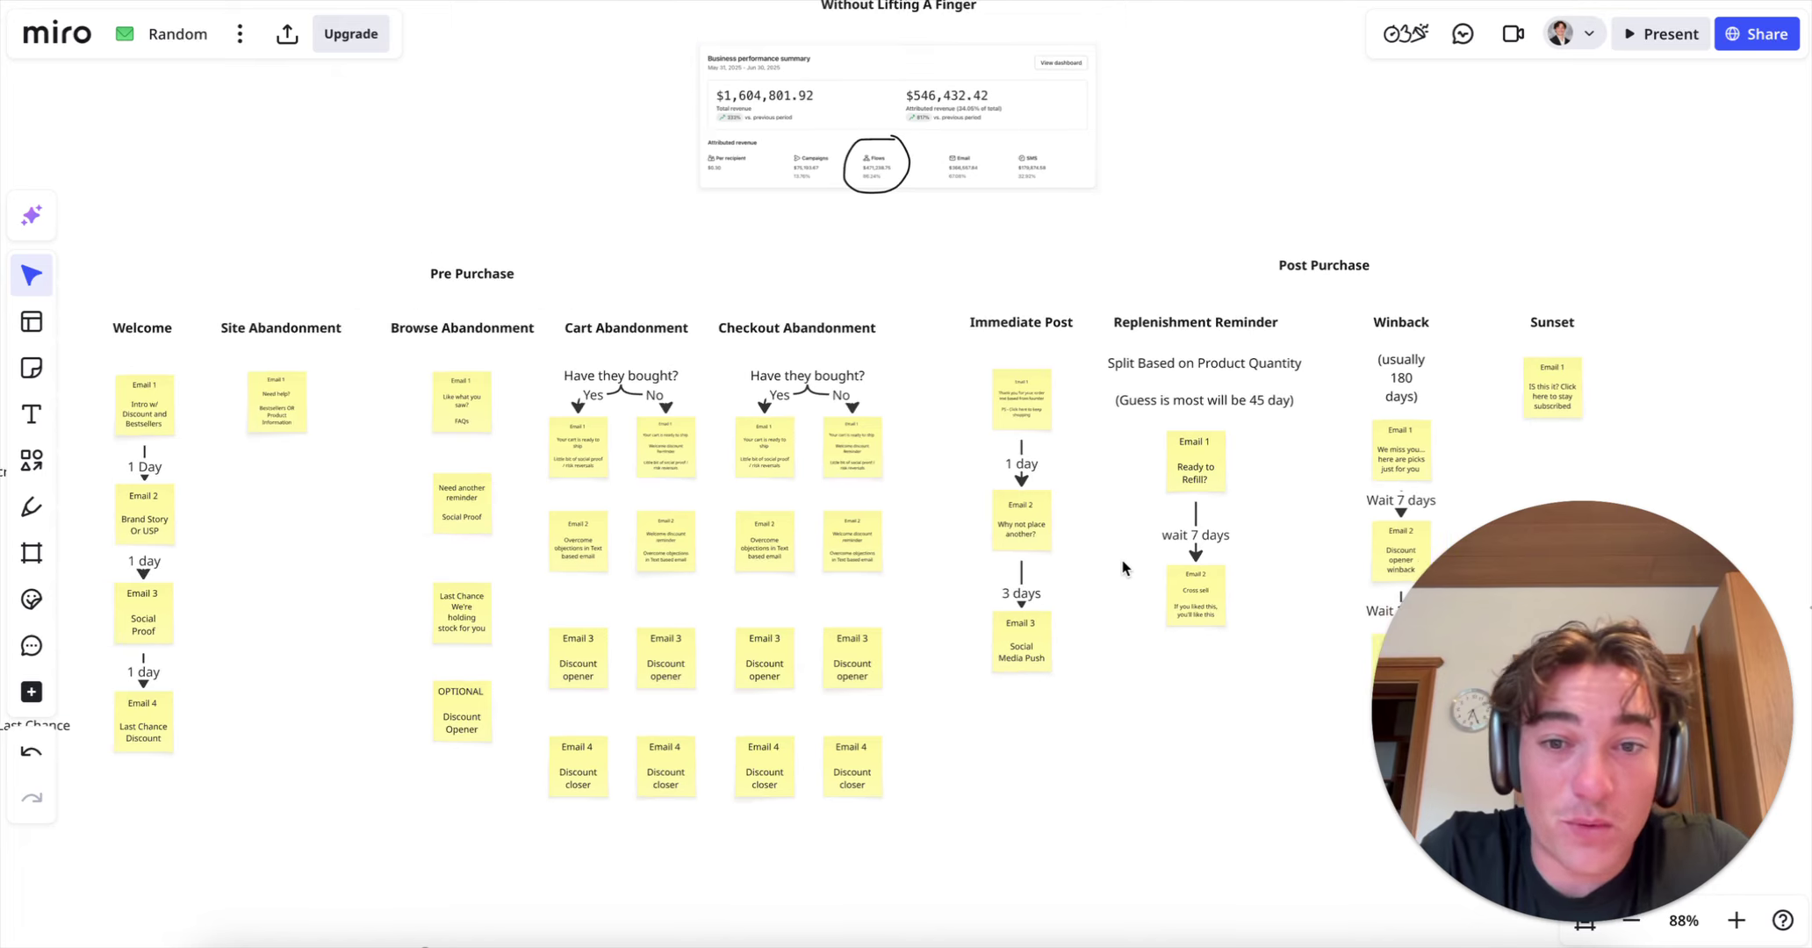
{"action": "scroll", "coordinate": [1124, 562], "scroll_direction": "left", "scroll_amount": 1}
{"action": "scroll", "coordinate": [594, 520], "scroll_direction": "left", "scroll_amount": 1}
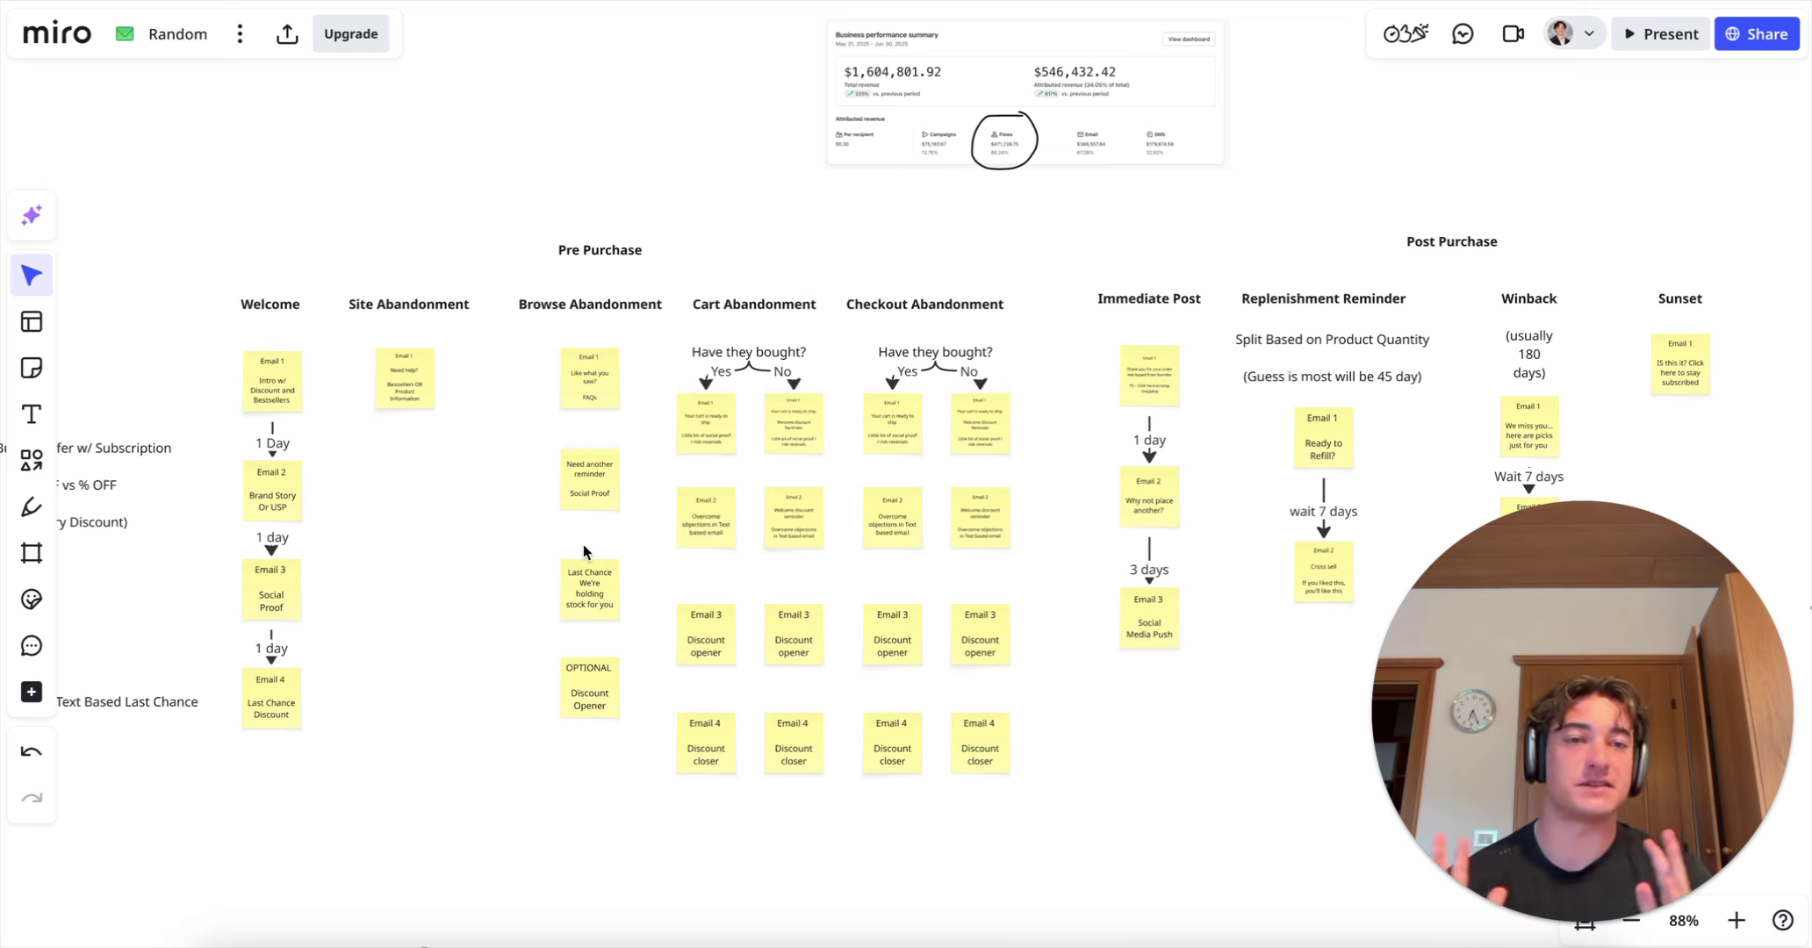
{"action": "scroll", "coordinate": [904, 46], "scroll_direction": "up", "scroll_amount": 3}
{"action": "scroll", "coordinate": [990, 212], "scroll_direction": "up", "scroll_amount": 2}
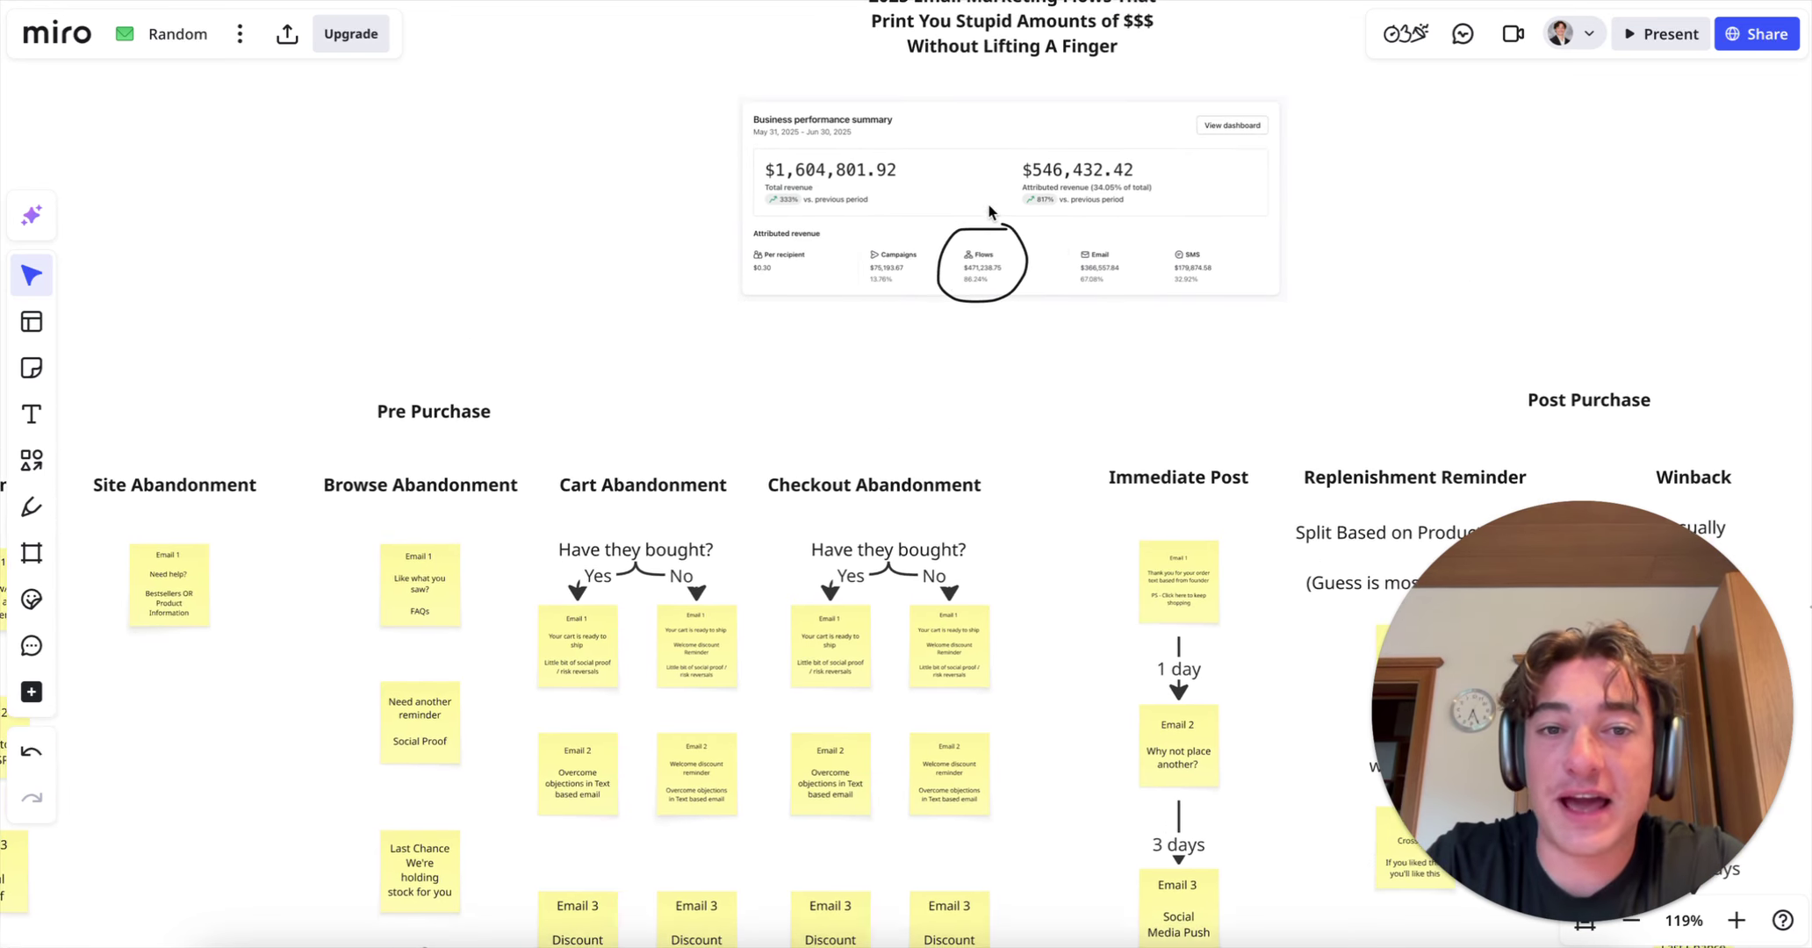
{"action": "scroll", "coordinate": [990, 211], "scroll_direction": "down", "scroll_amount": 3}
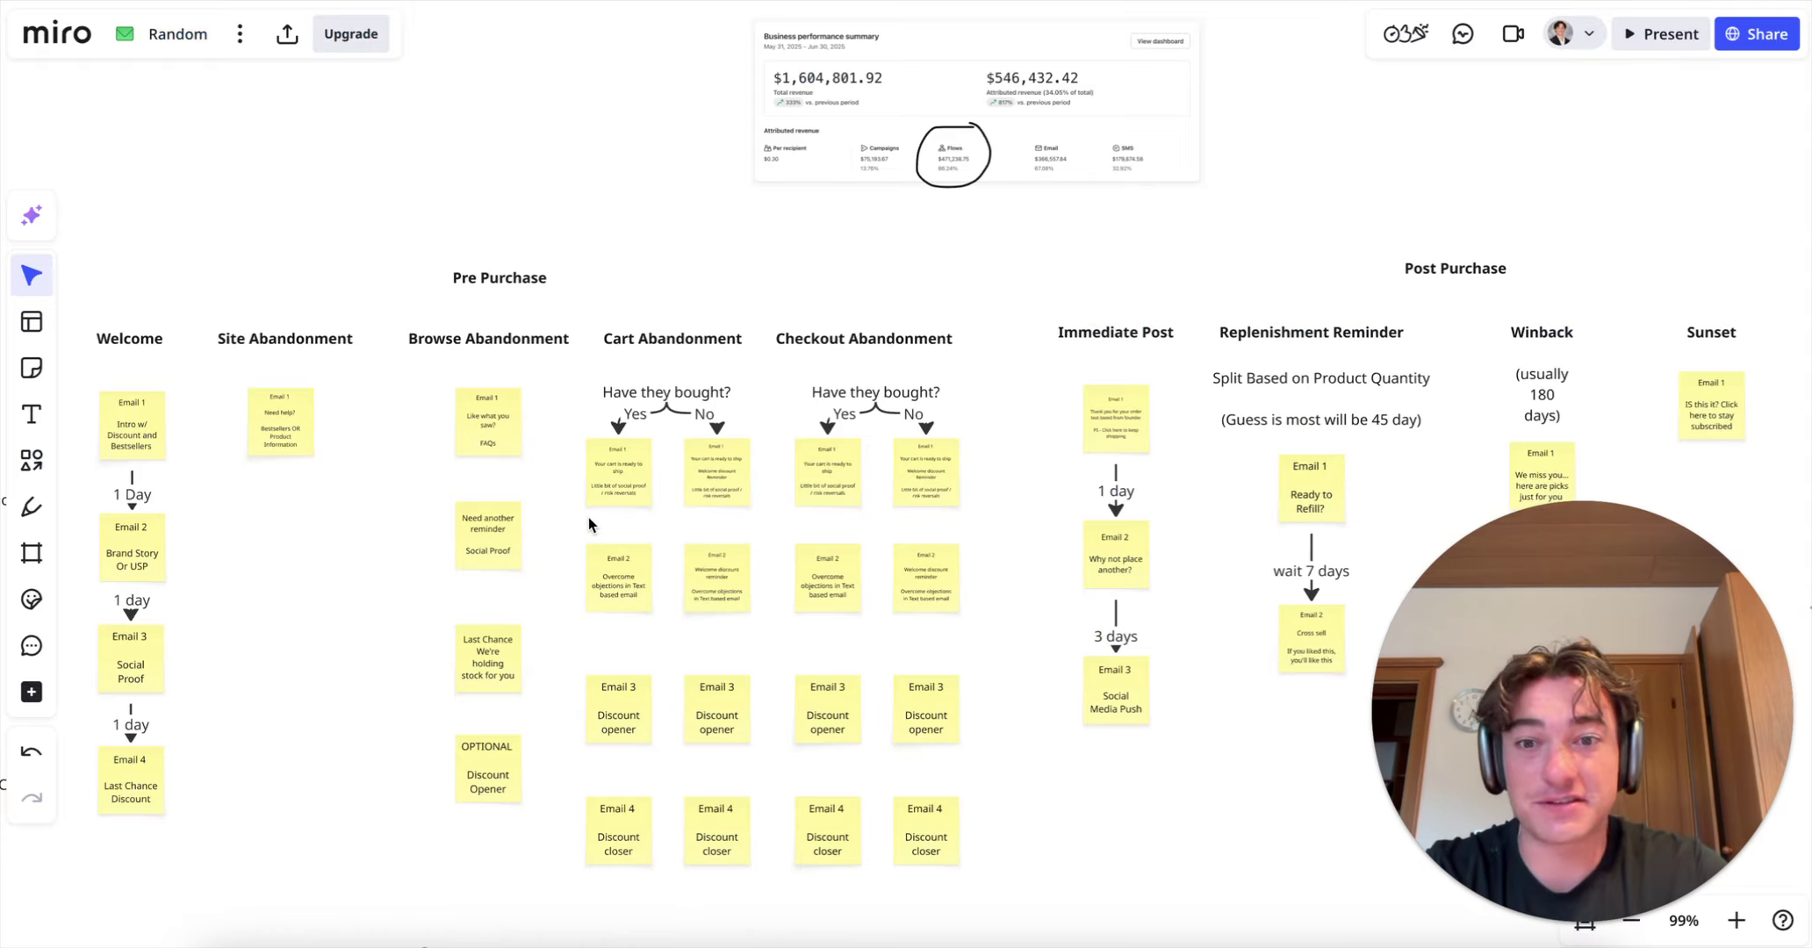
Step: Duplicate the Sunset heading, place the copy to its right in the same row and change its text to "Subscription activated"
{"action": "scroll", "coordinate": [603, 518], "scroll_direction": "right", "scroll_amount": 10}
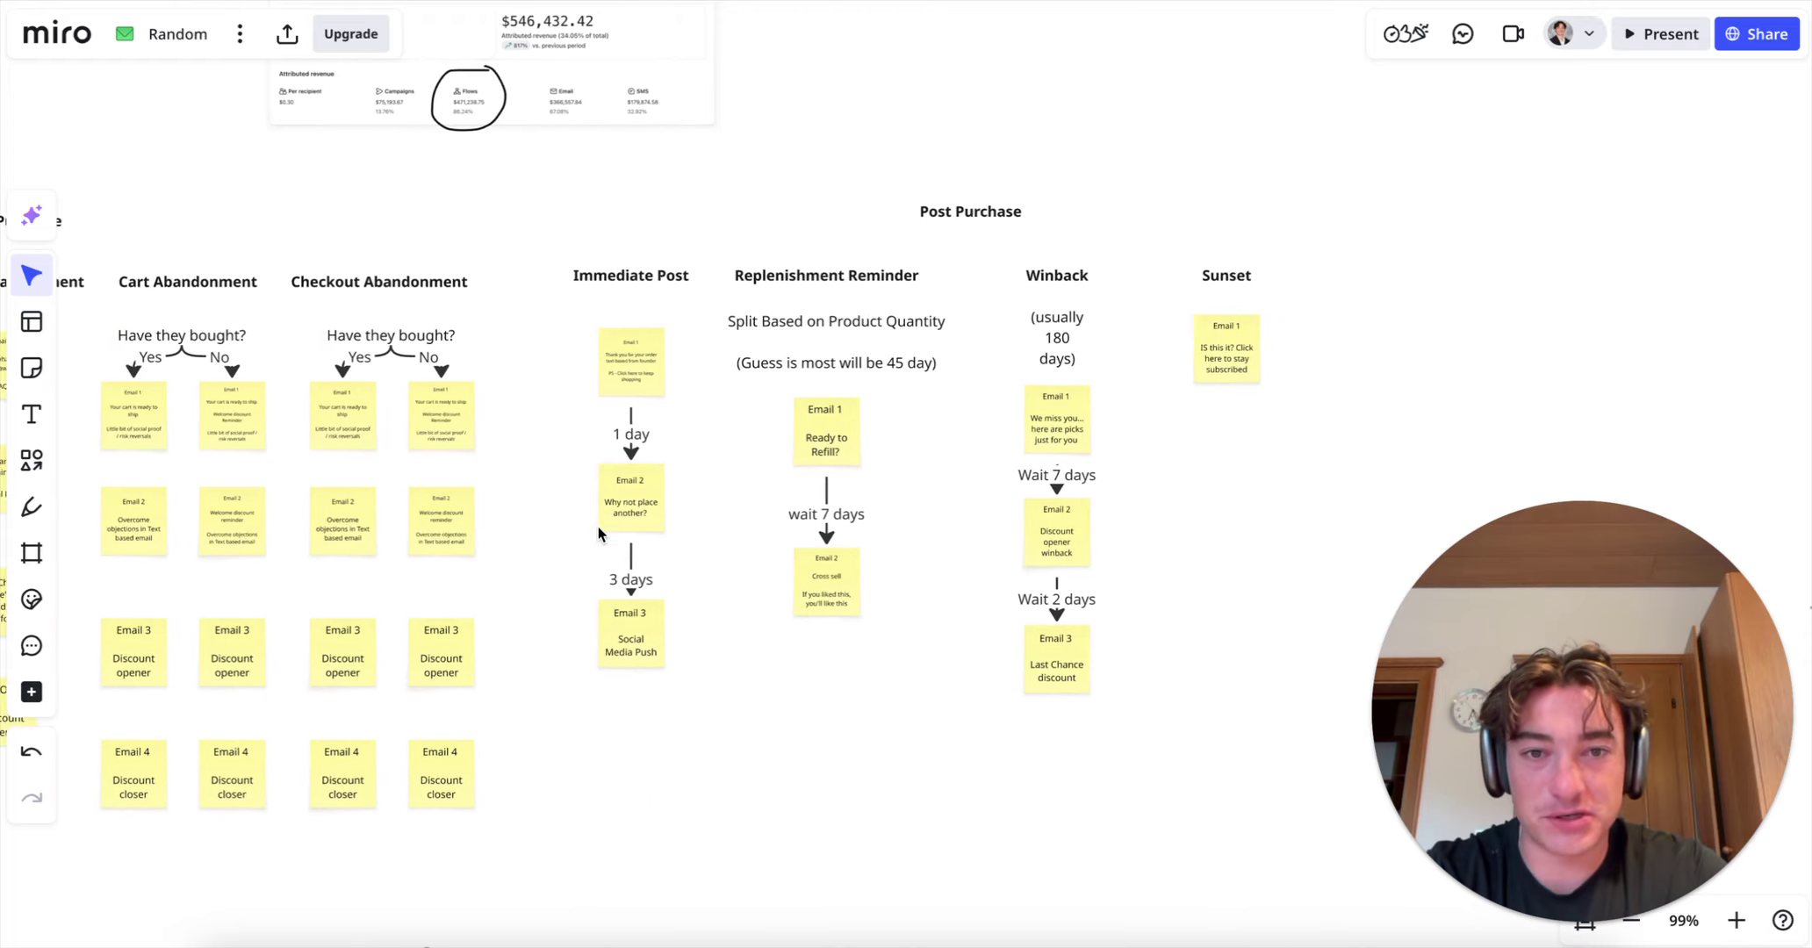
{"action": "left_click", "coordinate": [1119, 271]}
{"action": "key", "text": "Delete"}
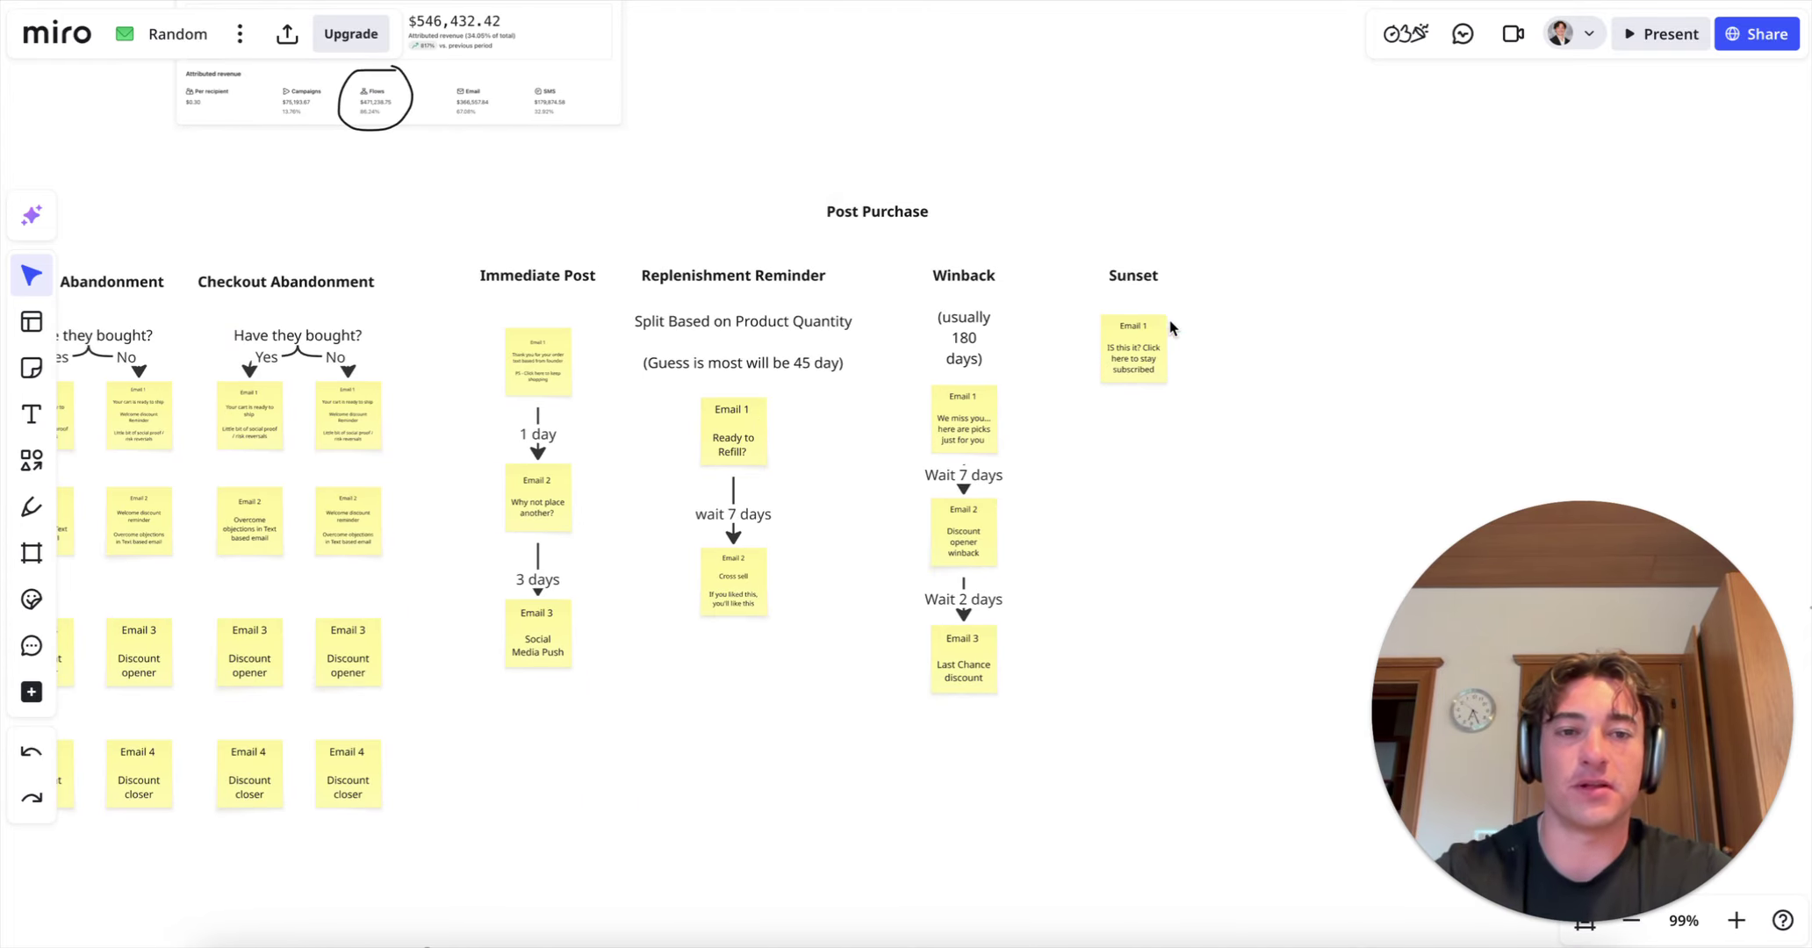
{"action": "left_click", "coordinate": [1137, 283]}
{"action": "key", "text": "ctrl+d"}
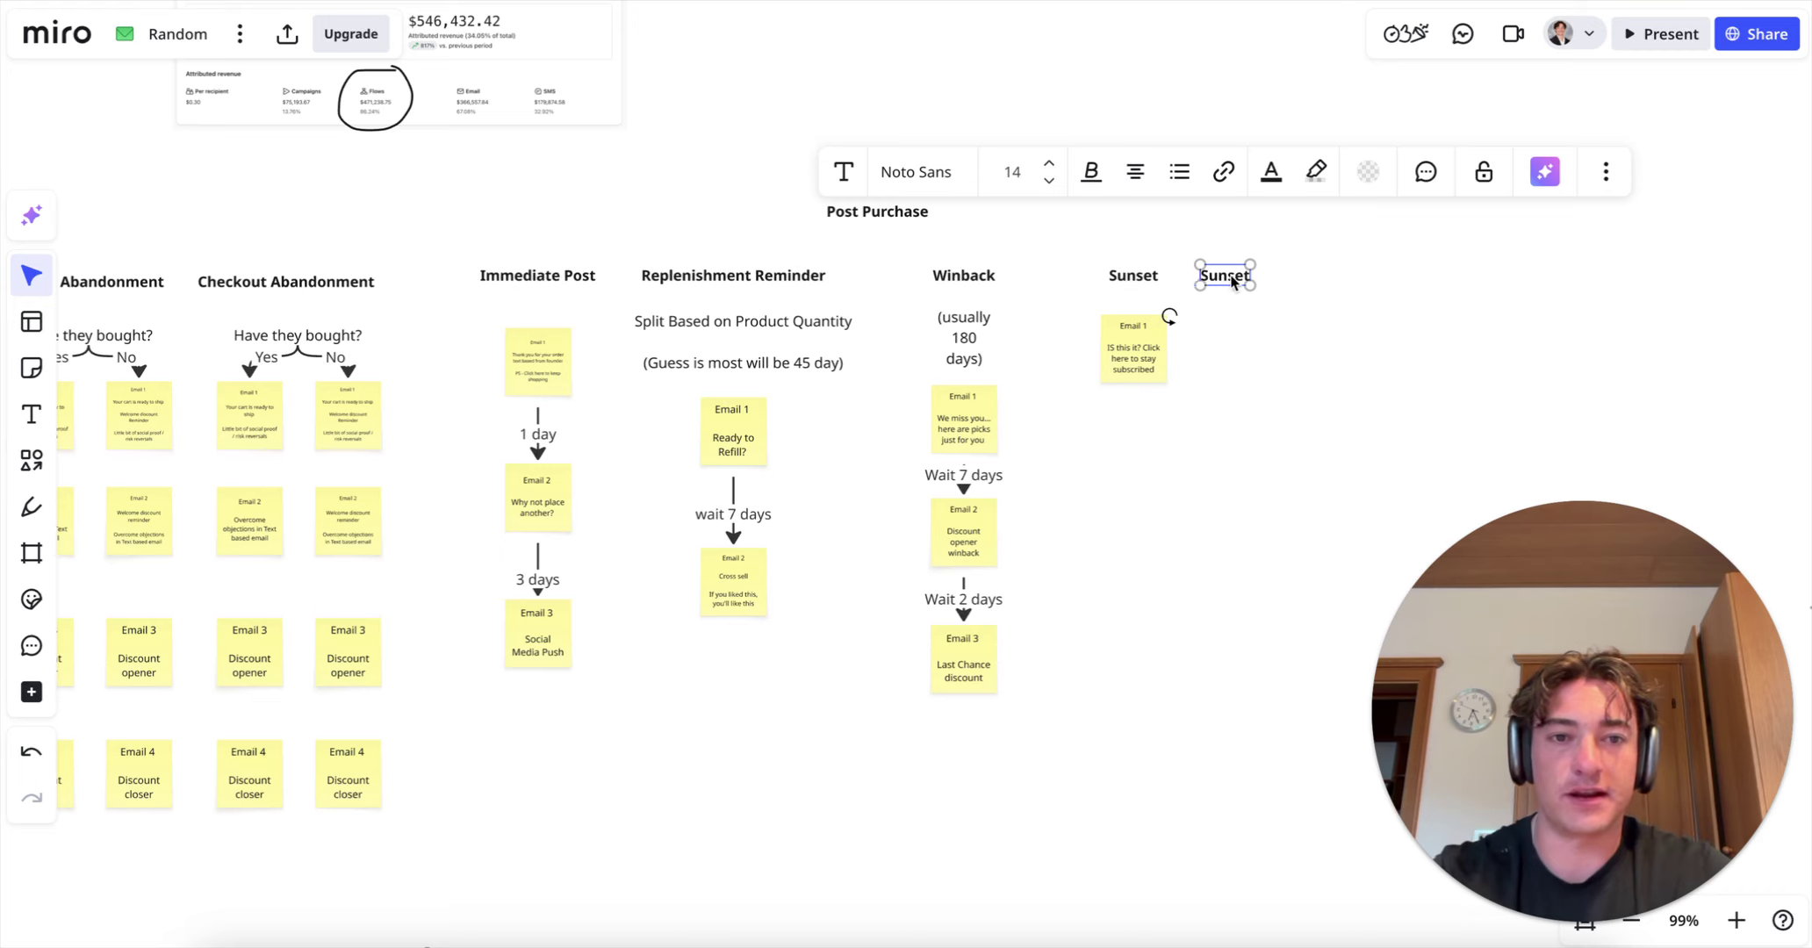
{"action": "left_click_drag", "start_coordinate": [1232, 281], "coordinate": [1303, 281]}
{"action": "double_click", "coordinate": [1289, 277]}
{"action": "type", "text": "Subscript"}
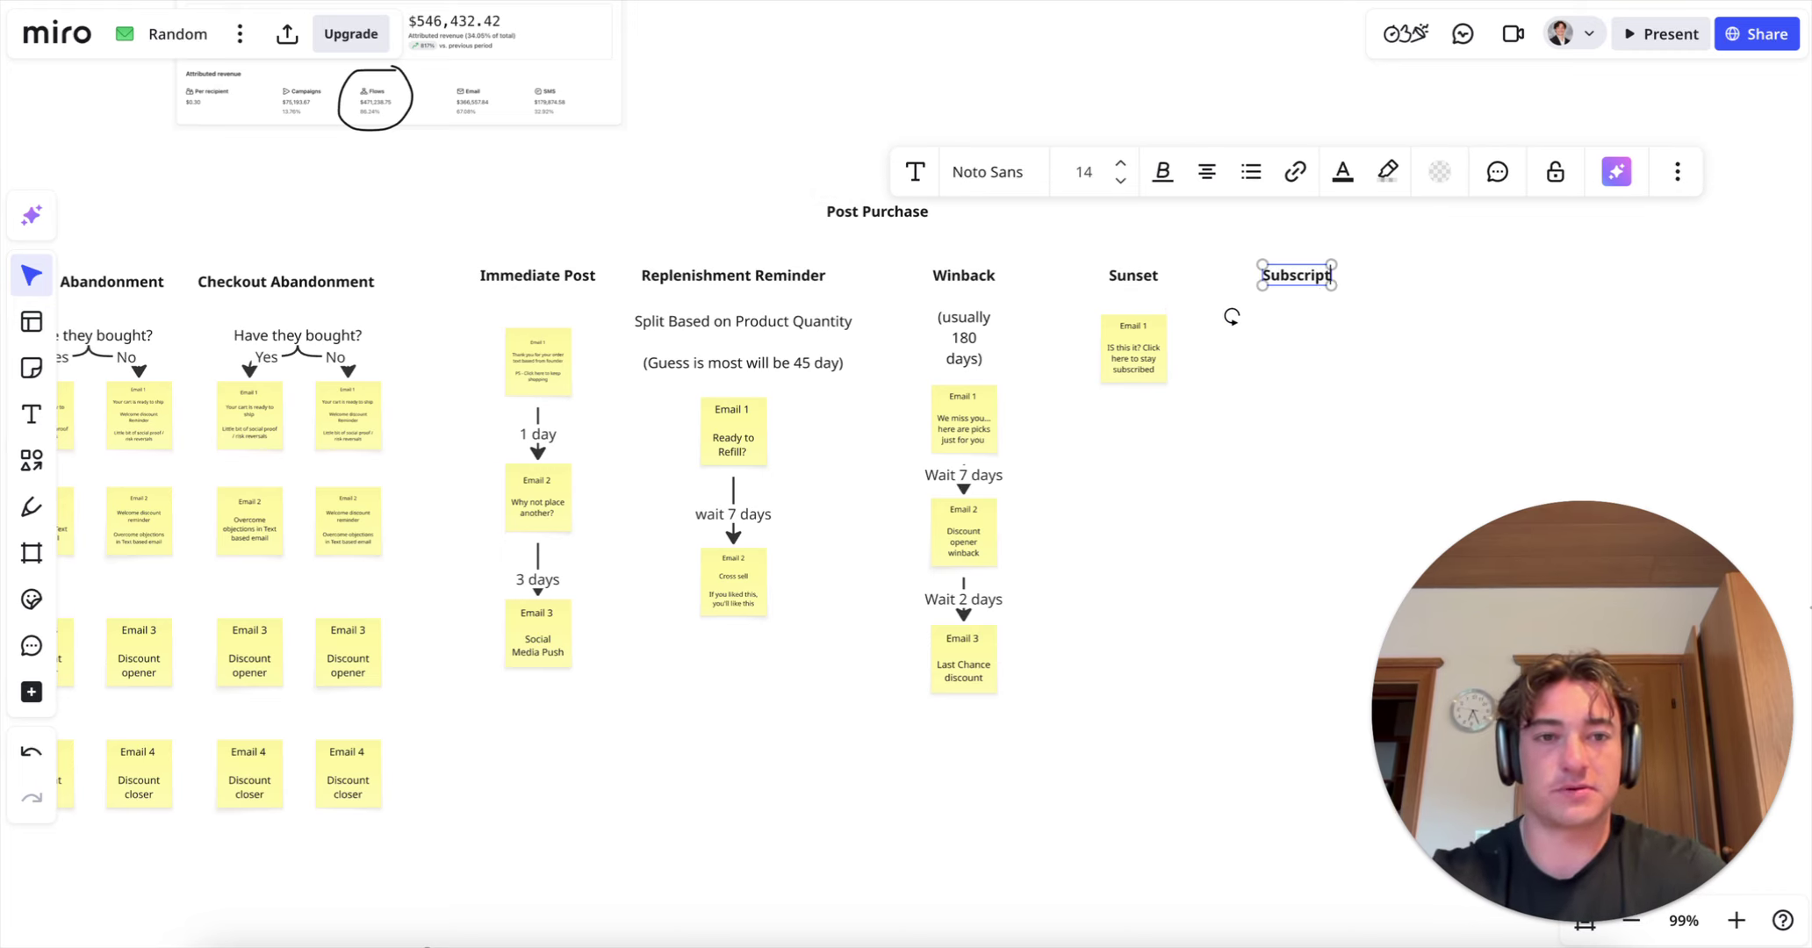
{"action": "type", "text": "ion activated"}
Step: Add the lines "Subscription cancelled" and "Lapsed subscriber winback" under "Subscription activated" and widen the text box to fit each on one line
{"action": "key", "text": "Return"}
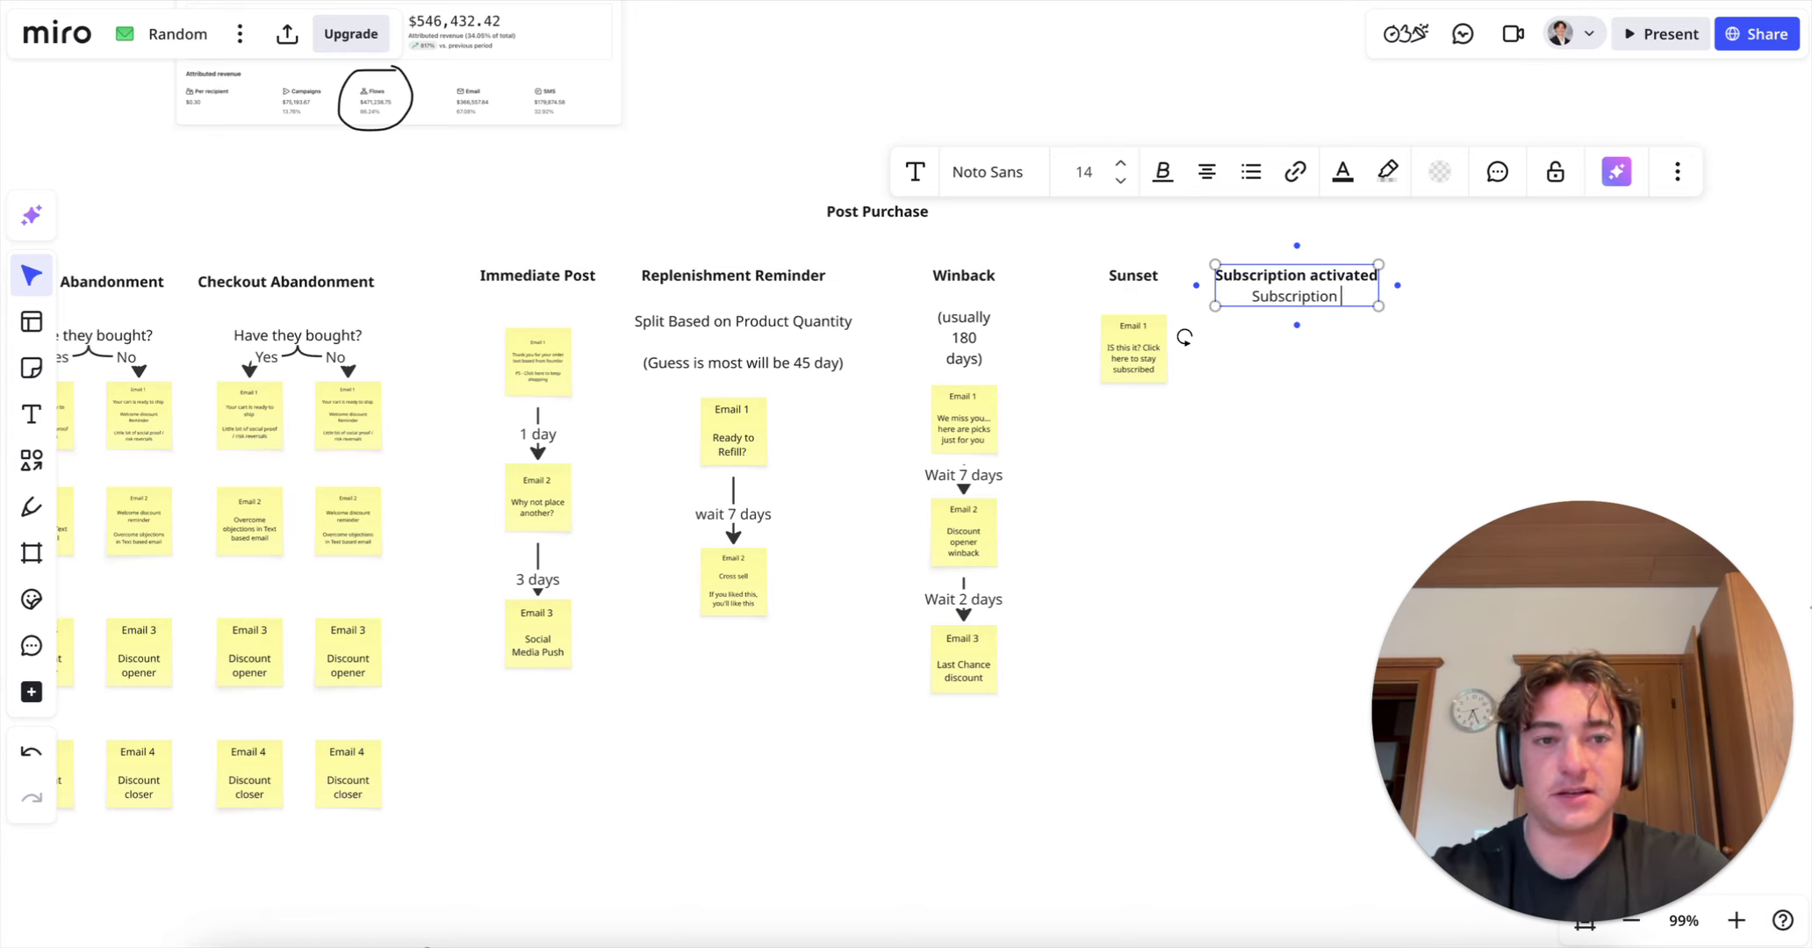
{"action": "type", "text": "Subscription cancelled"}
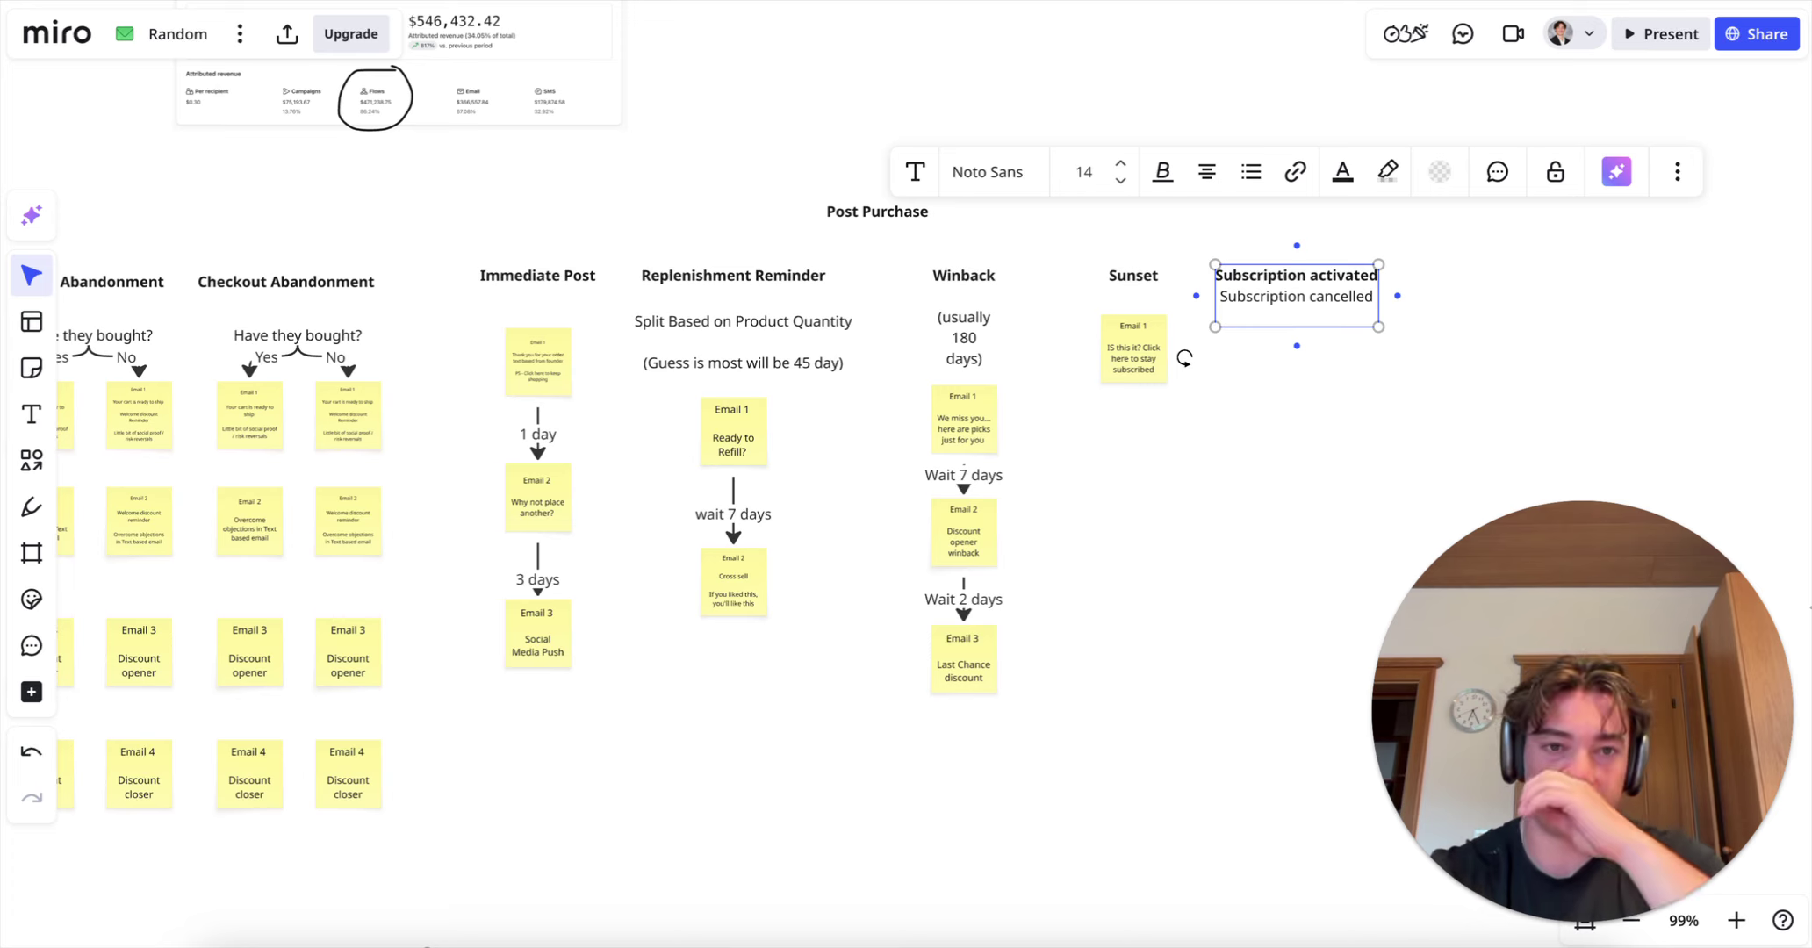
{"action": "type", "text": "Lapsed Subscriber"}
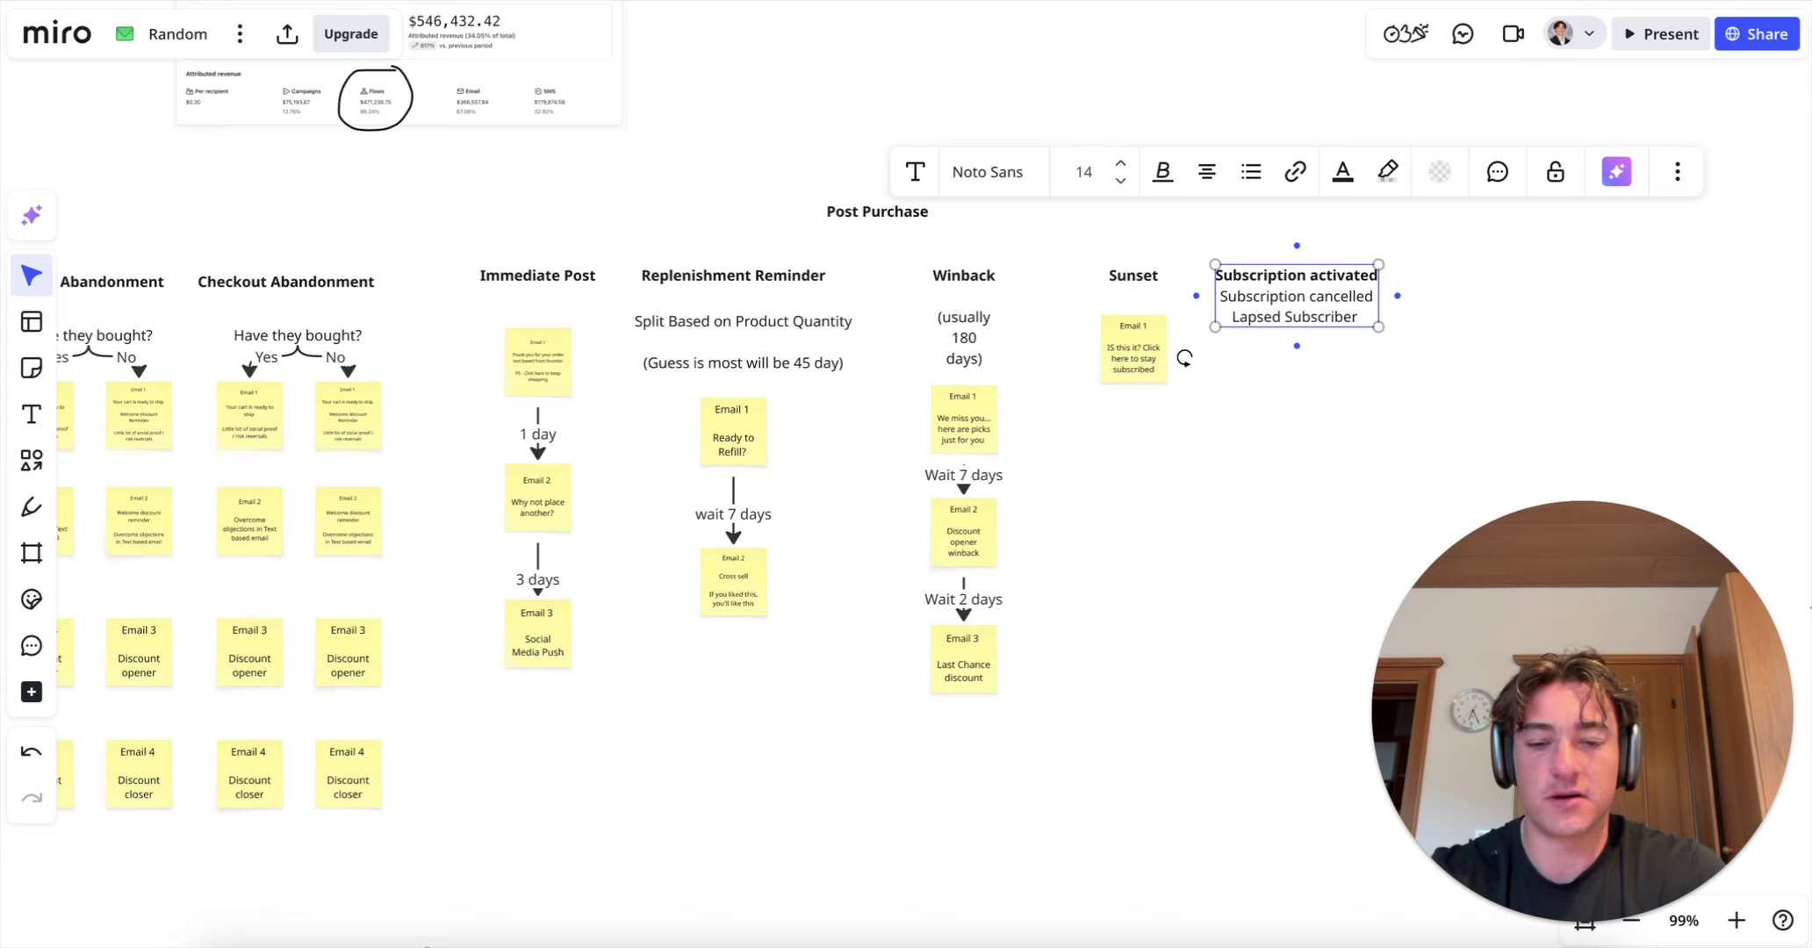
{"action": "type", "text": " winback"}
{"action": "left_click", "coordinate": [1299, 318]}
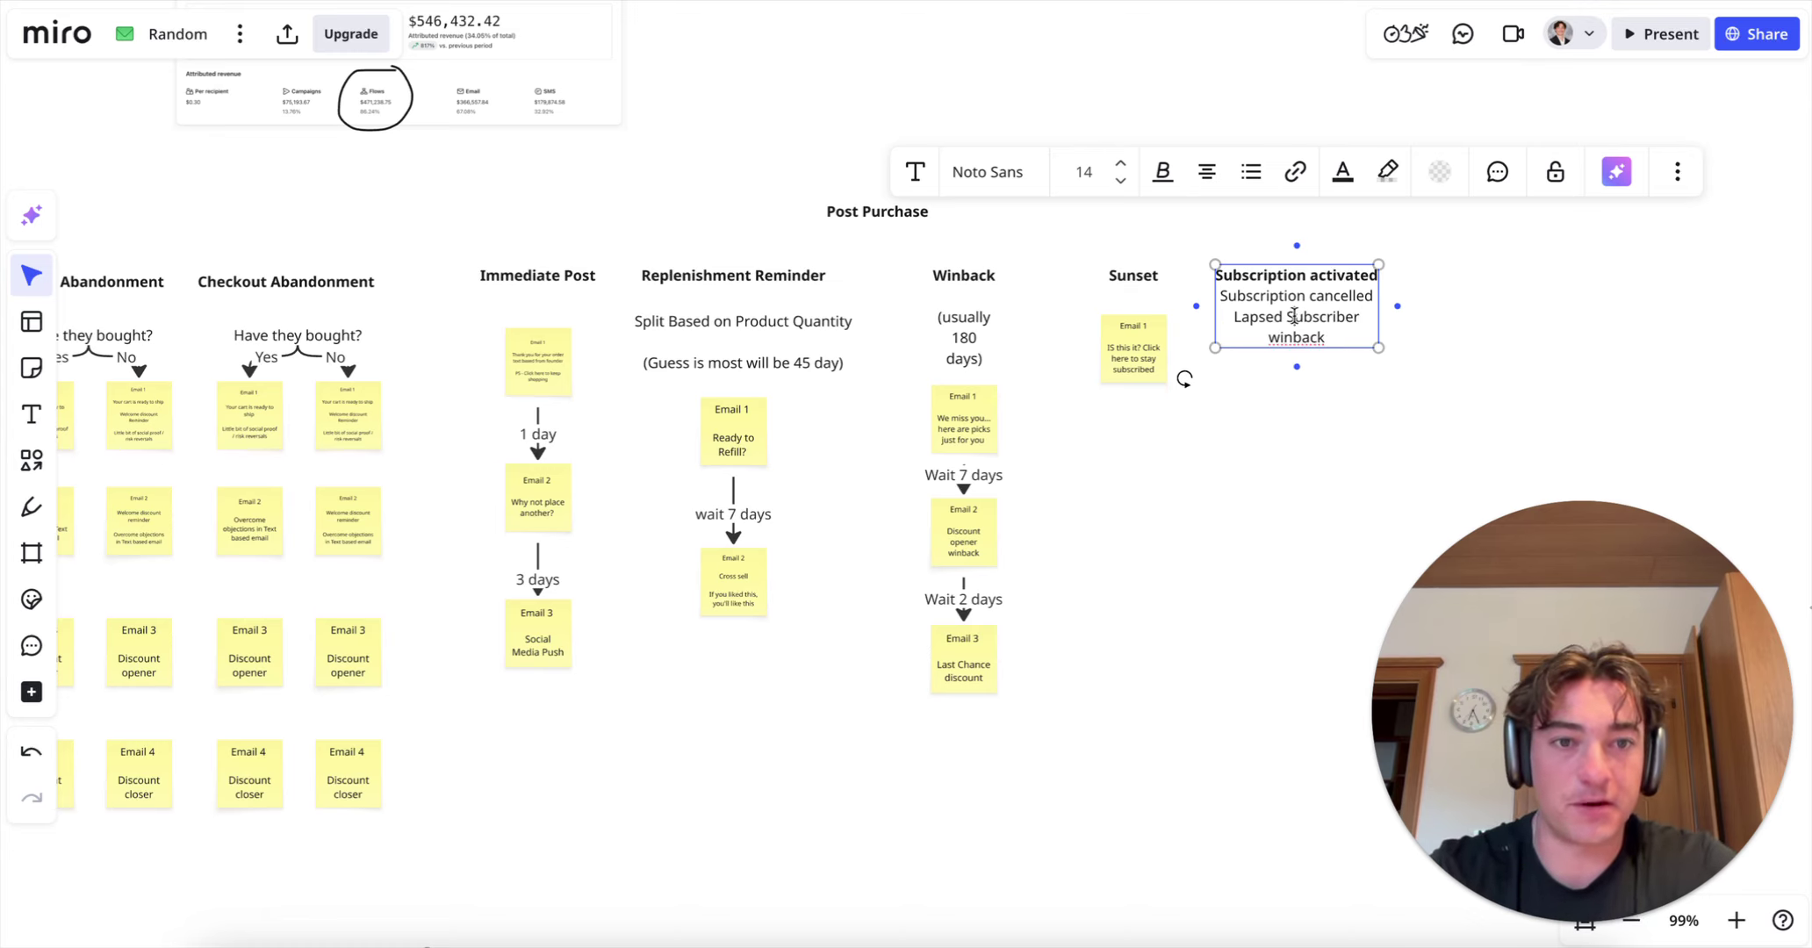
{"action": "key", "text": "BackSpace"}
{"action": "type", "text": "s"}
{"action": "left_click_drag", "start_coordinate": [1380, 306], "coordinate": [1597, 306]}
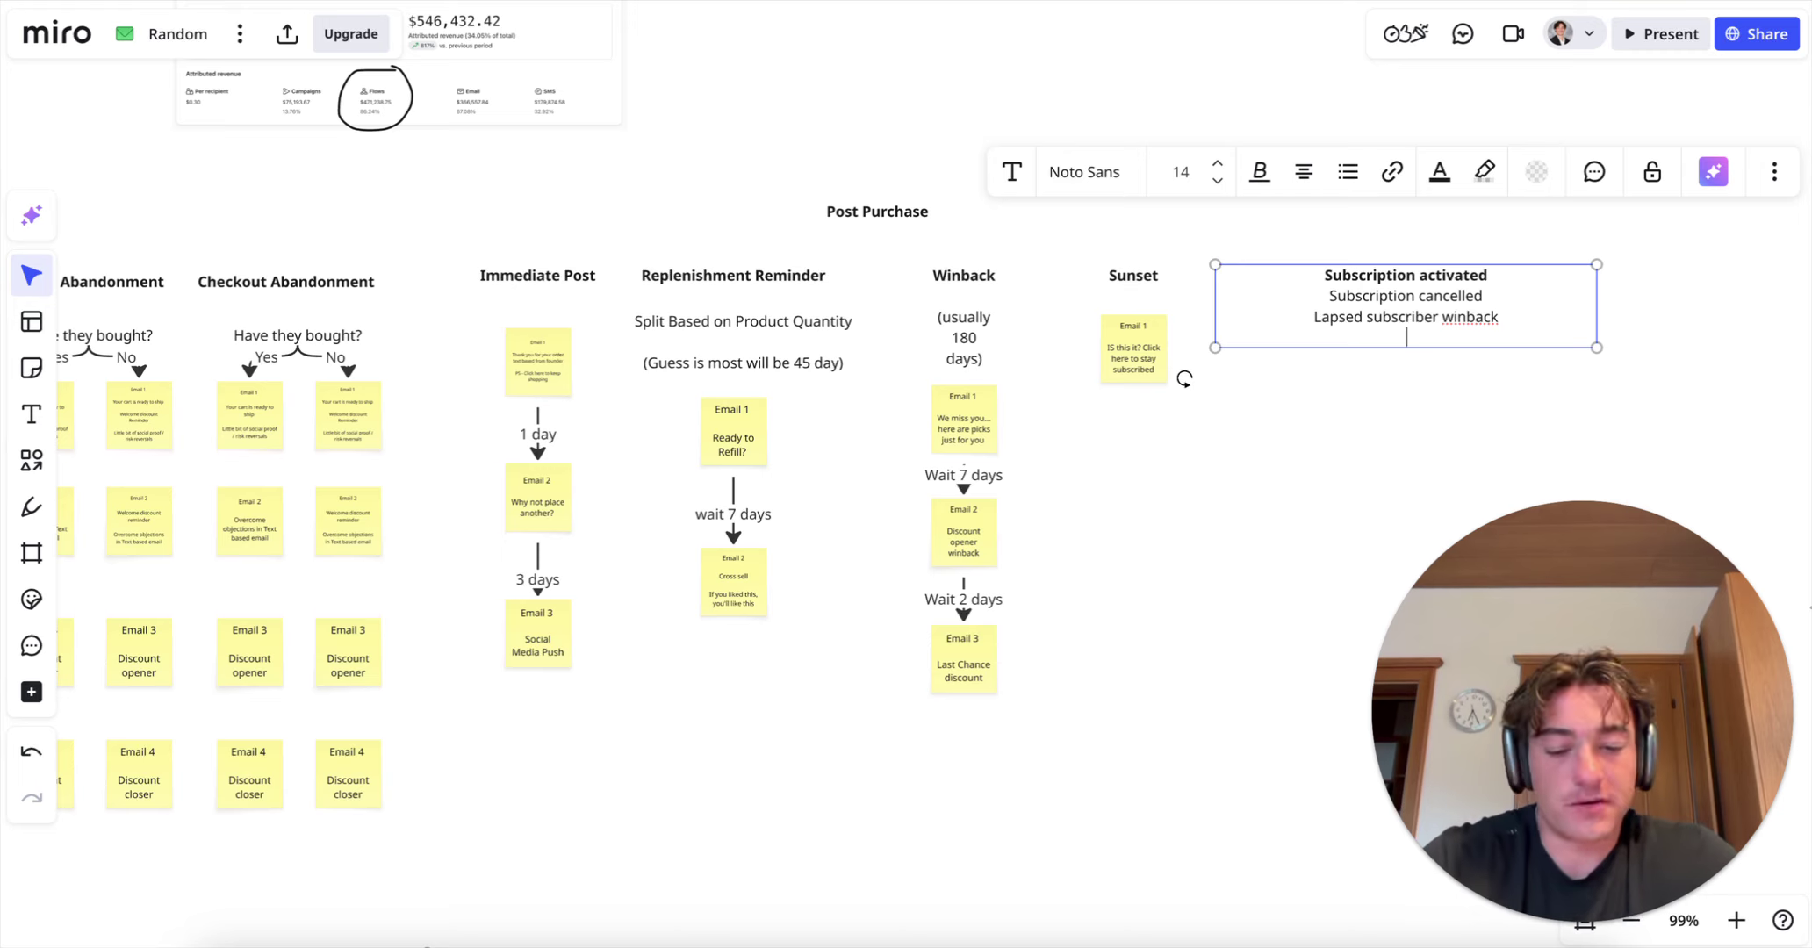
Step: Add the lines "Upcoming billing" and "Billing failed" to the subscription list and shift the text block farther right of Sunset
{"action": "type", "text": "Upcoming billing"}
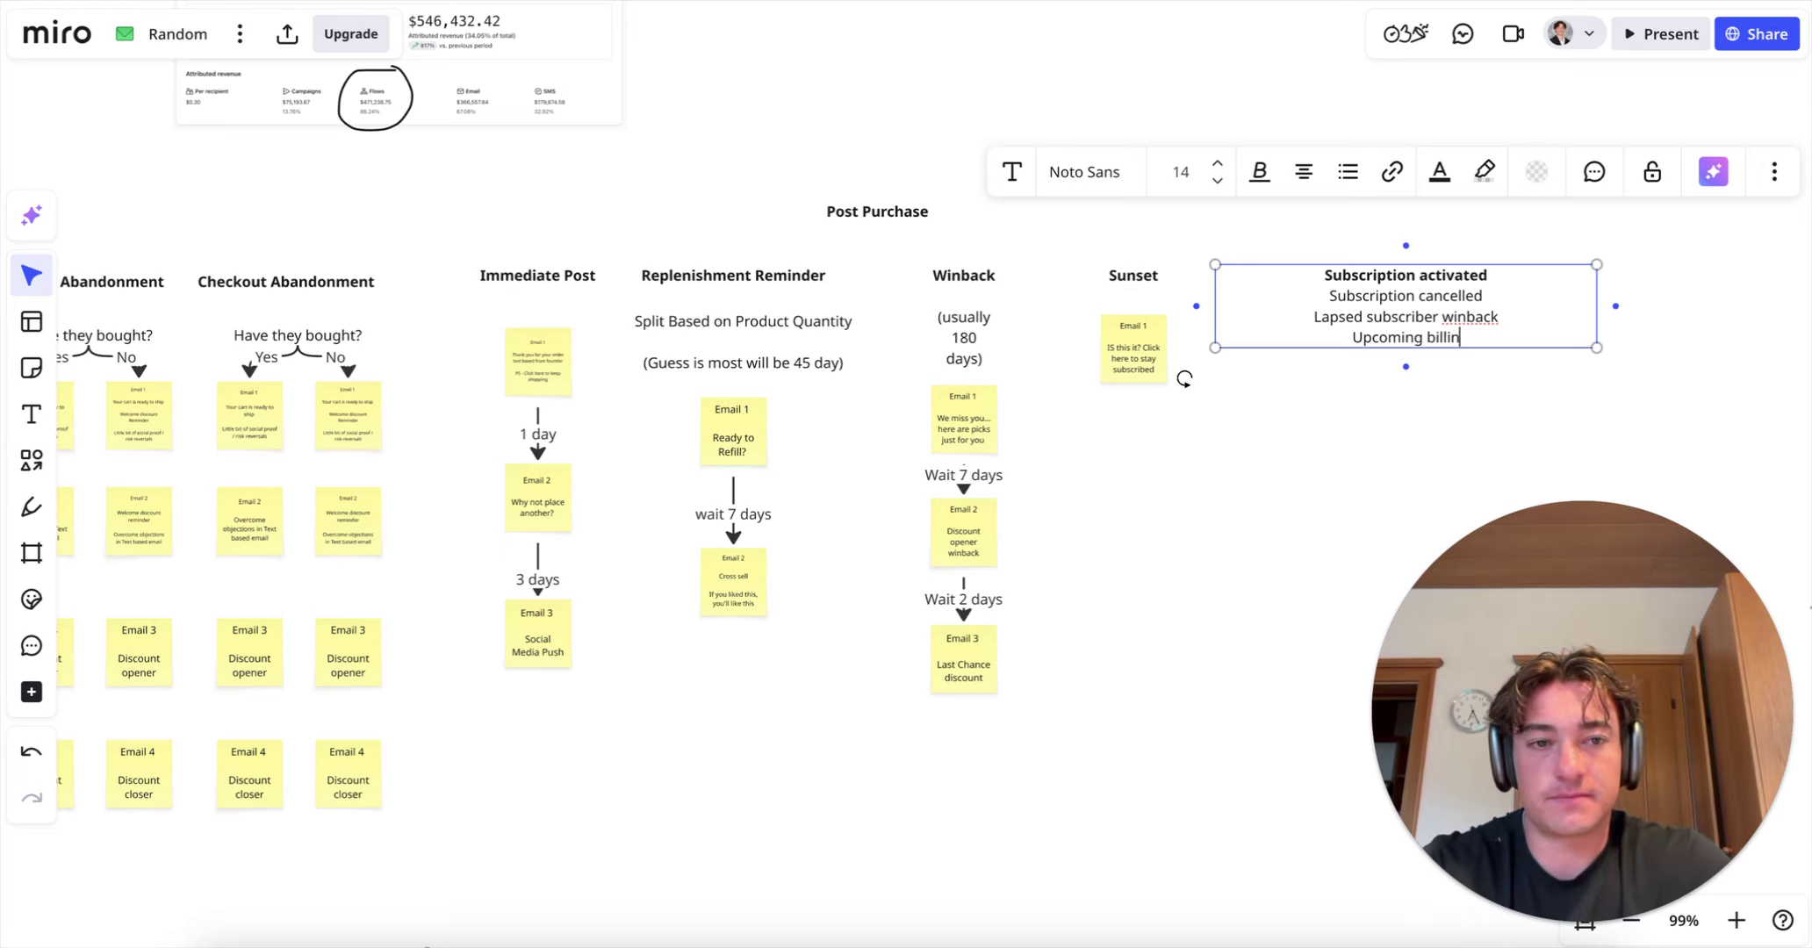
{"action": "key", "text": "Return"}
{"action": "type", "text": "Billing failed"}
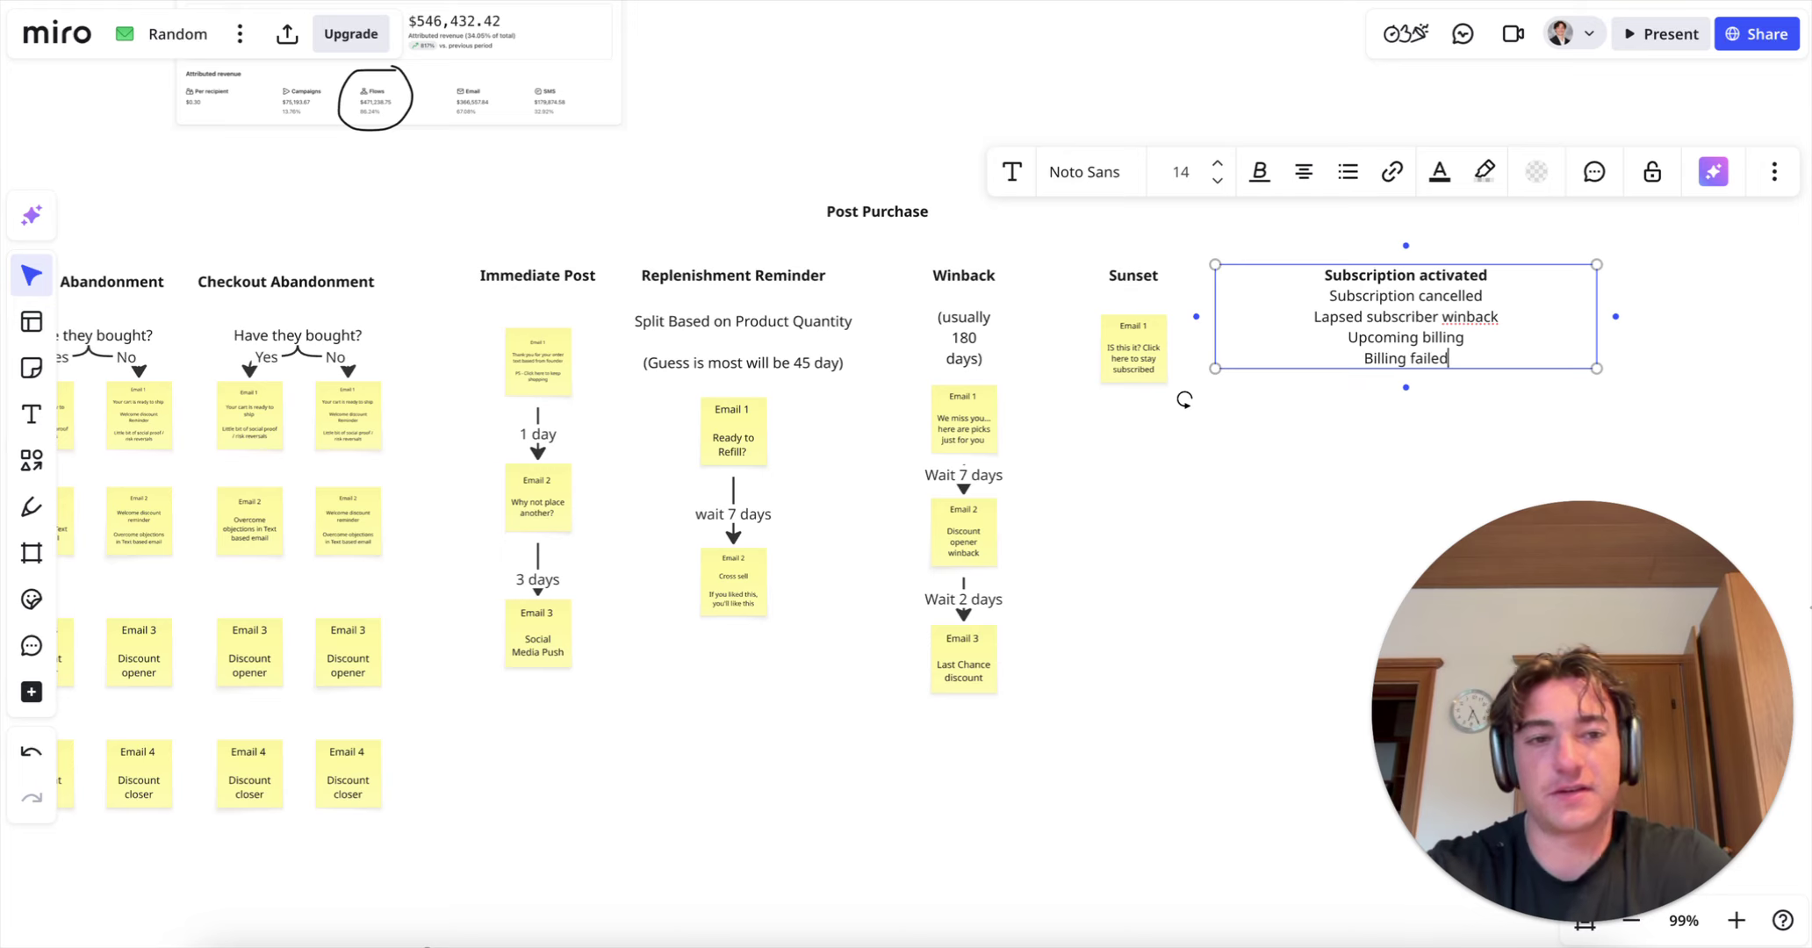
{"action": "key", "text": "Return"}
{"action": "left_click", "coordinate": [1401, 439]}
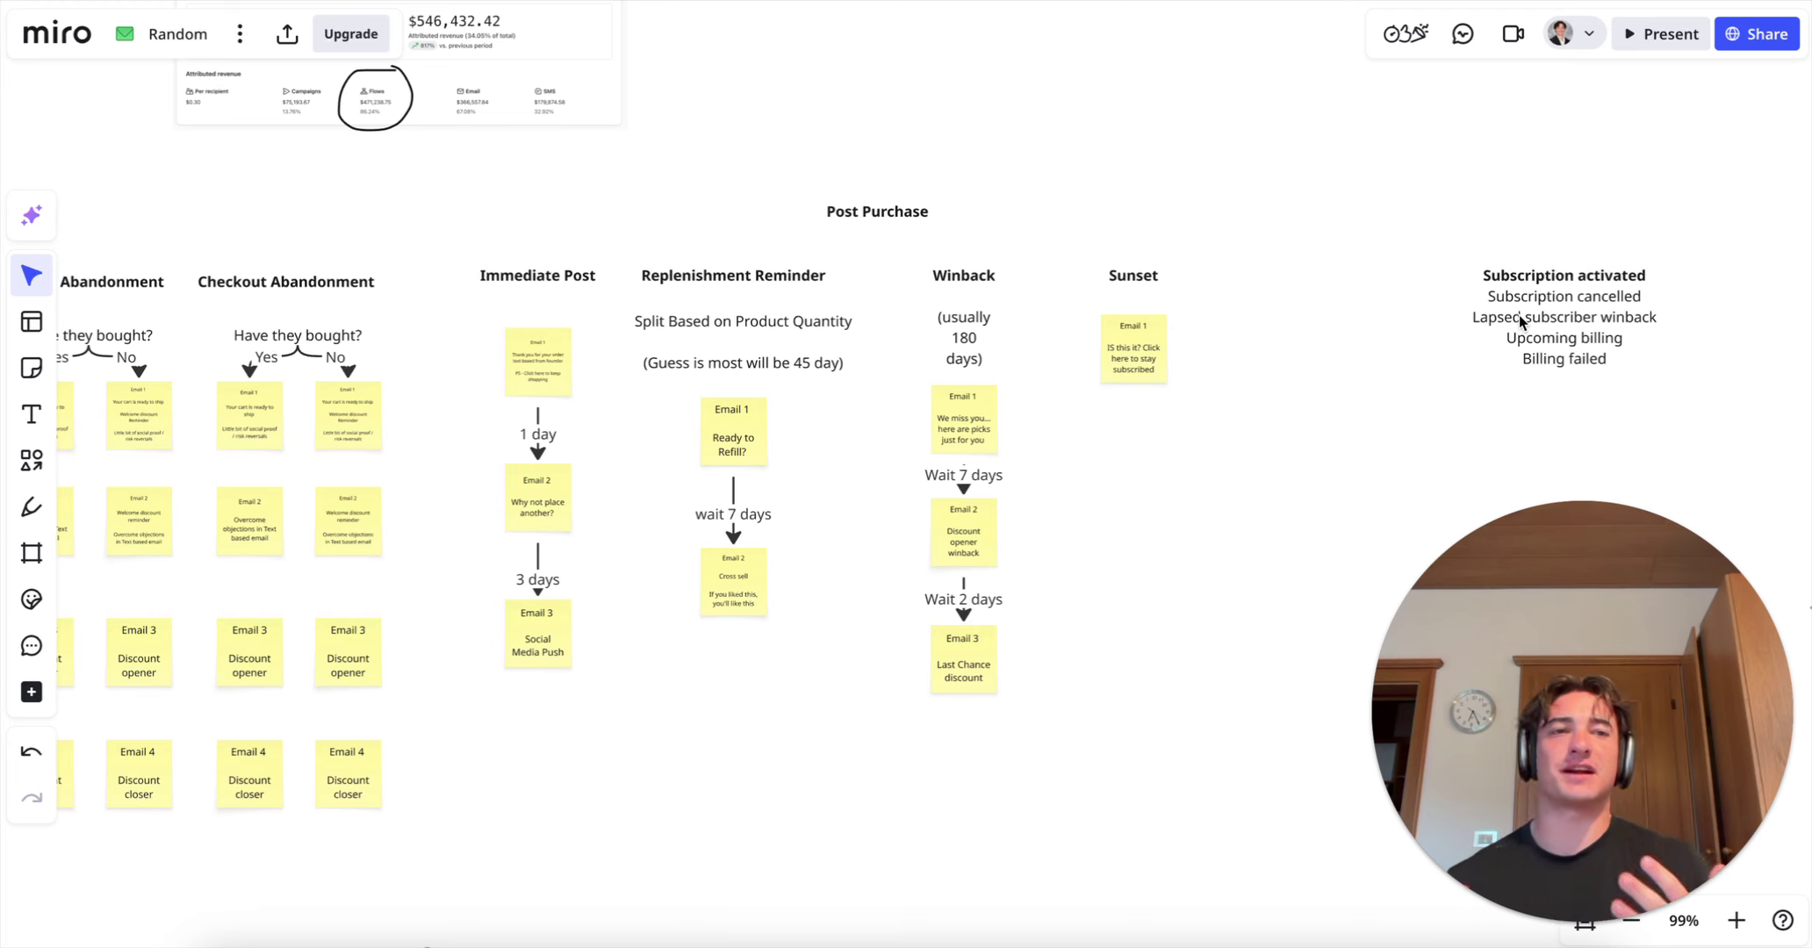
Step: Look over the whole board's email flows, from the Welcome column and its test ideas through to Winback and Sunset
{"action": "scroll", "coordinate": [1405, 325], "scroll_direction": "down", "scroll_amount": 5}
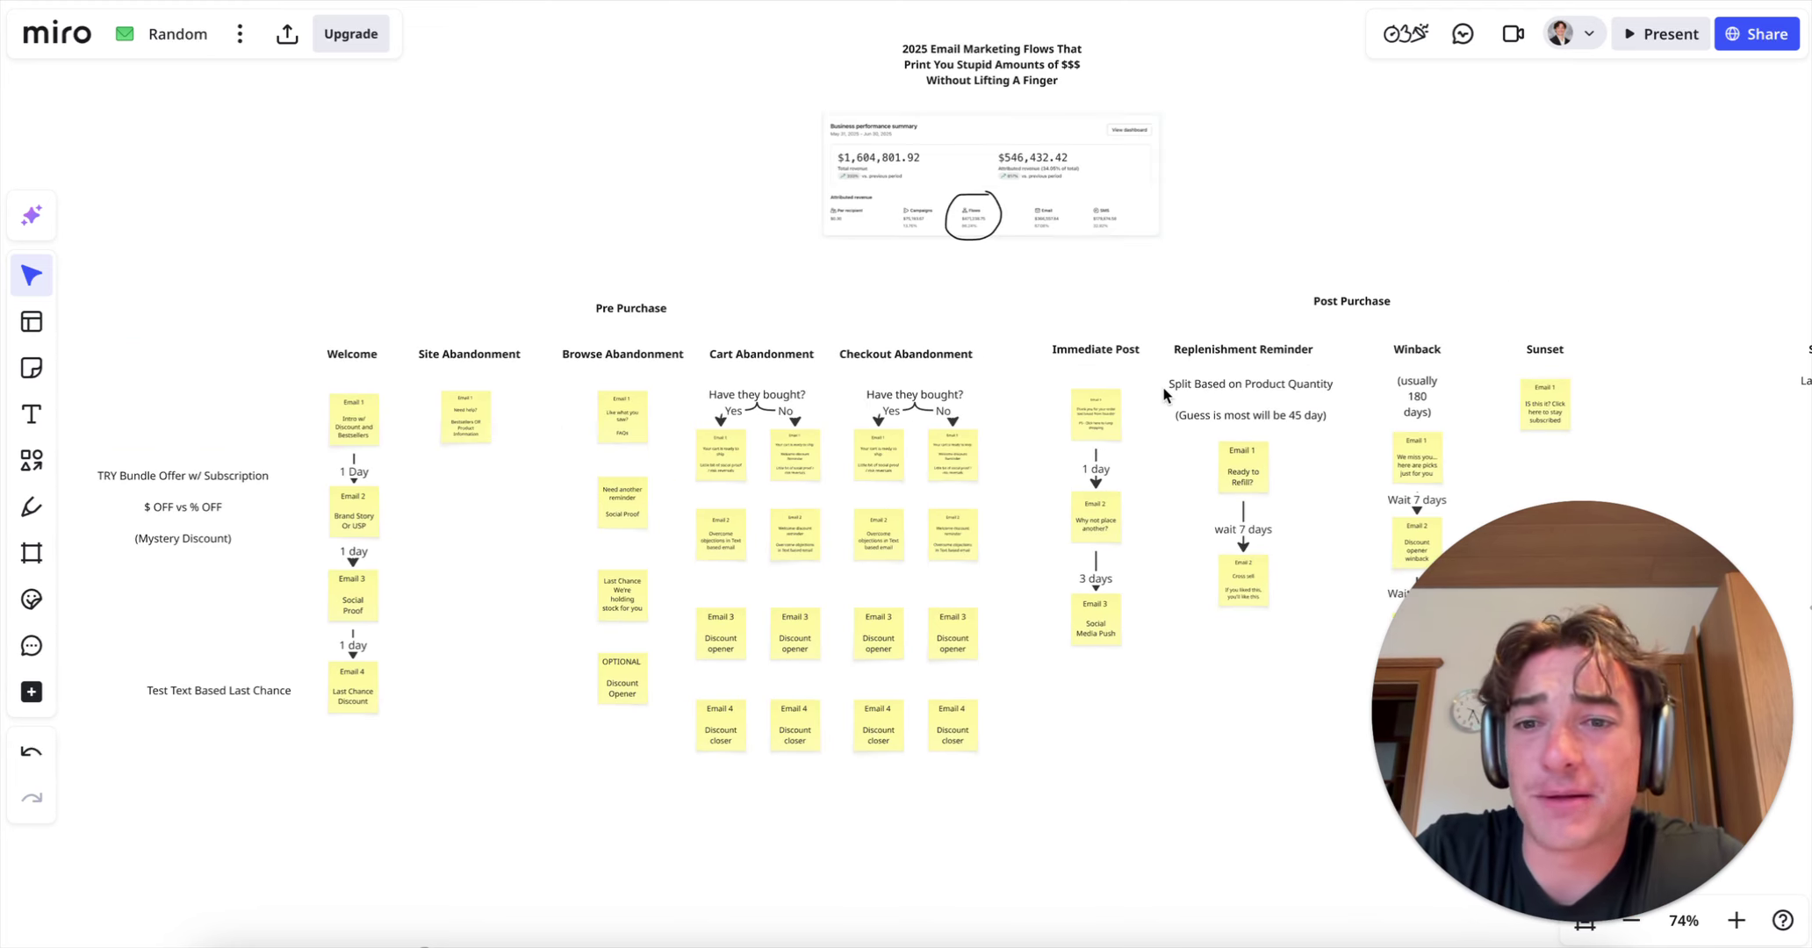
{"action": "scroll", "coordinate": [545, 540], "scroll_direction": "up", "scroll_amount": 2}
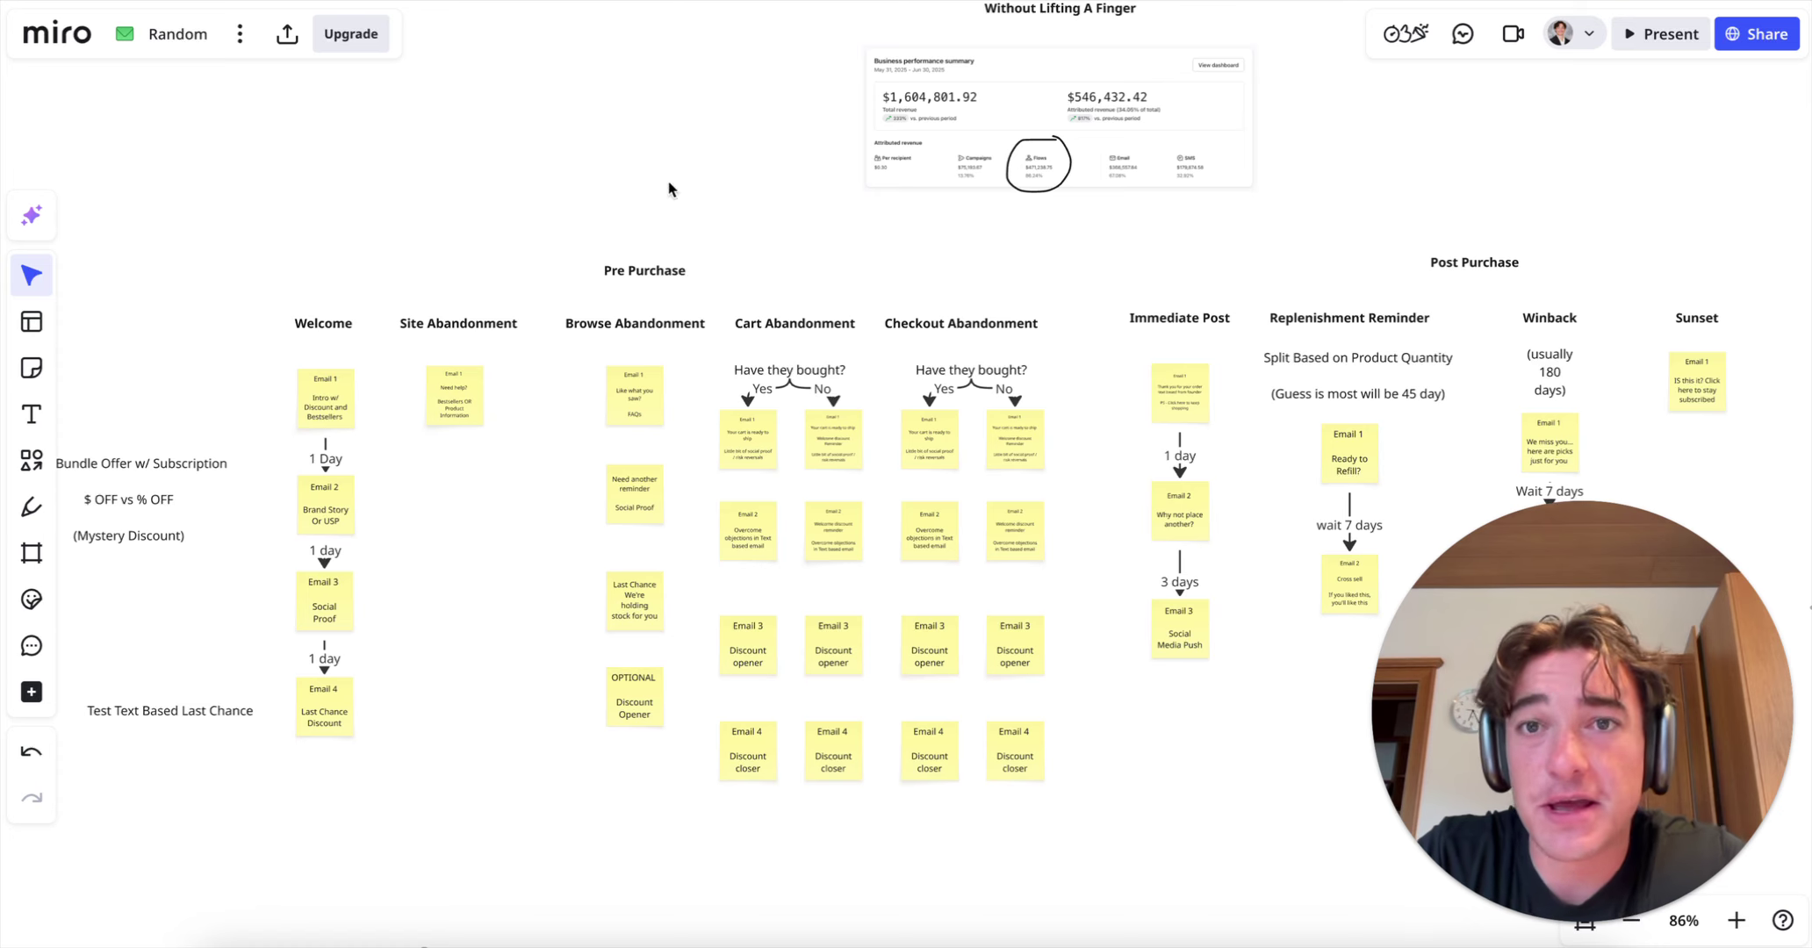
{"action": "scroll", "coordinate": [835, 254], "scroll_direction": "left", "scroll_amount": 2}
{"action": "scroll", "coordinate": [835, 255], "scroll_direction": "up", "scroll_amount": 1}
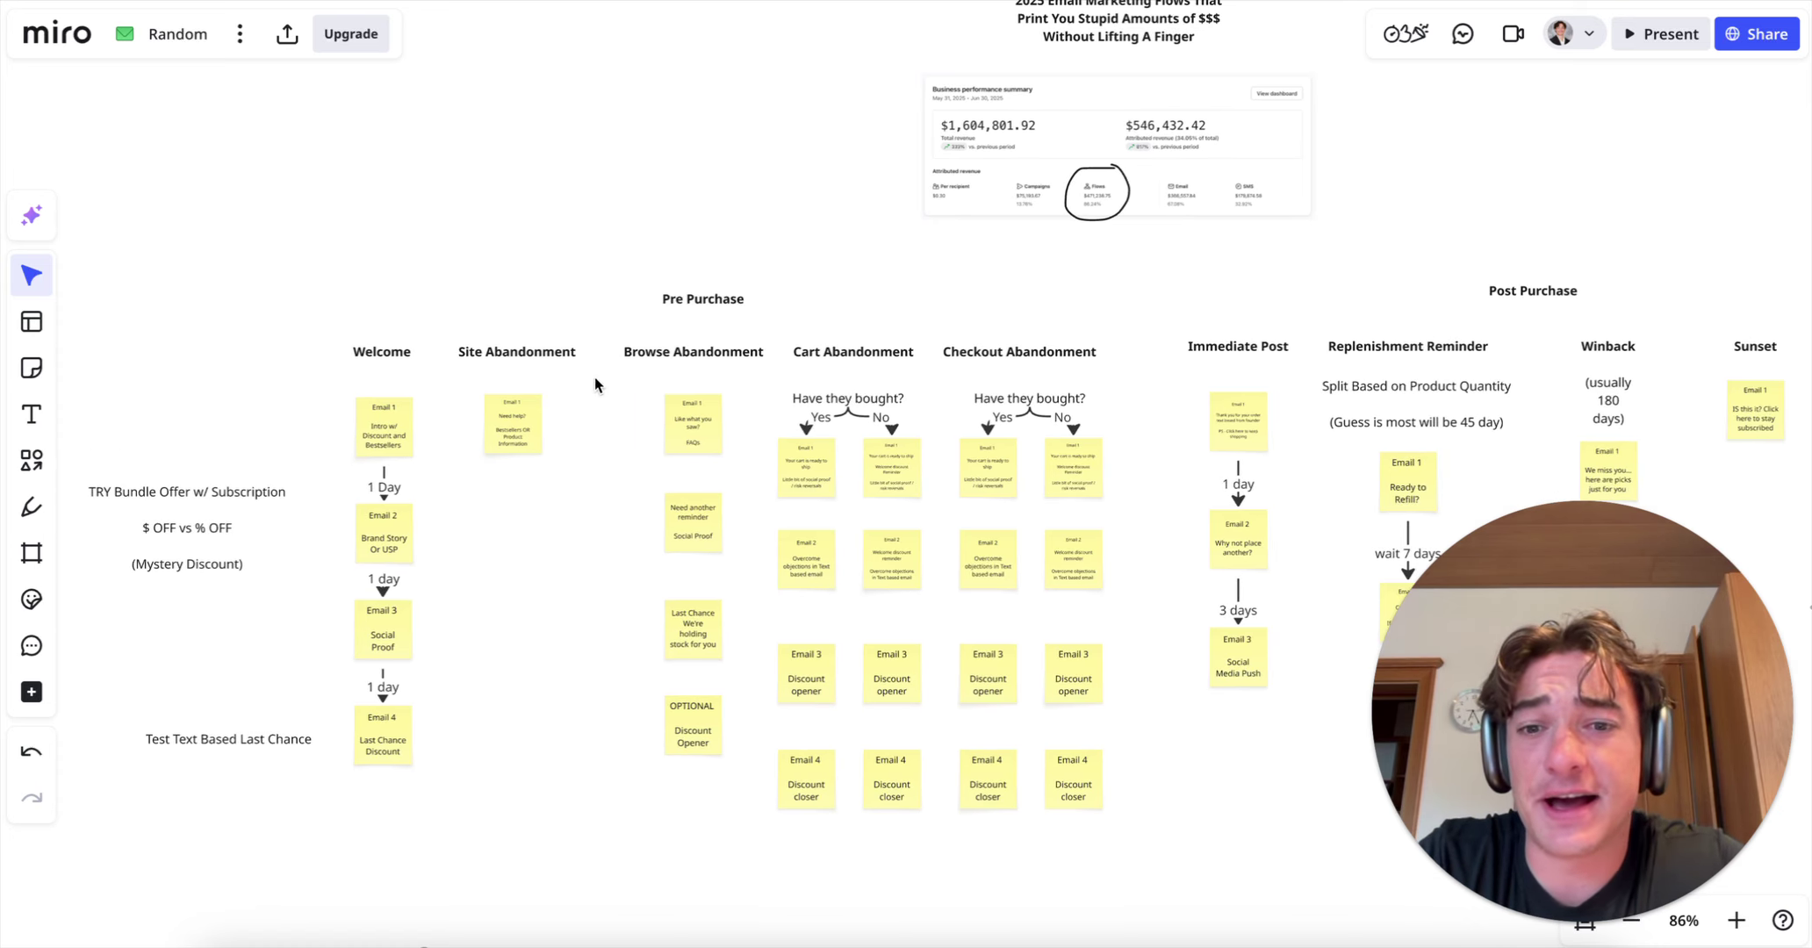
{"action": "scroll", "coordinate": [626, 518], "scroll_direction": "right", "scroll_amount": 3}
{"action": "scroll", "coordinate": [626, 518], "scroll_direction": "down", "scroll_amount": 1}
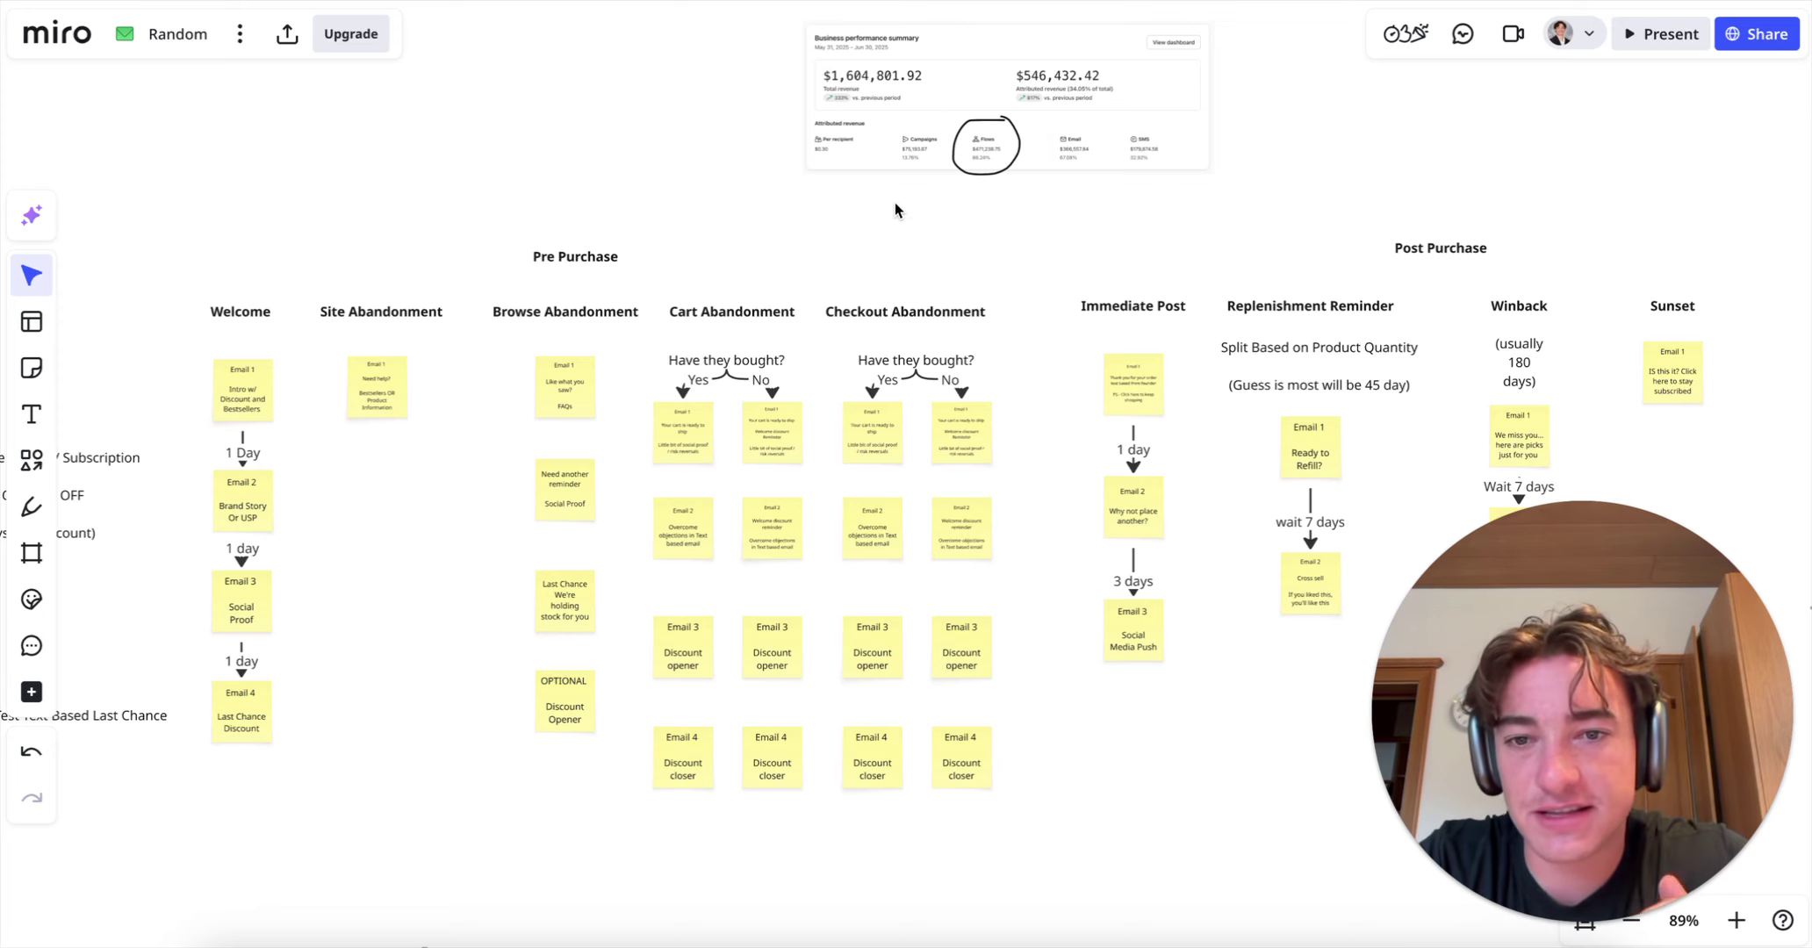
{"action": "scroll", "coordinate": [809, 252], "scroll_direction": "up", "scroll_amount": 3}
{"action": "scroll", "coordinate": [733, 413], "scroll_direction": "left", "scroll_amount": 2}
{"action": "scroll", "coordinate": [733, 412], "scroll_direction": "down", "scroll_amount": 1}
{"action": "scroll", "coordinate": [718, 465], "scroll_direction": "left", "scroll_amount": 2}
{"action": "scroll", "coordinate": [718, 465], "scroll_direction": "down", "scroll_amount": 1}
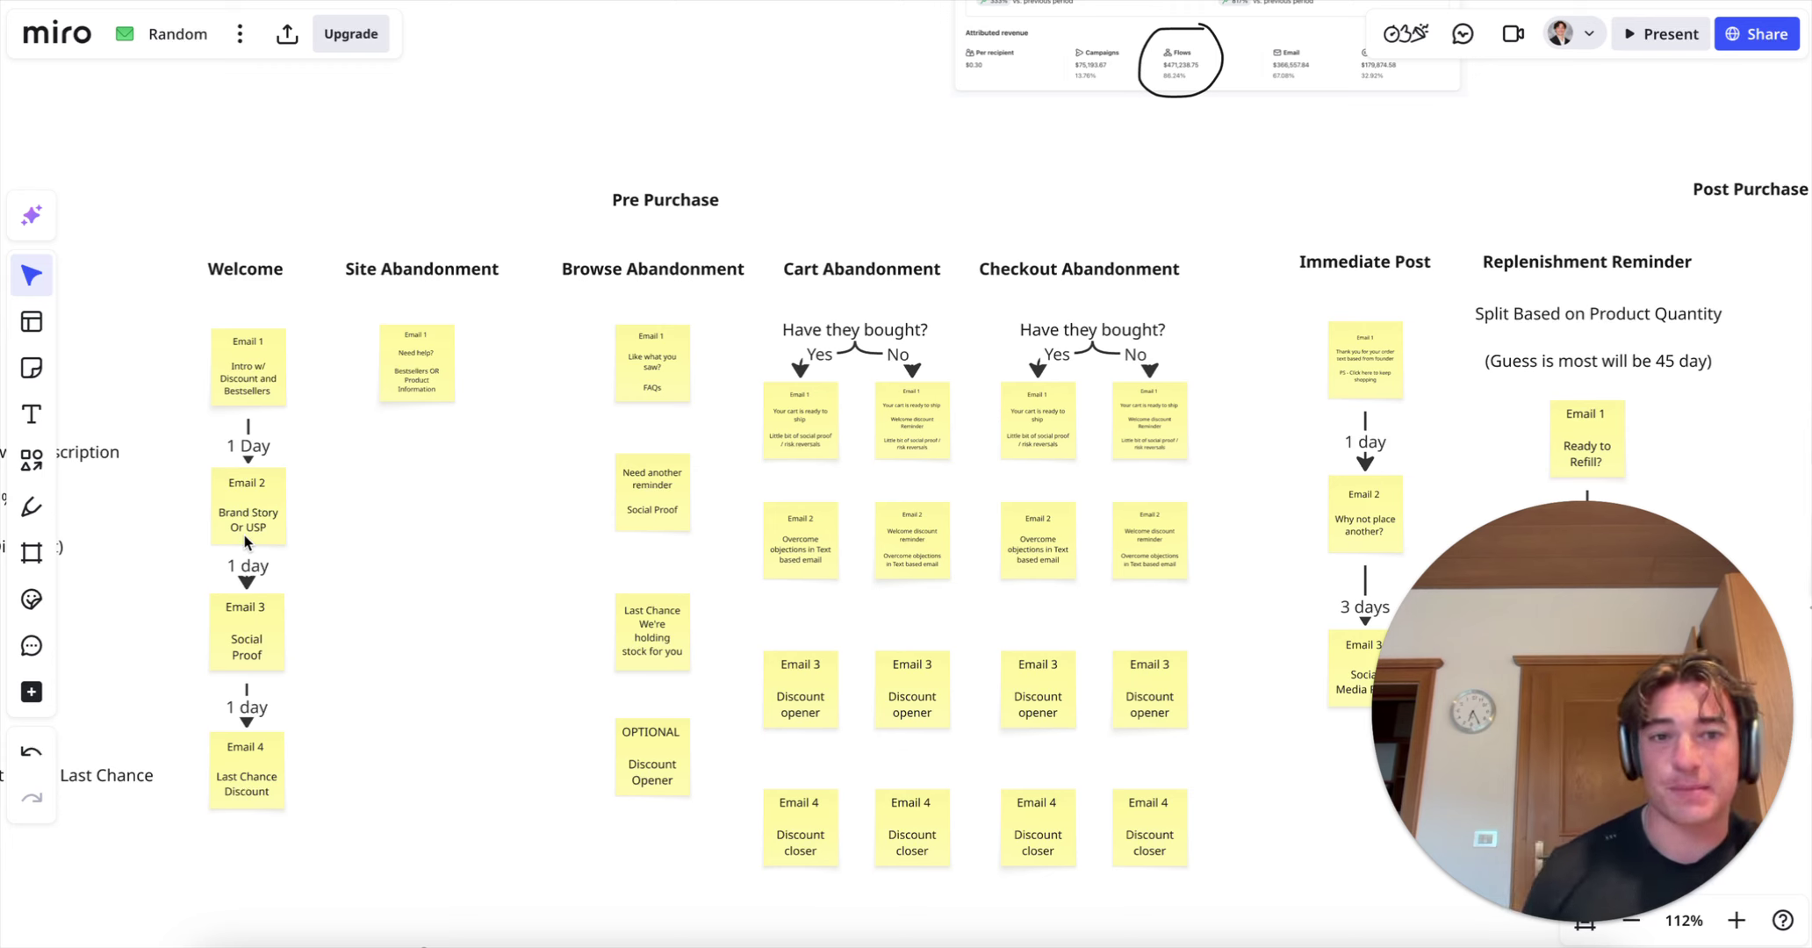
{"action": "scroll", "coordinate": [1093, 541], "scroll_direction": "down", "scroll_amount": 5}
{"action": "scroll", "coordinate": [1085, 441], "scroll_direction": "right", "scroll_amount": 5}
{"action": "scroll", "coordinate": [1352, 349], "scroll_direction": "right", "scroll_amount": 5}
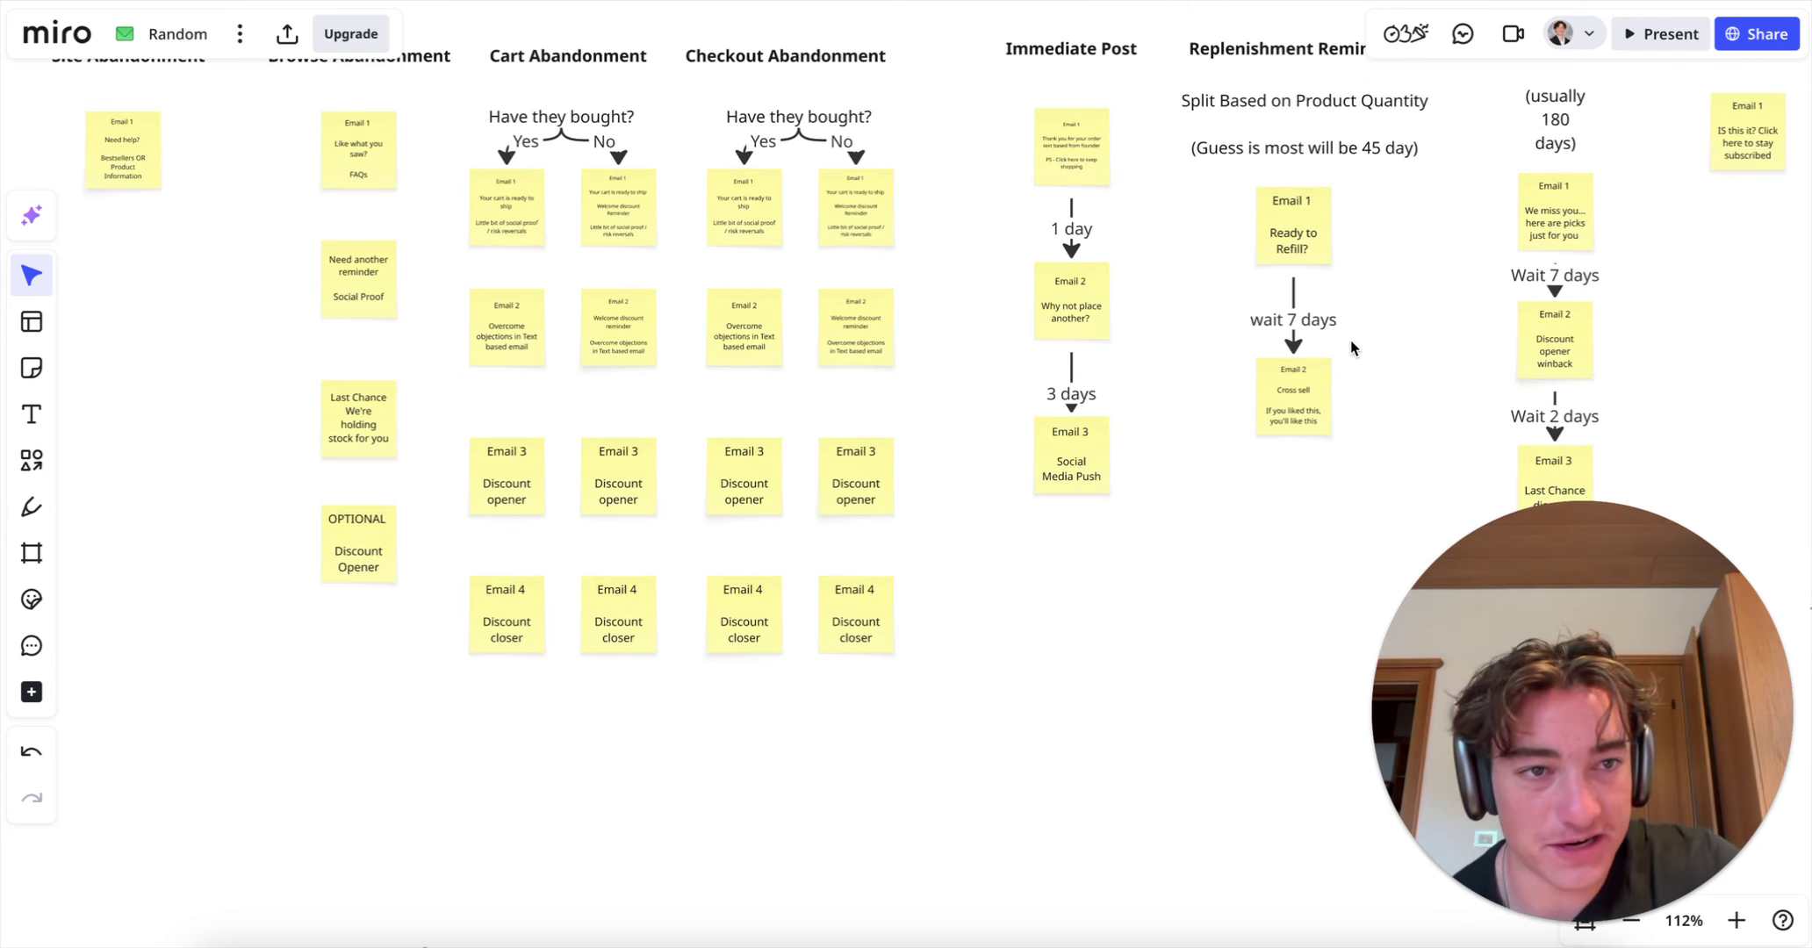
{"action": "scroll", "coordinate": [1350, 347], "scroll_direction": "up", "scroll_amount": 3}
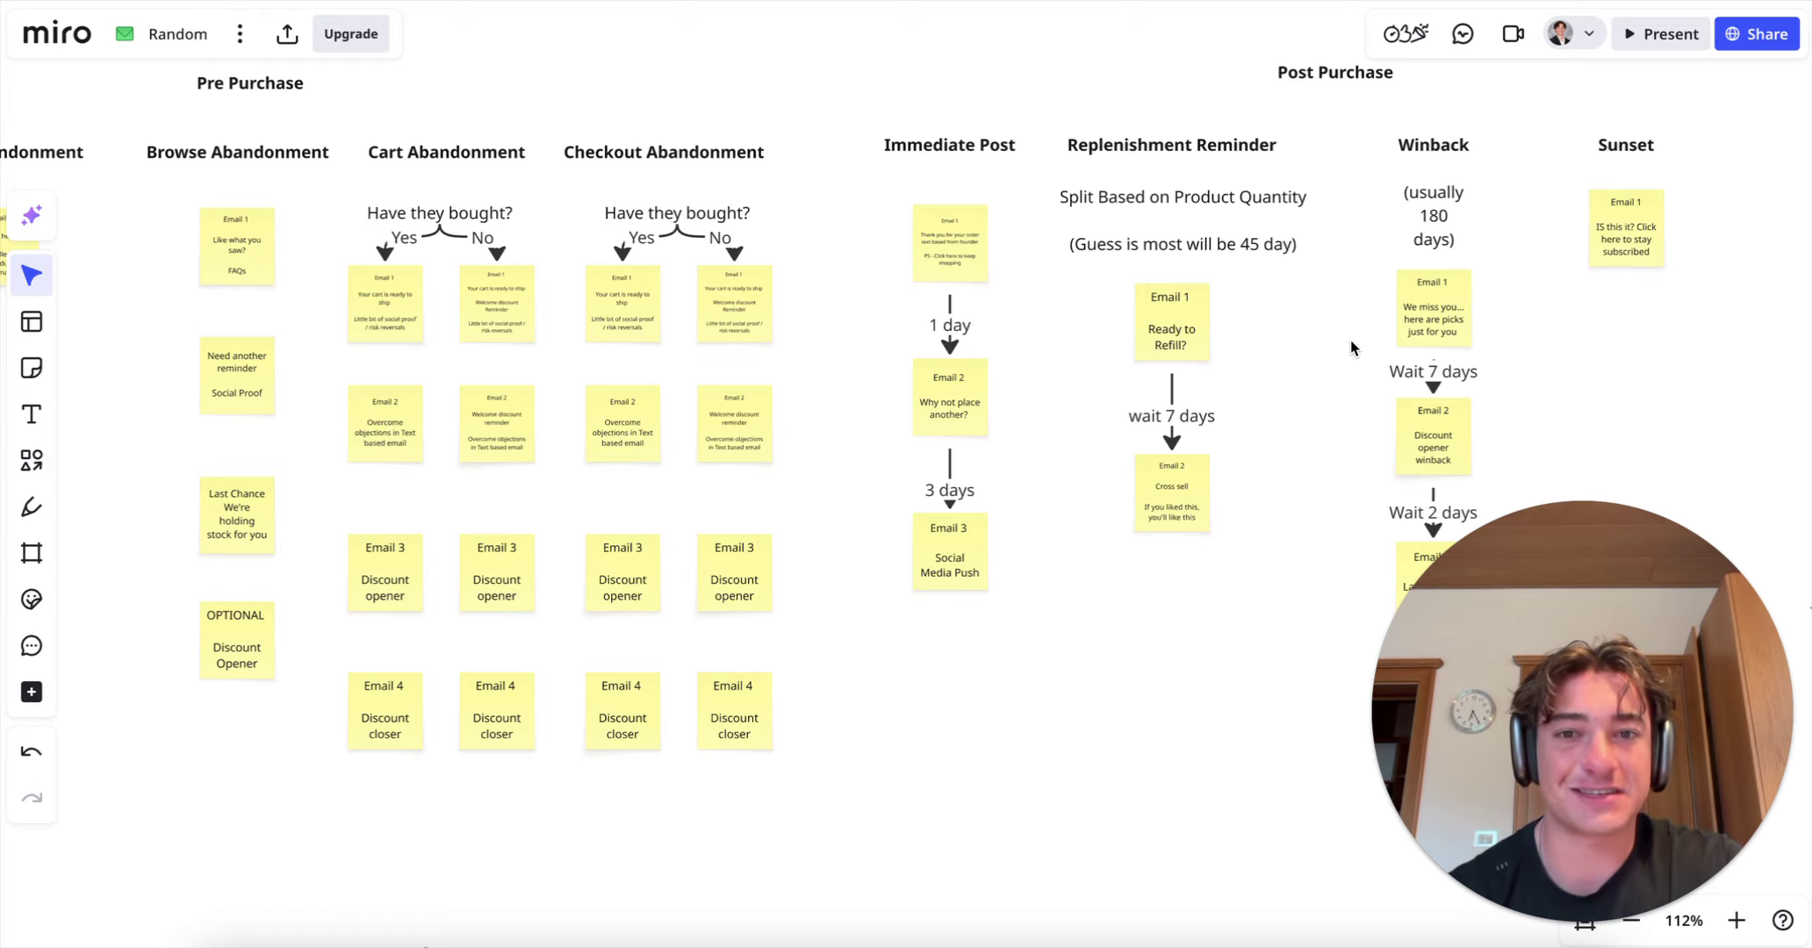
{"action": "scroll", "coordinate": [1350, 347], "scroll_direction": "left", "scroll_amount": 6}
{"action": "scroll", "coordinate": [1350, 347], "scroll_direction": "up", "scroll_amount": 2}
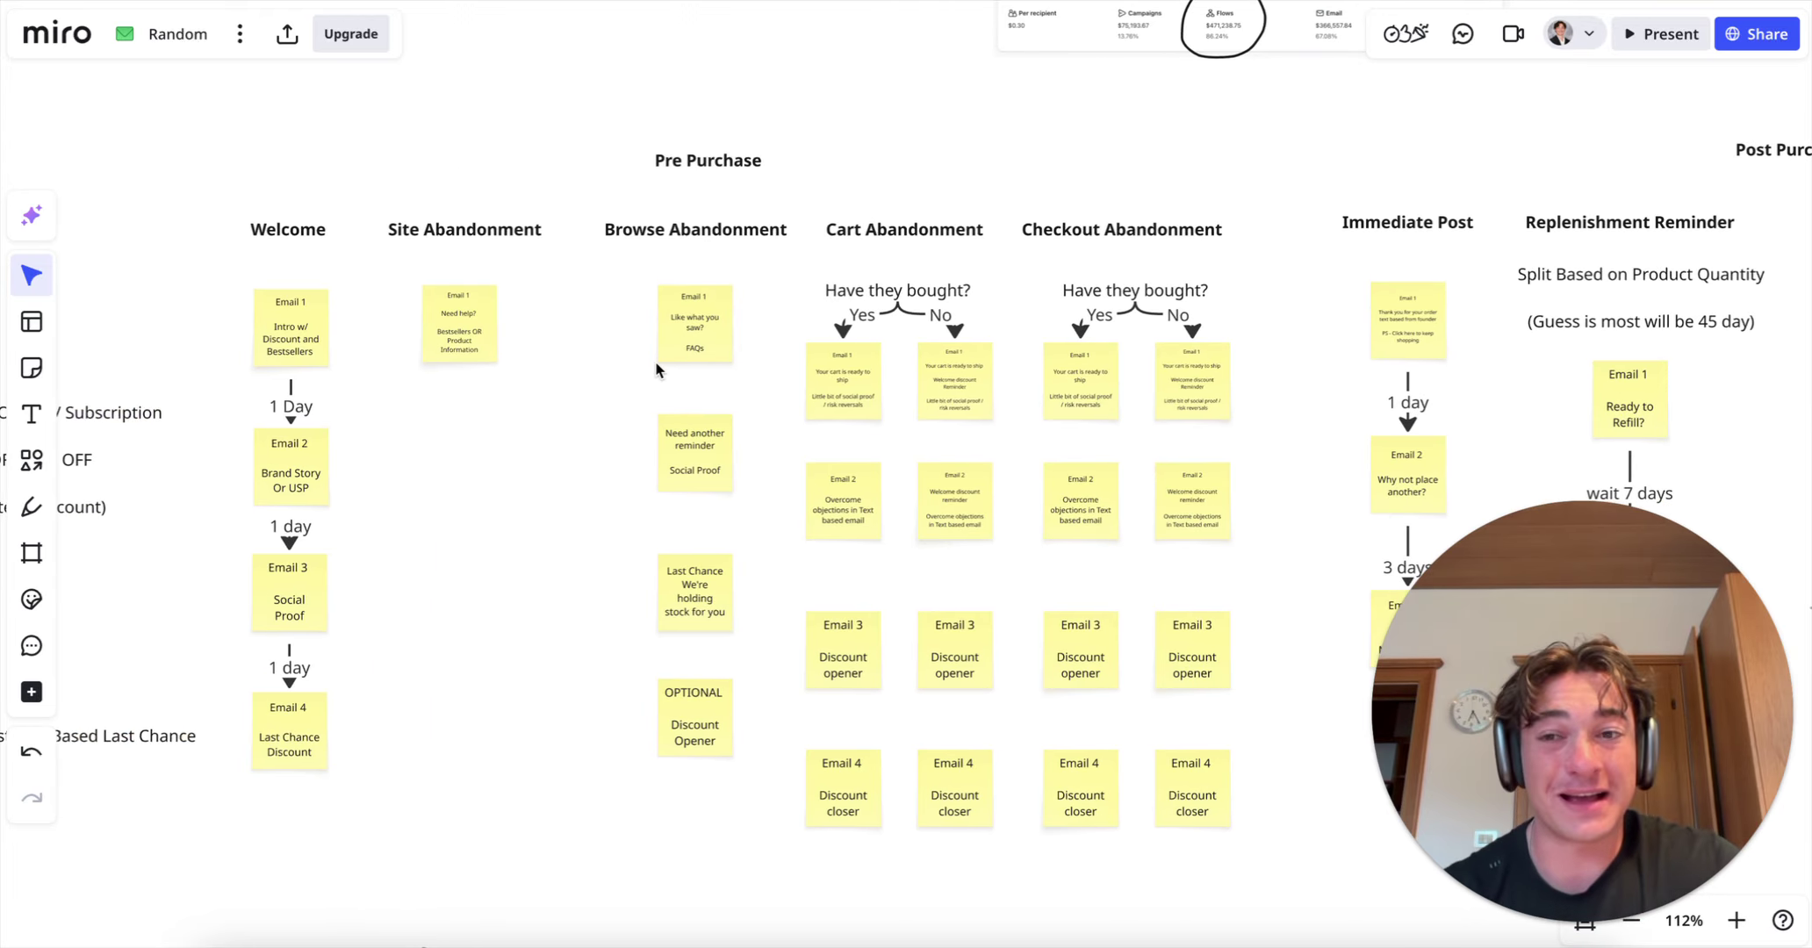
{"action": "scroll", "coordinate": [659, 367], "scroll_direction": "left", "scroll_amount": 4}
{"action": "scroll", "coordinate": [658, 367], "scroll_direction": "up", "scroll_amount": 1}
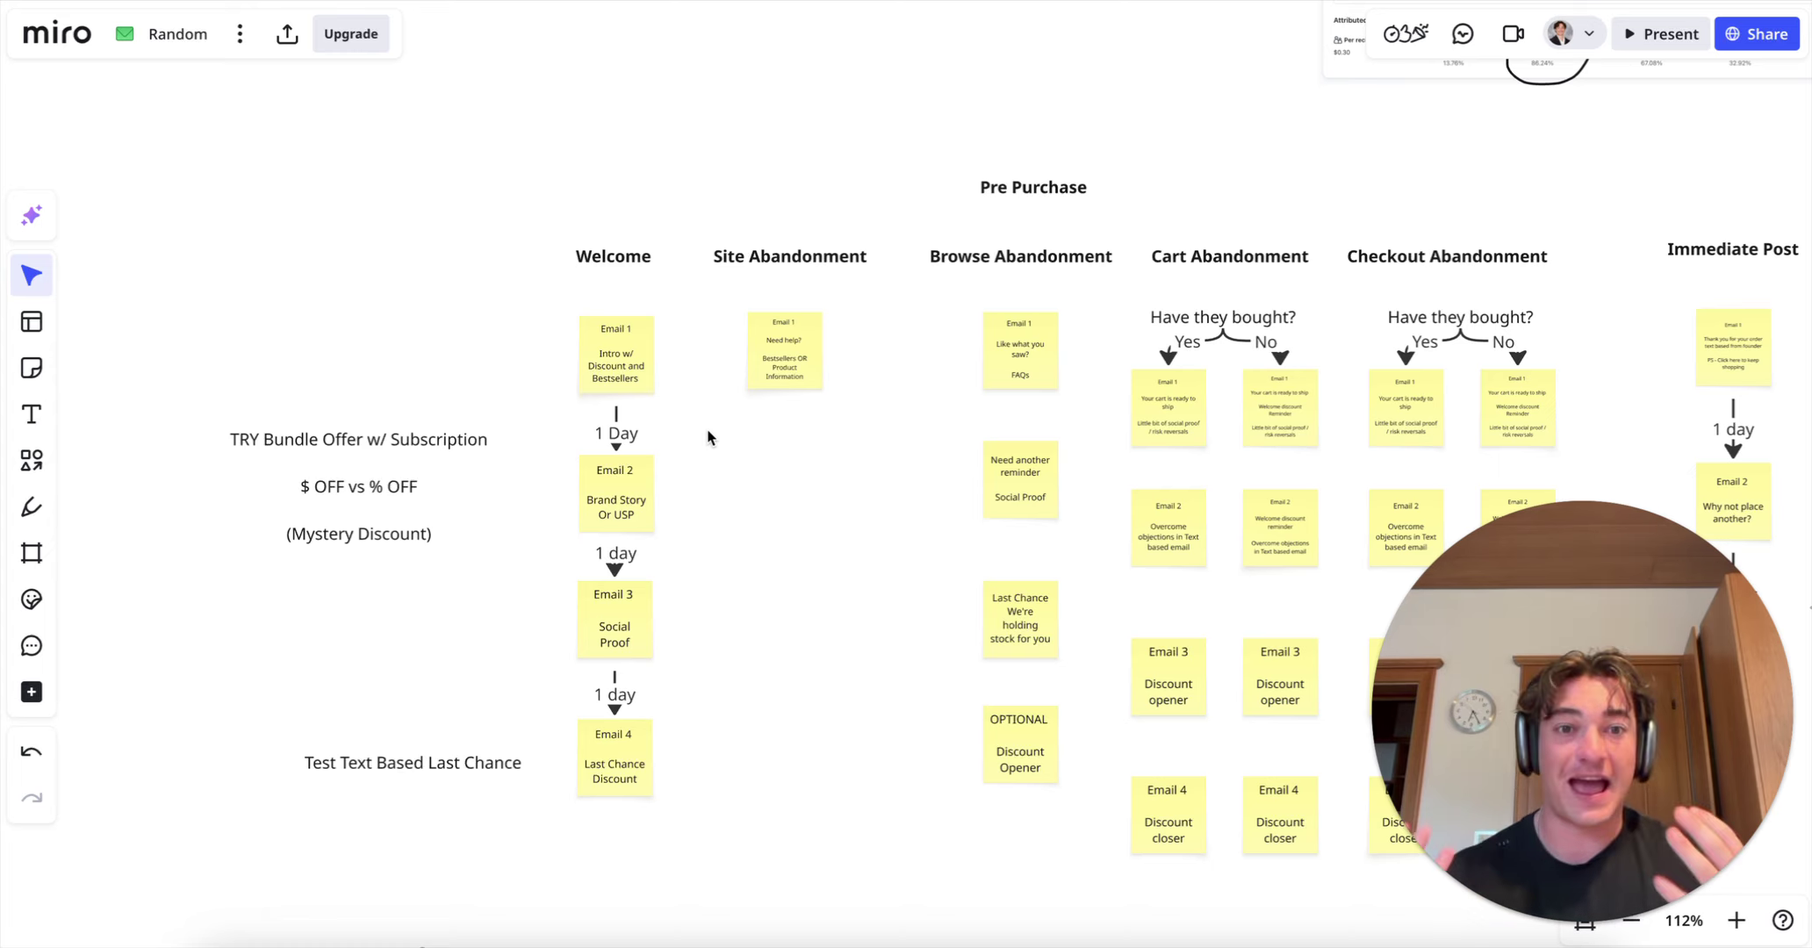
{"action": "scroll", "coordinate": [936, 479], "scroll_direction": "right", "scroll_amount": 3}
{"action": "scroll", "coordinate": [935, 479], "scroll_direction": "down", "scroll_amount": 1}
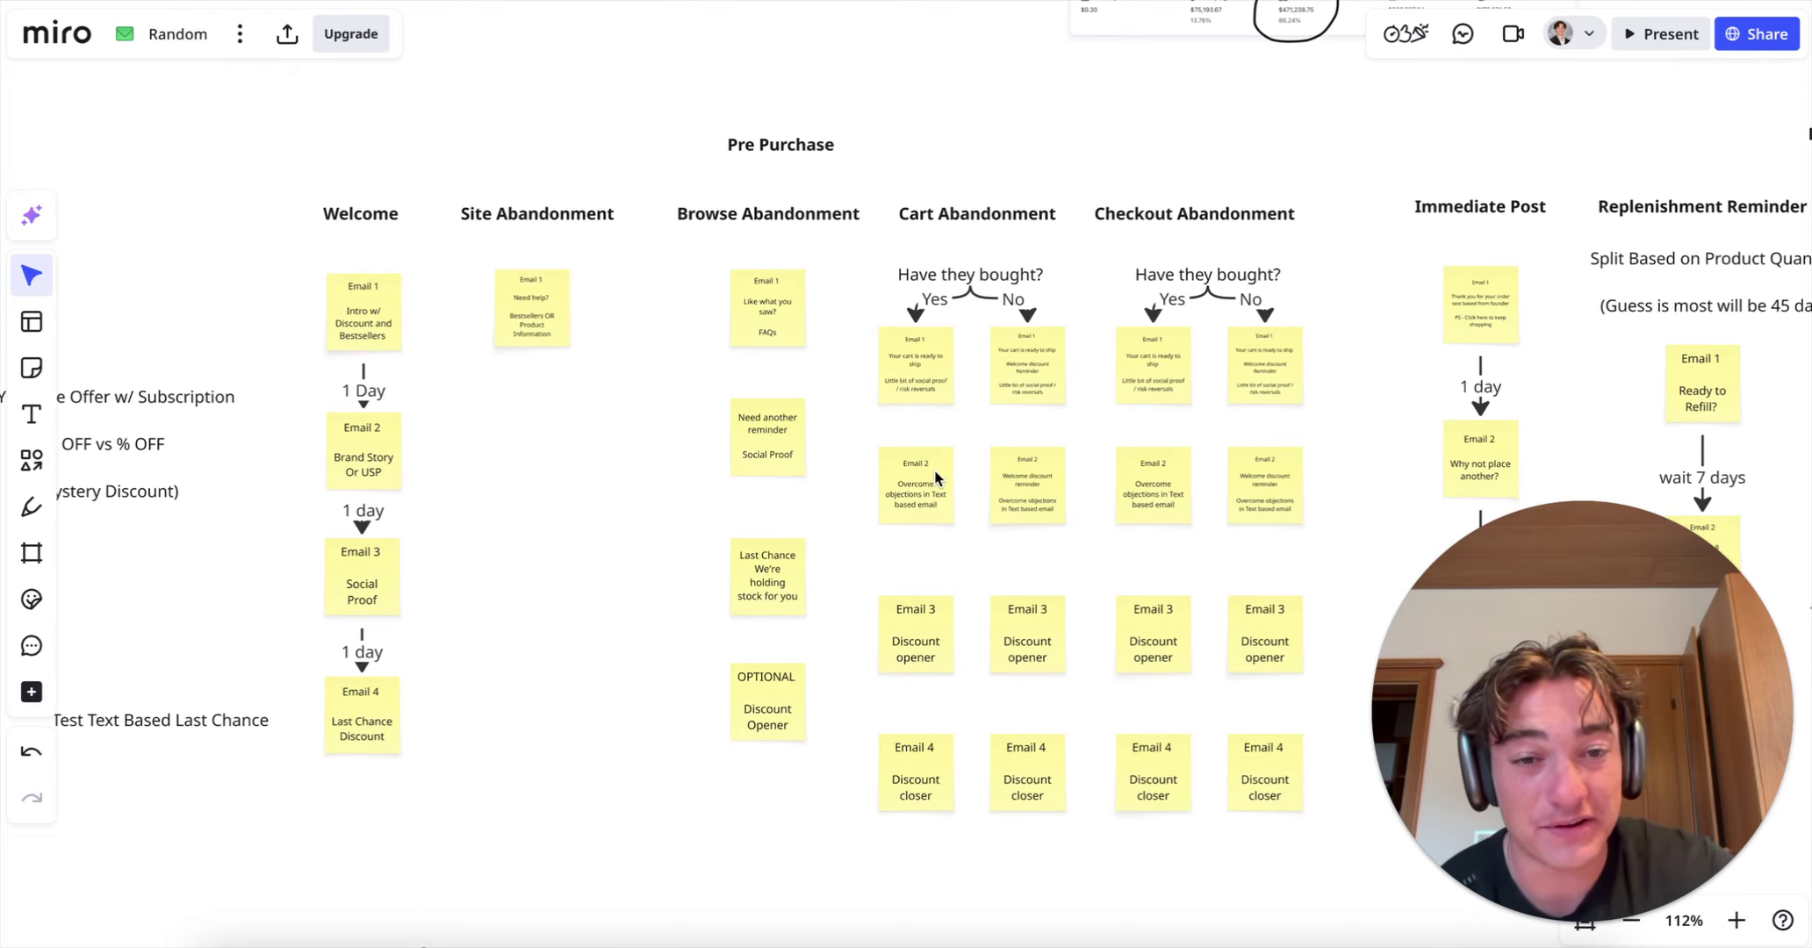
Step: Review the board's business performance summary with the circled Flows revenue, and the Pre Purchase, Post Purchase and subscription flows below it
{"action": "scroll", "coordinate": [936, 478], "scroll_direction": "left", "scroll_amount": 1}
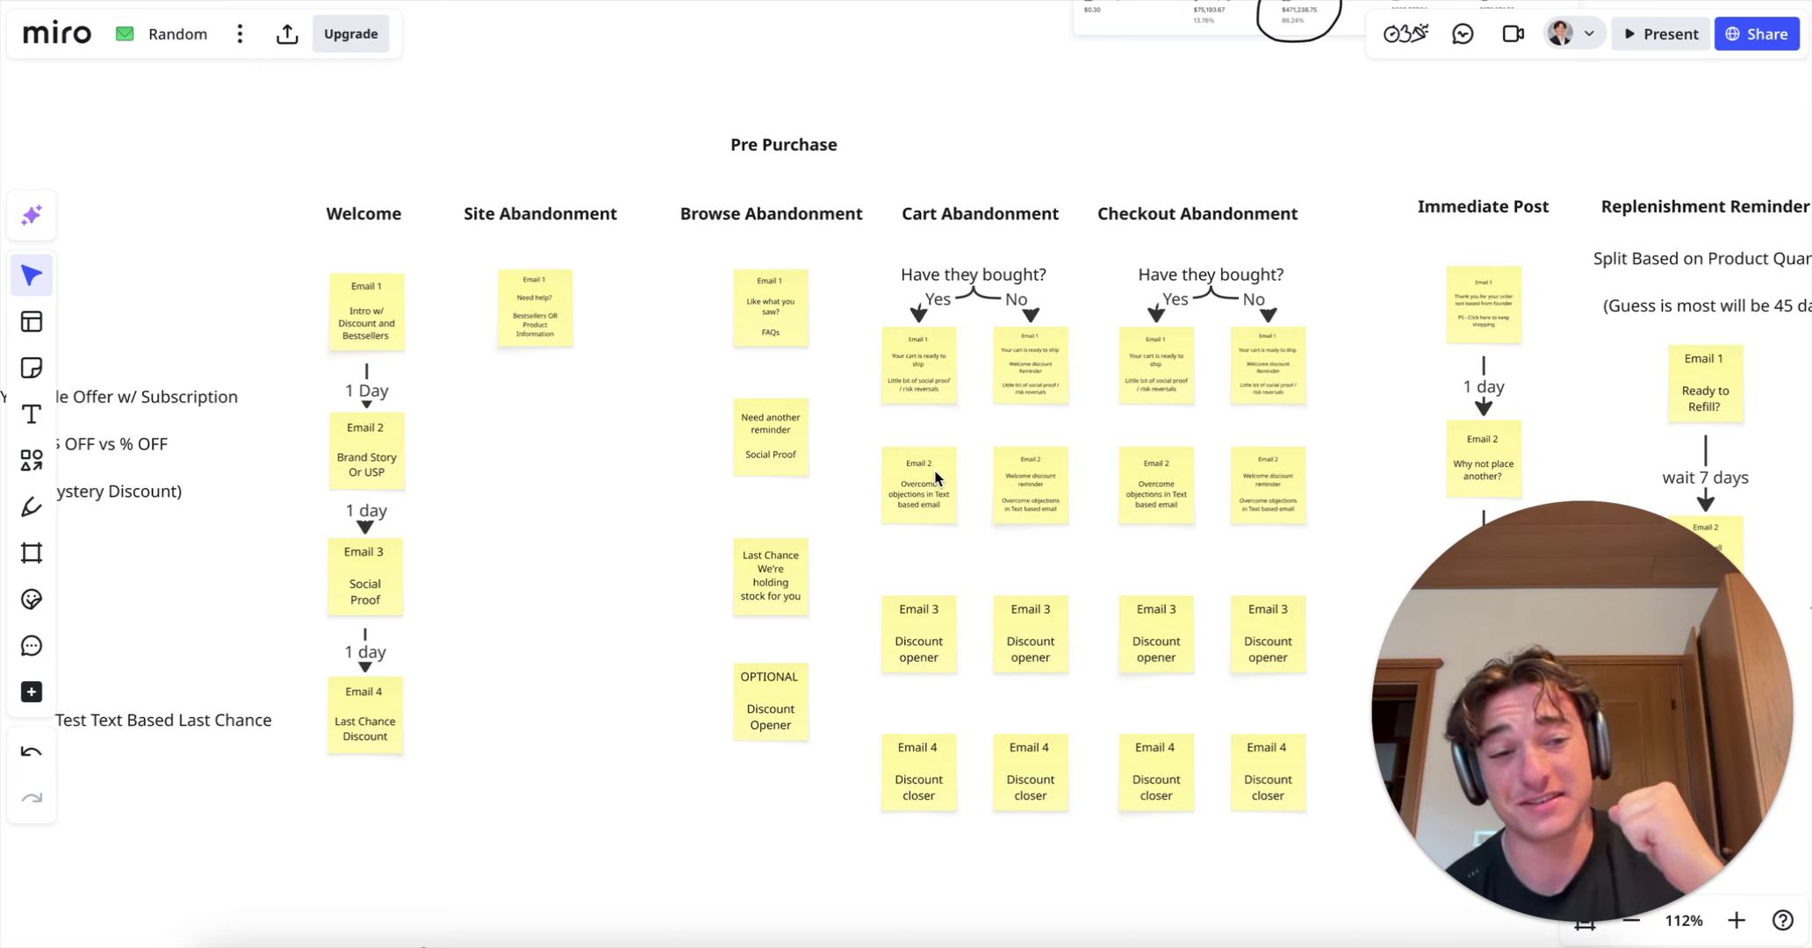
{"action": "scroll", "coordinate": [935, 479], "scroll_direction": "down", "scroll_amount": 5}
{"action": "scroll", "coordinate": [1003, 332], "scroll_direction": "up", "scroll_amount": 5}
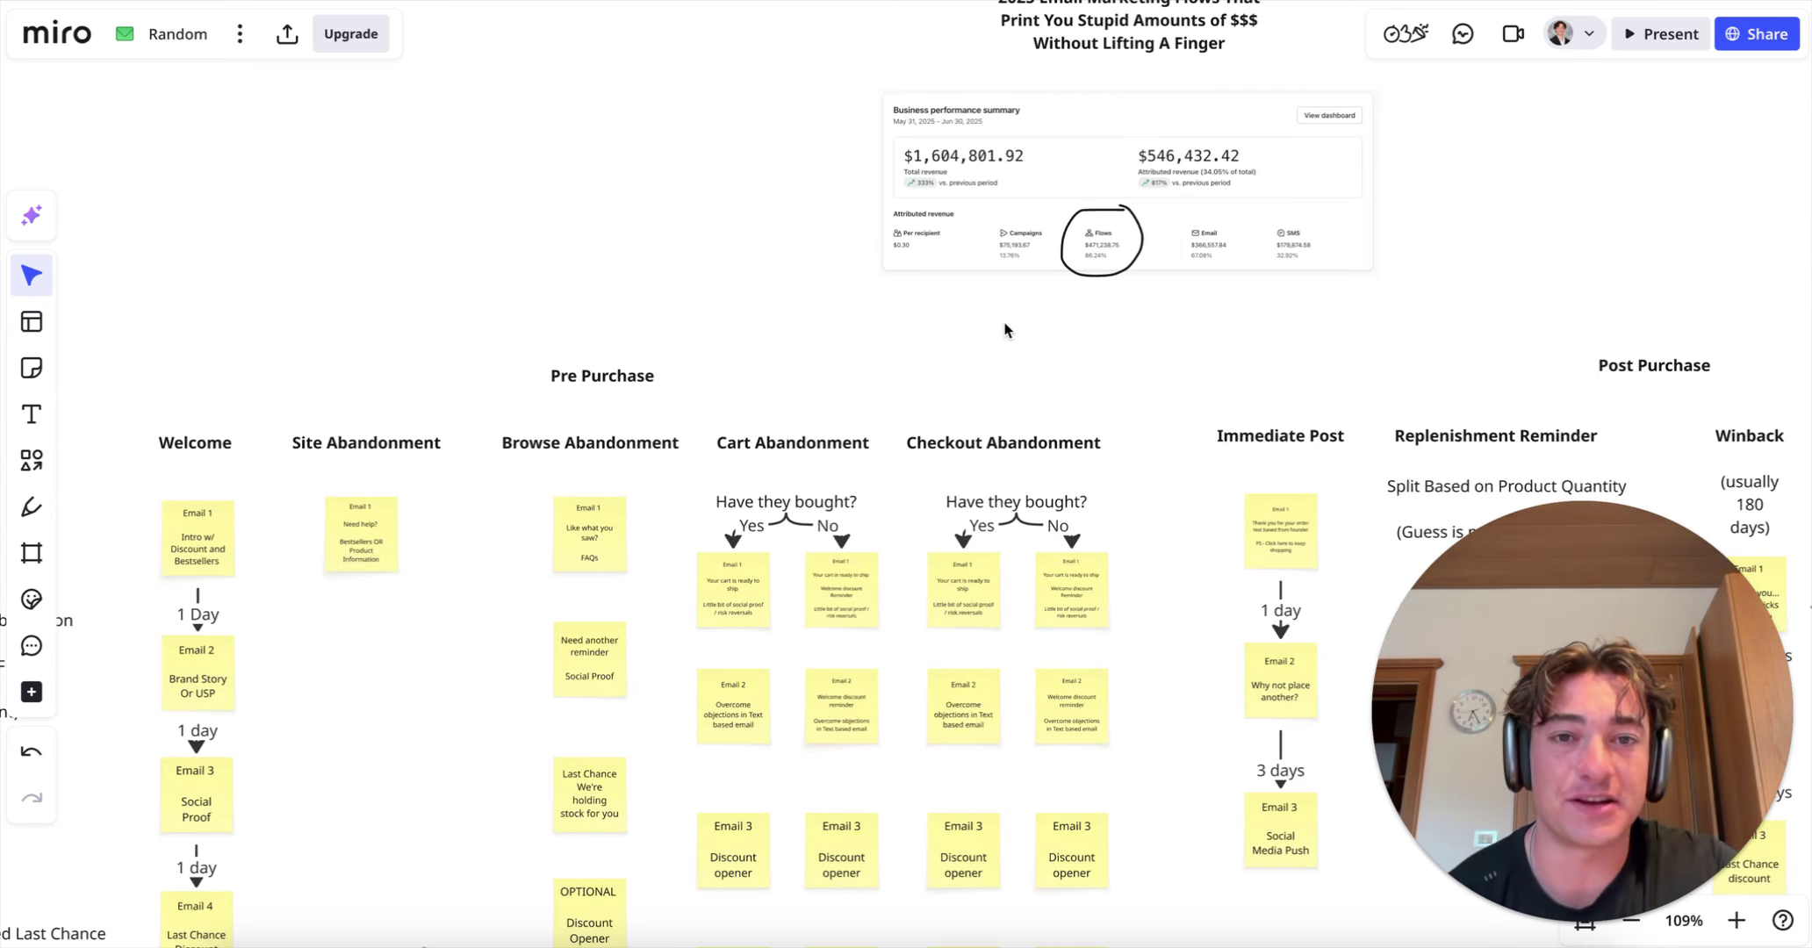
{"action": "scroll", "coordinate": [1034, 365], "scroll_direction": "up", "scroll_amount": 5}
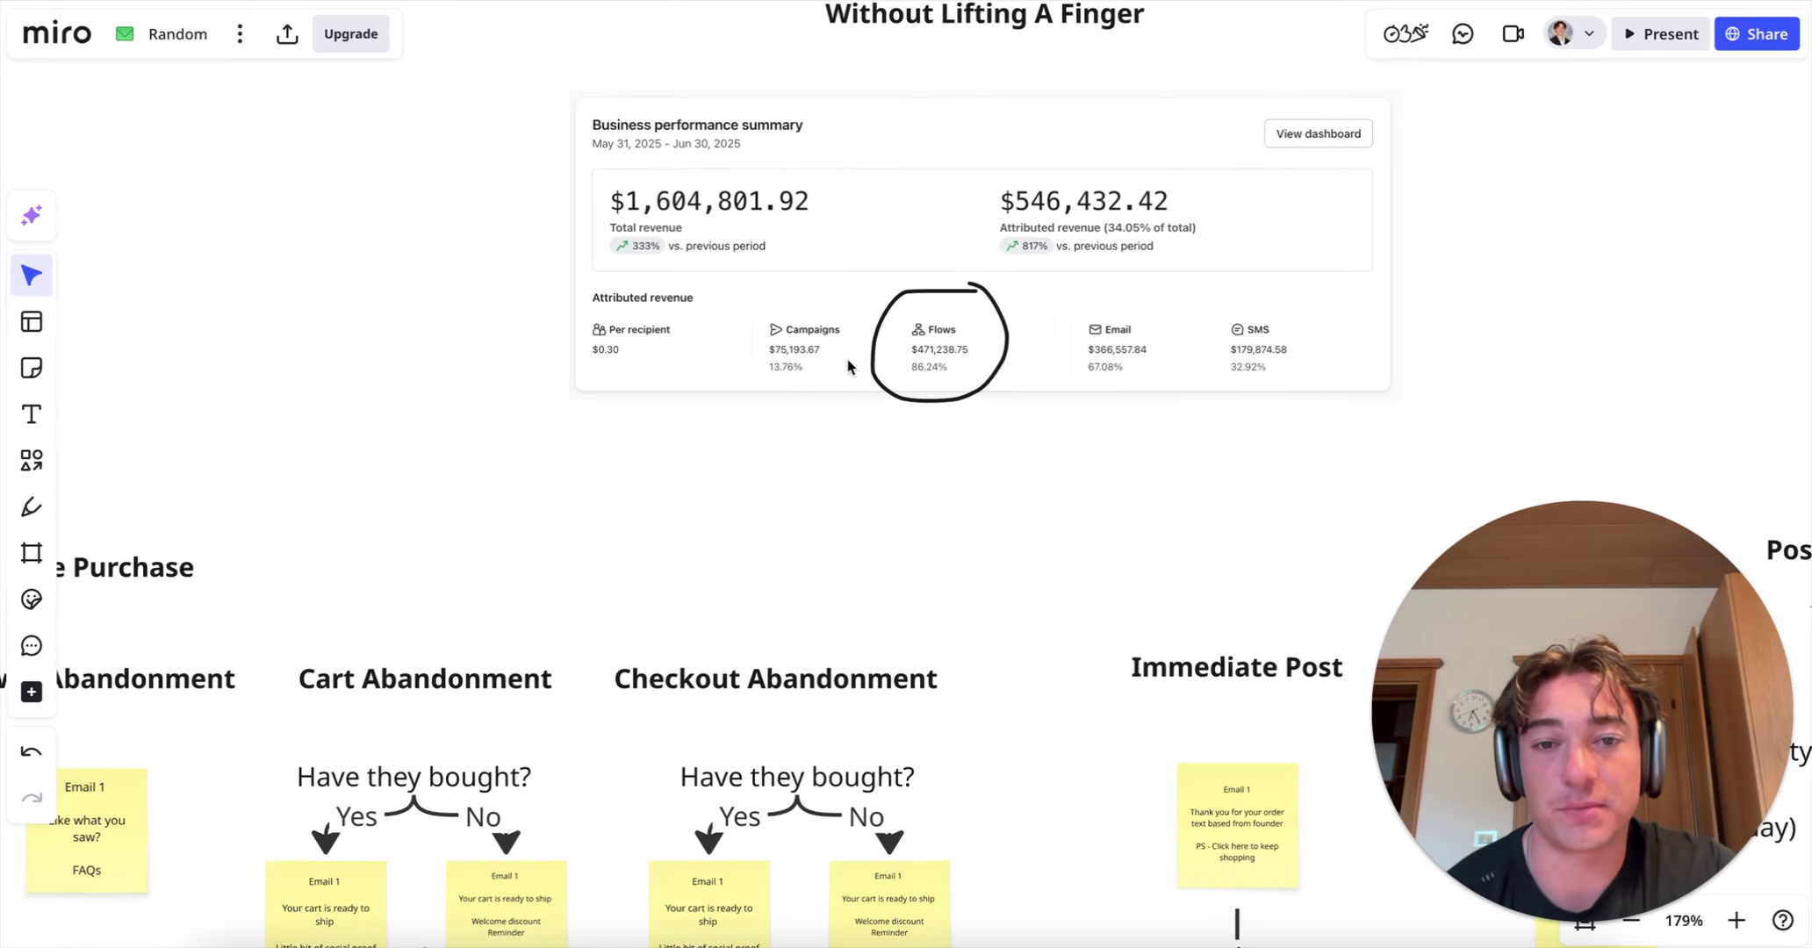
{"action": "scroll", "coordinate": [988, 364], "scroll_direction": "down", "scroll_amount": 3}
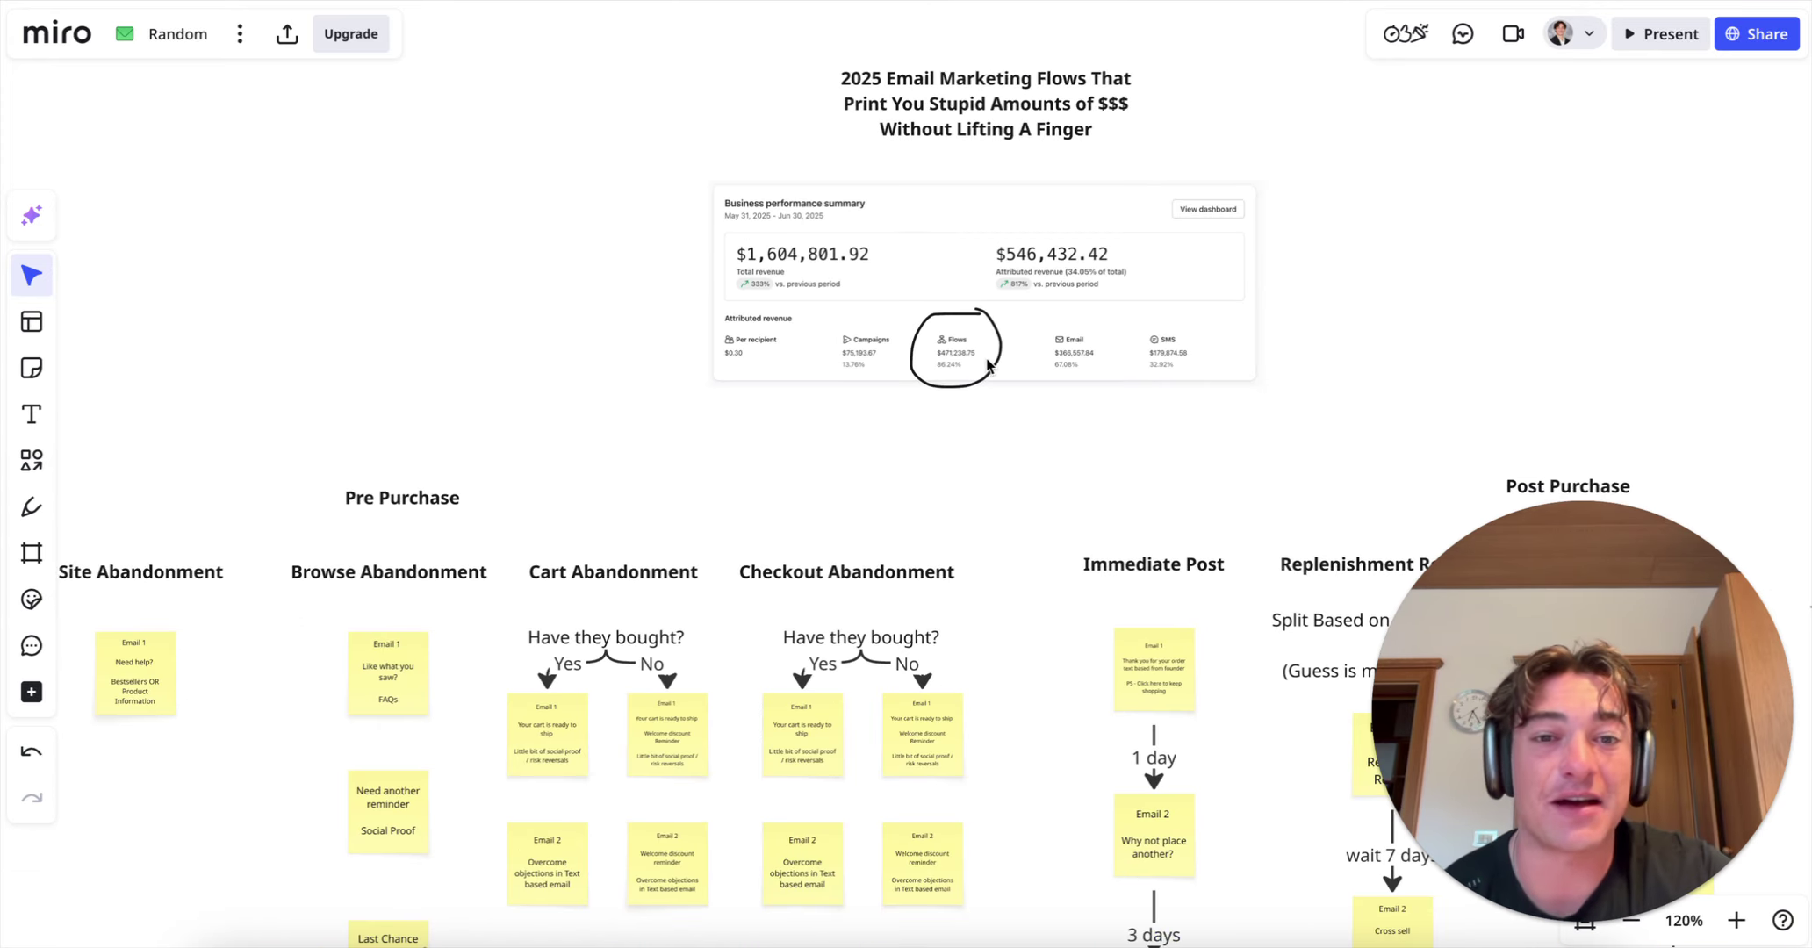
{"action": "scroll", "coordinate": [988, 364], "scroll_direction": "down", "scroll_amount": 4}
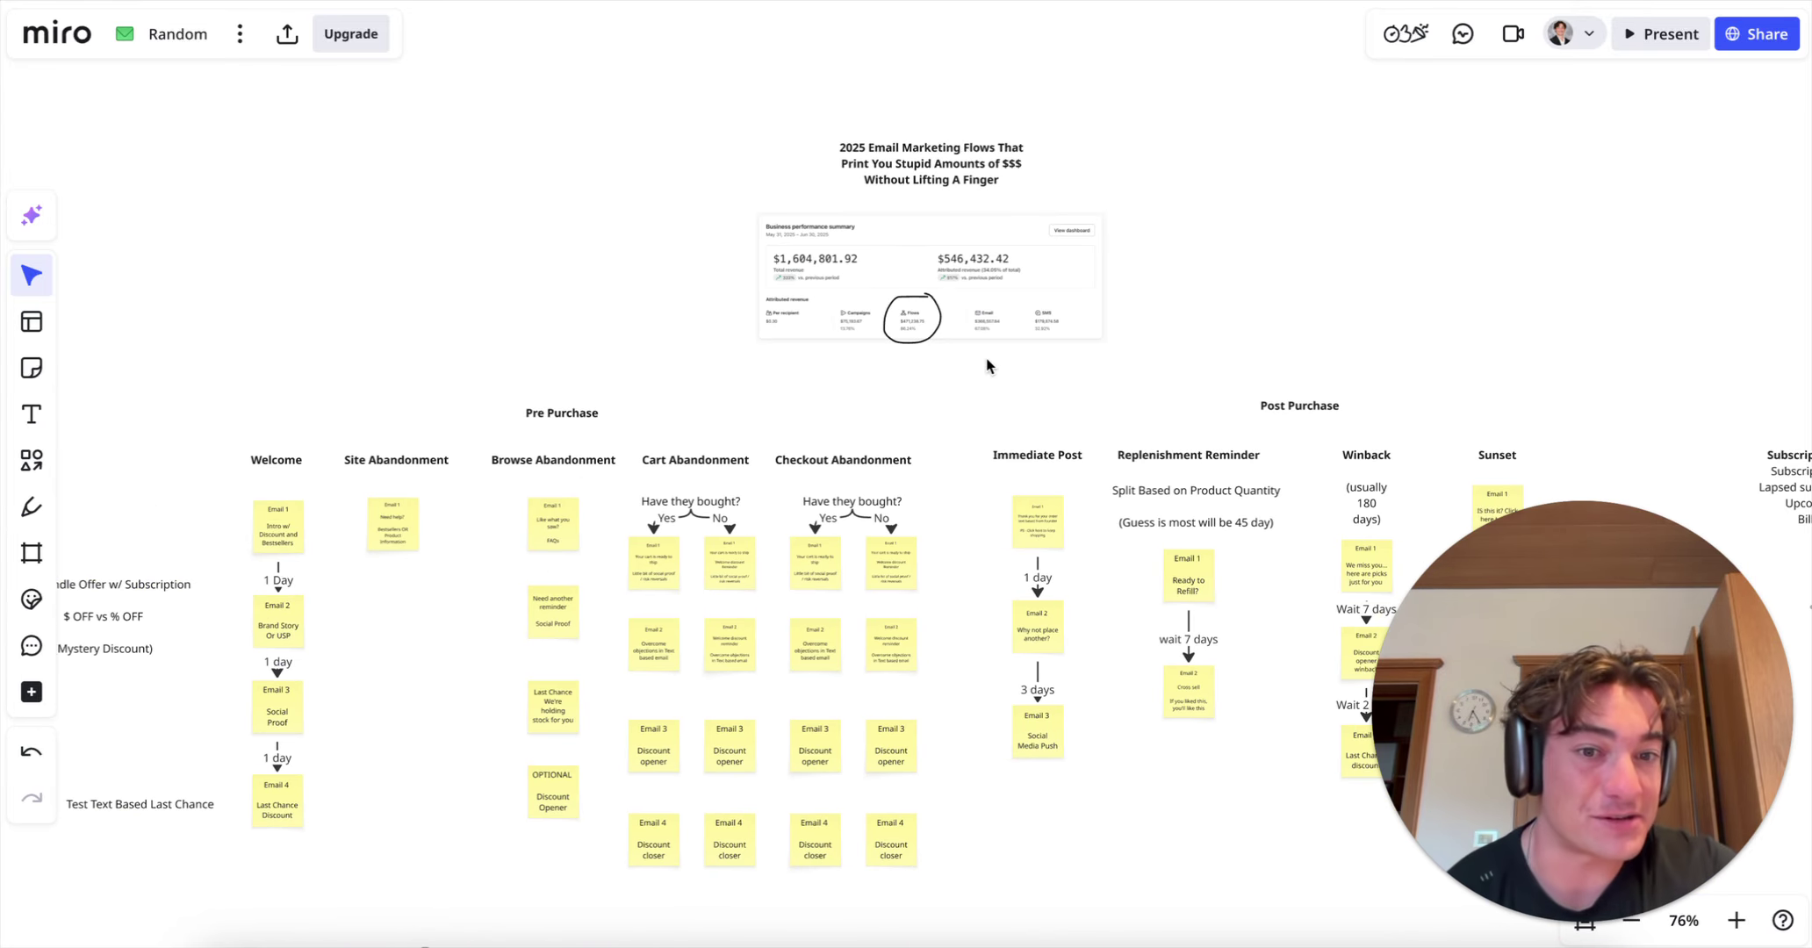
{"action": "scroll", "coordinate": [987, 366], "scroll_direction": "down", "scroll_amount": 5}
{"action": "scroll", "coordinate": [987, 366], "scroll_direction": "right", "scroll_amount": 3}
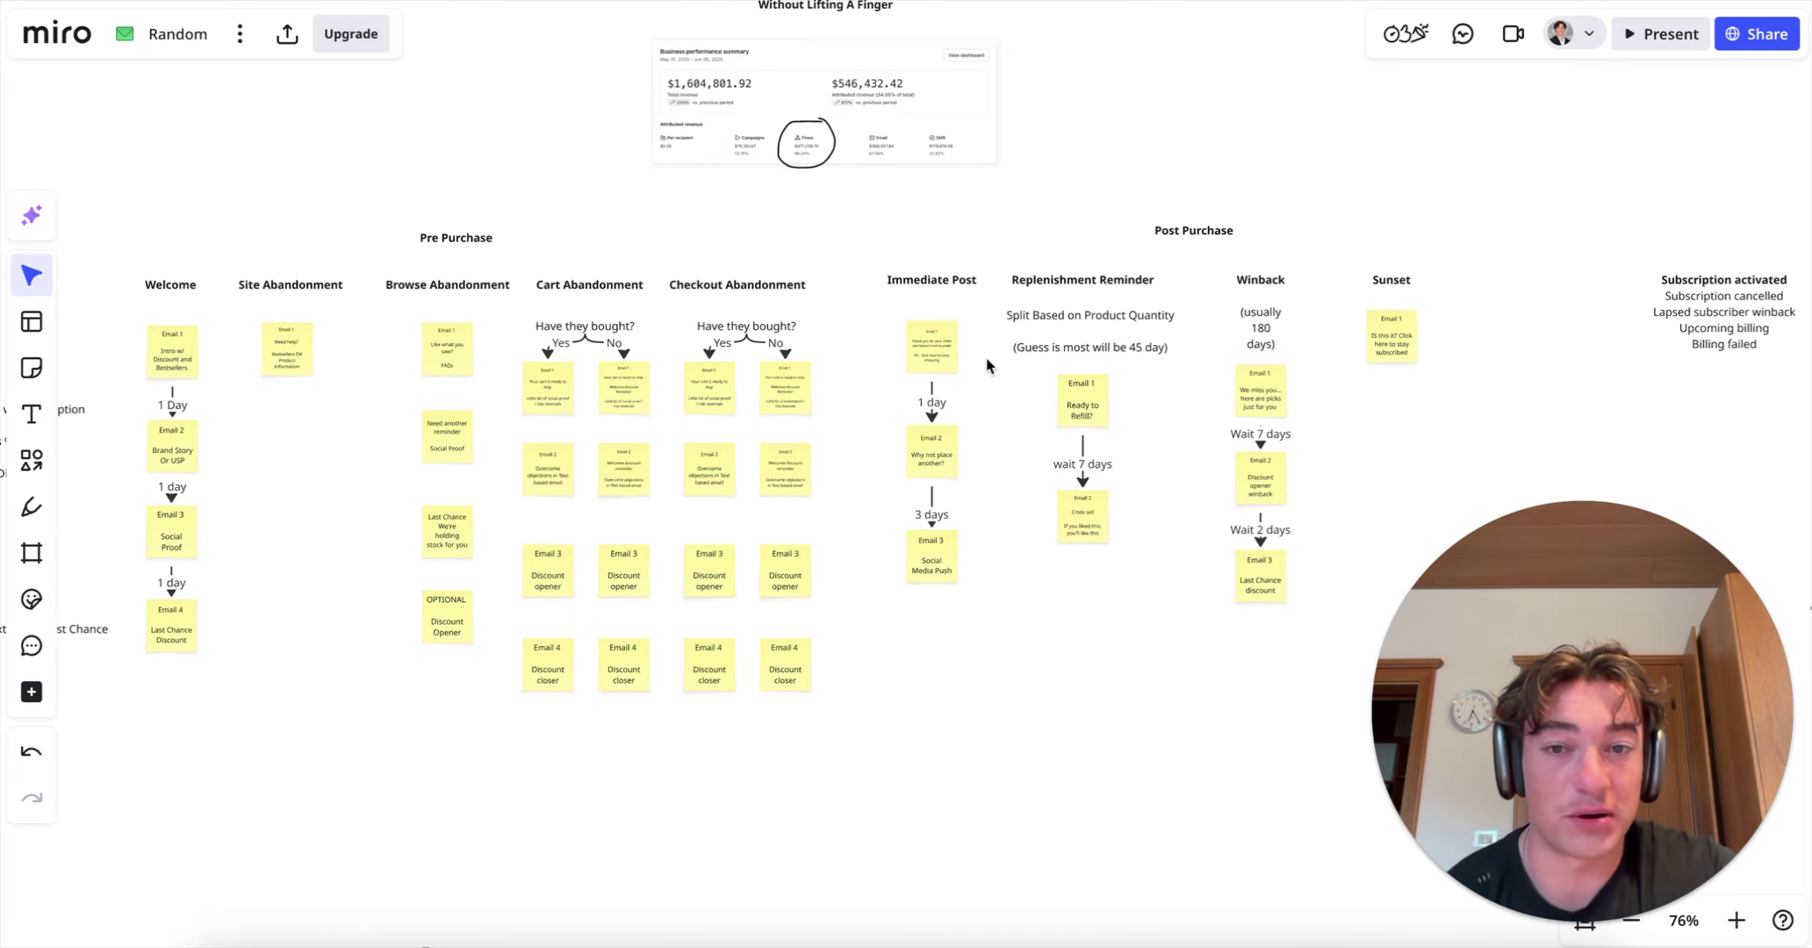
{"action": "scroll", "coordinate": [987, 365], "scroll_direction": "up", "scroll_amount": 2}
{"action": "scroll", "coordinate": [987, 366], "scroll_direction": "left", "scroll_amount": 3}
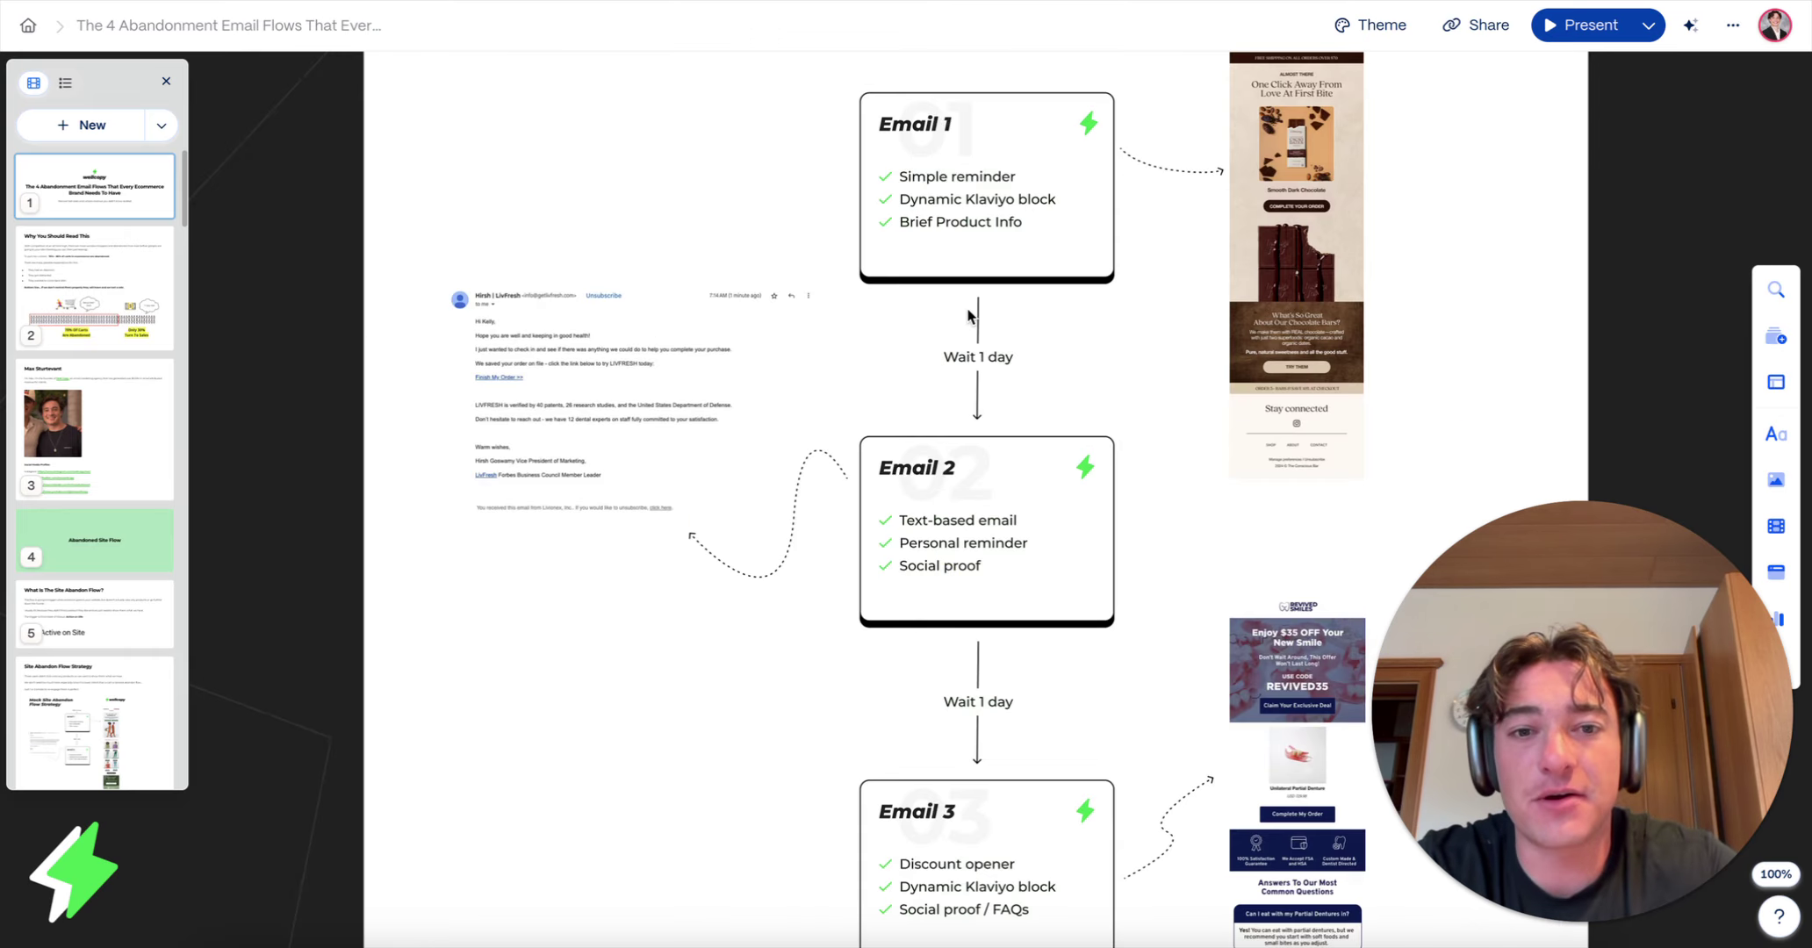
Step: In the abandonment email flows presentation, look through the abandoned cart / checkout section from the four-email diagram to the Email 2 page
{"action": "scroll", "coordinate": [969, 316], "scroll_direction": "up", "scroll_amount": 2}
{"action": "scroll", "coordinate": [970, 316], "scroll_direction": "down", "scroll_amount": 10}
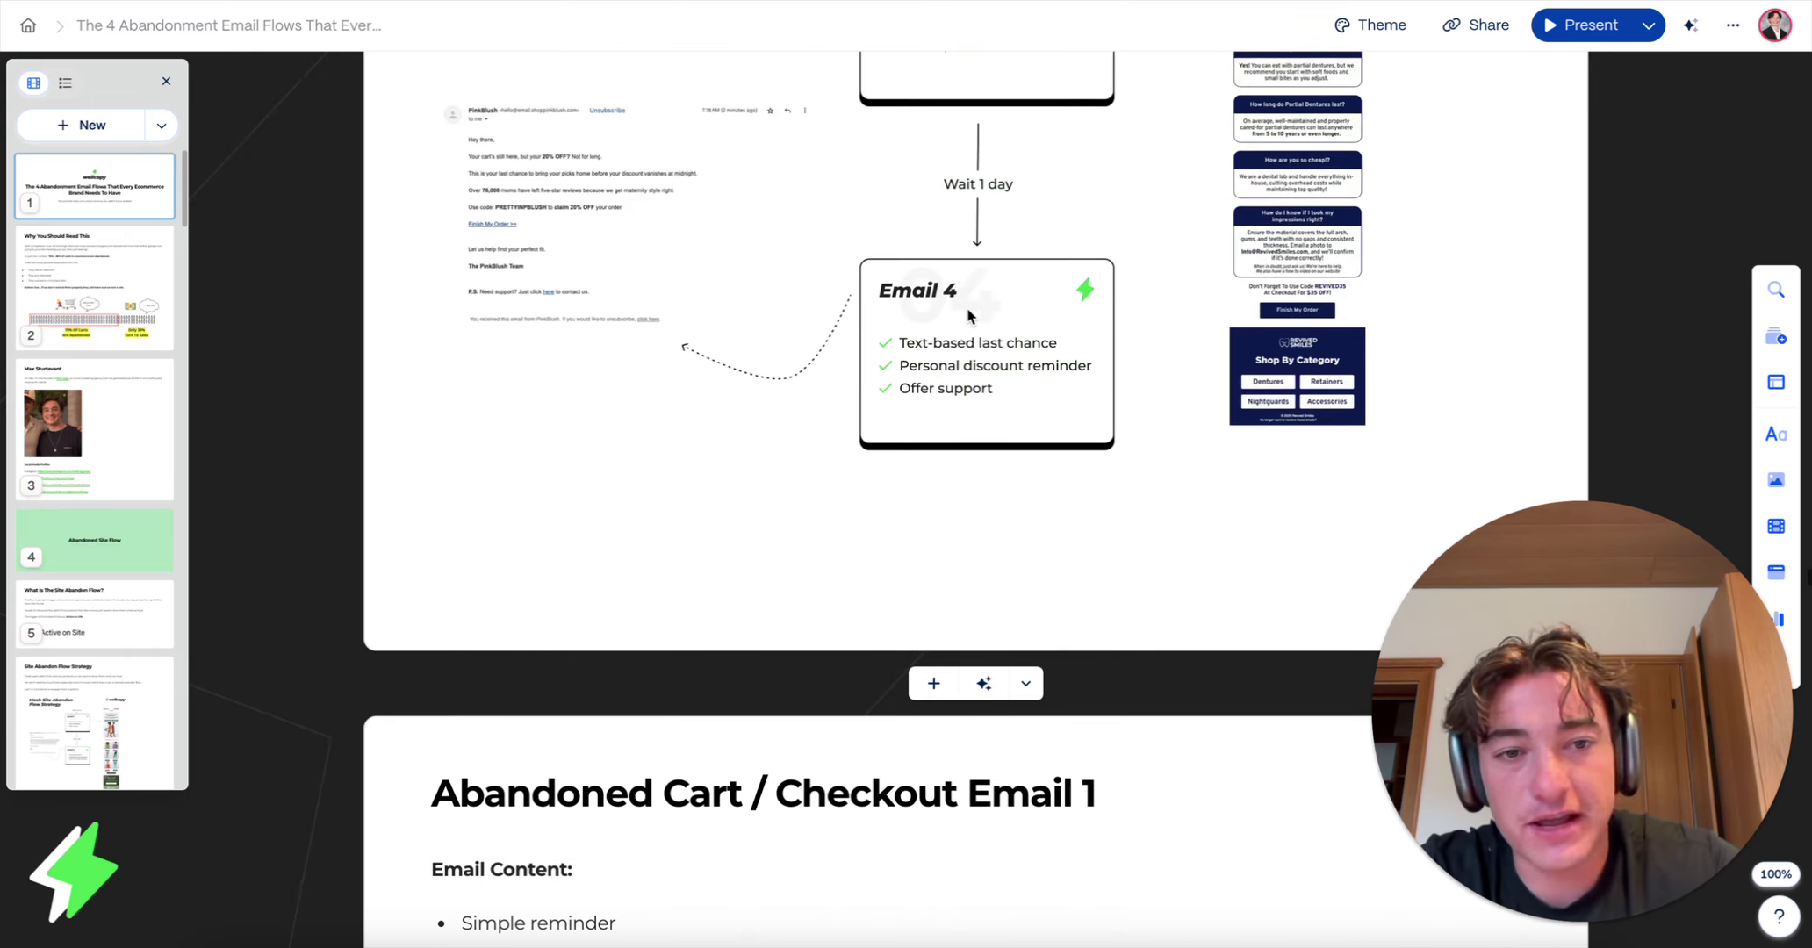
{"action": "scroll", "coordinate": [968, 314], "scroll_direction": "down", "scroll_amount": 15}
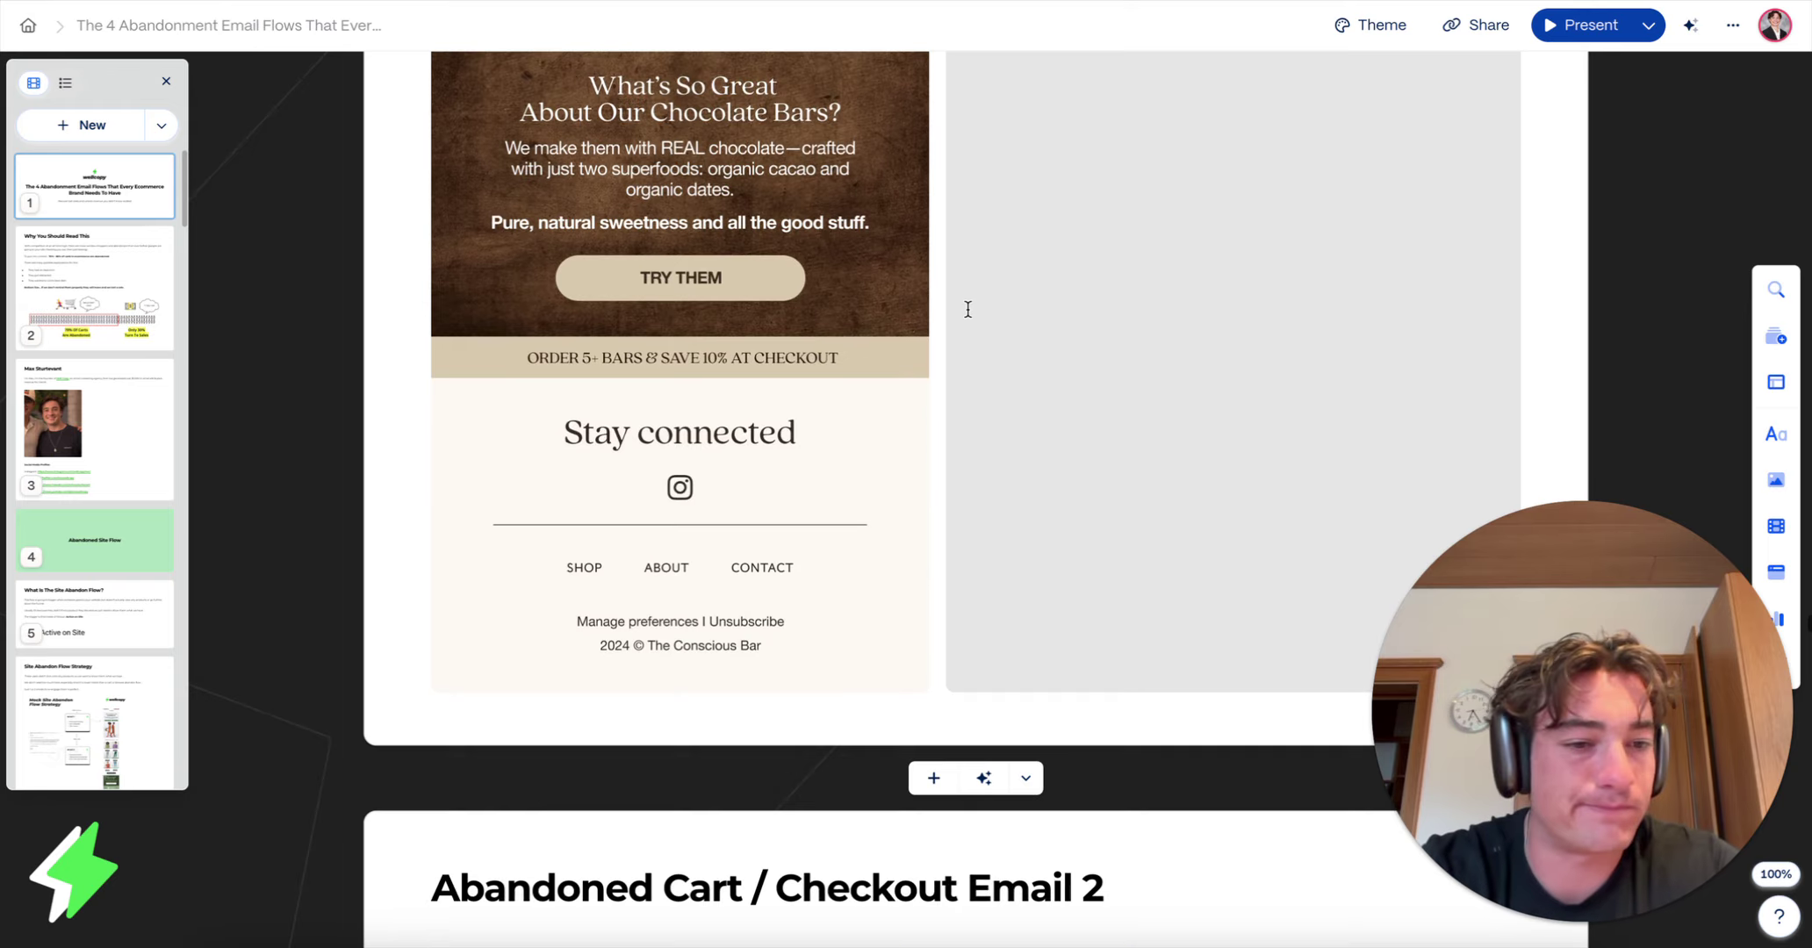
{"action": "scroll", "coordinate": [969, 309], "scroll_direction": "down", "scroll_amount": 4}
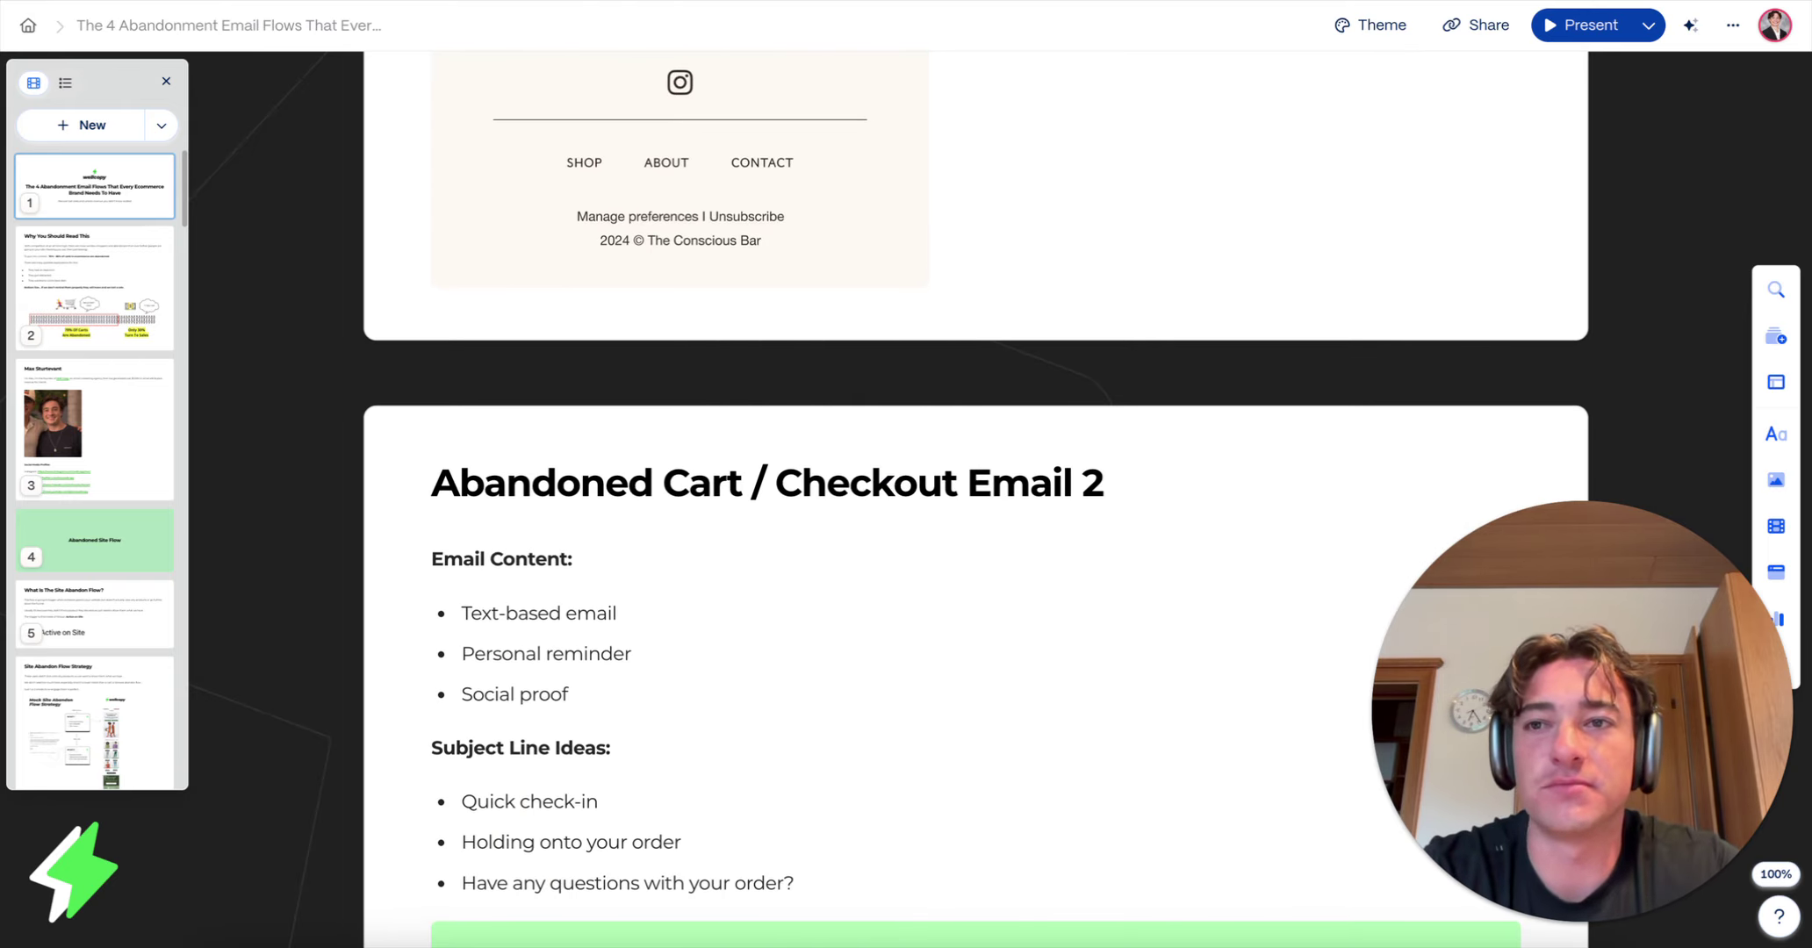